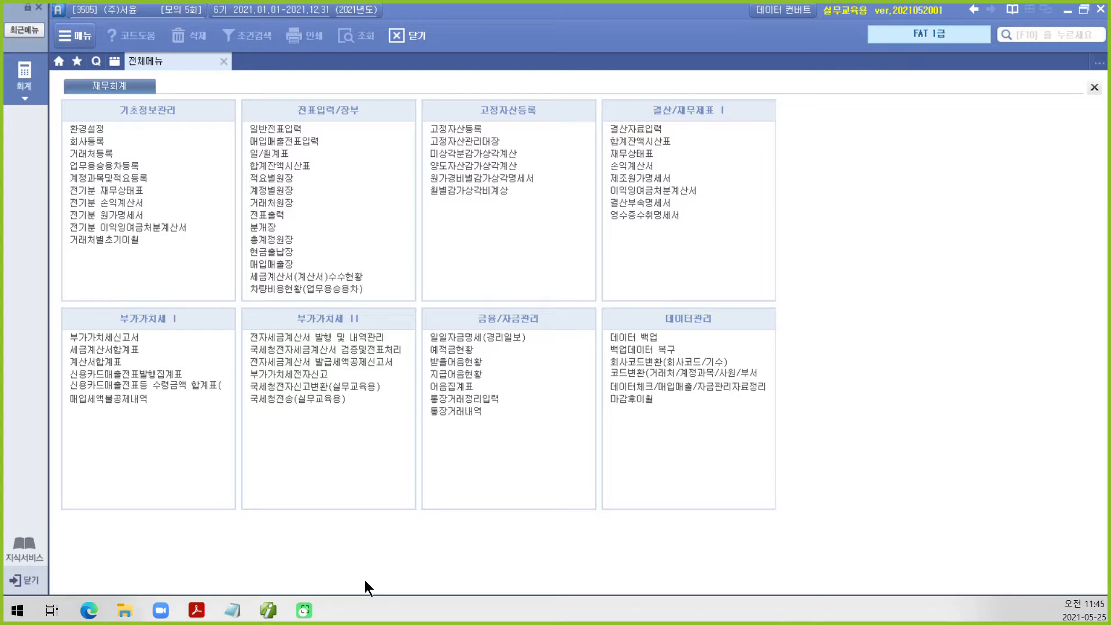
Switch to the exam PDF in Adobe Acrobat Reader and highlight "시계 도소매업을 운영하는 법인기업으로" in the 실무수행평가 introduction.
left_click(197, 610)
scroll(400, 541, "down", 10)
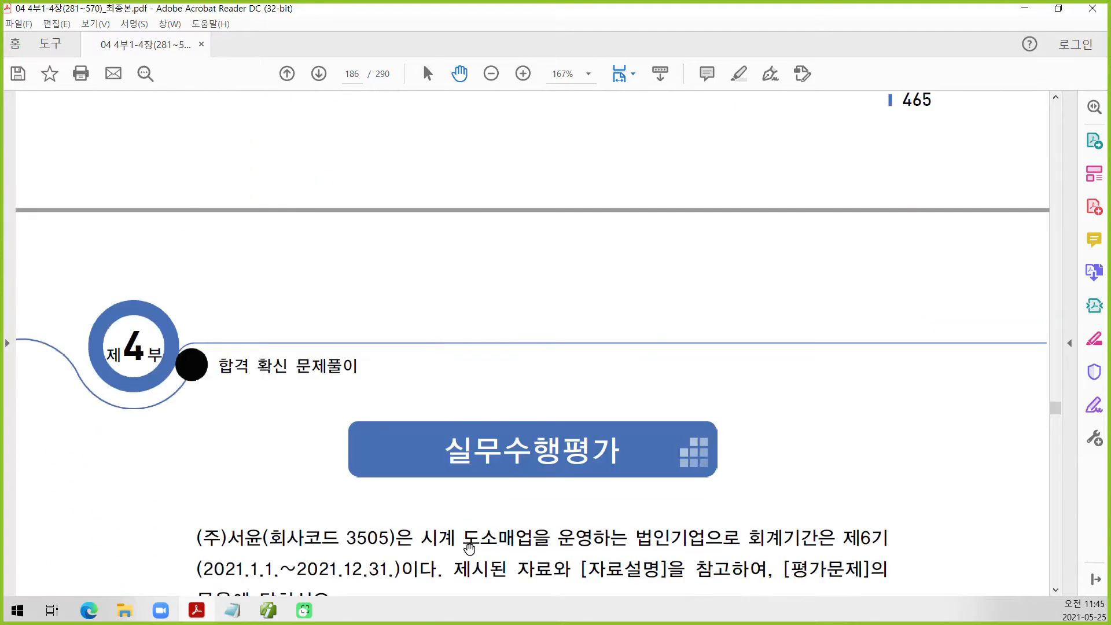
left_click_drag(420, 370, 741, 370)
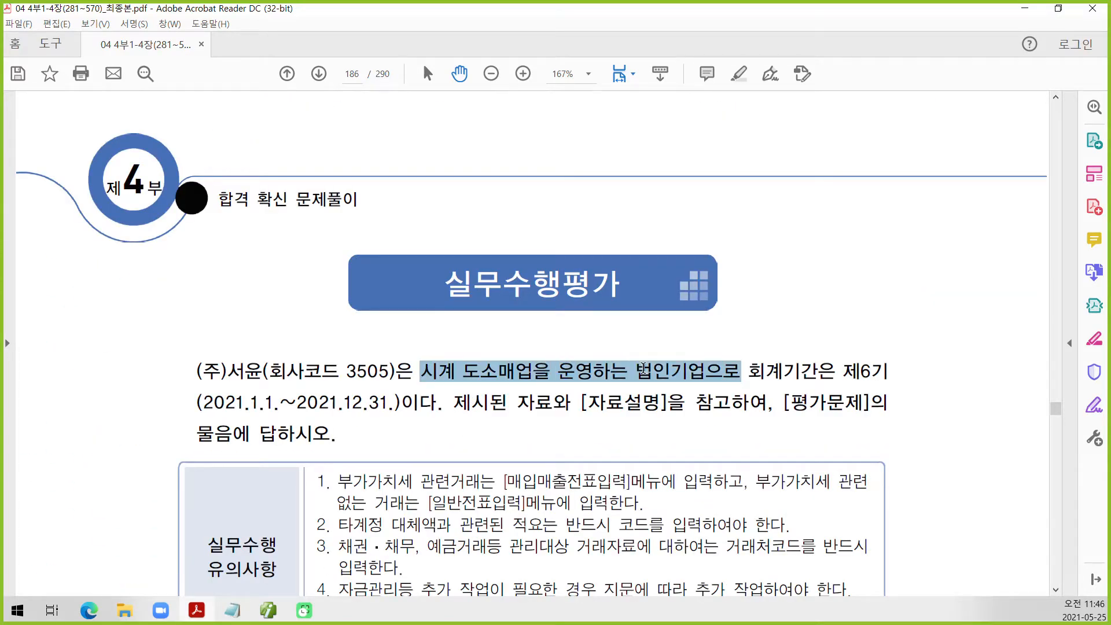
right_click(647, 370)
left_click(667, 414)
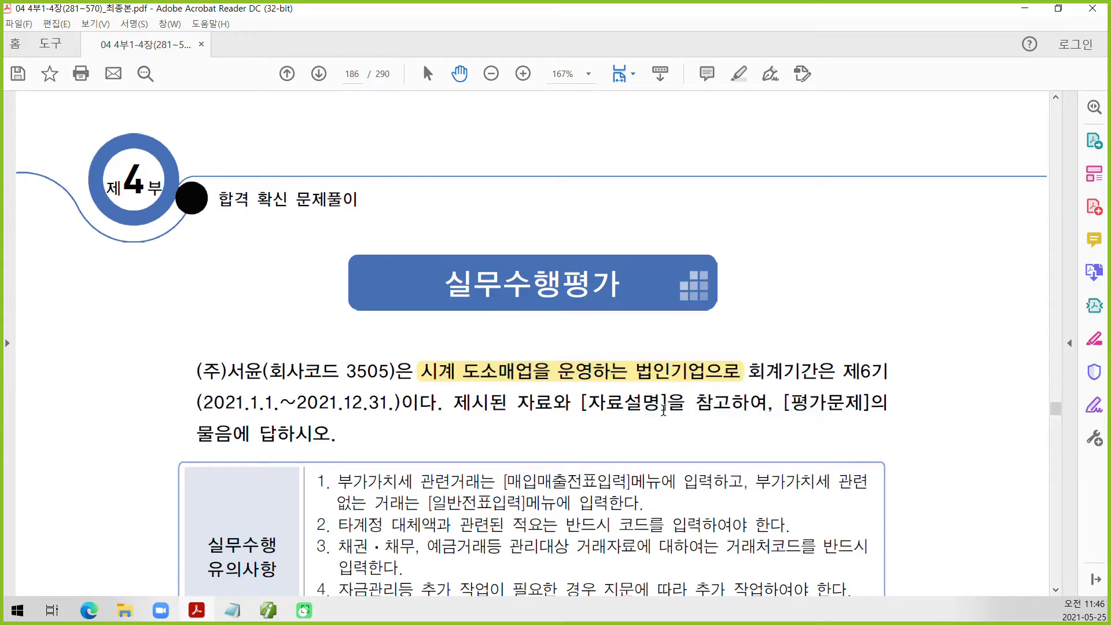
Copy the account name "기타무형자산" from the first exercise of 문제 1.
scroll(632, 426, "down", 3)
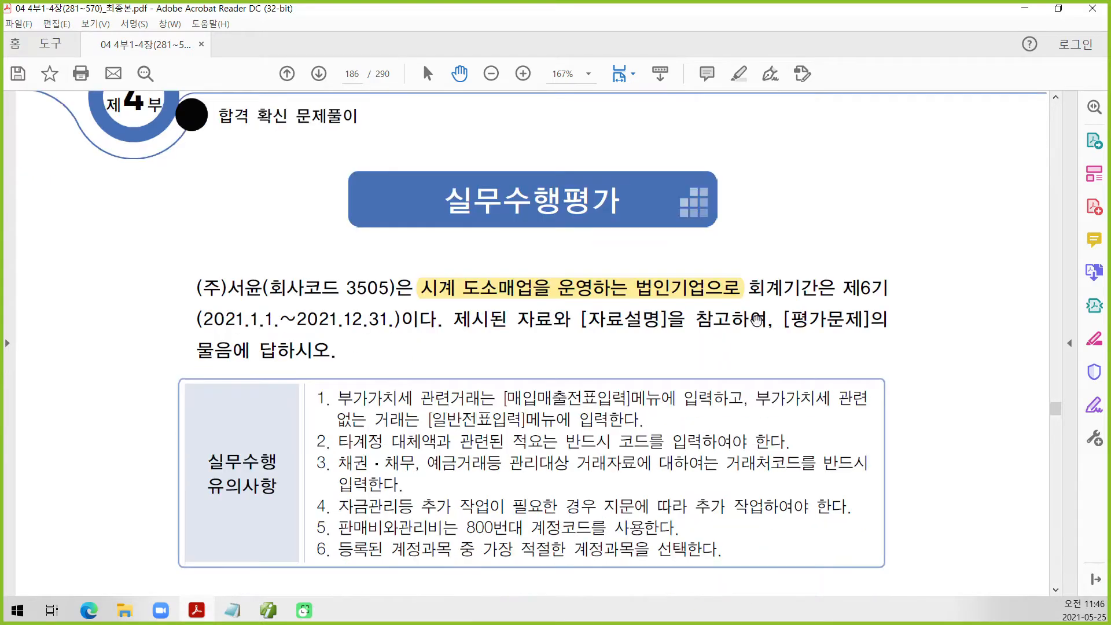
scroll(512, 523, "down", 15)
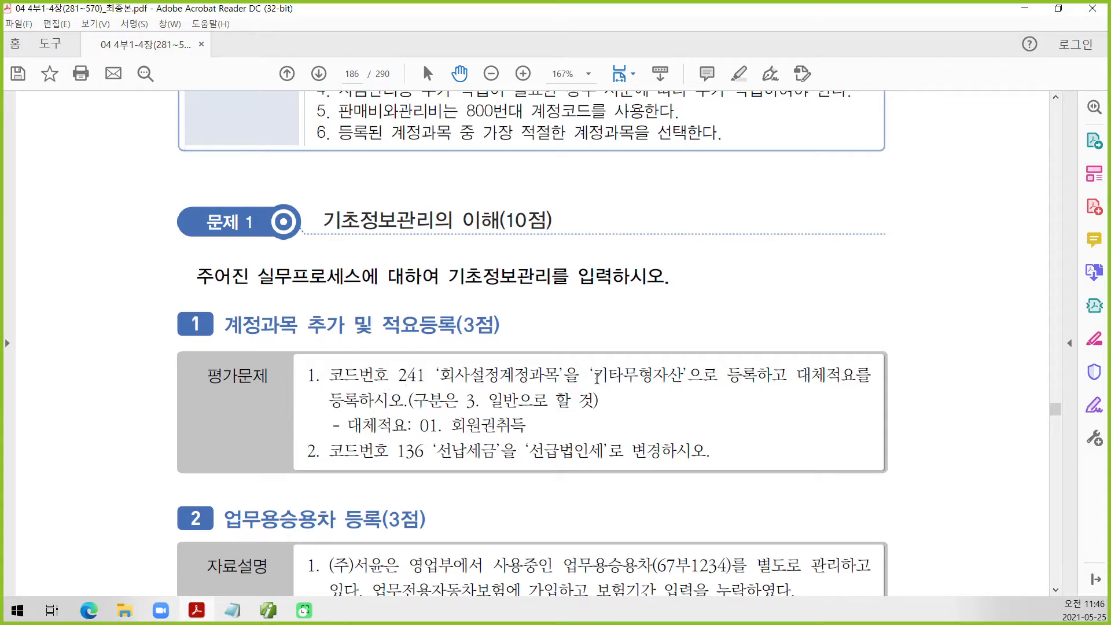
left_click_drag(593, 376, 682, 374)
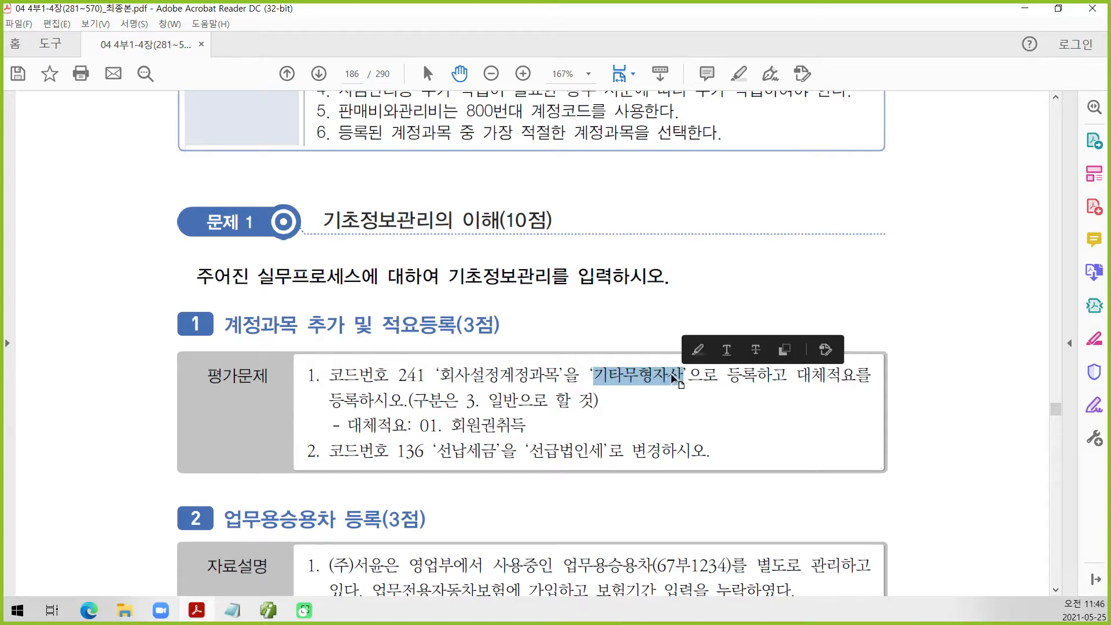
right_click(660, 376)
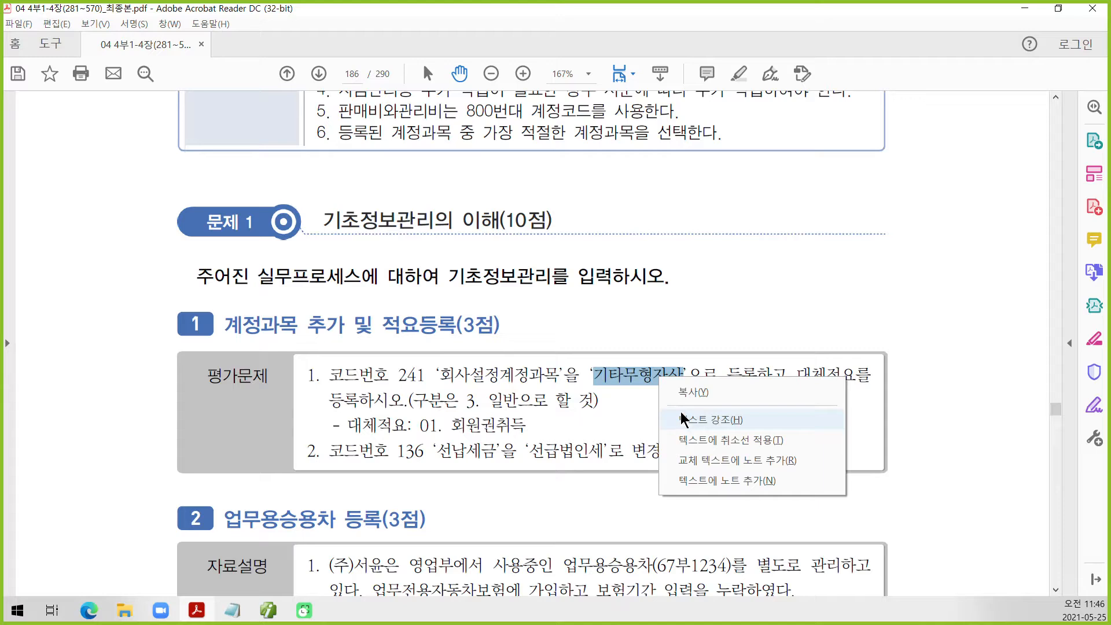
left_click(681, 397)
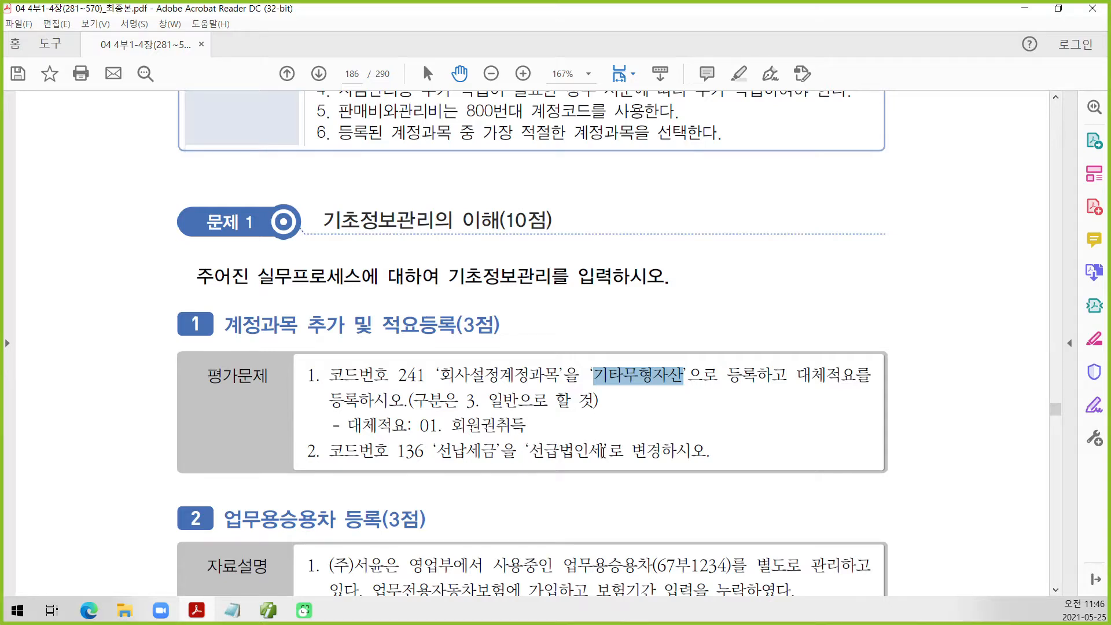
In the Smart A accounting program's 계정과목및적요등록, rename account code 241 as 기타무형자산 and set its 구분 to 3. 일반.
left_click(274, 605)
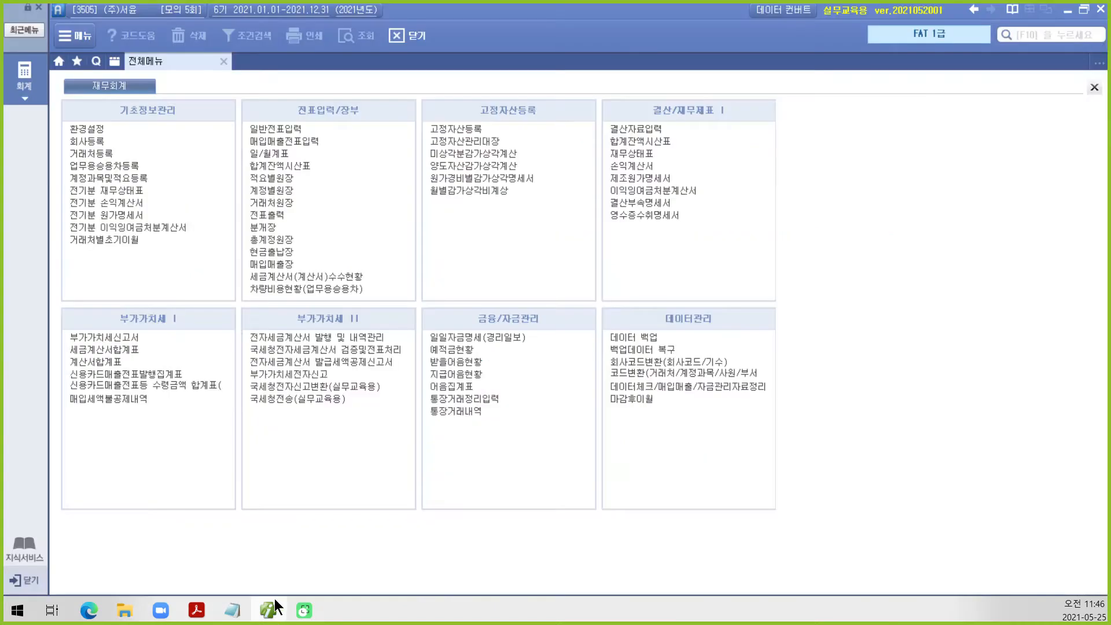
left_click(123, 178)
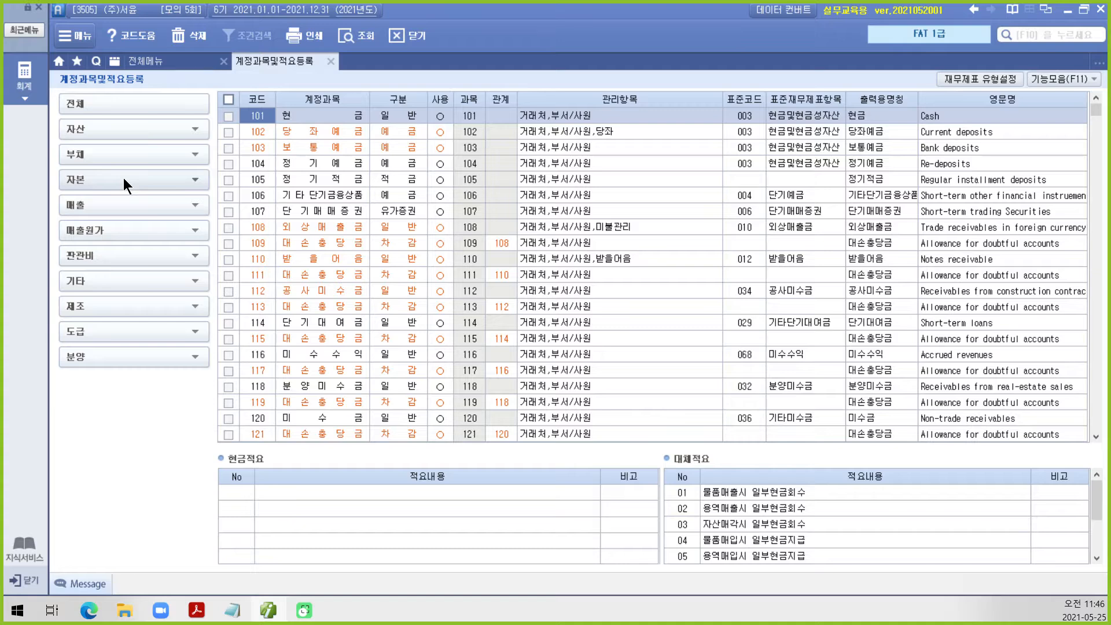
type("241")
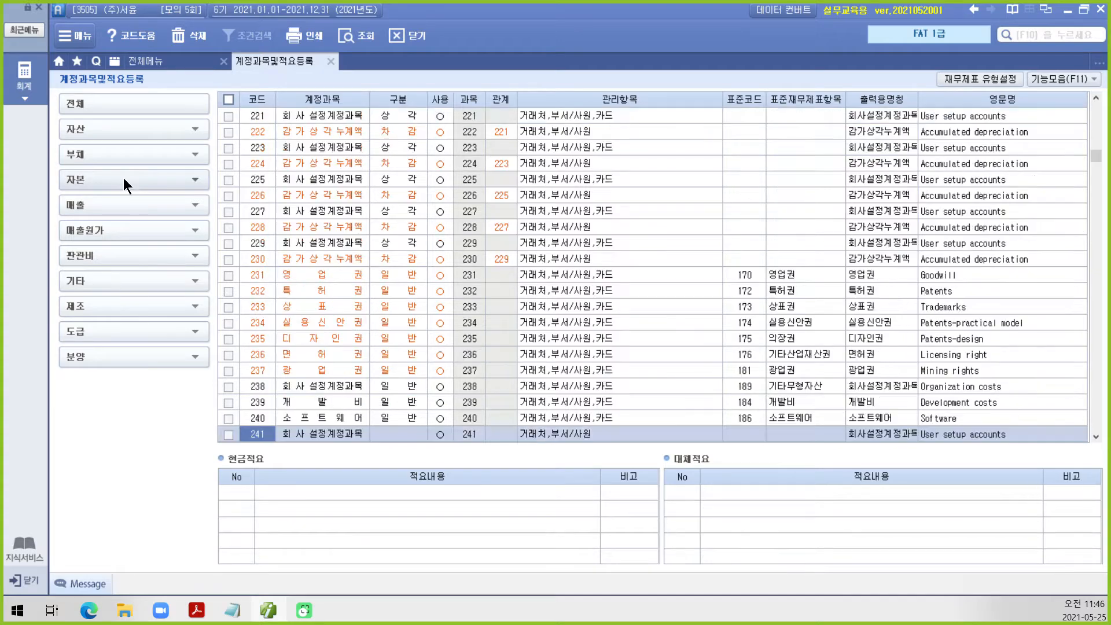
left_click(311, 432)
type("기타무형자산")
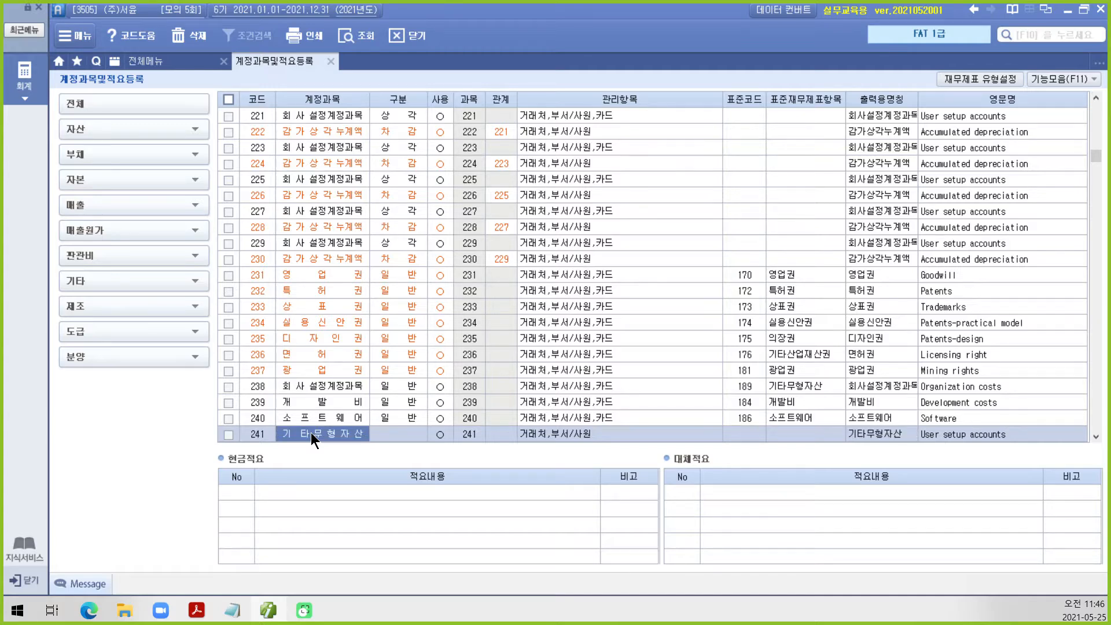
left_click(377, 434)
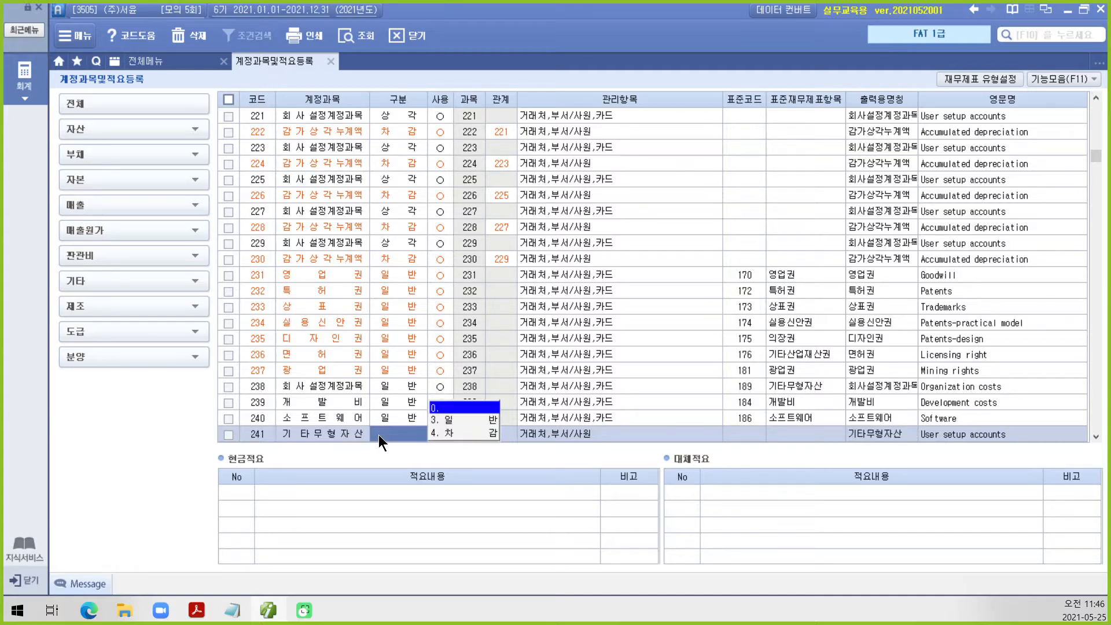
left_click(436, 422)
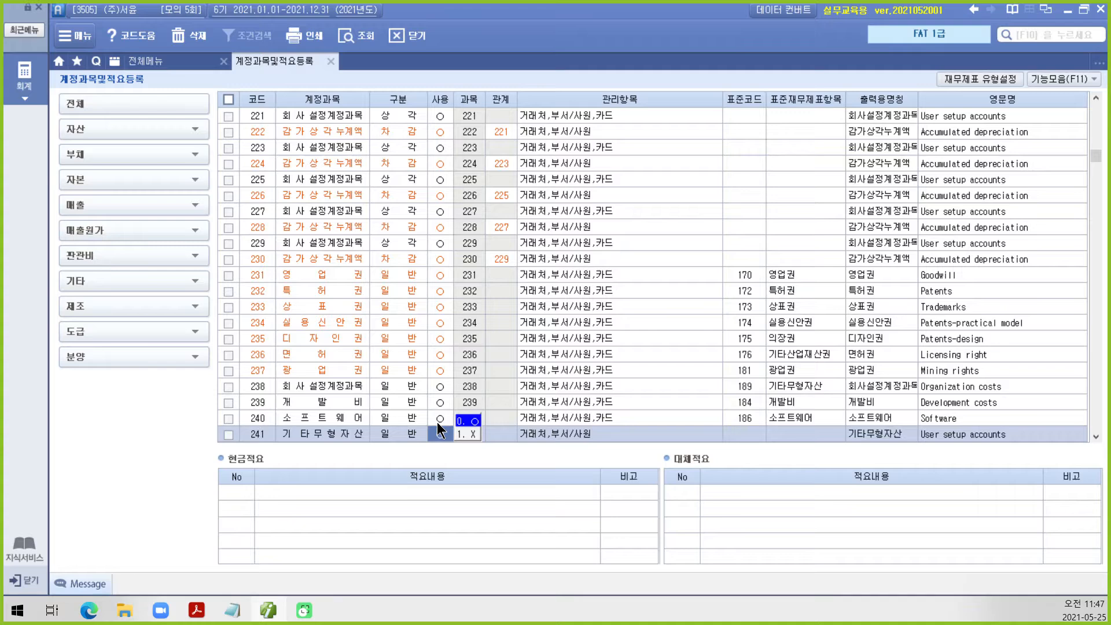
Register "회원권 취득" as 대체적요 01 for account 241.
left_click(672, 490)
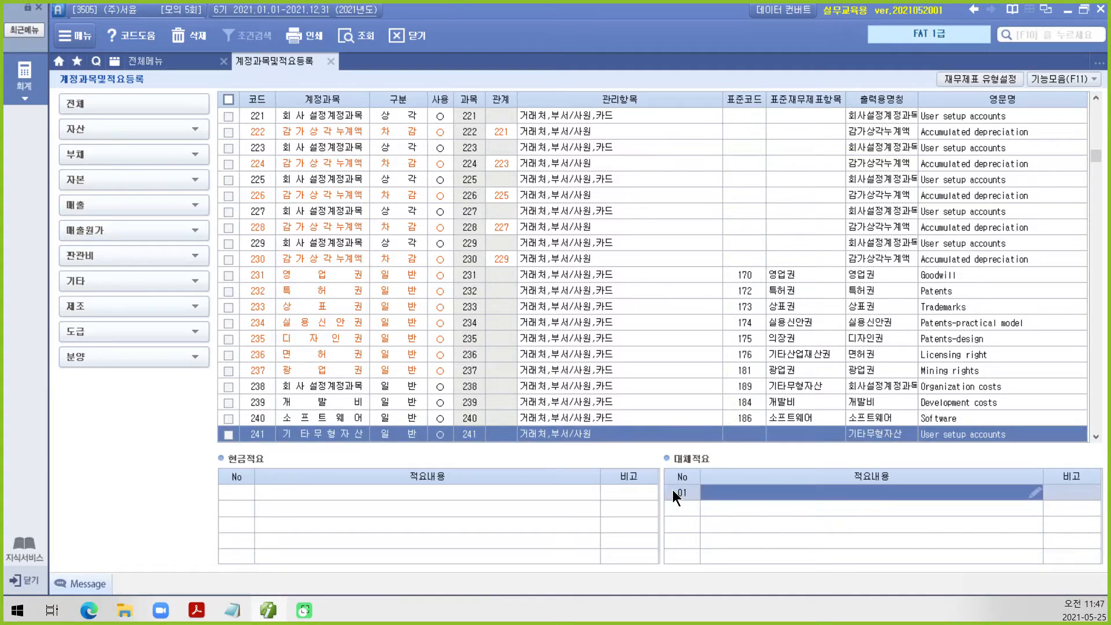
type("히원")
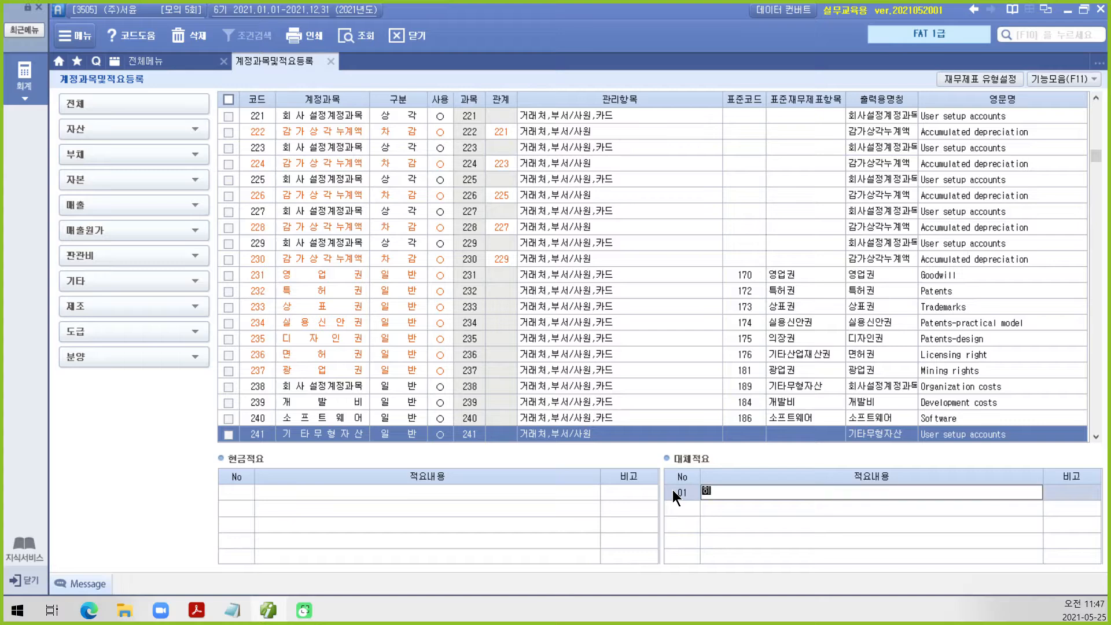
type("권취득")
key("BackSpace")
key("BackSpace")
key("BackSpace")
key("BackSpace")
key("BackSpace")
key("BackSpace")
type("호")
type("원")
type("구")
type(" 취")
type("득")
key("Return")
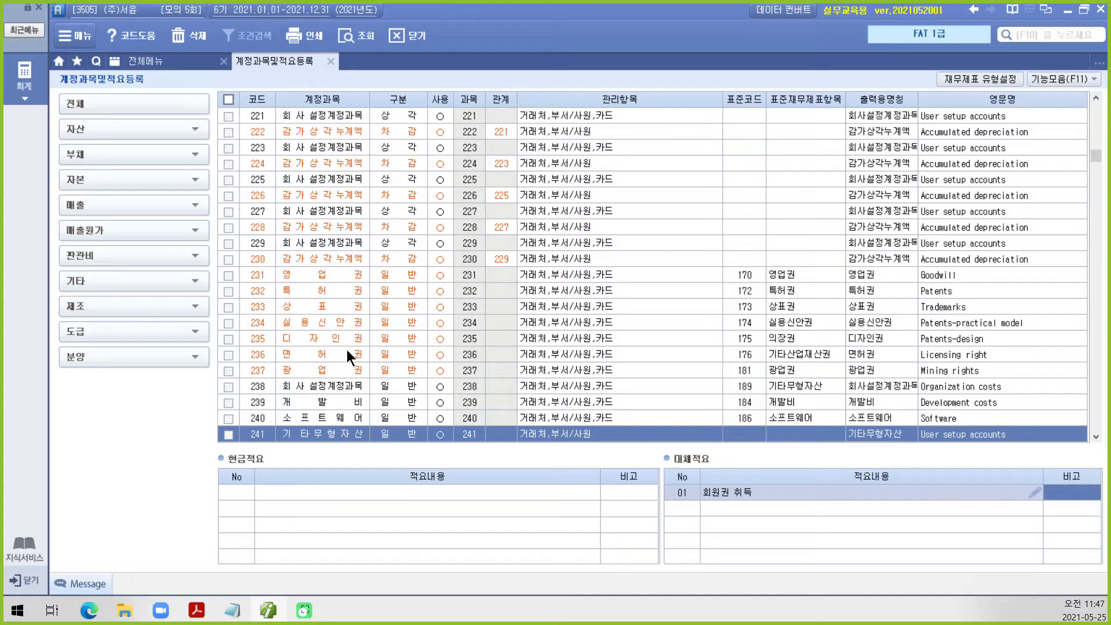
Find account code 136 in the full account list and rename it as 선급법인세.
left_click(141, 109)
type("136")
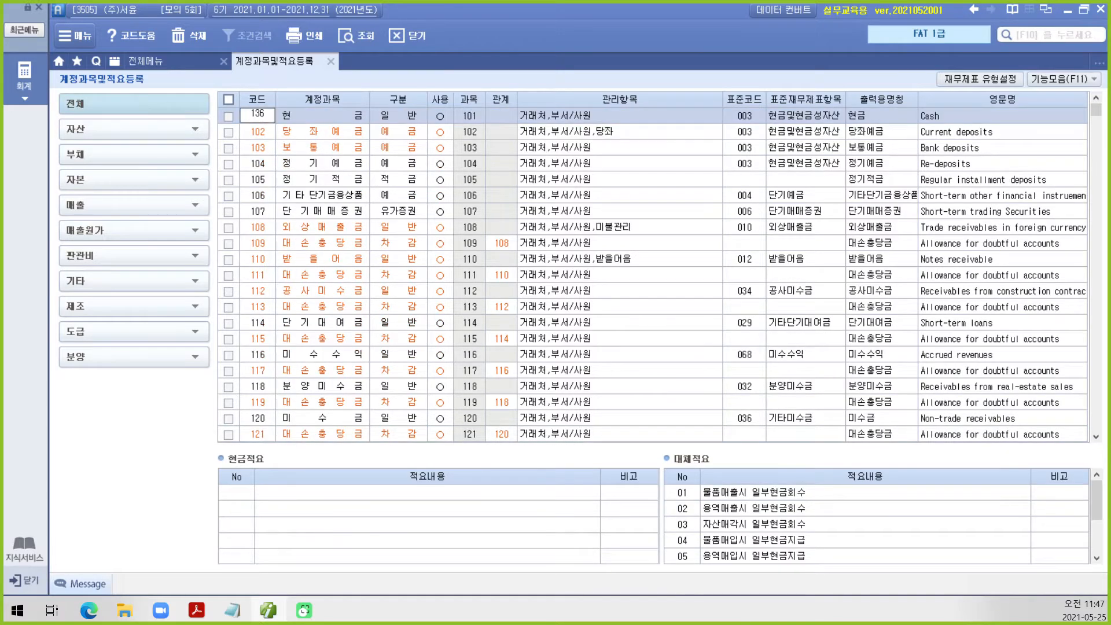
key("Return")
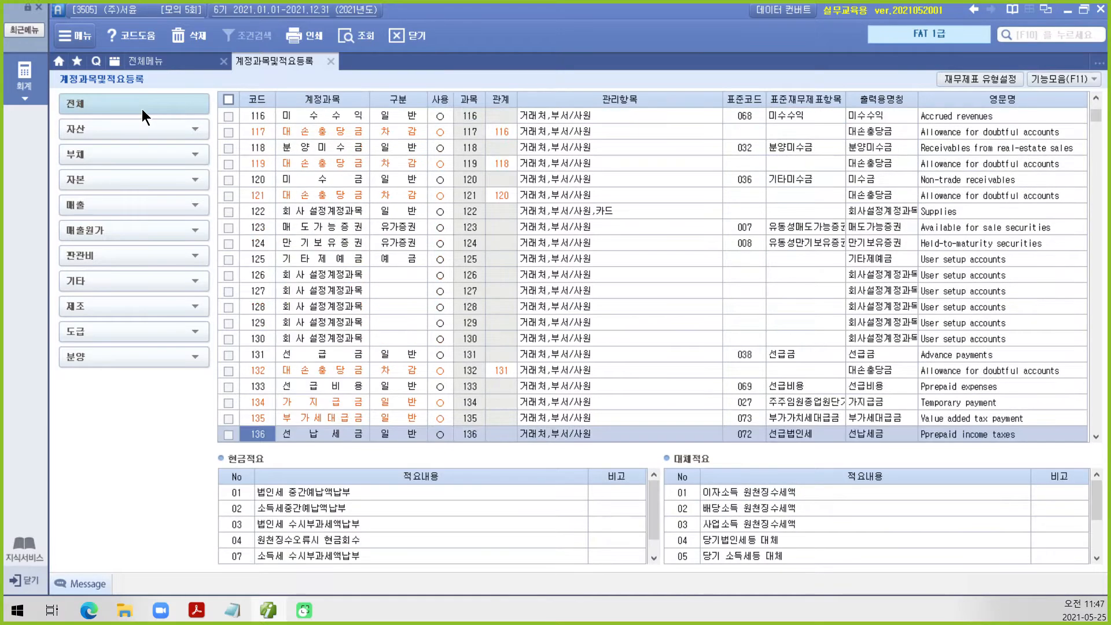
left_click(334, 414)
left_click(324, 430)
left_click(326, 419)
left_click(327, 433)
left_click(329, 416)
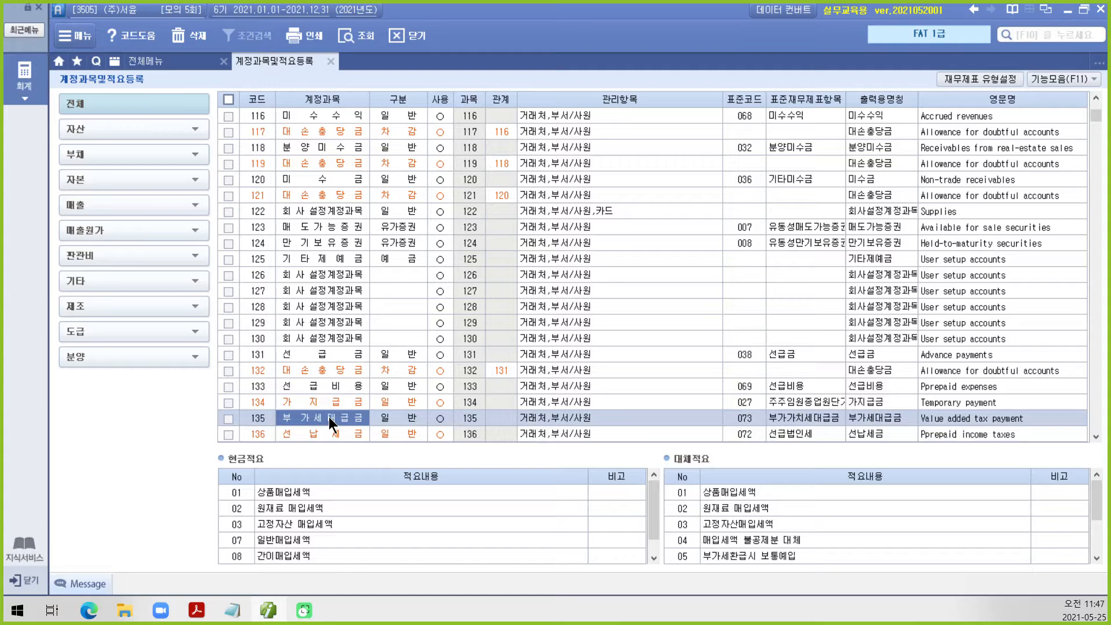
left_click(330, 433)
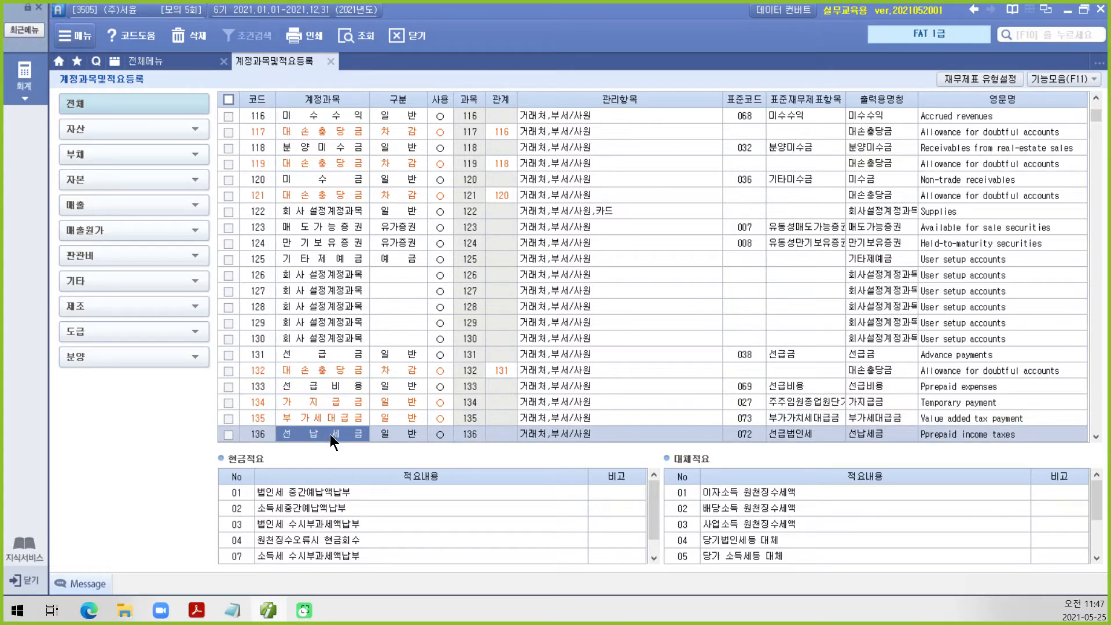
type("선")
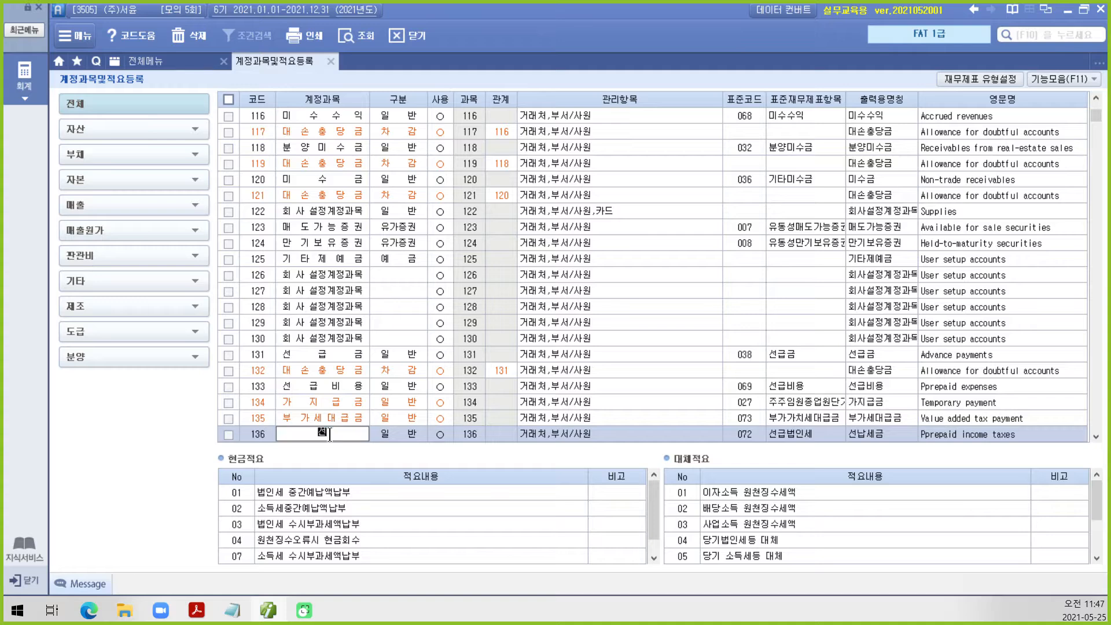
type("급ㅂ인ㅅㅔ")
key("Return")
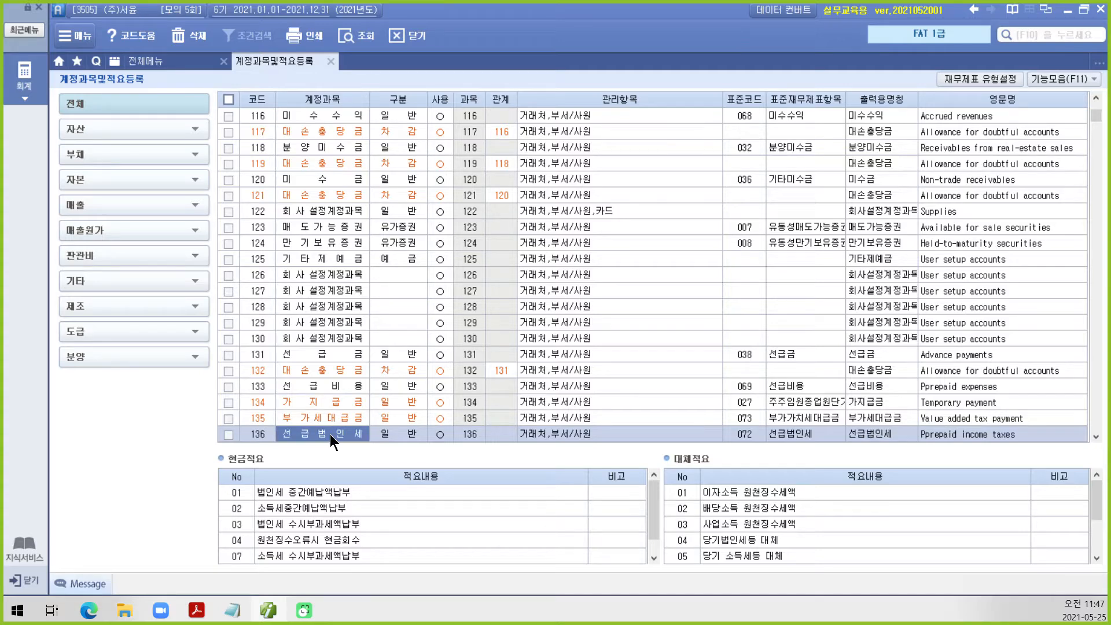
left_click(331, 423)
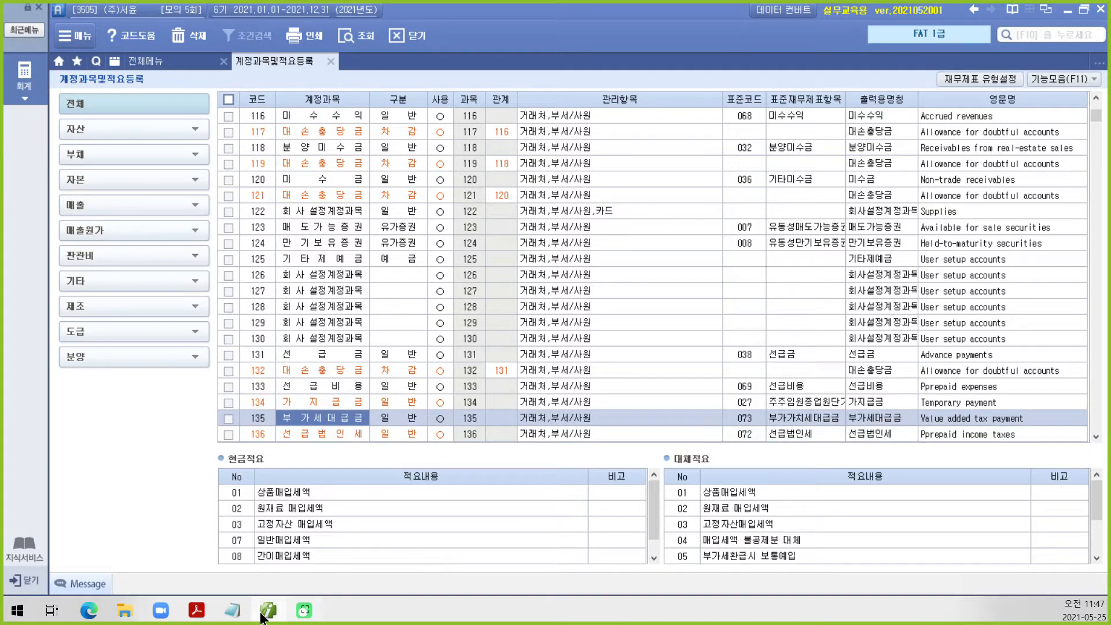
Check the 업무용승용차 등록 exercise in the Acrobat PDF and open 업무용승용차등록 in Smart A, closing the account registration.
left_click(197, 610)
scroll(408, 449, "down", 5)
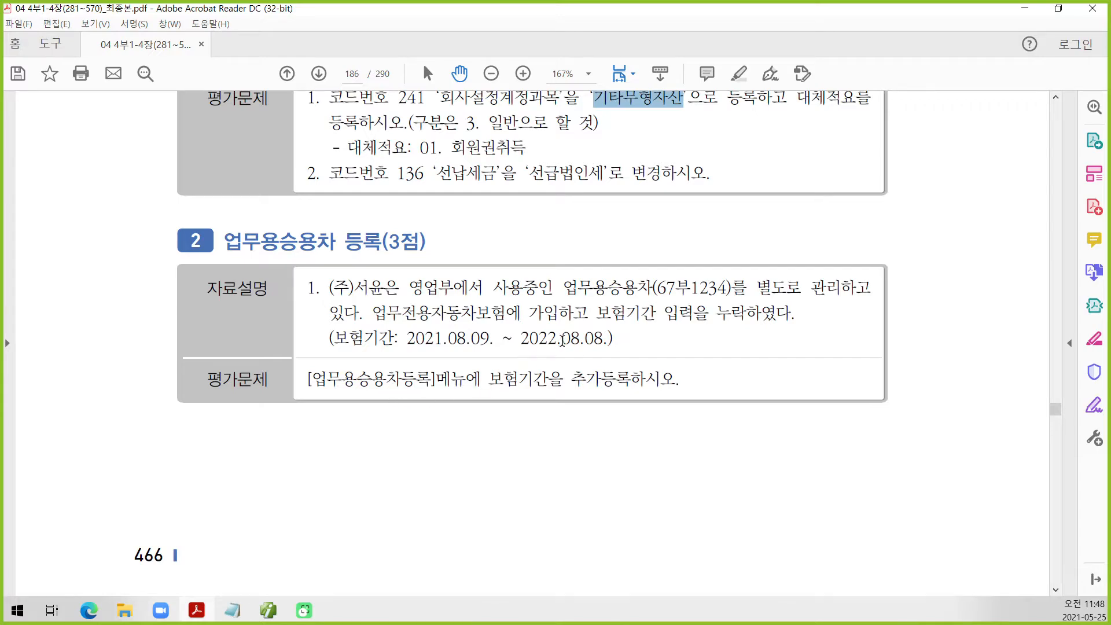
left_click(278, 611)
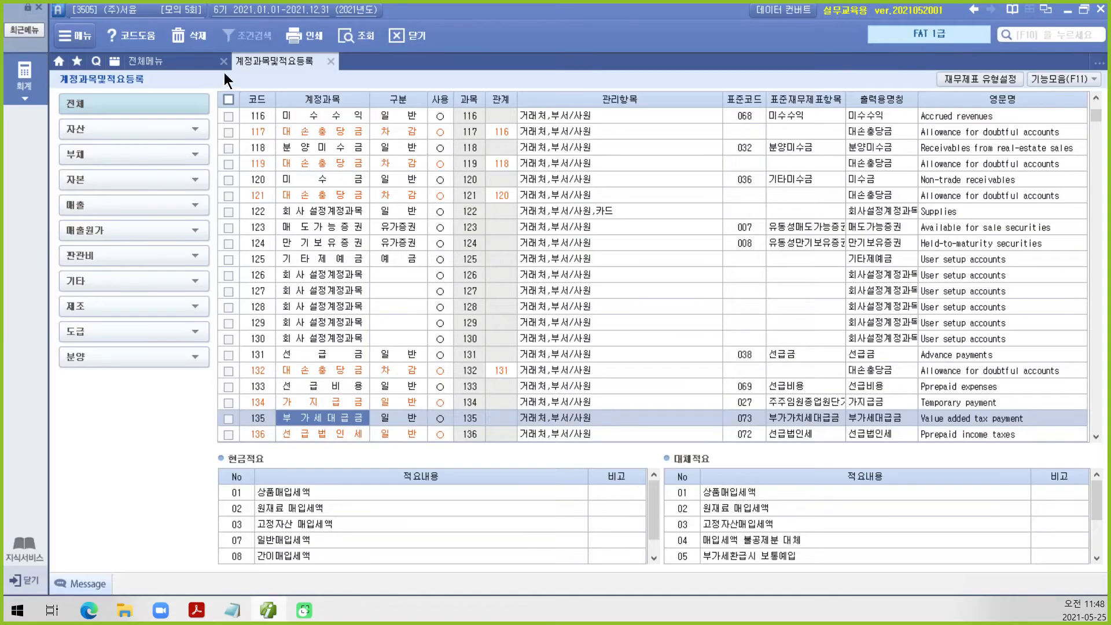
left_click(331, 61)
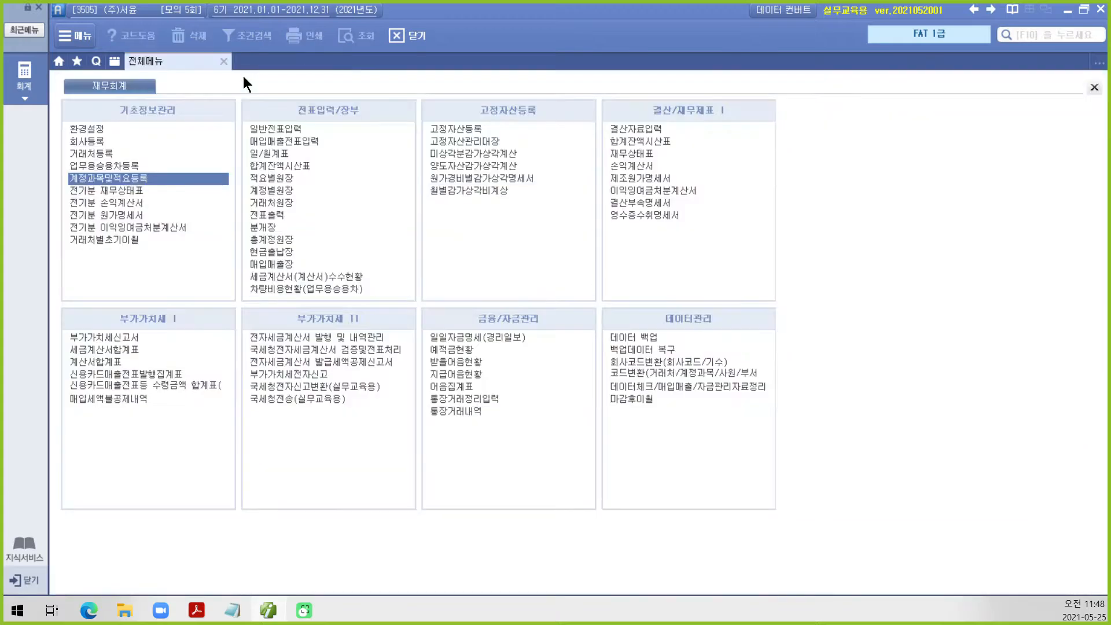
left_click(95, 167)
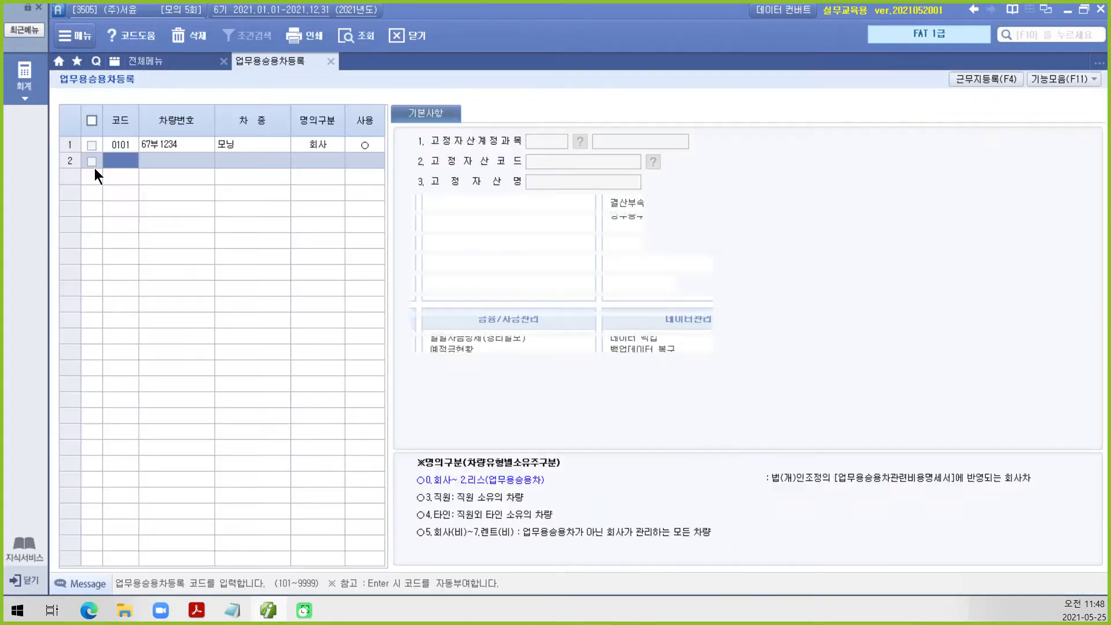
Set the 보험기간 of the registered 모닝 vehicle to 2021-08-09 through 2022-08-08.
left_click(158, 147)
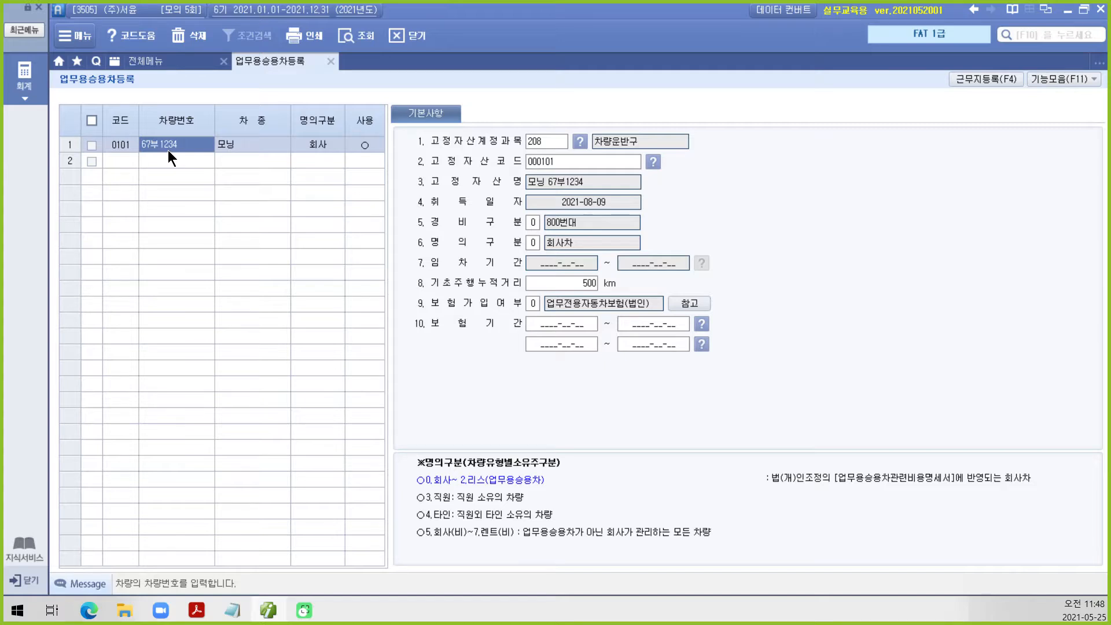
left_click(548, 323)
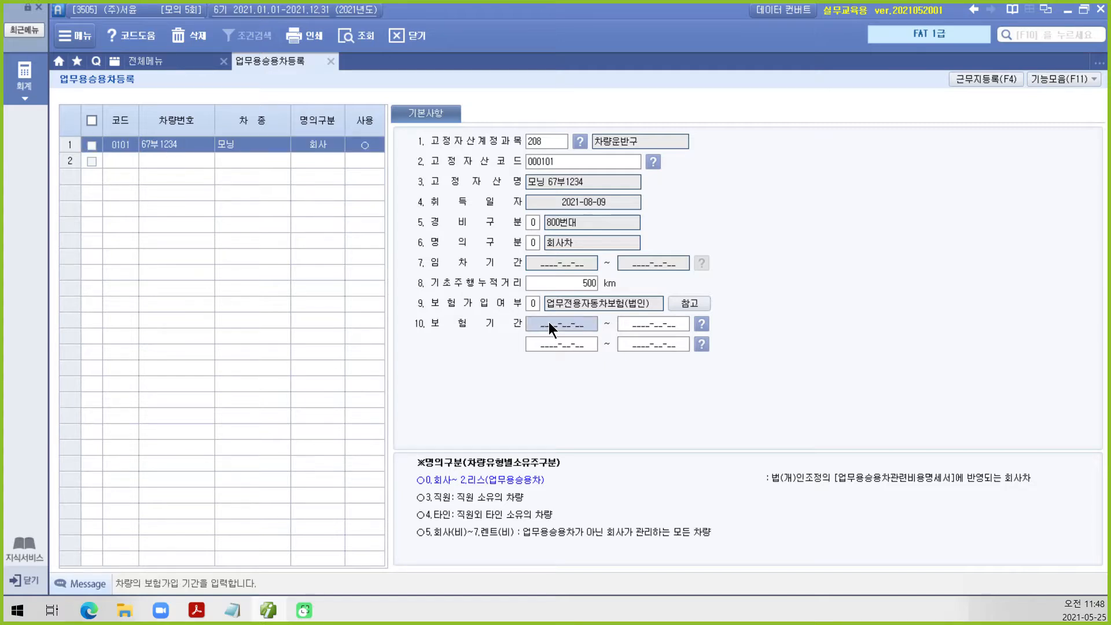
type("2021-08-0909")
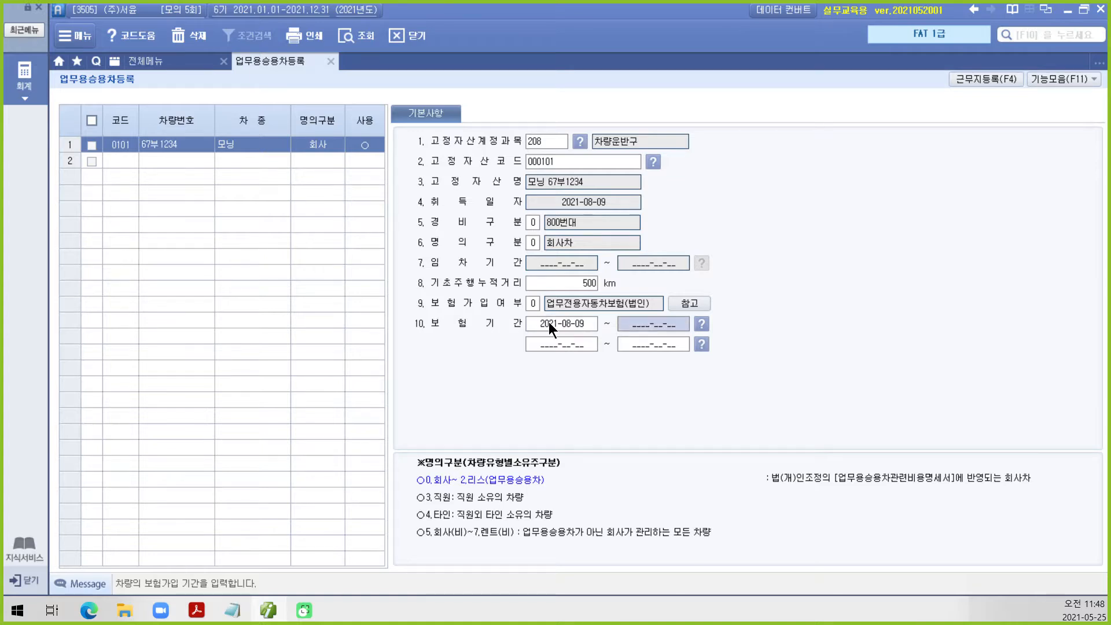
type("2022")
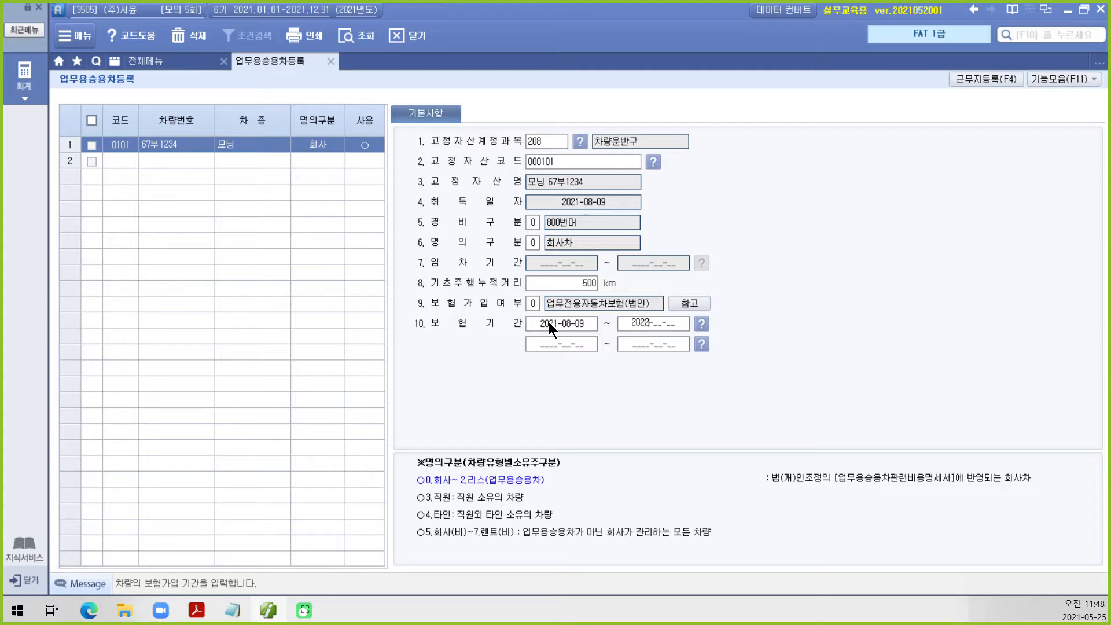
type("0808")
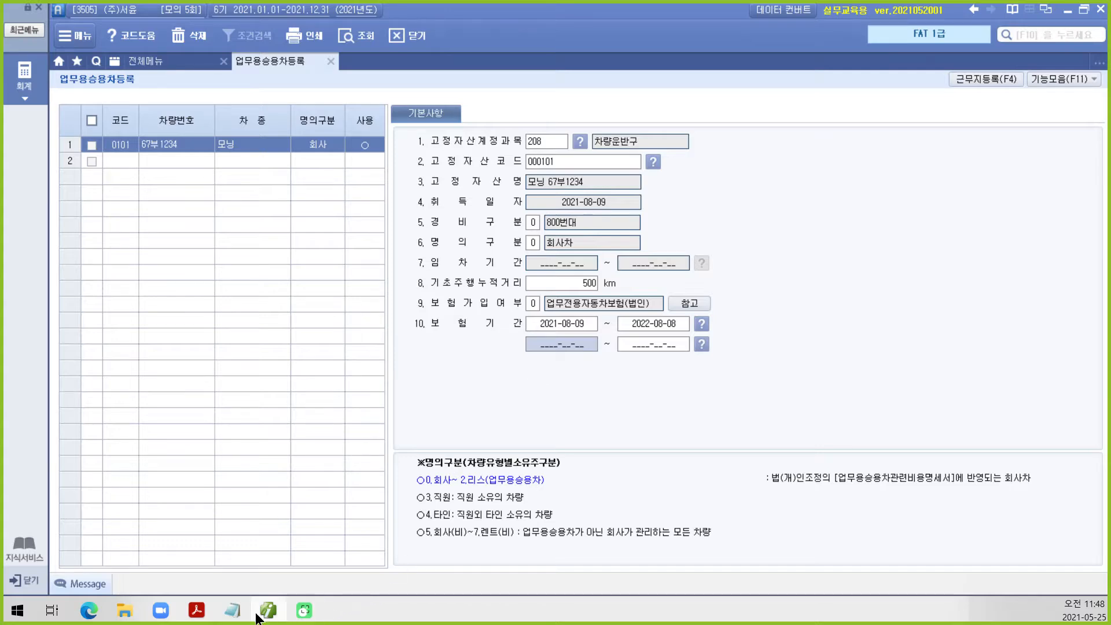
Switch to the Acrobat PDF and highlight "감가상각비를 2,000,000원" in the 전기분 재무제표의 입력수정 exercise.
left_click(207, 613)
scroll(398, 431, "down", 12)
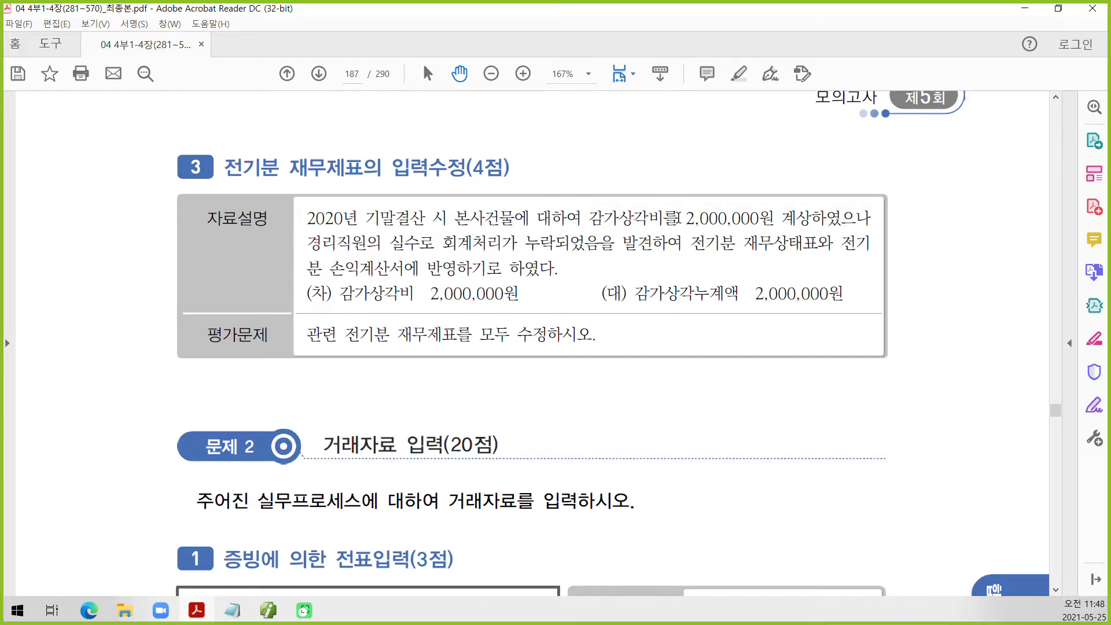
left_click_drag(587, 218, 774, 219)
right_click(717, 223)
left_click(749, 263)
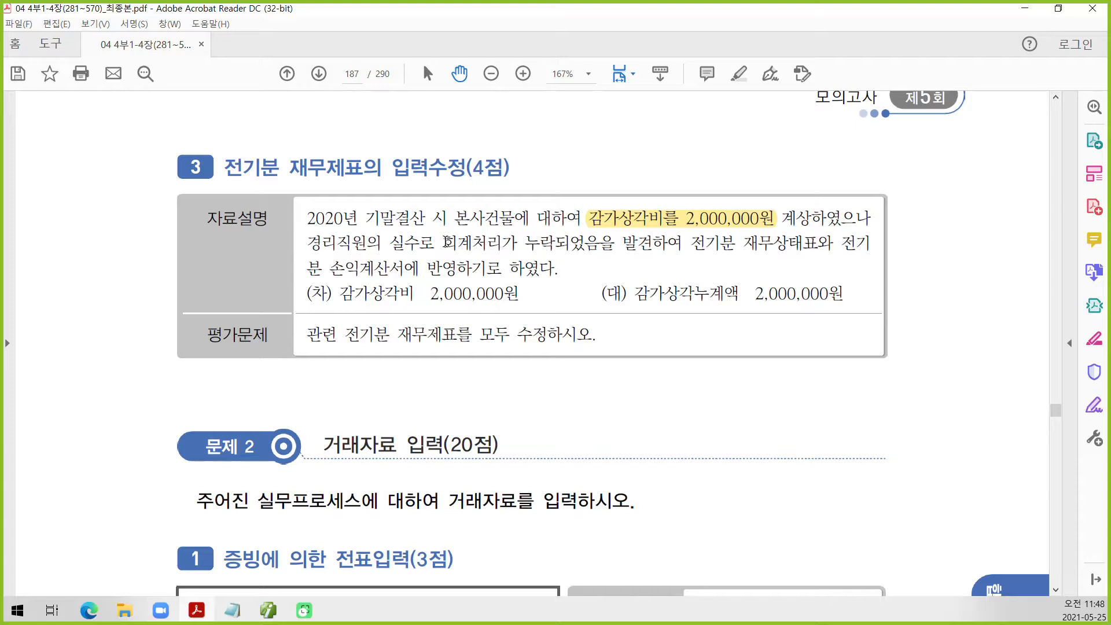
Highlight the phrase "회계처리가 누락되었음을" in the 전기분 재무제표의 입력수정 exercise.
left_click_drag(443, 243, 614, 244)
right_click(566, 245)
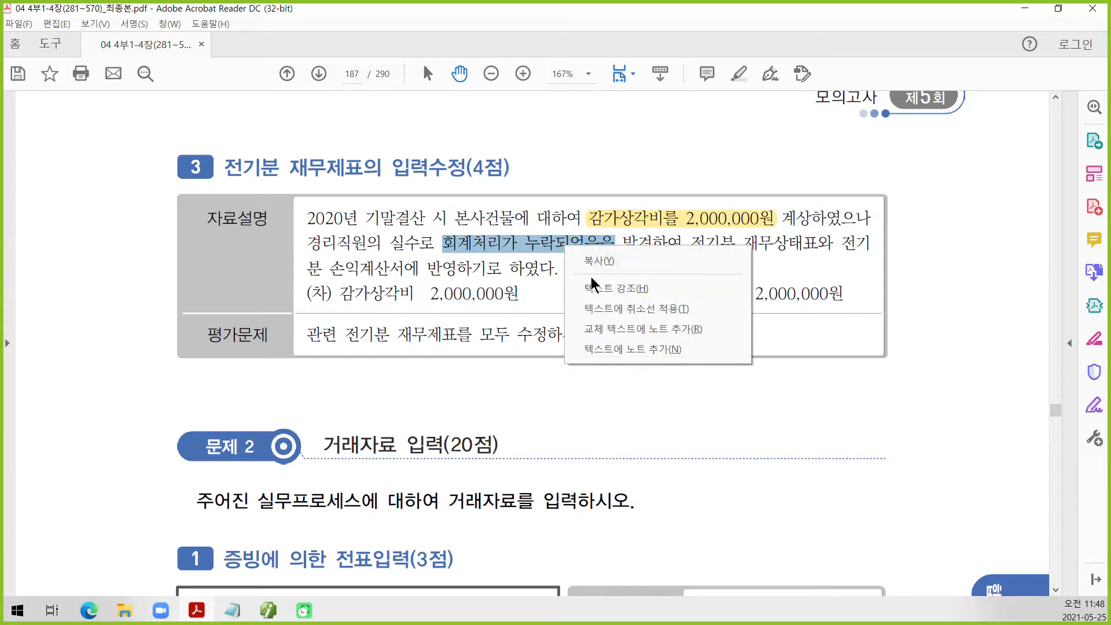
left_click(594, 298)
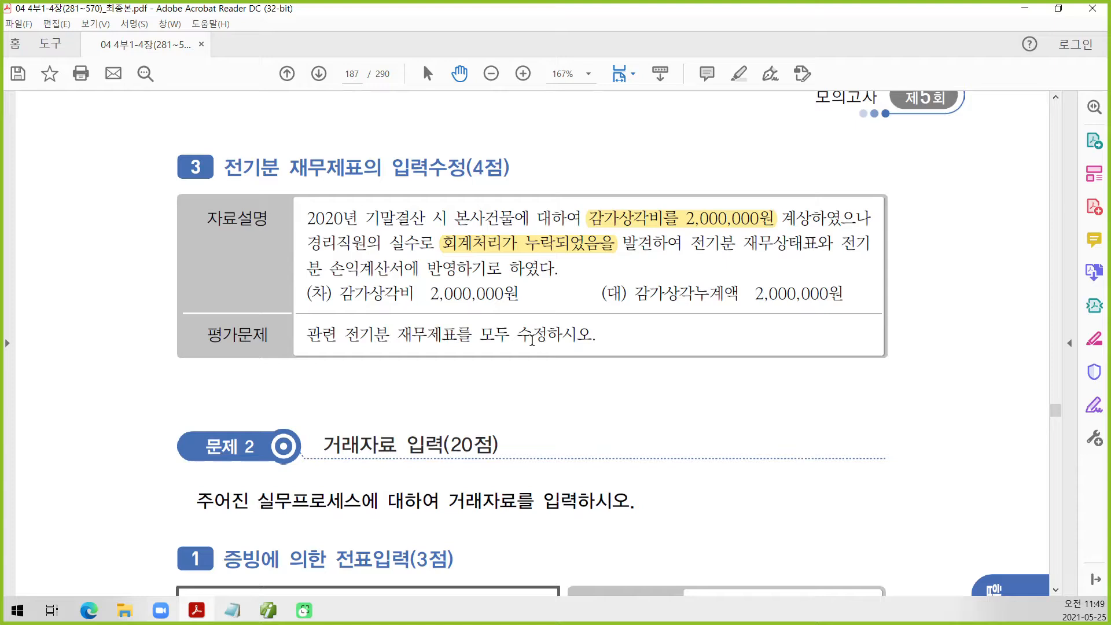
Box the (차)/(대) journal entry line in blue and link 감가상각비 to a circled handwritten note "비용발생".
mouse_move(301, 280)
left_mouse_down()
mouse_move(738, 334)
mouse_move(856, 325)
mouse_move(858, 313)
left_mouse_up()
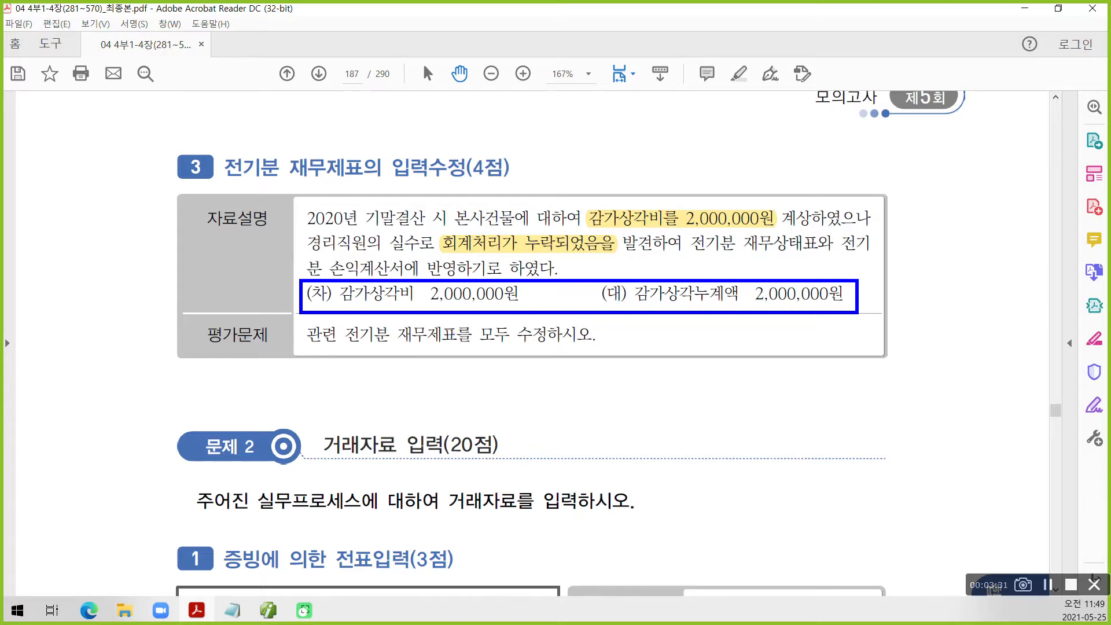
mouse_move(425, 301)
left_mouse_down()
mouse_move(508, 417)
mouse_move(541, 439)
left_mouse_up()
mouse_move(570, 405)
left_mouse_down()
mouse_move(572, 448)
mouse_move(596, 429)
left_mouse_up()
mouse_move(618, 387)
left_mouse_down()
mouse_move(612, 467)
mouse_move(625, 433)
mouse_move(643, 461)
mouse_move(642, 450)
left_mouse_up()
mouse_move(681, 407)
left_mouse_down()
mouse_move(678, 436)
mouse_move(699, 418)
mouse_move(718, 434)
left_mouse_up()
left_click_drag(721, 414, 741, 412)
left_click_drag(697, 459, 726, 467)
left_click_drag(761, 421, 733, 448)
left_click_drag(742, 444, 770, 453)
mouse_move(771, 440)
left_mouse_down()
mouse_move(782, 437)
mouse_move(787, 458)
left_mouse_up()
left_click_drag(776, 475, 763, 489)
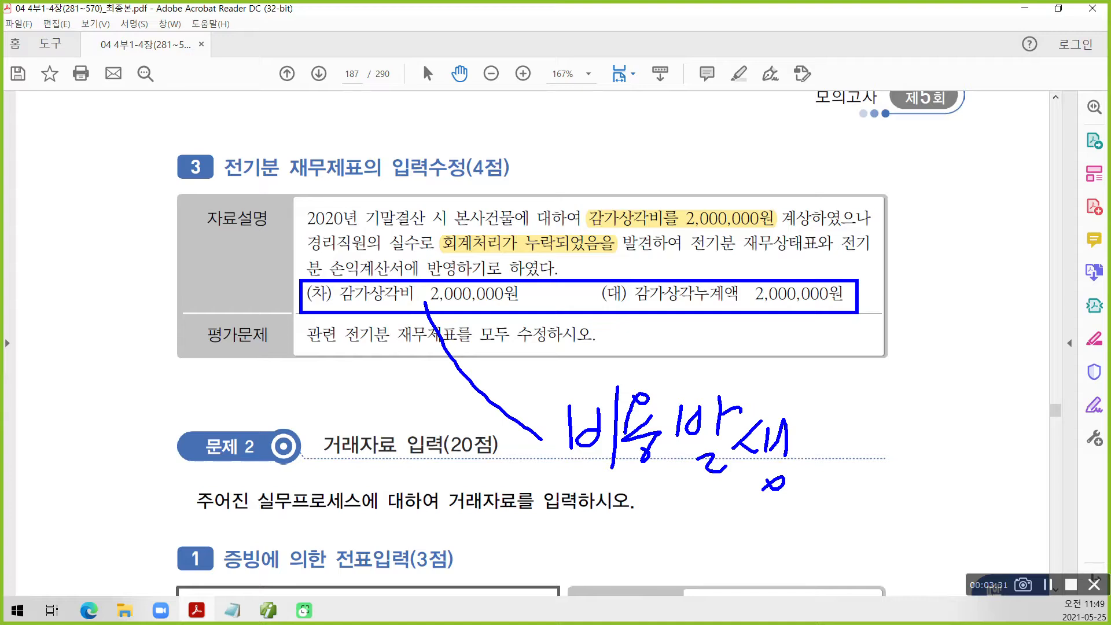
mouse_move(564, 389)
left_mouse_down()
mouse_move(542, 439)
mouse_move(836, 492)
mouse_move(648, 394)
mouse_move(579, 405)
left_mouse_up()
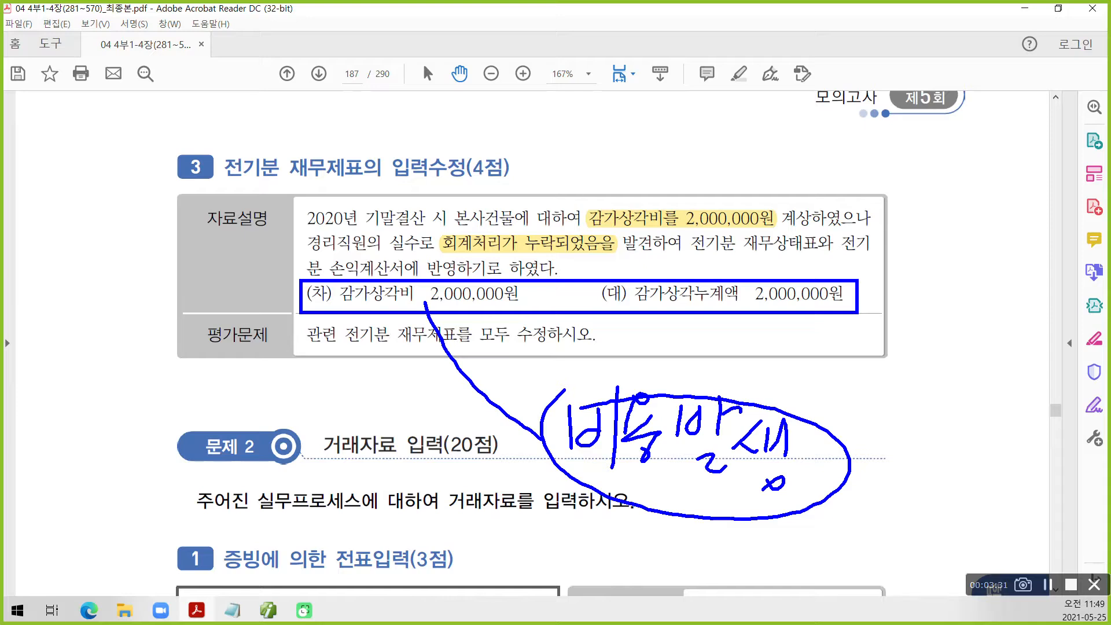
Circle the debit amount of 2,000,000원, the credit account 감가상각누계액, and the word 건물 in blue.
mouse_move(477, 318)
left_mouse_down()
mouse_move(525, 276)
mouse_move(507, 334)
left_mouse_up()
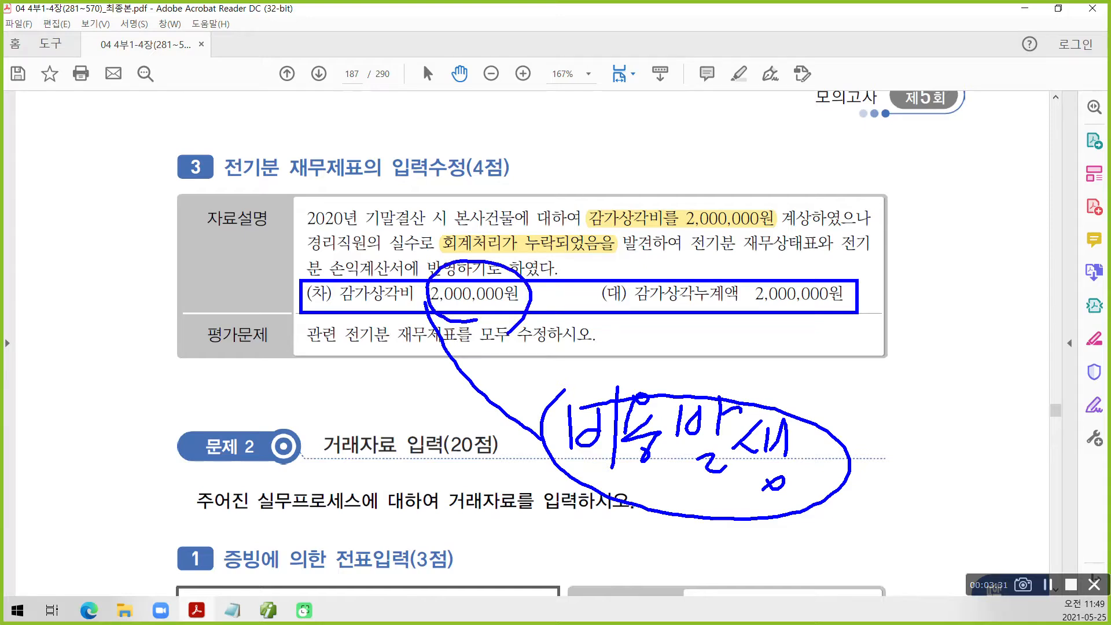
mouse_move(663, 324)
left_mouse_down()
mouse_move(641, 319)
mouse_move(801, 301)
mouse_move(686, 327)
left_mouse_up()
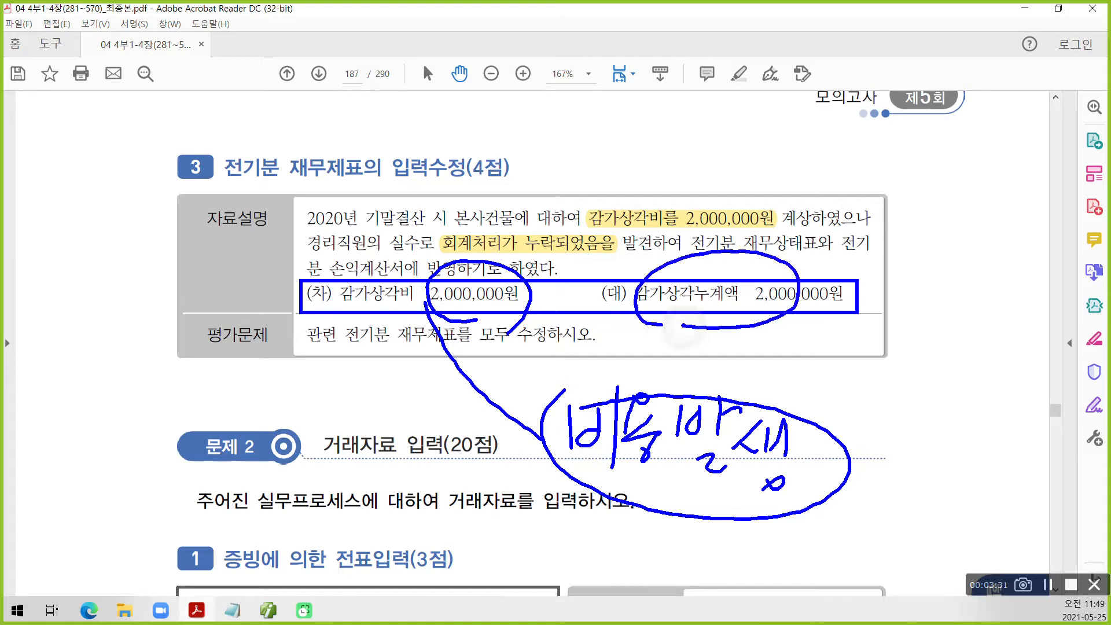
mouse_move(527, 240)
left_mouse_down()
mouse_move(482, 230)
mouse_move(523, 236)
left_mouse_up()
Draw a line from 감가상각누계액 and handwrite the note "재무상태표" beside it in blue.
left_click_drag(770, 339, 841, 373)
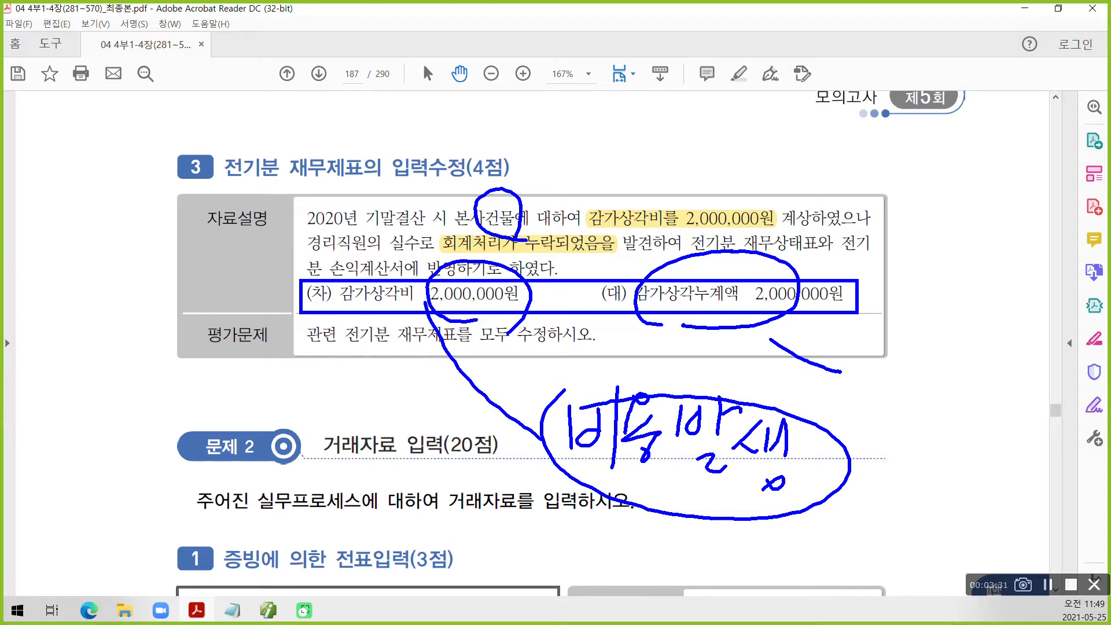
mouse_move(867, 349)
left_mouse_down()
mouse_move(880, 368)
mouse_move(859, 391)
left_mouse_up()
left_click_drag(875, 375, 892, 389)
left_click_drag(896, 338, 894, 401)
mouse_move(898, 370)
left_mouse_down()
mouse_move(921, 364)
mouse_move(921, 408)
left_mouse_up()
mouse_move(940, 336)
left_mouse_down()
mouse_move(942, 370)
mouse_move(969, 362)
left_mouse_up()
left_click_drag(929, 390, 976, 385)
left_click_drag(960, 395, 963, 416)
left_click_drag(995, 346, 983, 377)
left_click_drag(990, 368, 1012, 371)
left_click_drag(1019, 326, 1020, 387)
left_click_drag(1022, 360, 1043, 357)
left_click_drag(1021, 398, 1024, 407)
left_click_drag(1043, 354, 1057, 350)
left_click_drag(1032, 386, 1064, 373)
mouse_move(1064, 371)
left_mouse_down()
mouse_move(1074, 414)
mouse_move(1048, 438)
mouse_move(1063, 498)
left_mouse_up()
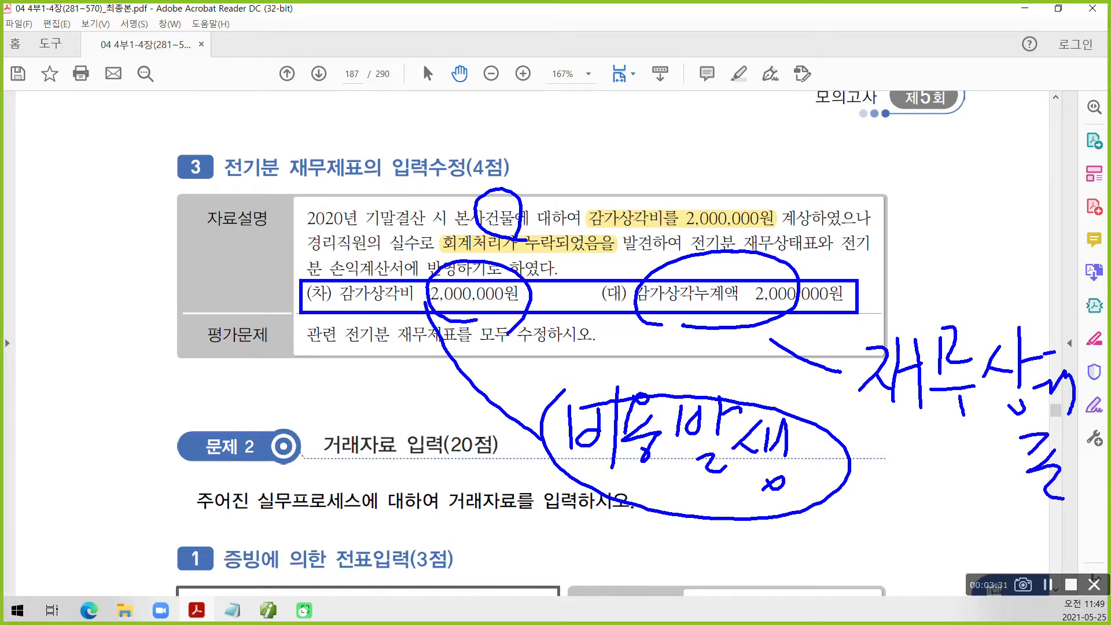
Handwrite the note "손익" in blue below the circled 비용발생 note.
left_click_drag(666, 498, 676, 511)
mouse_move(666, 514)
left_mouse_down()
mouse_move(652, 532)
mouse_move(687, 513)
left_mouse_up()
left_click_drag(665, 521, 718, 564)
left_click_drag(724, 520, 743, 538)
left_click_drag(770, 492, 763, 538)
mouse_move(772, 538)
left_mouse_down()
mouse_move(750, 556)
mouse_move(776, 583)
left_mouse_up()
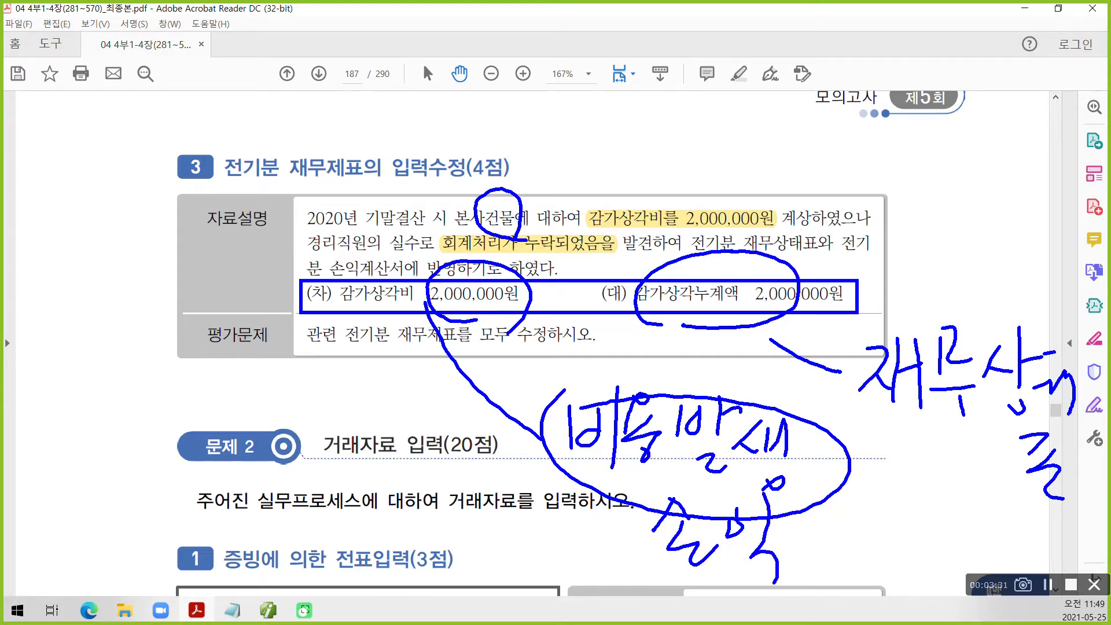
Handwrite "당기순이익" above the exercise and add a downward arrow beside it.
left_click_drag(161, 117, 149, 155)
left_click_drag(185, 99, 187, 145)
left_click_drag(191, 116, 225, 110)
left_click_drag(191, 169, 190, 171)
left_click_drag(211, 134, 221, 162)
left_click_drag(253, 116, 250, 179)
mouse_move(284, 105)
left_mouse_down()
mouse_move(261, 149)
mouse_move(317, 117)
left_mouse_up()
mouse_move(279, 145)
left_mouse_down()
mouse_move(315, 139)
mouse_move(329, 179)
left_mouse_up()
mouse_move(346, 128)
left_mouse_down()
mouse_move(335, 151)
mouse_move(347, 134)
left_mouse_up()
mouse_move(369, 114)
left_mouse_down()
mouse_move(373, 172)
mouse_move(387, 143)
left_mouse_up()
mouse_move(409, 98)
left_mouse_down()
mouse_move(395, 139)
mouse_move(425, 207)
left_mouse_up()
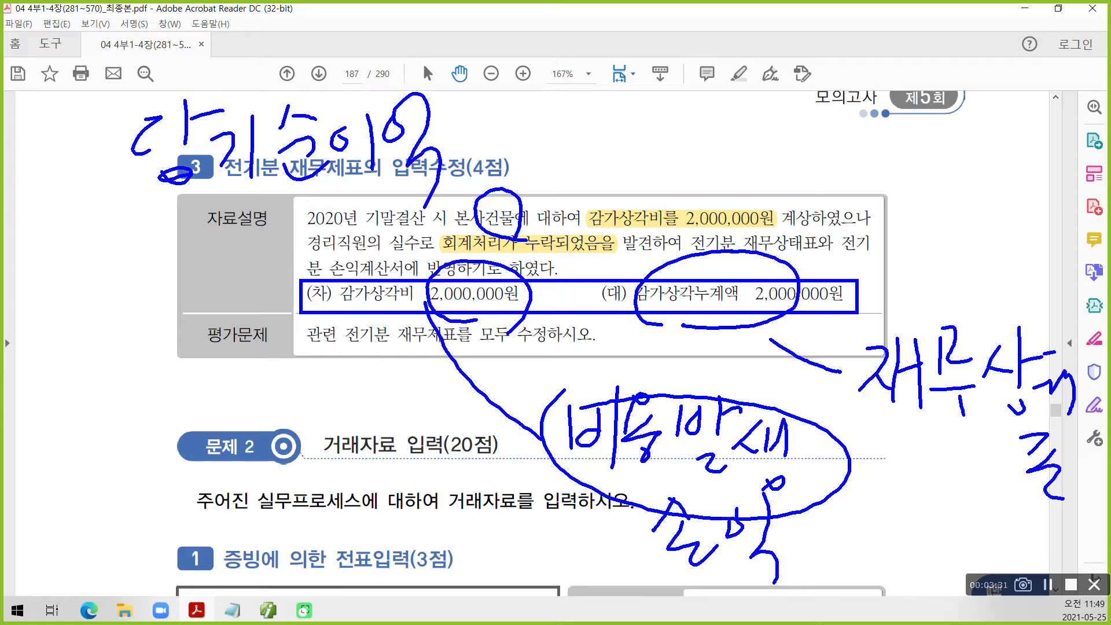
mouse_move(517, 62)
left_mouse_down()
mouse_move(521, 153)
mouse_move(538, 140)
mouse_move(526, 160)
left_mouse_up()
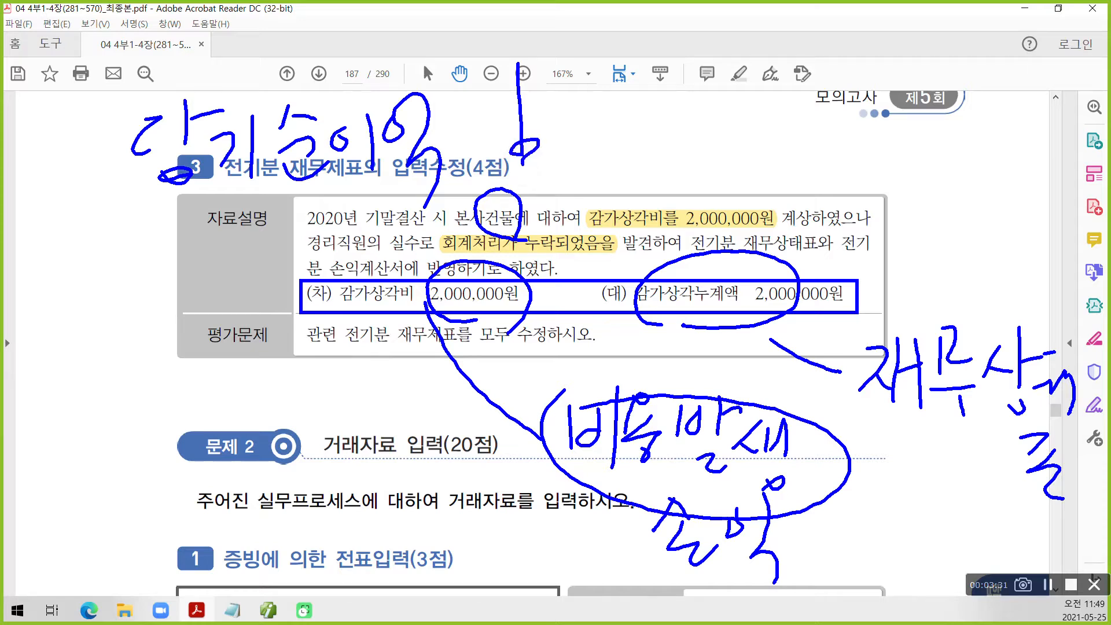
Handwrite "이월이익잉여금" after the 당기순이익 note and draw a downward arrow beneath it.
mouse_move(655, 84)
left_mouse_down()
mouse_move(637, 110)
mouse_move(657, 85)
left_mouse_up()
left_click_drag(699, 60, 702, 153)
mouse_move(735, 51)
left_mouse_down()
mouse_move(732, 71)
mouse_move(747, 63)
left_mouse_up()
mouse_move(716, 103)
left_mouse_down()
mouse_move(761, 89)
mouse_move(744, 128)
left_mouse_up()
mouse_move(757, 110)
left_mouse_down()
mouse_move(785, 86)
mouse_move(782, 110)
left_mouse_up()
left_click_drag(767, 113, 819, 134)
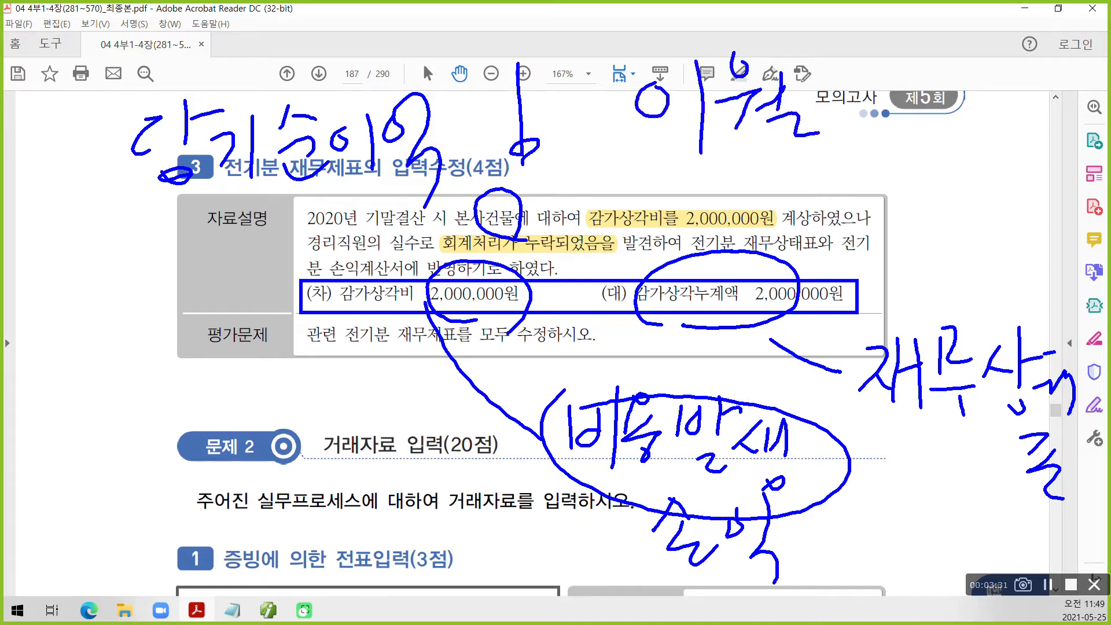
mouse_move(846, 68)
left_mouse_down()
mouse_move(827, 96)
mouse_move(850, 75)
left_mouse_up()
mouse_move(870, 58)
left_mouse_down()
mouse_move(875, 128)
mouse_move(896, 91)
left_mouse_up()
left_click_drag(925, 39, 932, 99)
mouse_move(906, 103)
left_mouse_down()
mouse_move(935, 123)
mouse_move(933, 134)
left_mouse_up()
mouse_move(959, 74)
left_mouse_down()
mouse_move(954, 92)
mouse_move(965, 97)
left_mouse_up()
left_click_drag(978, 51, 989, 106)
mouse_move(981, 118)
left_mouse_down()
mouse_move(978, 136)
mouse_move(991, 126)
left_mouse_up()
mouse_move(1015, 82)
left_mouse_down()
mouse_move(1007, 105)
mouse_move(1023, 102)
mouse_move(1039, 139)
left_mouse_up()
mouse_move(1053, 53)
left_mouse_down()
mouse_move(1067, 81)
mouse_move(1094, 81)
left_mouse_up()
mouse_move(1064, 113)
left_mouse_down()
mouse_move(1068, 139)
mouse_move(1086, 124)
left_mouse_up()
left_click_drag(1064, 129, 1068, 142)
left_click_drag(1080, 113, 1108, 150)
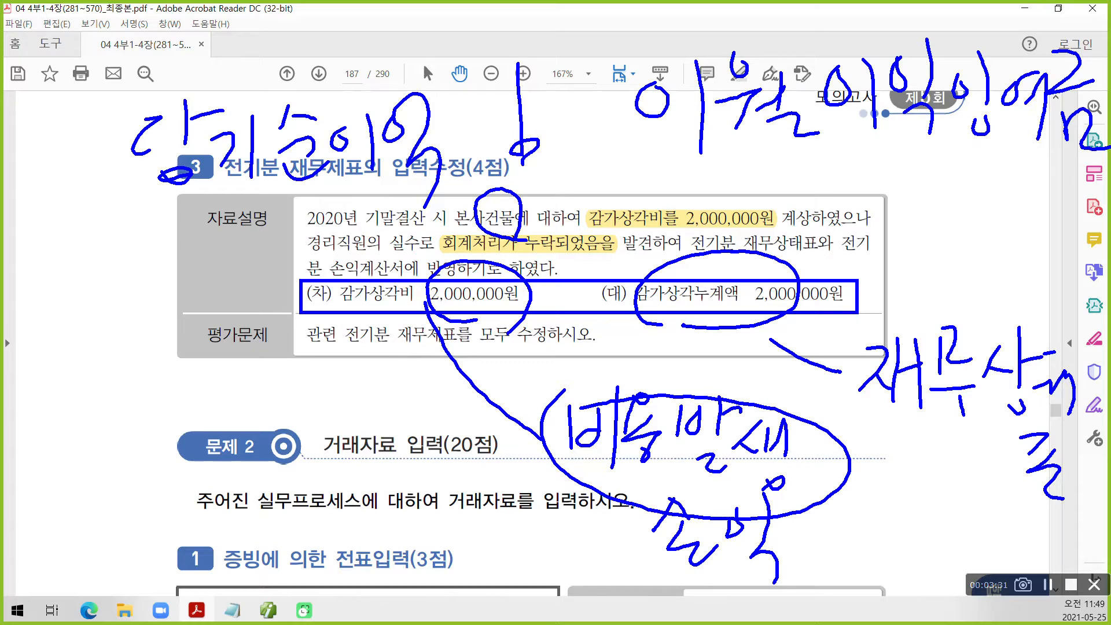
left_click_drag(969, 153, 984, 228)
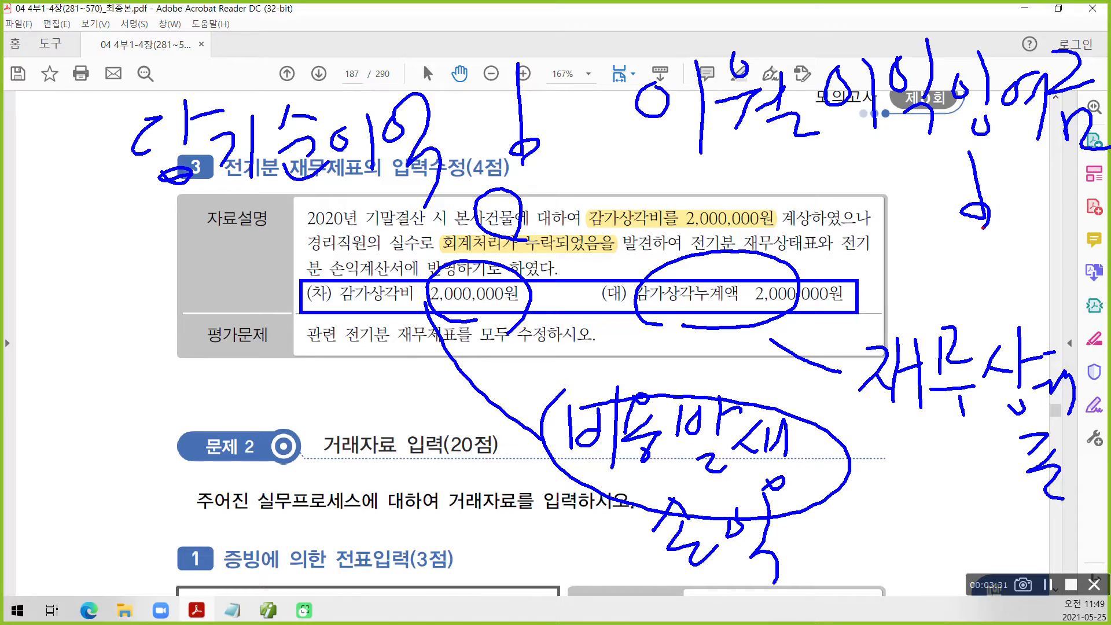
Circle the debit 2,000,000원 in red, add a plus sign below it, and circle the 손익 note.
mouse_move(520, 325)
left_mouse_down()
mouse_move(467, 342)
mouse_move(432, 259)
mouse_move(518, 324)
left_mouse_up()
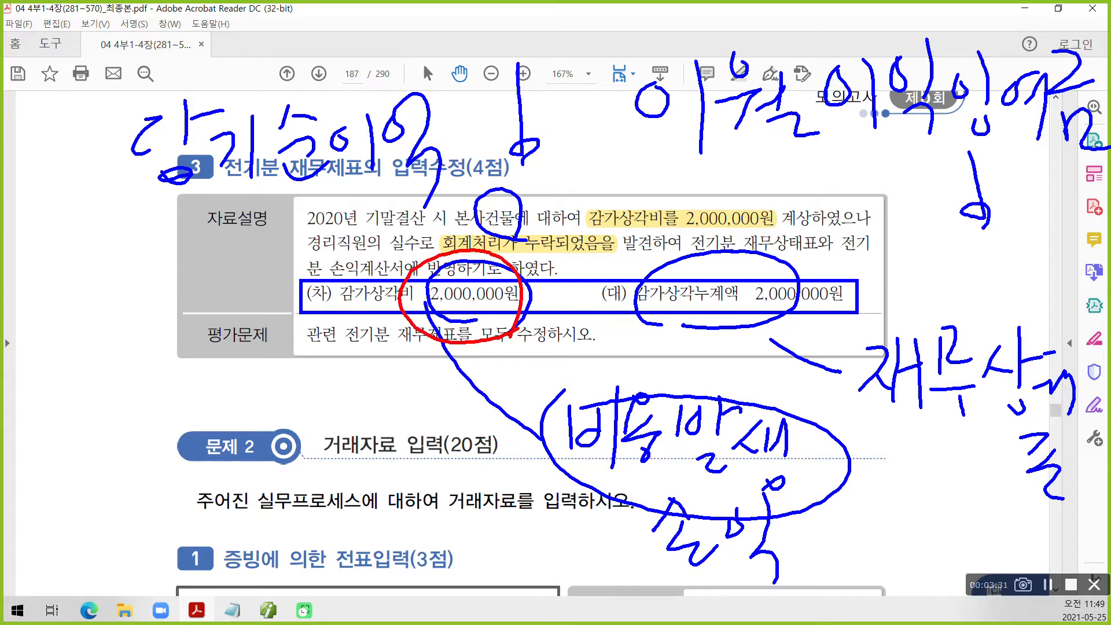
left_click_drag(482, 386, 531, 385)
left_click_drag(507, 360, 506, 412)
mouse_move(634, 559)
left_mouse_down()
mouse_move(710, 602)
mouse_move(776, 585)
mouse_move(754, 599)
left_mouse_up()
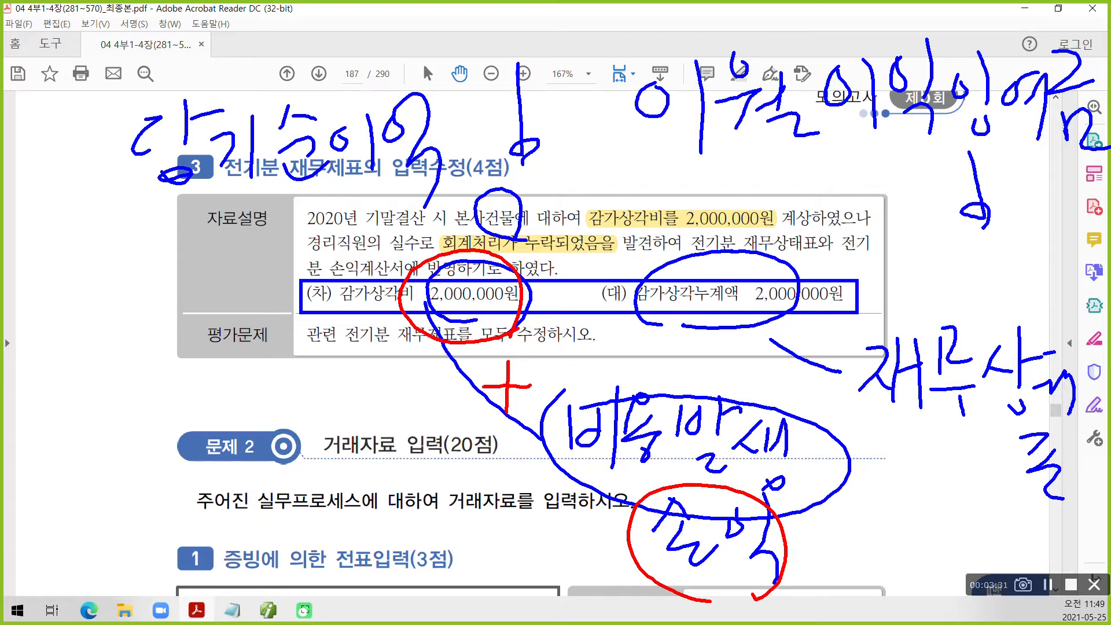
Mark the 재무상태표 note, 건물 and the credit 2,000,000원 with red circles and underline the 이월이익잉여금 note.
mouse_move(897, 440)
left_mouse_down()
mouse_move(897, 324)
mouse_move(1062, 490)
mouse_move(938, 442)
left_mouse_up()
left_click_drag(500, 243, 522, 243)
mouse_move(746, 325)
left_mouse_down()
mouse_move(730, 298)
mouse_move(868, 305)
mouse_move(750, 329)
left_mouse_up()
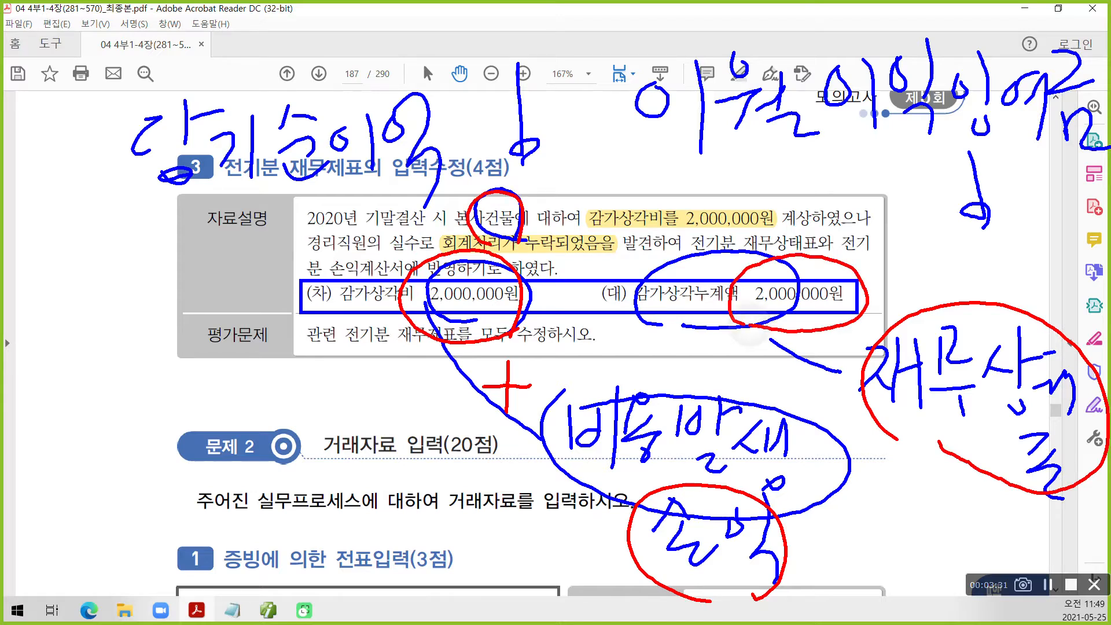
left_click_drag(701, 152, 1066, 134)
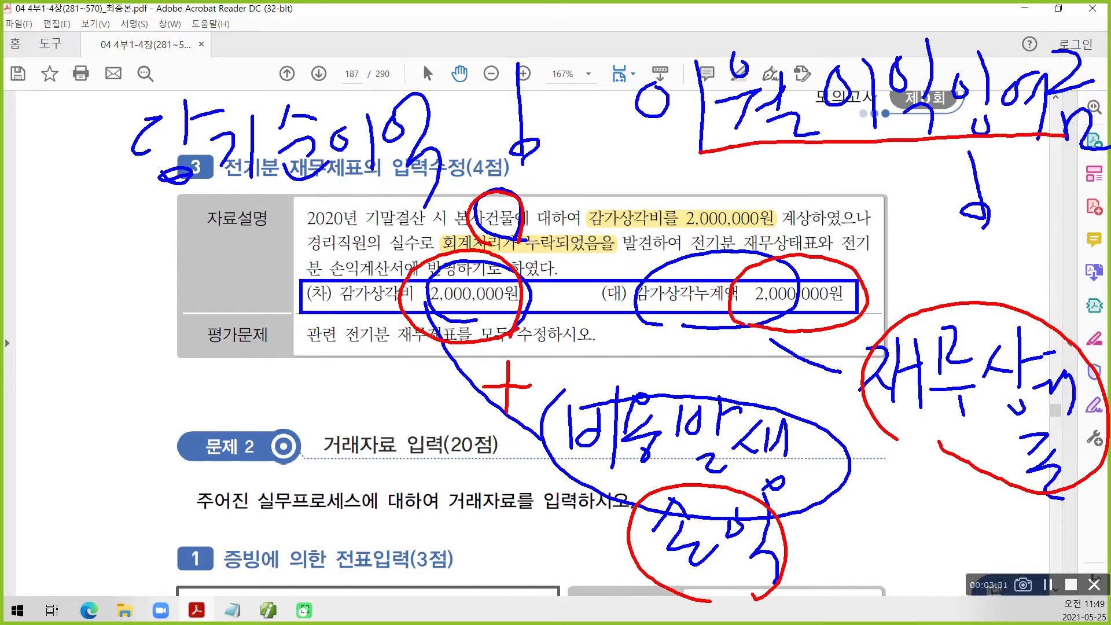
mouse_move(945, 266)
left_mouse_down()
mouse_move(929, 272)
mouse_move(976, 259)
mouse_move(979, 239)
left_mouse_up()
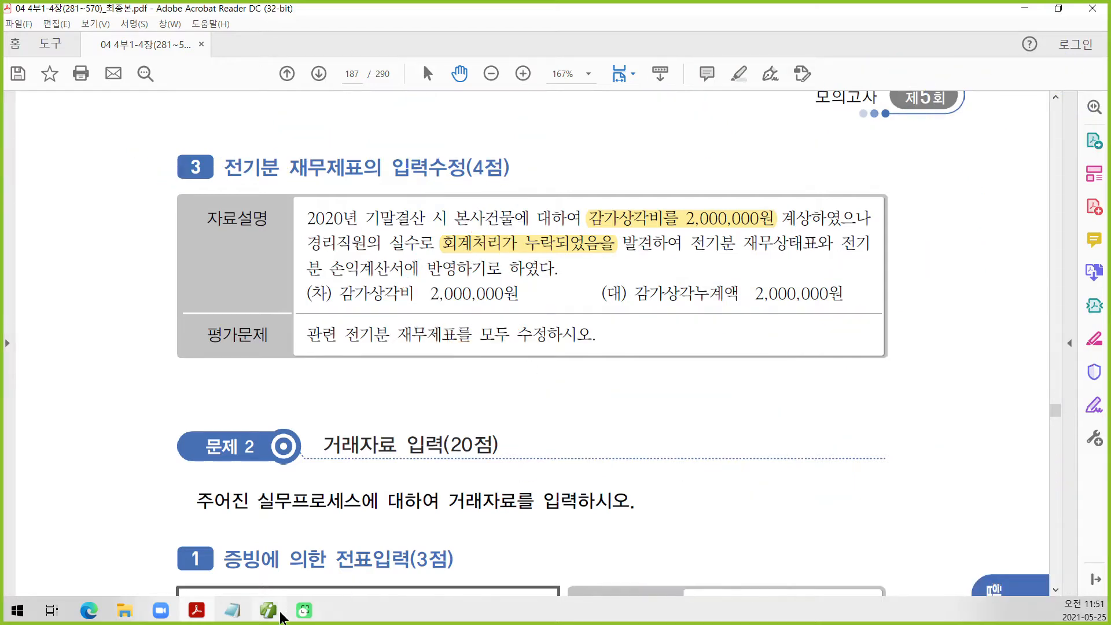
Switch to Smart A, open 전기분 손익계산서 and set the 감가상각비 (818) amount to 8,500,000, checking 당기순이익.
left_click(268, 610)
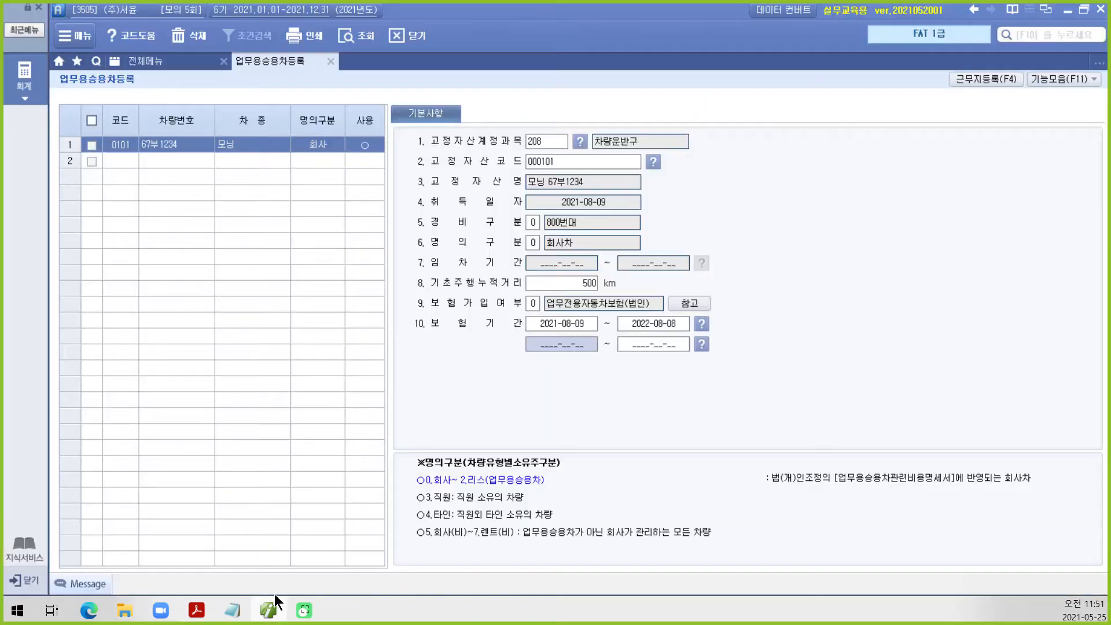
left_click(172, 64)
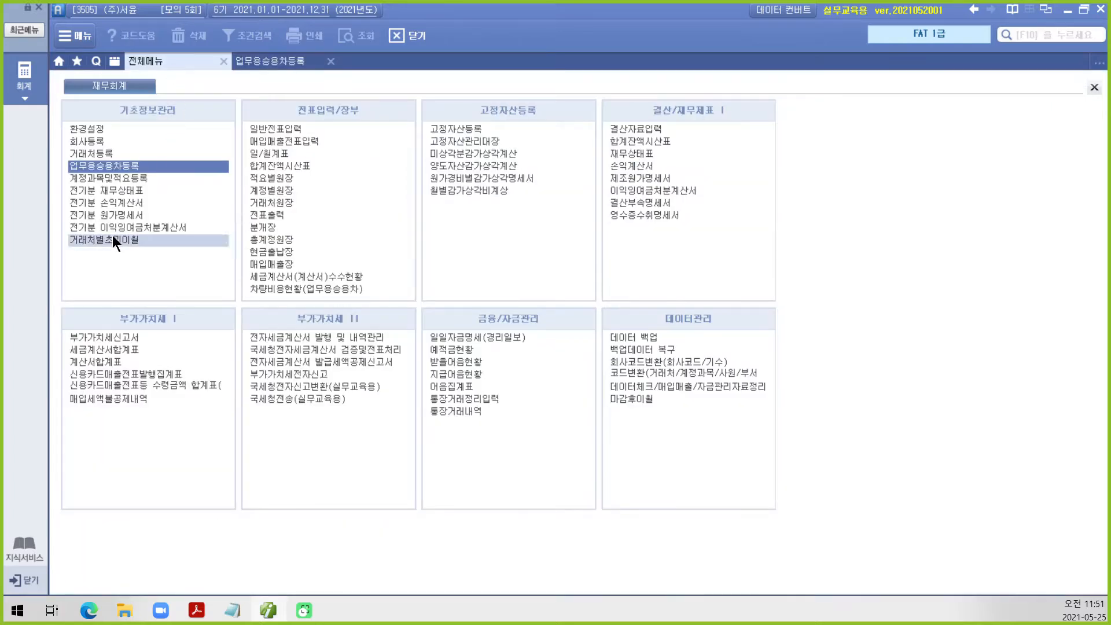
left_click(113, 202)
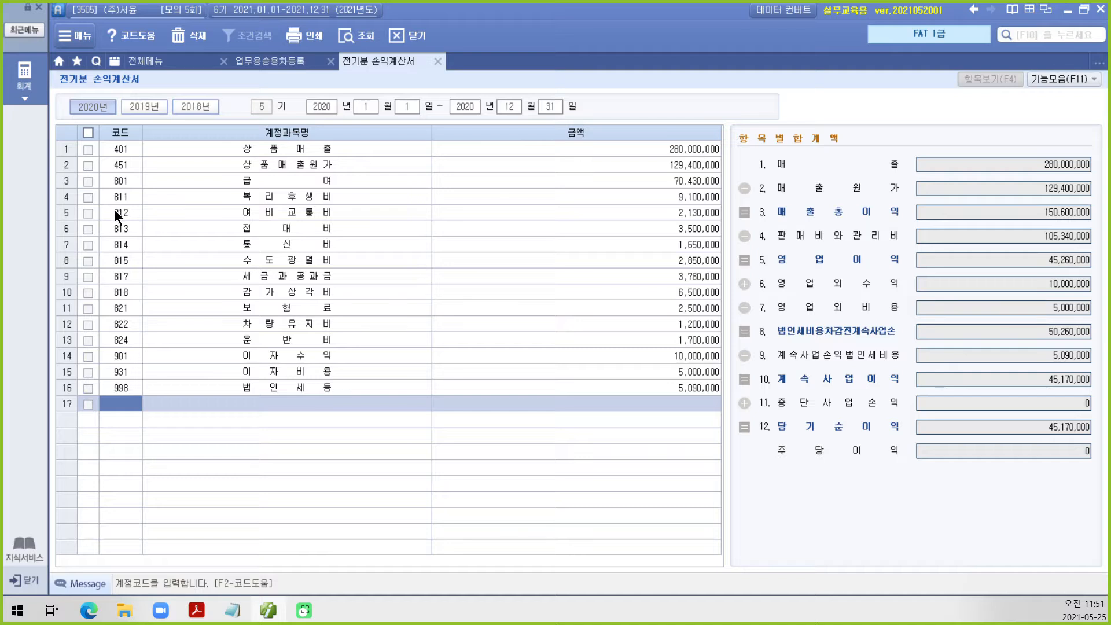
left_click(292, 298)
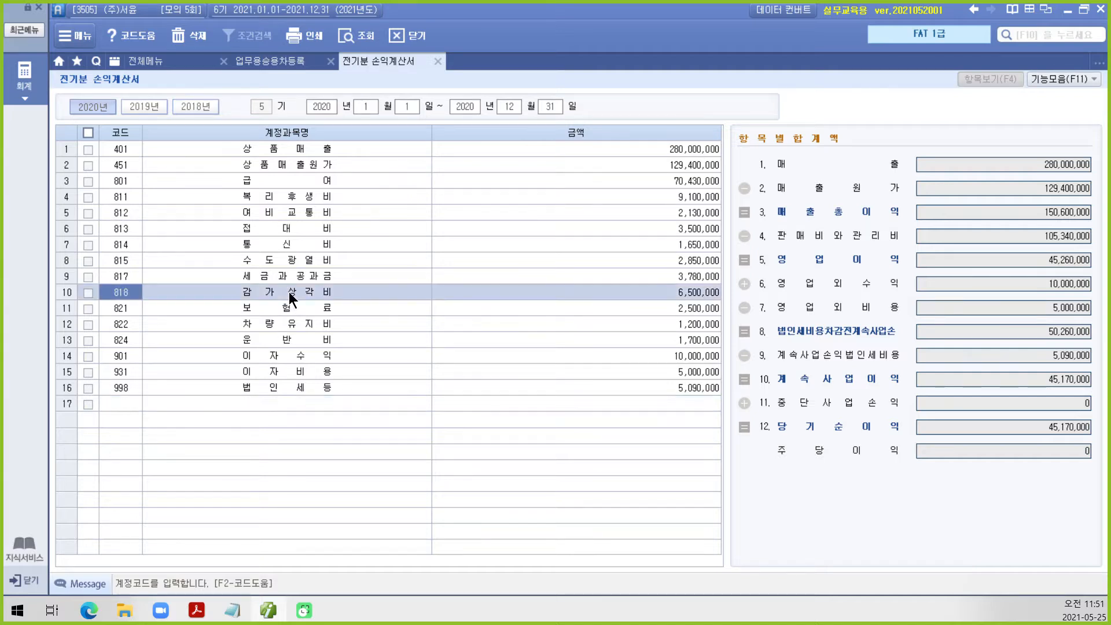
left_click(687, 290)
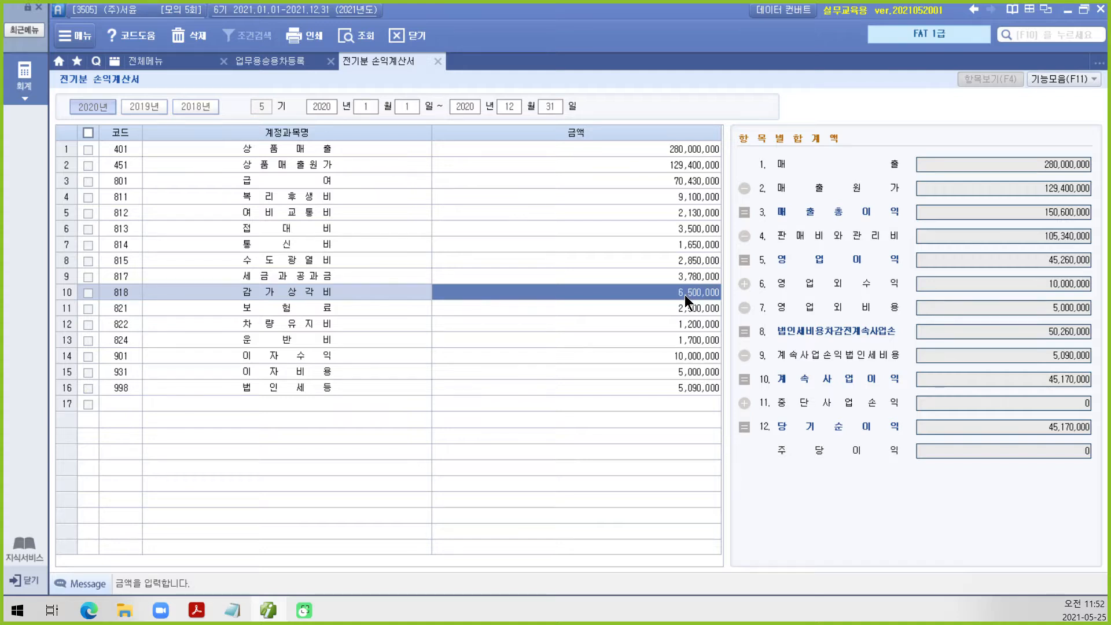
left_click(681, 294)
left_click_drag(675, 294, 686, 296)
type("8")
key("Return")
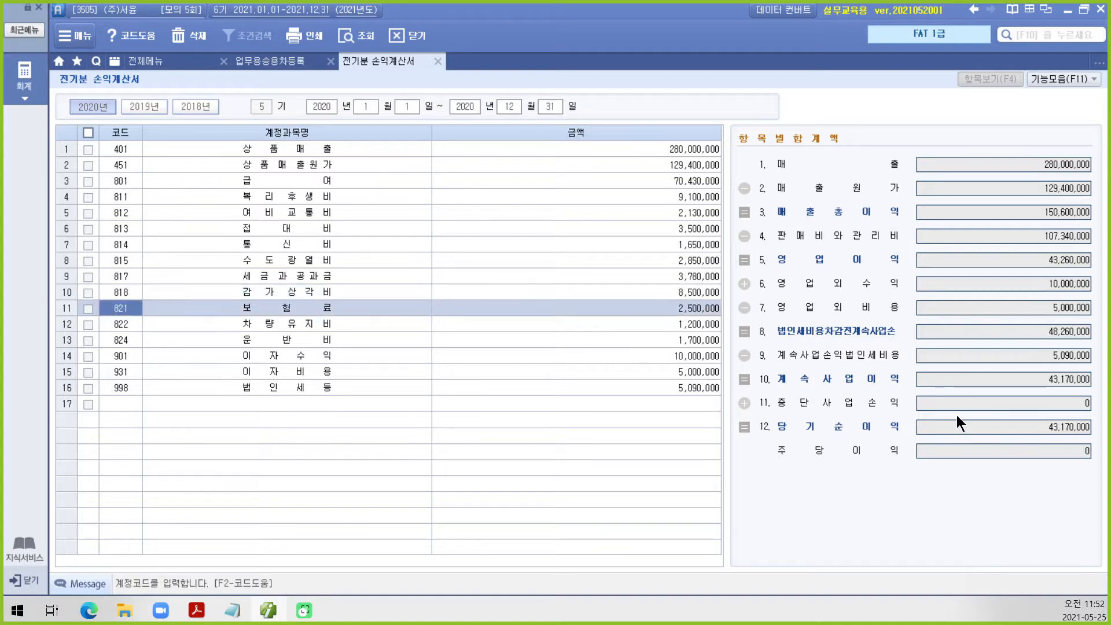
left_click(992, 433)
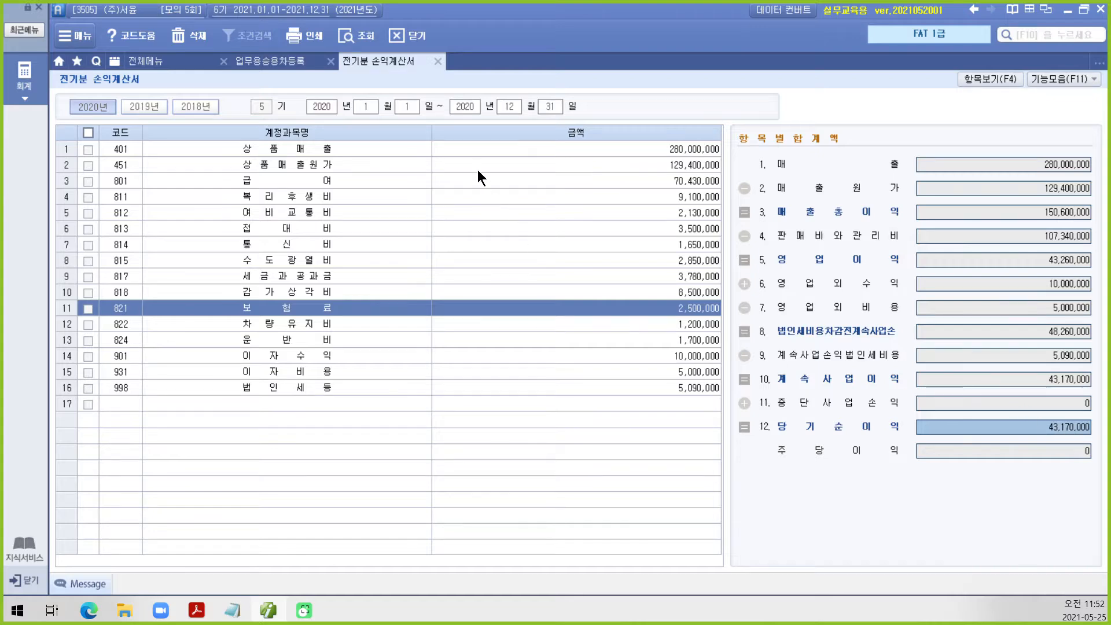
Open 전기분 재무상태표 and set the building's 감가상각누계액 (203) credit amount to 40,000,000.
left_click(159, 63)
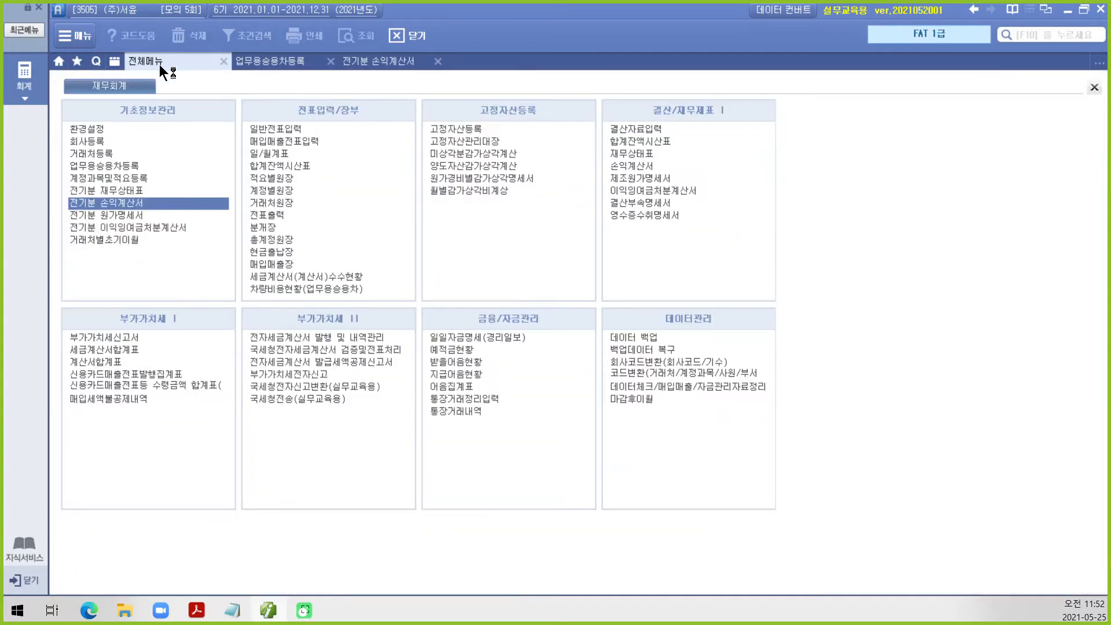
left_click(123, 191)
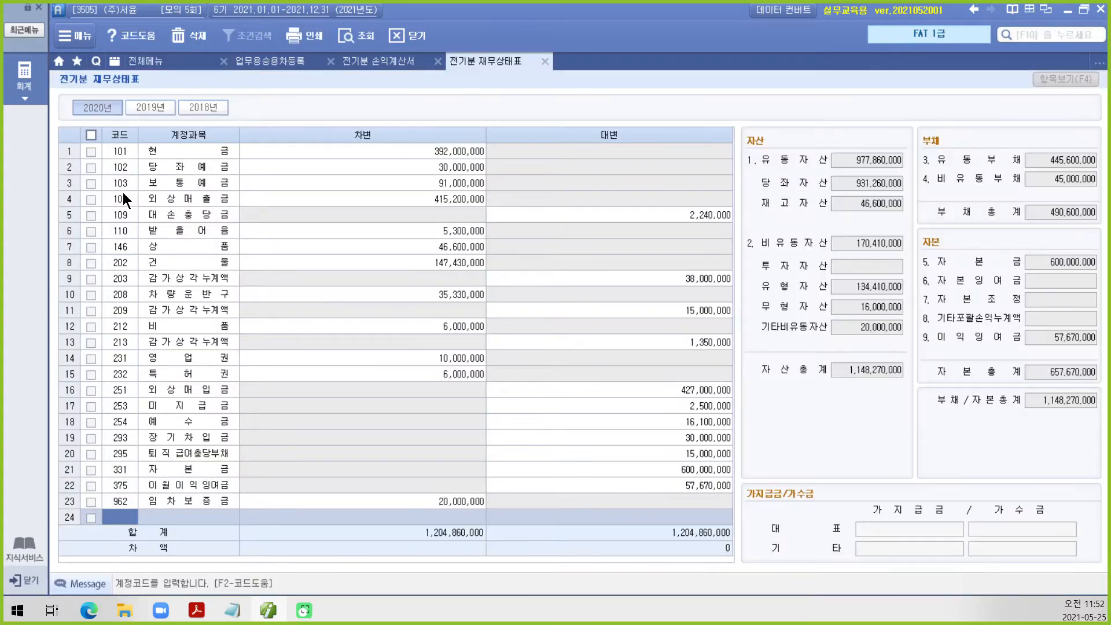
left_click(223, 276)
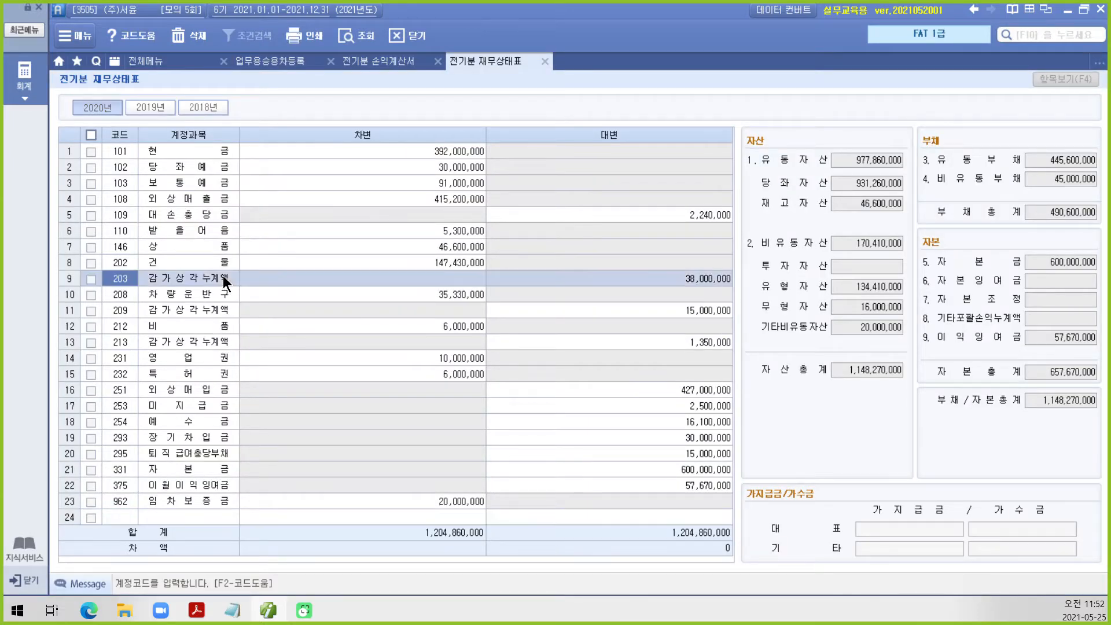
left_click(693, 279)
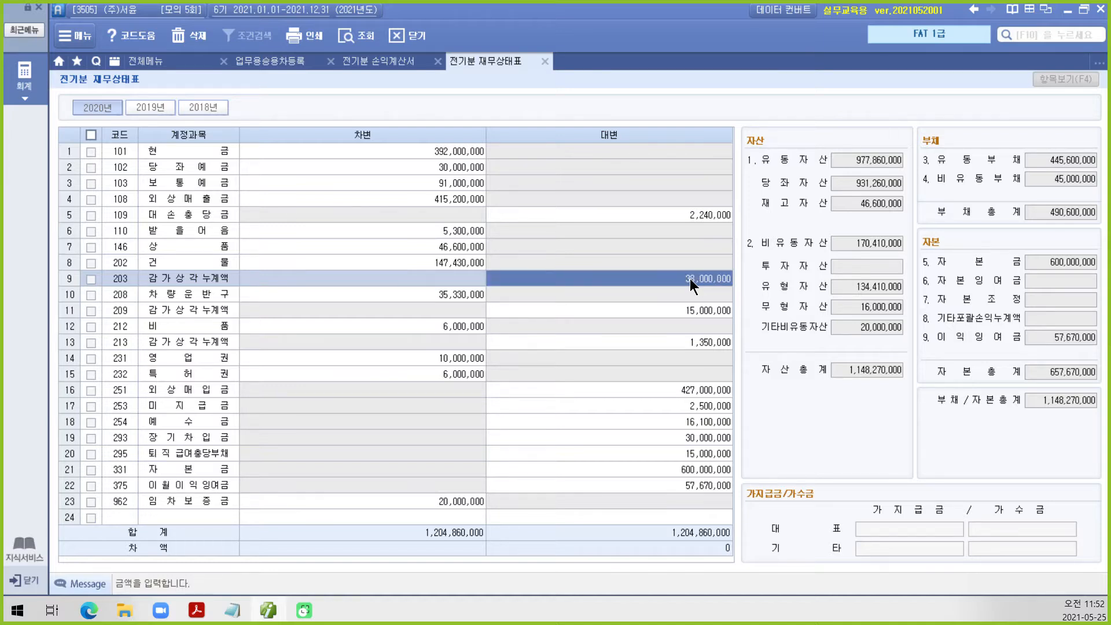
left_click(693, 281)
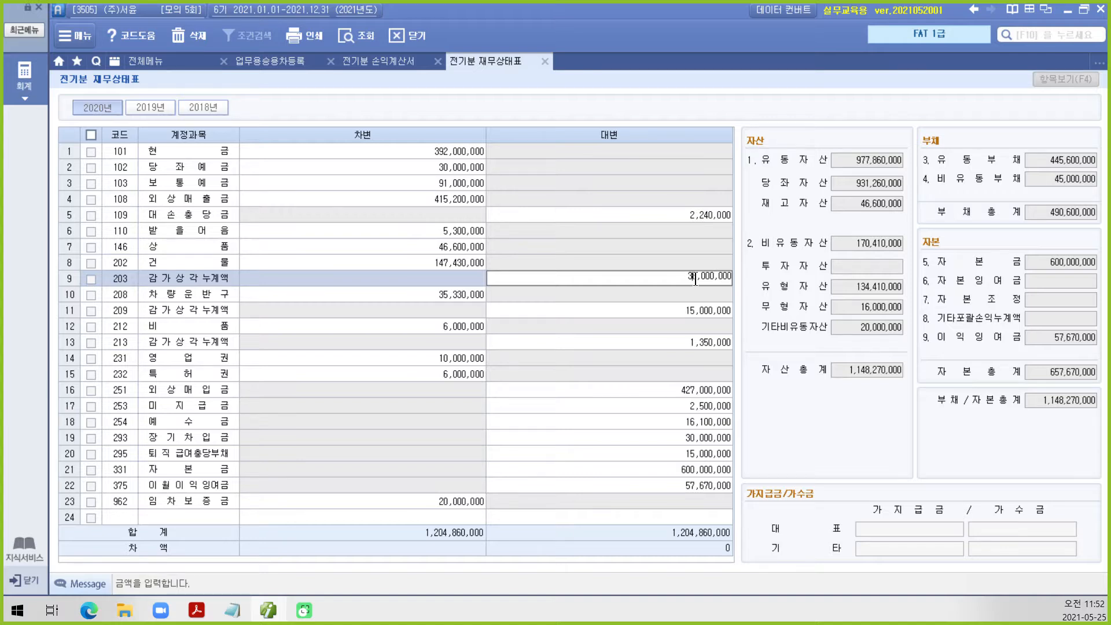
key("BackSpace")
type("40")
key("Delete")
key("Return")
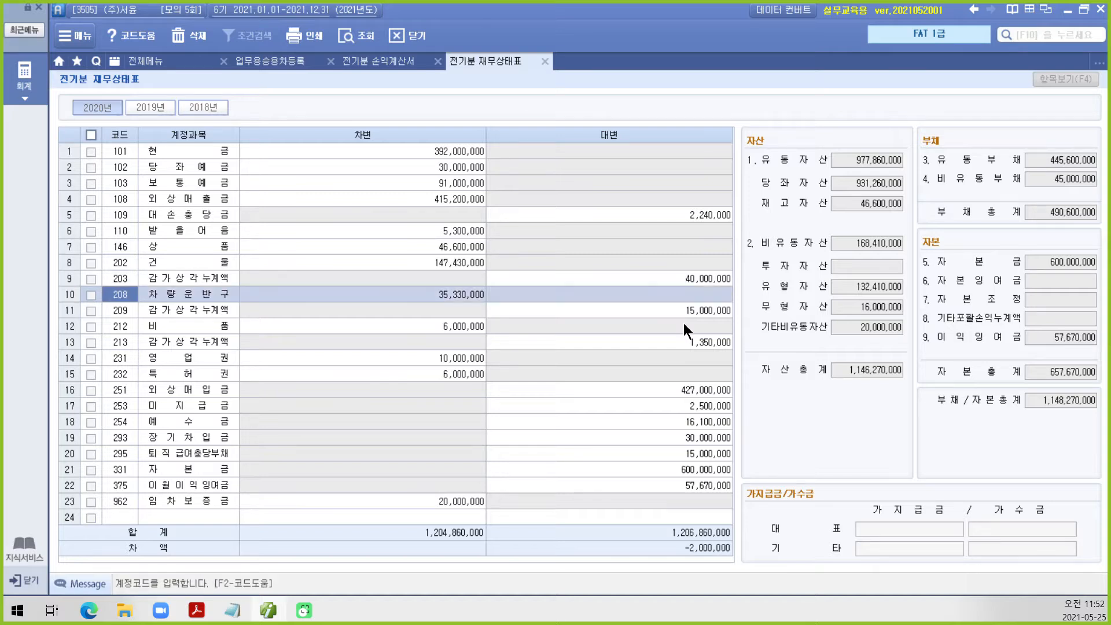
key("Up")
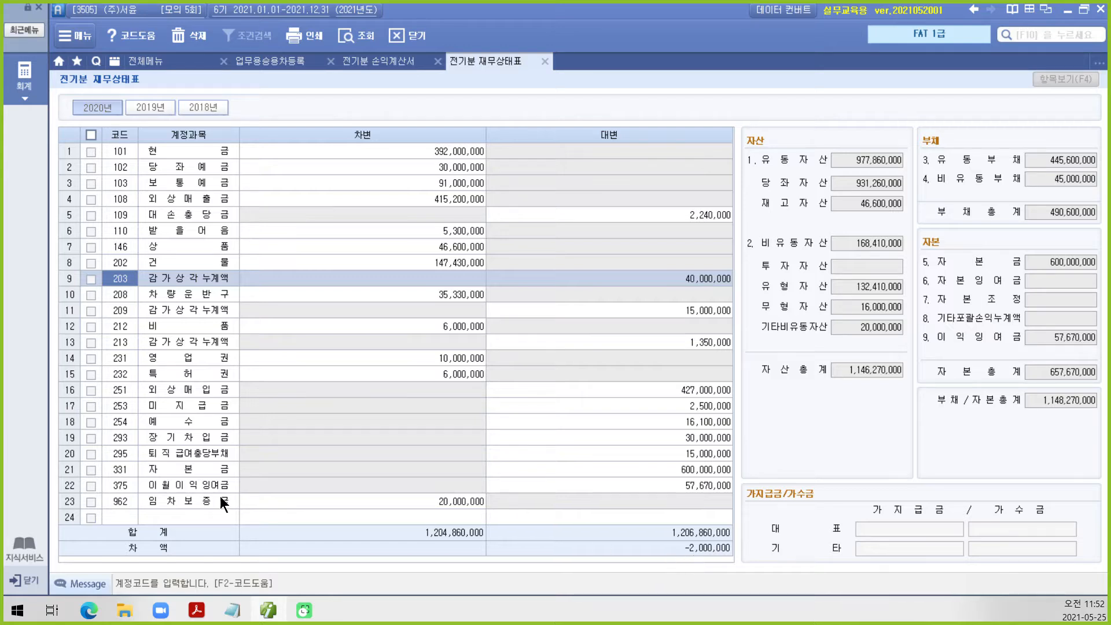
Set the 이월이익잉여금 (375) credit amount to 55,670,000 in 전기분 재무상태표.
left_click(190, 486)
left_click(687, 487)
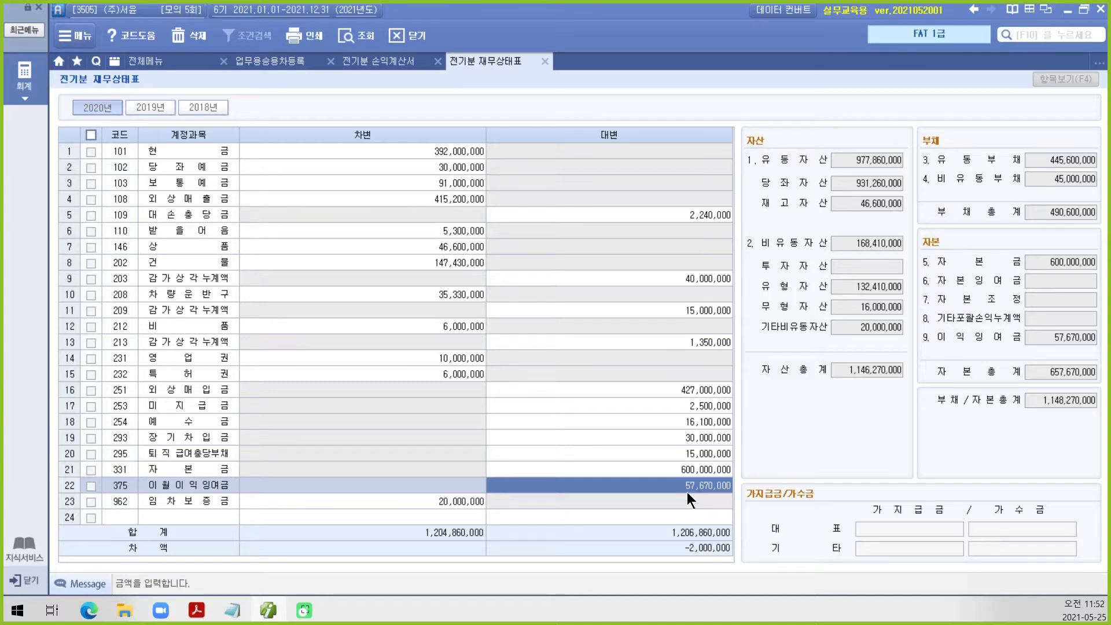
left_click(693, 489)
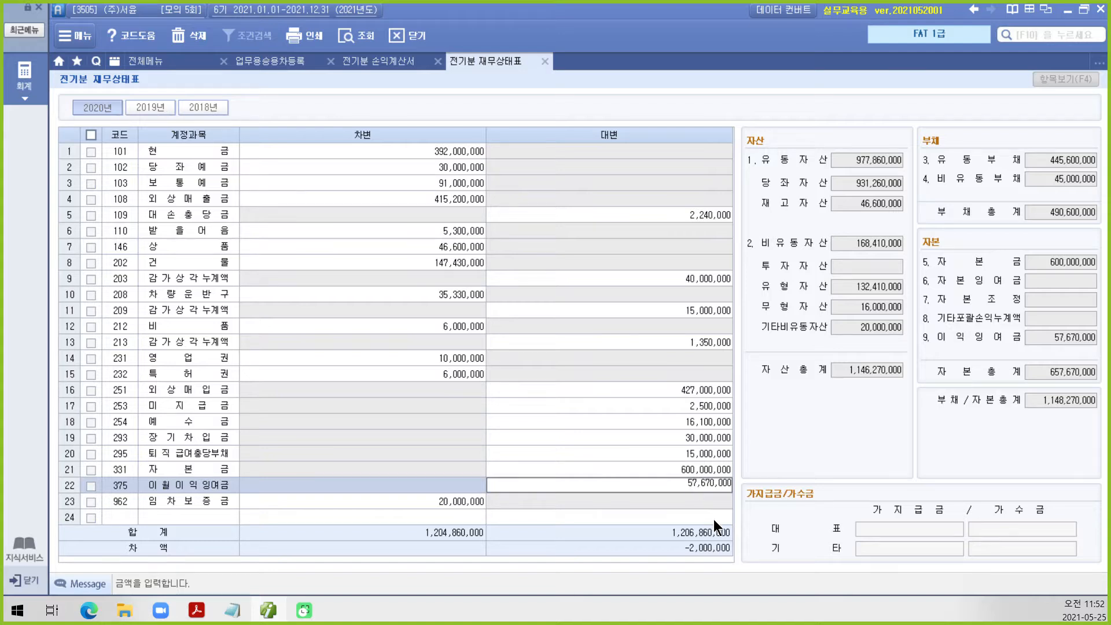
key("BackSpace")
type("5")
key("Return")
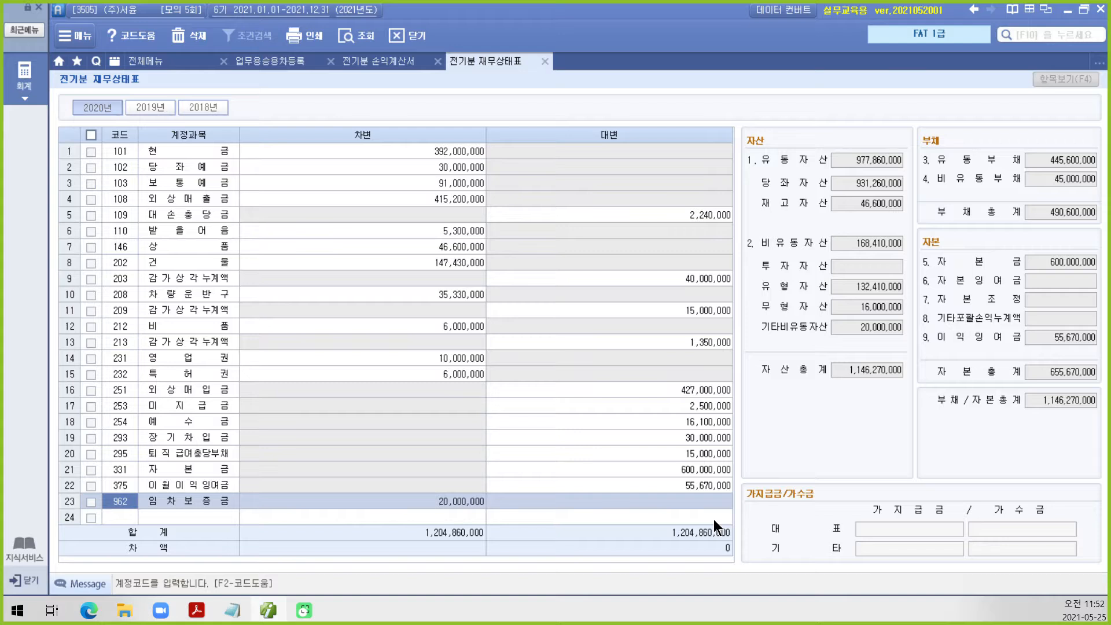
key("Up")
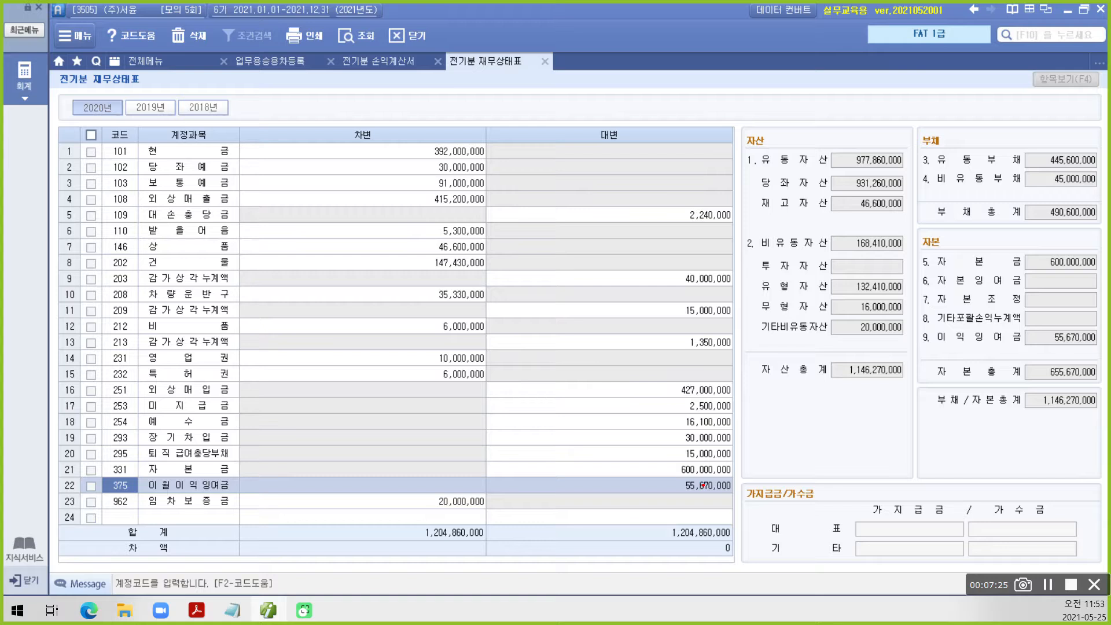
Circle the building's 감가상각누계액 amount and the 이월이익잉여금 amount in red and add a red mark beside each.
mouse_move(660, 267)
left_mouse_down()
mouse_move(706, 296)
mouse_move(666, 259)
left_mouse_up()
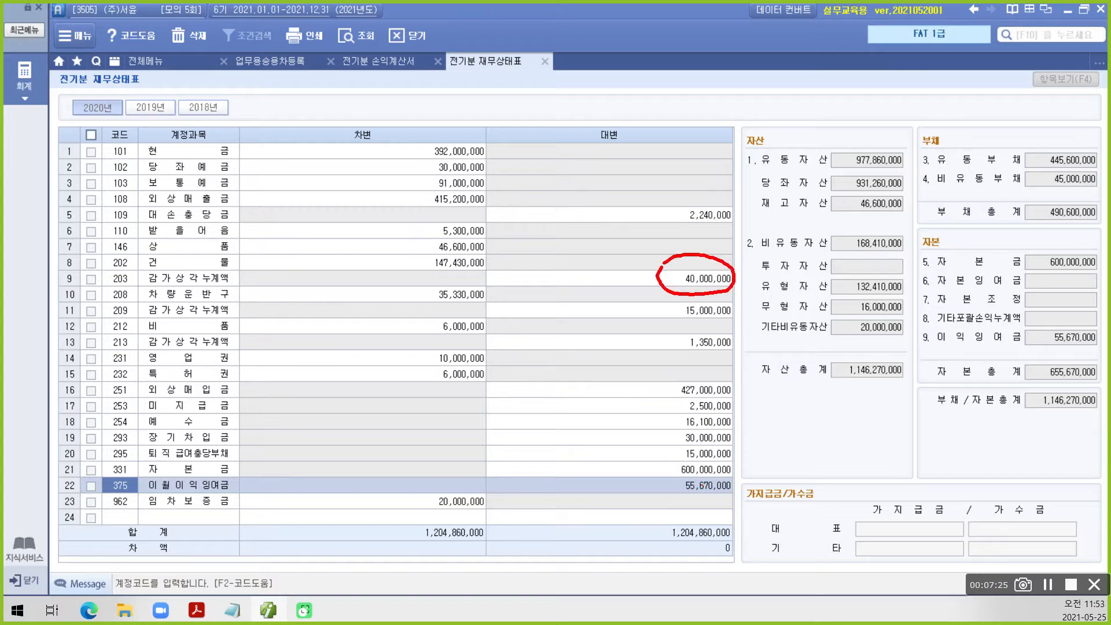
mouse_move(565, 278)
left_mouse_down()
mouse_move(615, 280)
mouse_move(587, 302)
left_mouse_up()
mouse_move(678, 470)
left_mouse_down()
mouse_move(648, 497)
mouse_move(753, 492)
mouse_move(676, 469)
left_mouse_up()
left_click_drag(572, 488, 606, 488)
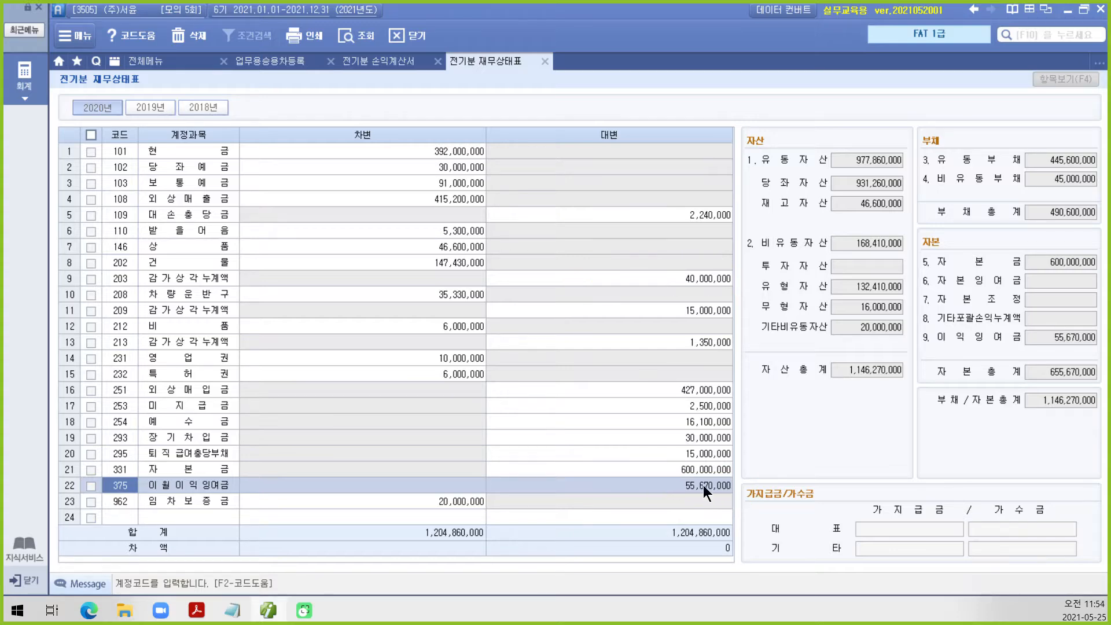
Close 전기분 재무상태표, 전기분 손익계산서 and 업무용승용차등록, leaving only 전체메뉴 open.
left_click(545, 60)
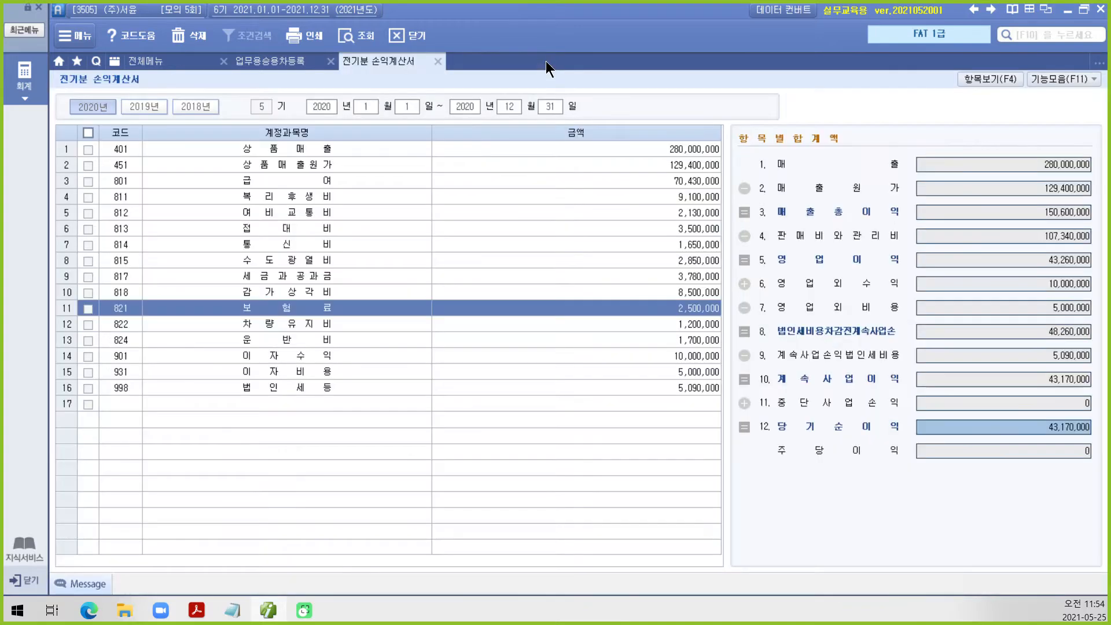
left_click(438, 61)
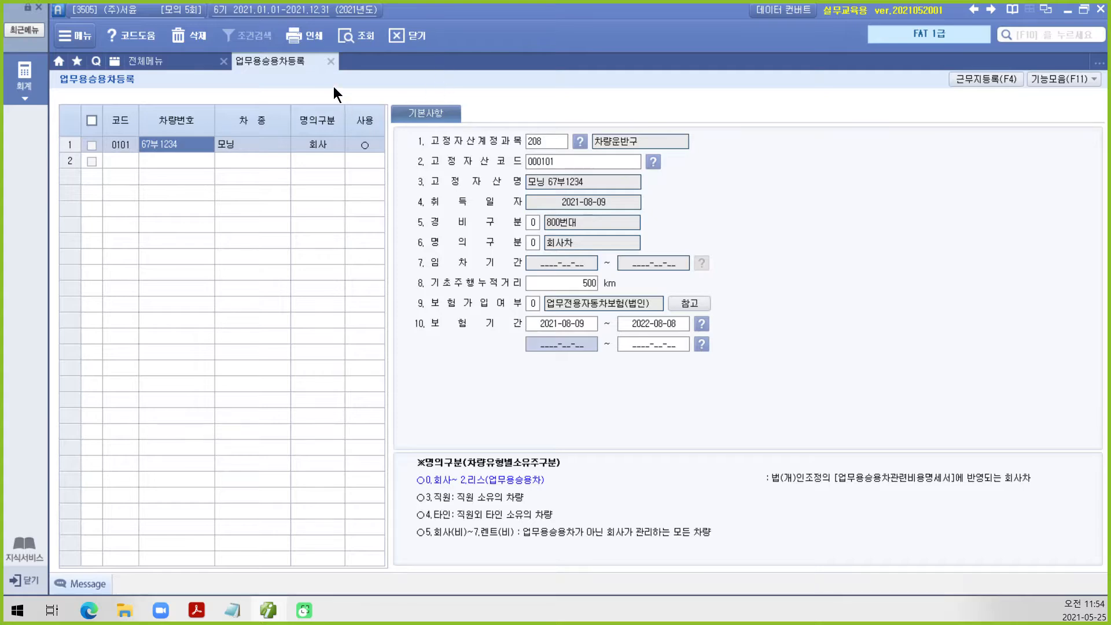
left_click(331, 64)
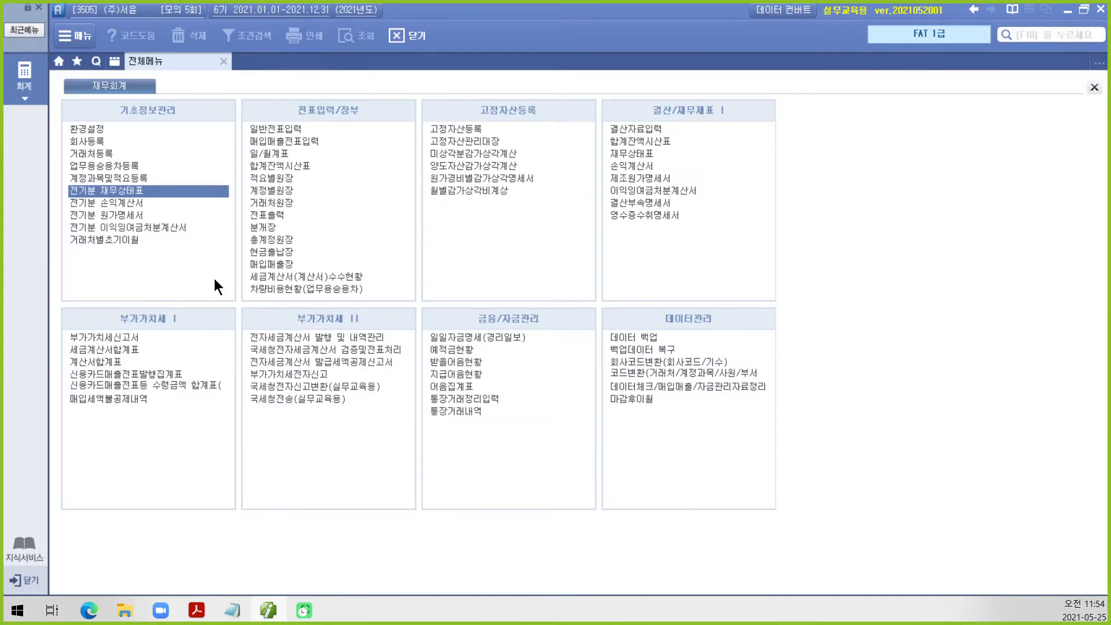
Switch to the exam PDF in Acrobat Reader and highlight the debit and credit amounts of 2,000,000원 in the depreciation entry.
left_click(269, 610)
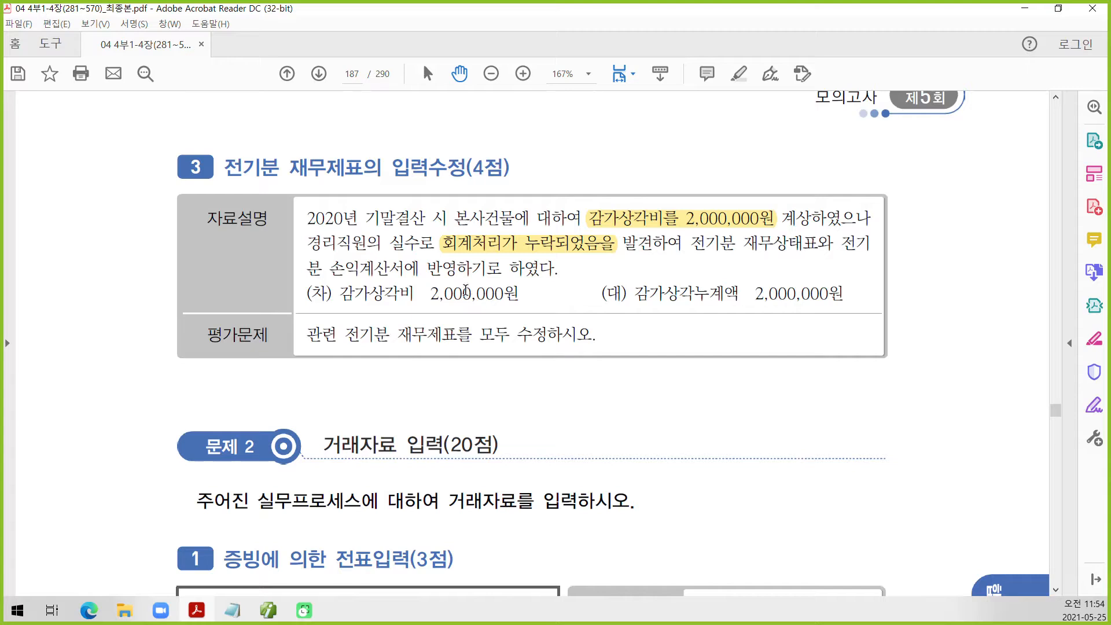
left_click_drag(430, 294, 519, 295)
right_click(509, 298)
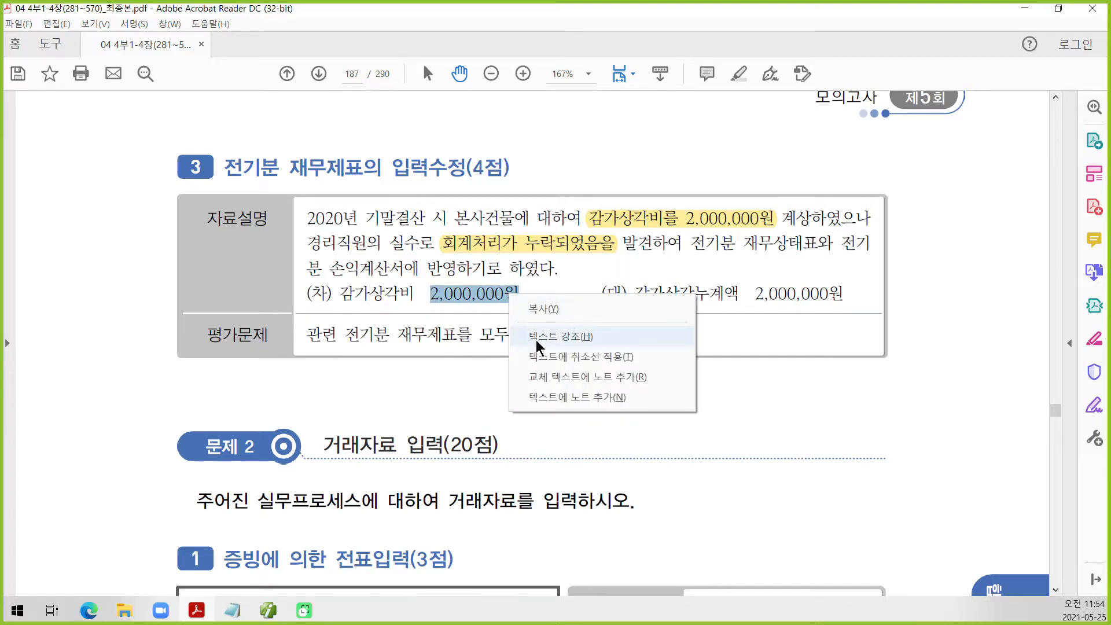
left_click(538, 338)
left_click_drag(754, 293, 845, 296)
right_click(825, 298)
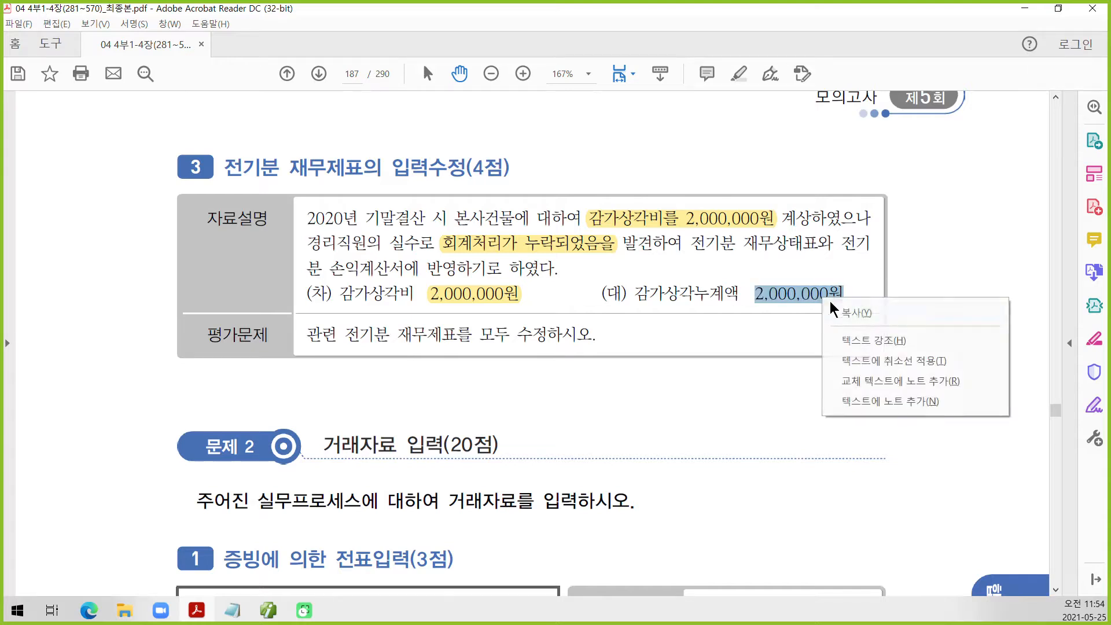
left_click(864, 342)
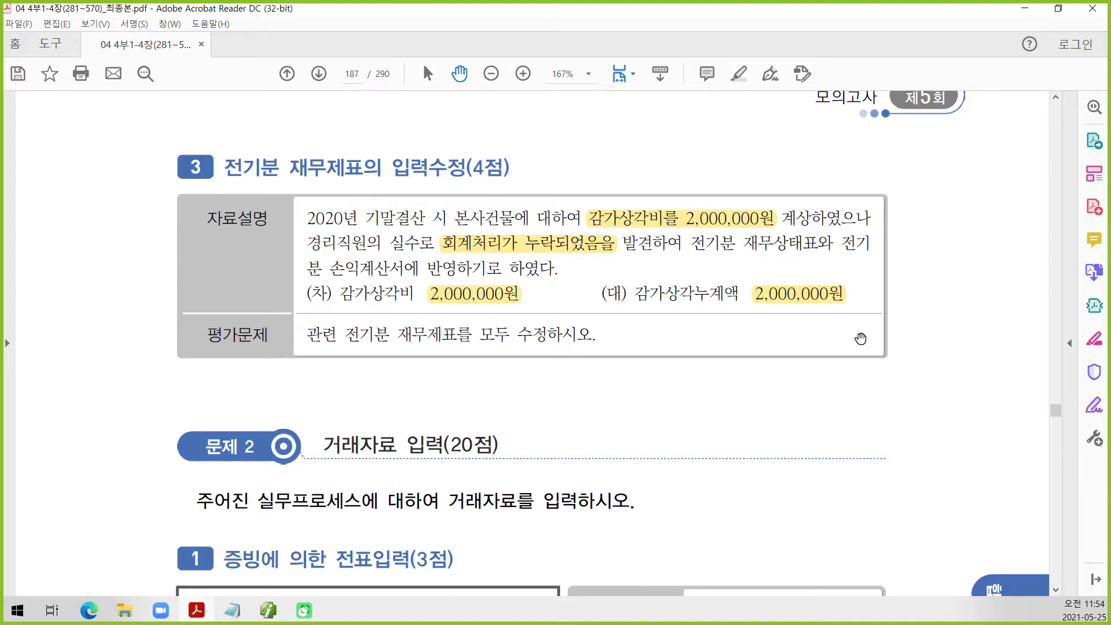
left_click(445, 300)
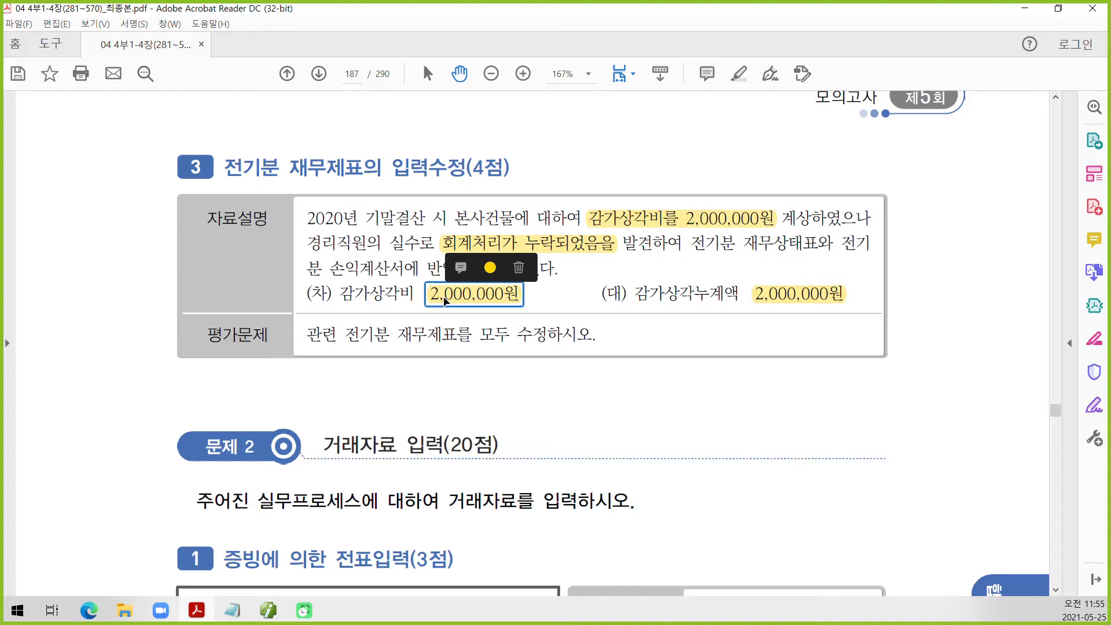
key("Escape")
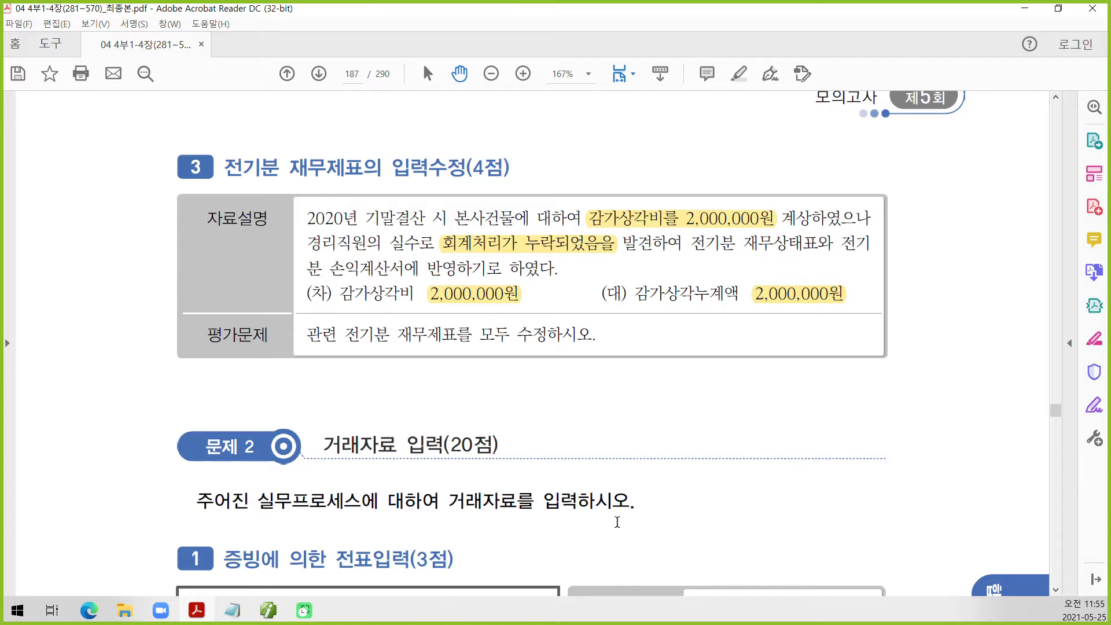
On the 매출전표 of 문제 2 question 1, box the 부가세 amount in red, add a check mark, circle the total, and clear the marks.
scroll(617, 522, "down", 5)
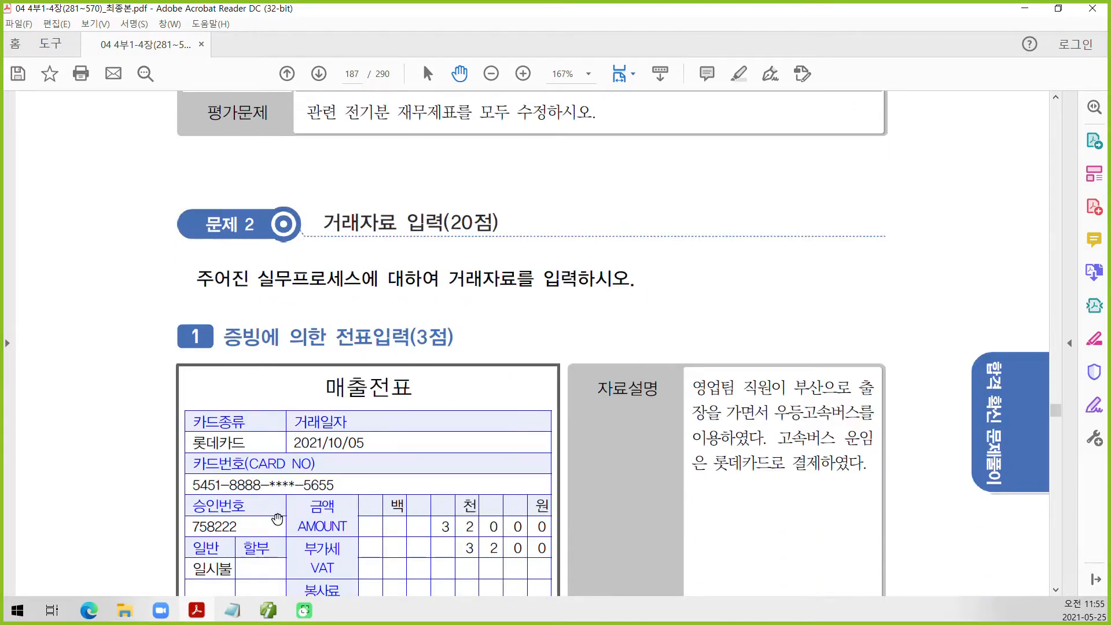
scroll(116, 513, "down", 3)
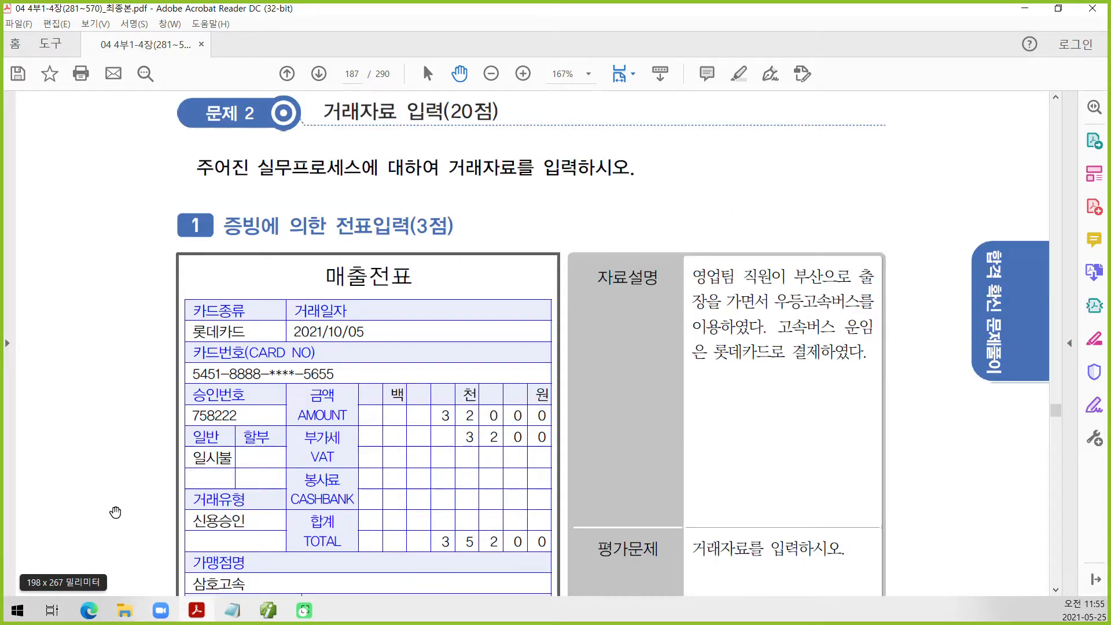
scroll(115, 512, "down", 1)
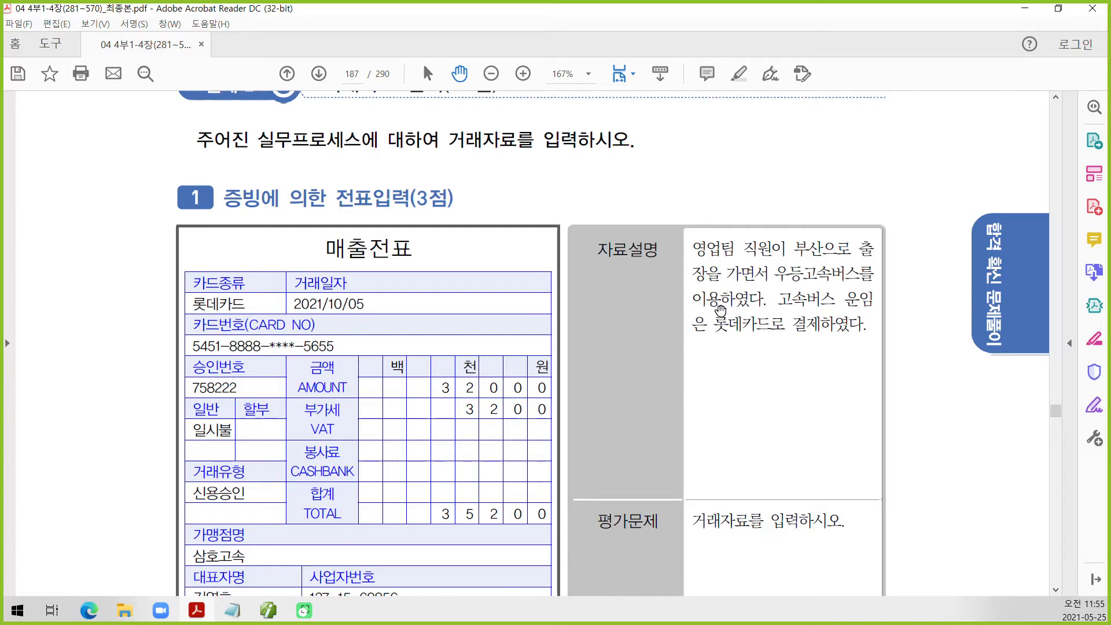
scroll(726, 309, "down", 1)
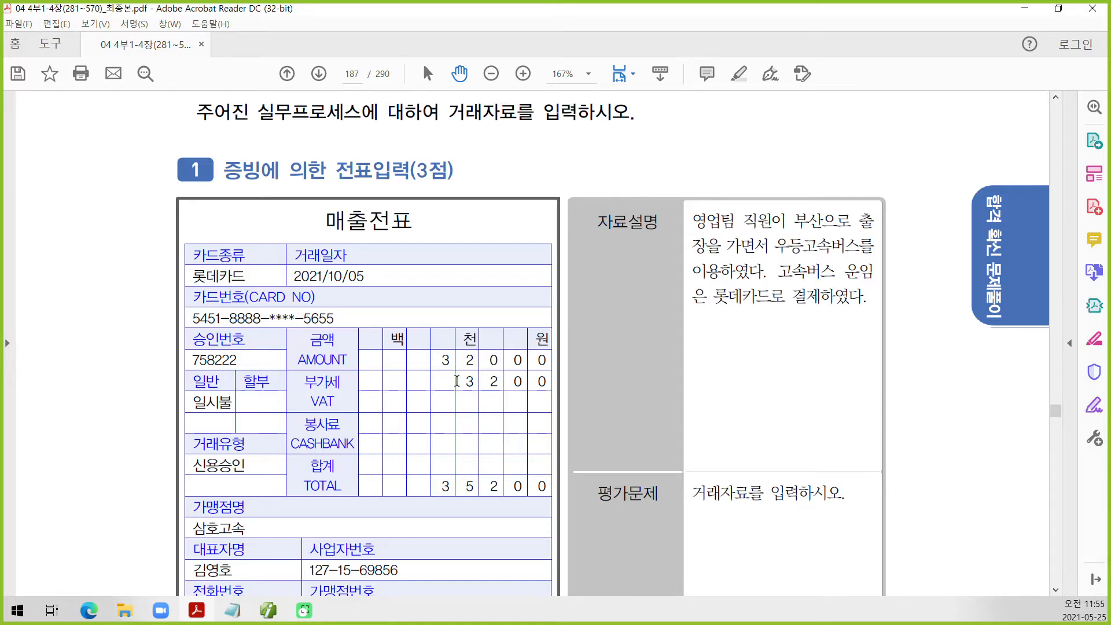
key("ctrl+2")
left_click_drag(421, 369, 583, 395)
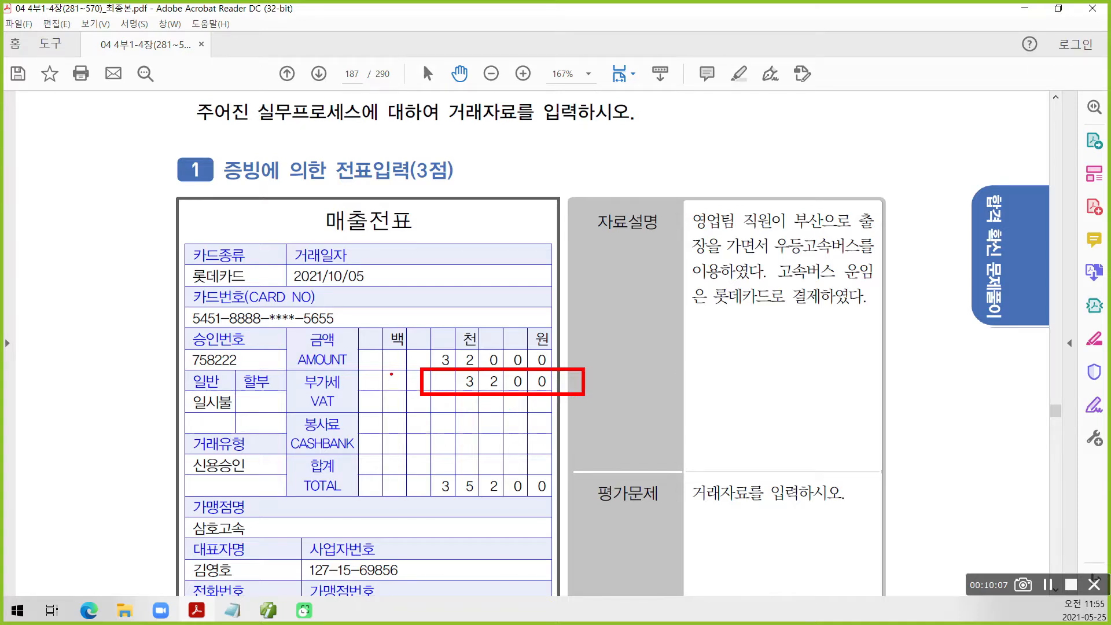
mouse_move(391, 374)
left_mouse_down()
mouse_move(398, 382)
mouse_move(408, 372)
left_mouse_up()
mouse_move(466, 456)
left_mouse_down()
mouse_move(475, 513)
mouse_move(559, 480)
mouse_move(478, 462)
left_mouse_up()
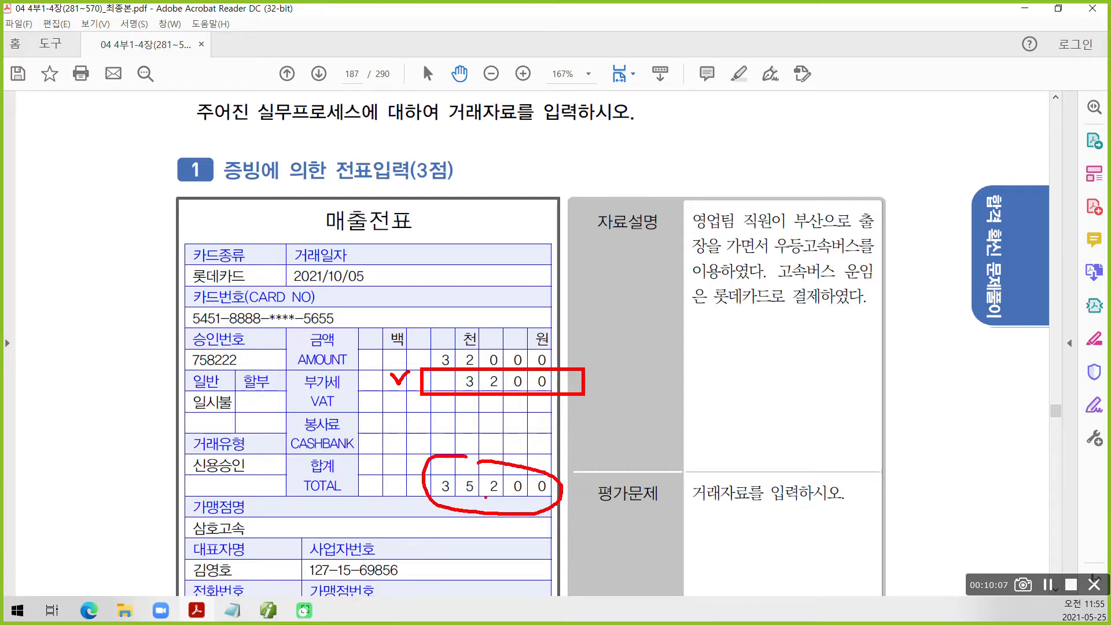
key("Escape")
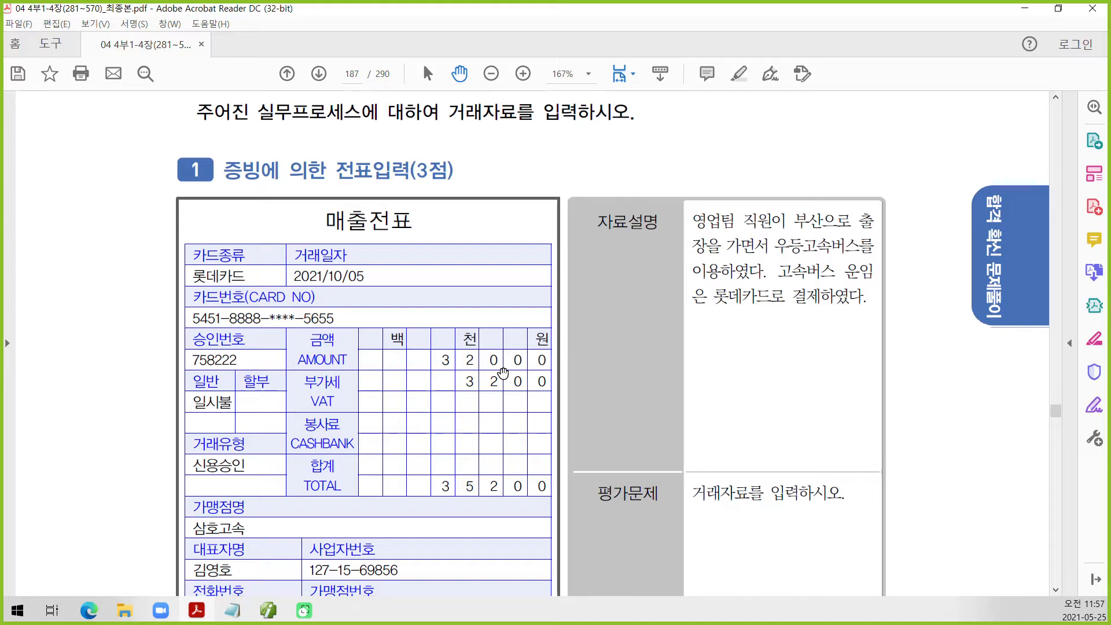
Examine the whole 매출전표 together with its 자료설명 and 평가문제 for the first 문제 2 question.
scroll(502, 372, "down", 4)
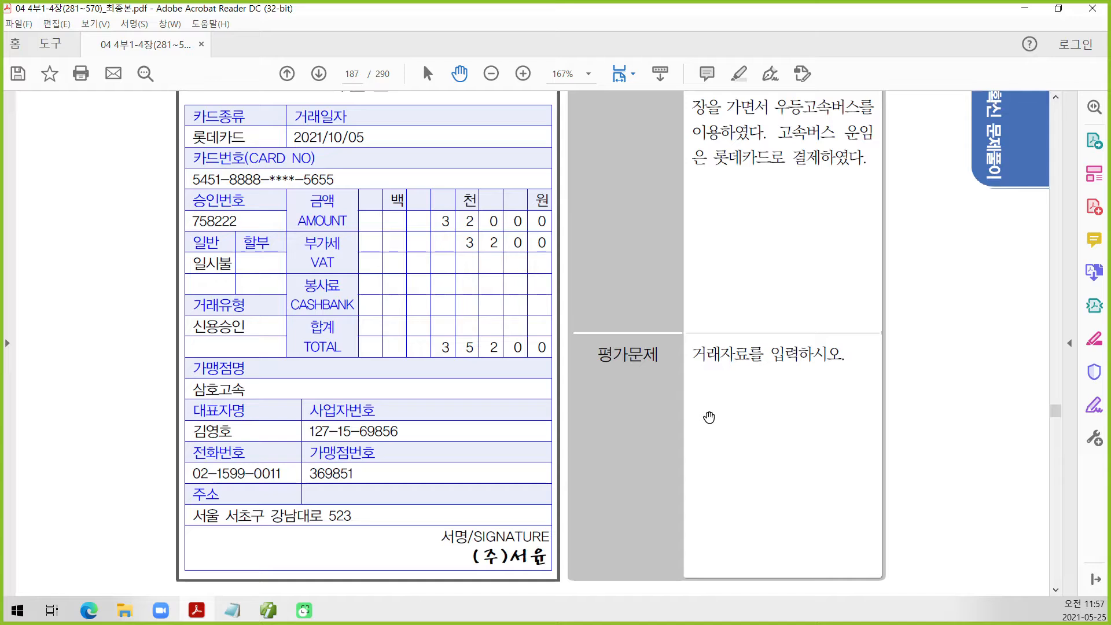
scroll(709, 417, "up", 2)
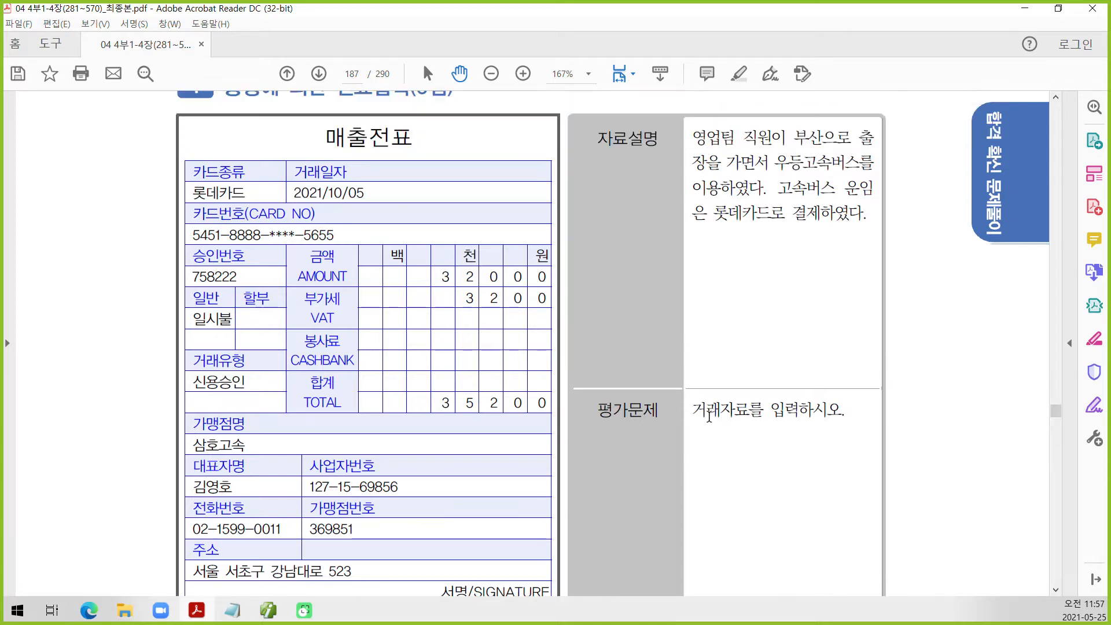
scroll(709, 417, "up", 1)
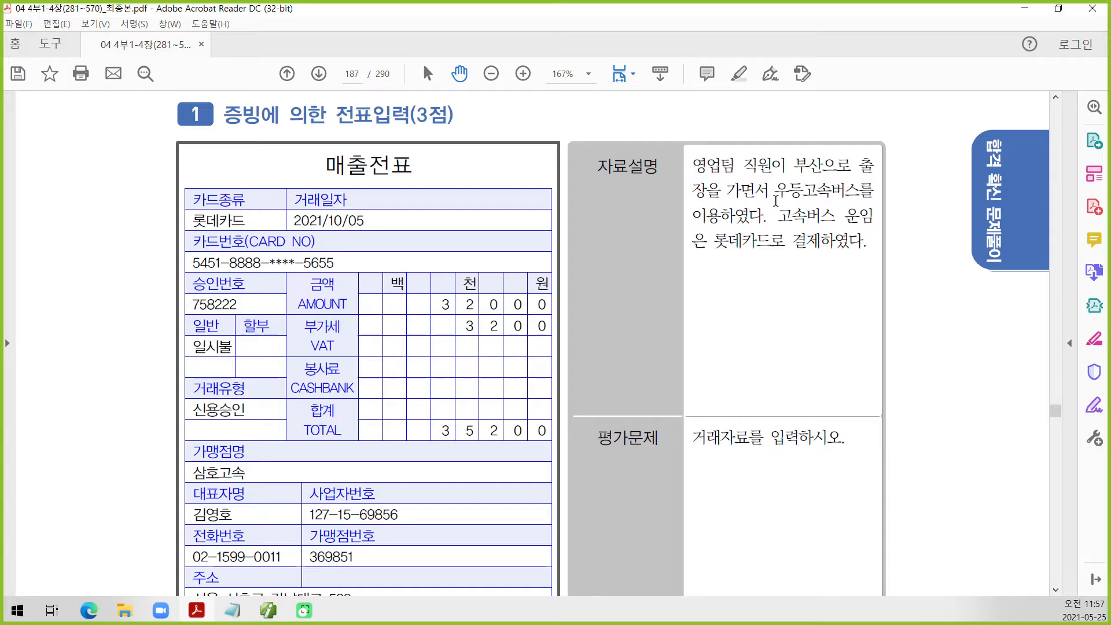
scroll(719, 393, "down", 4)
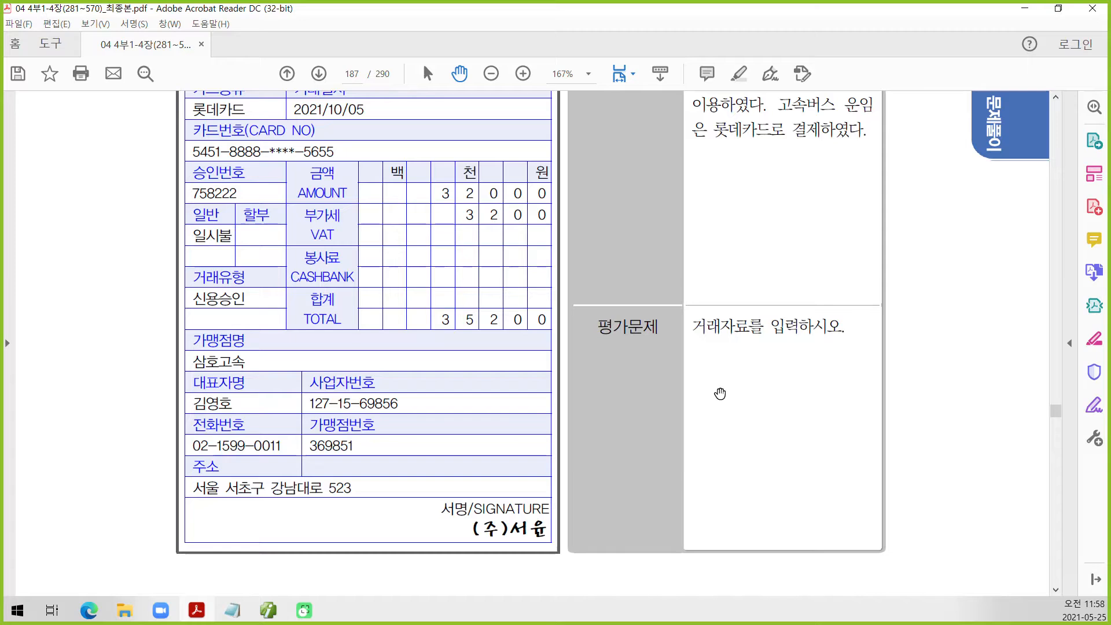
scroll(720, 393, "up", 1)
scroll(720, 393, "up", 3)
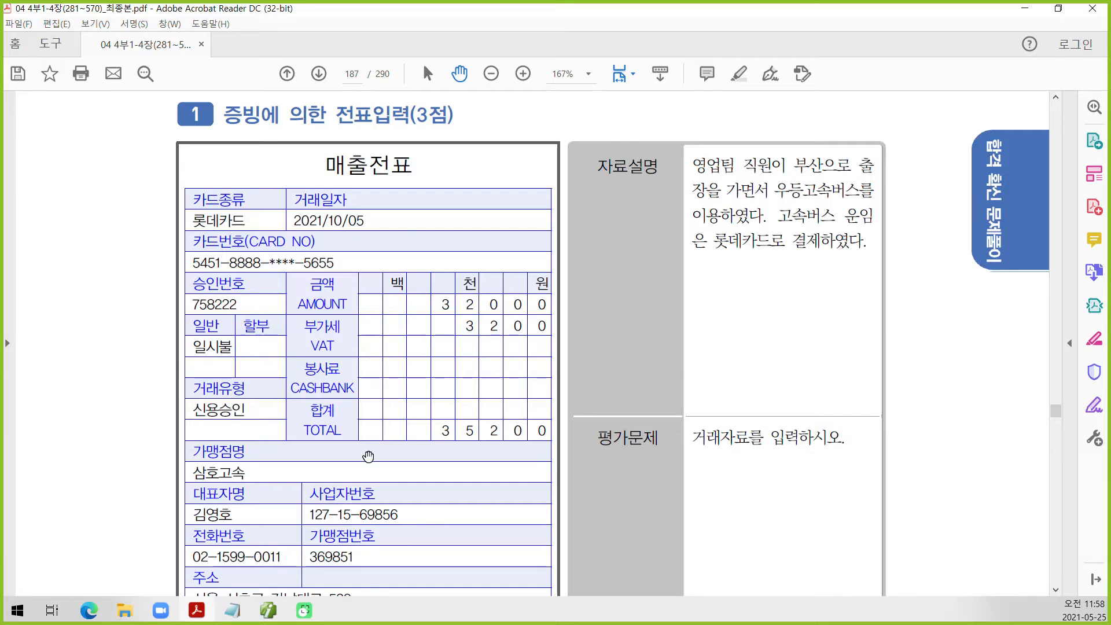
scroll(368, 457, "down", 1)
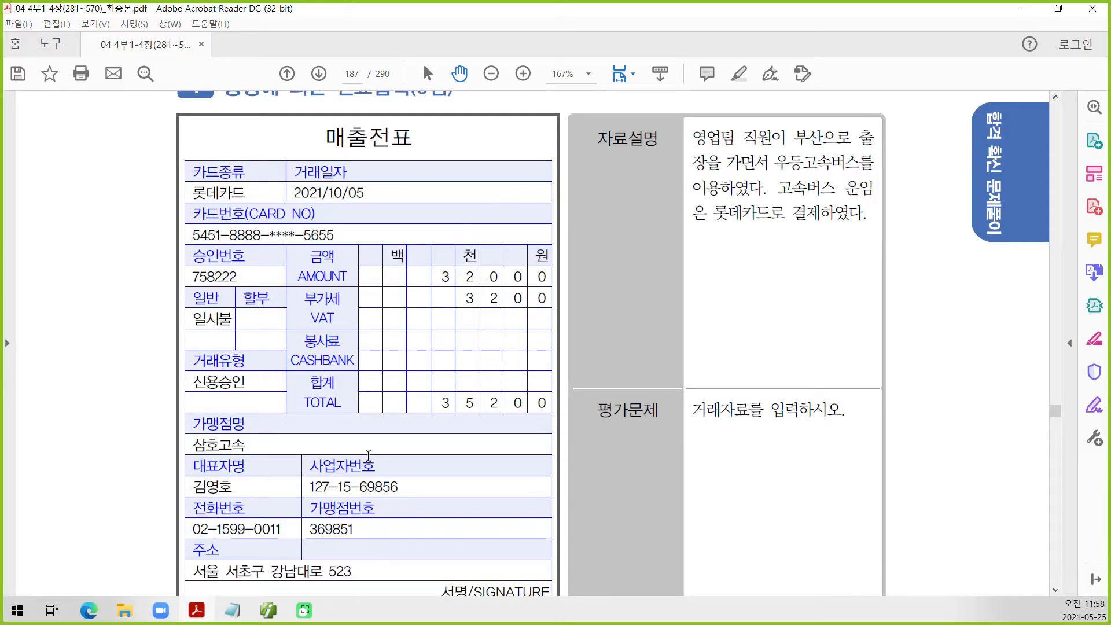
scroll(369, 457, "up", 2)
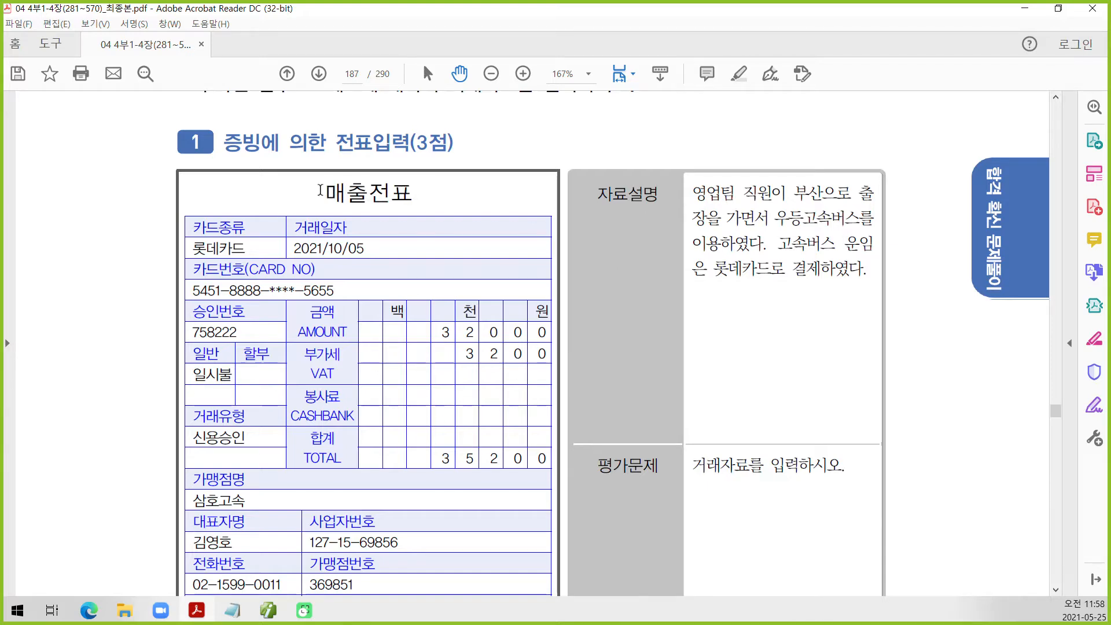
Highlight the 매출전표 title on the receipt and the words 우등고속버스 in the 자료설명.
left_click_drag(320, 189, 426, 192)
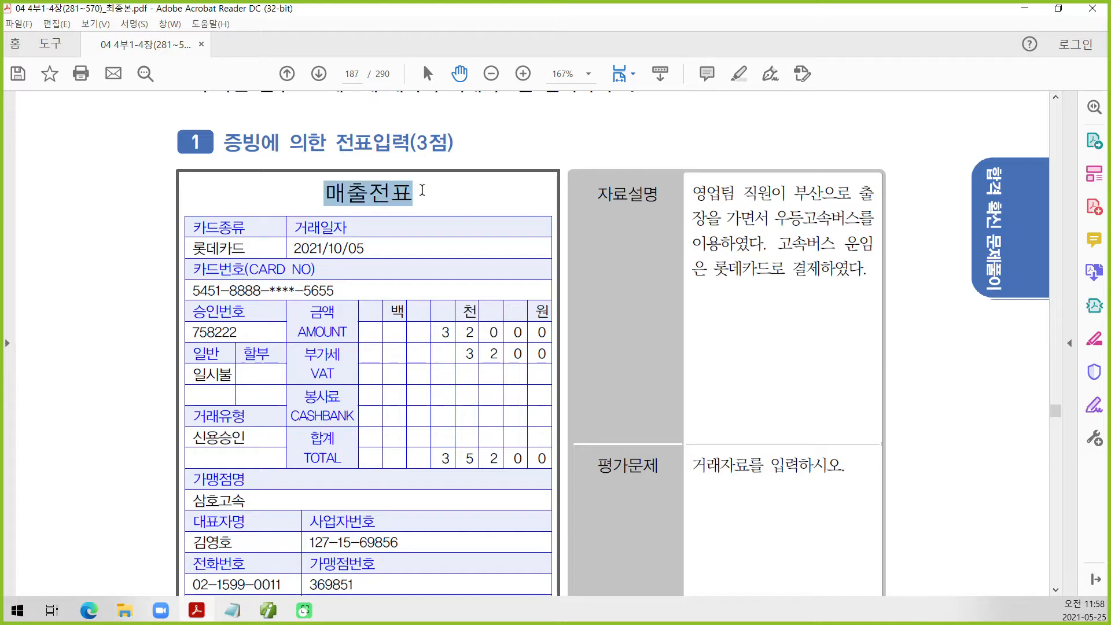
right_click(382, 196)
left_click(445, 238)
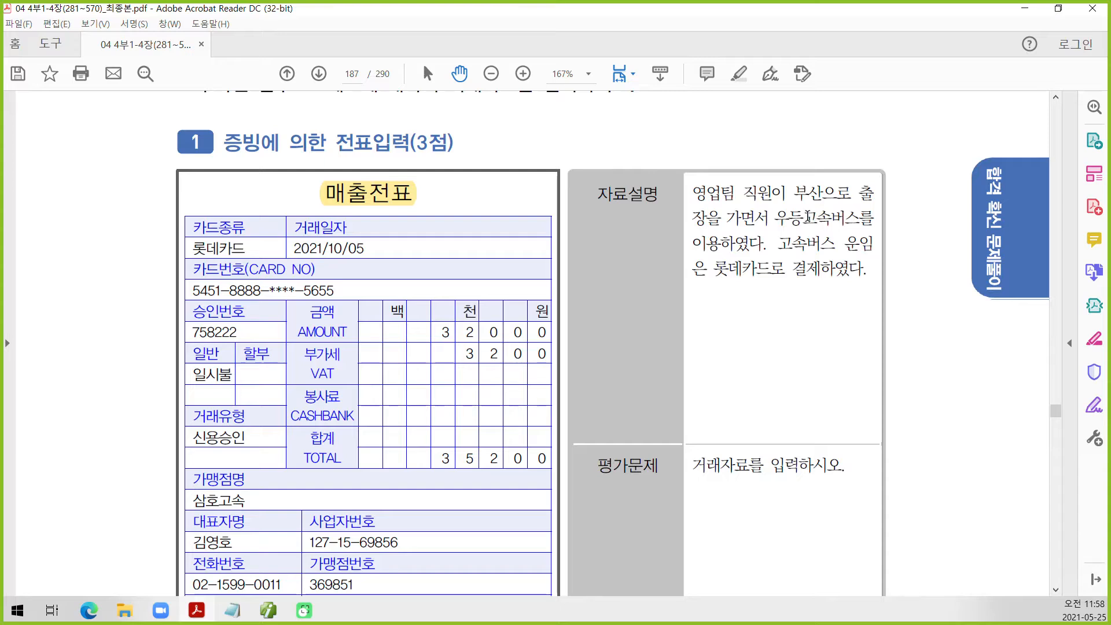
left_click_drag(803, 219, 859, 219)
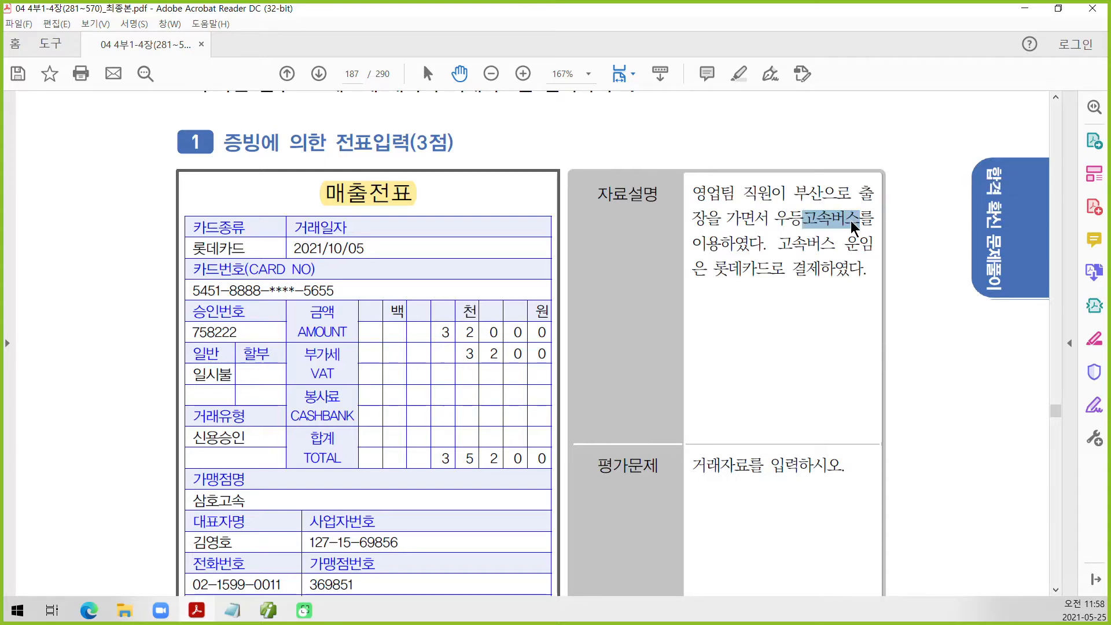
right_click(850, 220)
left_click(880, 262)
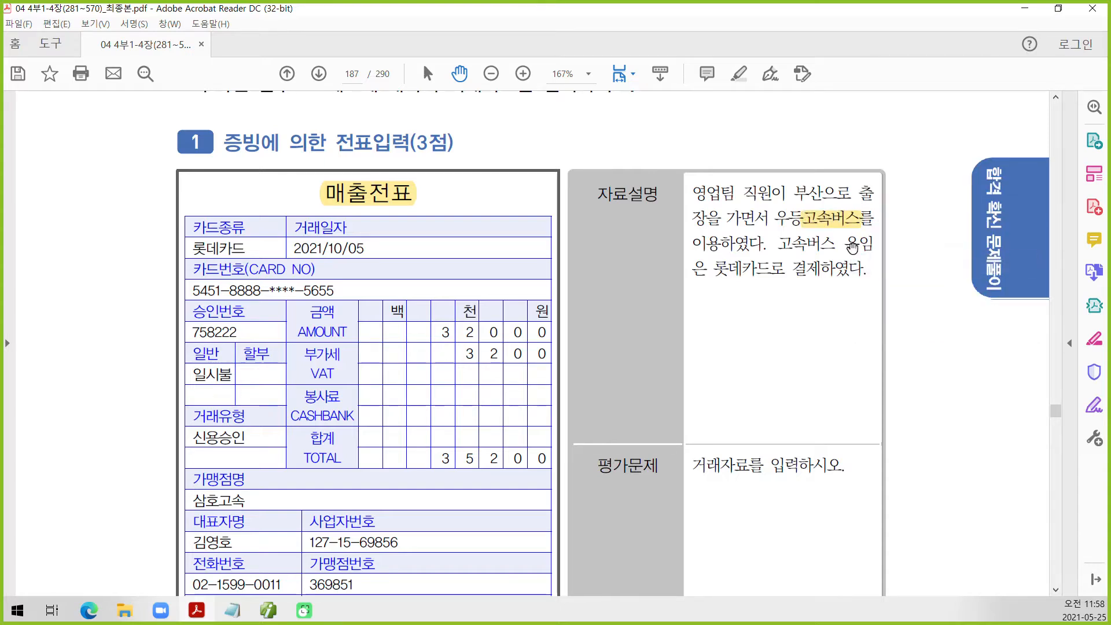
left_click_drag(778, 218, 803, 219)
right_click(788, 222)
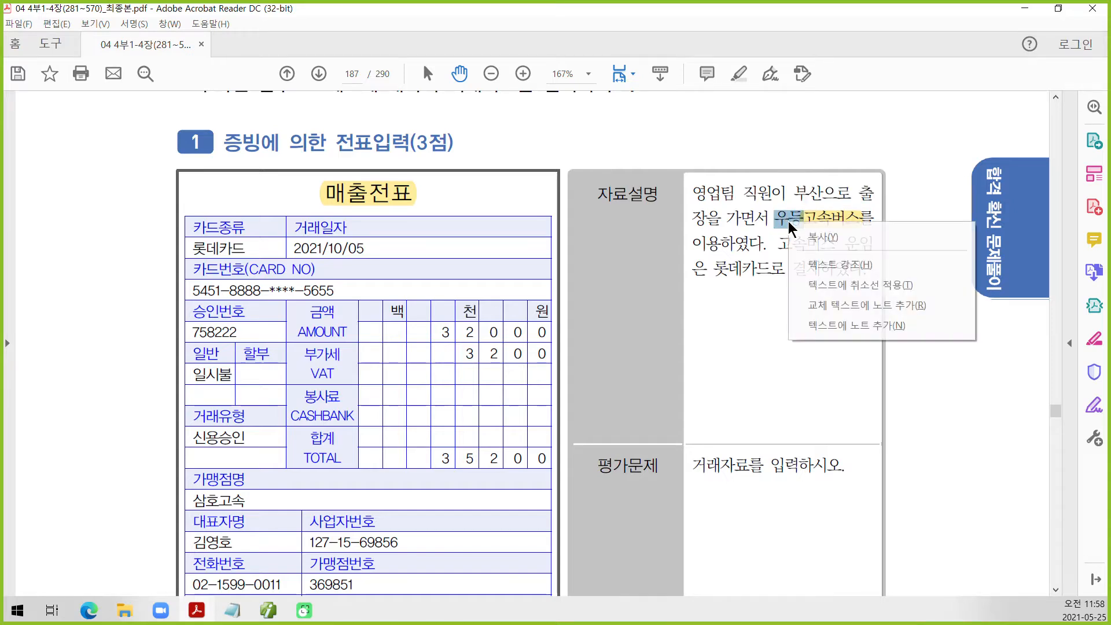
left_click(815, 262)
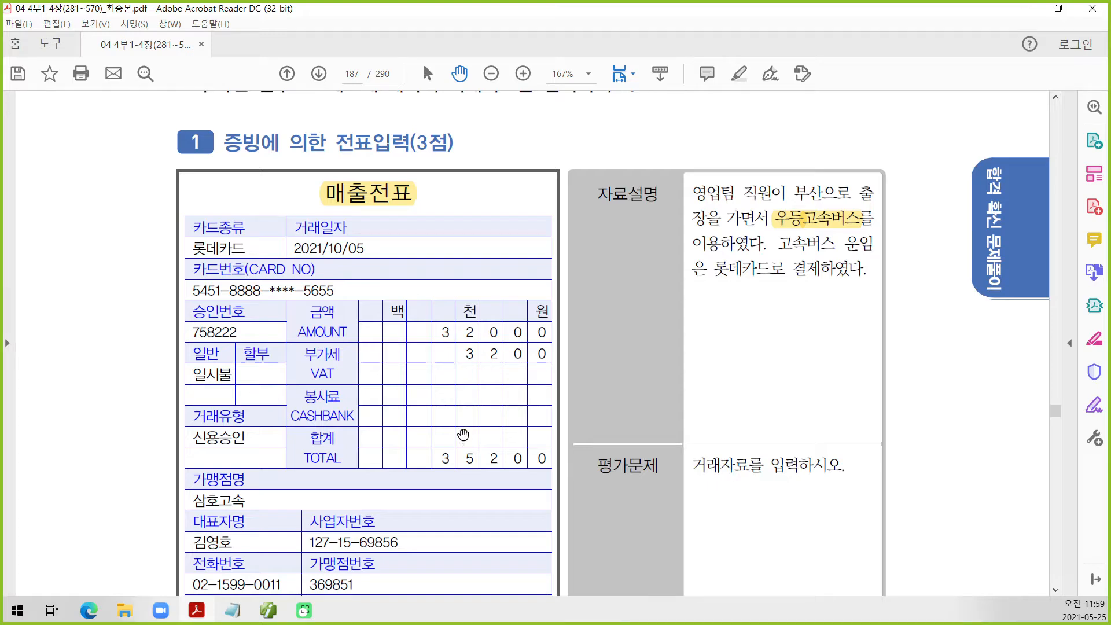
Highlight the 부가세 amount of 3,200 on the 매출전표 of question 1.
scroll(463, 436, "down", 1)
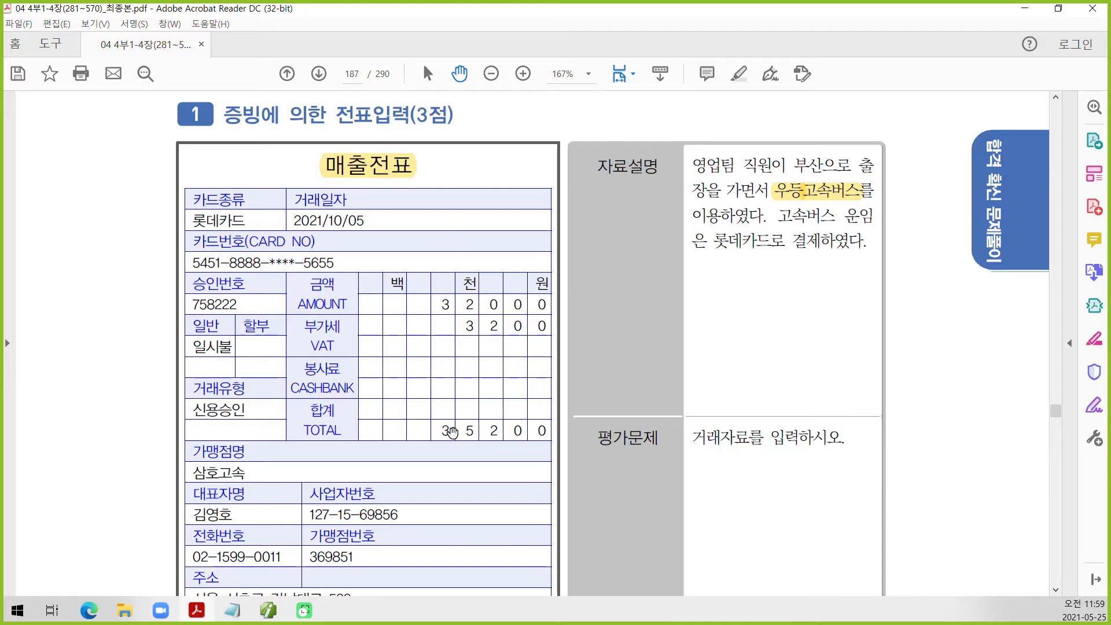
scroll(505, 432, "down", 9)
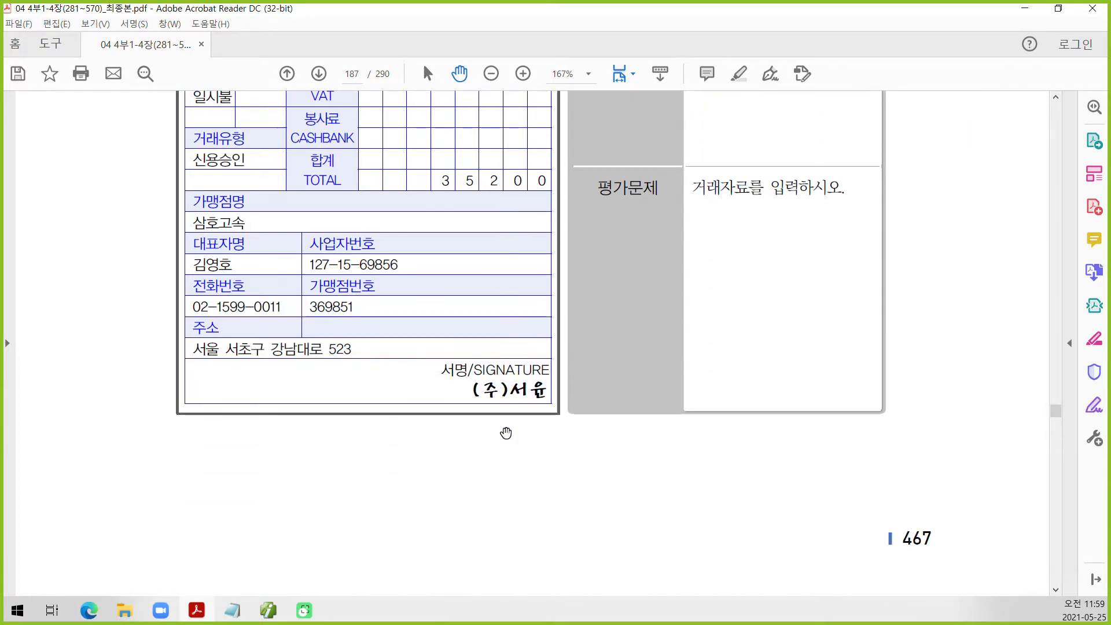
scroll(505, 432, "up", 3)
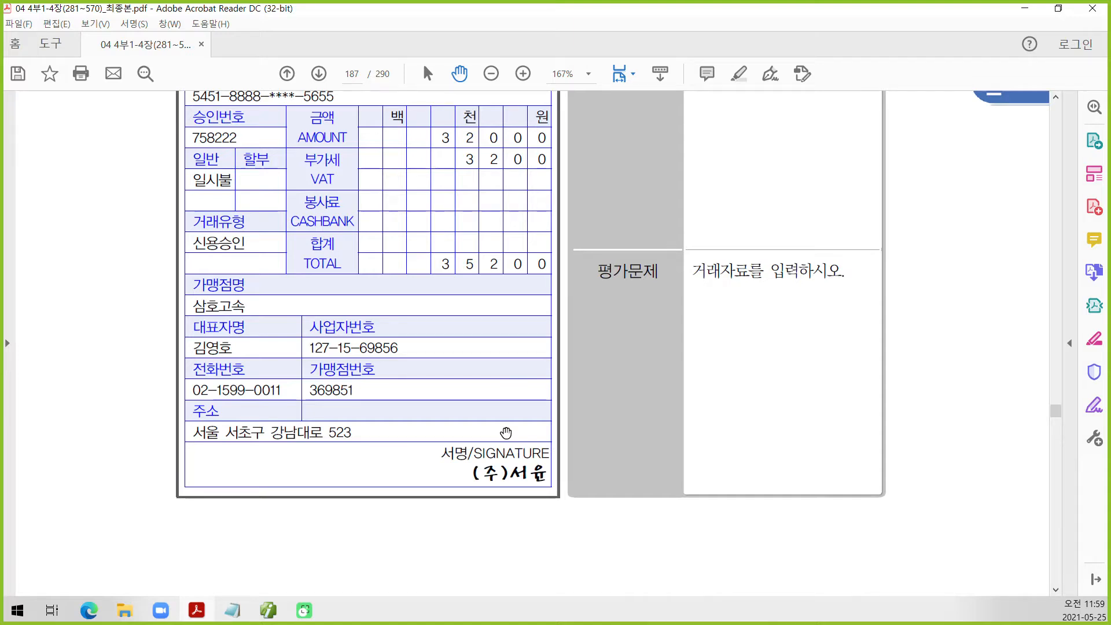
scroll(506, 433, "up", 9)
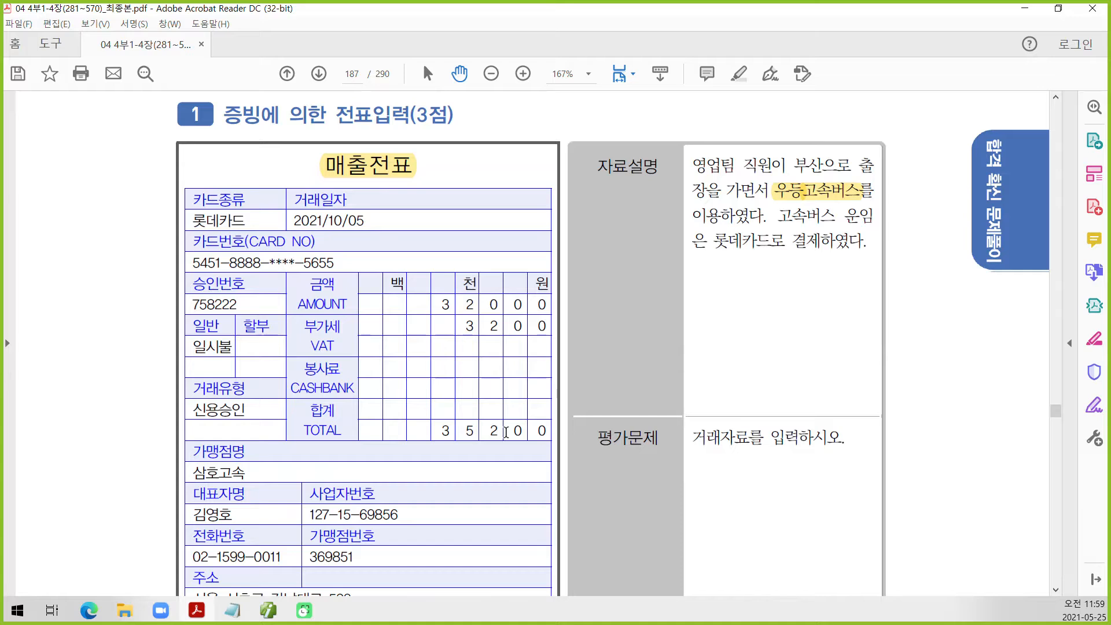
scroll(505, 432, "down", 1)
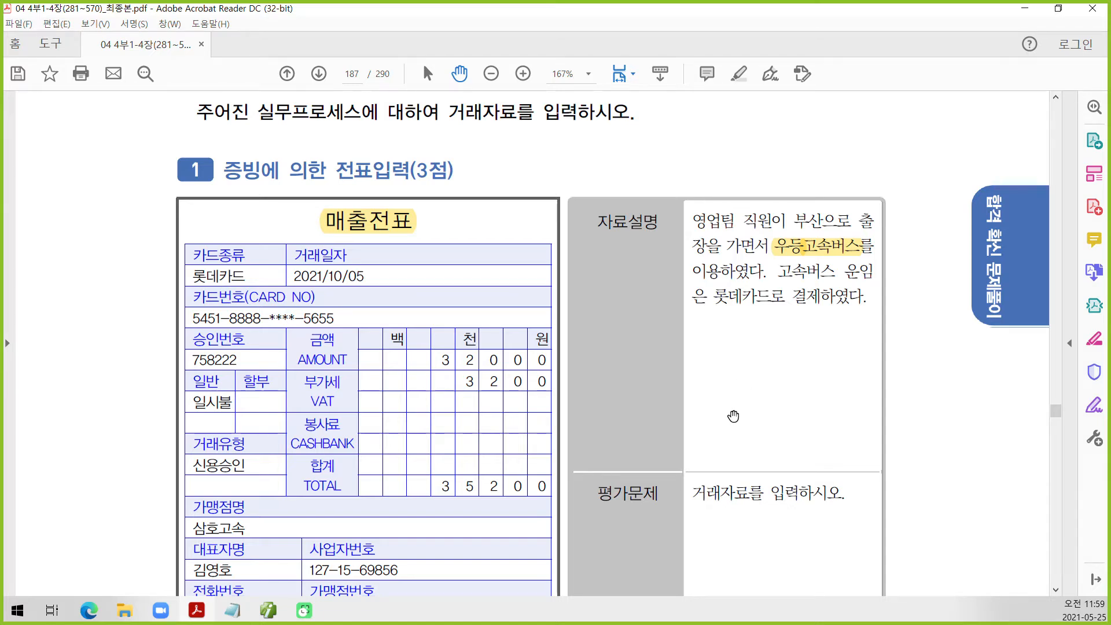
scroll(733, 417, "down", 1)
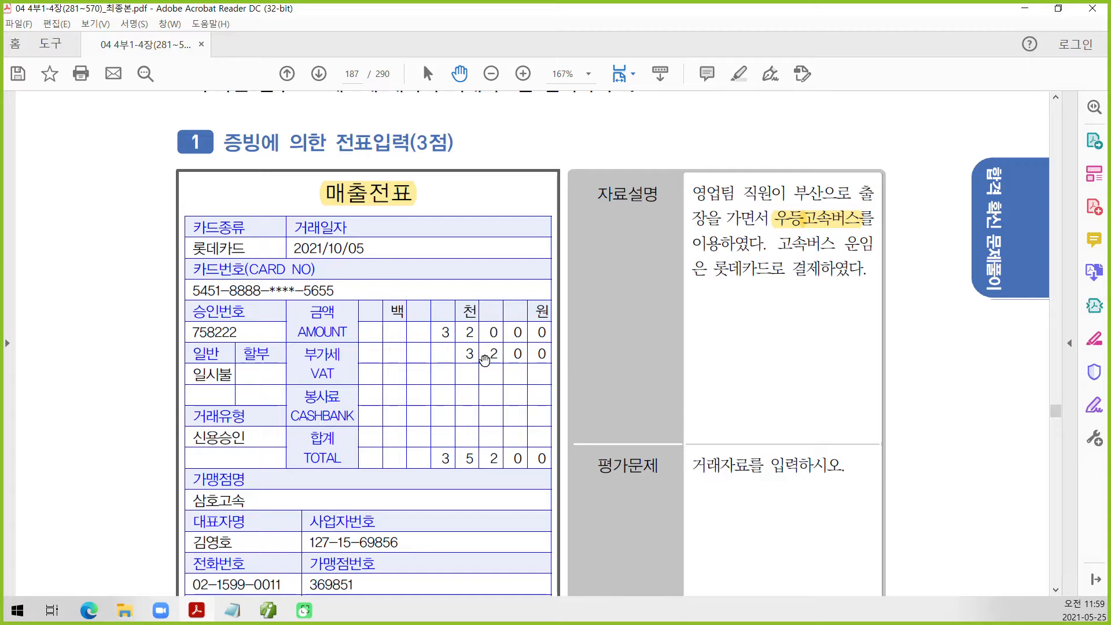
left_click_drag(466, 359, 543, 358)
right_click(517, 358)
left_click(562, 394)
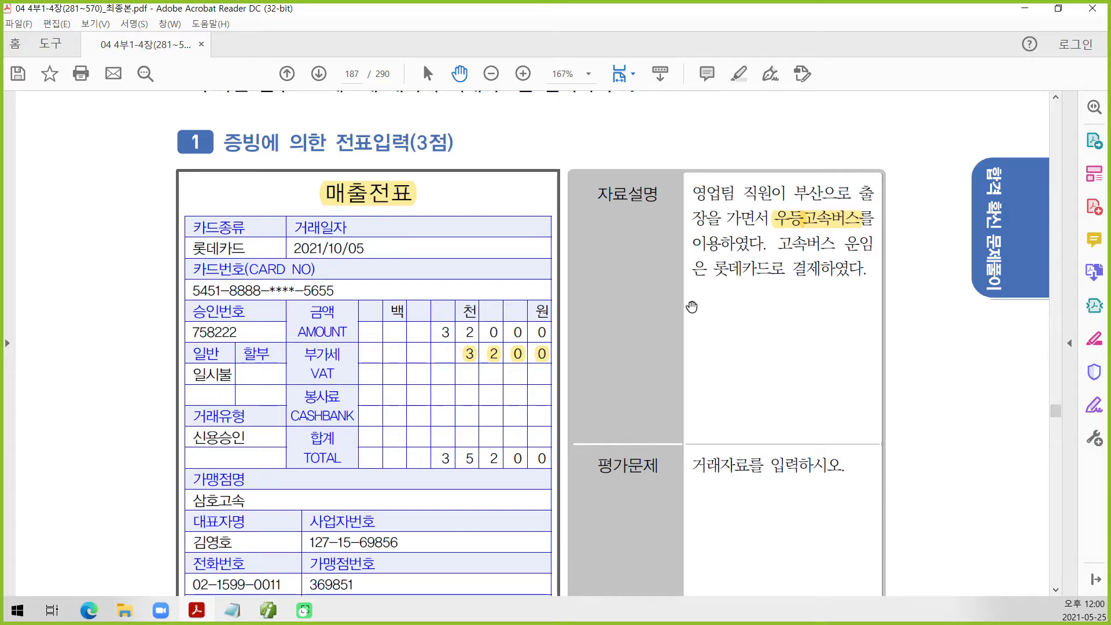
Box the highlighted 부가세 amount in red, add a check mark beside it, and clear the marks.
left_click(458, 354)
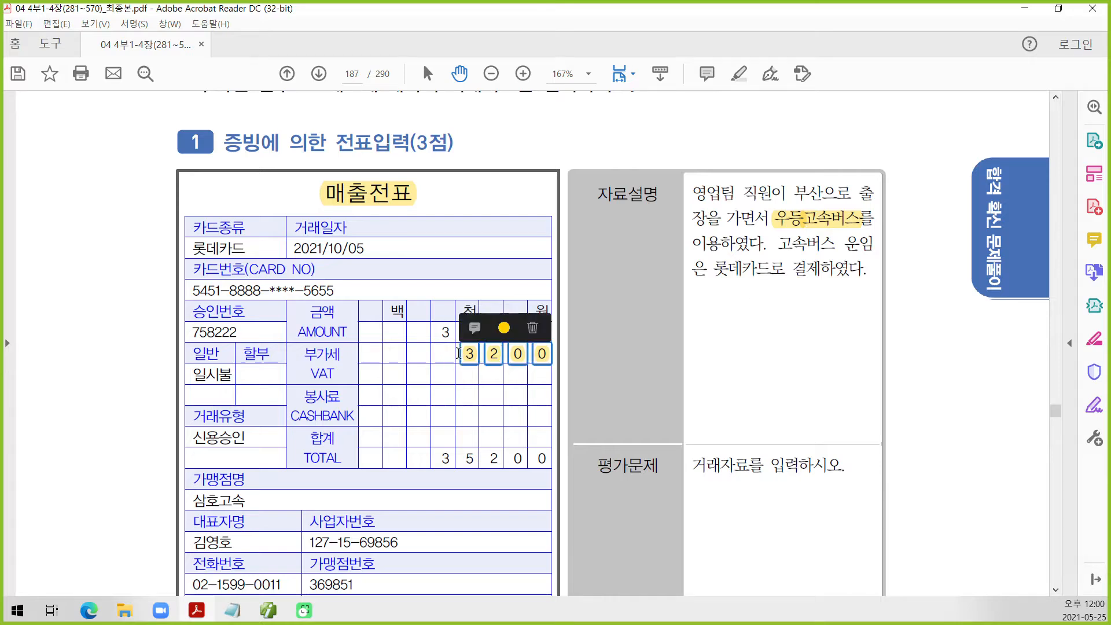
left_click(424, 360)
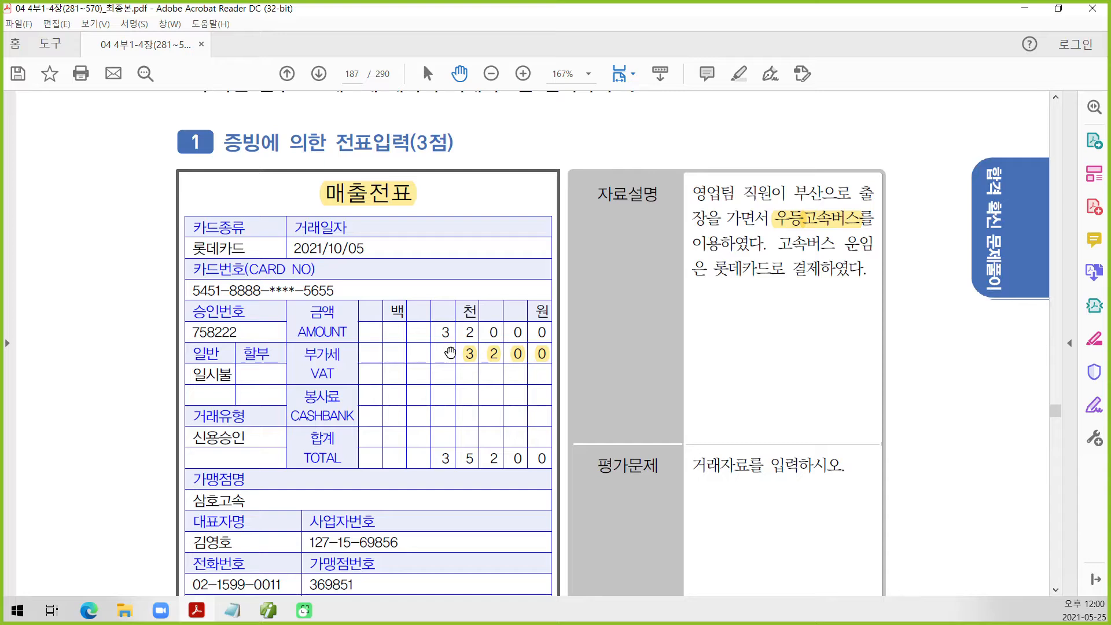
left_click_drag(405, 341, 565, 374)
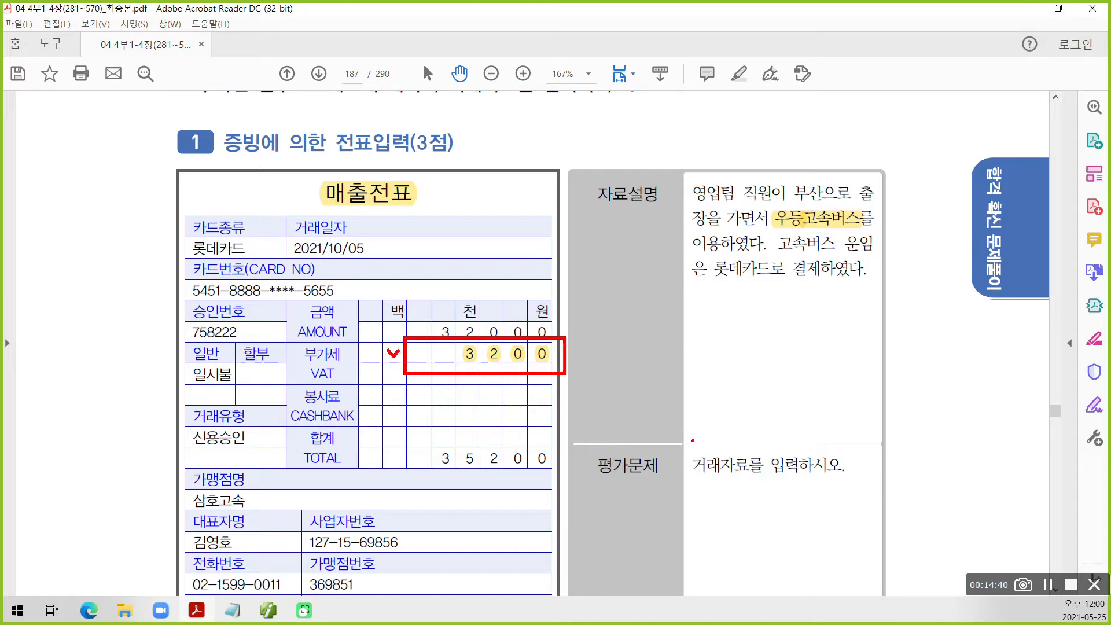
key("Escape")
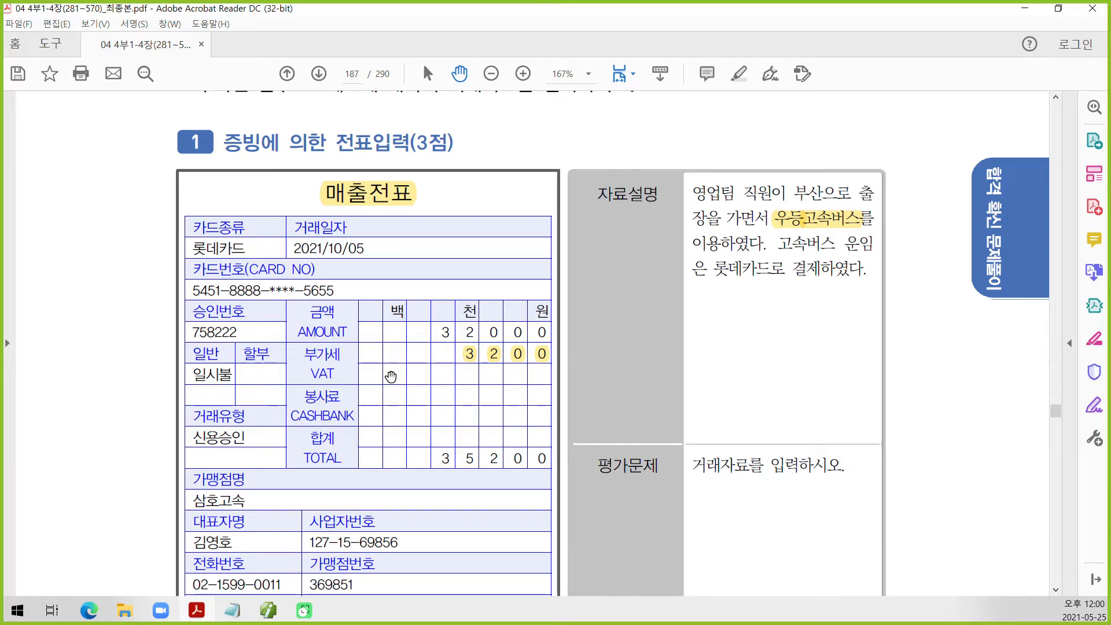
Highlight the 문제 2 heading 거래자료 입력(20점) above the 매출전표.
scroll(504, 382, "down", 1)
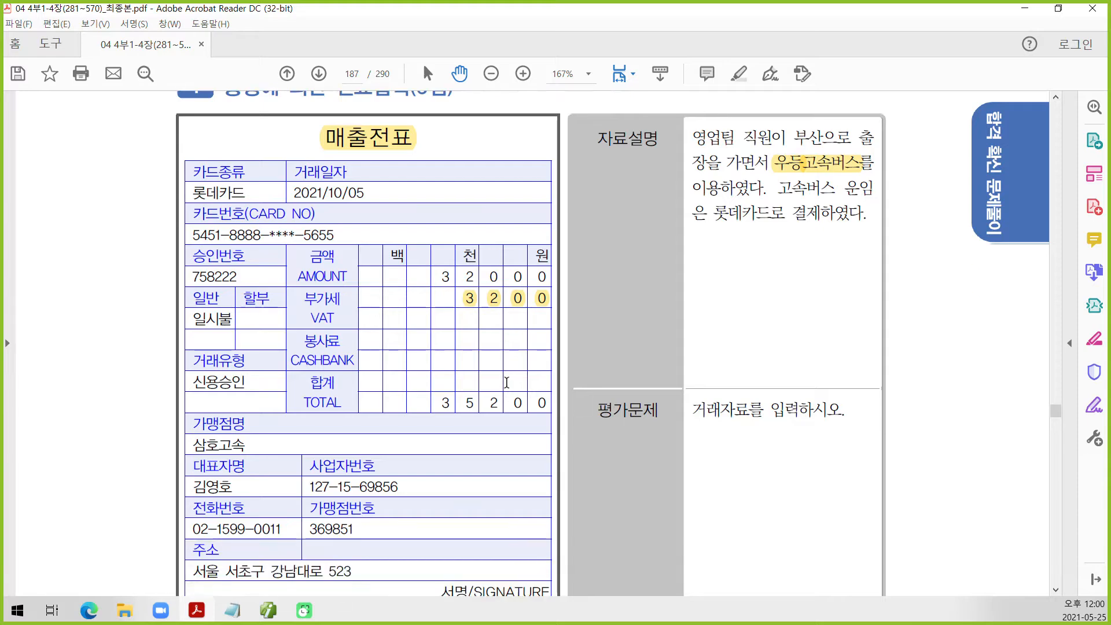
scroll(506, 379, "down", 2)
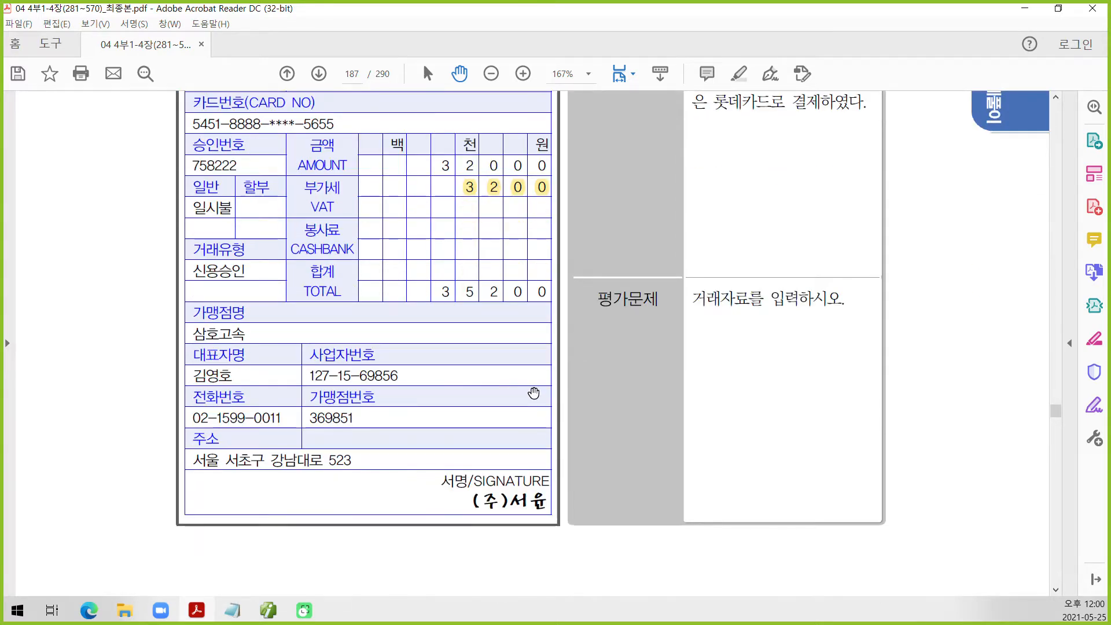
scroll(533, 394, "up", 3)
scroll(533, 394, "up", 1)
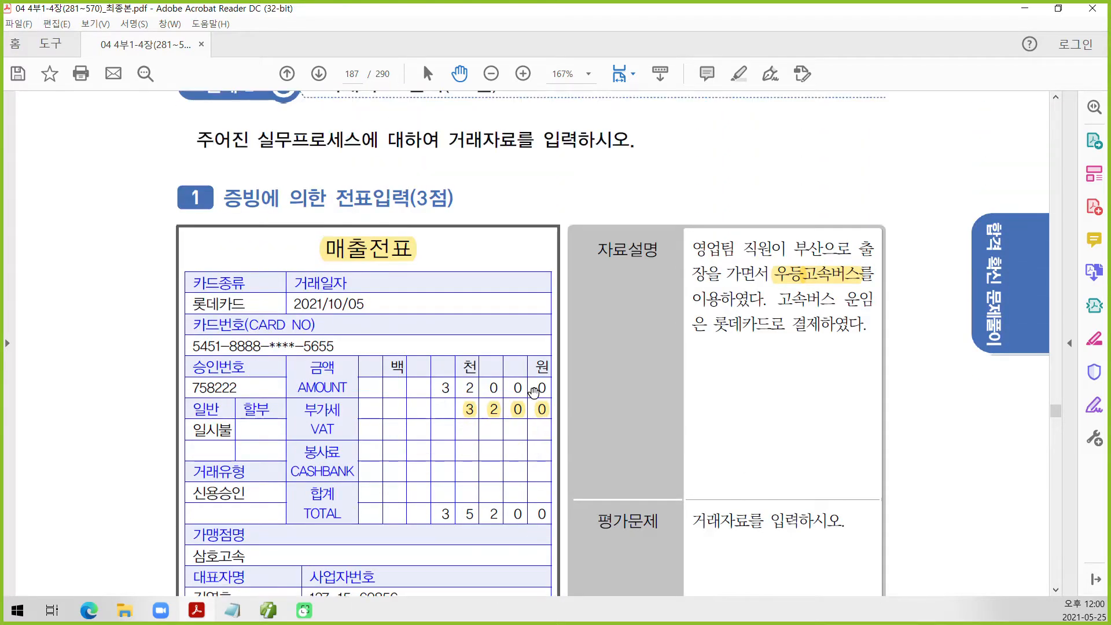
scroll(534, 394, "up", 1)
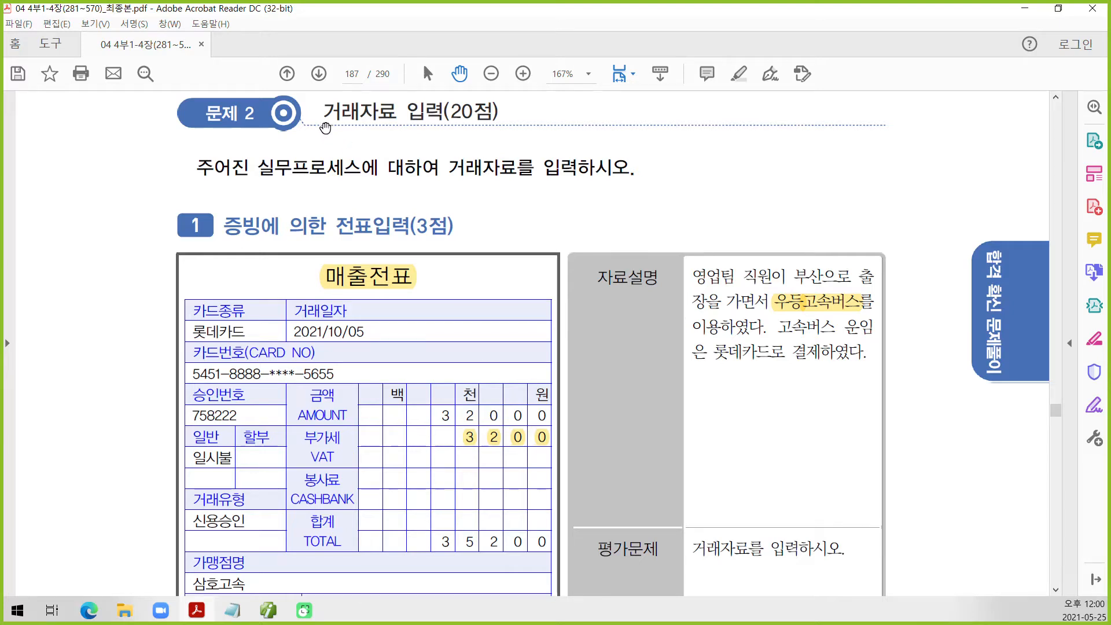
left_click_drag(327, 113, 470, 113)
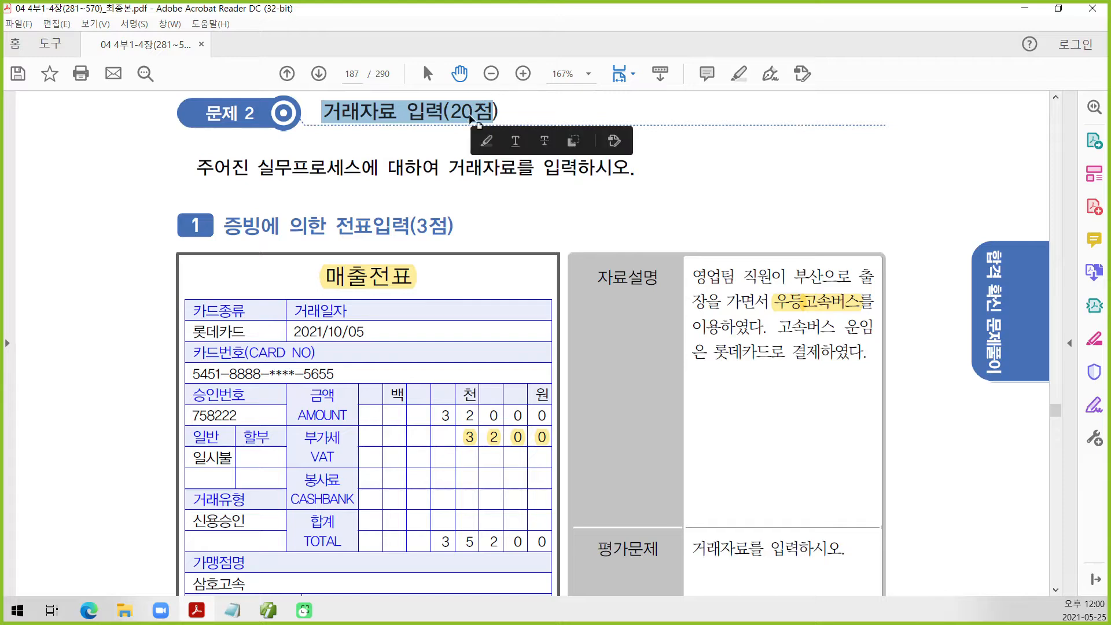
right_click(470, 115)
left_click(509, 164)
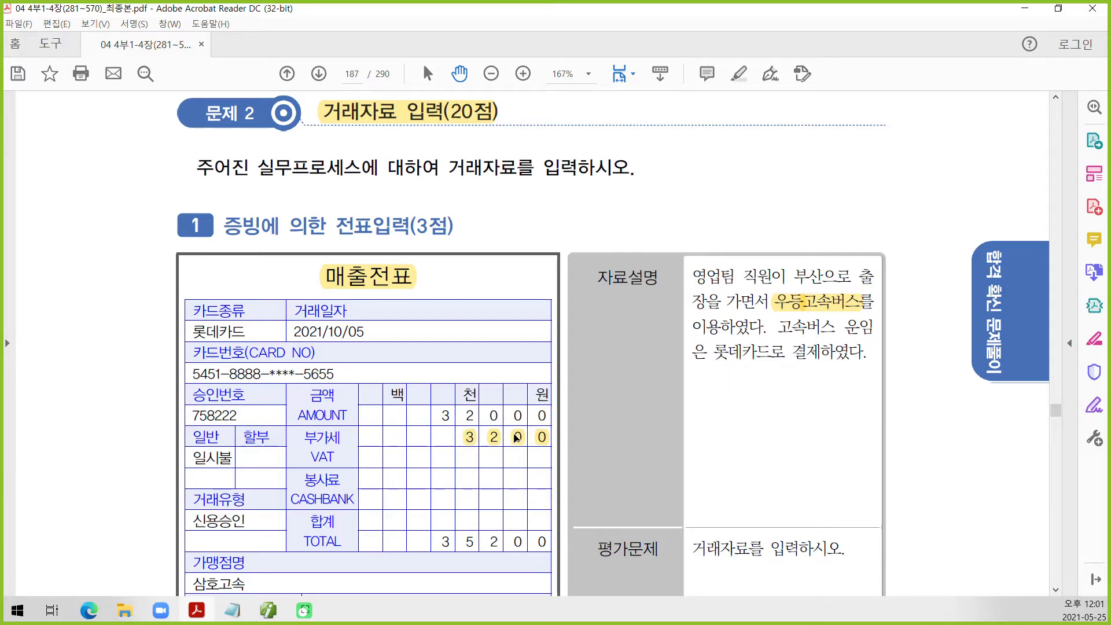
Switch to 더존 iPlus, open 일반전표입력, and set the voucher date to October 5.
scroll(573, 438, "down", 1)
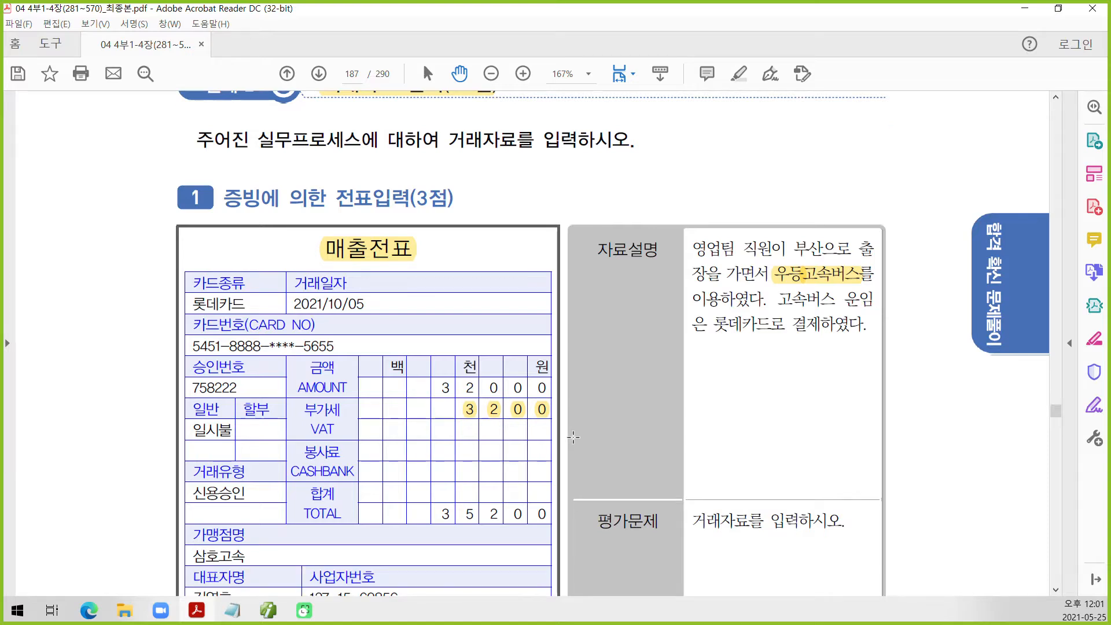
scroll(574, 439, "down", 1)
scroll(574, 438, "down", 1)
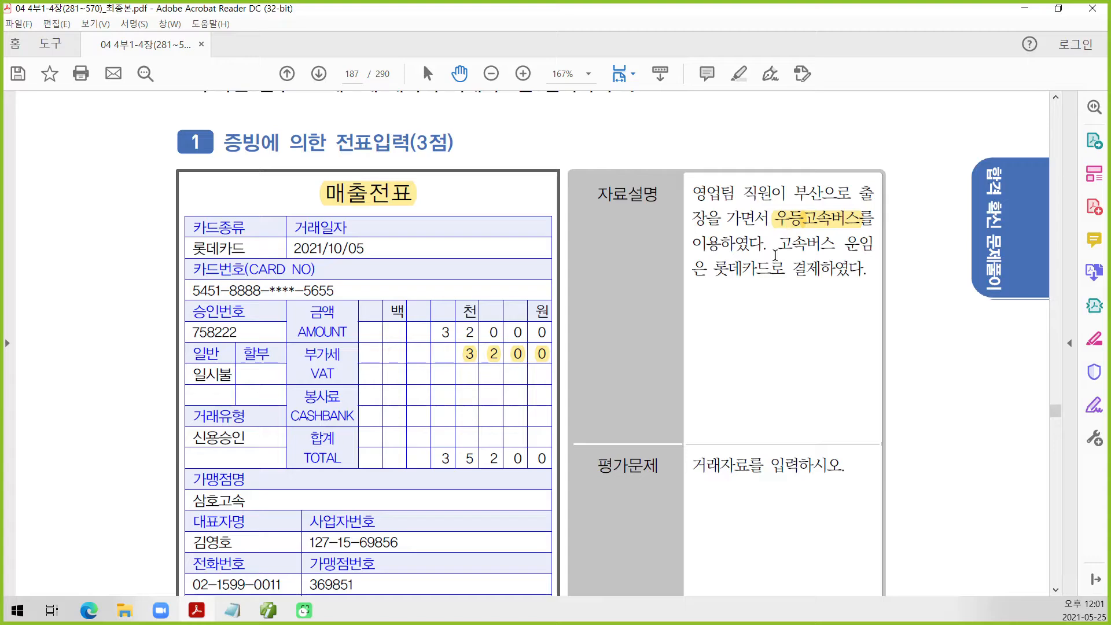
scroll(507, 580, "down", 3)
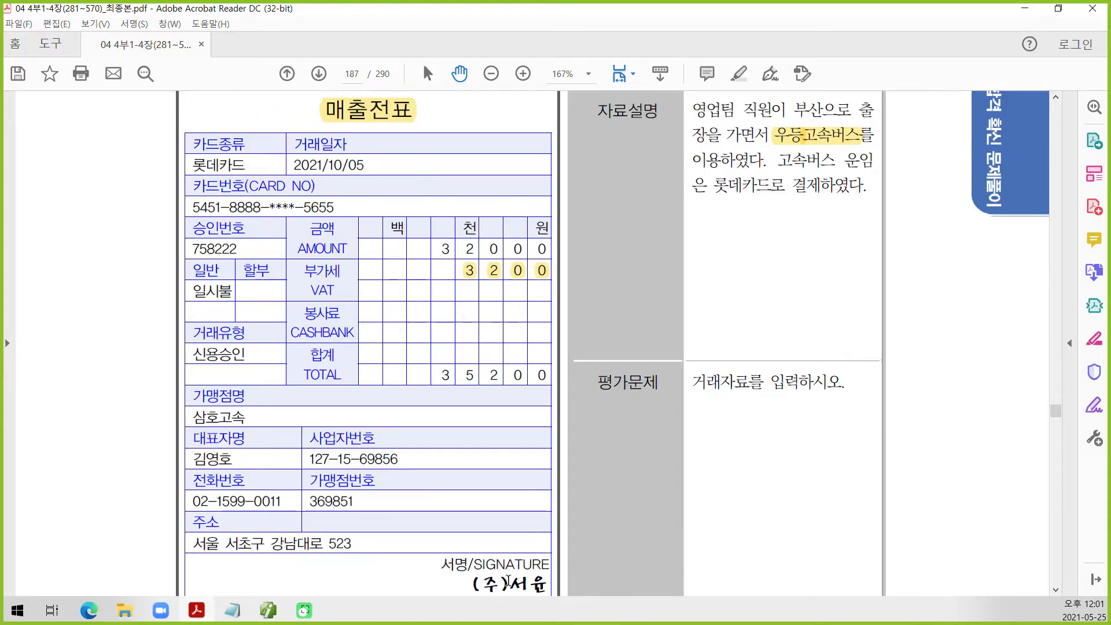
scroll(507, 581, "down", 2)
left_click(269, 611)
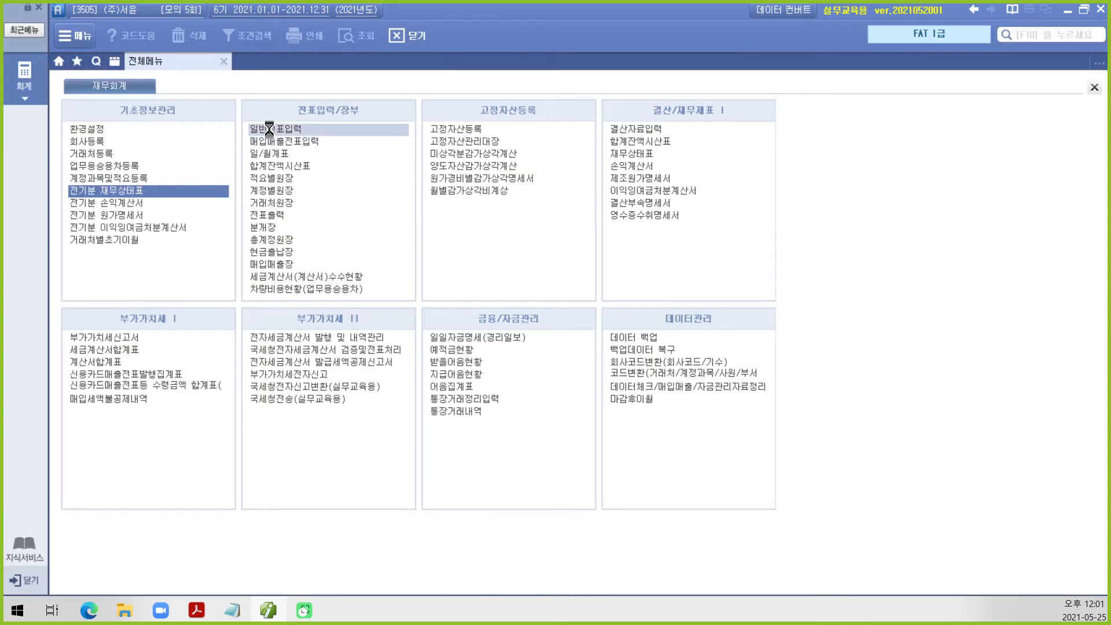
left_click(269, 129)
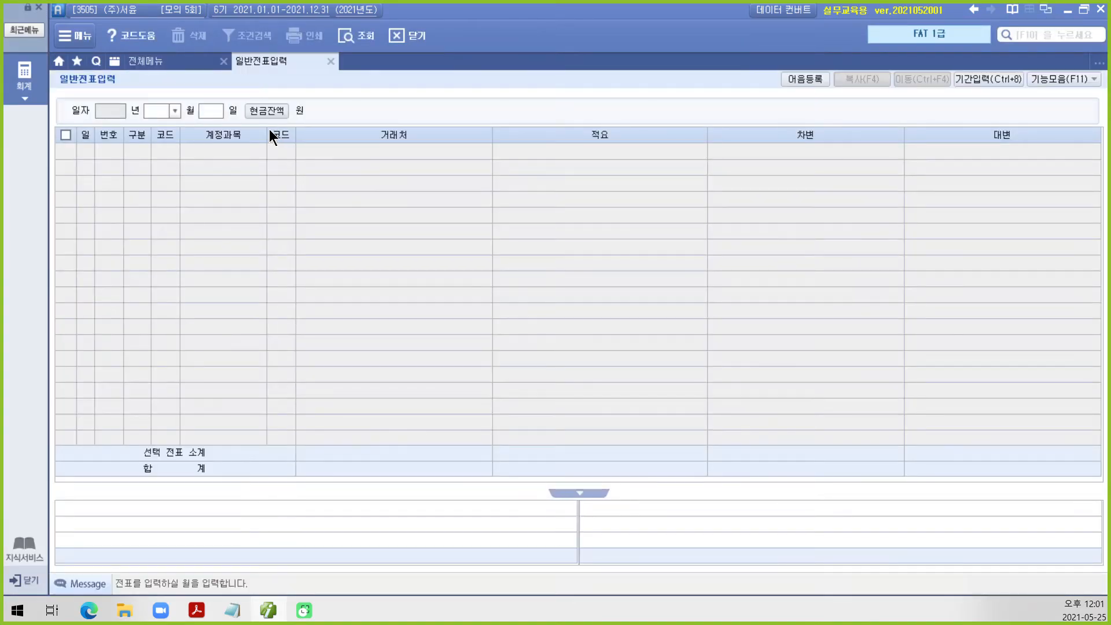
type("10")
key("Return")
type("5")
key("Return")
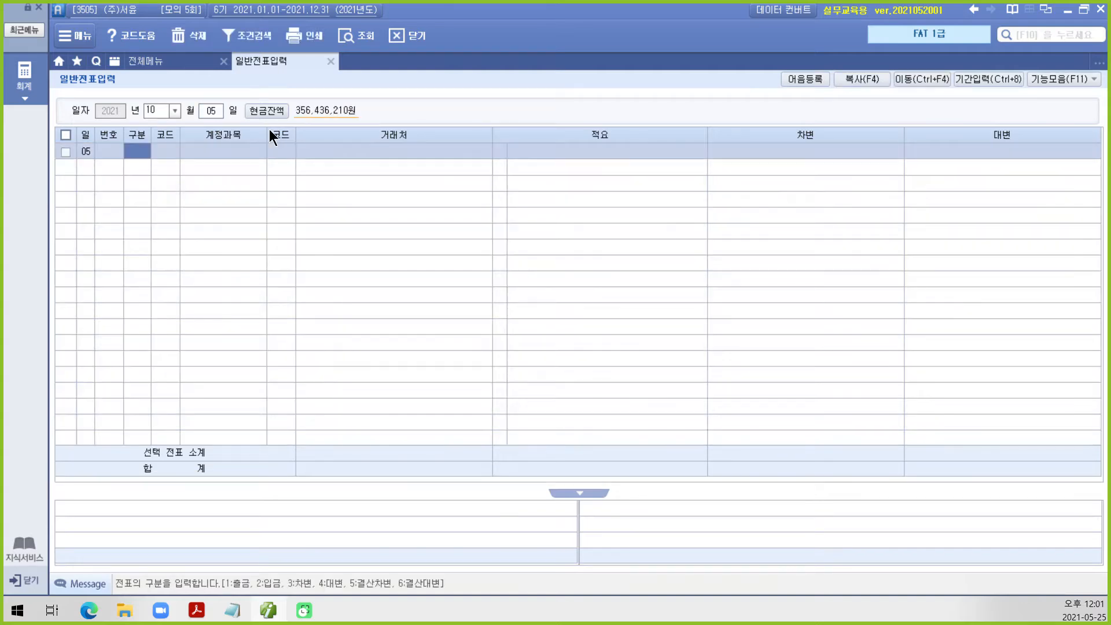
Enter a 차변 line for account 812 여비교통비 with an amount of 35,200 and no 거래처 or 적요.
type("3")
type("812")
key("Return")
key("Return")
key("Return")
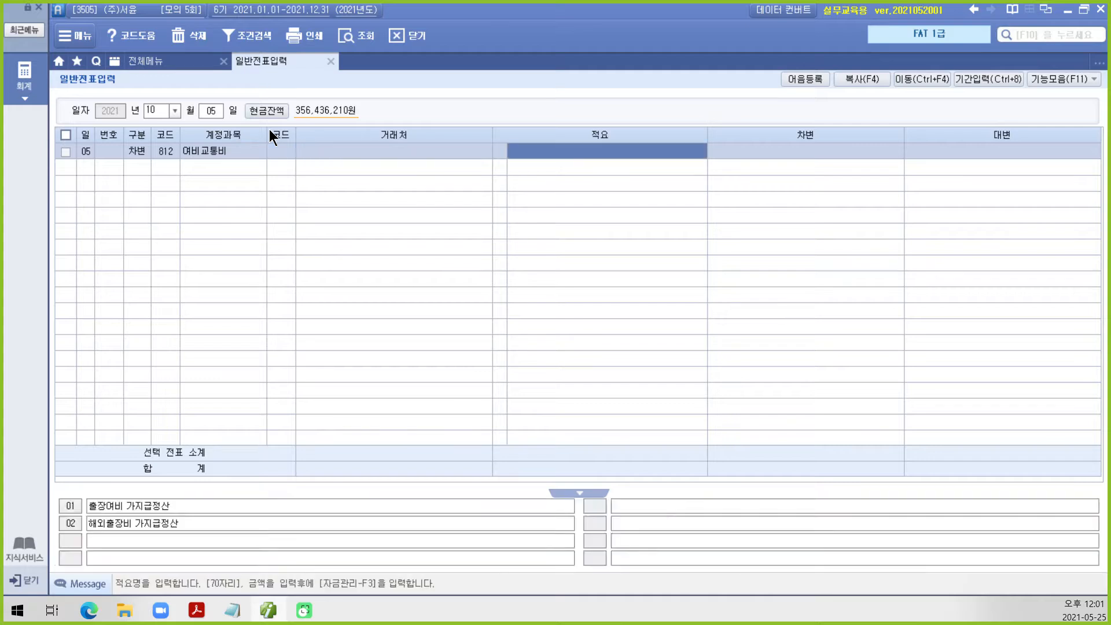
key("Return")
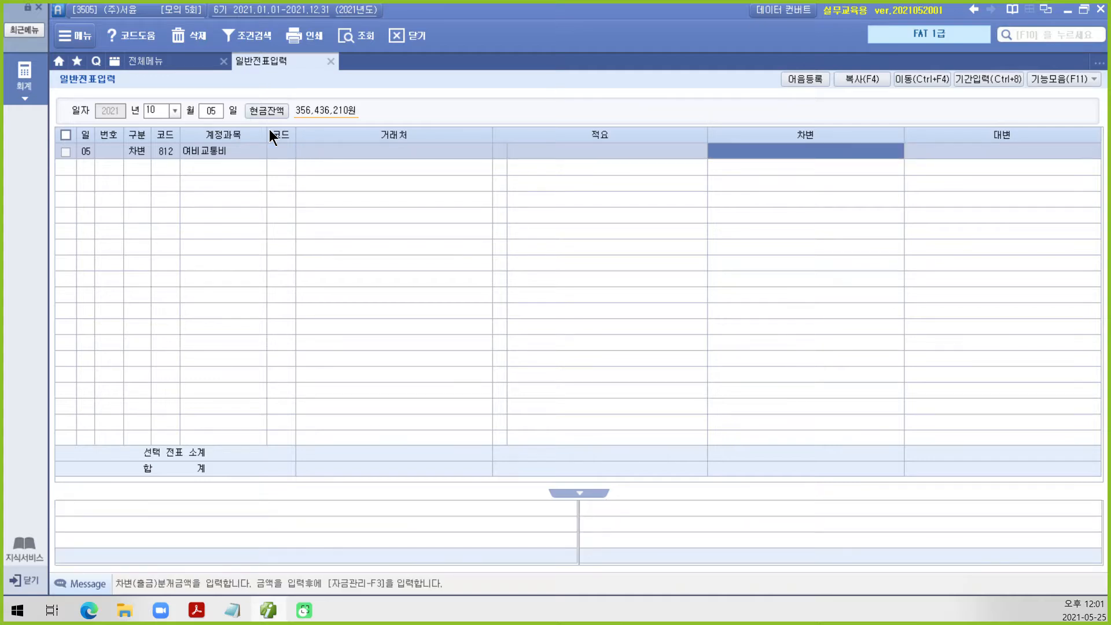
type("35200")
key("Return")
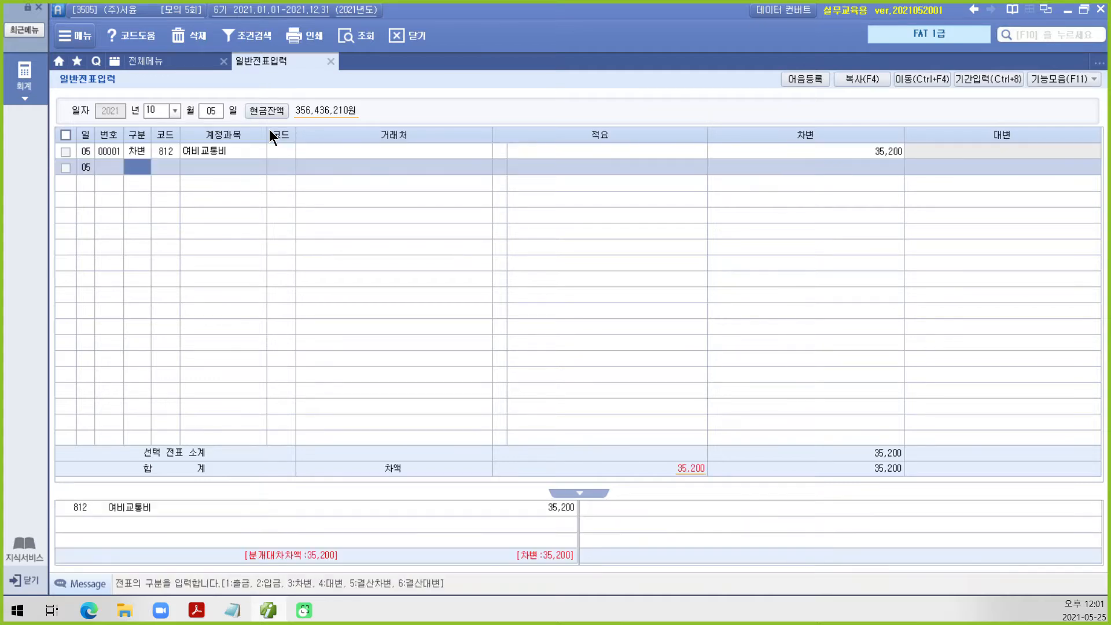
Enter a 대변 line for account 253 미지급금 with 거래처 99600 롯데카드 and an amount of 35,200.
type("4")
key("Return")
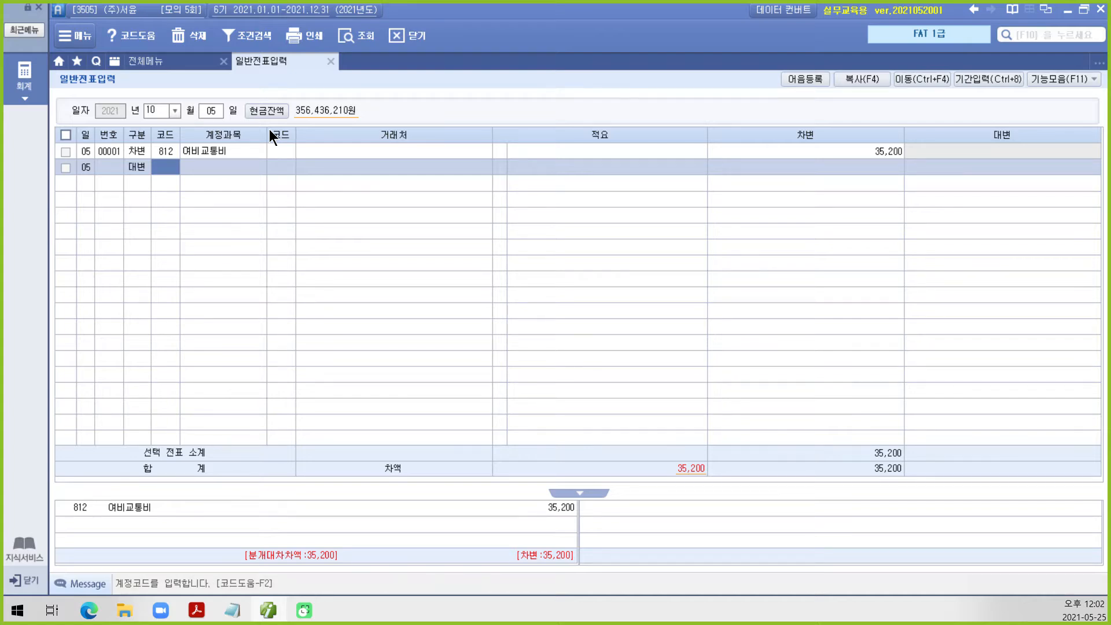
type("253")
key("Return")
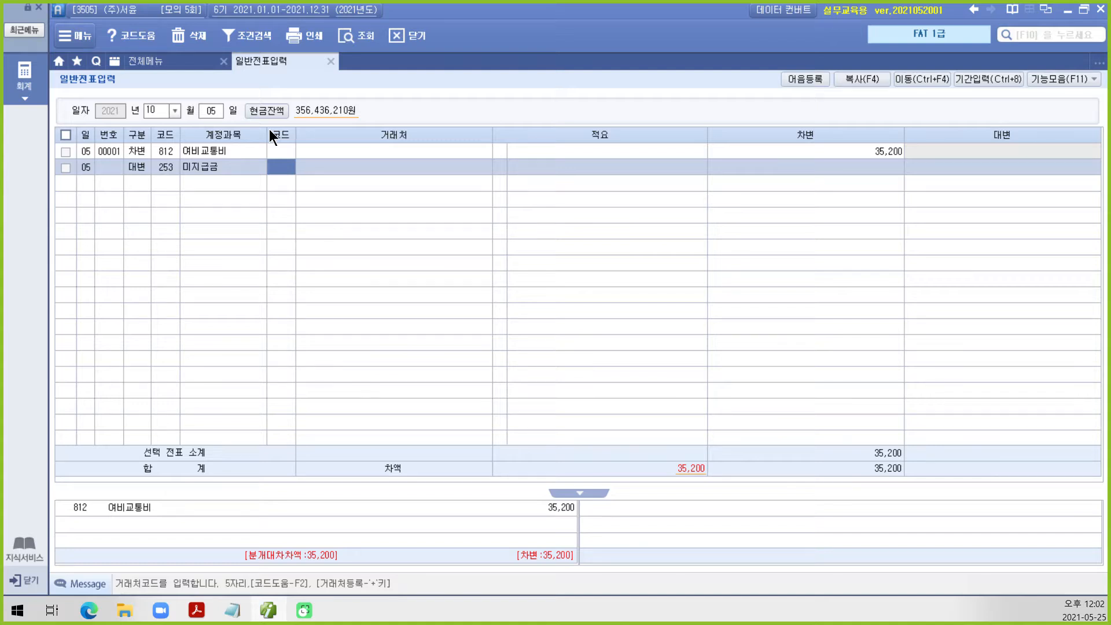
type("99600")
key("Return")
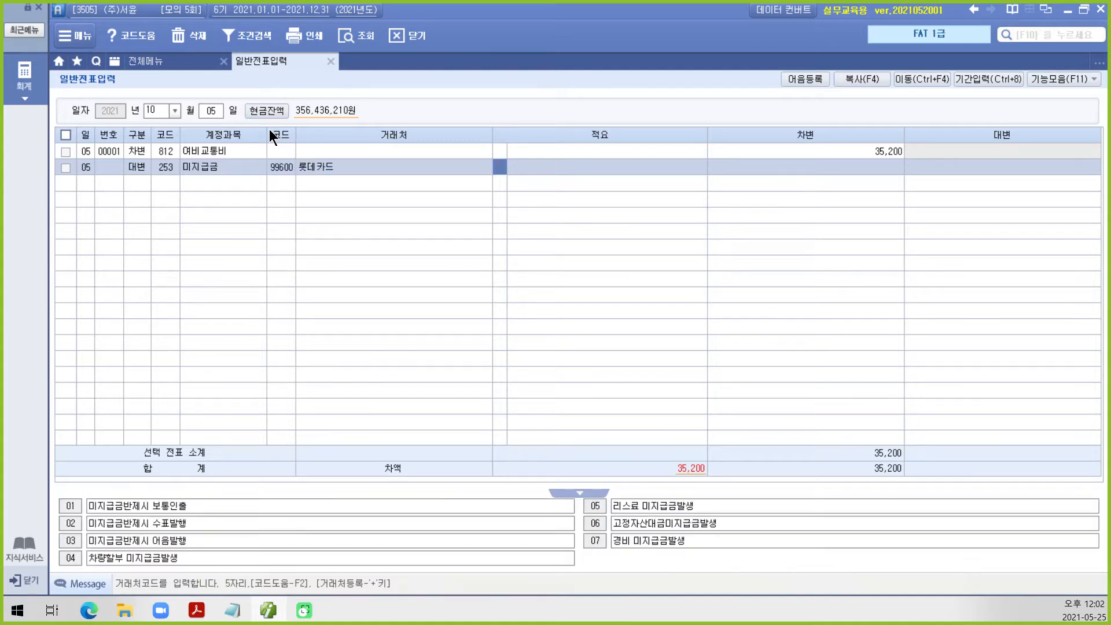
key("Return")
key("Return")
type("35200")
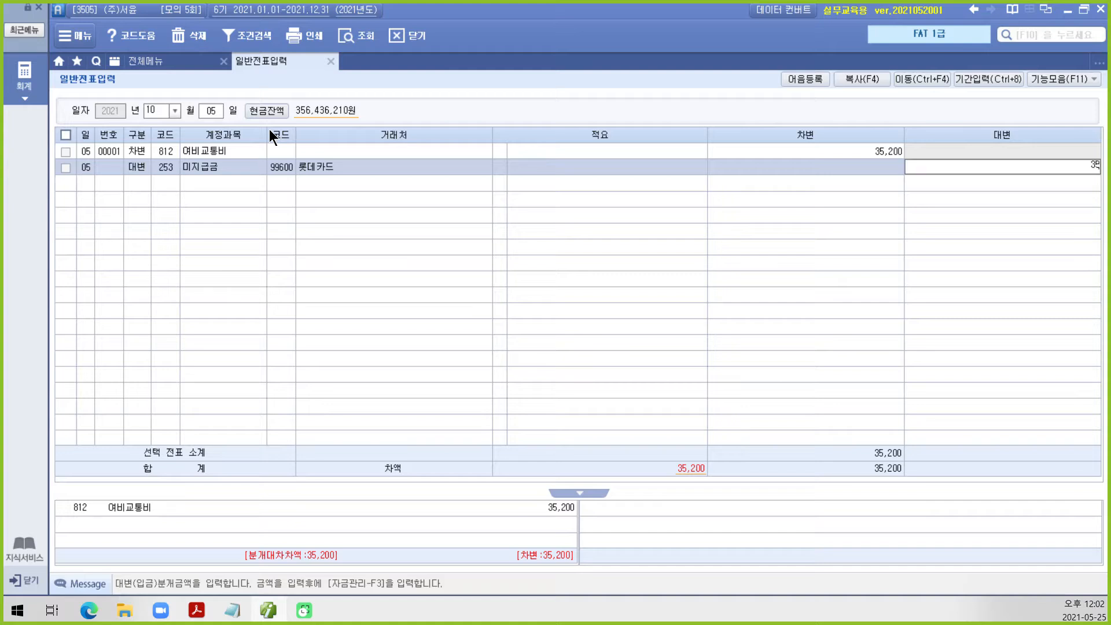
key("Return")
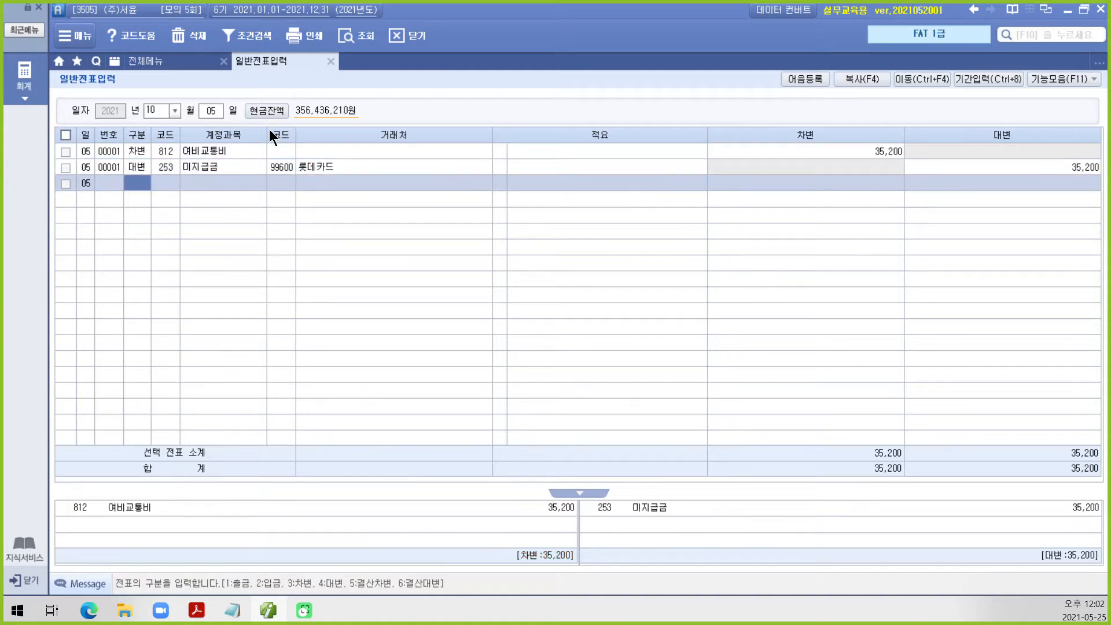
left_click(284, 172)
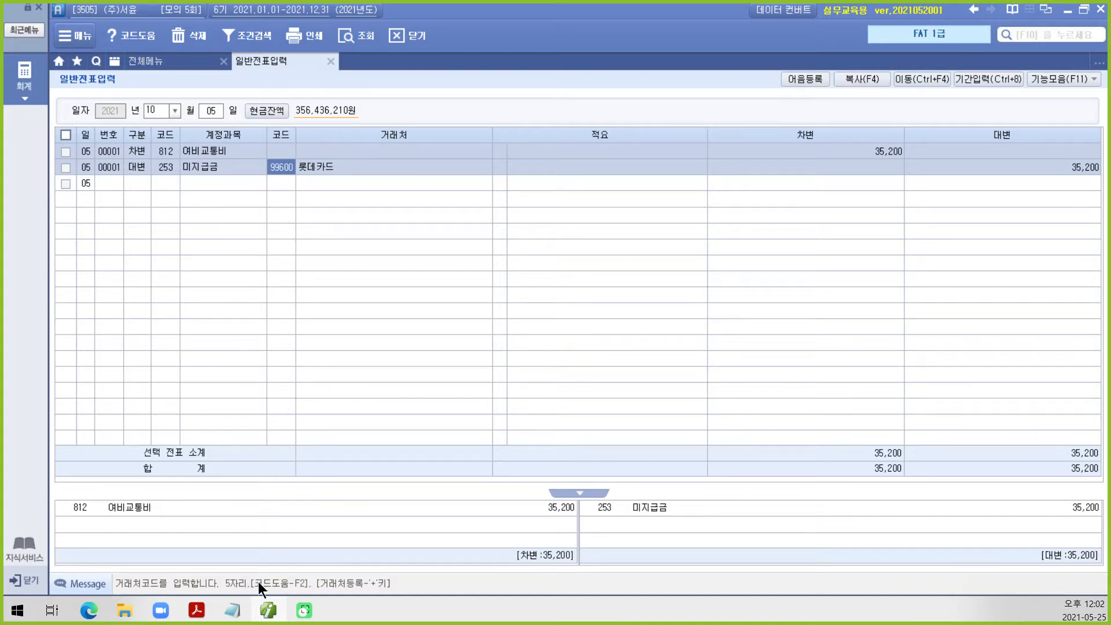
Return to the exam PDF in Acrobat Reader and go to question 2, 기타 일반거래, with the 부동산 임대차계약서.
mouse_move(270, 613)
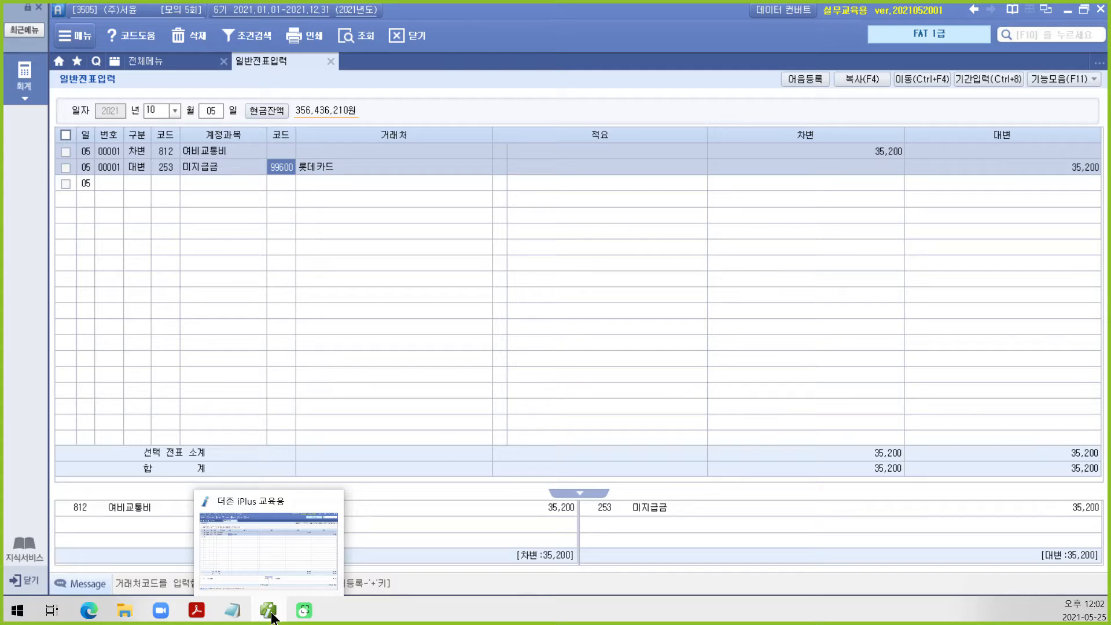
left_click(271, 615)
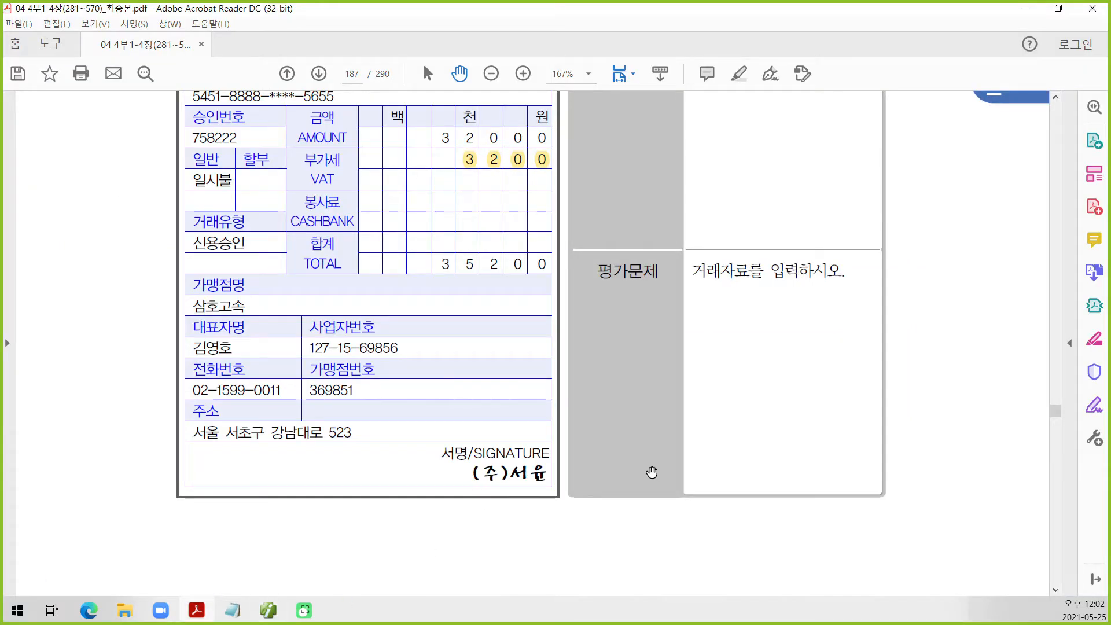
scroll(652, 471, "down", 3)
scroll(651, 471, "down", 10)
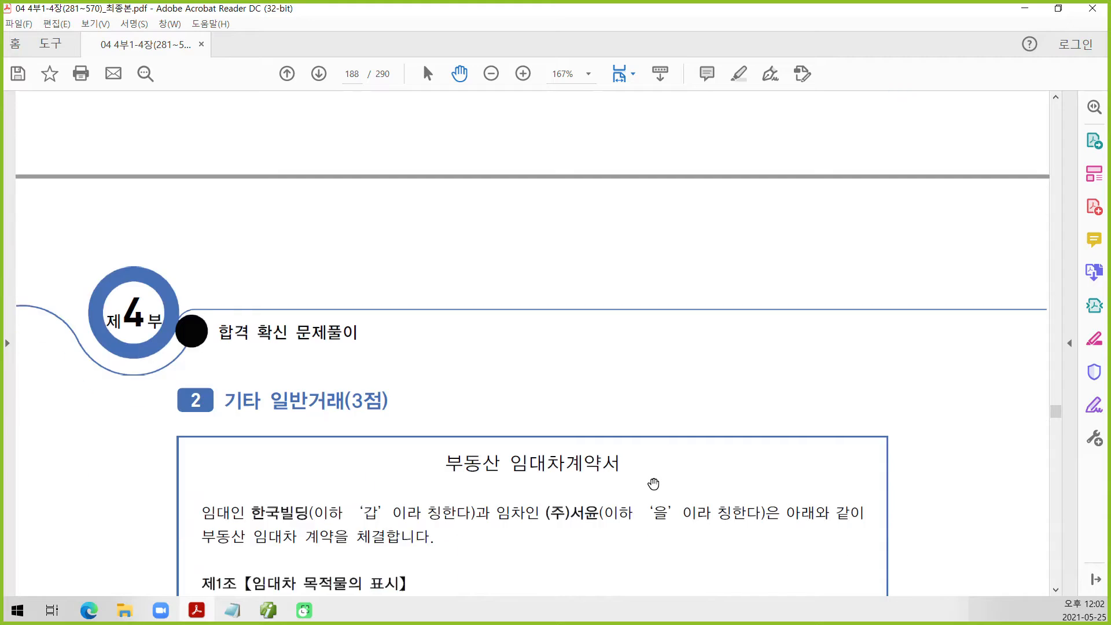
Highlight 한국빌딩과 and 임차보증금 in question 2's 자료설명, and the ₩50,000,000 deposit amount in the lease contract's 제4조.
scroll(653, 484, "down", 2)
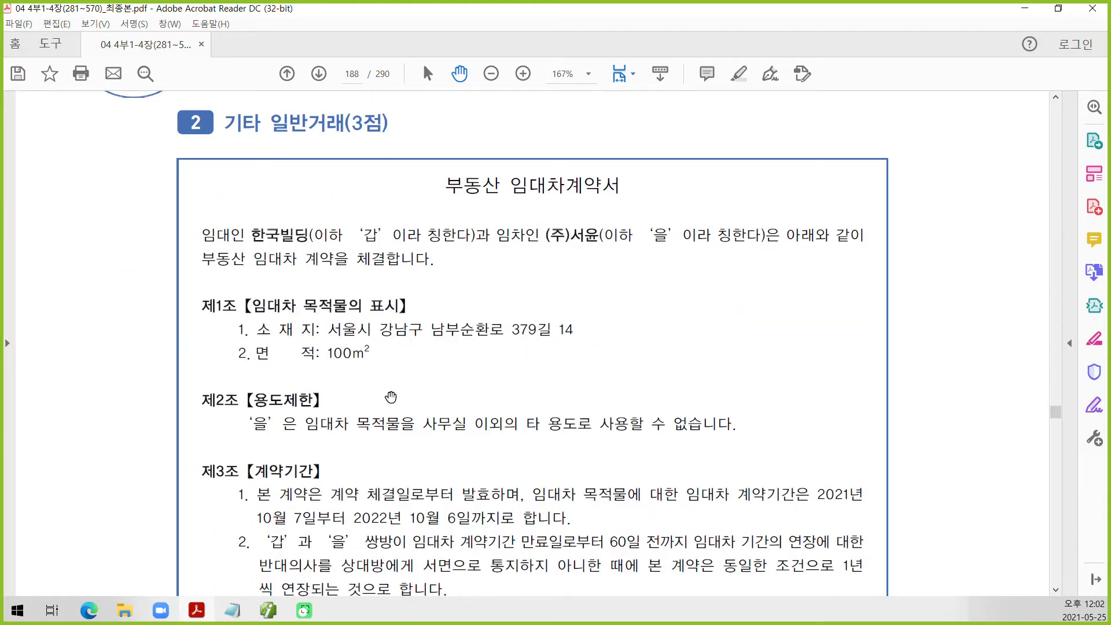
scroll(391, 398, "down", 9)
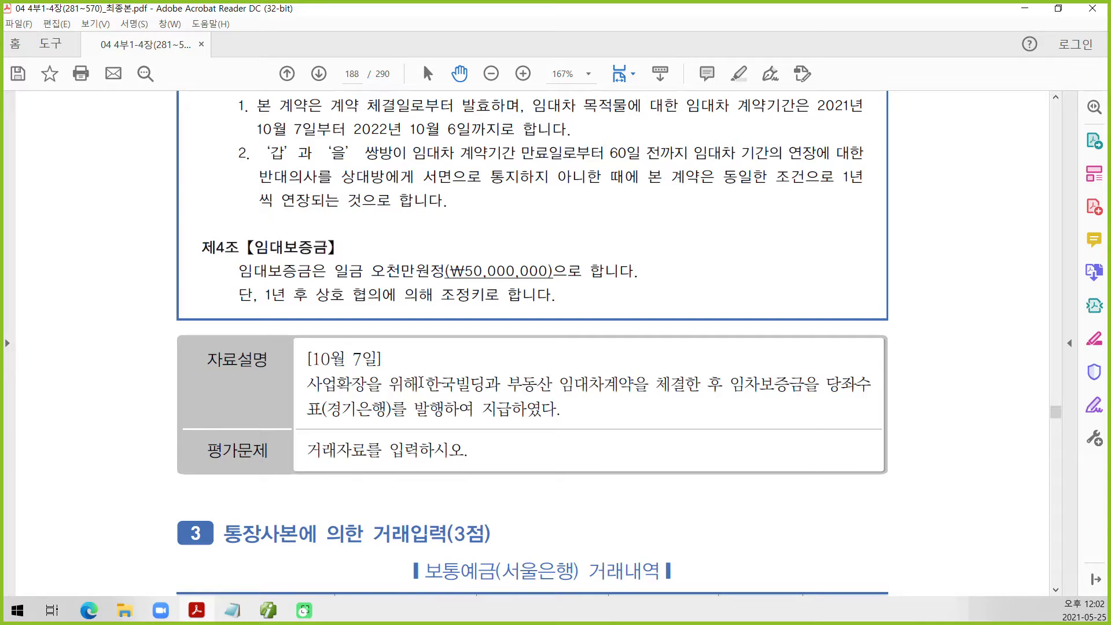
left_click_drag(418, 383, 501, 383)
right_click(474, 384)
left_click(513, 426)
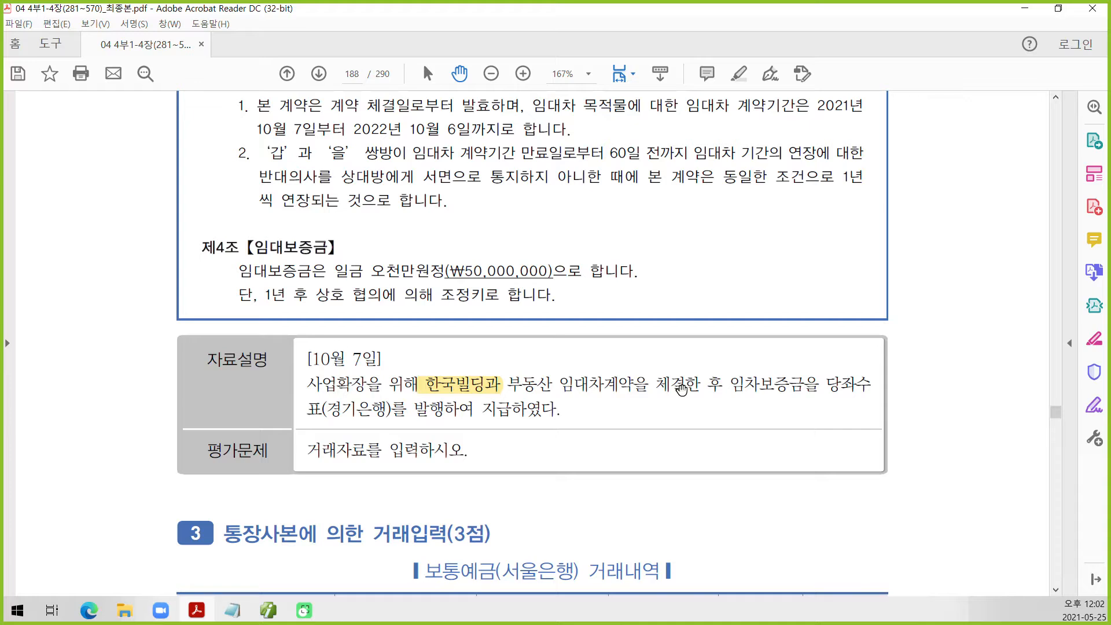
left_click_drag(732, 385, 804, 385)
right_click(799, 386)
left_click(848, 431)
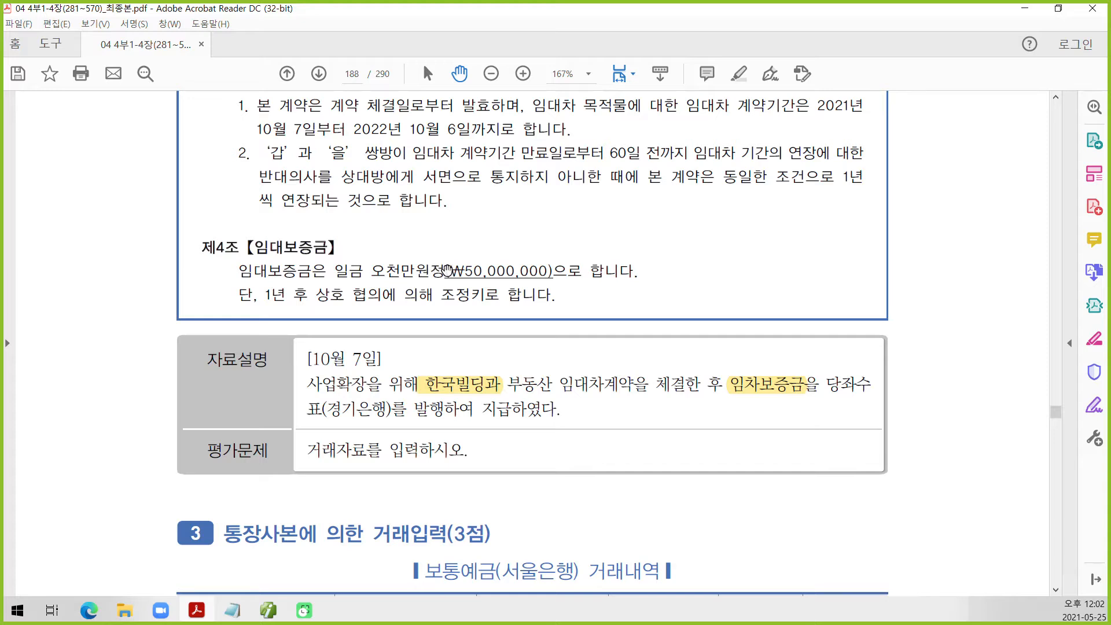
left_click_drag(449, 271, 549, 270)
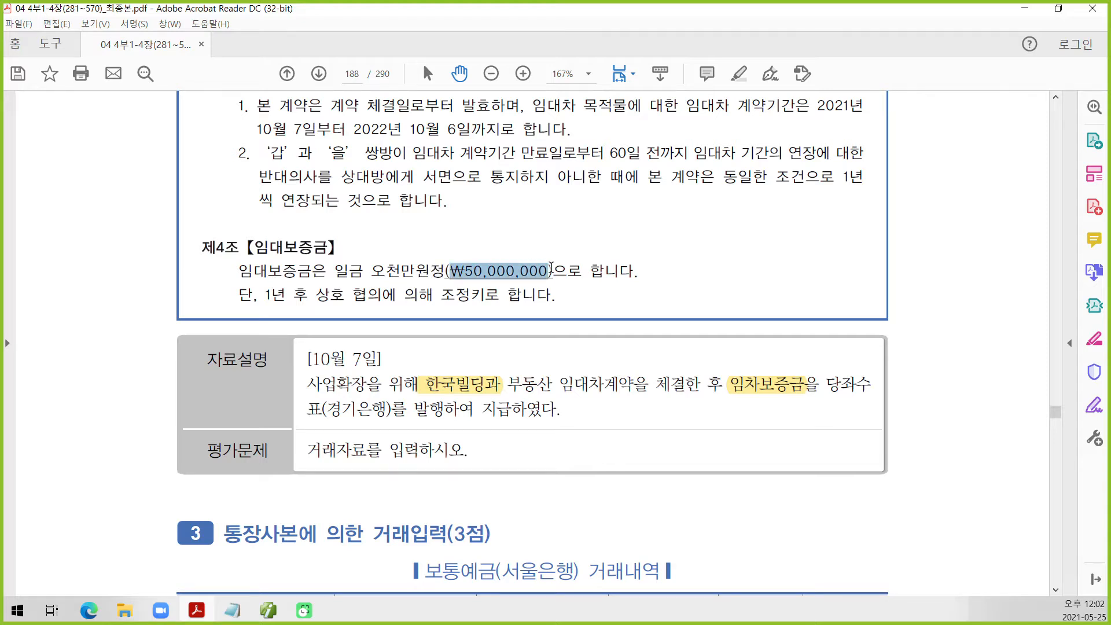
right_click(548, 271)
left_click(602, 318)
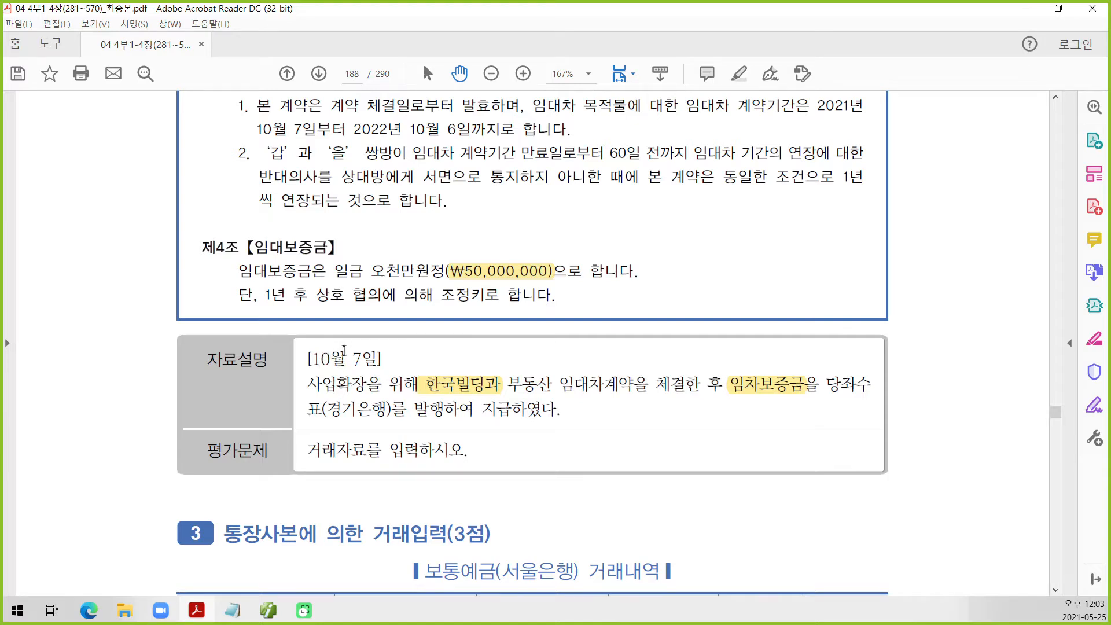
Switch to 더존 iPlus and set the 일반전표입력 voucher date to October 7.
left_click(268, 611)
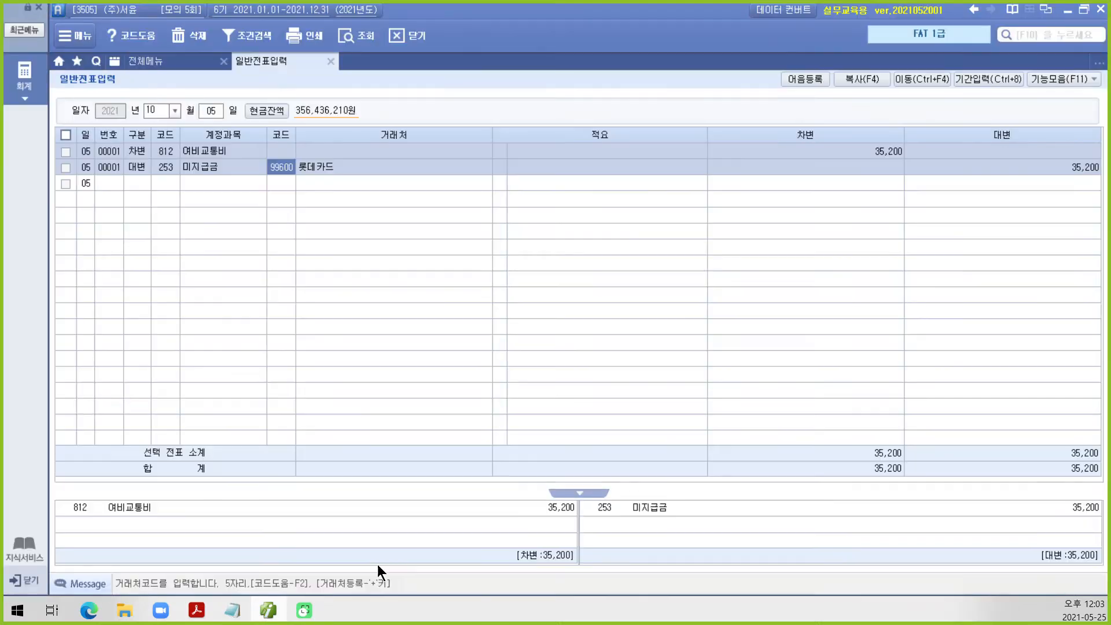
left_click(210, 110)
type("07")
key("Return")
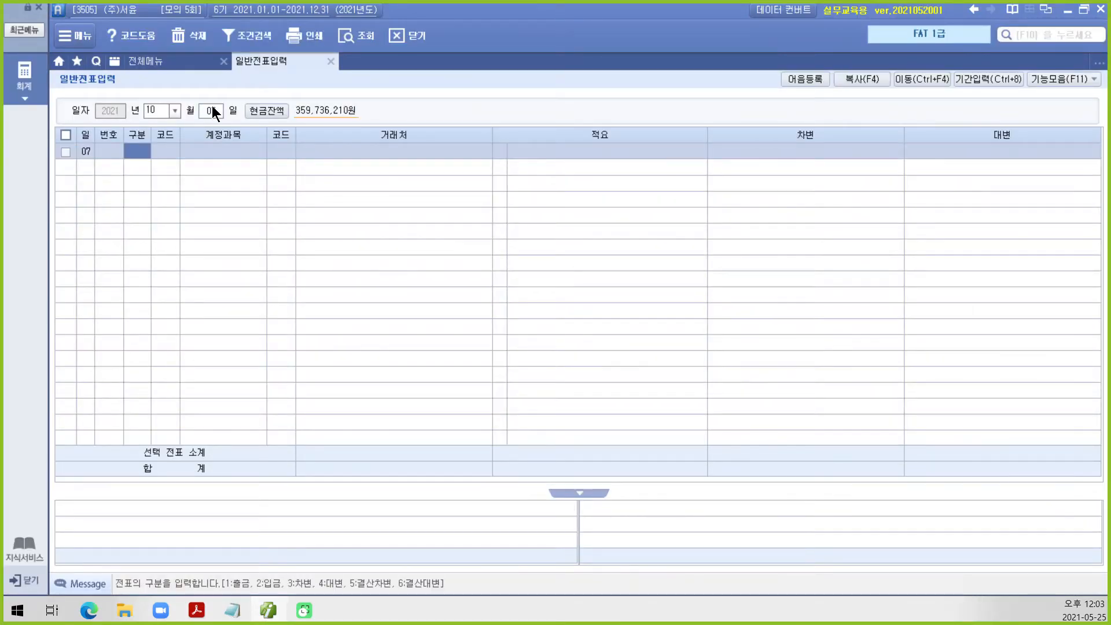
Start a 차변 line with account 962 임차보증금.
type("3")
key("Return")
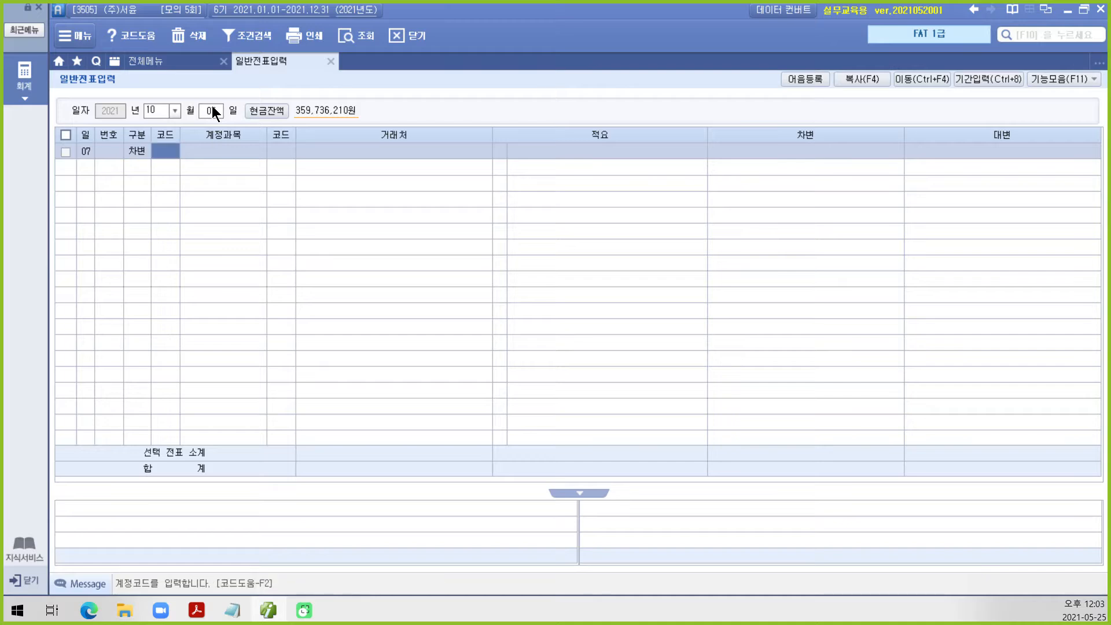
type("임차")
key("Return")
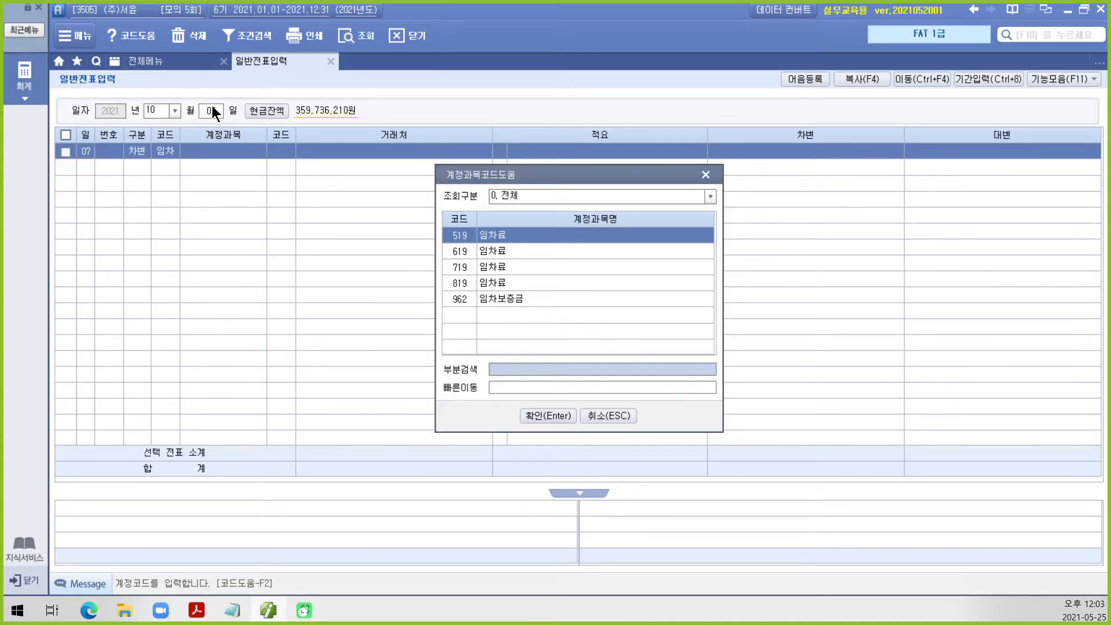
key("Down")
key("Down")
key("Down")
key("Down")
key("Return")
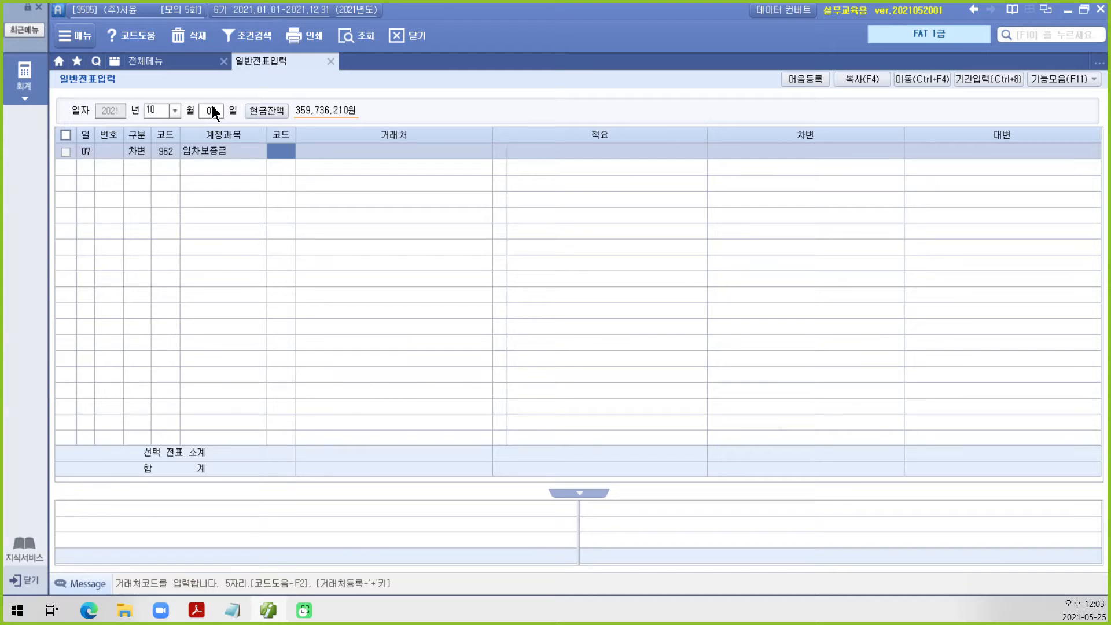
Complete the 임차보증금 line with 거래처 11110 한국빌딩, no 적요, and an amount of 50,000,000.
type("한국")
key("Return")
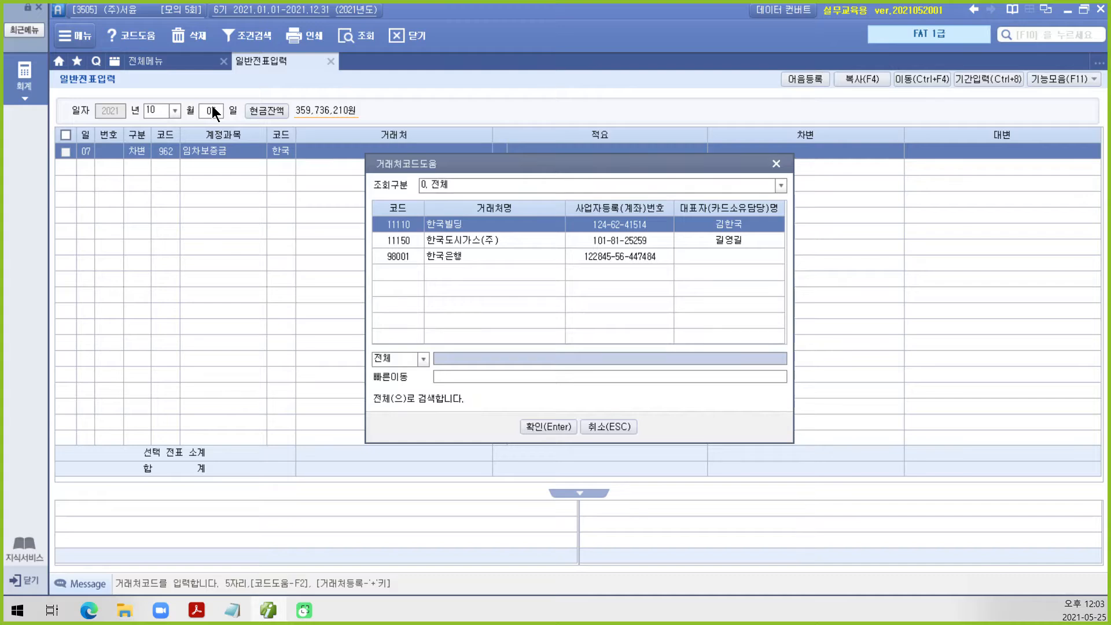
key("Return")
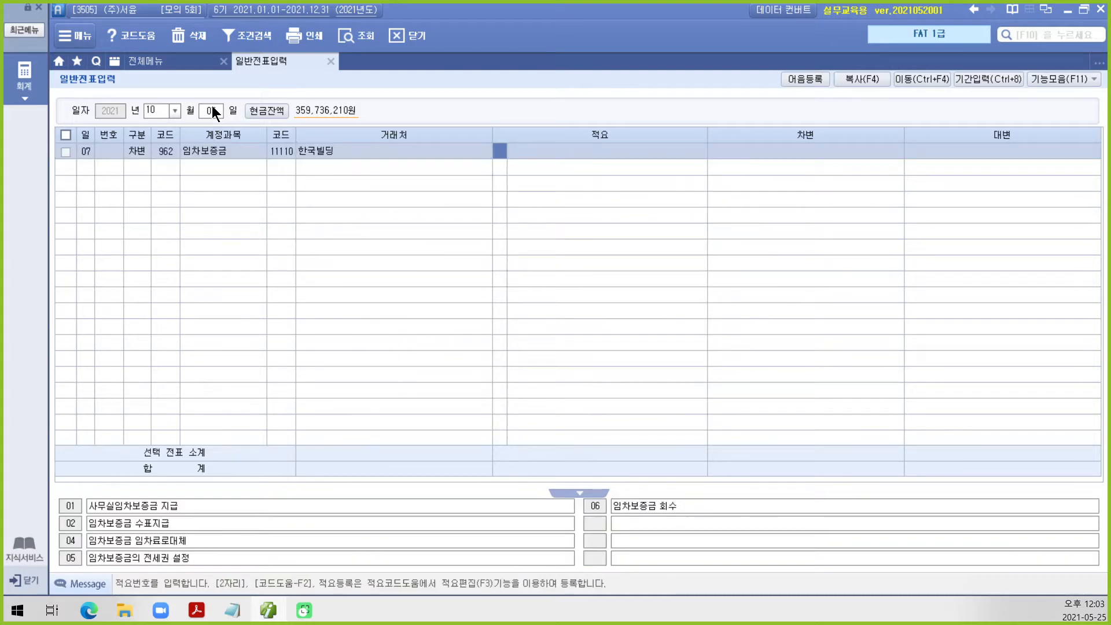
key("Return")
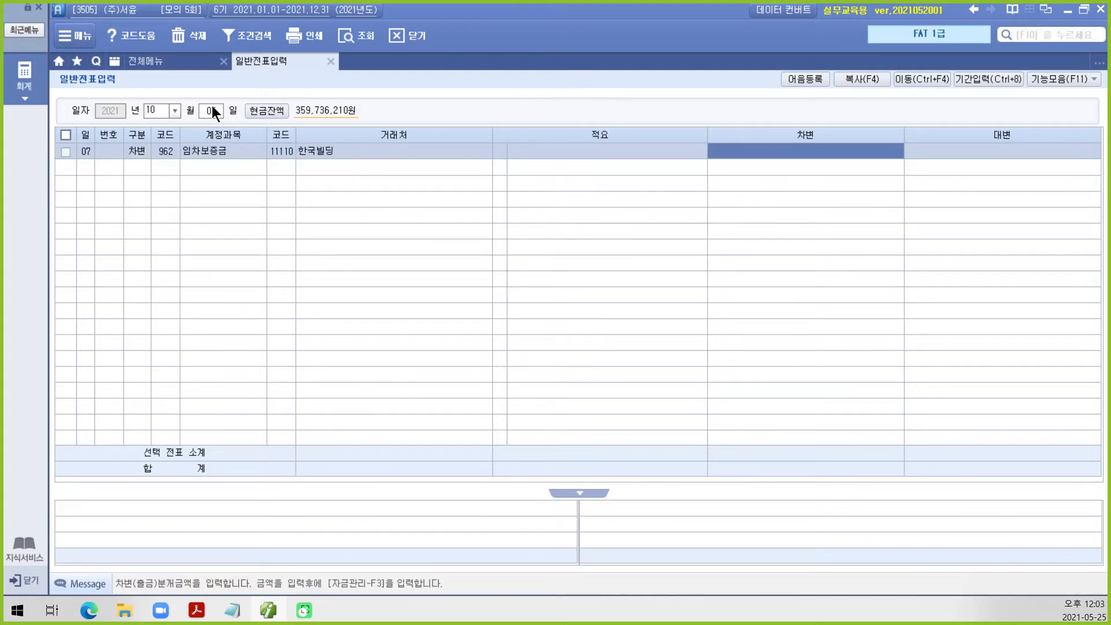
type("50++")
key("Return")
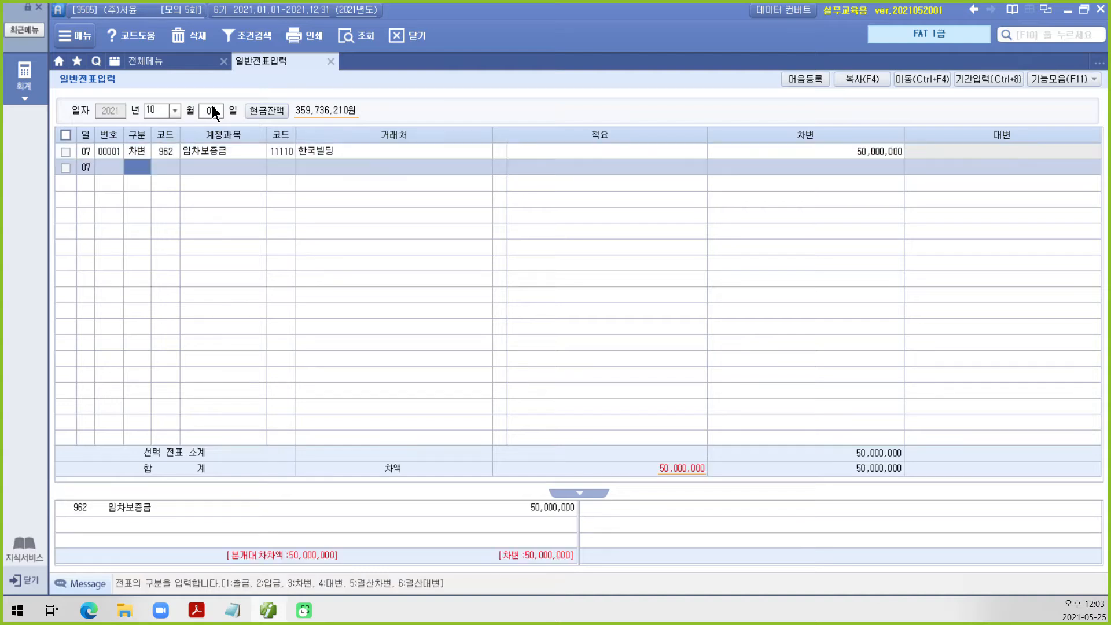
Enter a 대변 line for account 102 당좌예금 with 거래처 98100 경기은행(당좌), no 적요, and an amount of 50,000,000.
type("4")
key("Return")
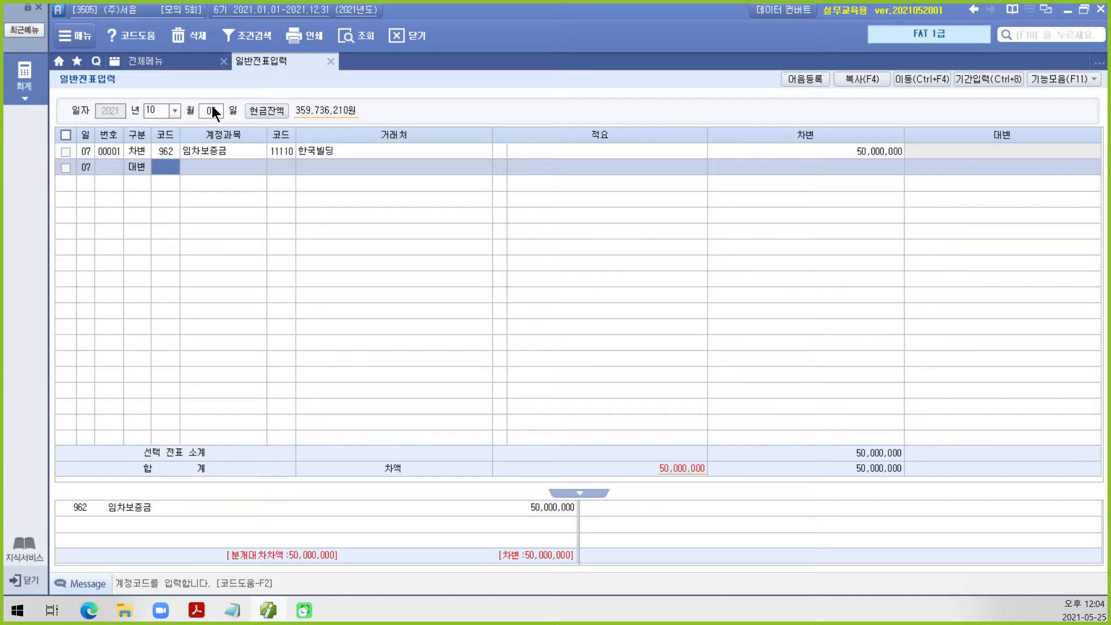
type("102")
key("Return")
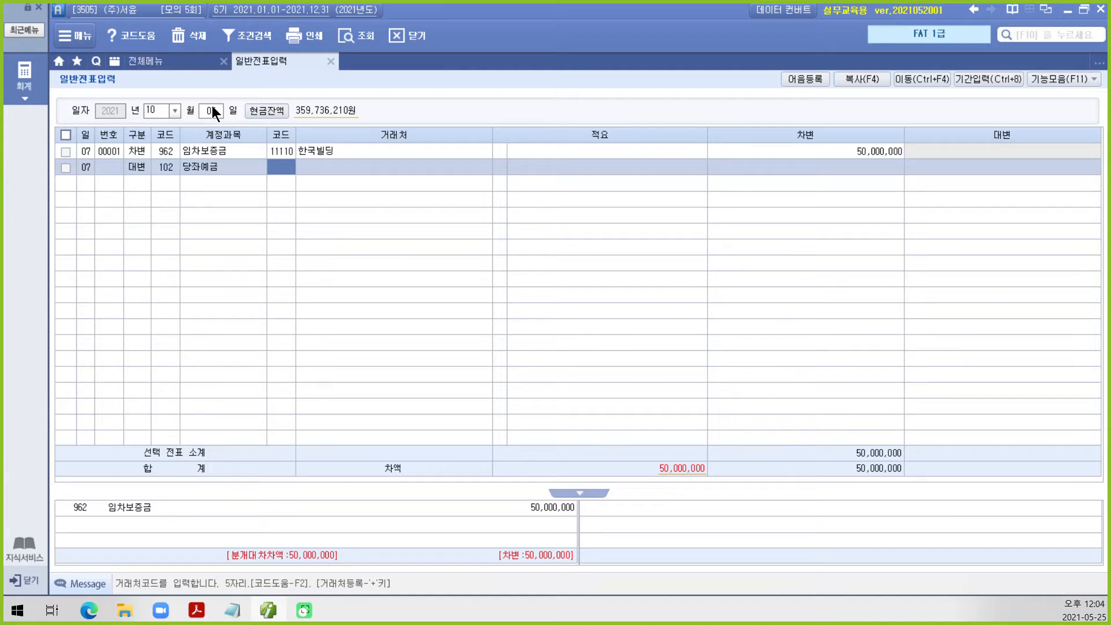
type("경기")
key("Return")
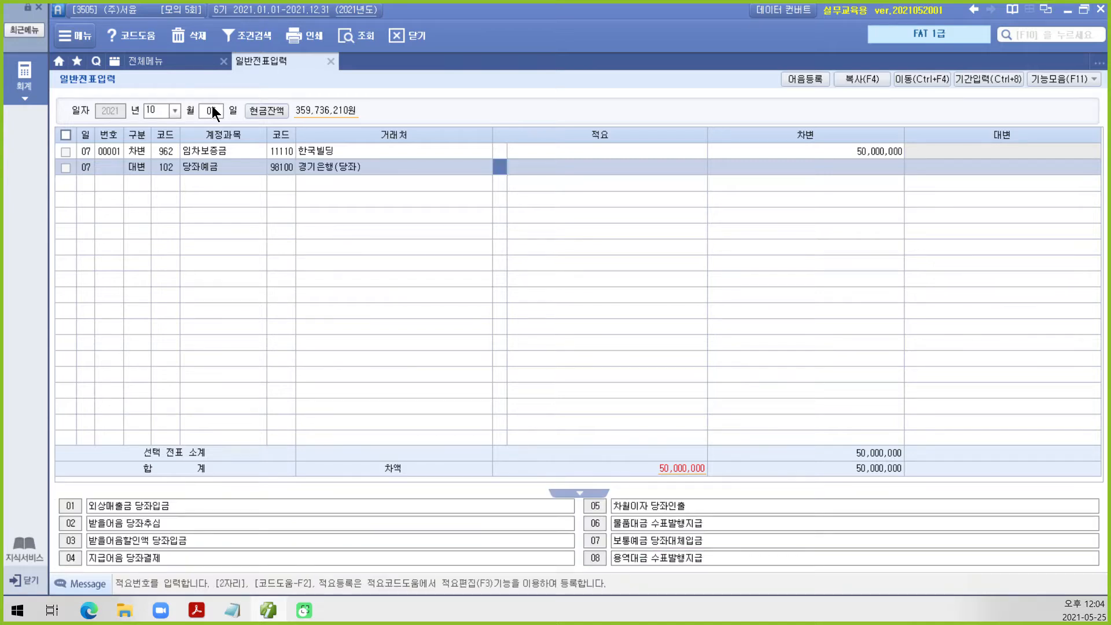
key("Return")
type("50000000")
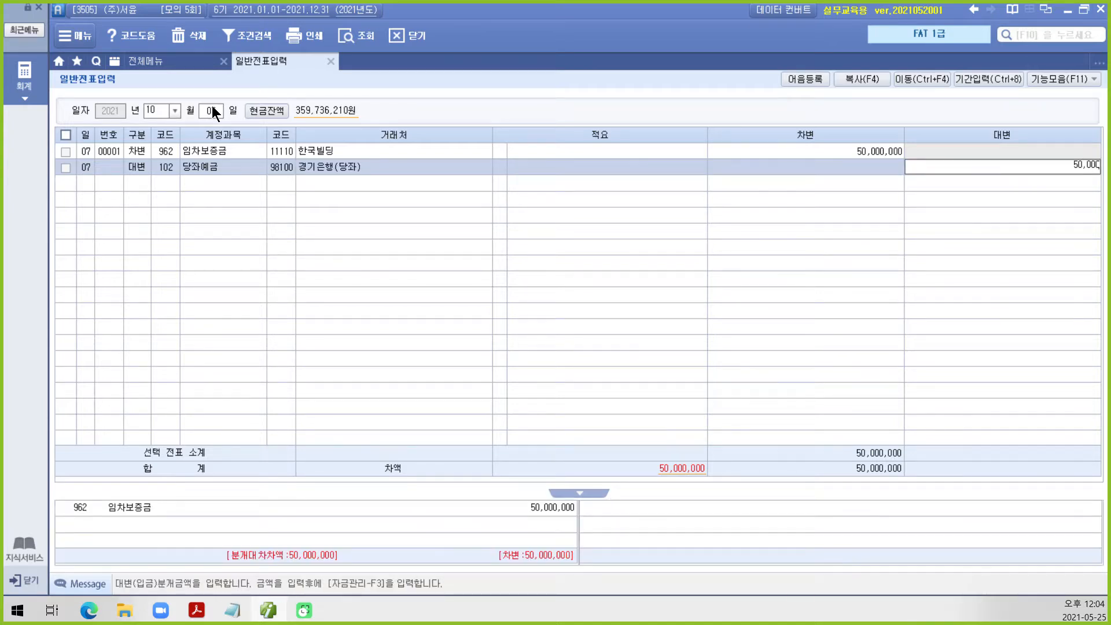
key("Return")
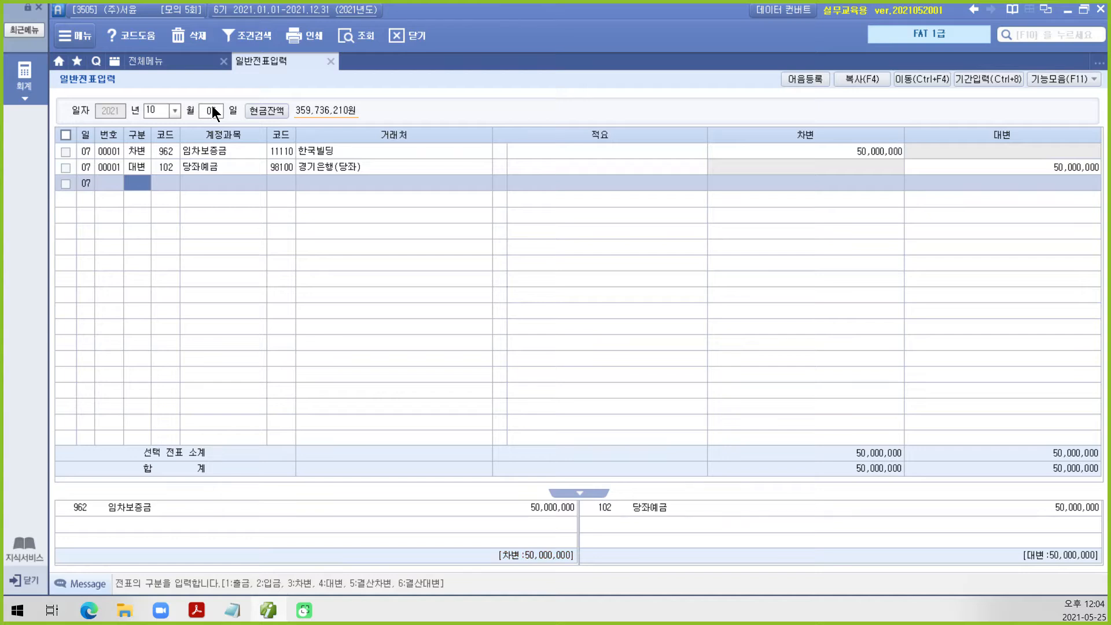
left_click_drag(153, 138, 347, 158)
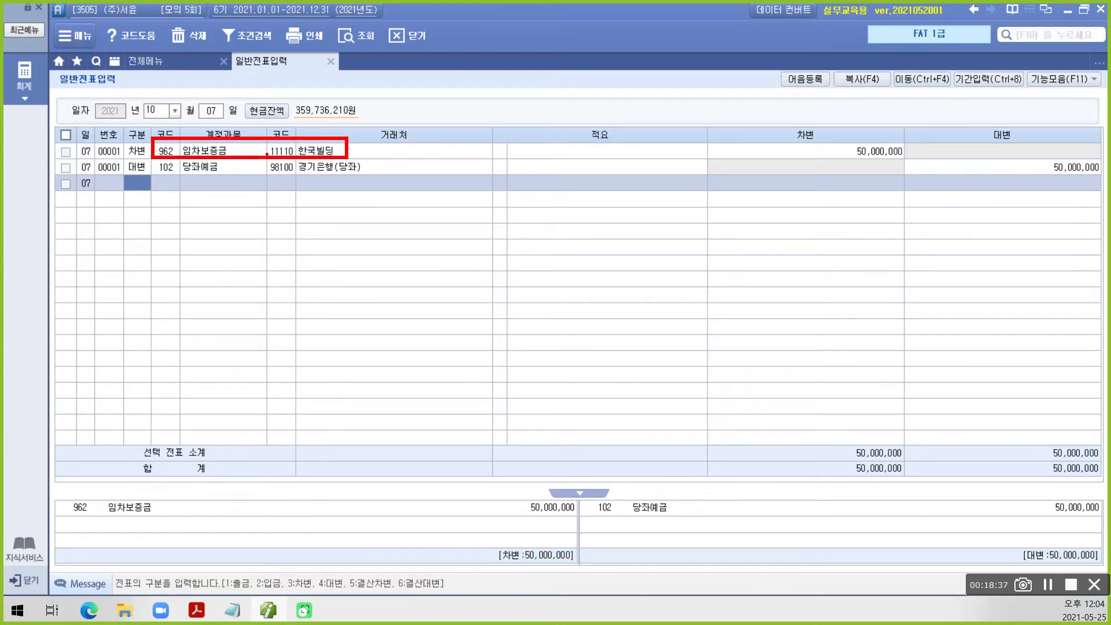
key("Escape")
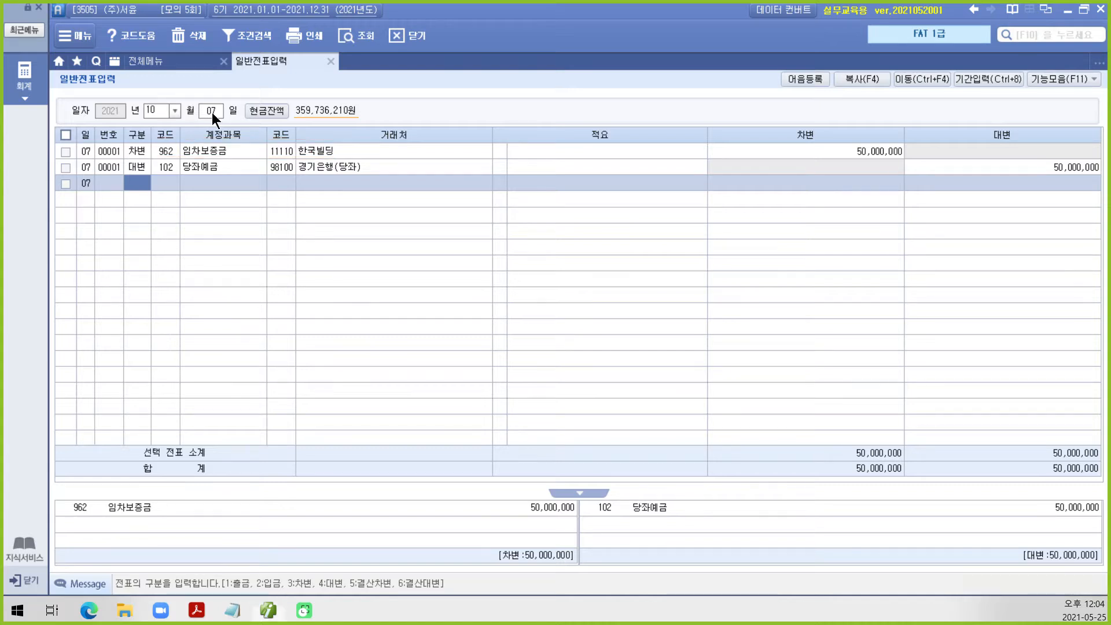
Return to the exam PDF in Acrobat Reader and review question 3, 통장사본에 의한 거래입력, including its 자료설명.
left_click(274, 612)
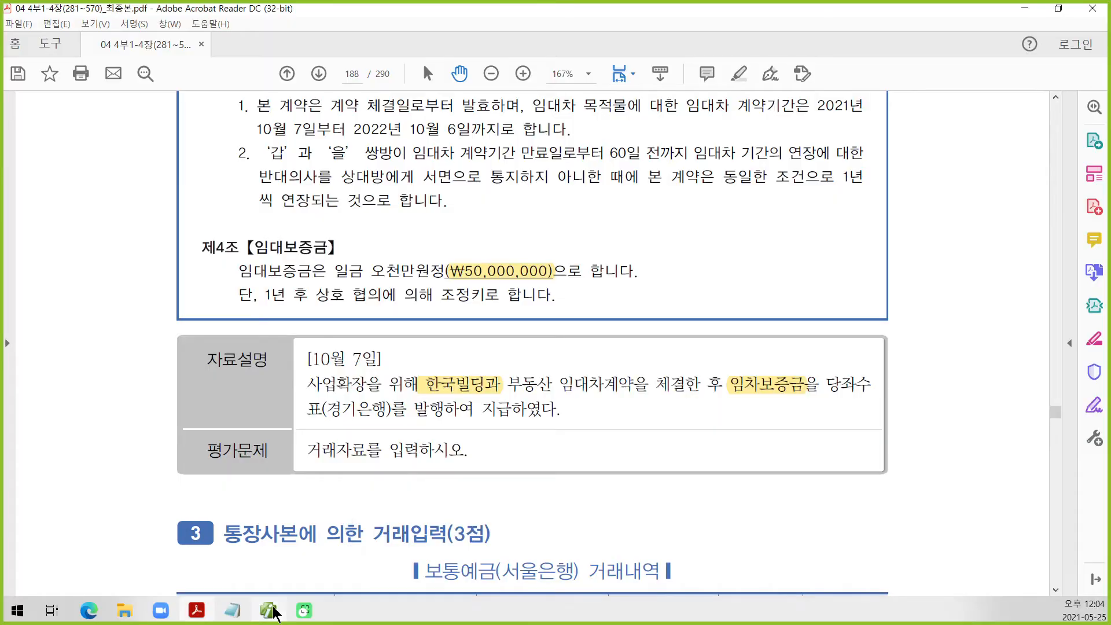
scroll(444, 507, "down", 5)
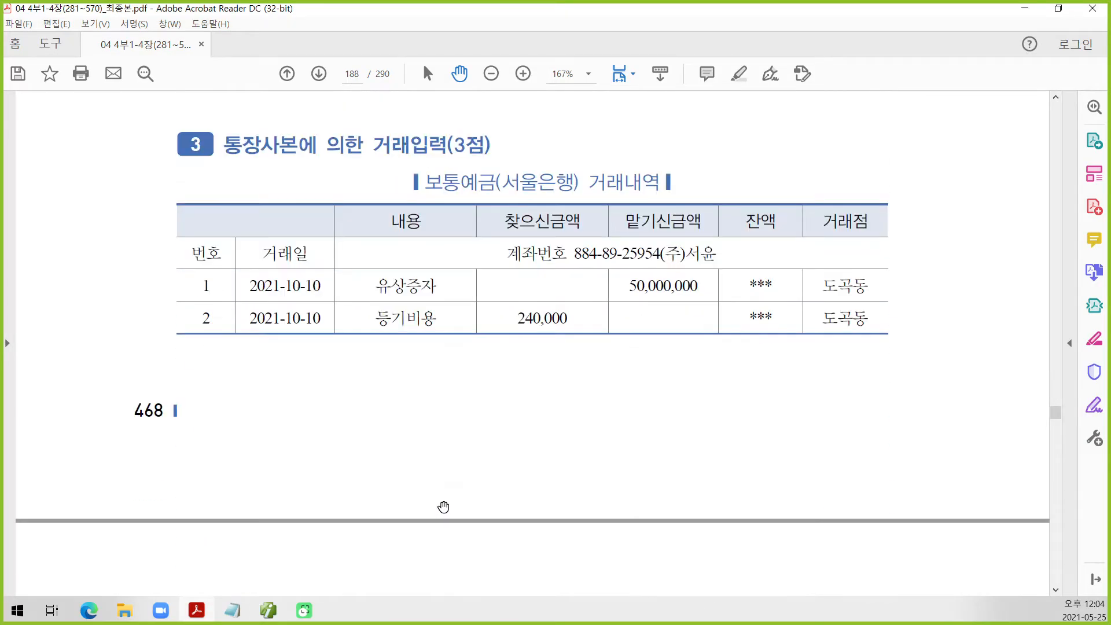
scroll(443, 507, "down", 3)
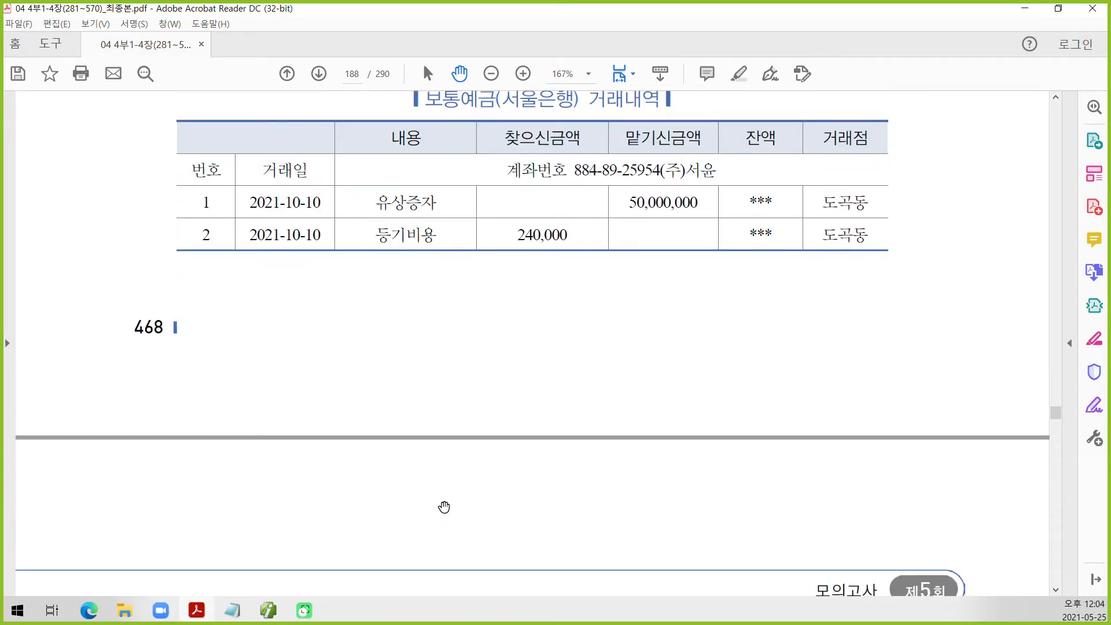
scroll(444, 507, "up", 2)
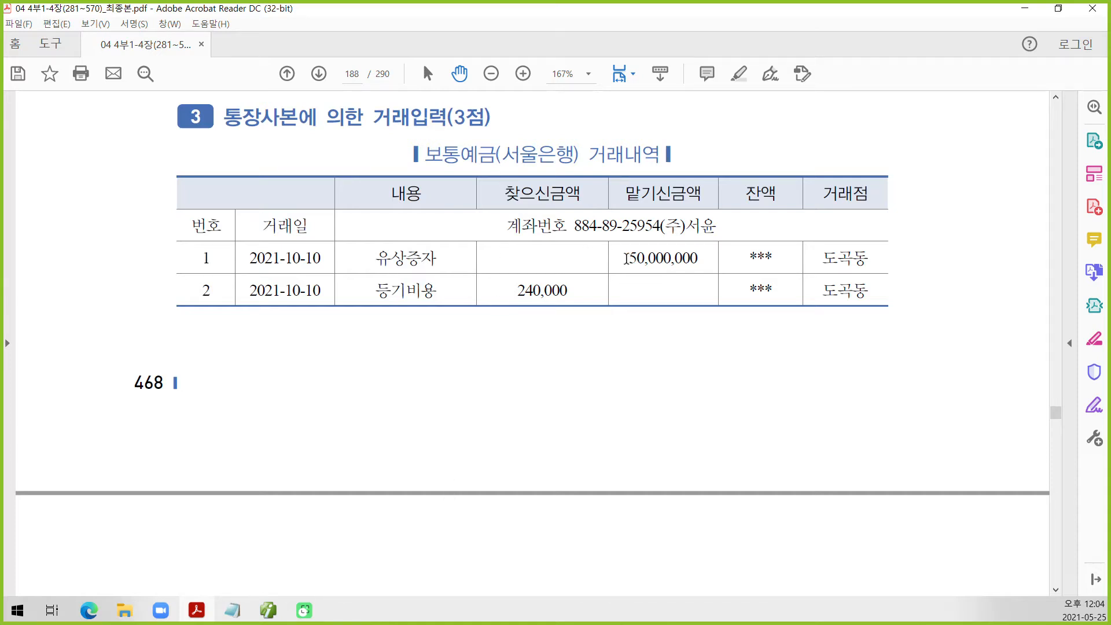
scroll(496, 449, "down", 11)
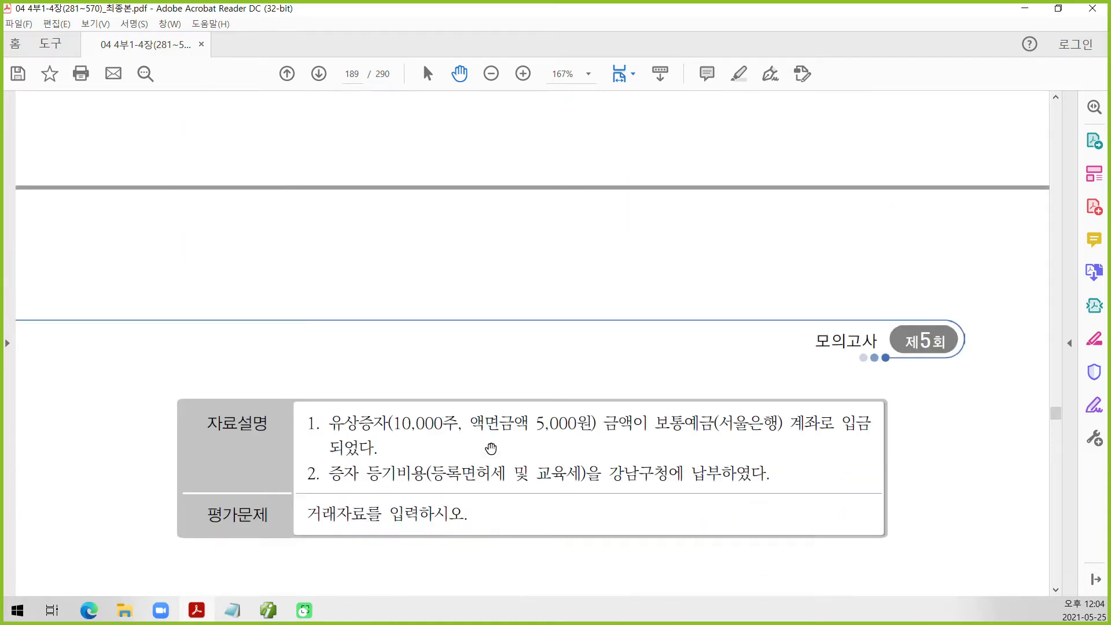
scroll(490, 448, "down", 5)
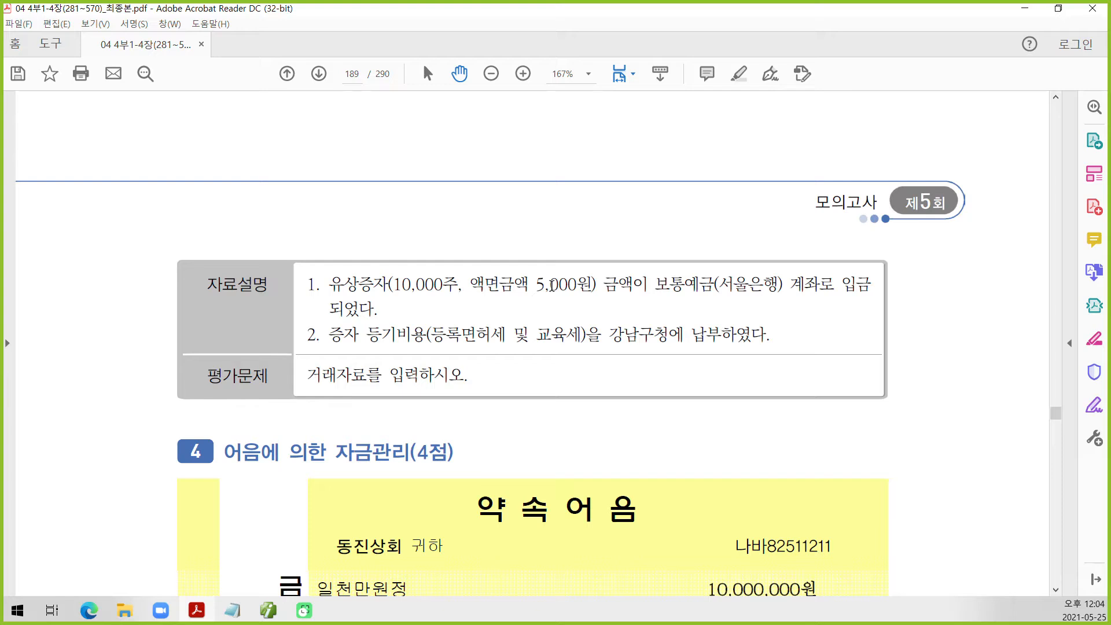
Highlight 10,000주, 액면금액 5,000원 and 등기비용 in question 3's 자료설명.
left_click_drag(596, 285, 393, 285)
right_click(429, 287)
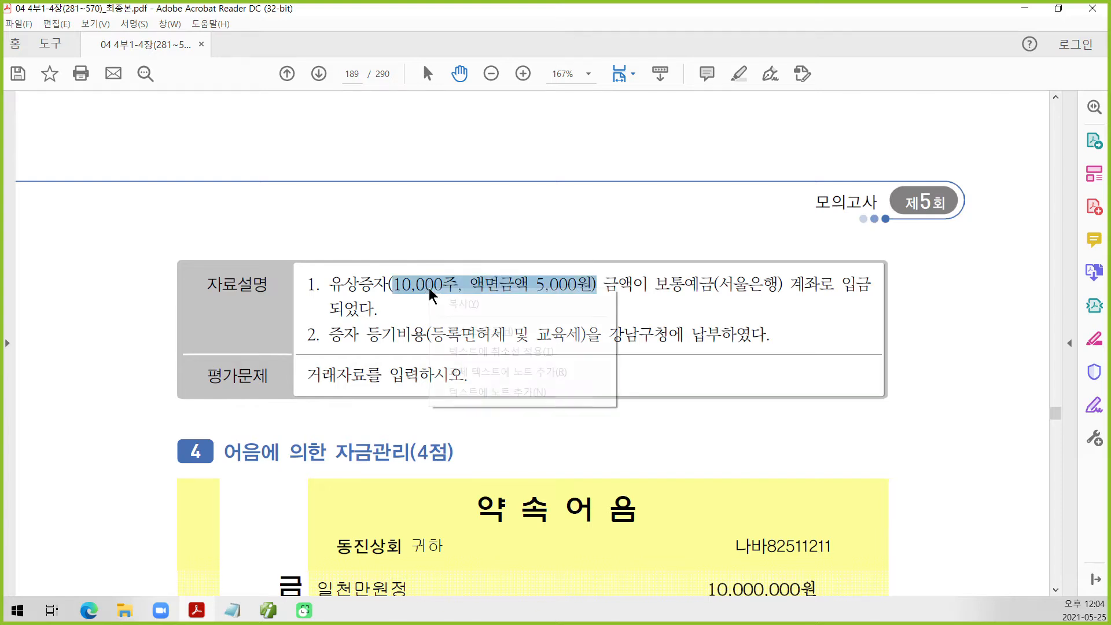
left_click(489, 337)
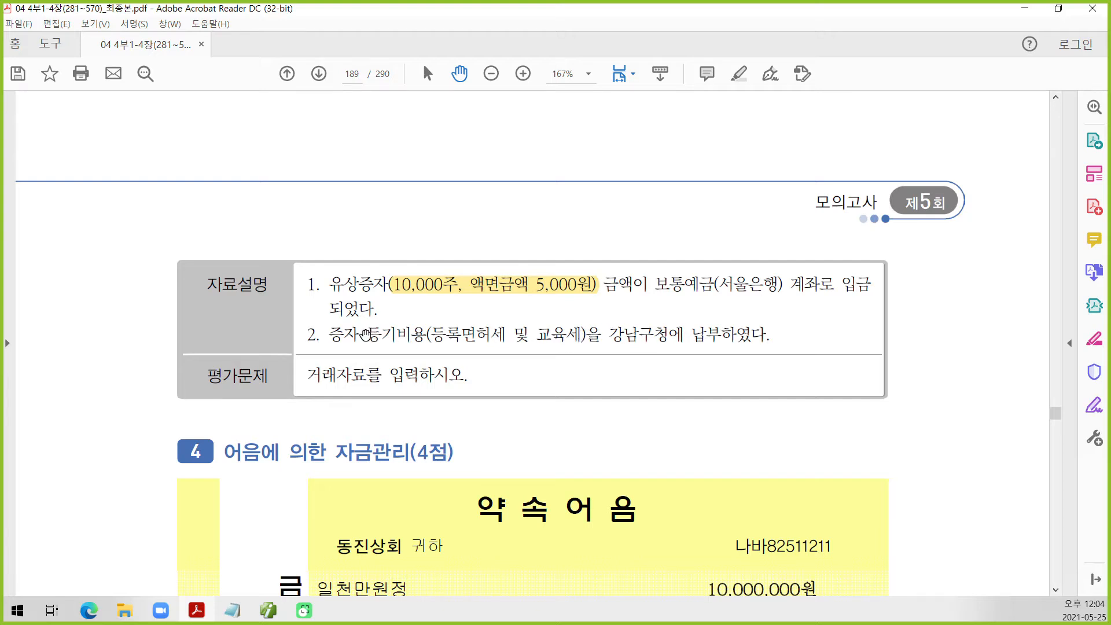
left_click_drag(366, 335, 426, 336)
right_click(418, 336)
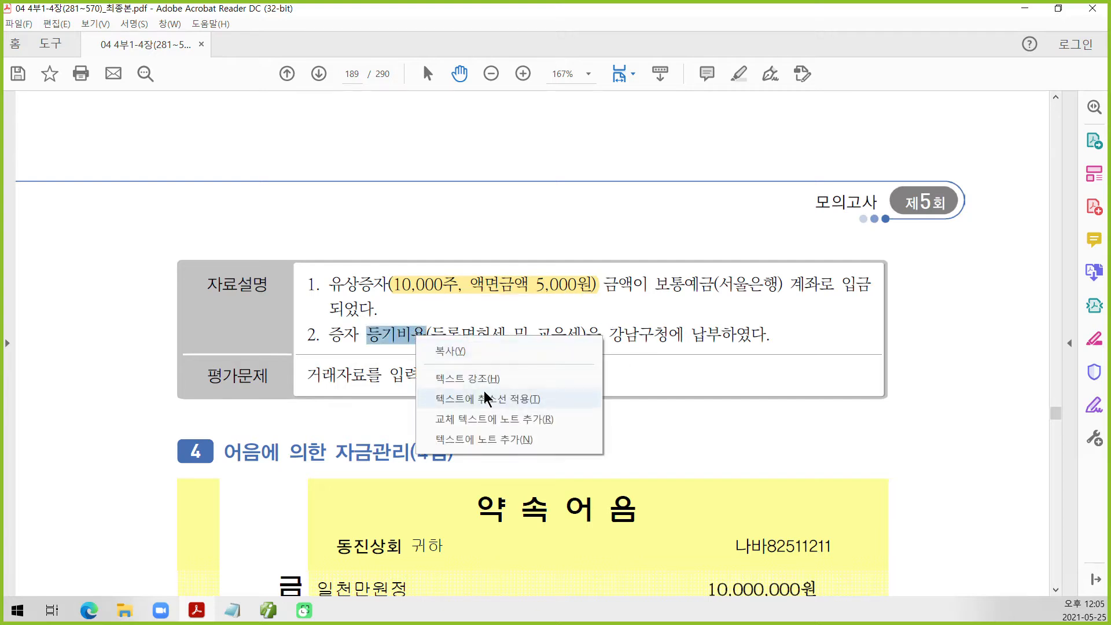
left_click(485, 381)
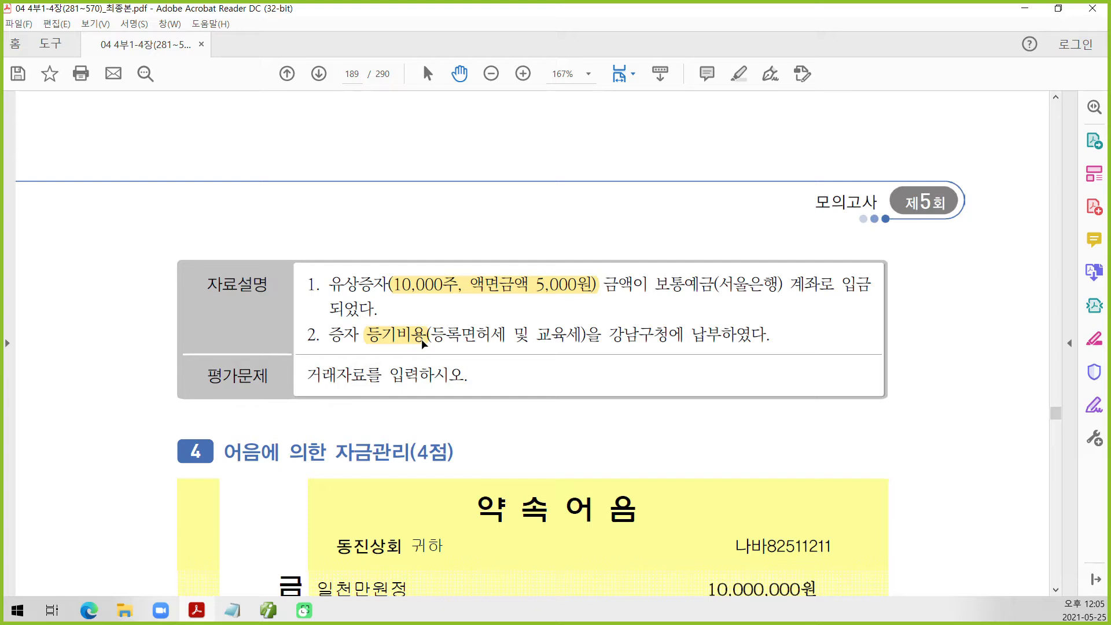
Go back to question 3's 보통예금(서울은행) 거래내역 table to examine the 유상증자 and 등기비용 entries.
scroll(425, 347, "up", 2)
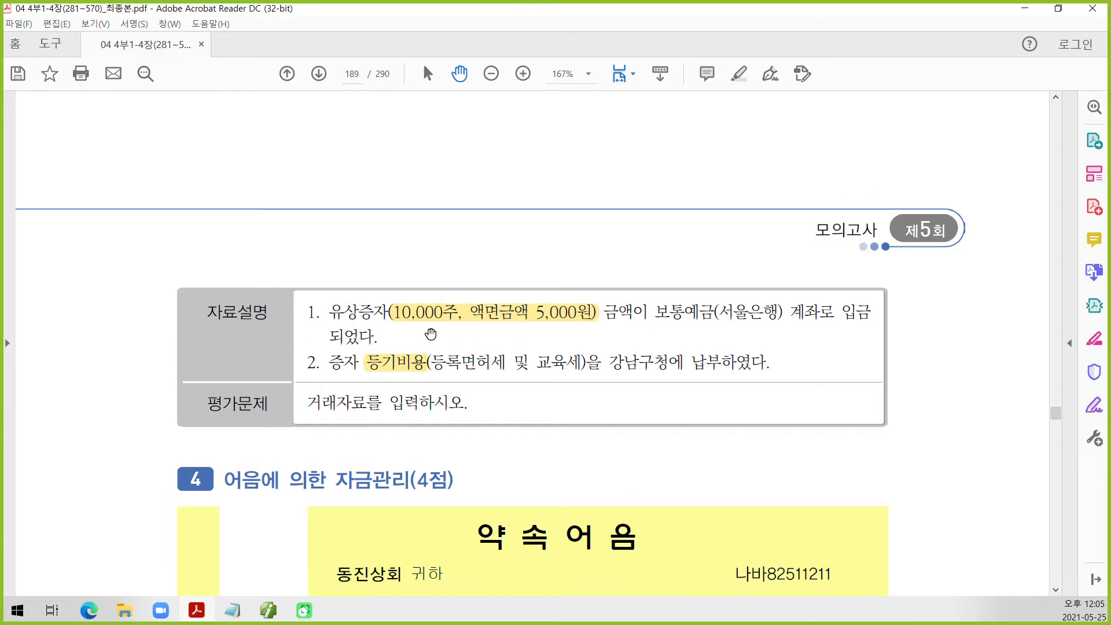
scroll(446, 361, "up", 10)
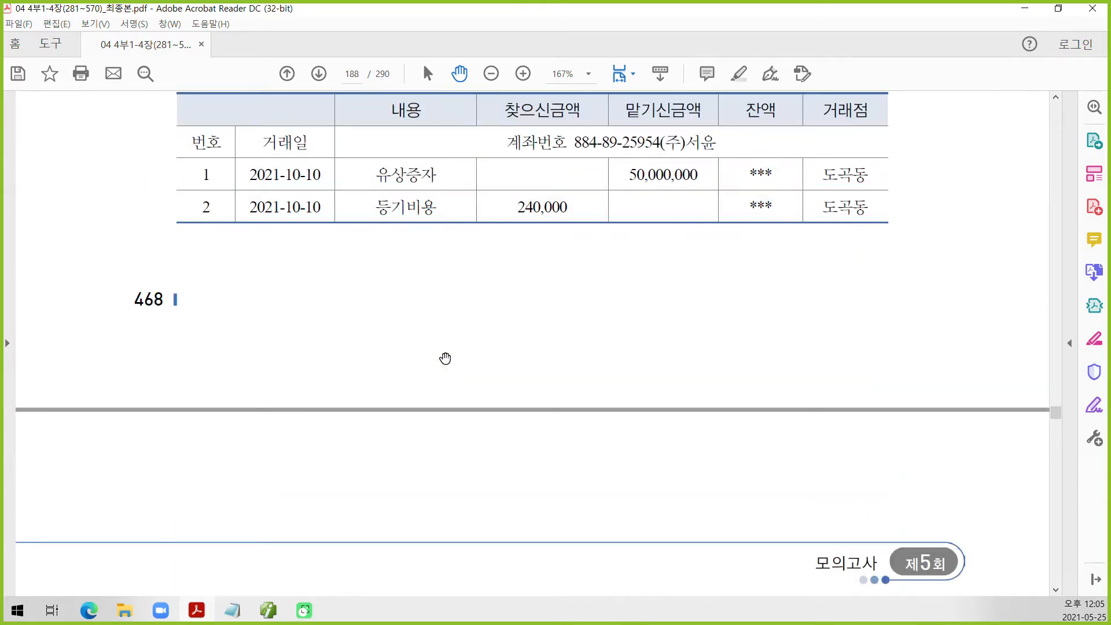
key("ctrl+2")
mouse_move(687, 201)
left_mouse_down()
mouse_move(648, 151)
mouse_move(695, 214)
left_mouse_up()
key("ctrl+2")
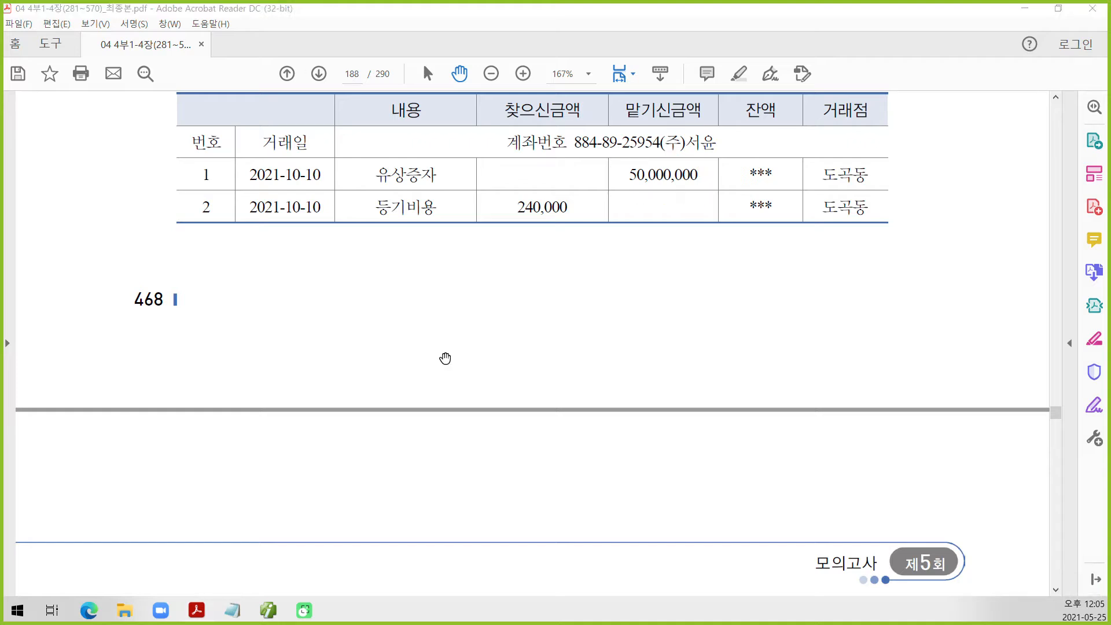
Underline 10,000주, 액면금액 5,000원 and box 등기비용 in question 3's 자료설명, extending a freehand line upward from the box.
scroll(471, 461, "down", 6)
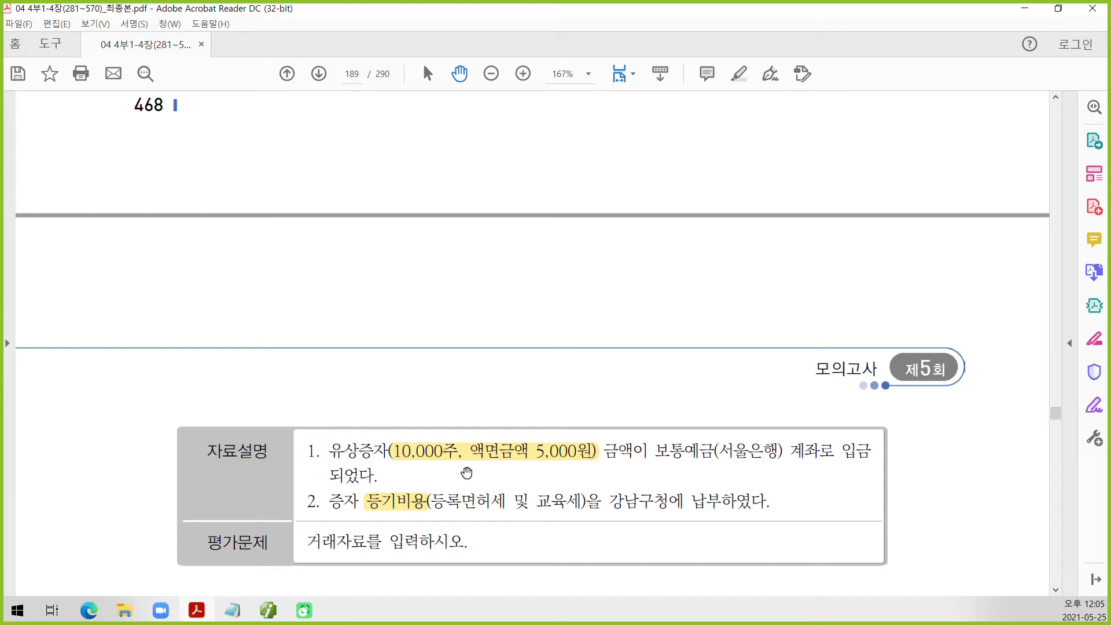
key("ctrl+2")
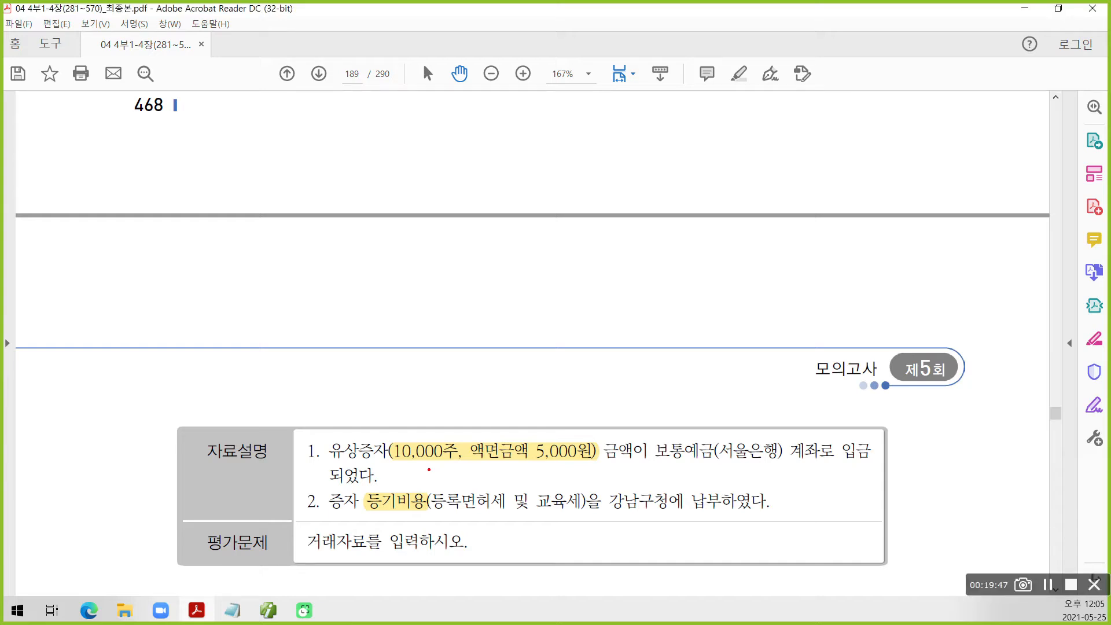
left_click_drag(393, 469, 567, 467)
left_click_drag(360, 484, 437, 514)
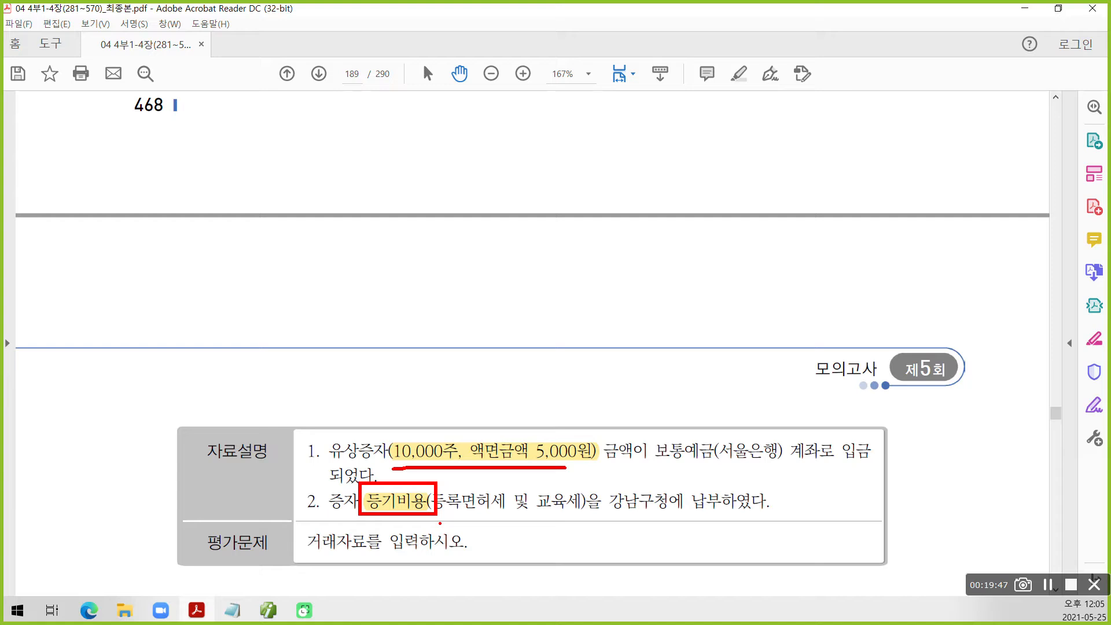
mouse_move(359, 507)
left_mouse_down()
mouse_move(283, 433)
mouse_move(301, 367)
left_mouse_up()
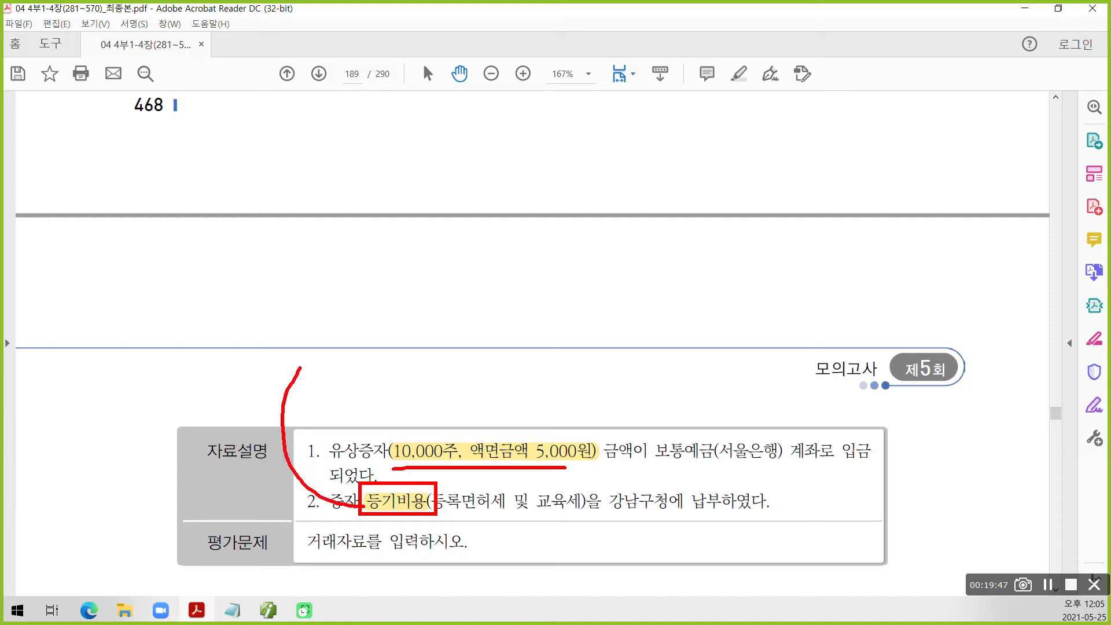
Handwrite 주식할인발행차금 above question 3's 자료설명 at the end of the line drawn from 등기비용.
left_click_drag(320, 311, 336, 360)
mouse_move(351, 310)
left_mouse_down()
mouse_move(377, 326)
mouse_move(334, 382)
mouse_move(379, 392)
left_mouse_up()
left_click_drag(410, 295, 402, 340)
left_click_drag(408, 319, 429, 331)
left_click_drag(421, 264, 438, 316)
left_click_drag(417, 361, 450, 369)
left_click_drag(452, 261, 470, 273)
mouse_move(452, 310)
left_mouse_down()
mouse_move(480, 289)
mouse_move(478, 299)
left_mouse_up()
left_click_drag(494, 250, 512, 300)
left_click_drag(509, 265, 532, 251)
mouse_move(491, 319)
left_mouse_down()
mouse_move(509, 344)
mouse_move(532, 343)
left_mouse_up()
mouse_move(557, 265)
left_mouse_down()
mouse_move(544, 289)
mouse_move(570, 272)
left_mouse_up()
left_click_drag(582, 226, 609, 305)
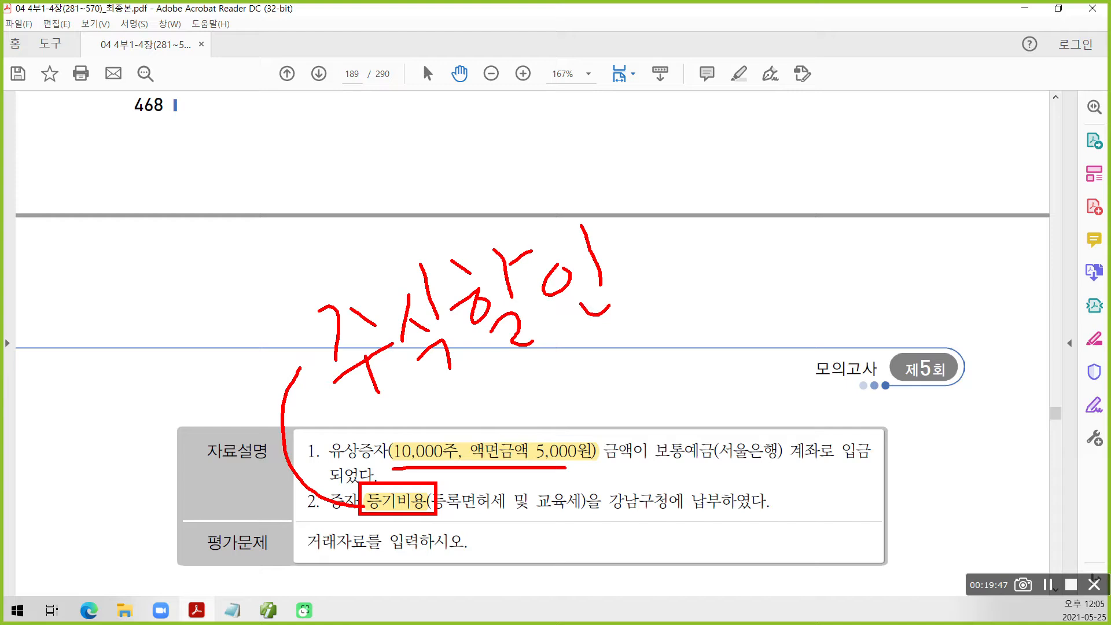
left_click_drag(618, 212, 632, 243)
mouse_move(647, 186)
left_mouse_down()
mouse_move(662, 234)
mouse_move(653, 221)
left_mouse_up()
mouse_move(678, 175)
left_mouse_down()
mouse_move(695, 230)
mouse_move(724, 184)
left_mouse_up()
mouse_move(683, 265)
left_mouse_down()
mouse_move(717, 252)
mouse_move(743, 259)
left_mouse_up()
left_click_drag(738, 146, 780, 184)
left_click_drag(788, 211, 785, 214)
left_click_drag(794, 168, 808, 213)
left_click_drag(815, 167, 834, 229)
left_click_drag(833, 231, 846, 235)
left_click_drag(856, 134, 873, 142)
mouse_move(858, 138)
left_mouse_down()
mouse_move(863, 179)
mouse_move(891, 204)
left_mouse_up()
left_click_drag(888, 197, 912, 203)
left_click_drag(900, 115, 929, 223)
left_click_drag(915, 185, 949, 170)
left_click_drag(947, 104, 1002, 123)
left_click_drag(986, 173, 1022, 200)
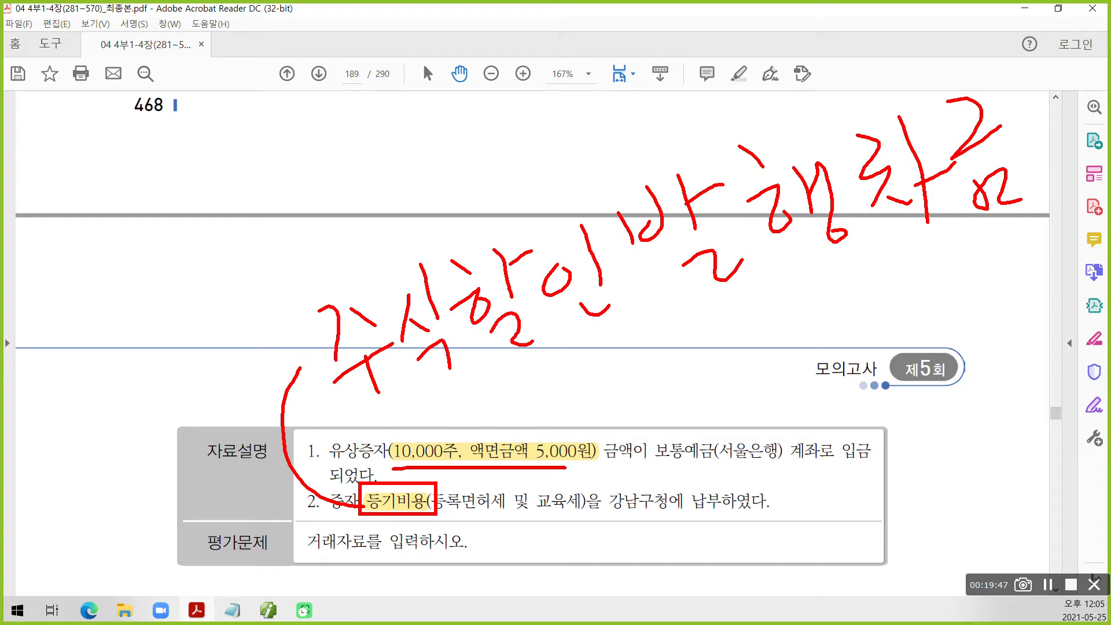
Circle 10,000주, 액면금액 5,000원 and handwrite 자본금 beside it, and clear all the freehand annotations.
mouse_move(415, 478)
left_mouse_down()
mouse_move(472, 411)
mouse_move(491, 484)
mouse_move(386, 478)
left_mouse_up()
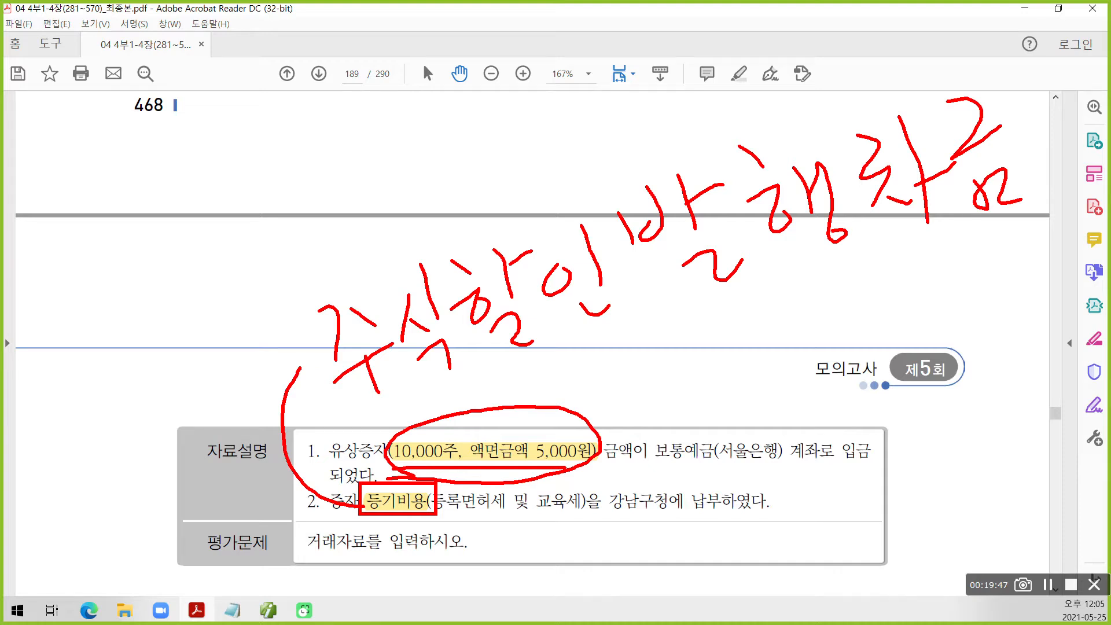
mouse_move(644, 376)
left_mouse_down()
mouse_move(673, 361)
mouse_move(654, 412)
left_mouse_up()
left_click_drag(665, 388, 703, 407)
left_click_drag(700, 333, 733, 431)
mouse_move(716, 395)
left_mouse_down()
mouse_move(756, 367)
mouse_move(762, 330)
left_mouse_up()
left_click_drag(770, 299, 812, 346)
left_click_drag(784, 392, 832, 360)
left_click_drag(828, 296, 886, 315)
left_click_drag(851, 364, 867, 391)
mouse_move(858, 355)
left_mouse_down()
mouse_move(924, 373)
mouse_move(945, 360)
left_mouse_up()
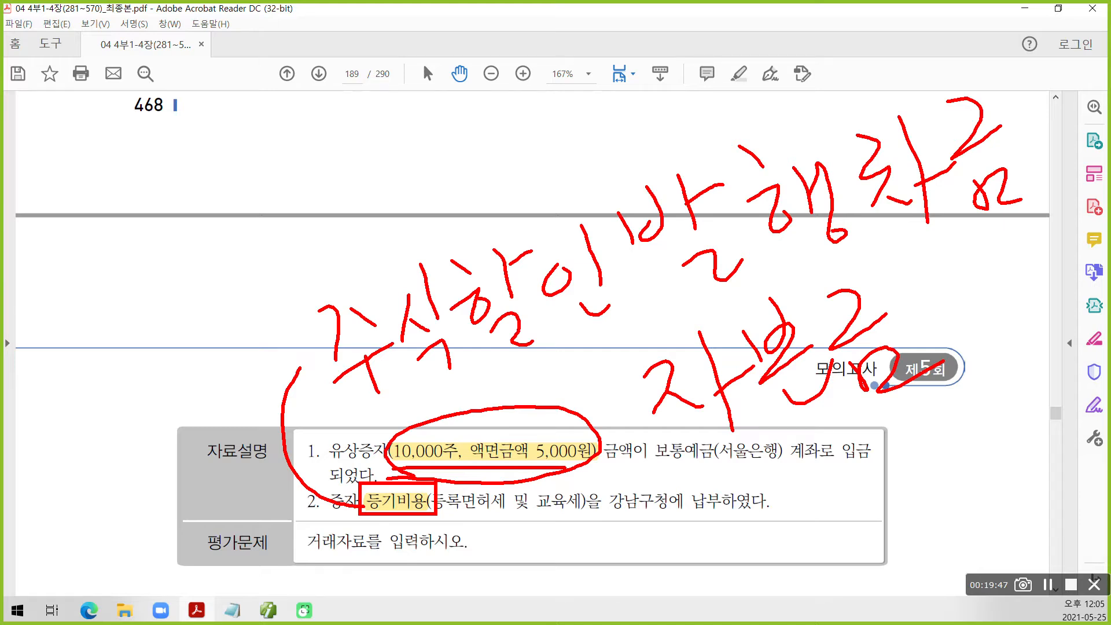
key("Escape")
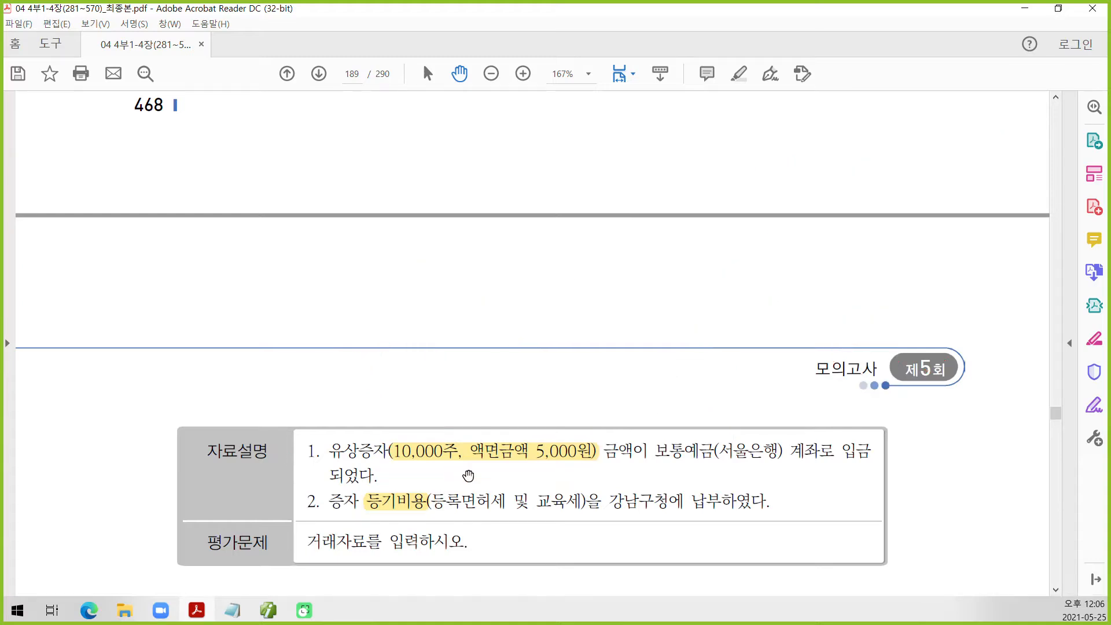
Switch to the accounting program's 일반전표입력 and set the voucher date to 10월 10일.
left_click(267, 610)
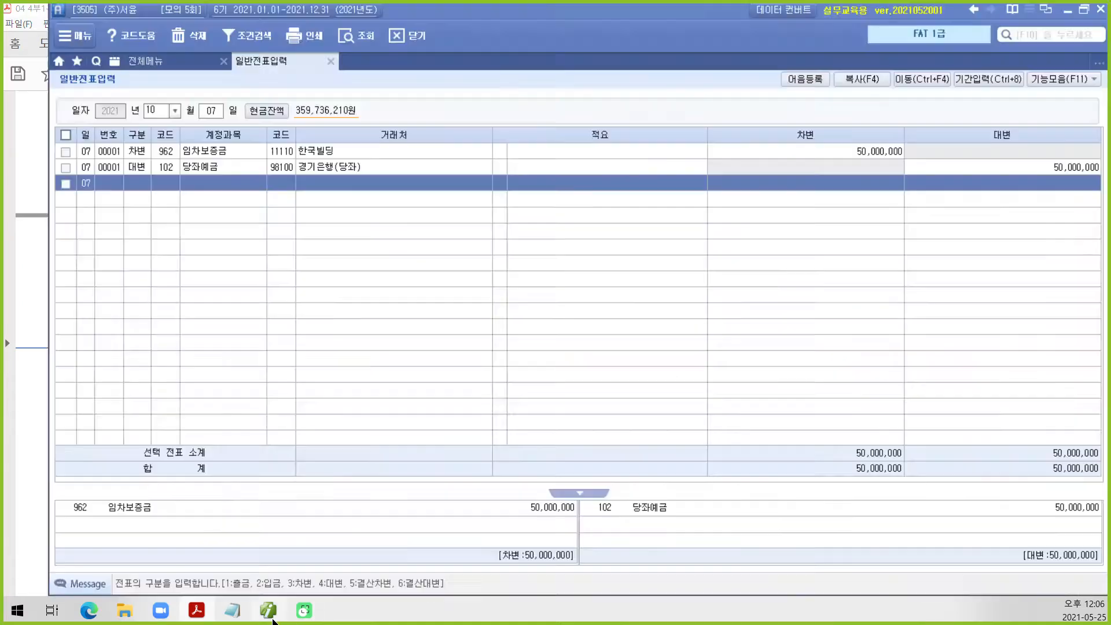
left_click(211, 112)
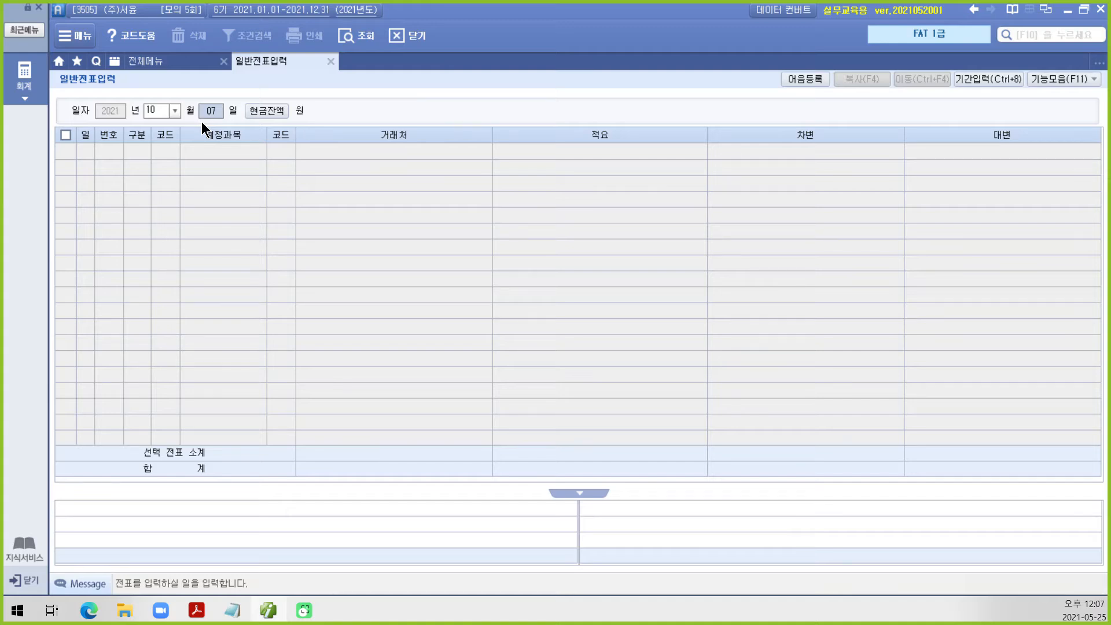
type("10")
key("Return")
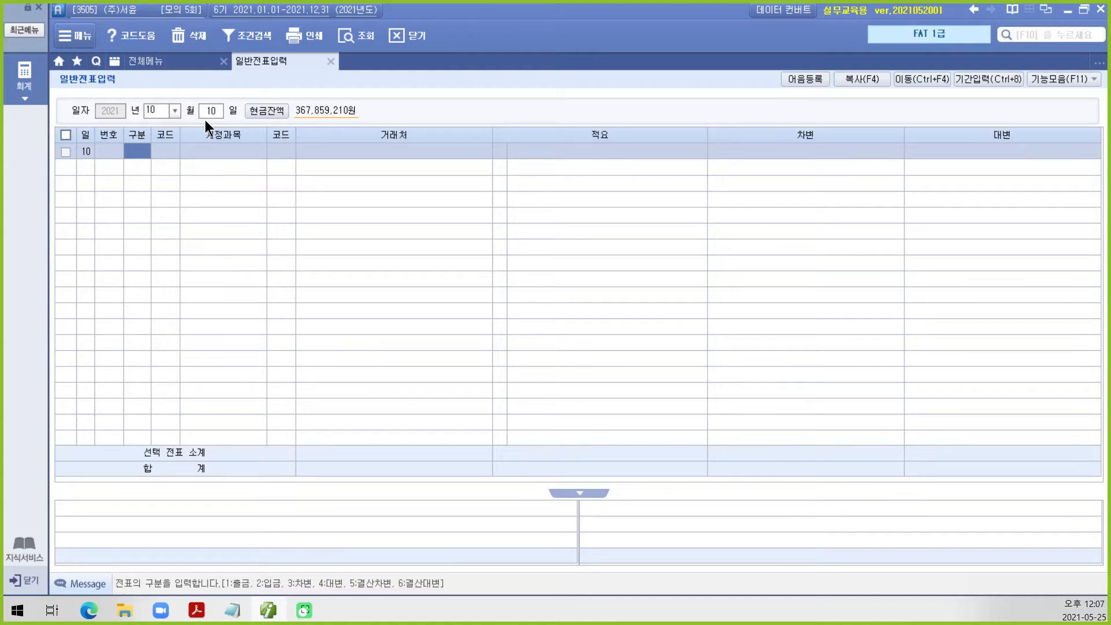
Enter a 차변 line for account 103 보통예금 with 거래처 98000 서울은행, no 적요, and an amount of 50,000,000.
type("3")
key("Return")
type("10")
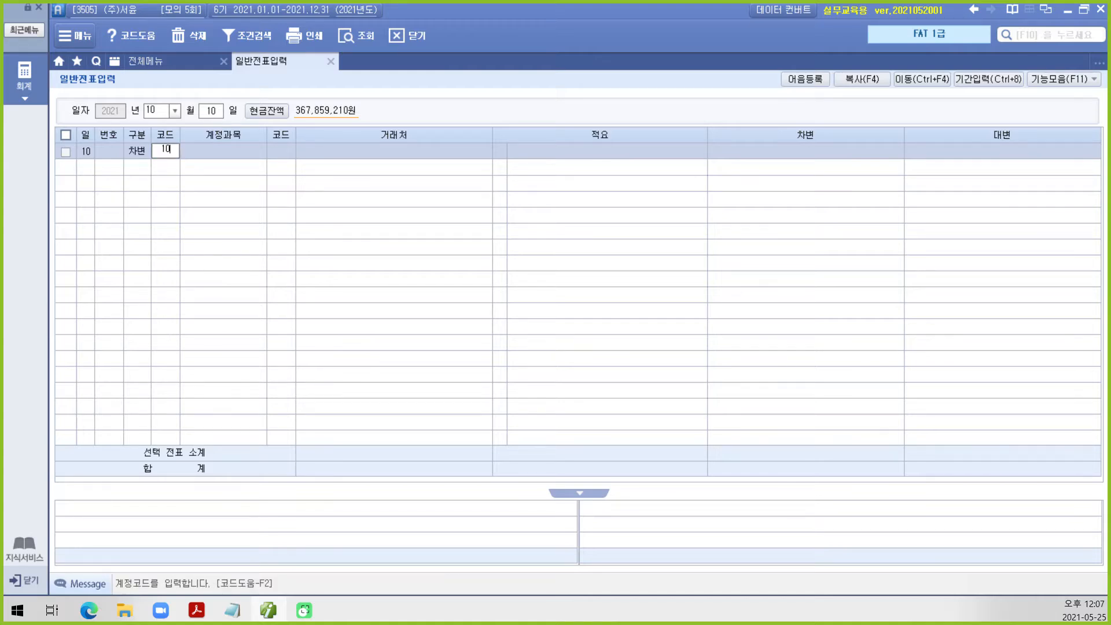
type("3")
key("Return")
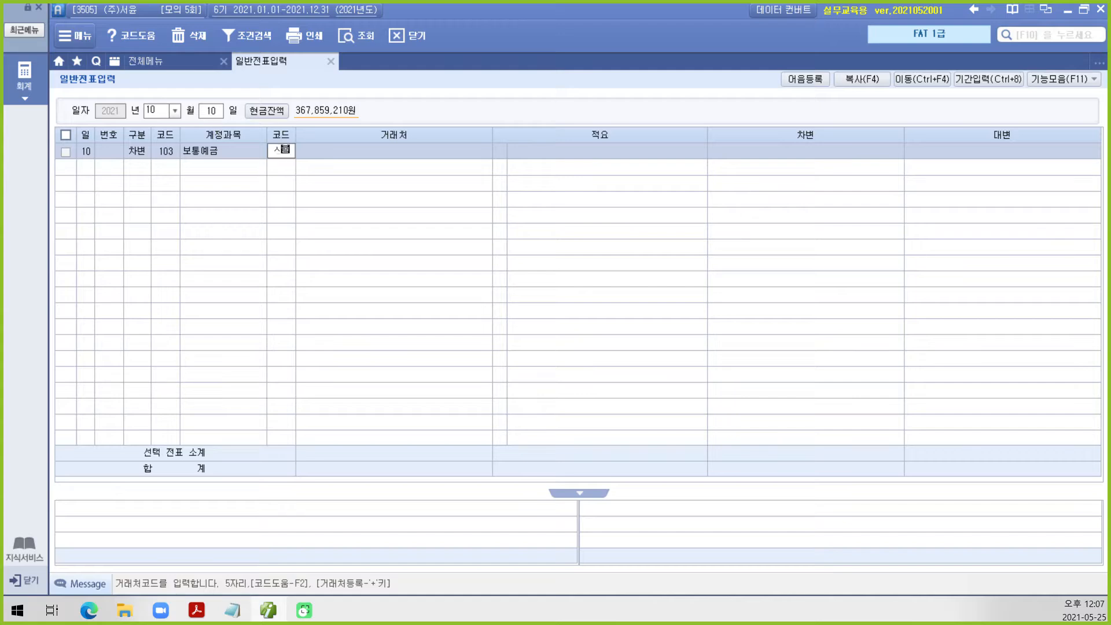
key("Return")
key("shift+Tab")
type("서울")
key("Return")
key("Down")
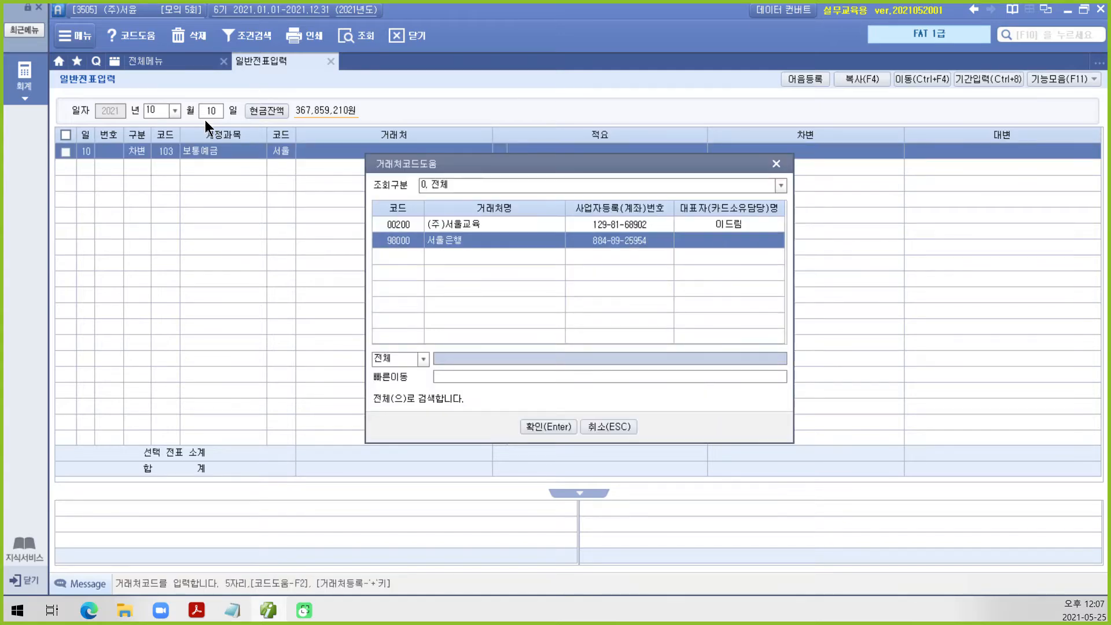
key("Return")
key("Return")
type("50000000")
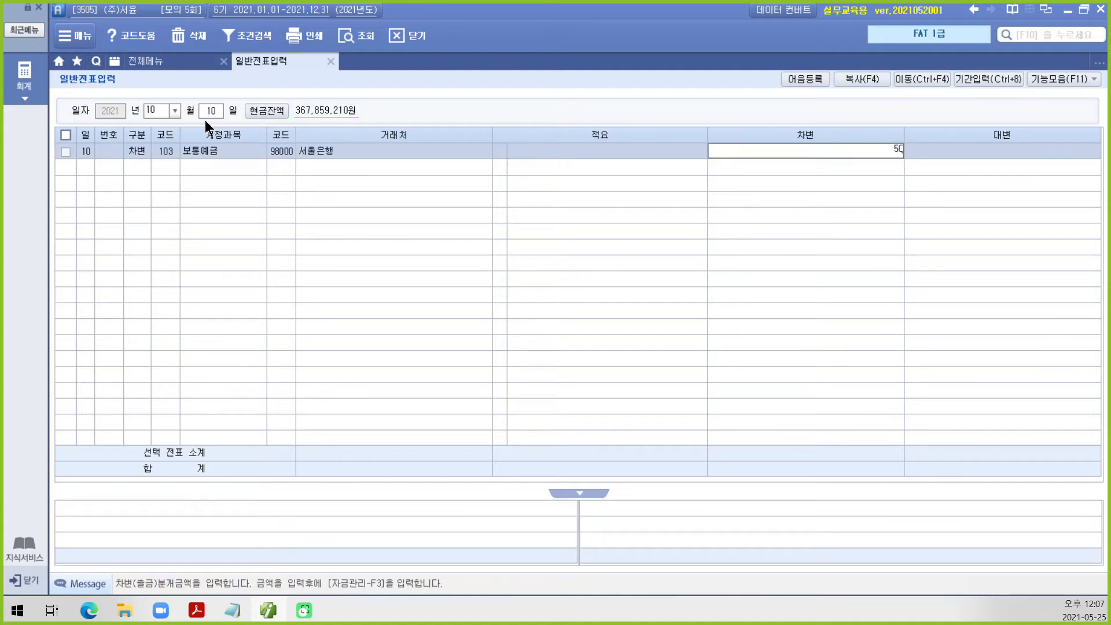
key("Return")
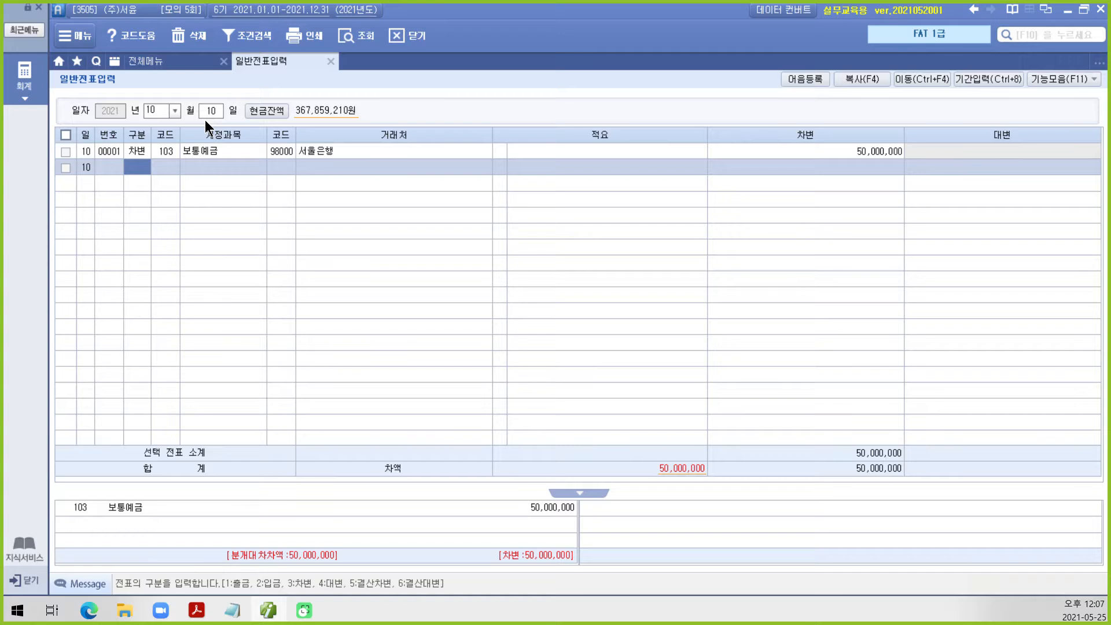
Enter a 대변 line for account 103 보통예금 with 거래처 98000 서울은행, no 적요, and an amount of 240,000.
type("4")
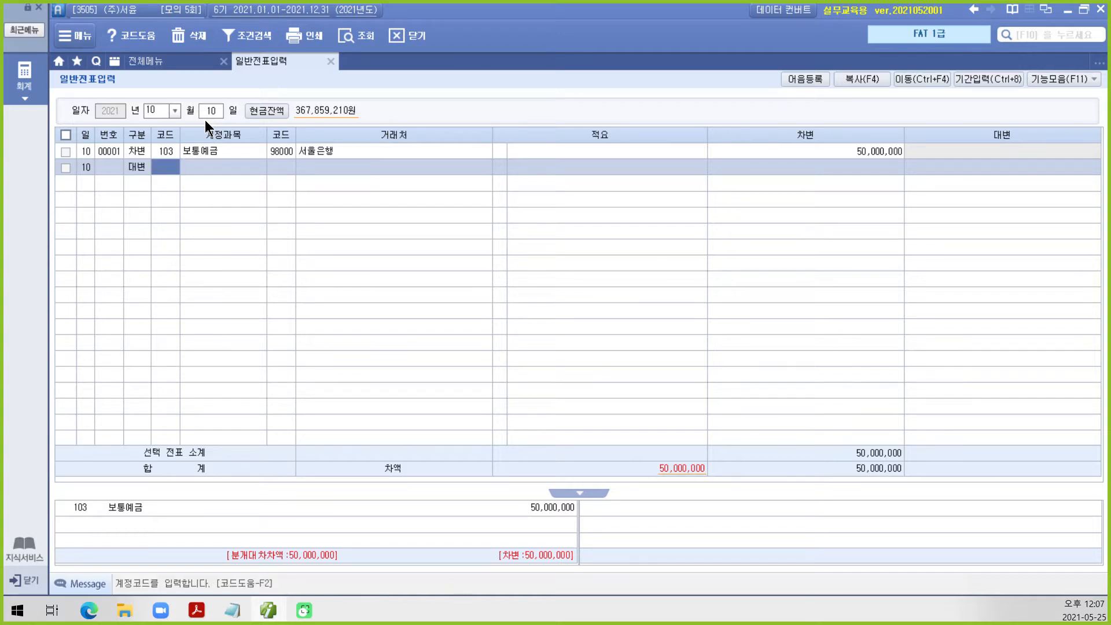
type("103")
key("Return")
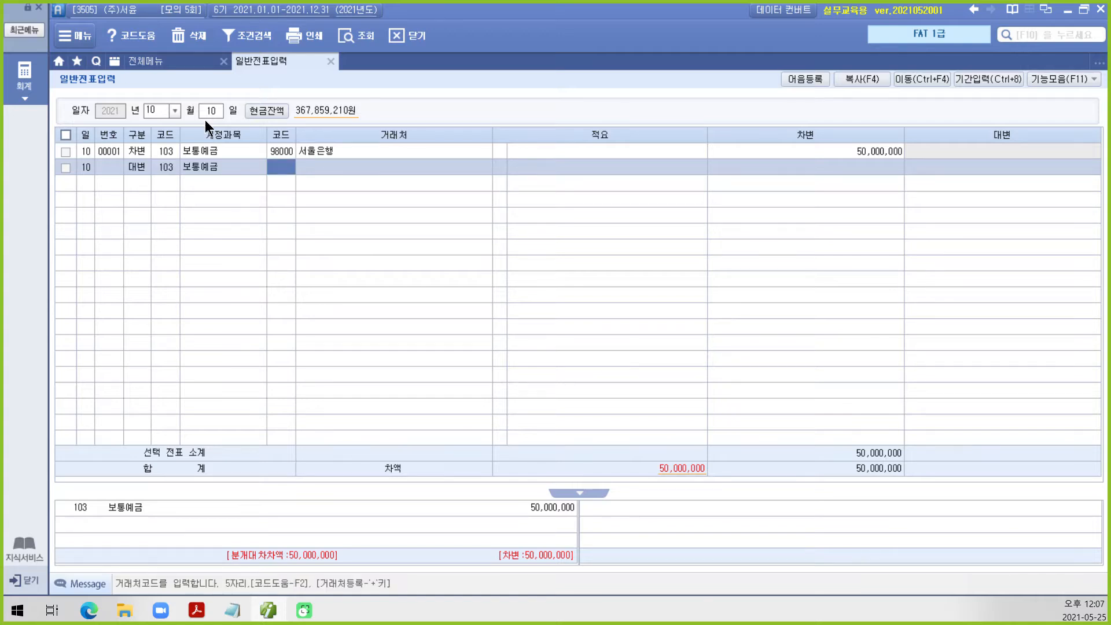
type("98000")
key("Return")
key("Return")
key("Return")
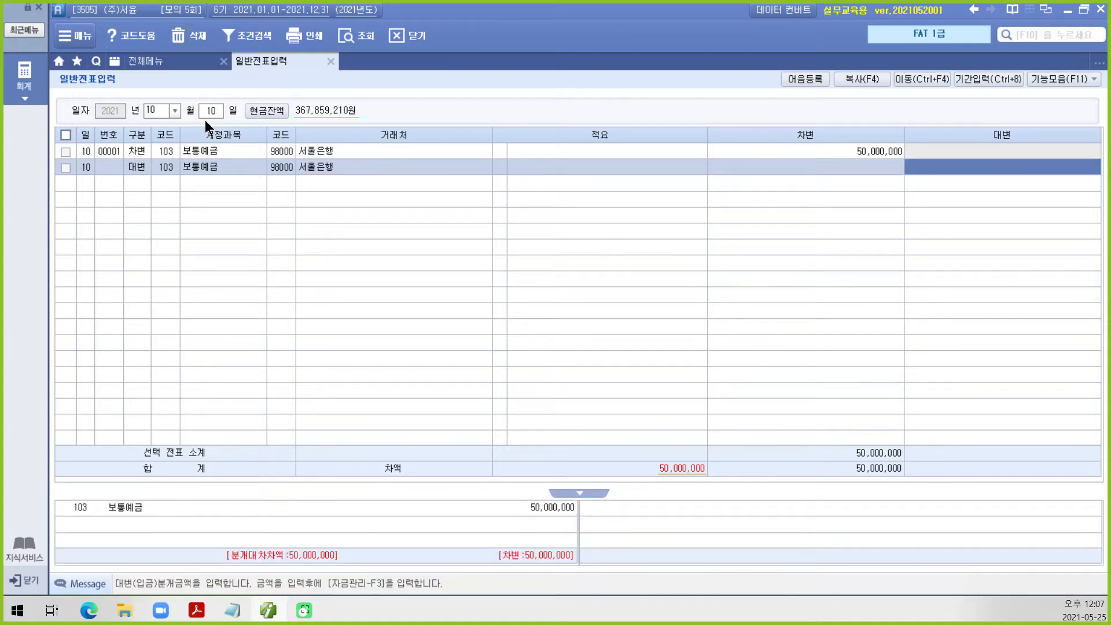
type("240000")
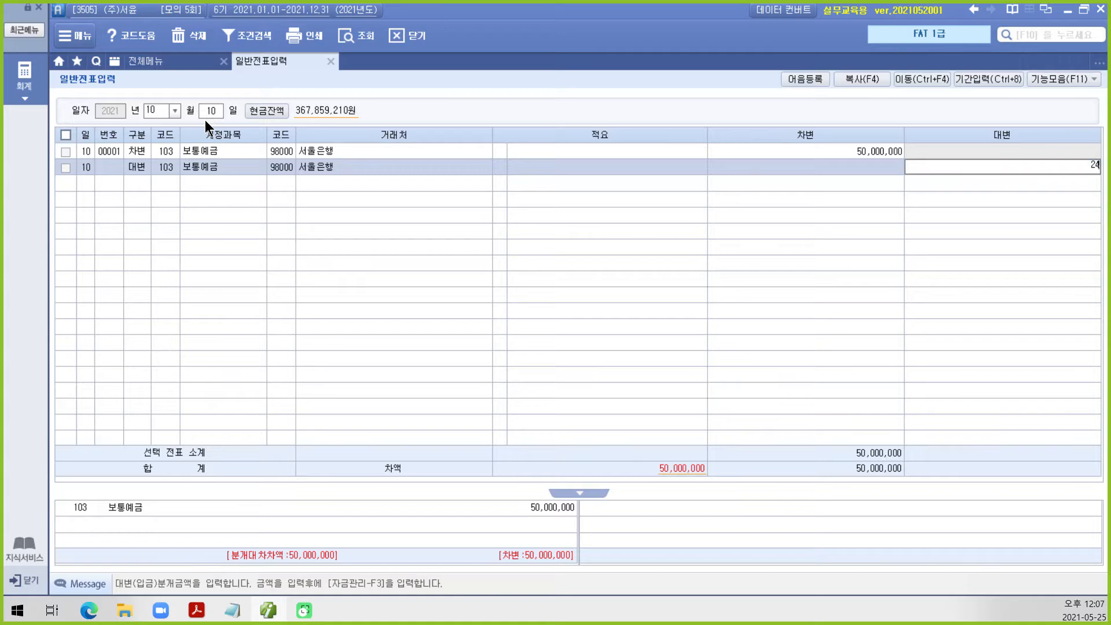
key("Return")
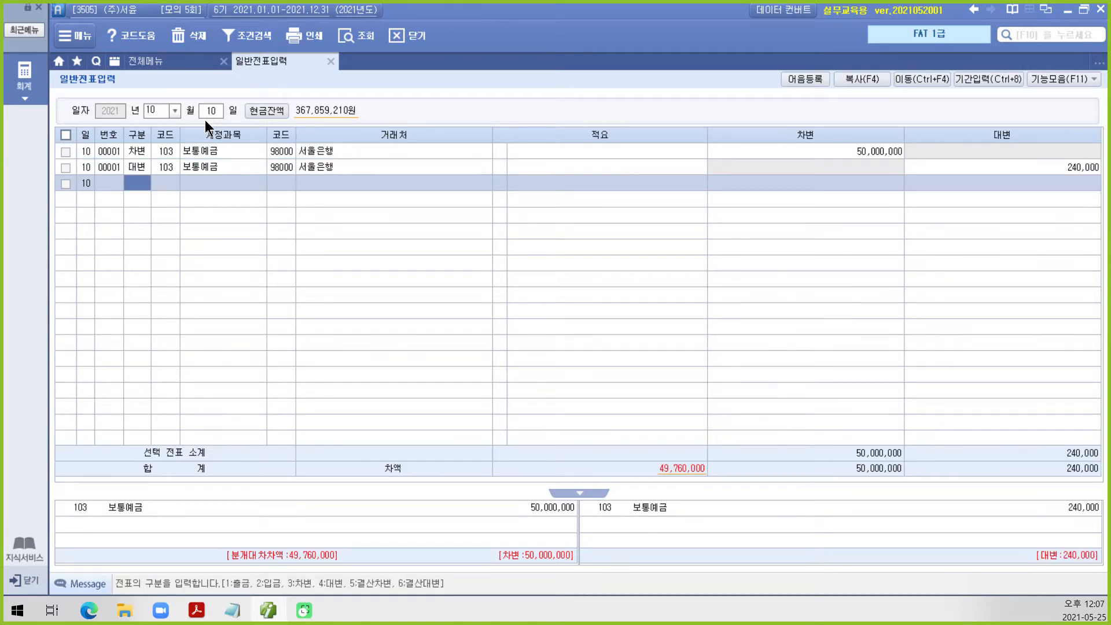
Enter a 대변 line for account 331 자본금 with no 거래처 or 적요 and an amount of 50,000,000.
type("4")
key("Return")
type("지")
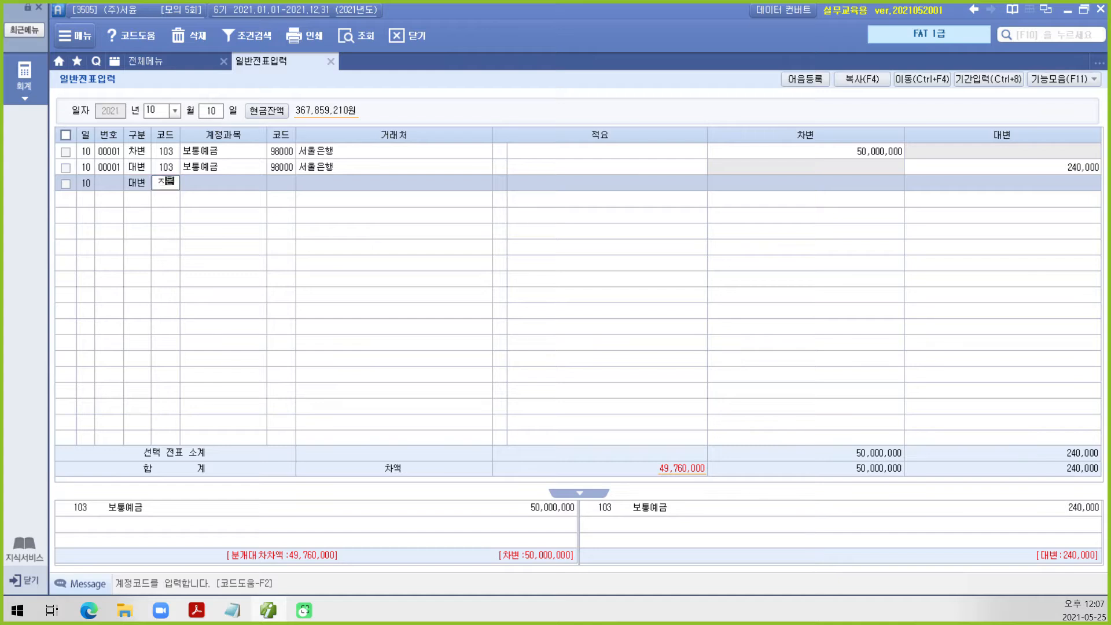
type("본")
key("Return")
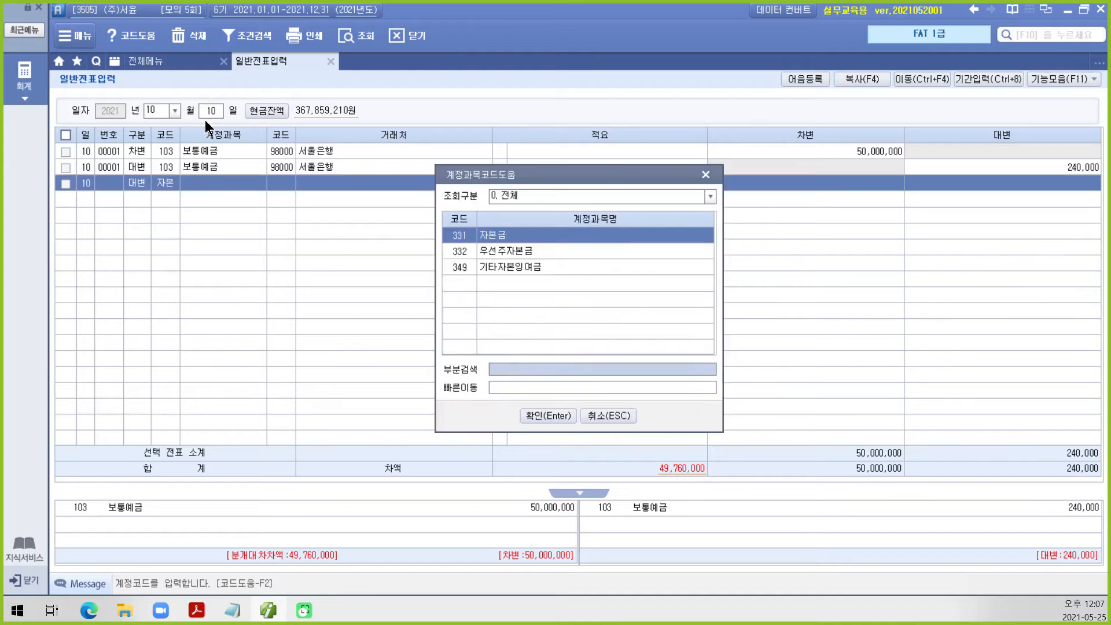
key("Return")
key("Return")
key("Return")
key("Return")
type("50000000")
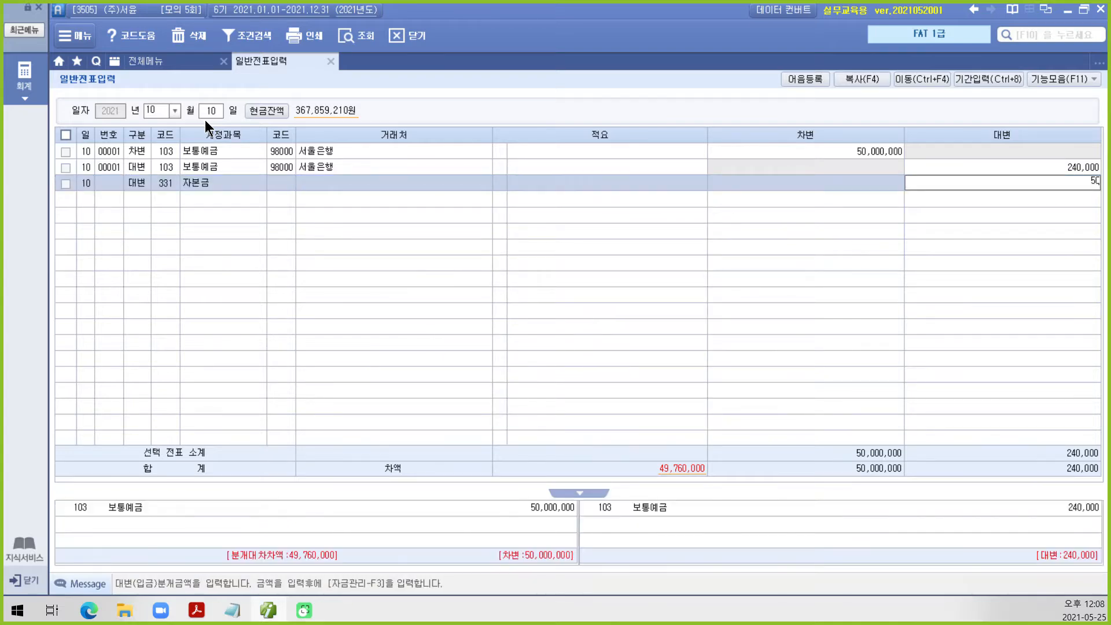
key("Return")
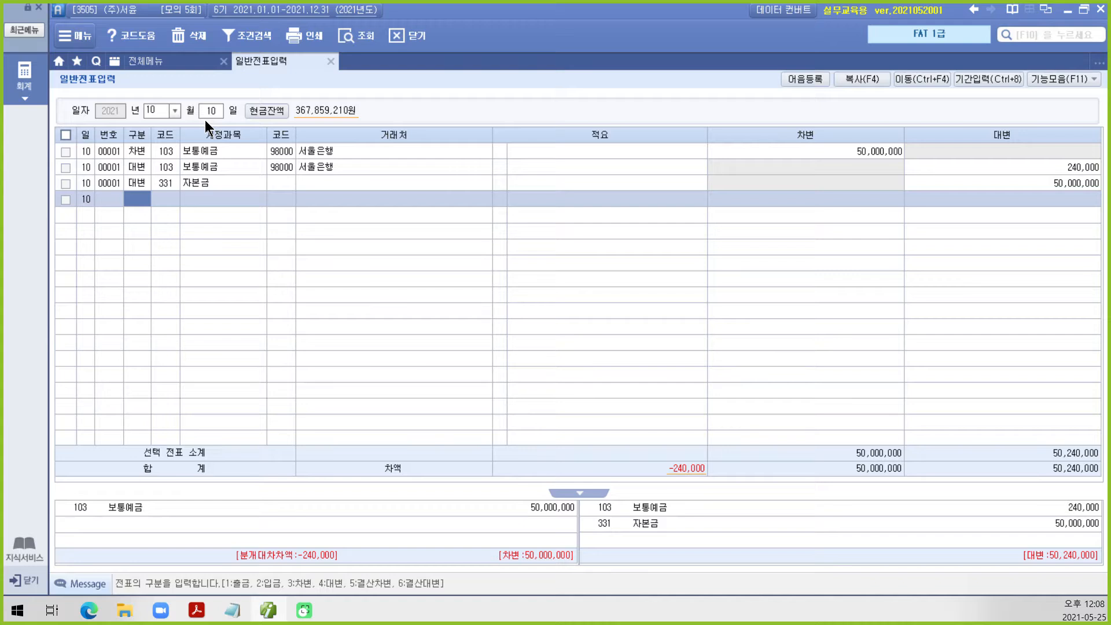
Enter a 차변 line for account 381 주식할인발행차금 with no 거래처 or 적요 and an amount of 240,000.
type("3")
key("Return")
type("주ㅅ")
key("BackSpace")
key("BackSpace")
type("주식")
key("Return")
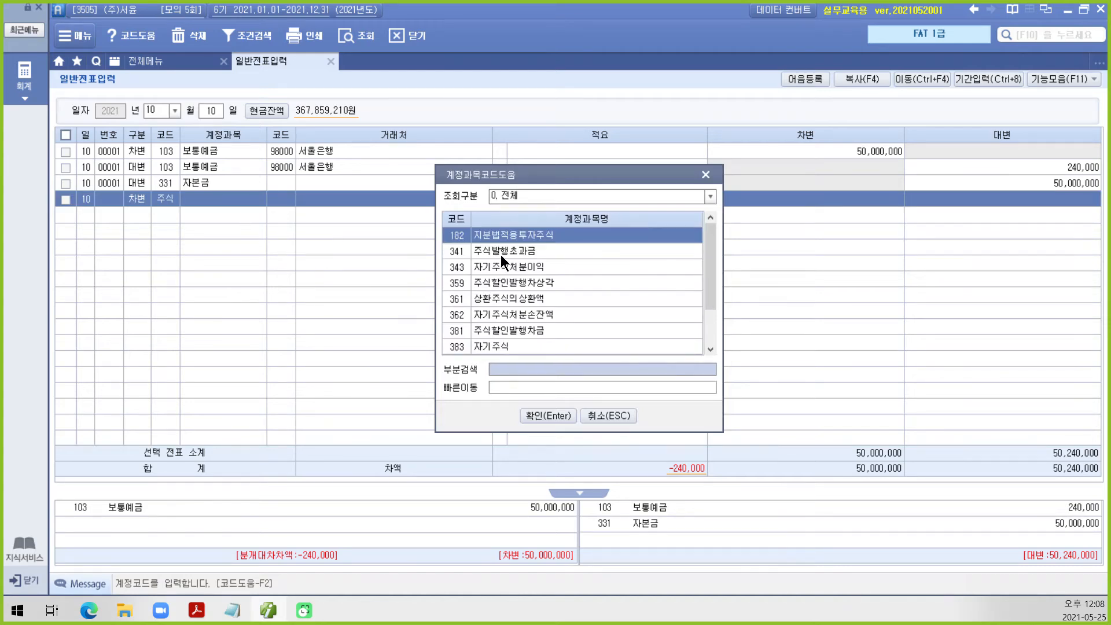
left_click(504, 331)
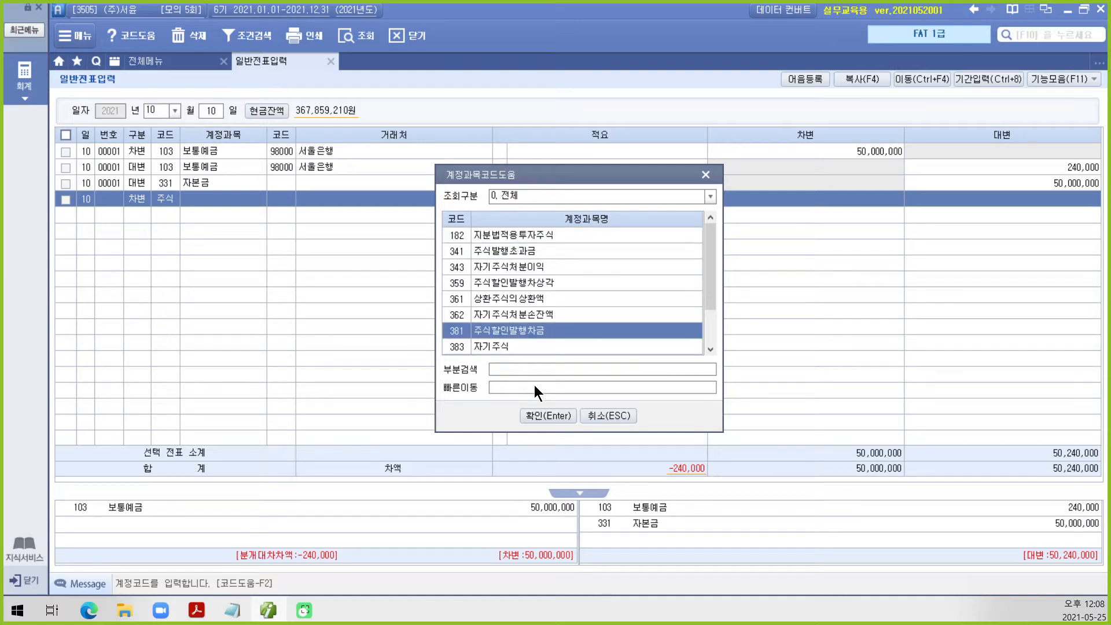
left_click(540, 416)
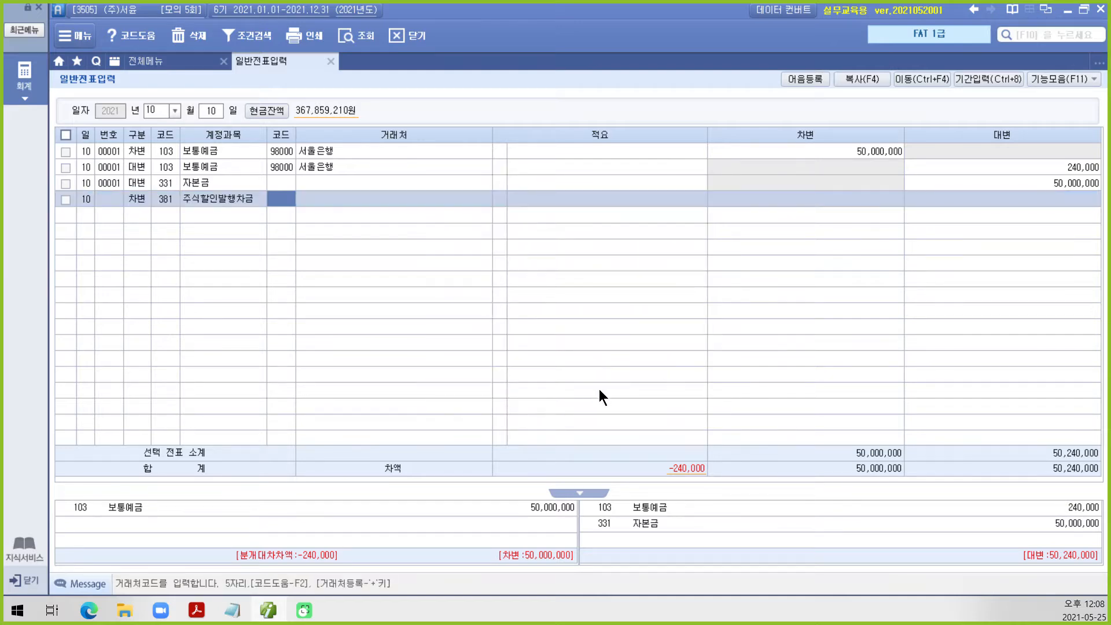
key("Return")
key("Return")
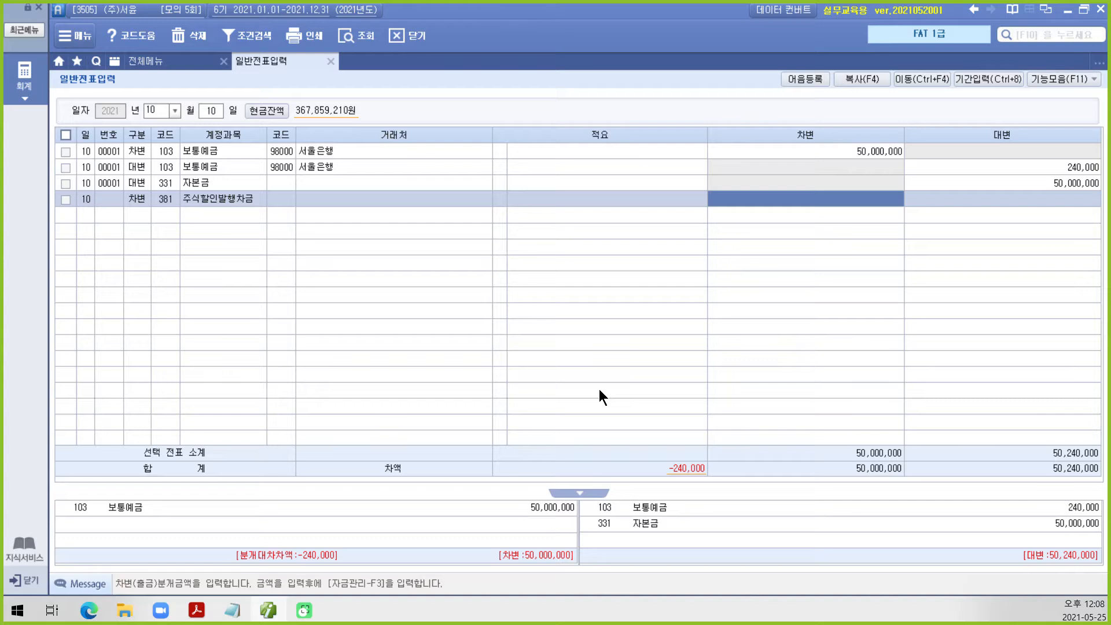
type("2400000")
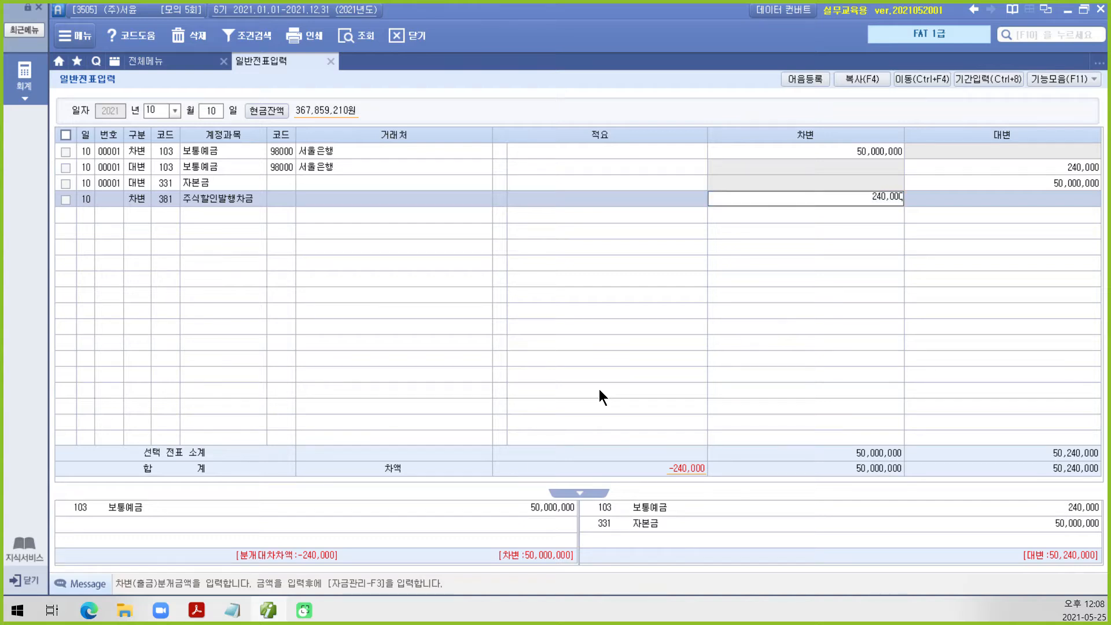
key("Return")
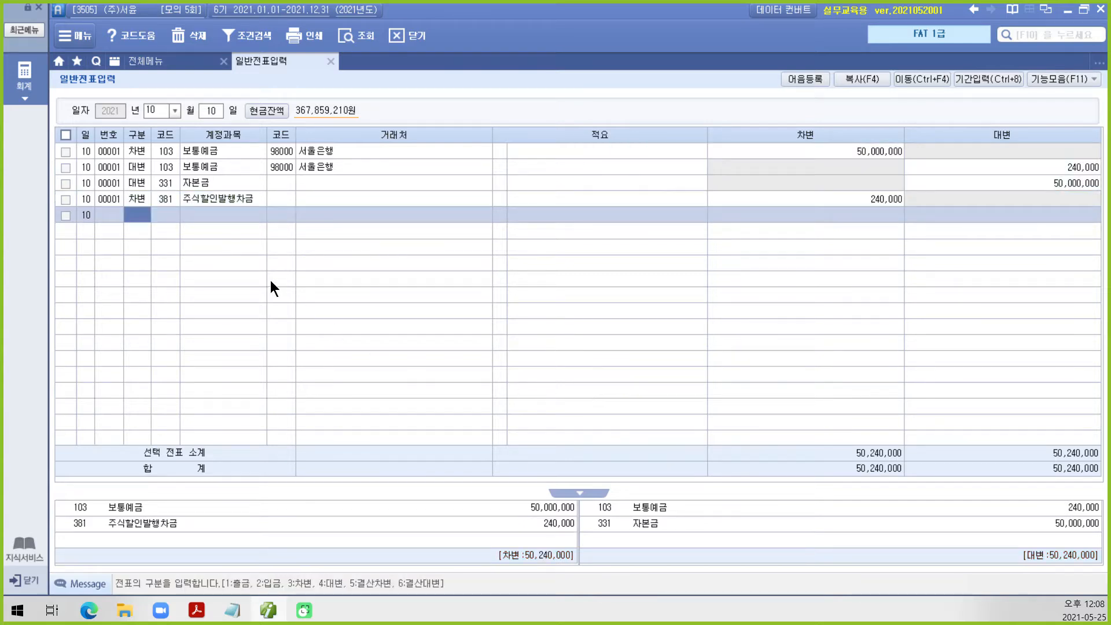
Delete the 240,000 대변 line for 103 보통예금 from the 10월 10일 voucher after viewing the checked data.
left_click(210, 186)
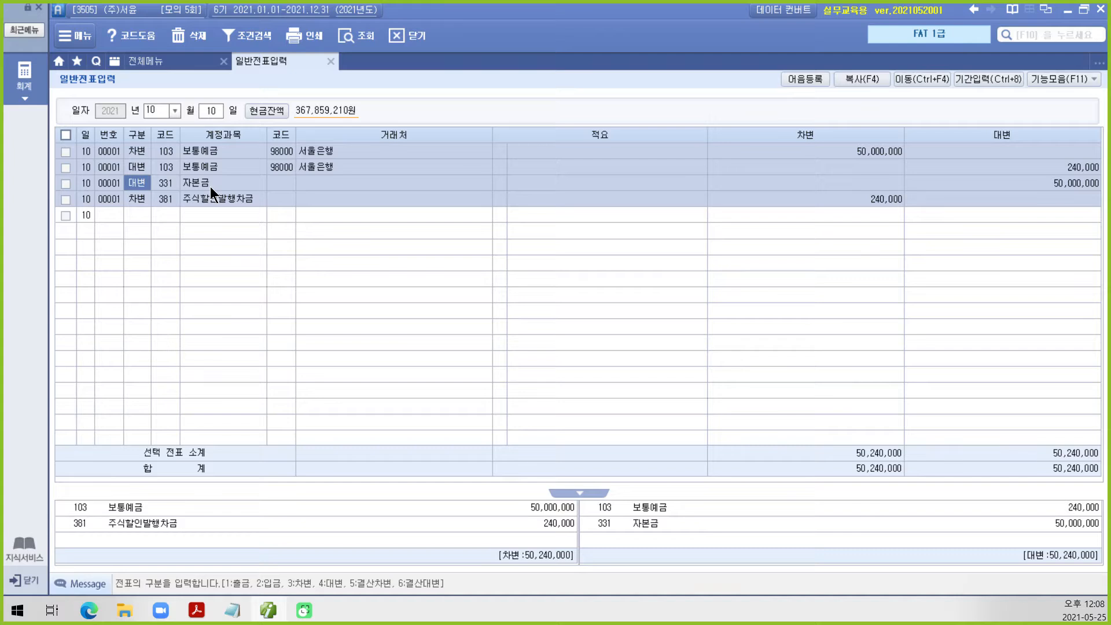
left_click(210, 173)
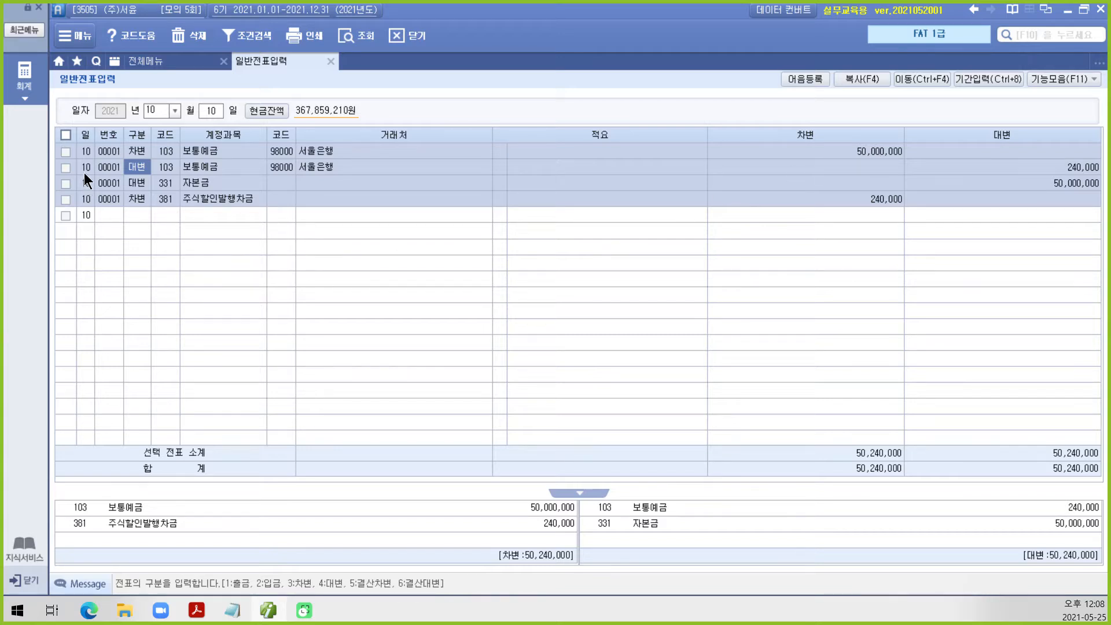
left_click(66, 168)
left_click(197, 38)
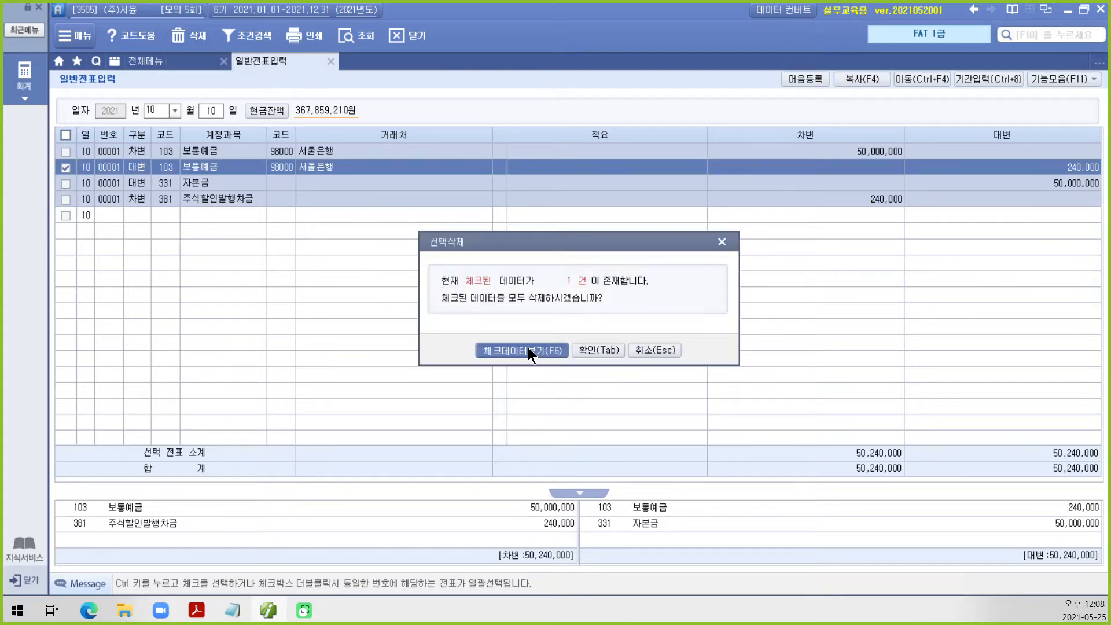
left_click(528, 347)
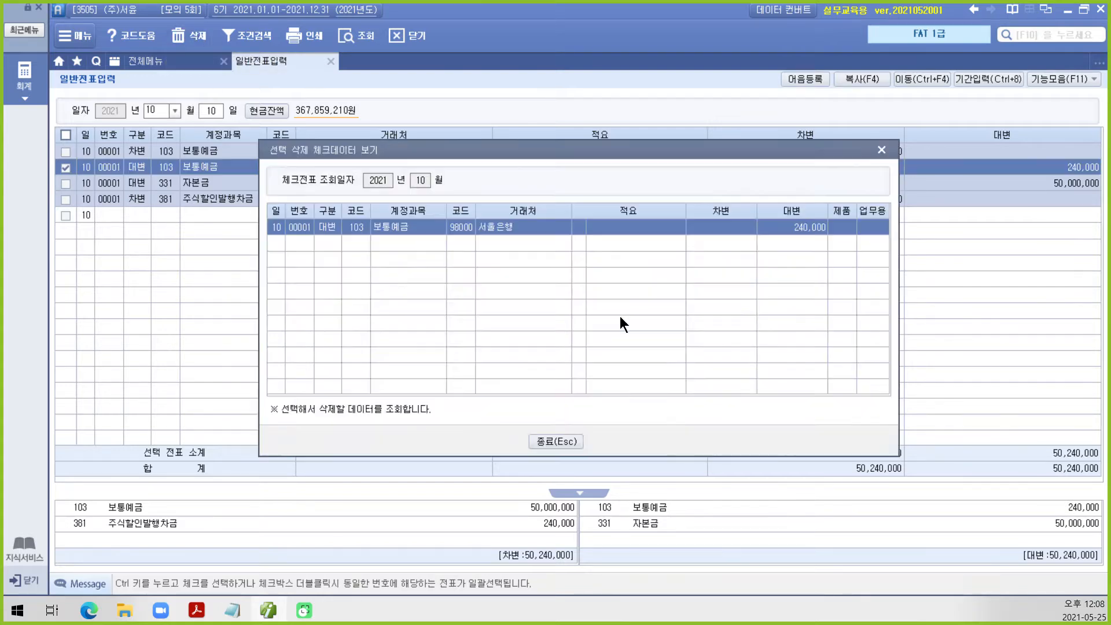
left_click(881, 150)
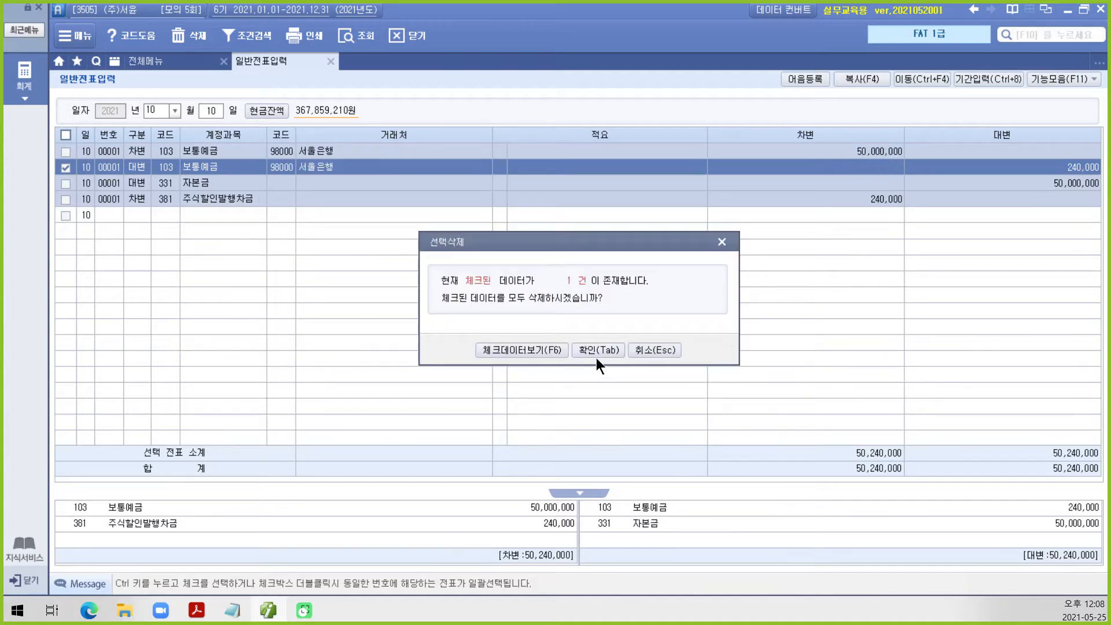
left_click(597, 354)
Set the 차변 amount of the 103 보통예금 line with 서울은행 to 49,760,000.
left_click(865, 152)
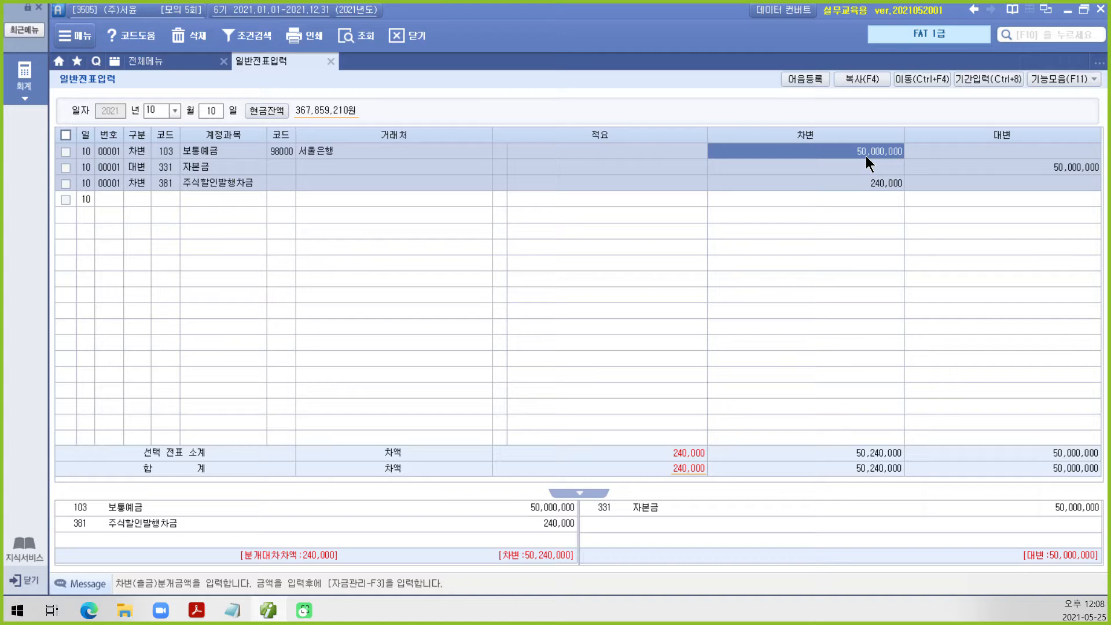
type("49")
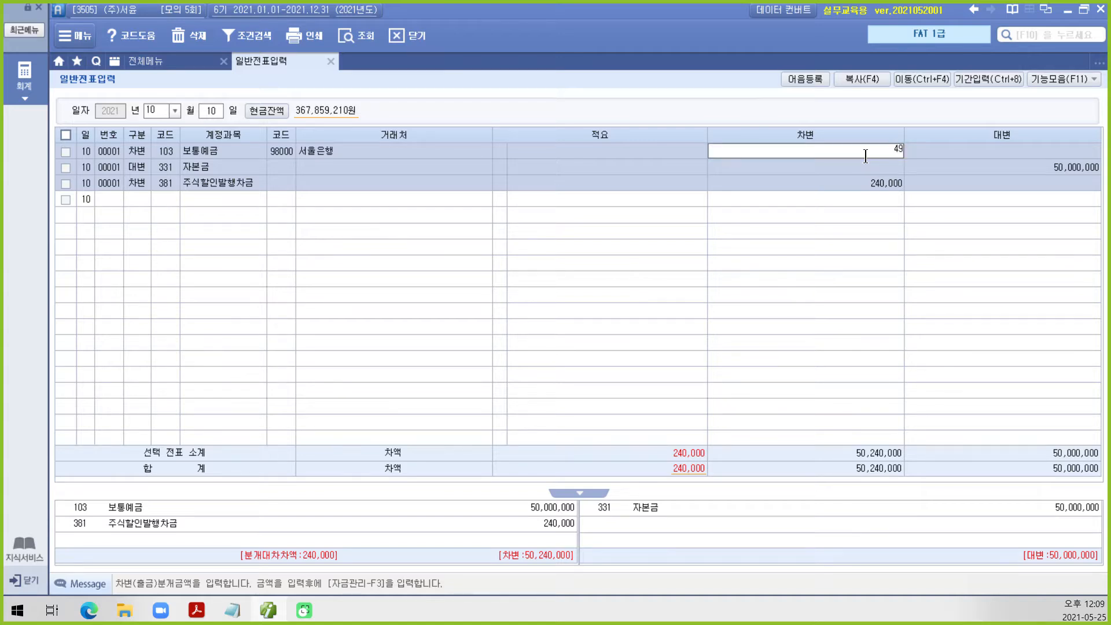
type(",760,000")
key("Return")
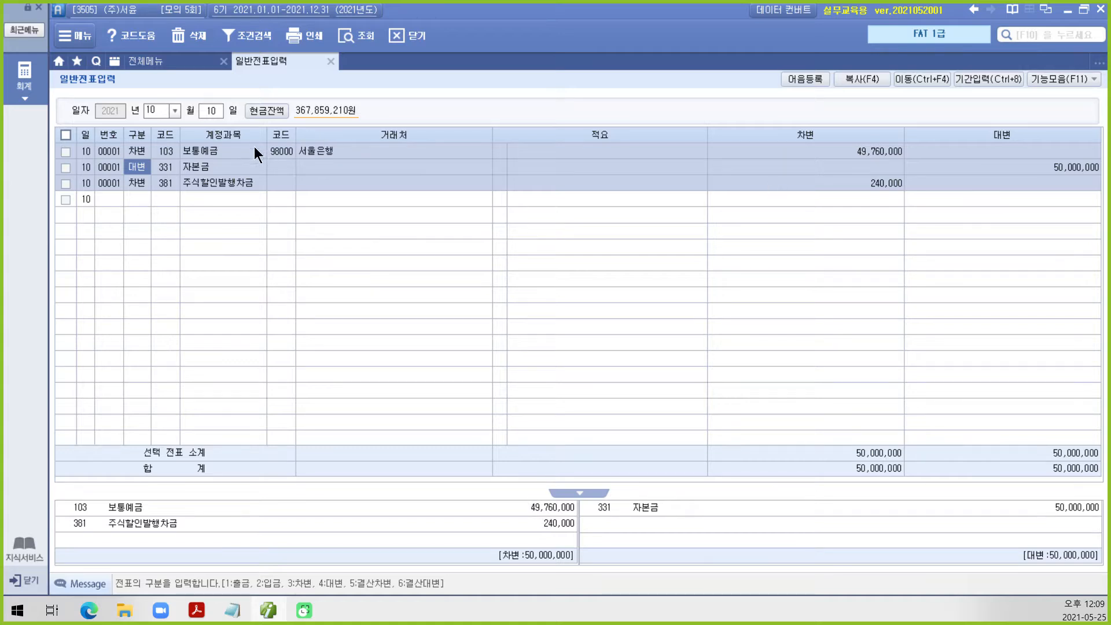
key("Down")
left_click(231, 182)
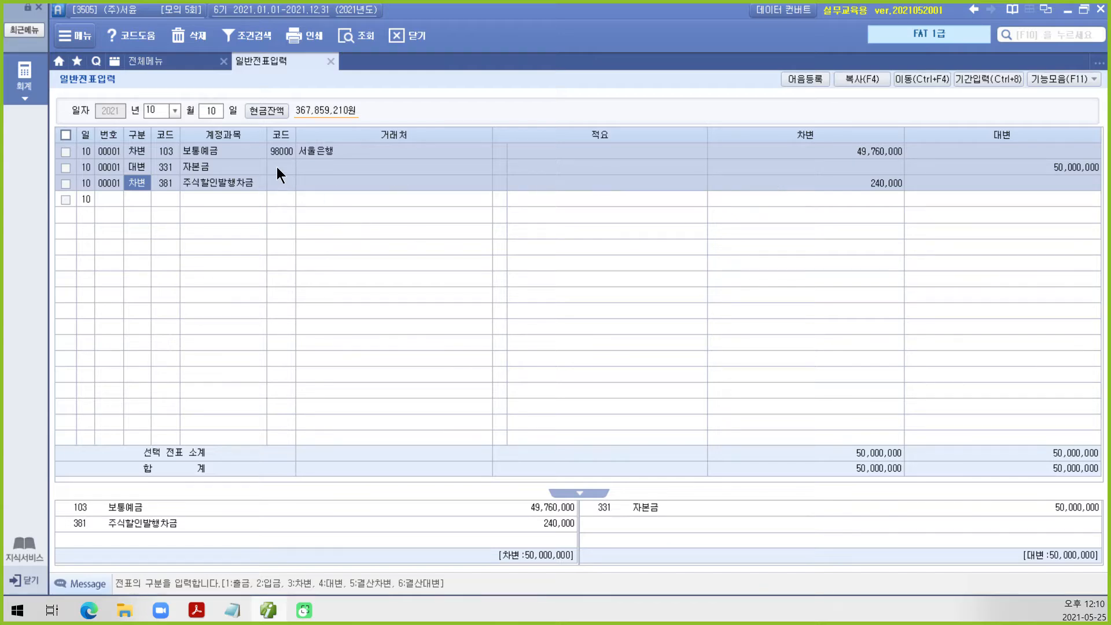
Switch to the exam PDF in Adobe Acrobat Reader and highlight "10매를 경기은행에서" in question 4's 자료설명.
left_click(262, 618)
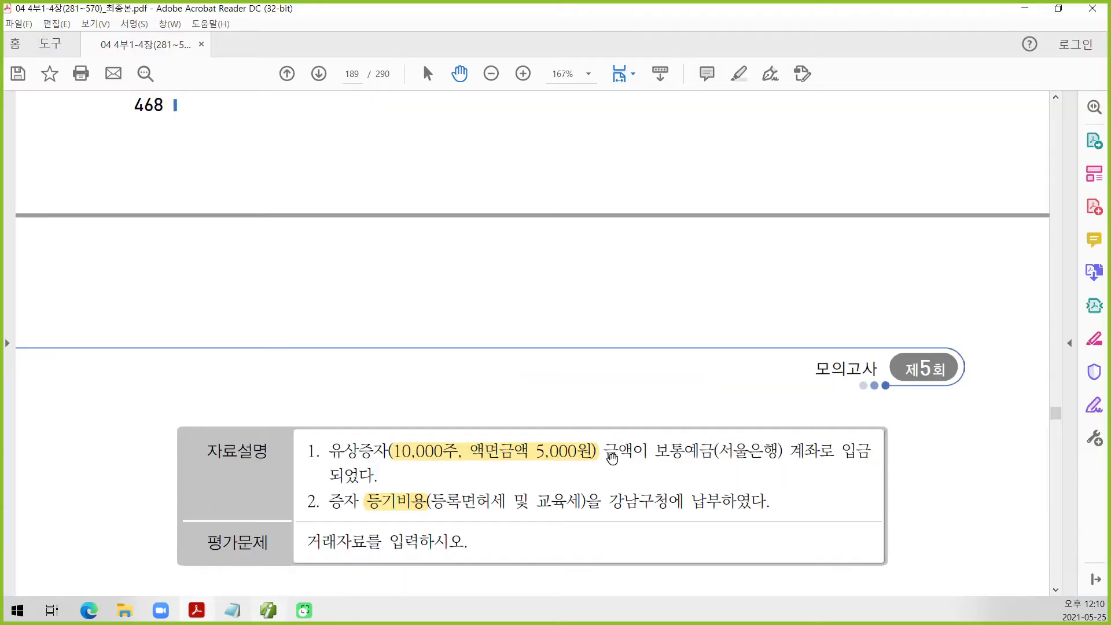
scroll(612, 457, "down", 8)
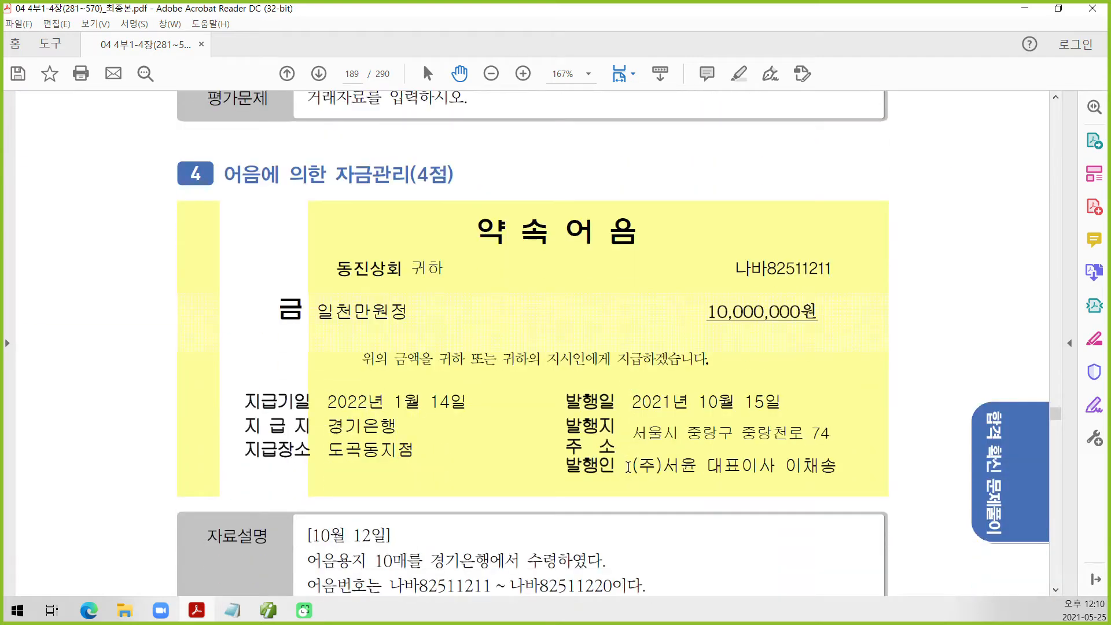
scroll(628, 466, "down", 2)
scroll(452, 439, "down", 2)
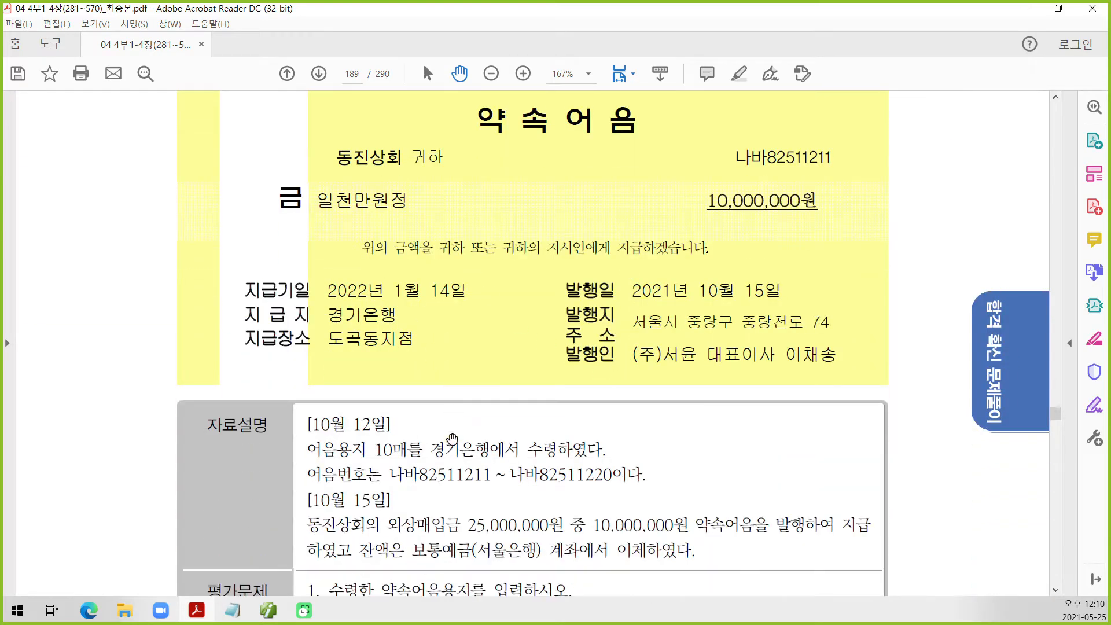
scroll(534, 530, "down", 2)
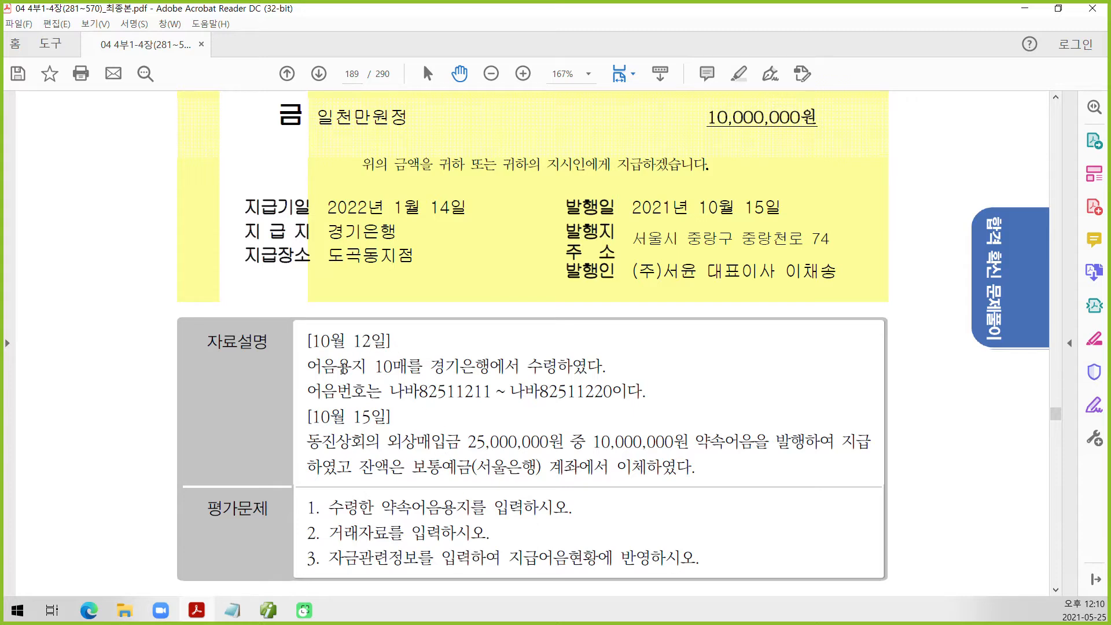
left_click_drag(375, 366, 519, 367)
right_click(470, 375)
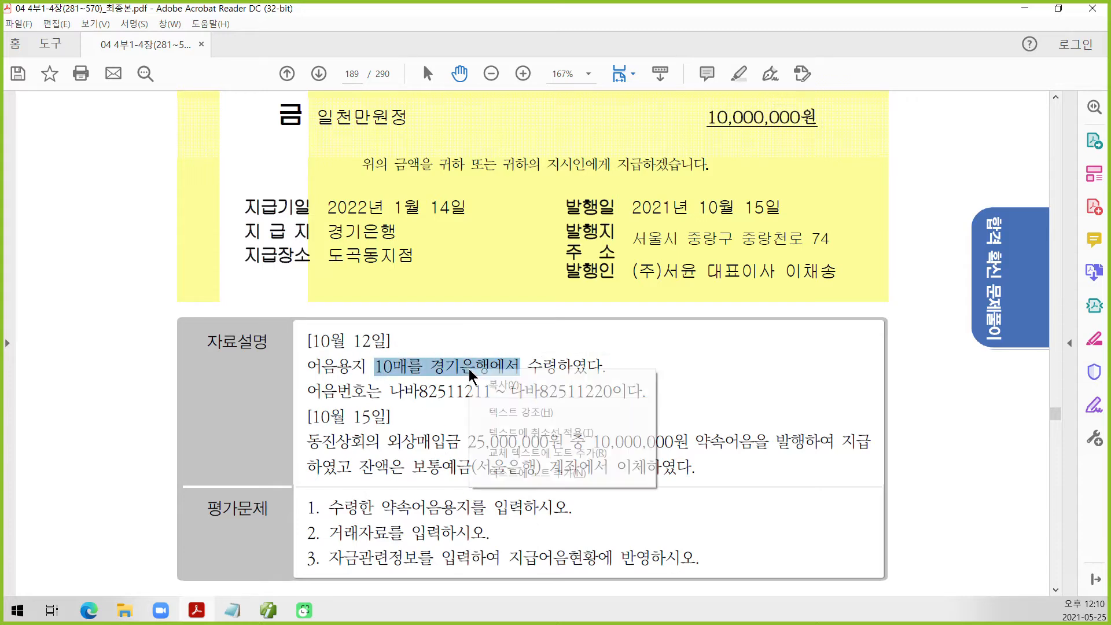
left_click(512, 412)
Highlight question 4's first 평가문제, "수령한 약속어음용지를 입력하시오".
scroll(407, 412, "down", 1)
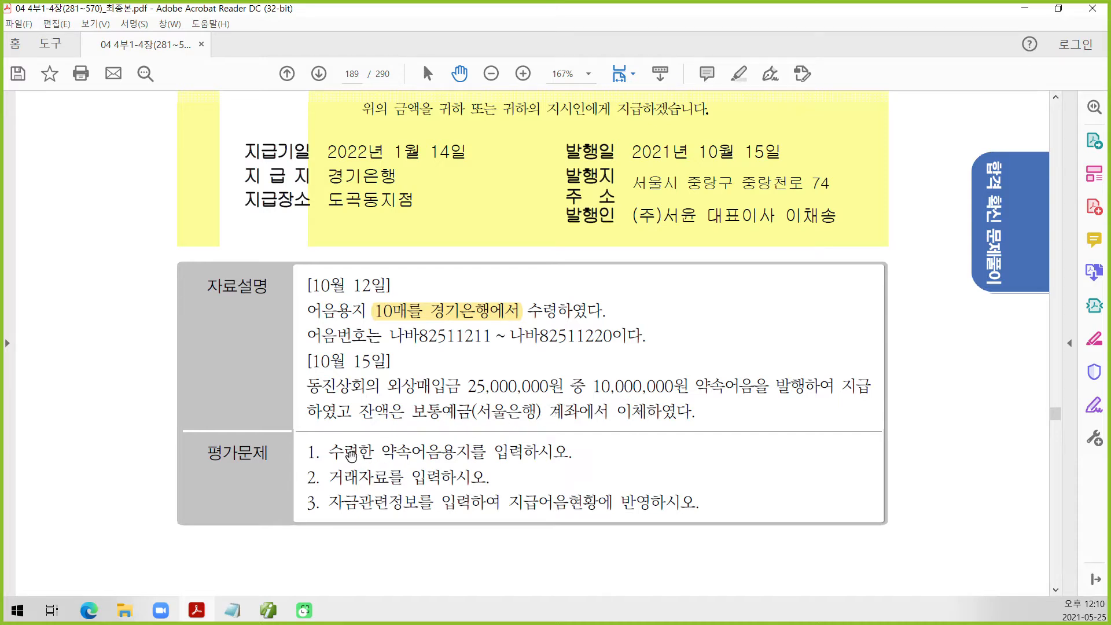
left_click_drag(329, 454, 569, 454)
right_click(537, 457)
left_click(564, 495)
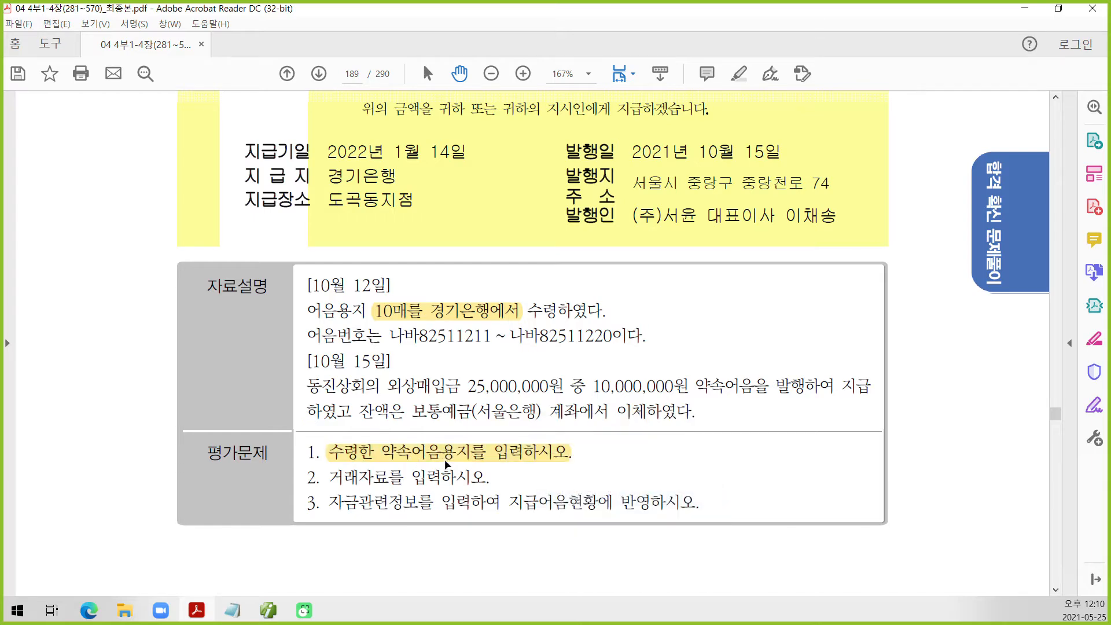
Return to 일반전표입력 and start a 어음책등록 with 수령일 2021-10-12, 어음종류 1.어음 and 금융기관 98100 경기은행(당좌).
key("alt+Tab")
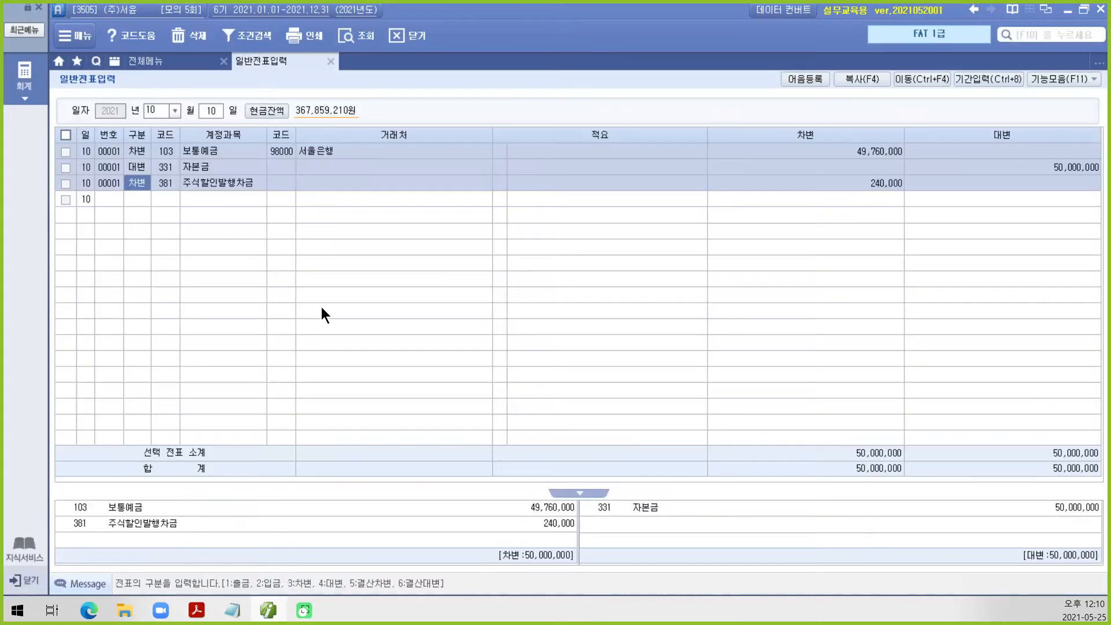
left_click(808, 77)
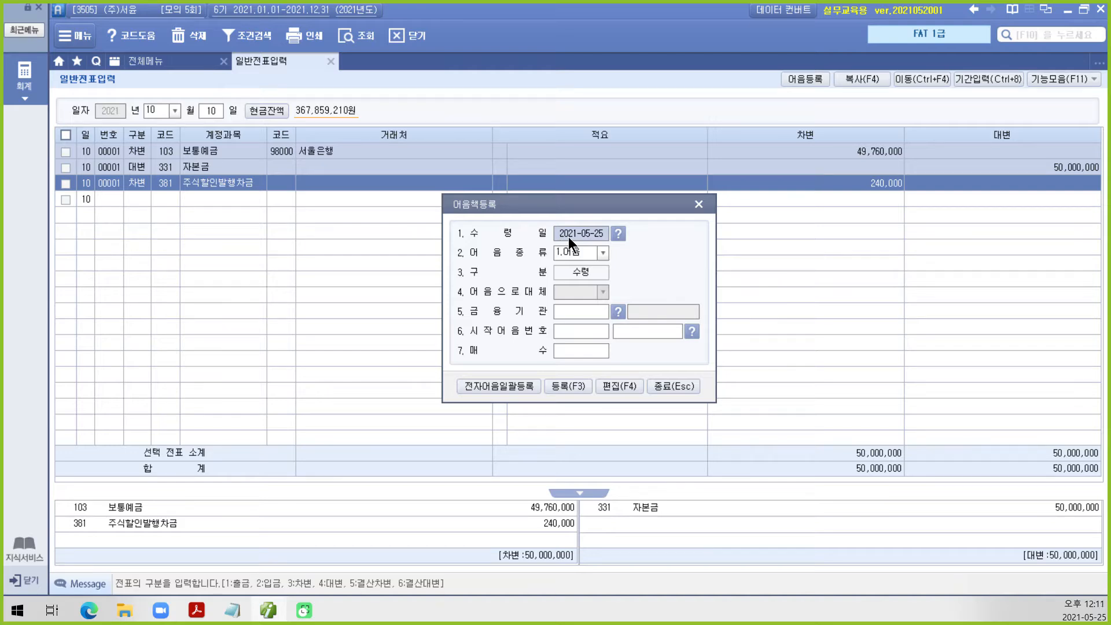
type("2021-10-12")
key("Return")
key("Return")
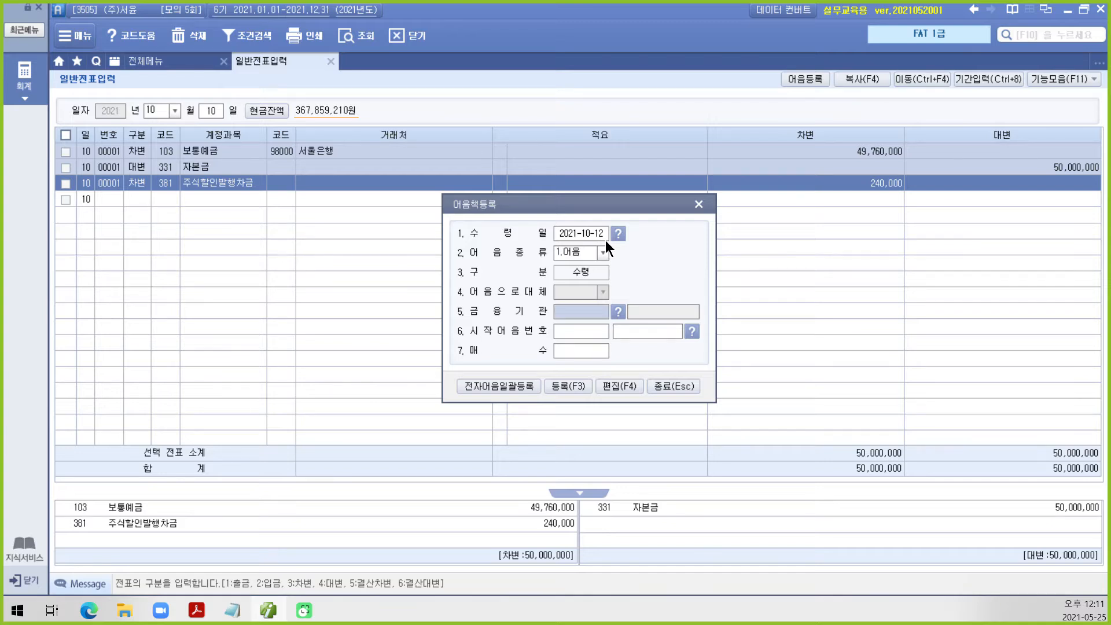
left_click(618, 312)
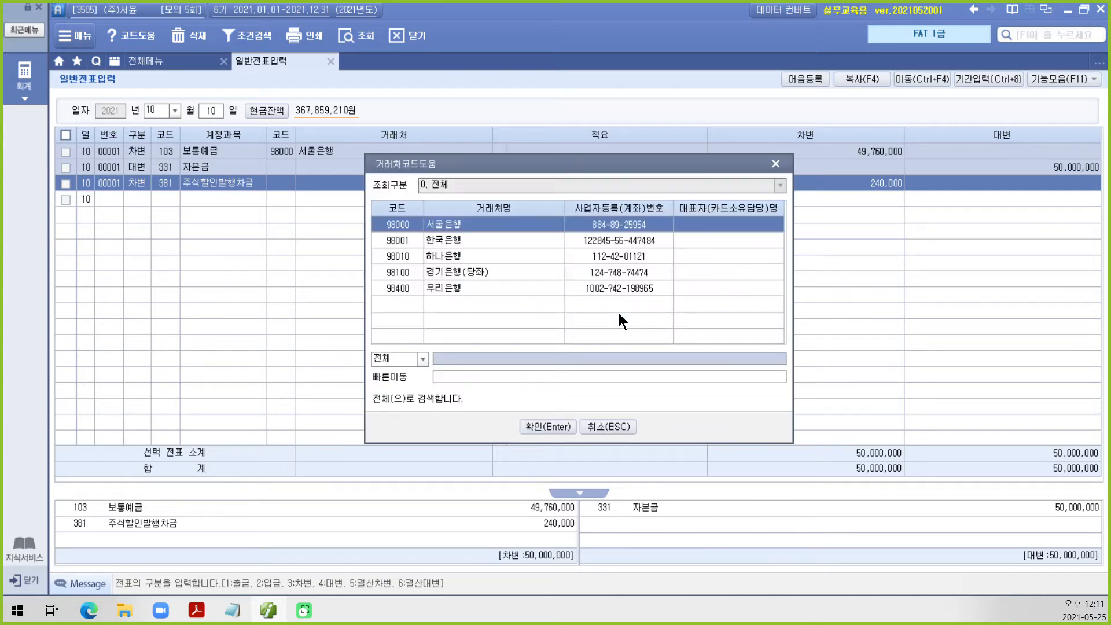
left_click(437, 272)
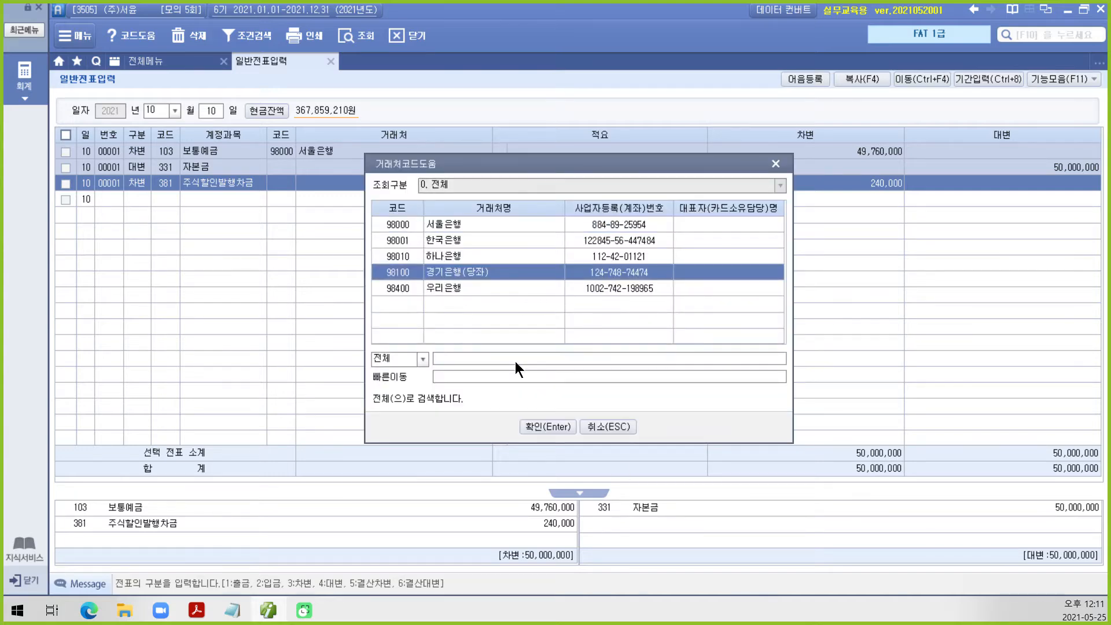
left_click(555, 430)
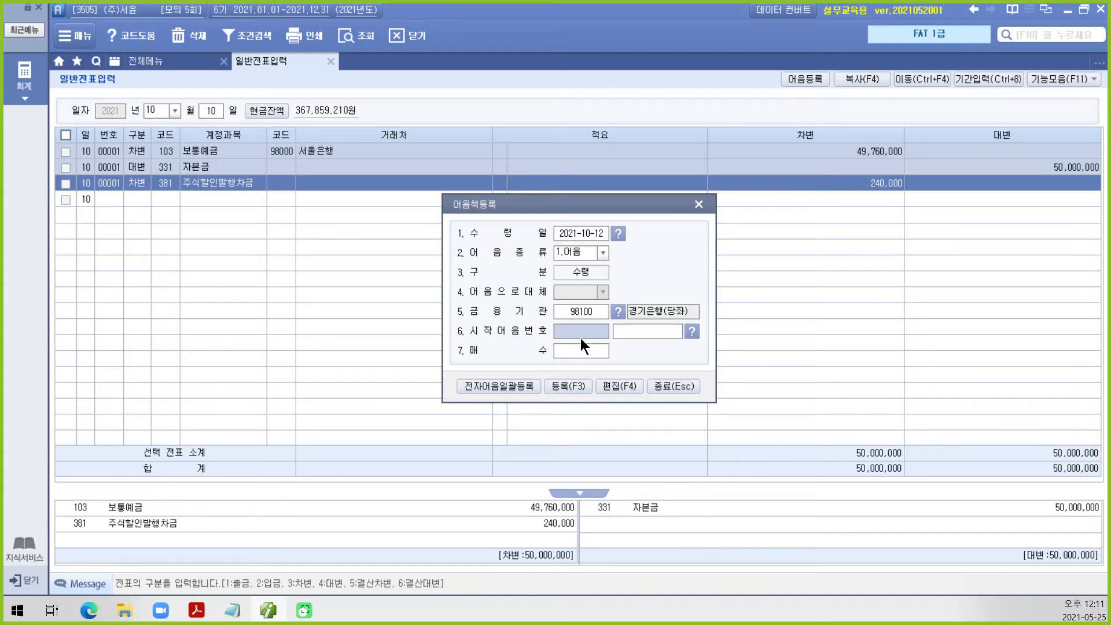
Set the 시작어음번호 to 나 82511211 and the 매수 to 10, register the notes, and decline further registration.
type("나바")
left_click(648, 335)
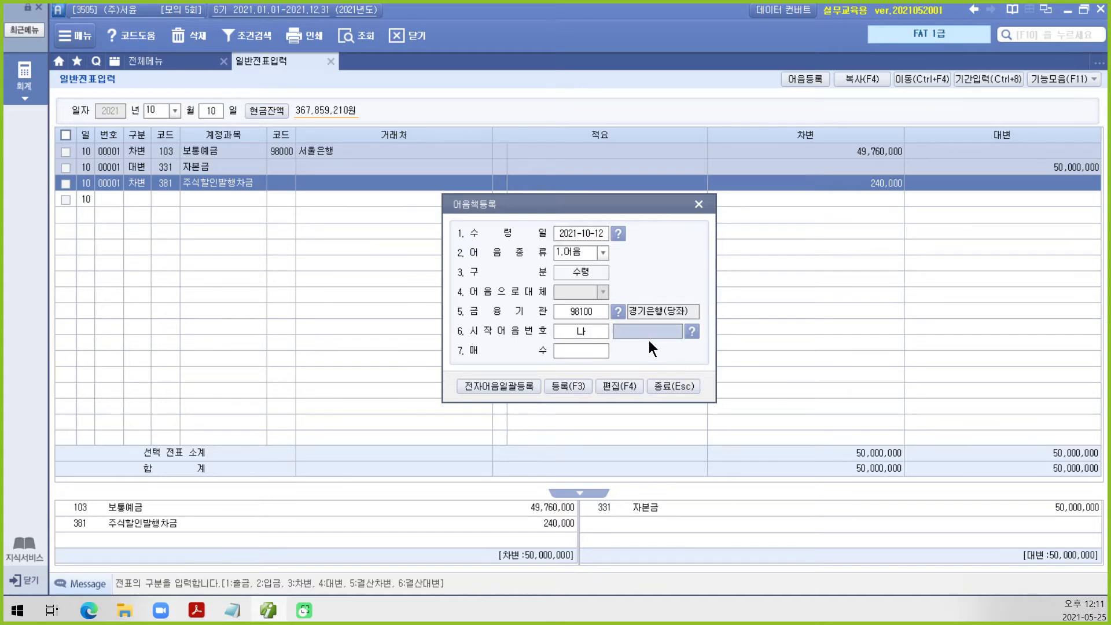
type("82511211")
key("Return")
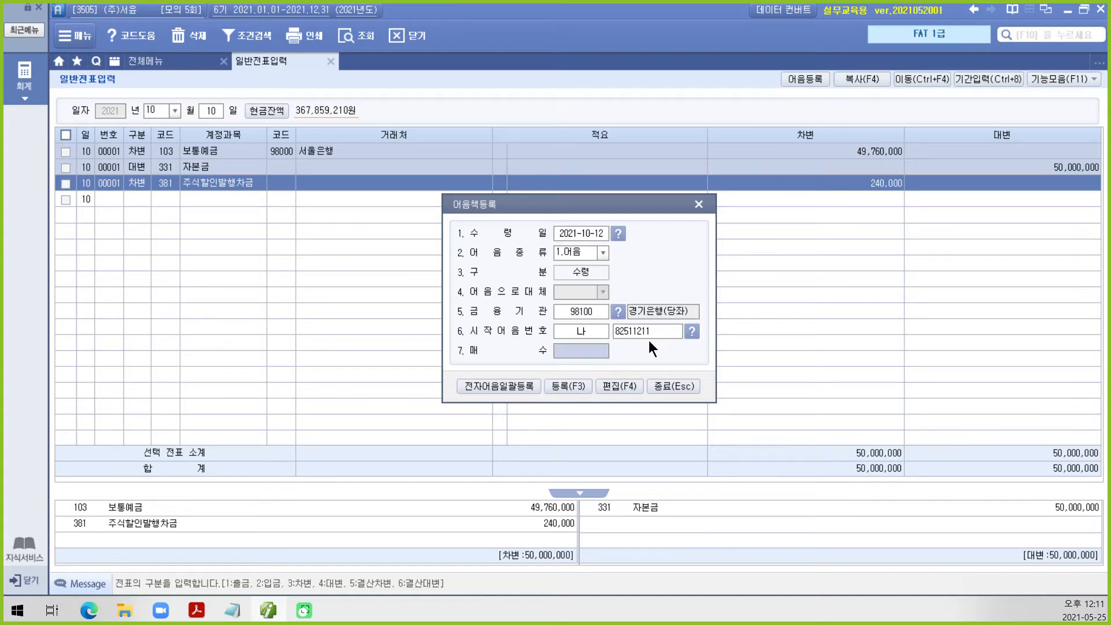
type("10")
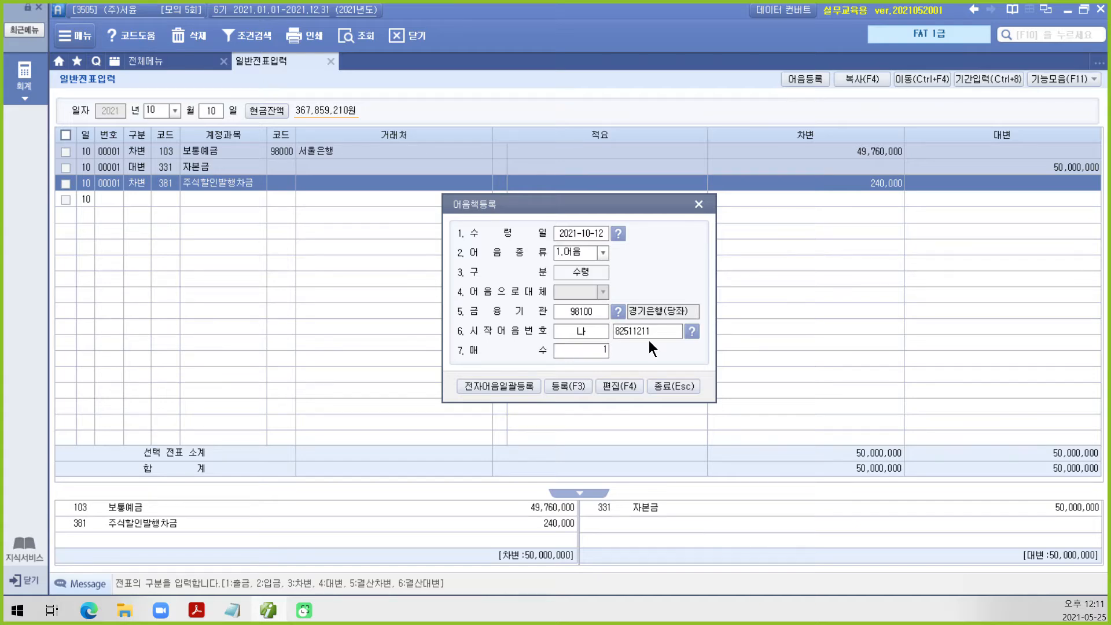
key("Return")
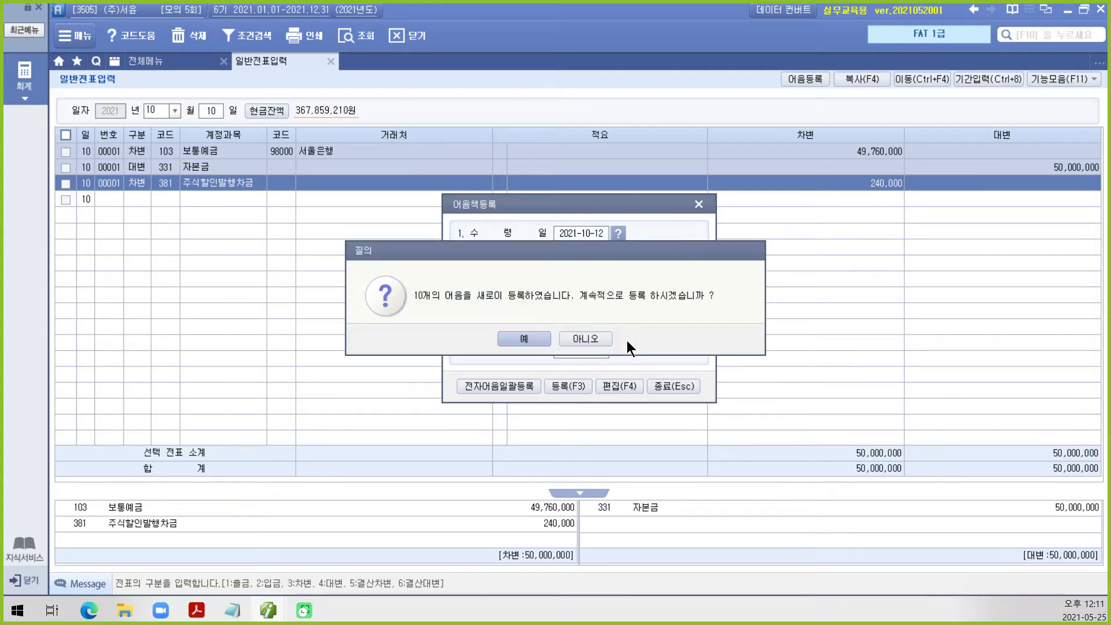
left_click(585, 339)
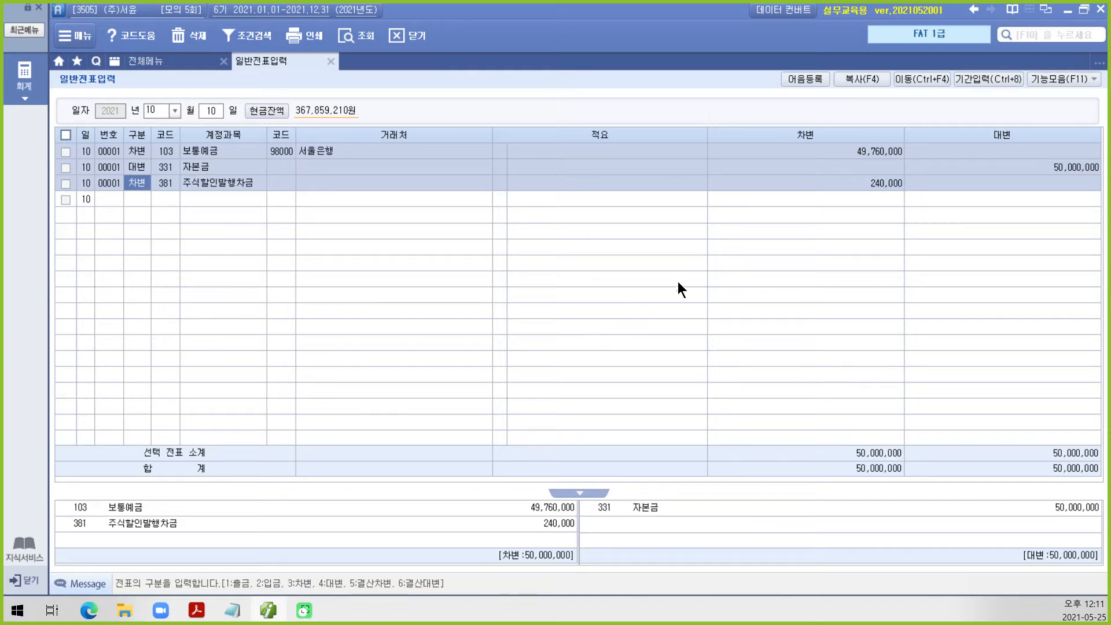
left_click(793, 82)
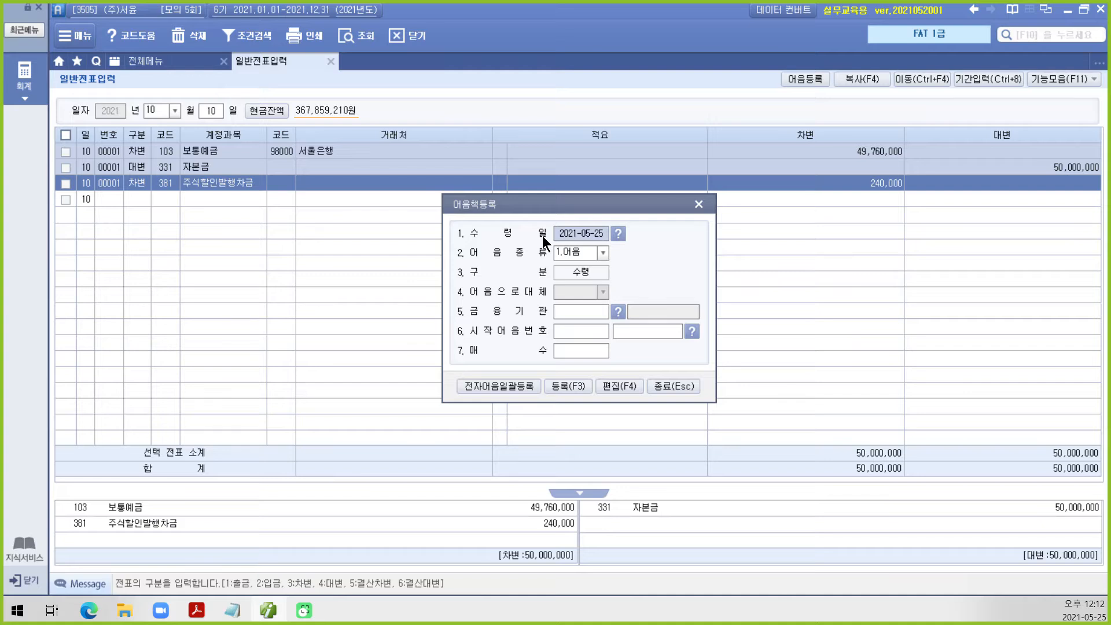
left_click(698, 204)
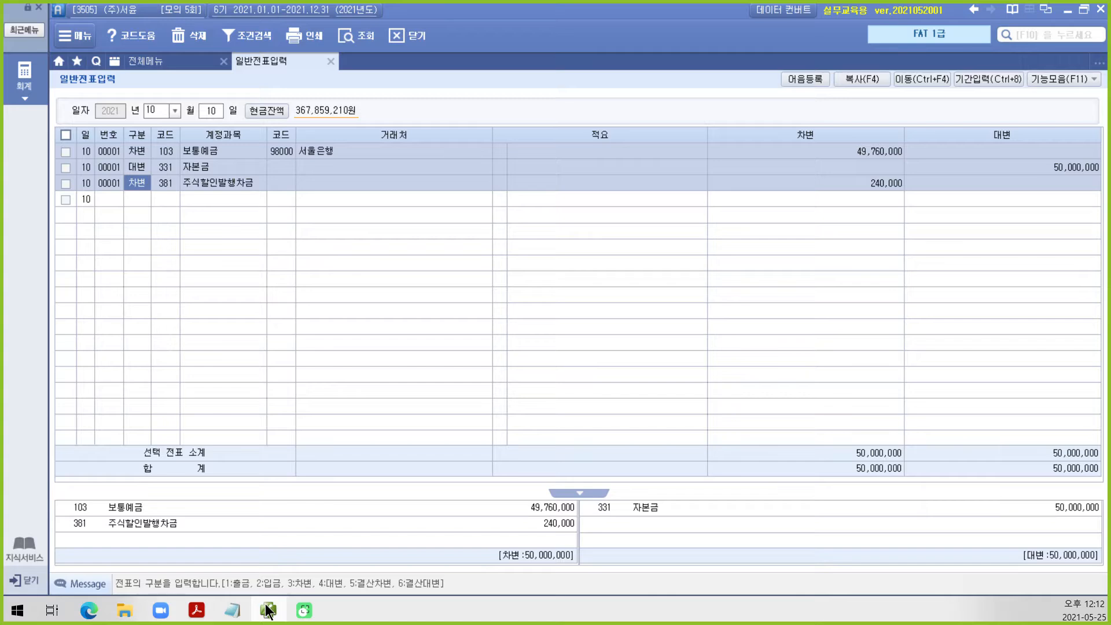
left_click(268, 611)
left_click(268, 611)
Look up the 수불장 in 어음집계표 for all 금융기관 with 어음책 수령일 2021-01-01 to 2021-12-31 and examine the 수령일 column.
left_click(33, 71)
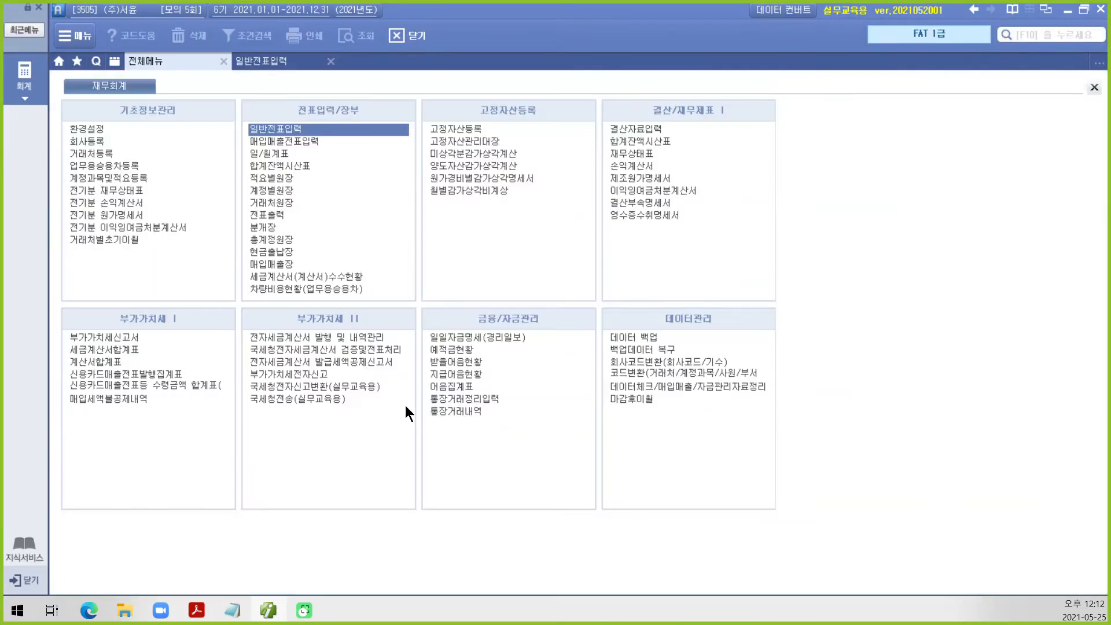
left_click(462, 386)
key("Return")
key("Return")
key("Return")
key("Return")
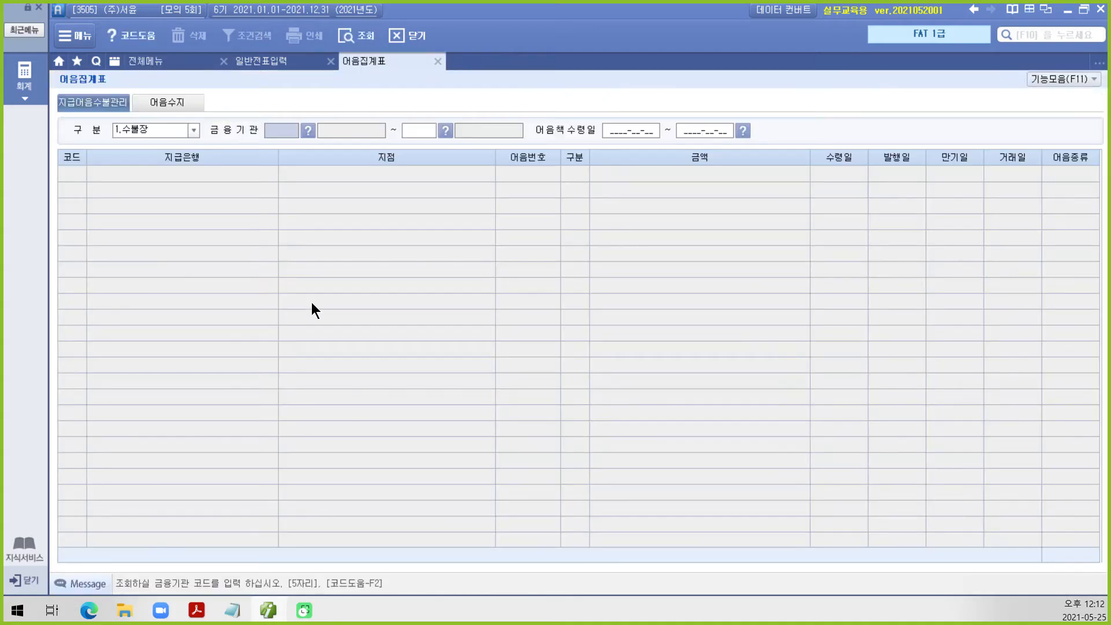
key("Return")
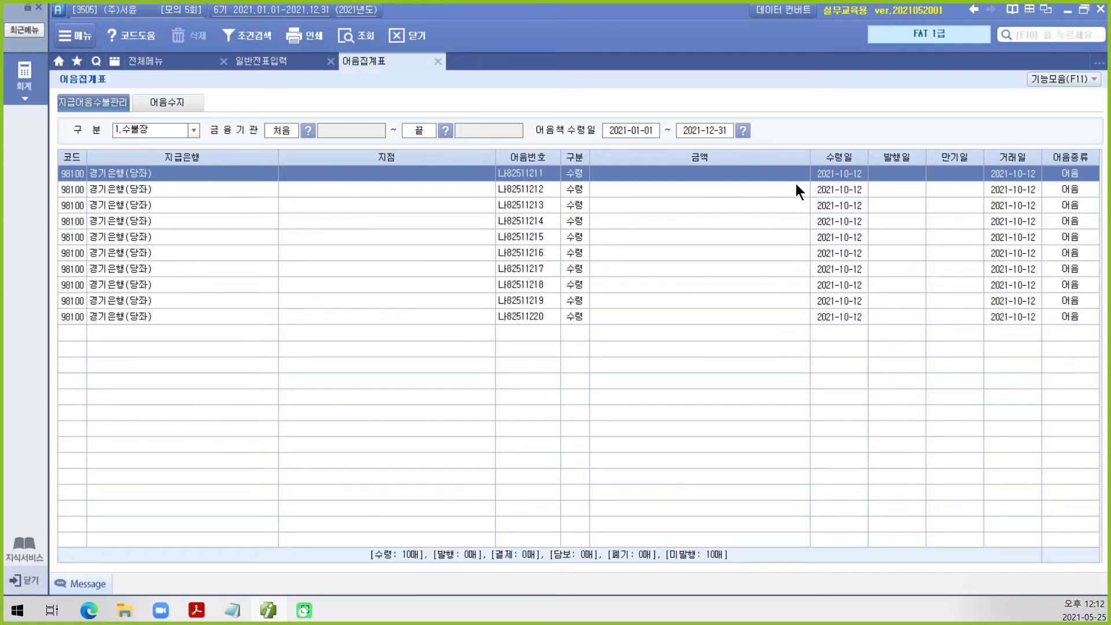
left_click_drag(797, 154, 897, 370)
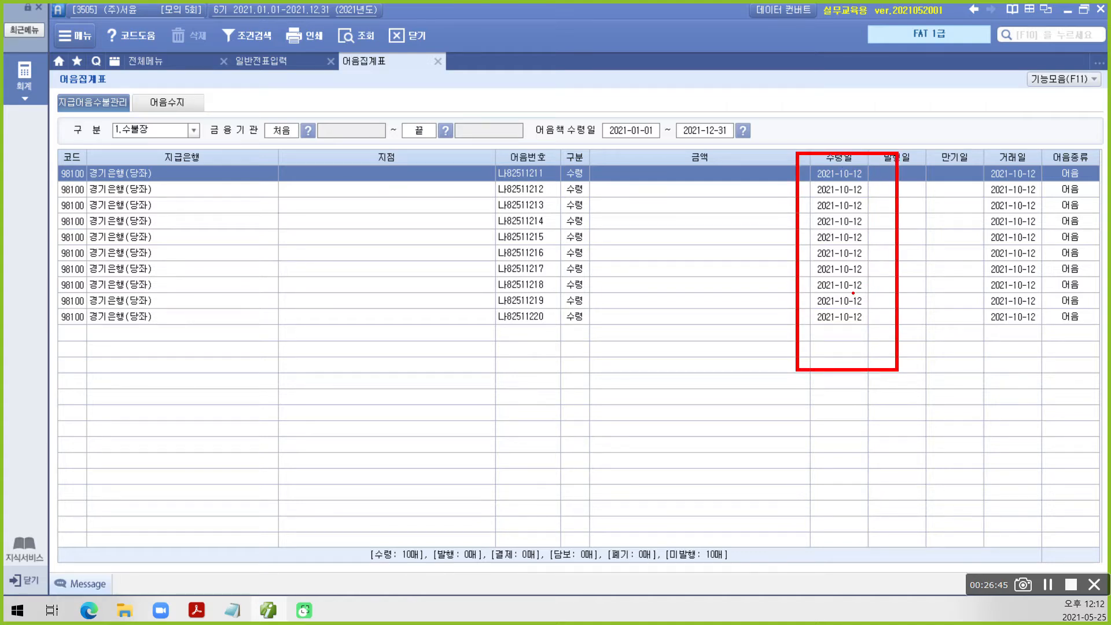
Return to 일반전표입력 and start a new 어음책등록 with 수령일 2021-10-12 and 금융기관 98100 경기은행(당좌).
left_click(290, 61)
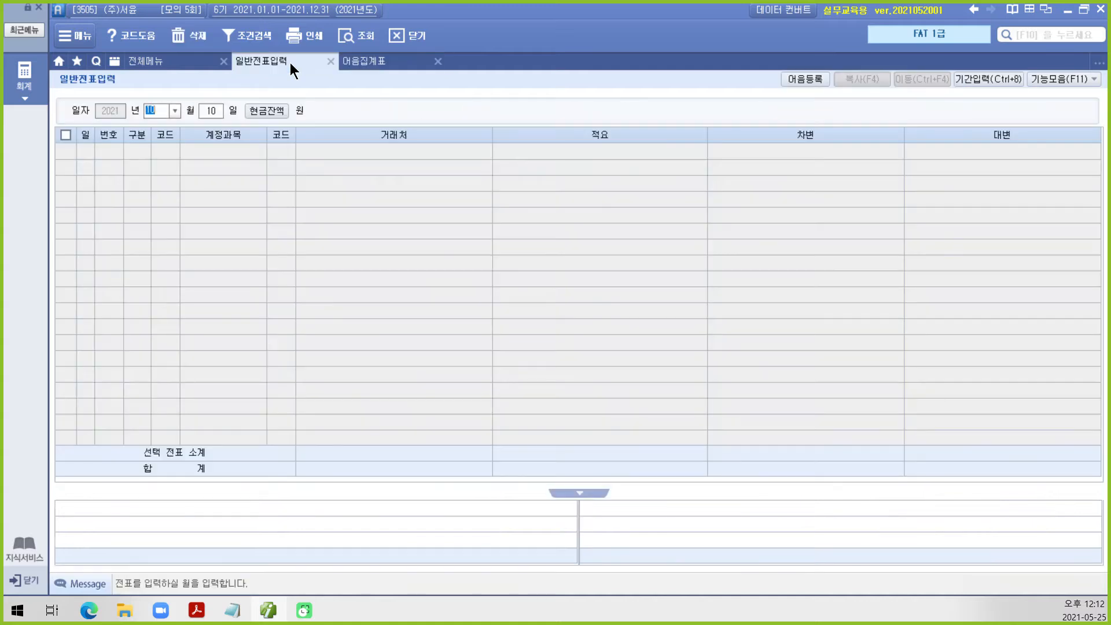
left_click(797, 77)
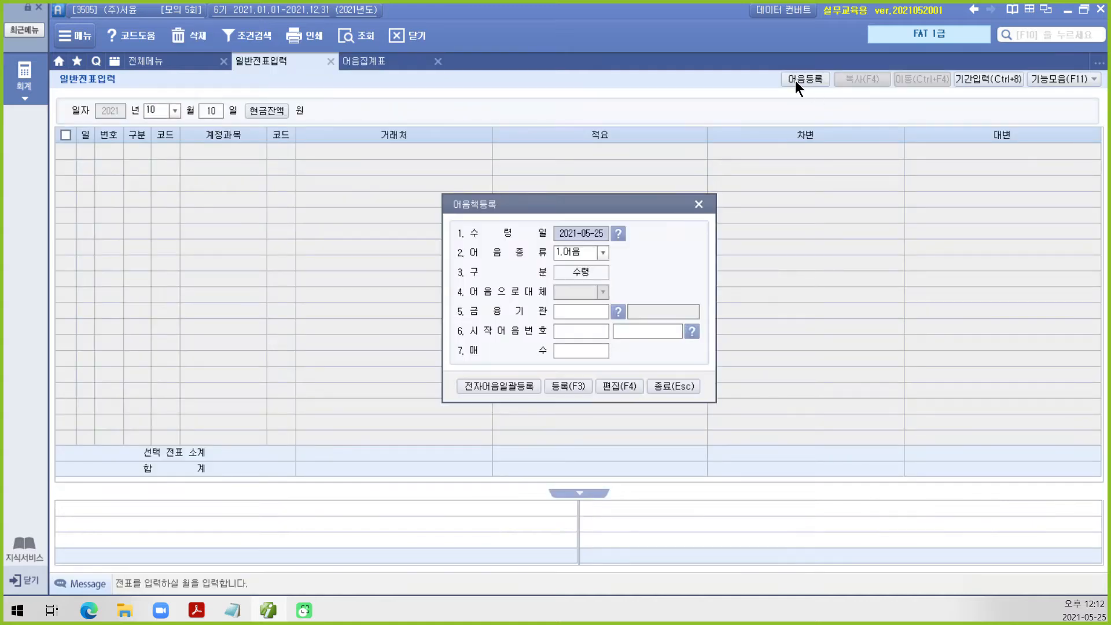
left_click(593, 235)
type("2021-10-1")
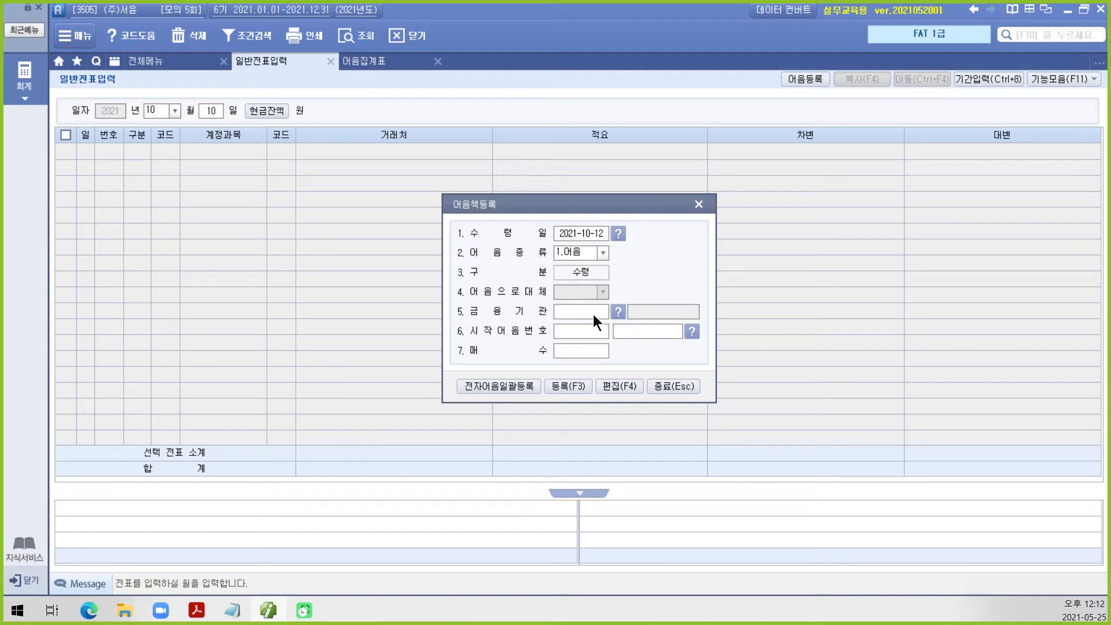
left_click(616, 312)
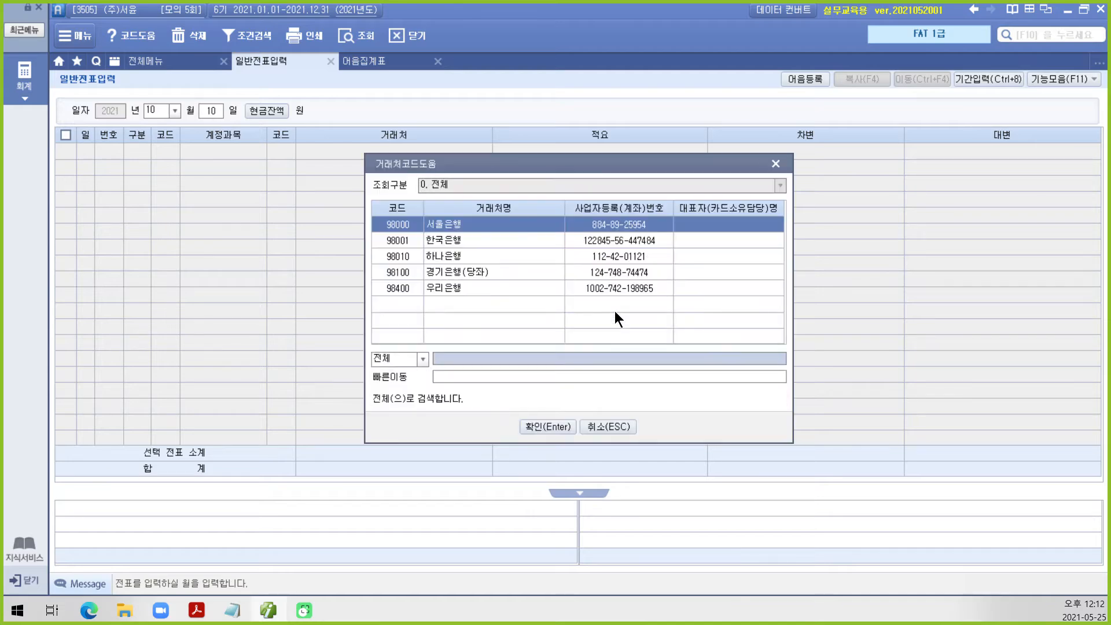
left_click(474, 272)
left_click(554, 426)
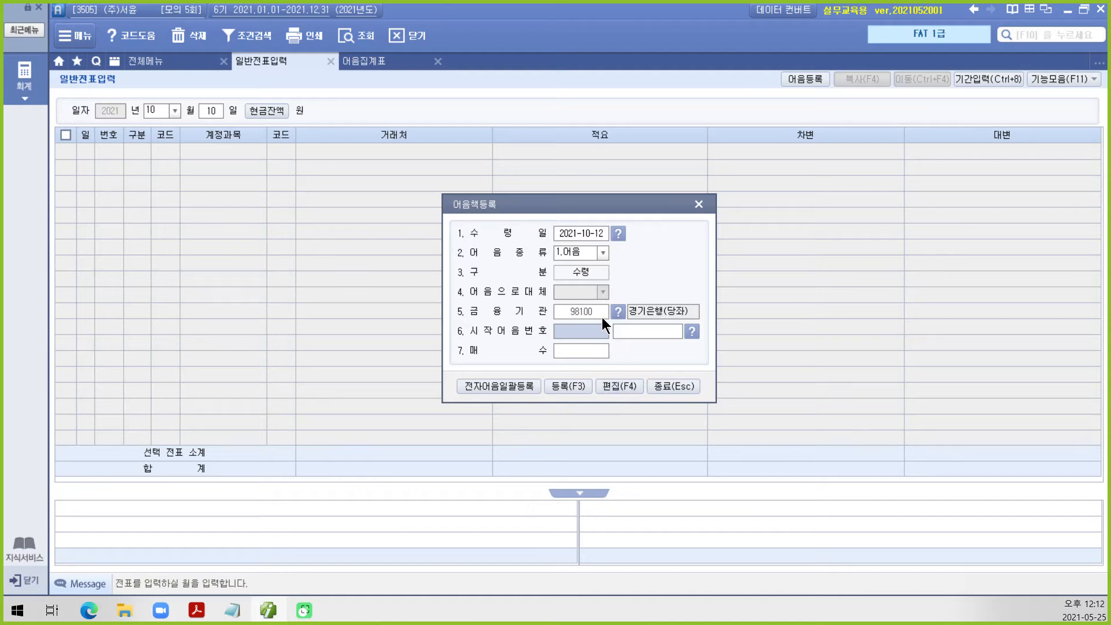
Highlight the 수령일, 어음종류, 금융기관 and 편집 items in 어음책등록, then clear the markings.
left_click_drag(492, 219, 648, 239)
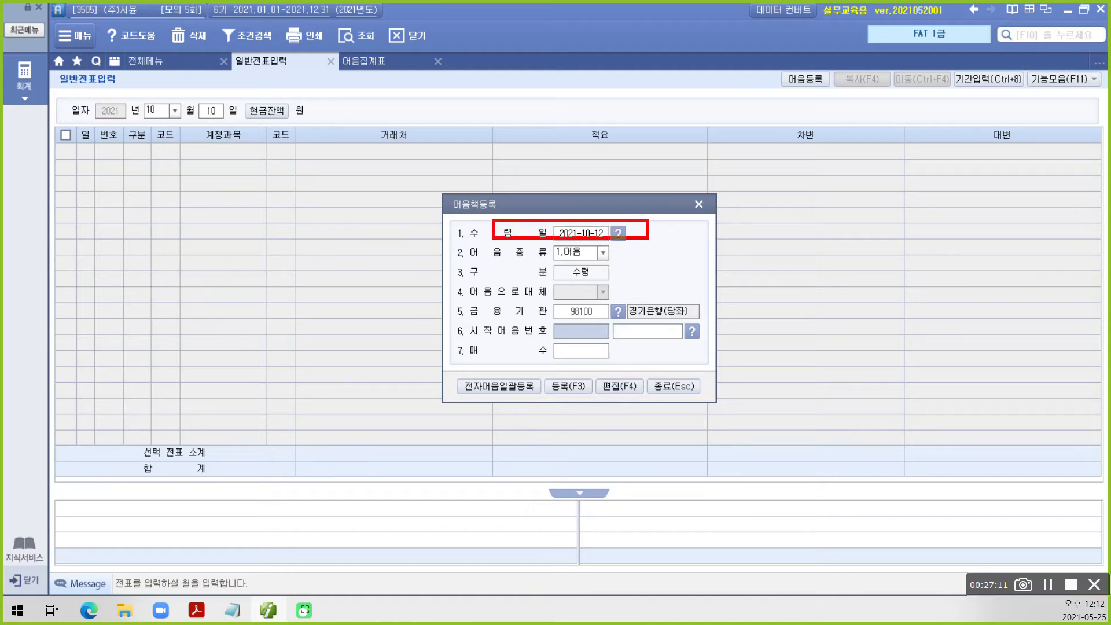
left_click_drag(528, 239, 620, 263)
left_click_drag(545, 300, 702, 321)
left_click_drag(594, 376, 645, 405)
key("Escape")
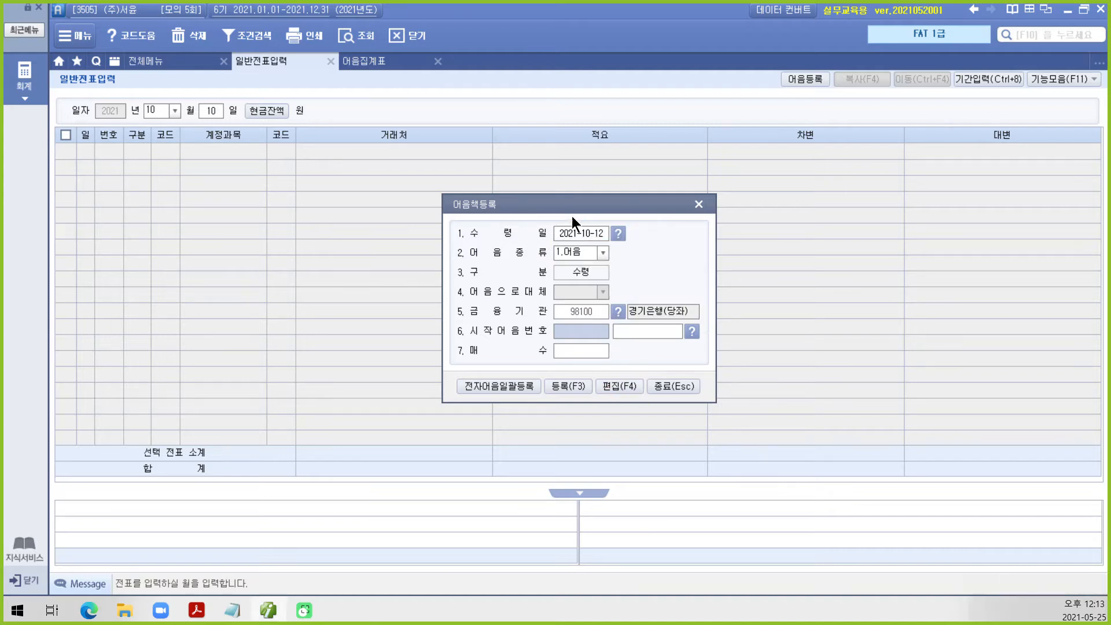
Open the 어음 편집 list for 경기은행(당좌) and examine the 수령일 and 어음번호 prefix of the registered notes.
left_click(615, 385)
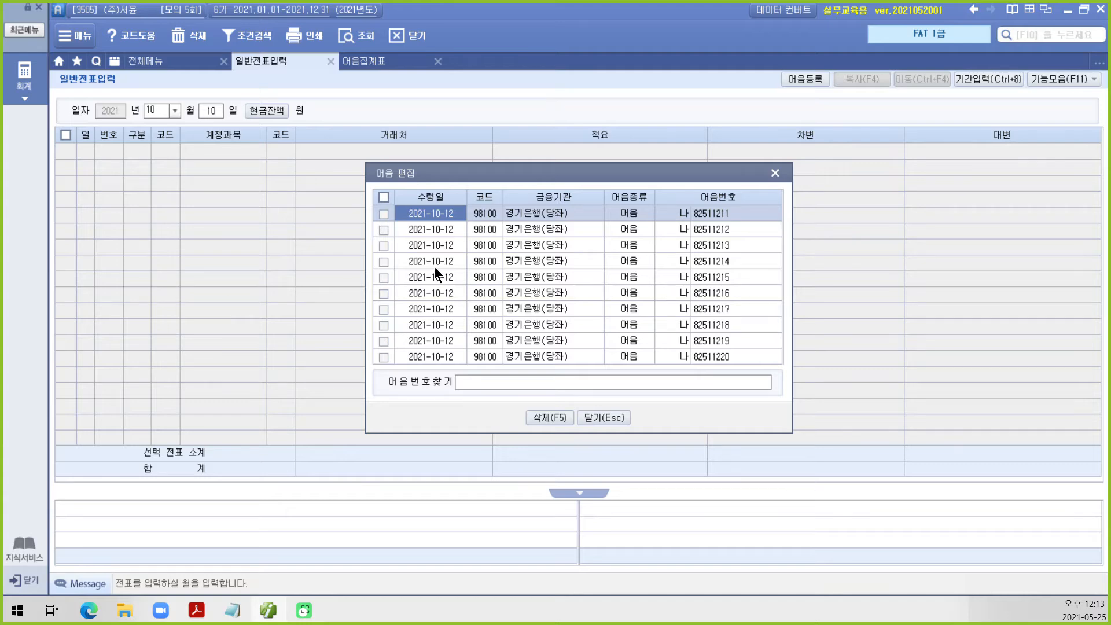
left_click_drag(666, 200, 695, 374)
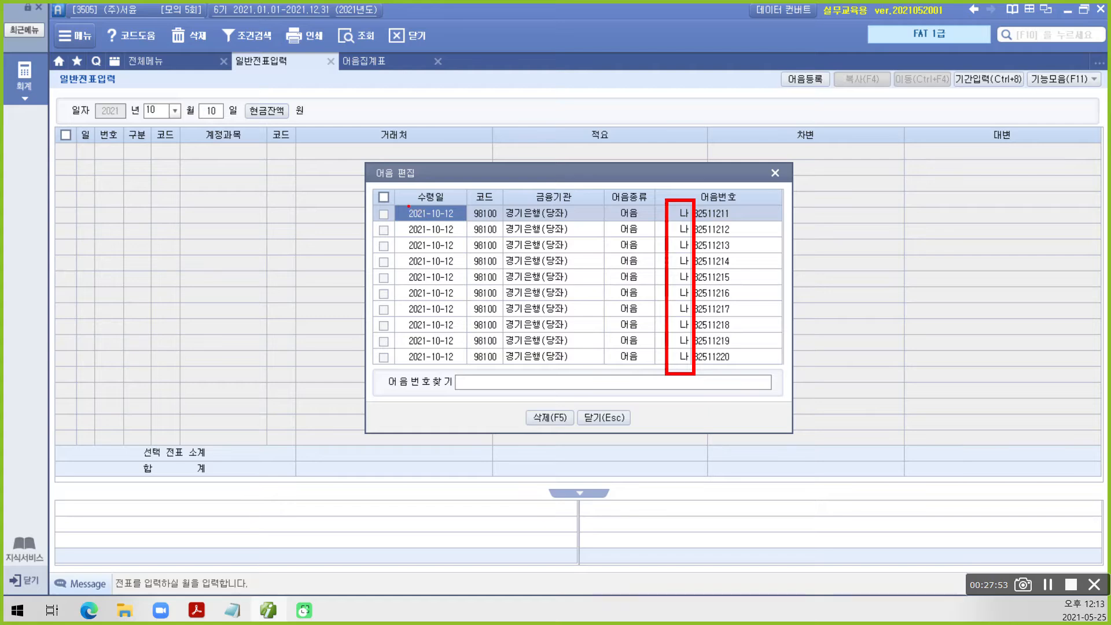
left_click_drag(399, 200, 461, 373)
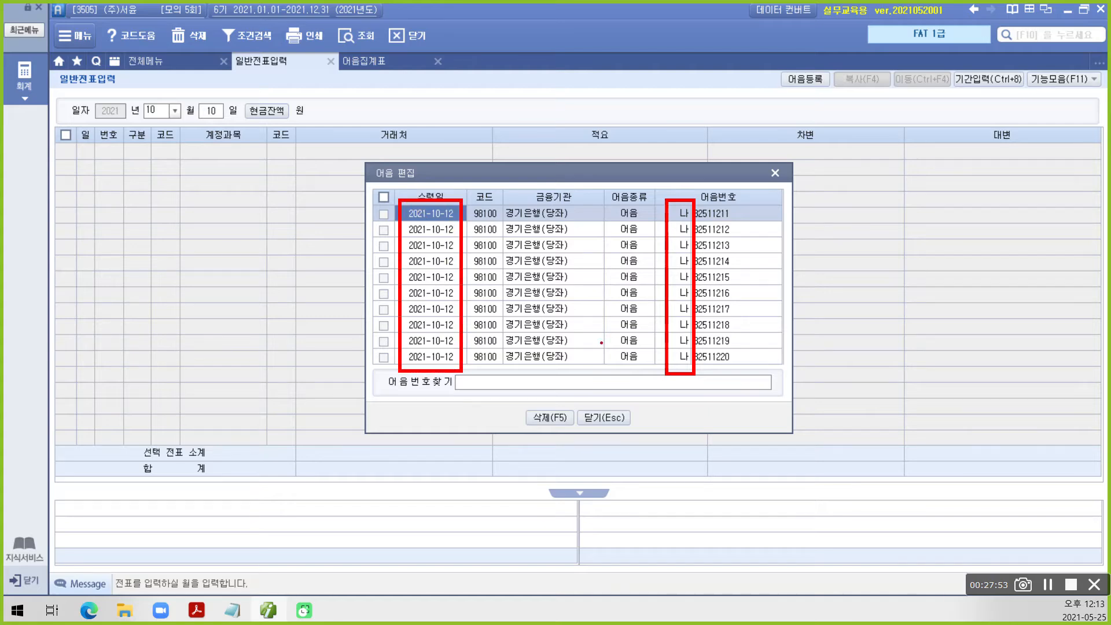
mouse_move(563, 408)
left_mouse_down()
mouse_move(528, 425)
mouse_move(512, 392)
left_mouse_up()
left_click_drag(391, 176, 387, 214)
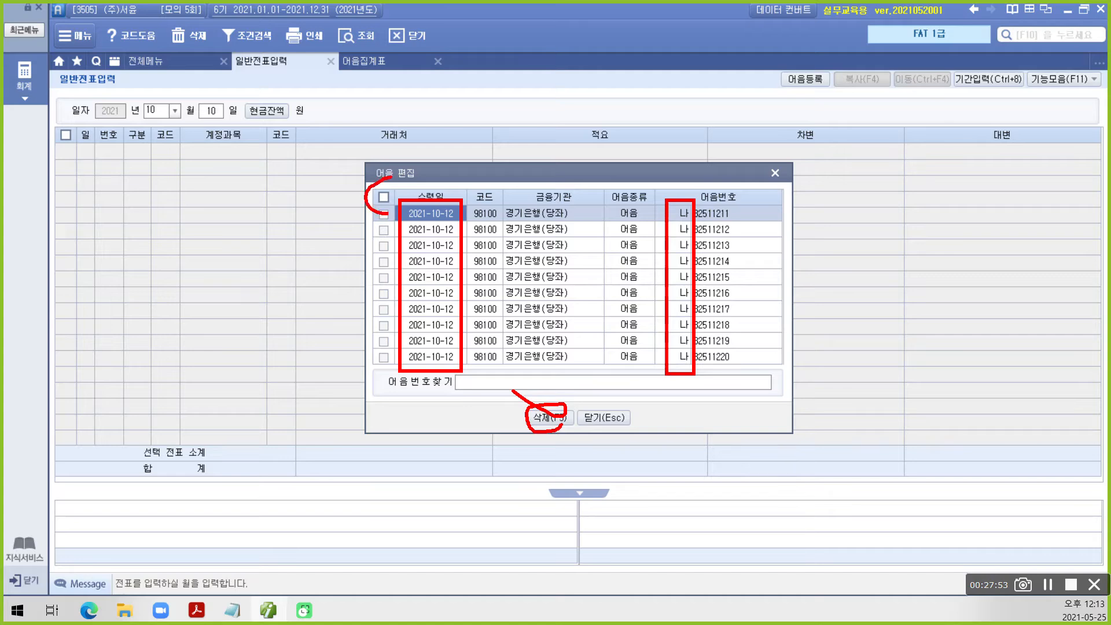
Delete all the registered 경기은행(당좌) notes in 어음 편집 and close the list.
left_click(384, 199)
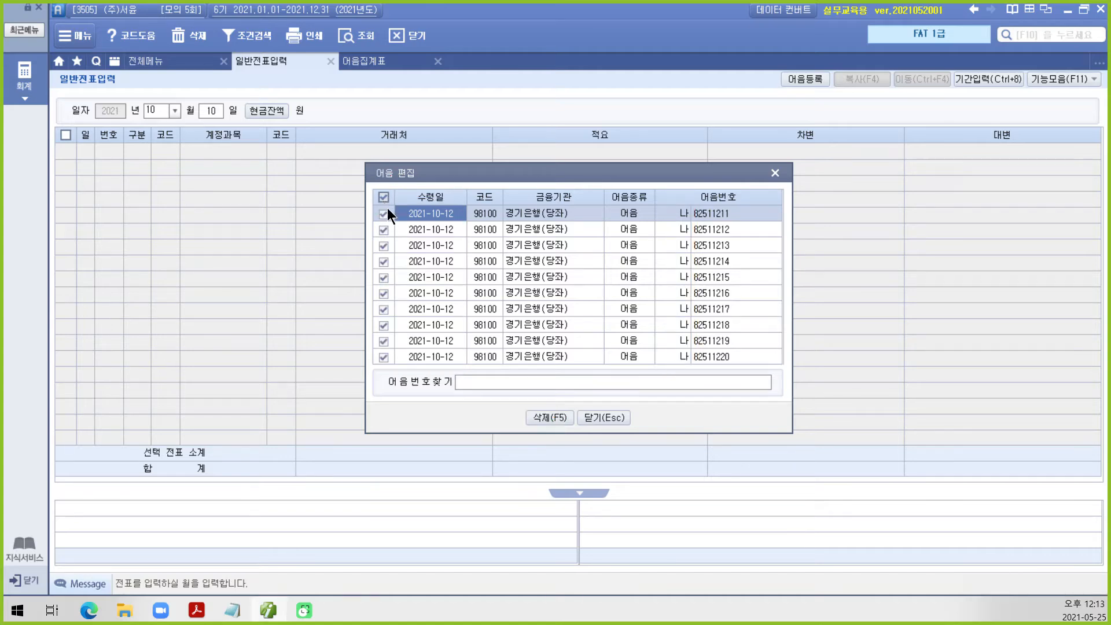
left_click(548, 419)
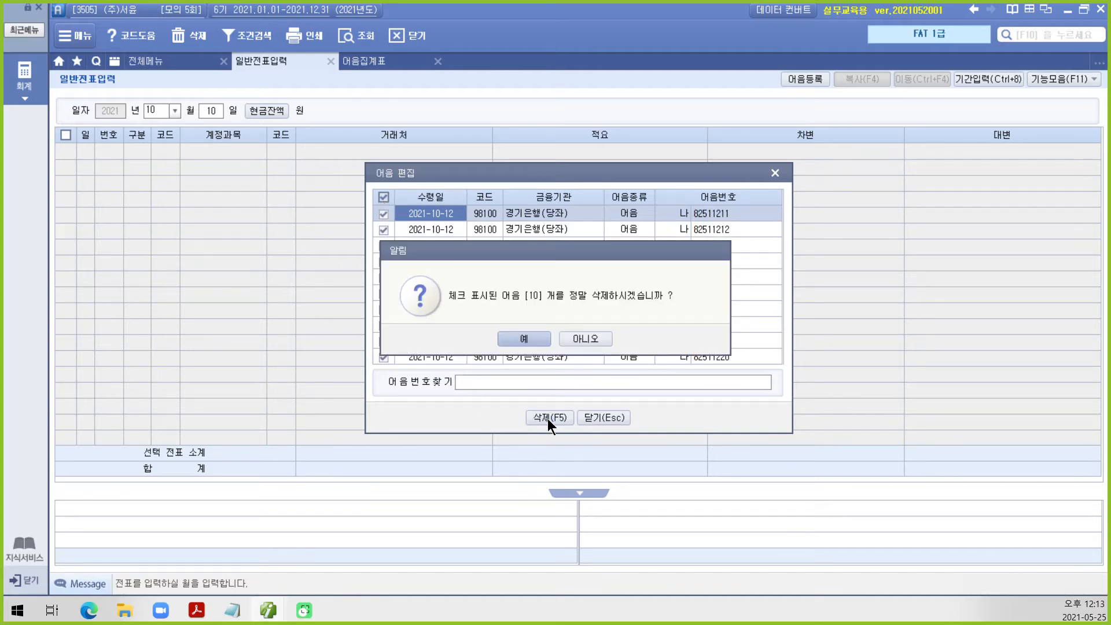
left_click(522, 339)
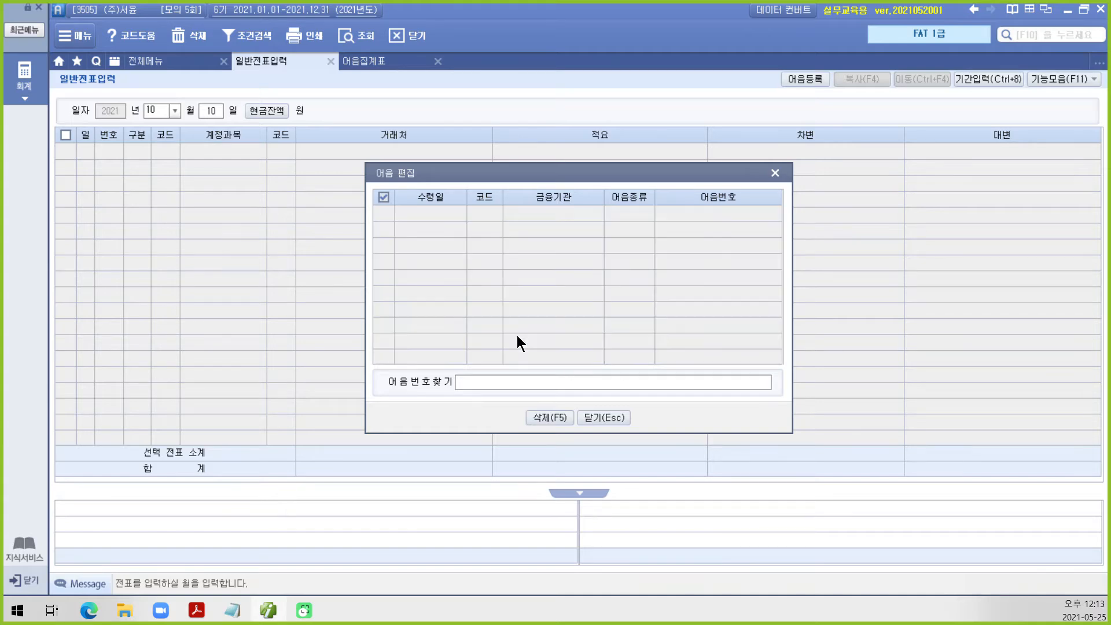
left_click(604, 417)
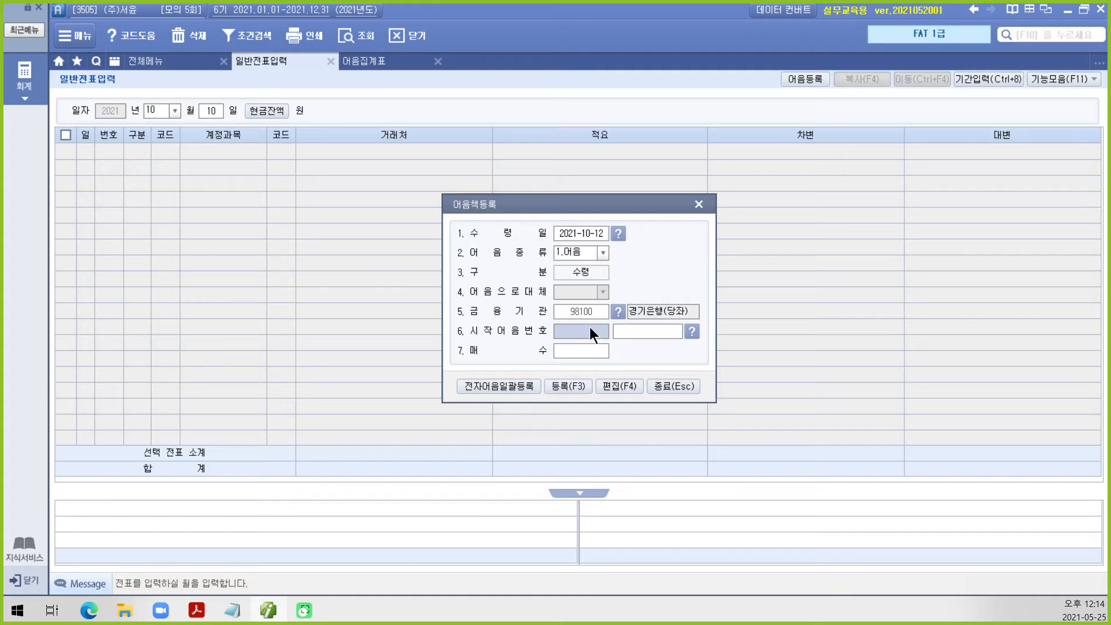
Set the 시작어음번호 to 나바 82511211 and the 매수 to 10, register the notes, and close 어음책등록.
type("나바")
key("BackSpace")
type("배")
left_click(646, 331)
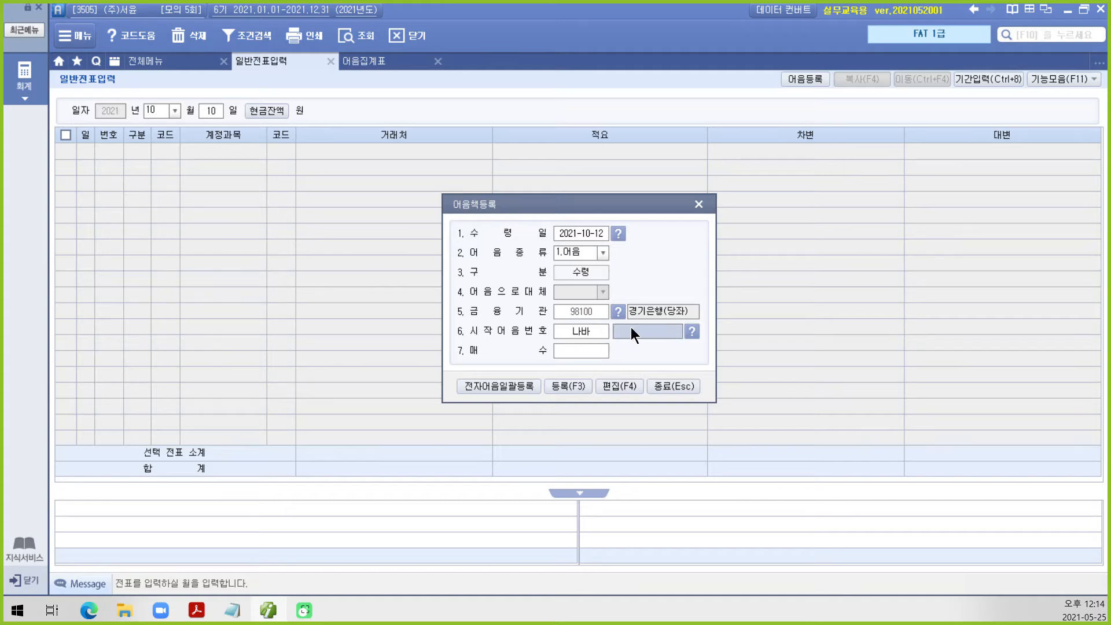
type("82511211")
left_click(587, 352)
type("10")
key("Return")
left_click(565, 387)
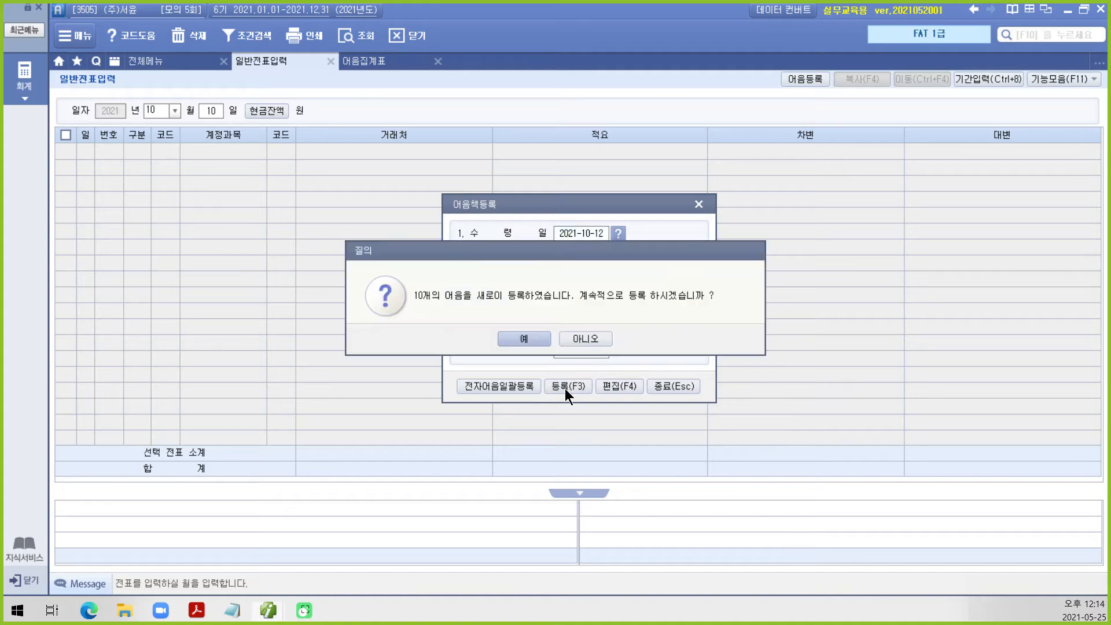
left_click(520, 333)
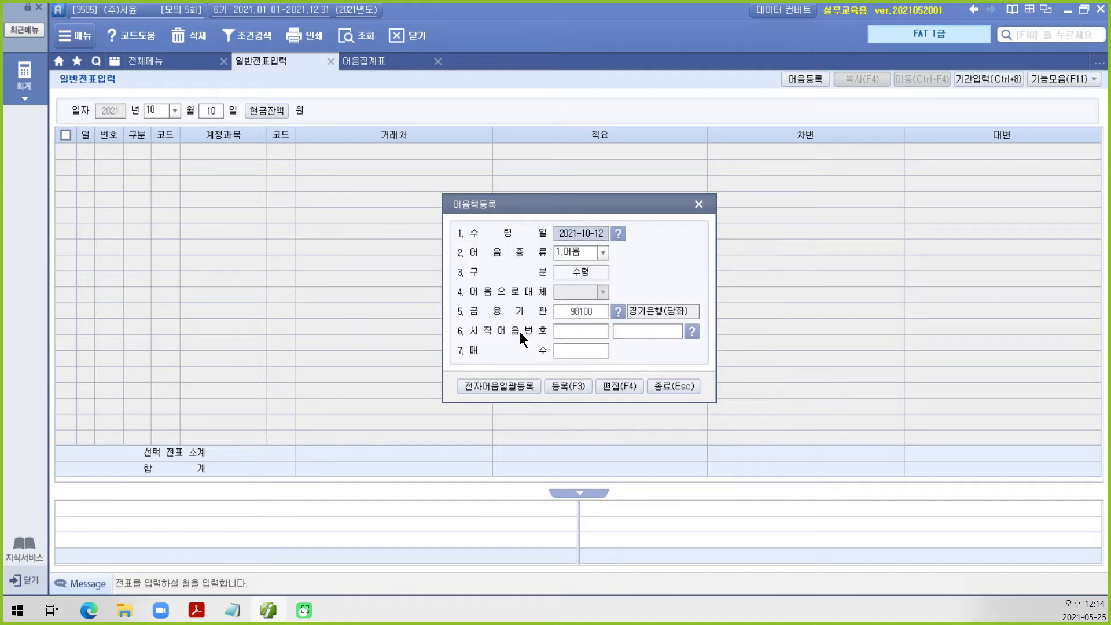
left_click(701, 204)
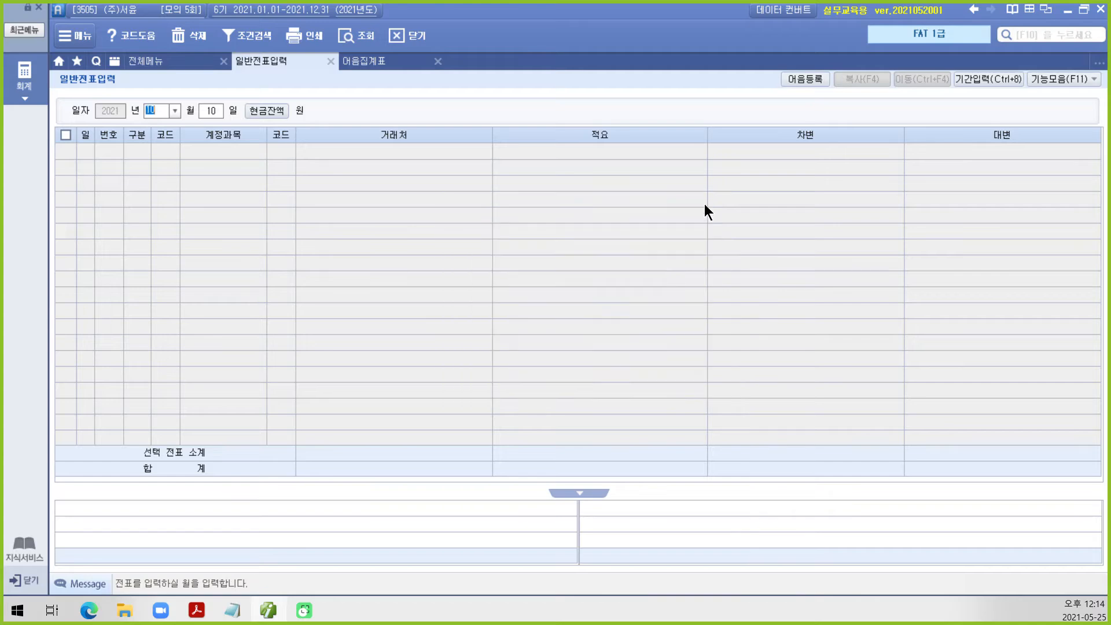
Refresh the 수불장 in 어음집계표 to check the re-registered notes' 어음번호, then close 어음집계표.
left_click(377, 65)
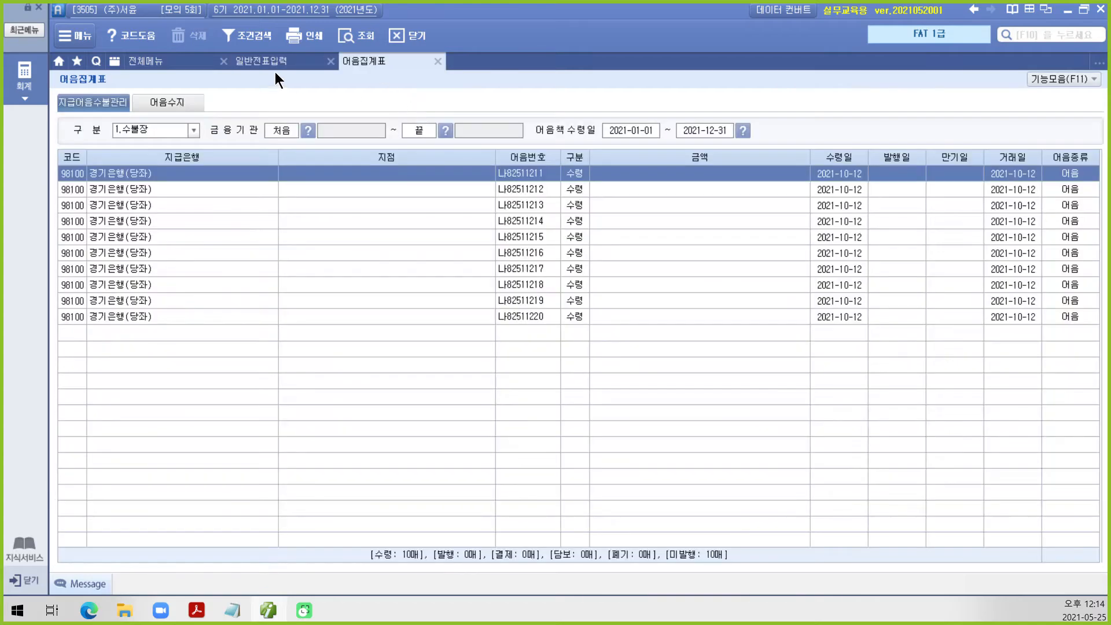
left_click(342, 37)
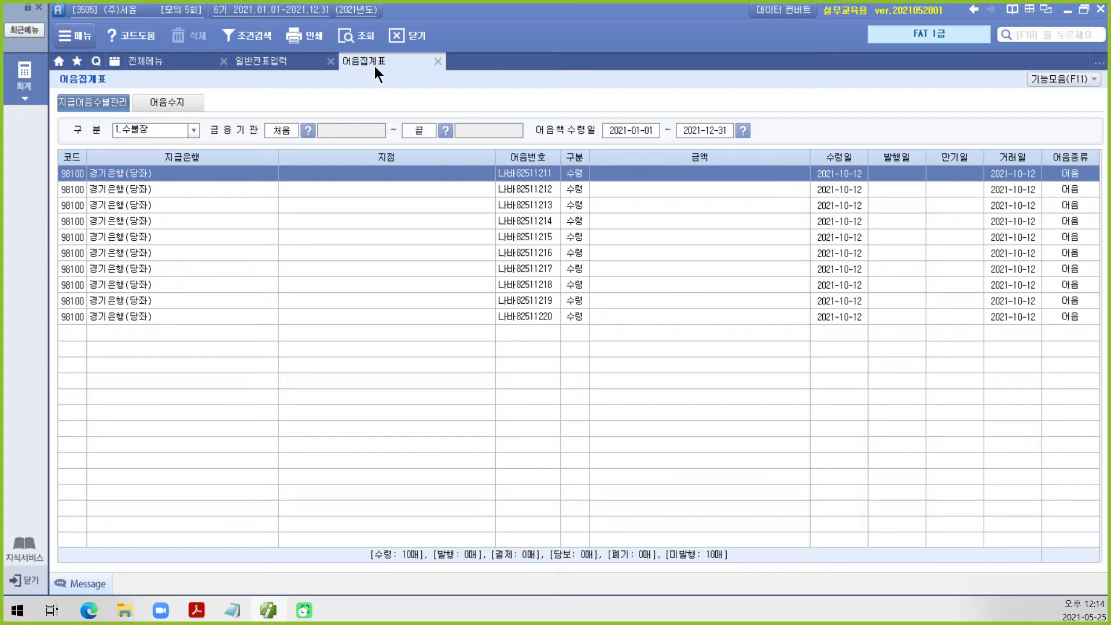
left_click(438, 62)
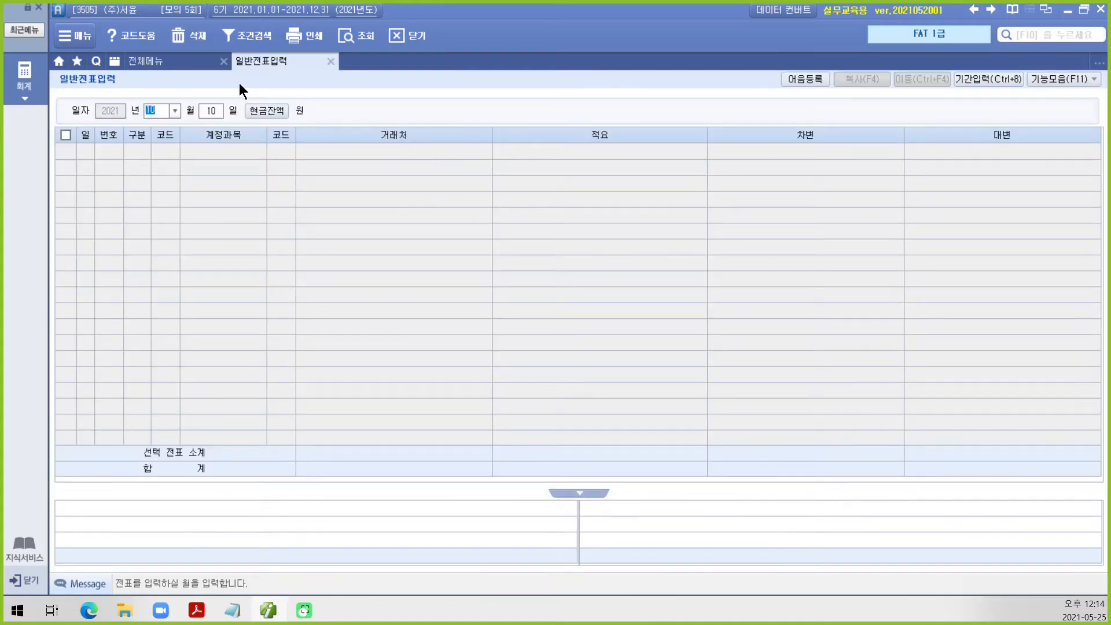
Reopen 어음책등록, highlight its 수령일 and 시작어음번호 fields, and close it without registering anything.
left_click(805, 79)
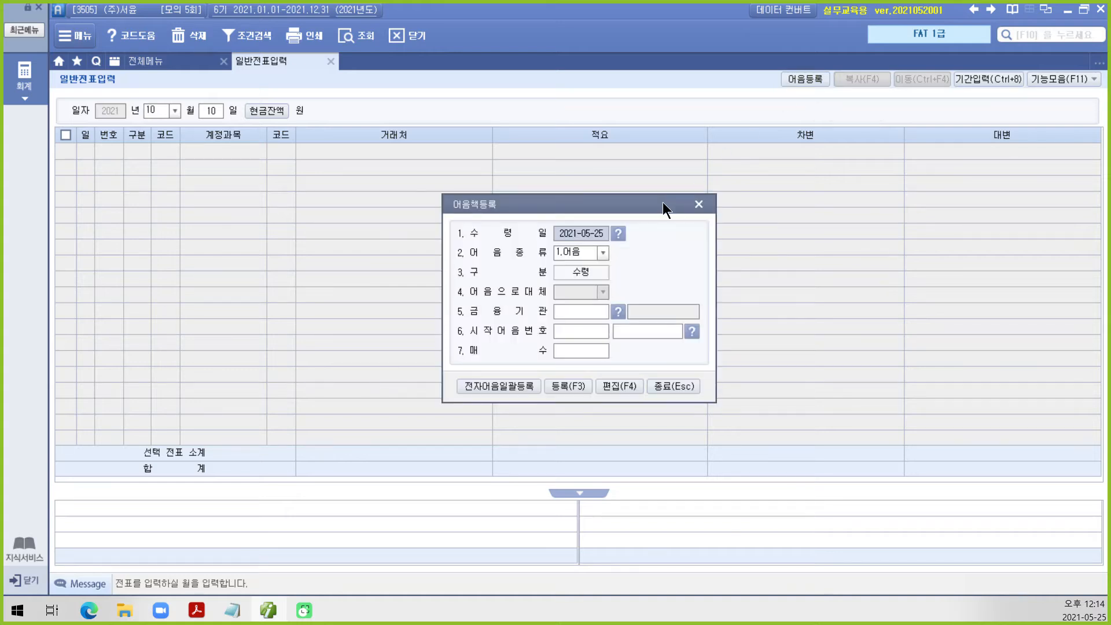
left_click_drag(657, 204, 712, 249)
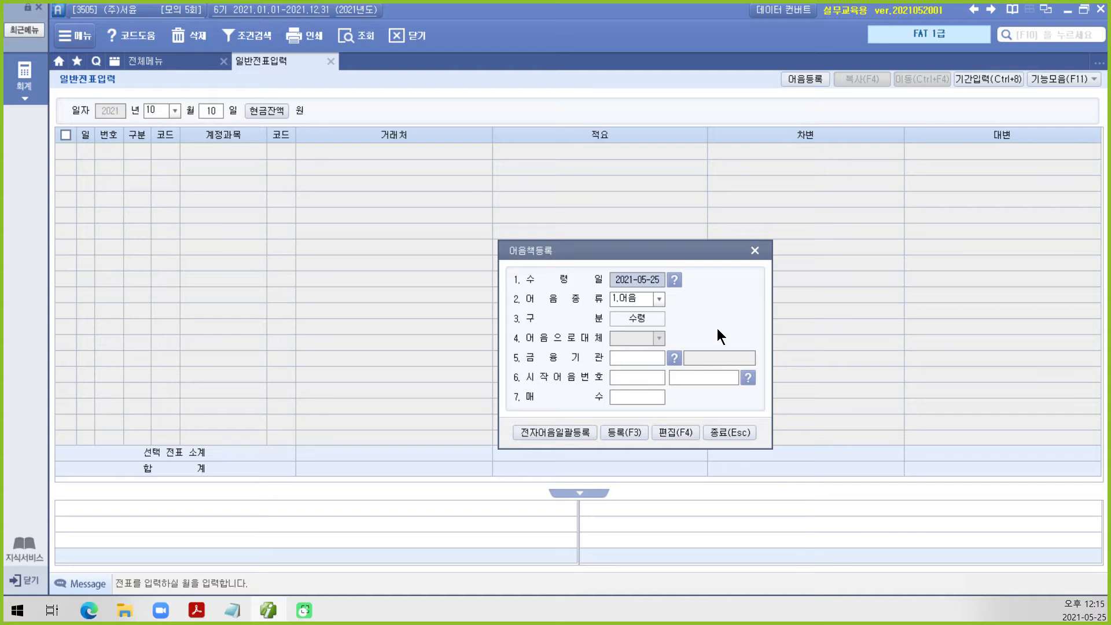
left_click_drag(651, 273, 655, 289)
mouse_move(613, 363)
left_mouse_down()
mouse_move(615, 393)
mouse_move(578, 377)
left_mouse_up()
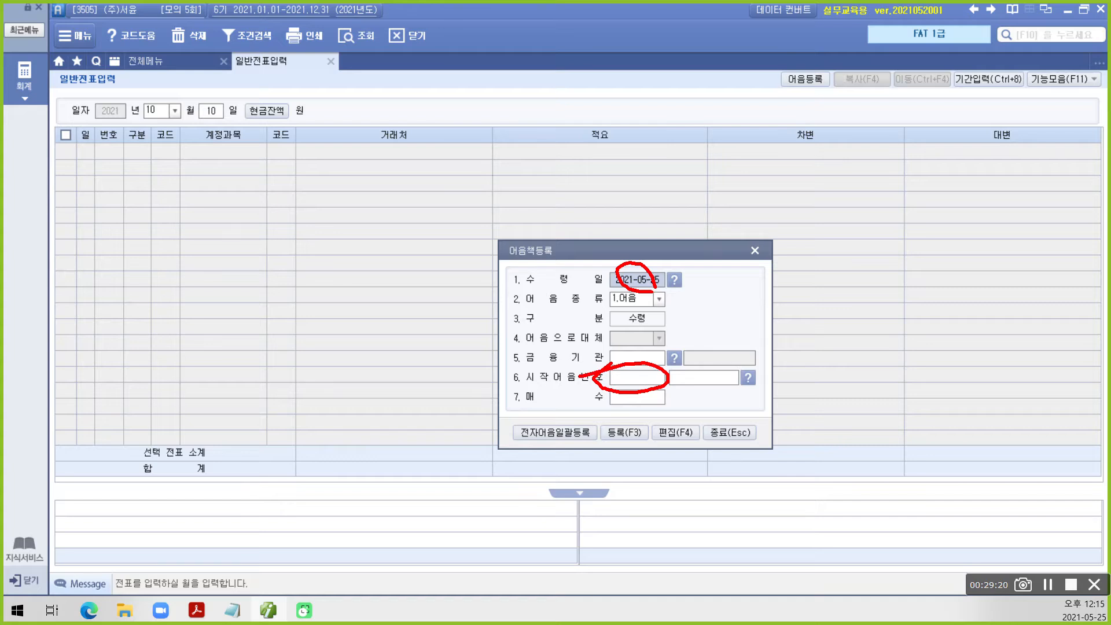
key("Escape")
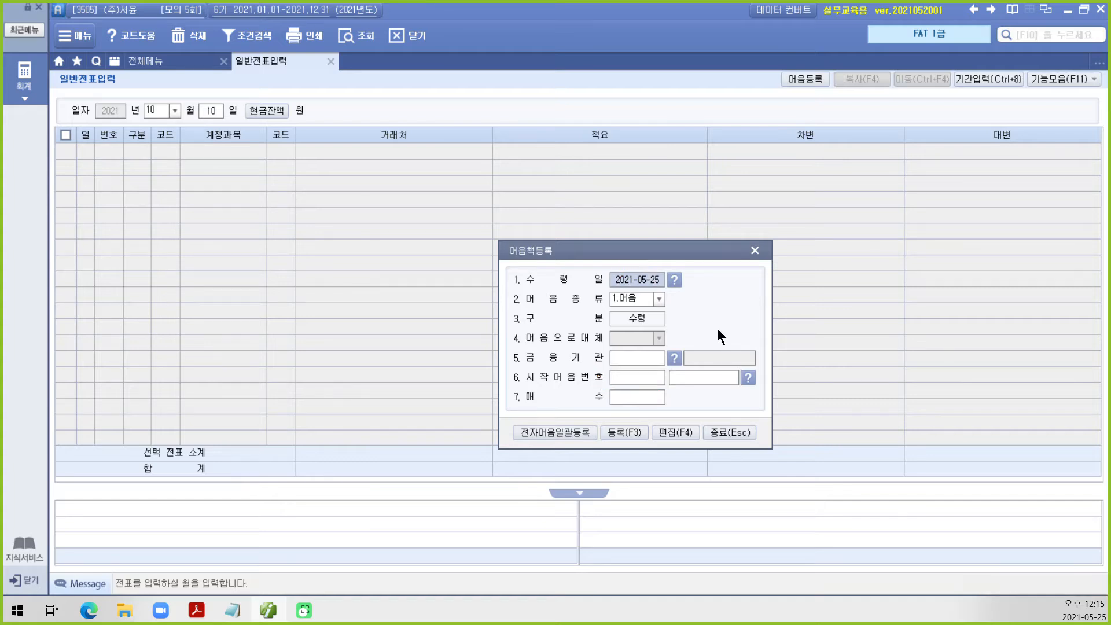
left_click(755, 252)
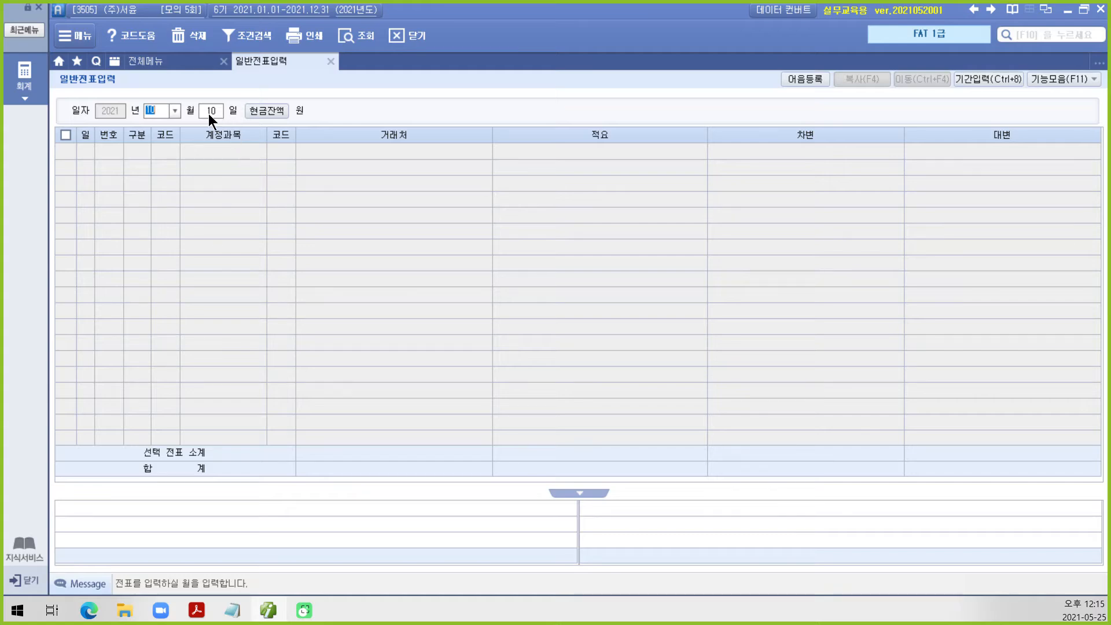
Enter a 10월 15일 차변 line for account 251 외상매입금, 거래처 11210 동진상회, with amount 25,000,000.
key("Return")
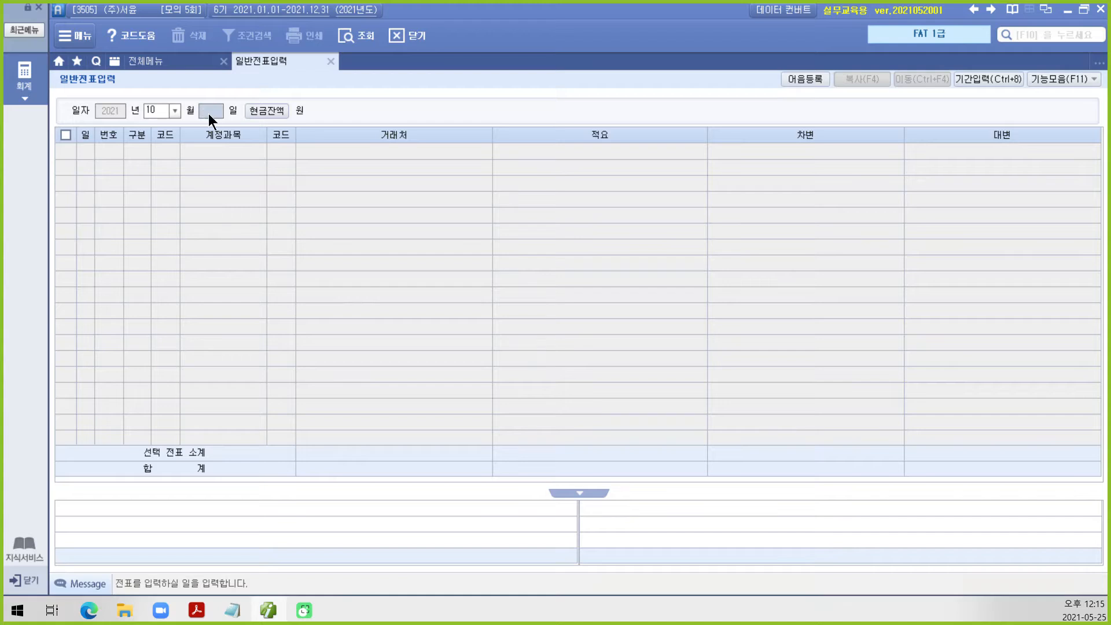
type("15")
key("Return")
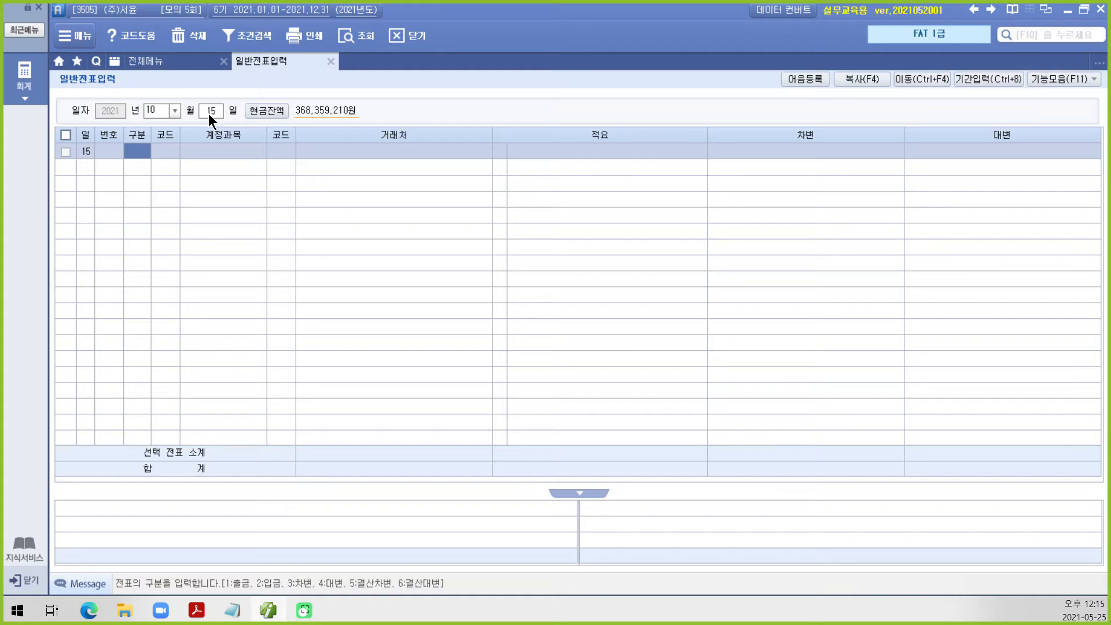
type("3")
key("Return")
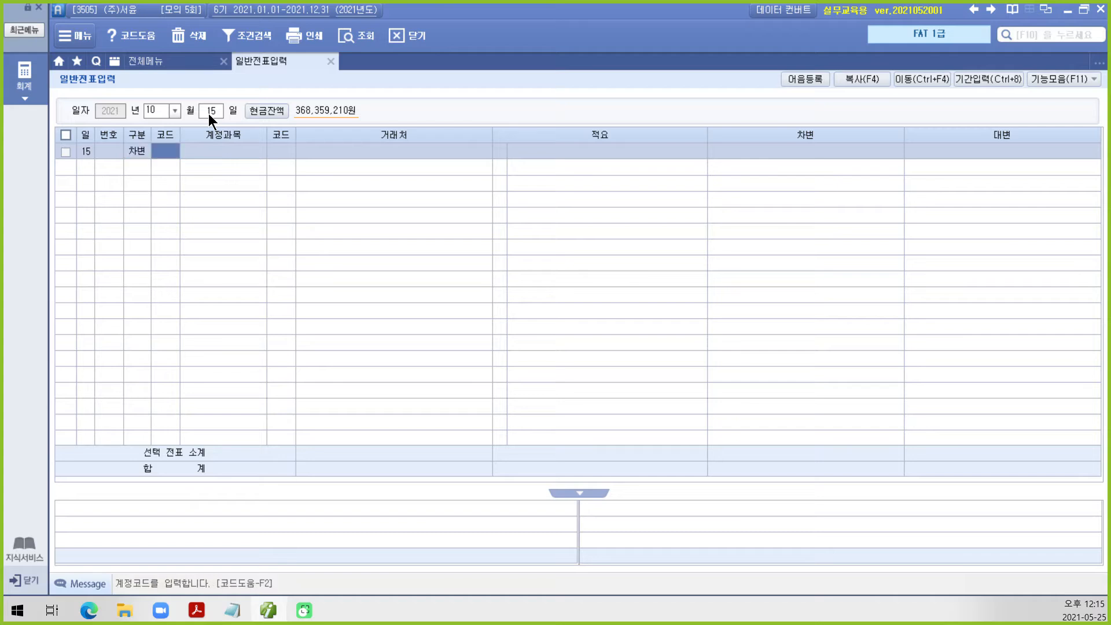
type("251")
key("Return")
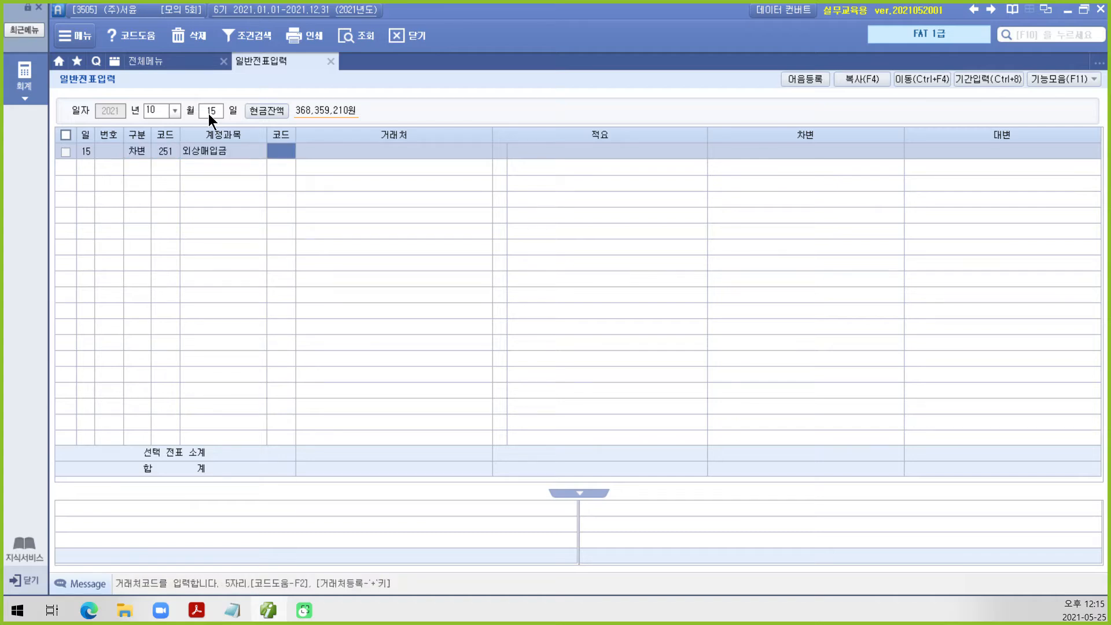
type("11210")
key("Return")
key("Return")
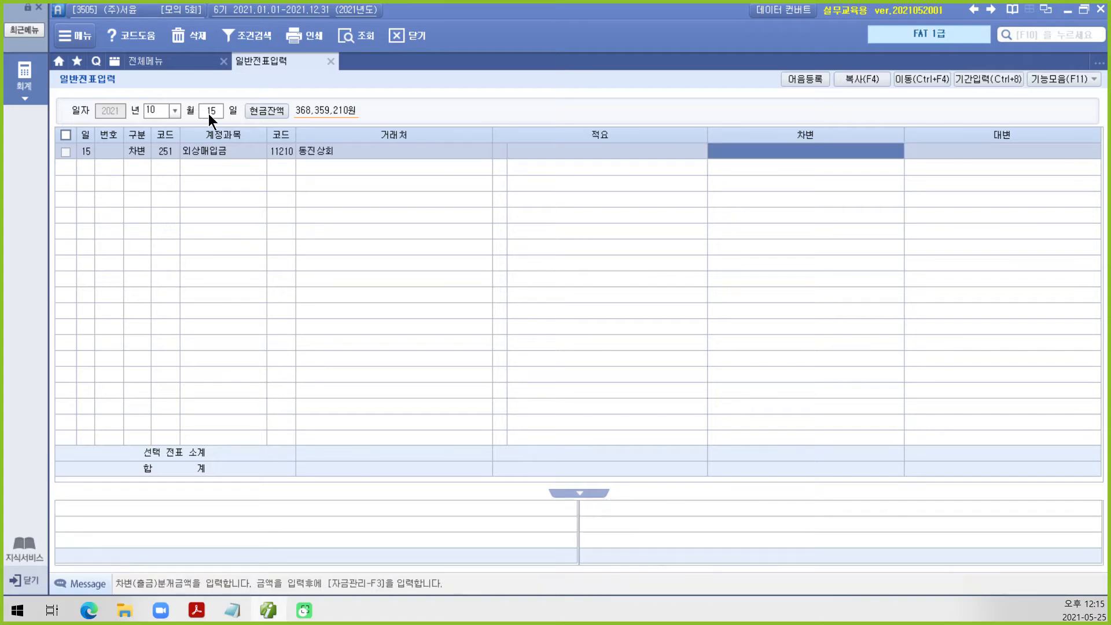
type("25000000")
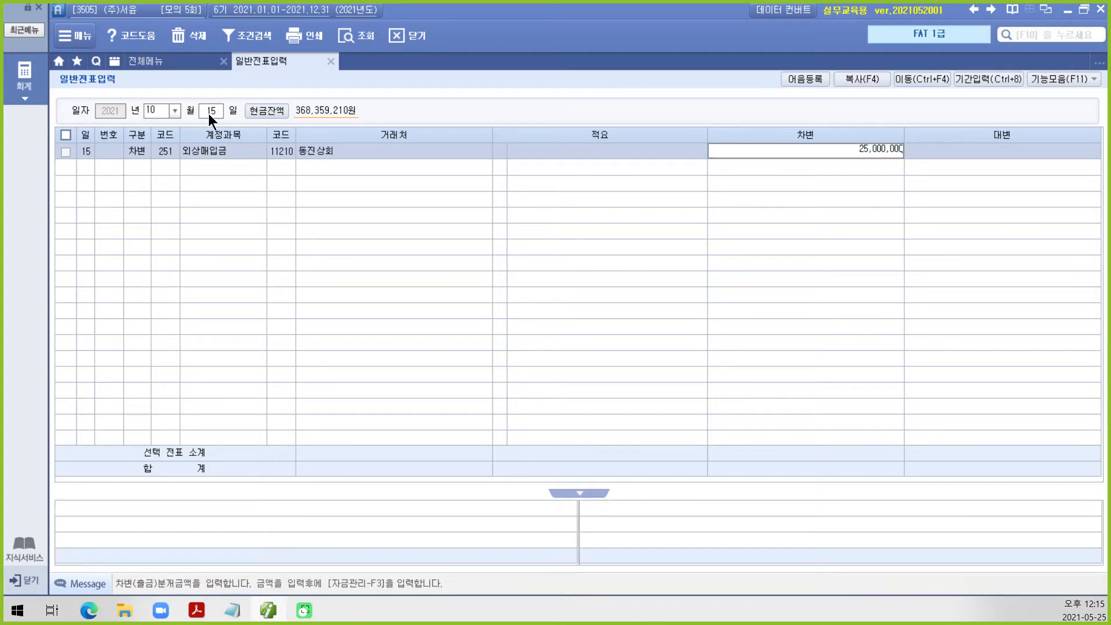
key("Return")
Add a 대변 line for account 252 지급어음, 거래처 11210 동진상회, with amount 10,000,000.
type("4")
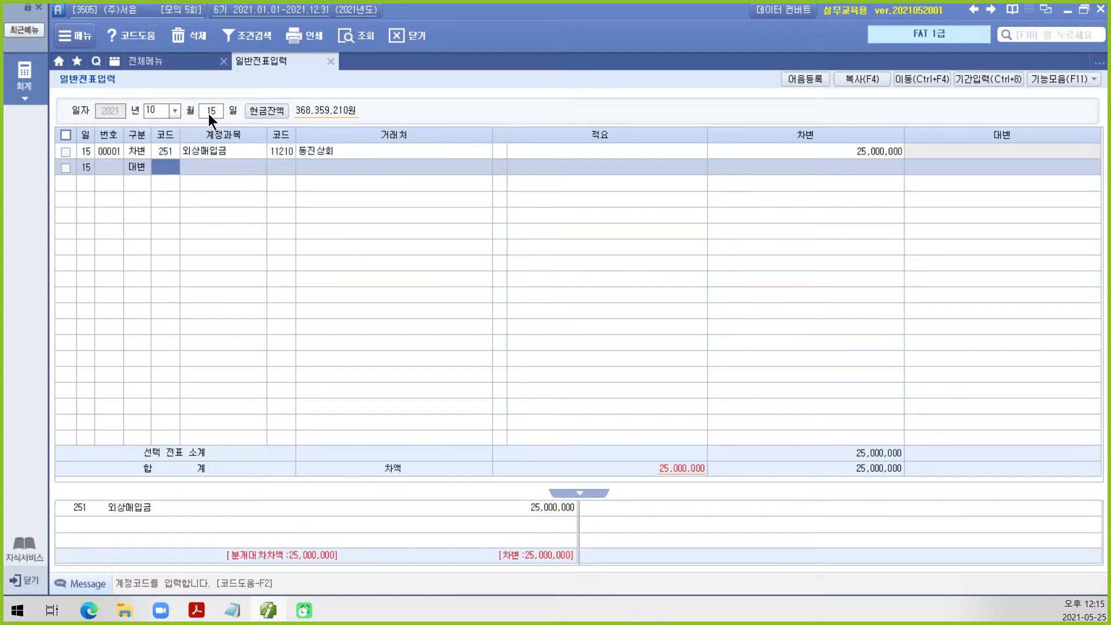
type("252")
key("Return")
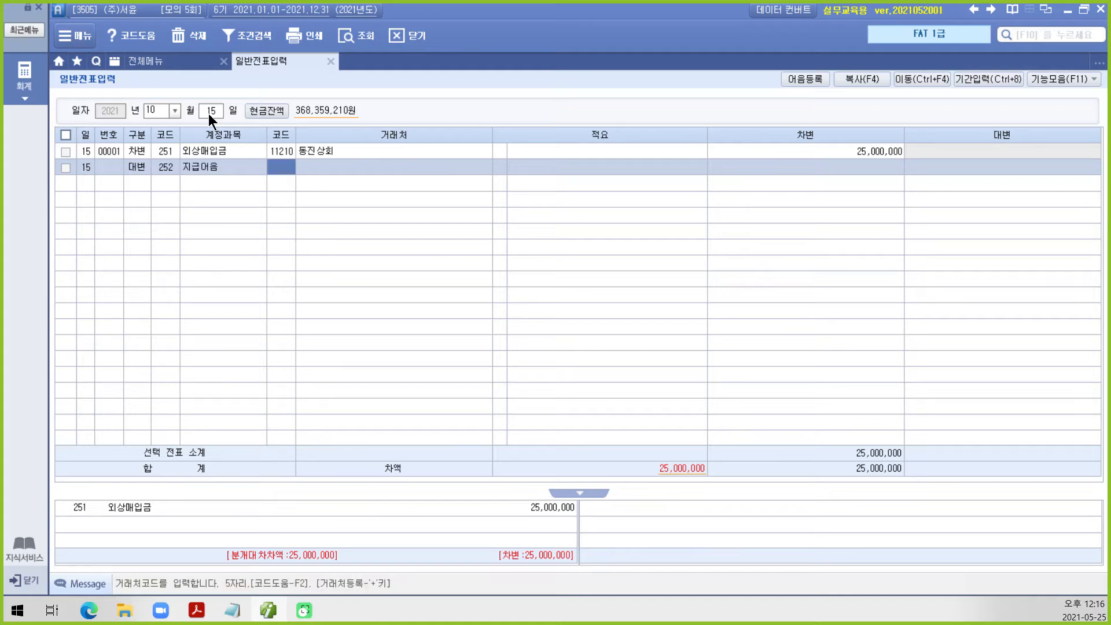
type("11210")
key("Return")
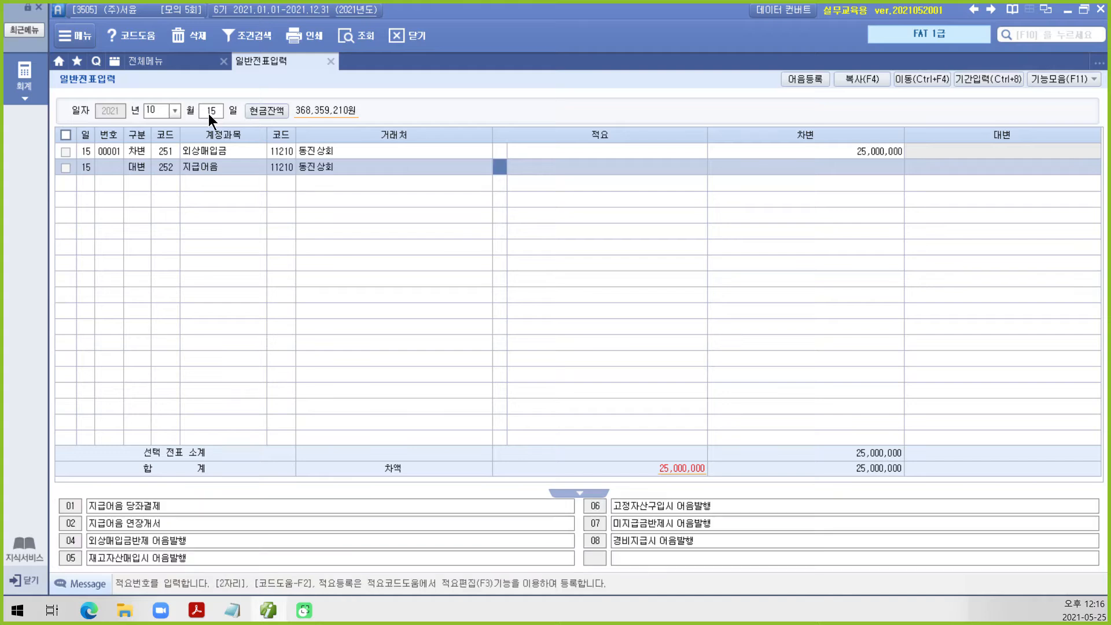
key("Return")
type("10000000")
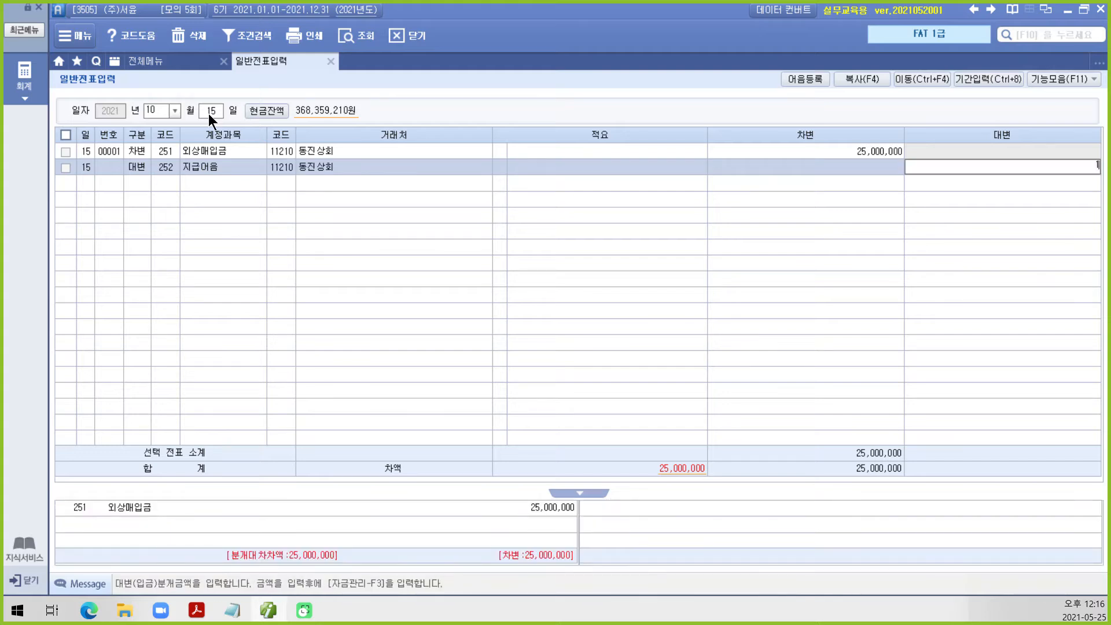
key("Return")
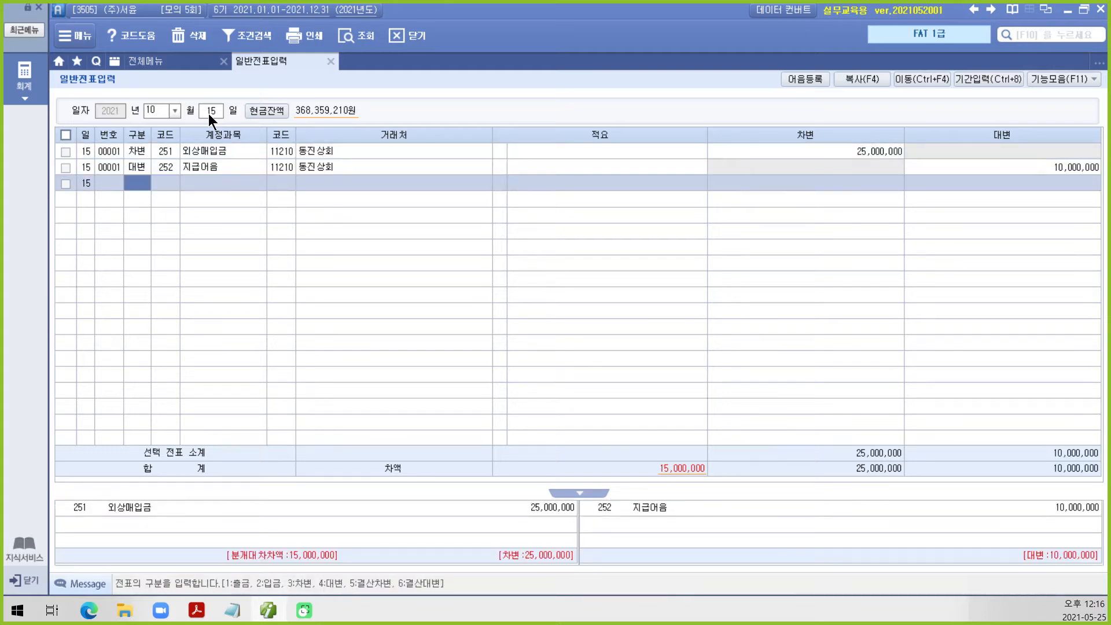
Add a 대변 line for account 103 보통예금, 거래처 98000 서울은행, with amount 15,000,000.
type("4")
key("Return")
type("103")
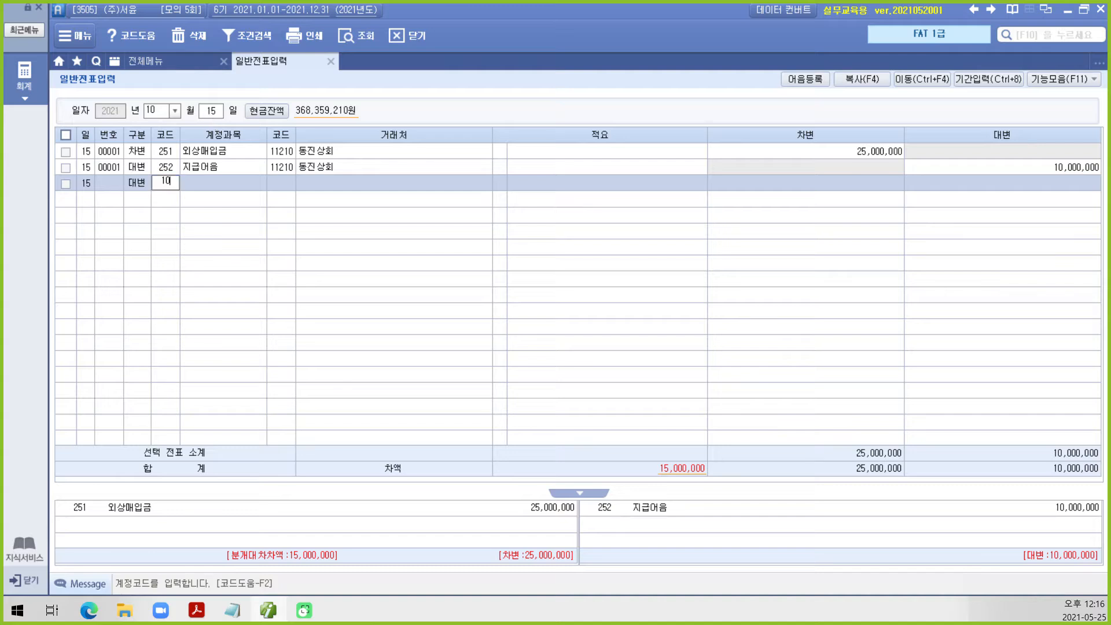
key("Return")
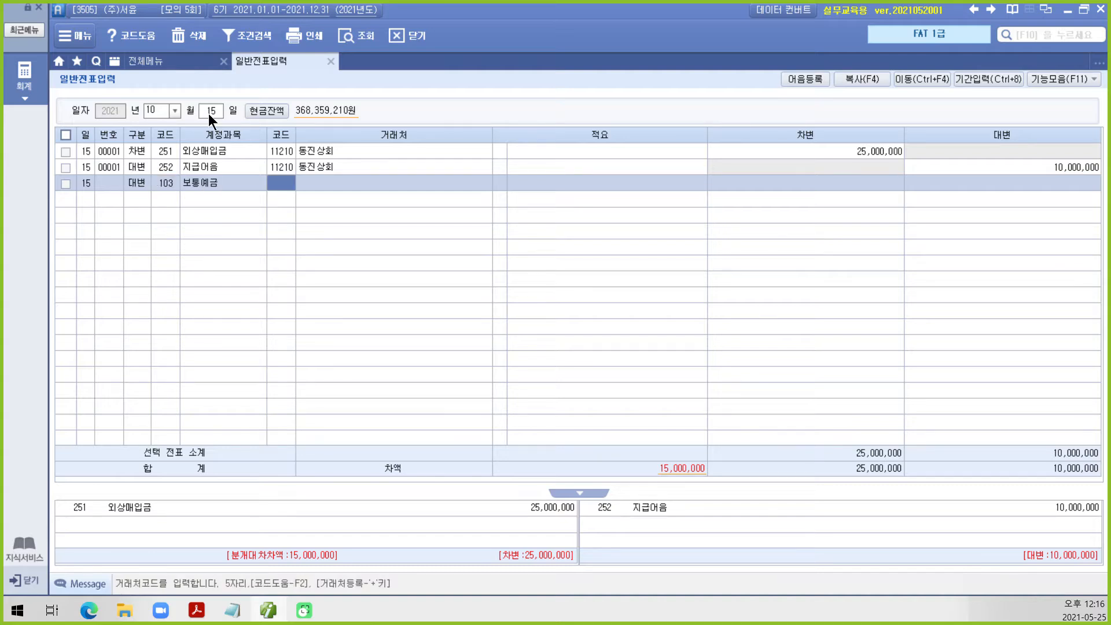
key("Return")
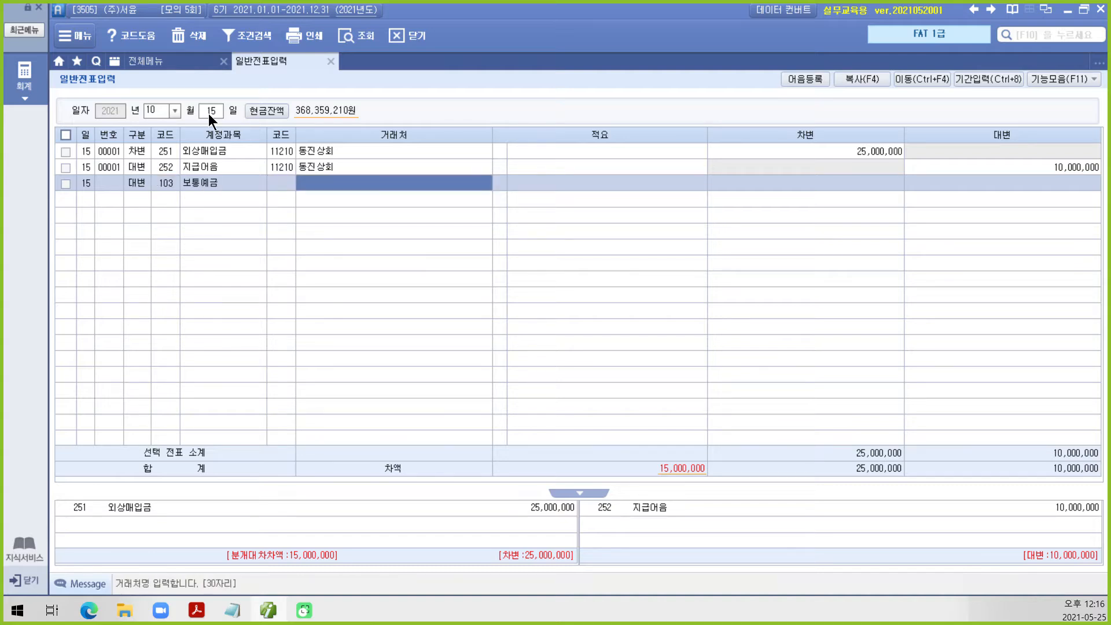
key("Left")
type("서울")
key("Return")
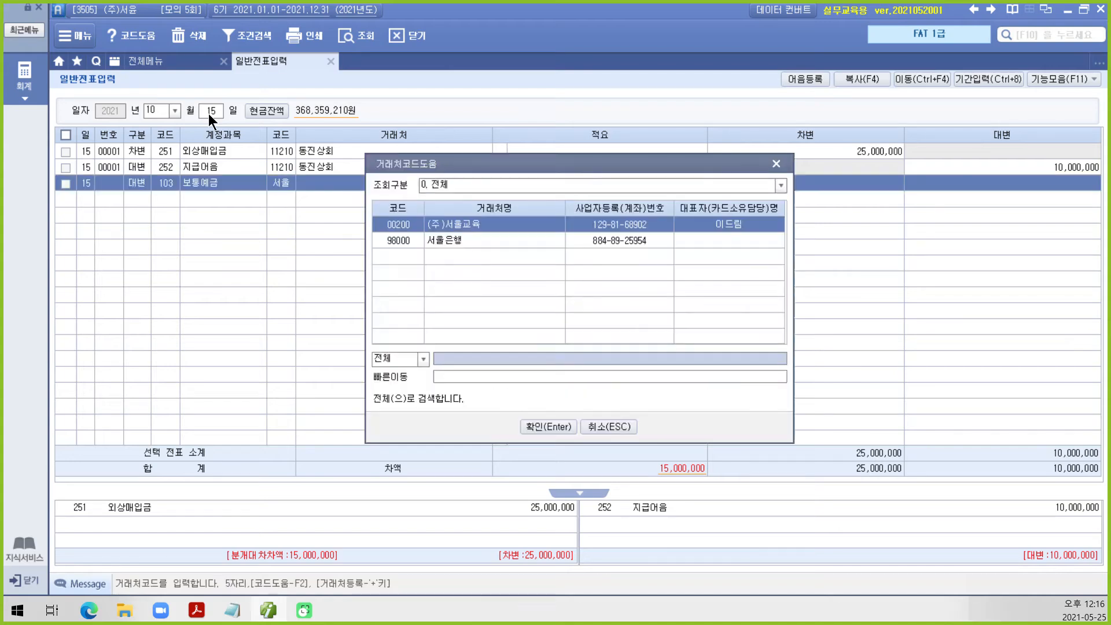
key("Down")
key("Return")
key("Return")
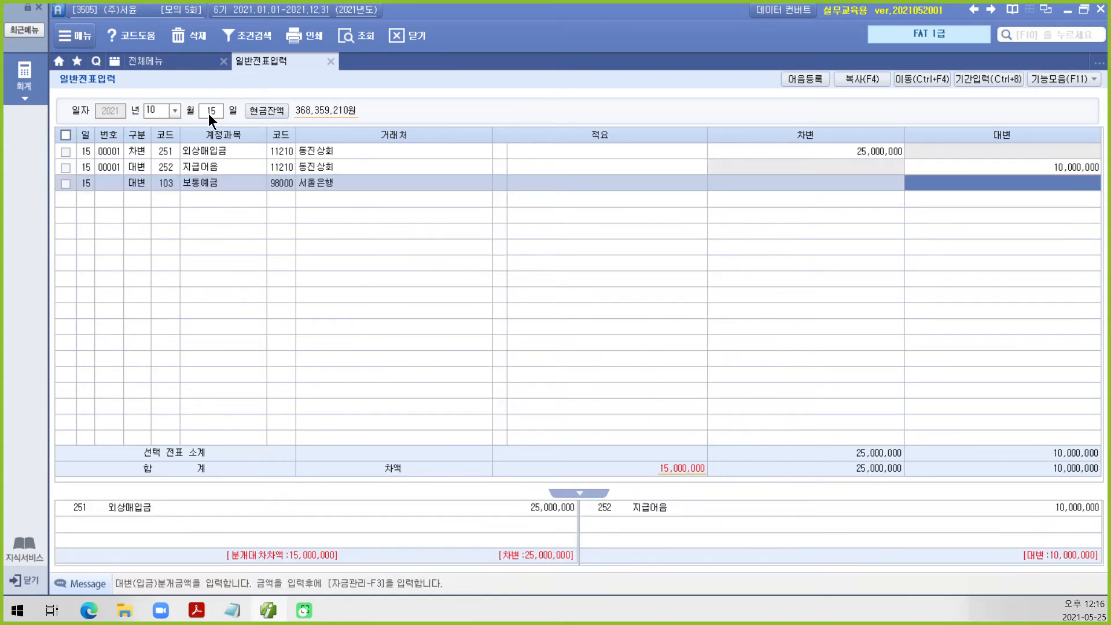
type("15000000")
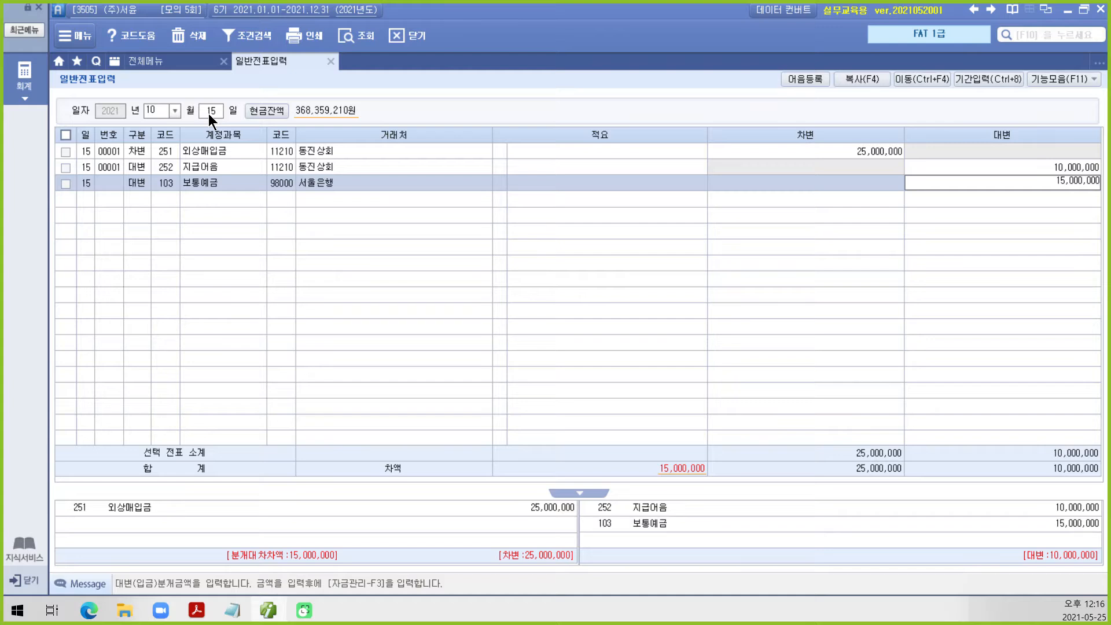
key("Return")
Bring up 지급어음 관리 for the 지급어음 line and assign 경기은행(당좌) note 나바82511211 as its 어음번호.
left_click(234, 151)
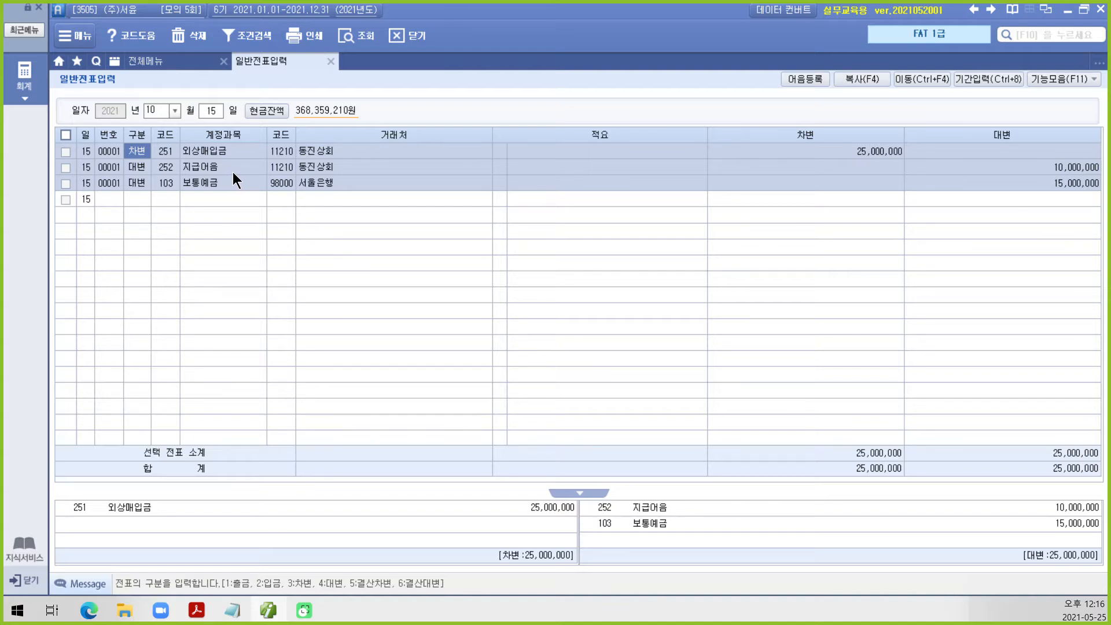
left_click(324, 168)
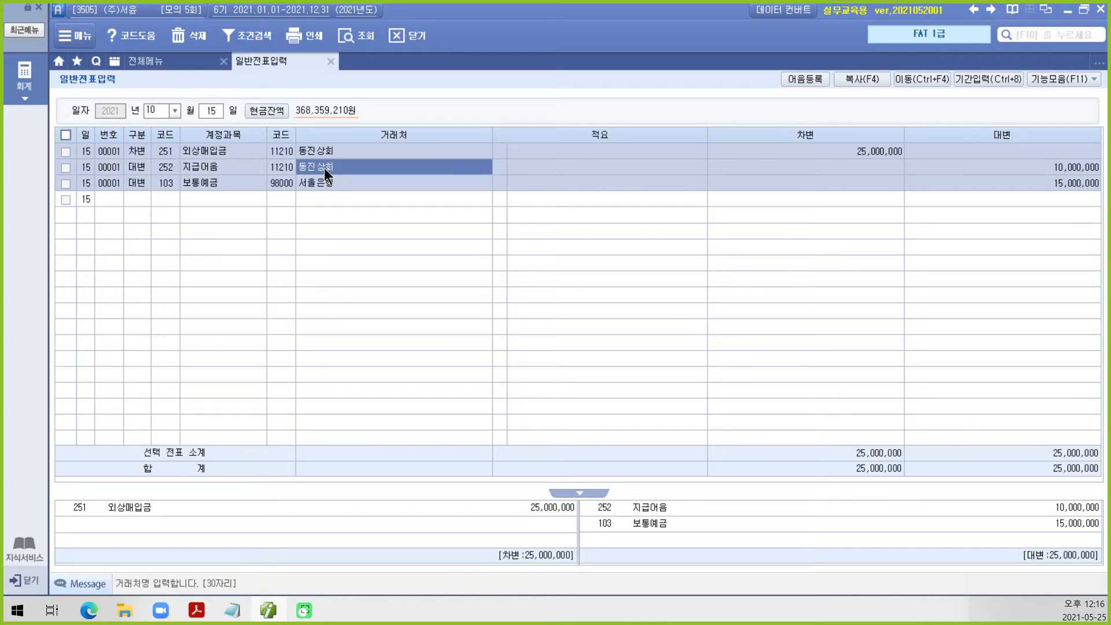
key("F3")
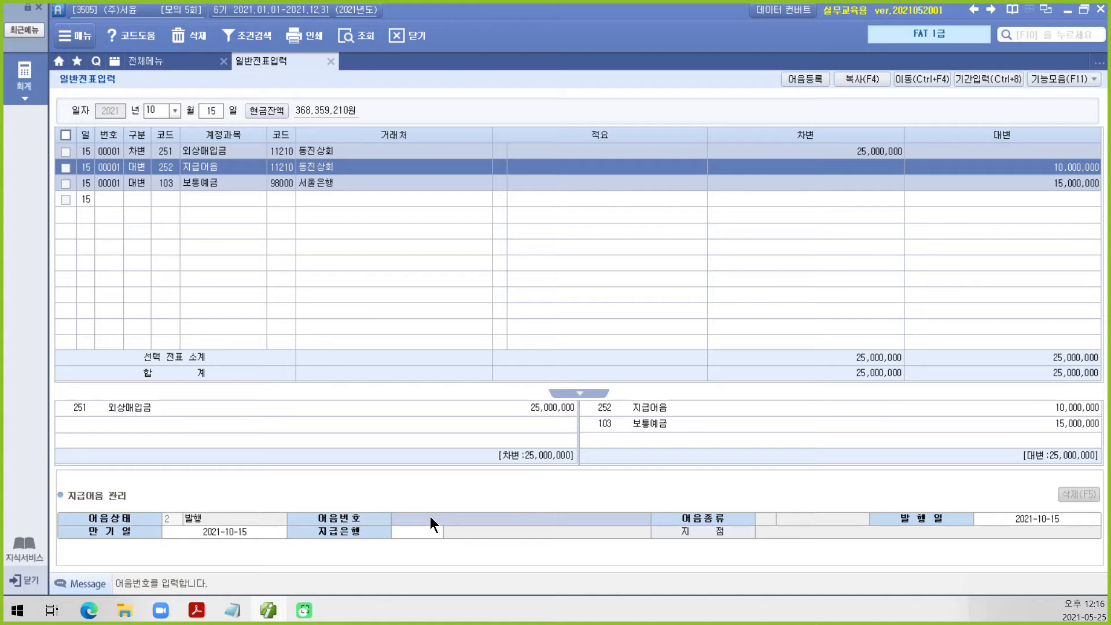
key("F2")
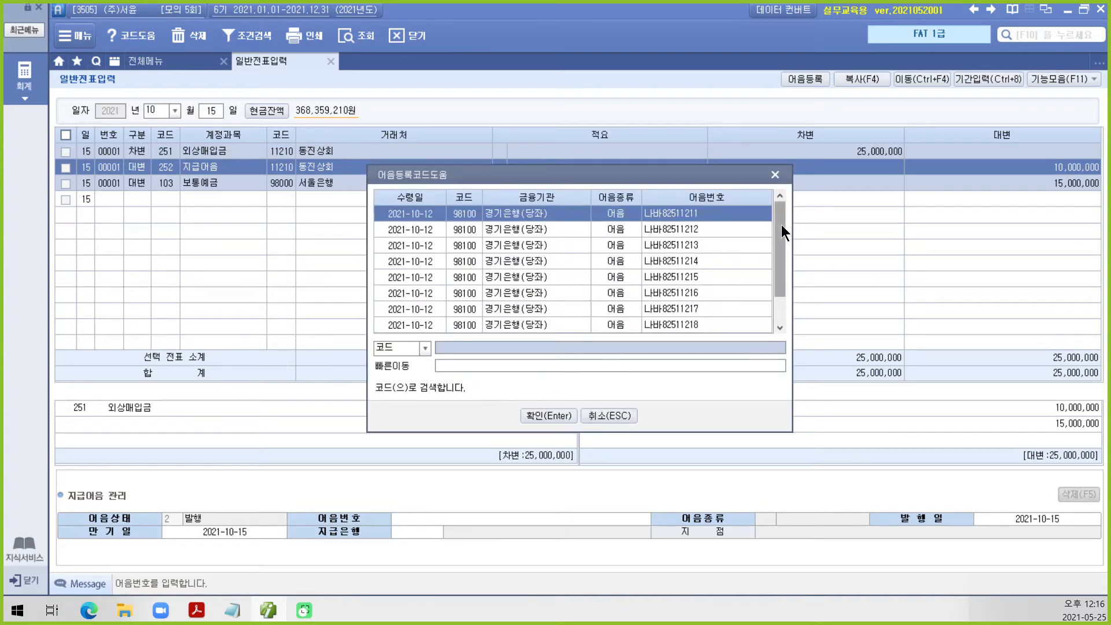
left_click(693, 215)
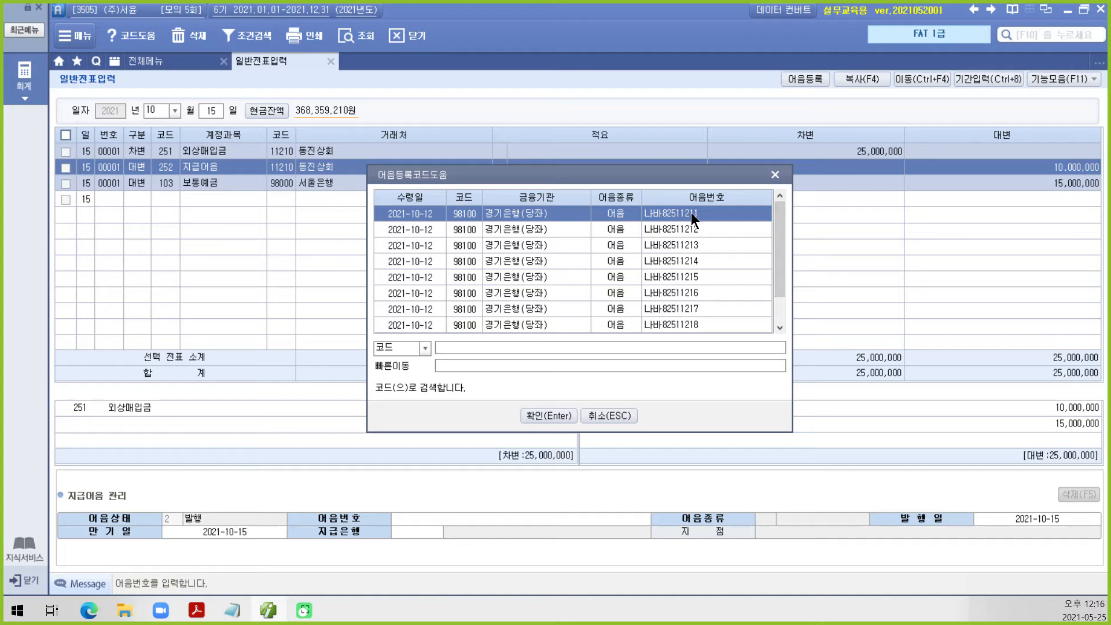
left_click(537, 418)
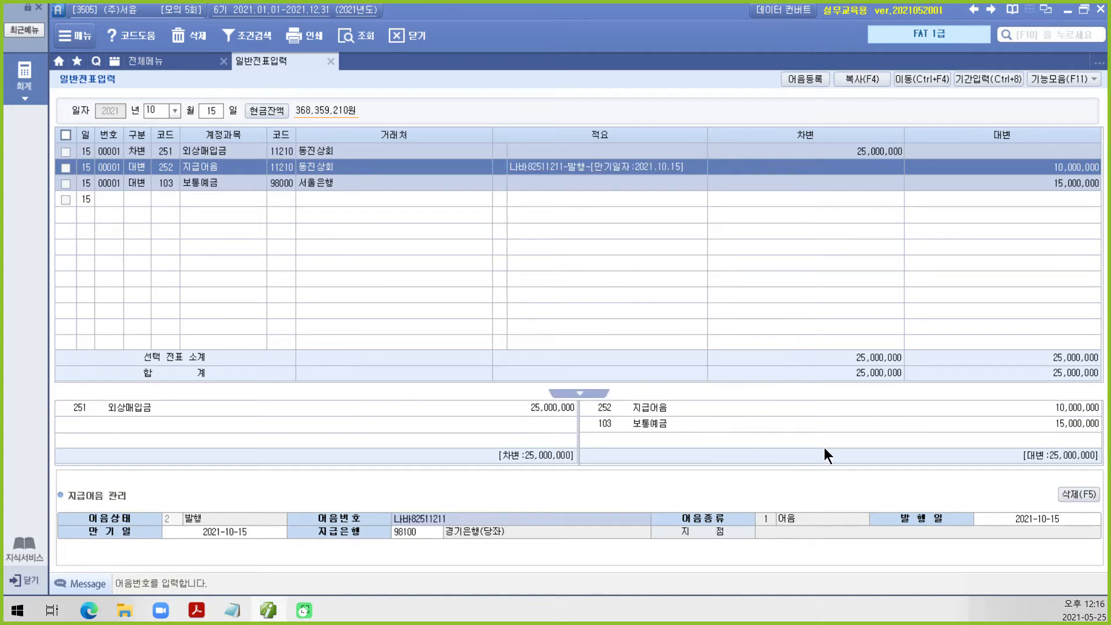
Keep the note's 발행일, set its 만기일 to 2022-01-14, and finish the 지급어음 관리 entry.
key("Return")
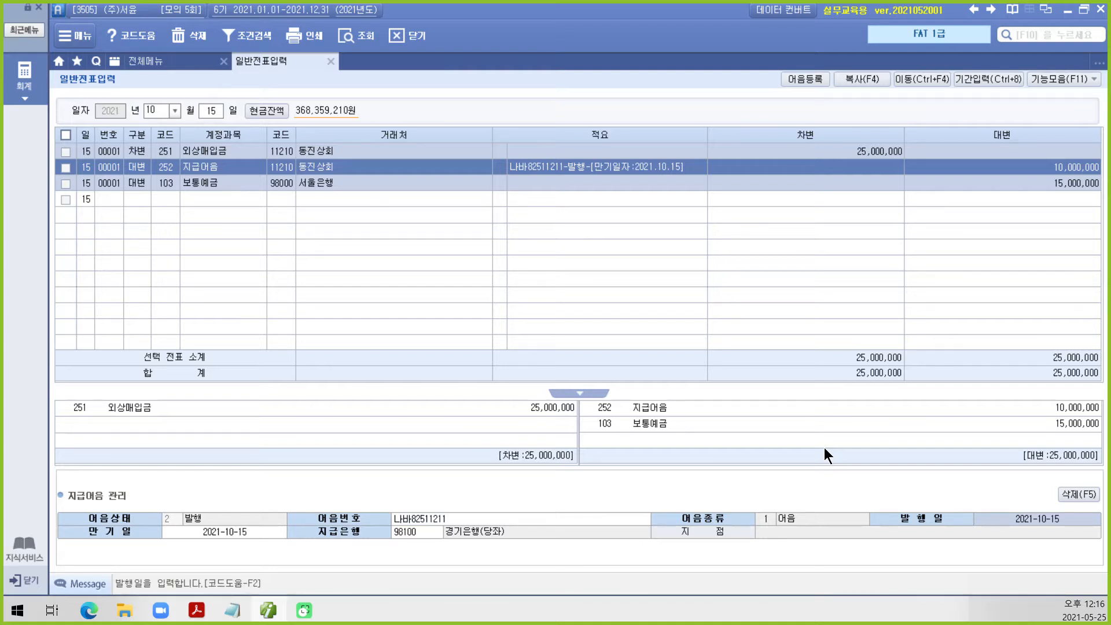
key("Return")
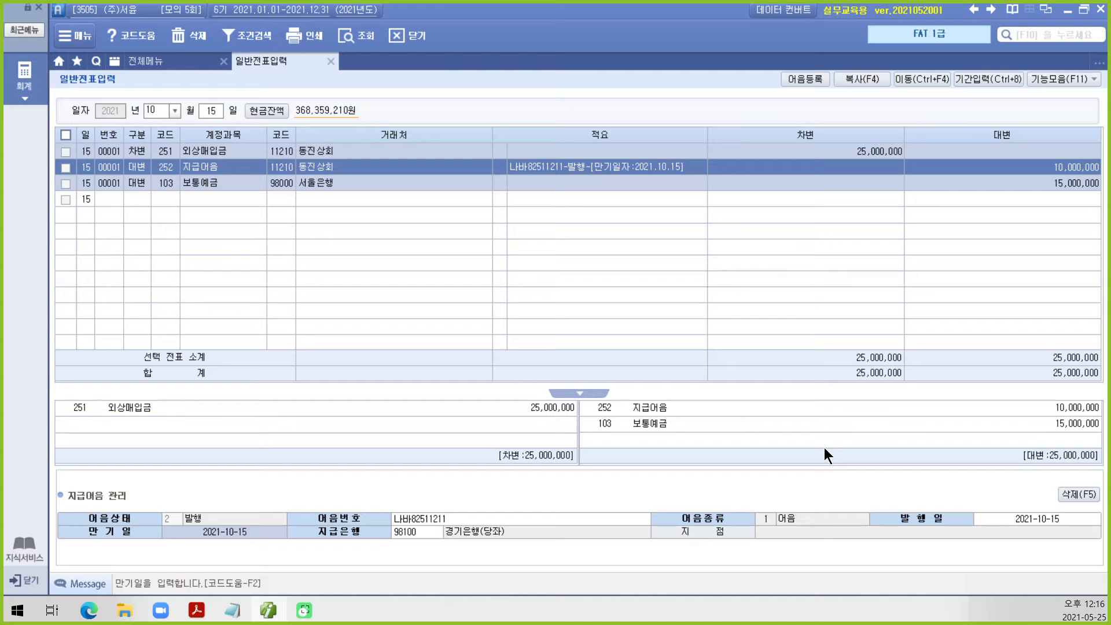
type("2022-01-14")
key("Return")
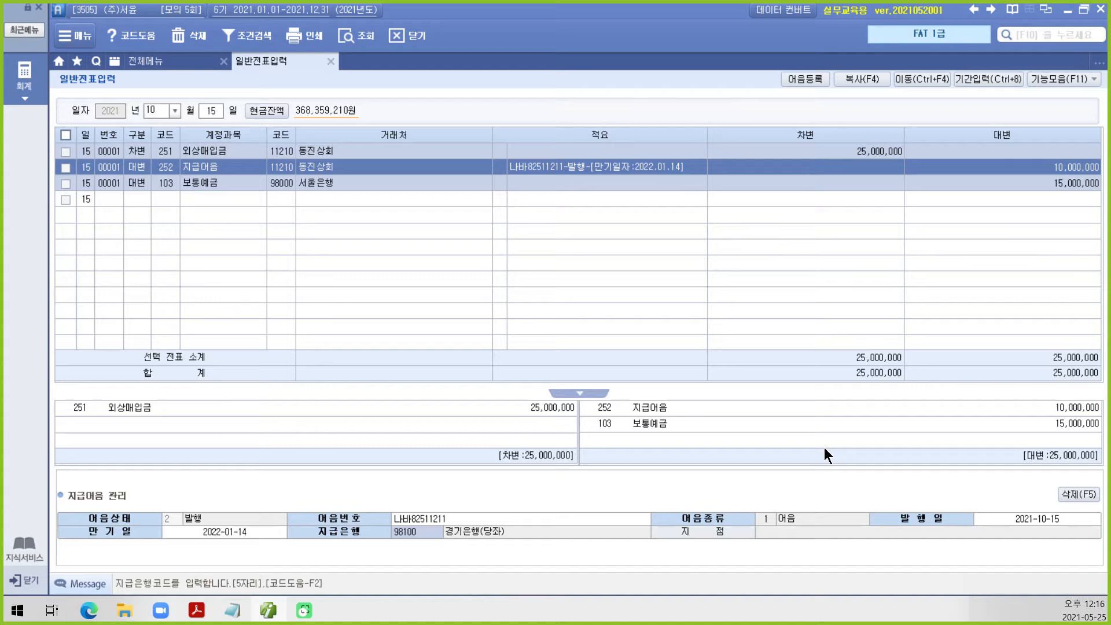
key("Return")
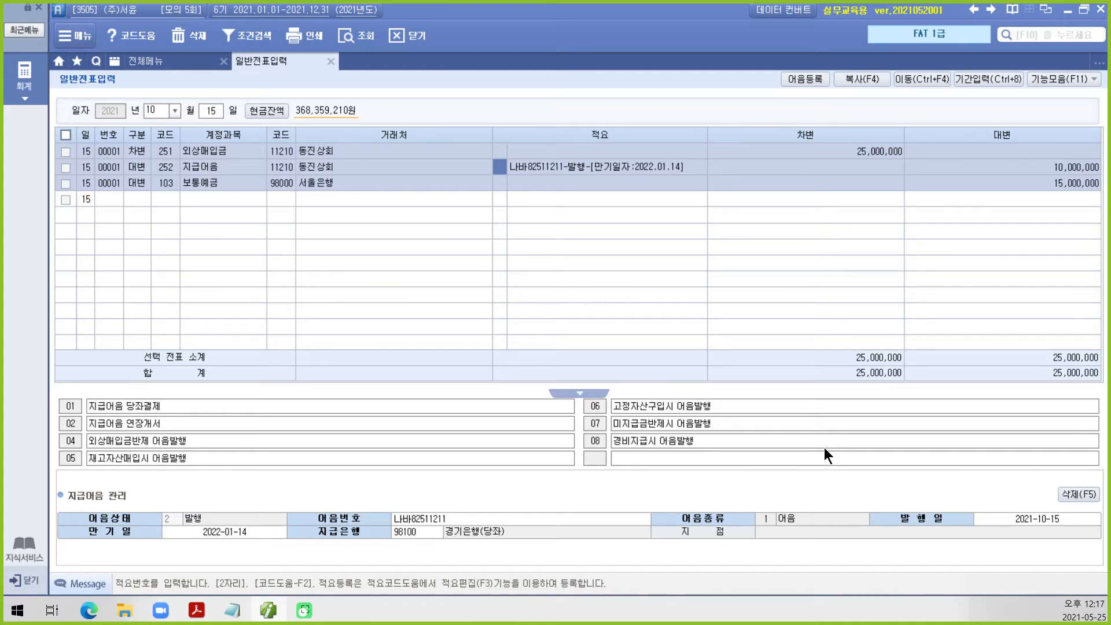
Switch to the exam PDF in Adobe Acrobat Reader and read question 5's 주민세 receipt, 자료설명 and 평가문제.
left_click(263, 615)
scroll(633, 496, "down", 5)
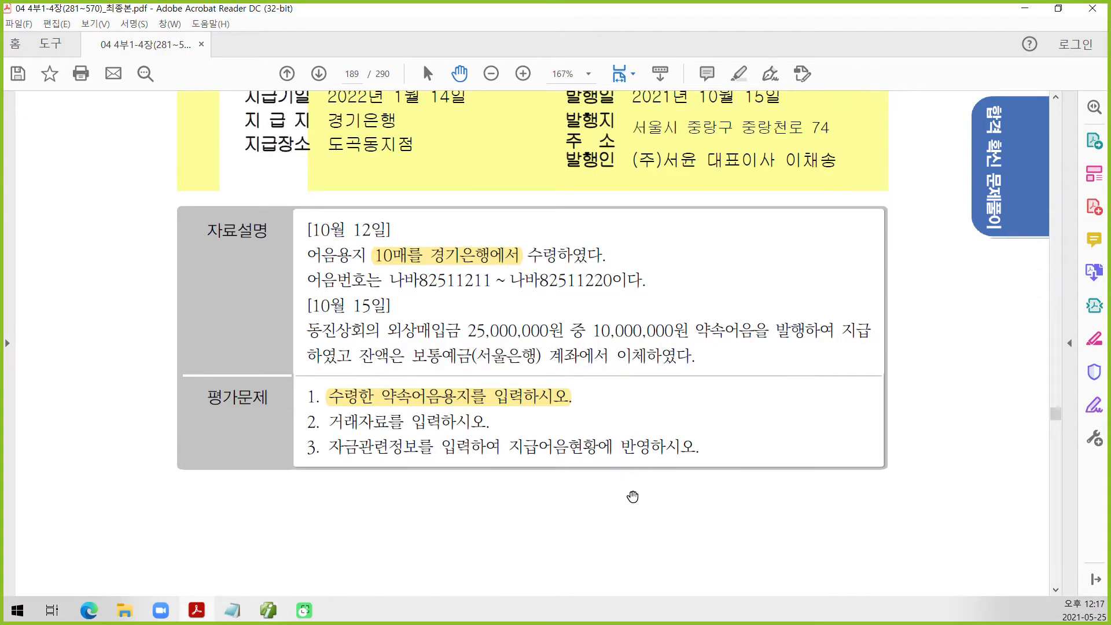
scroll(632, 496, "down", 12)
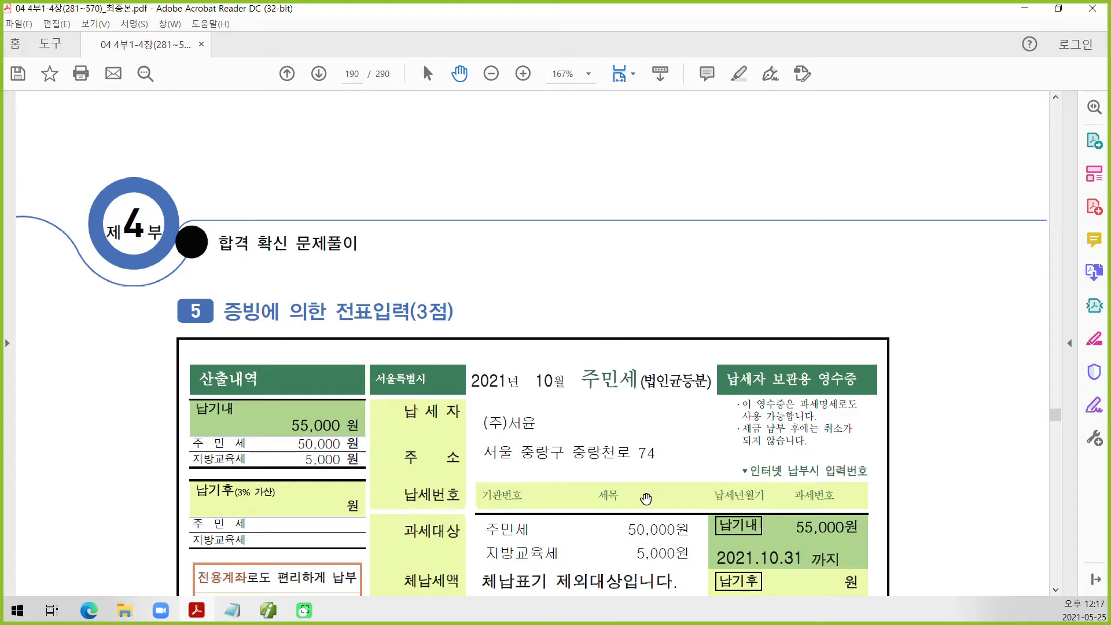
scroll(646, 499, "down", 3)
scroll(641, 471, "down", 7)
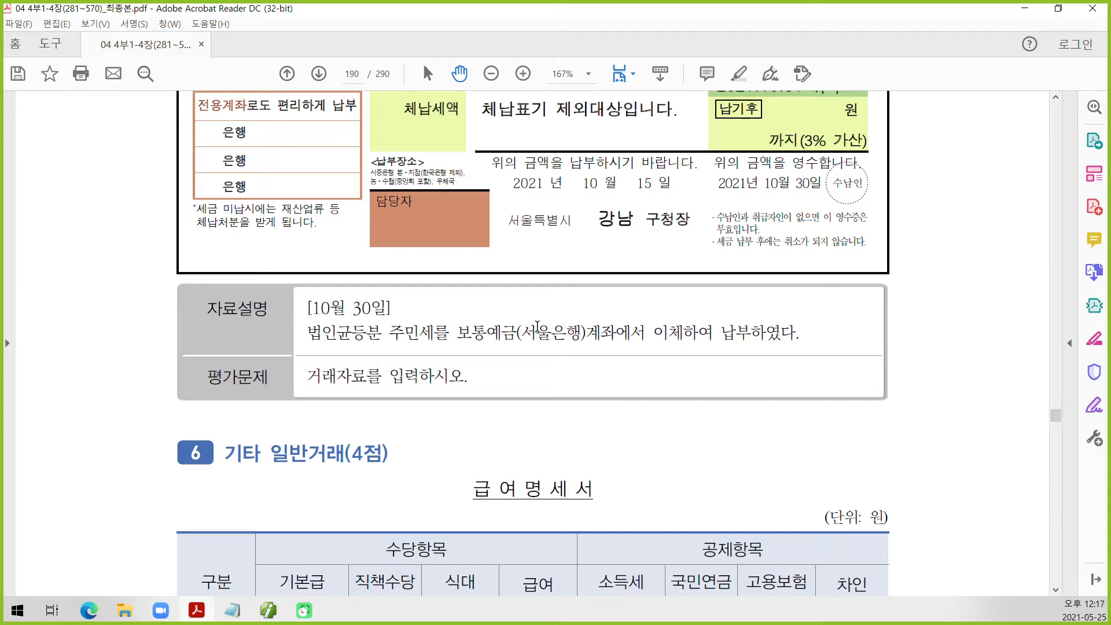
Switch to the accounting program and set the general voucher entry date to day 30 of October.
left_click(267, 611)
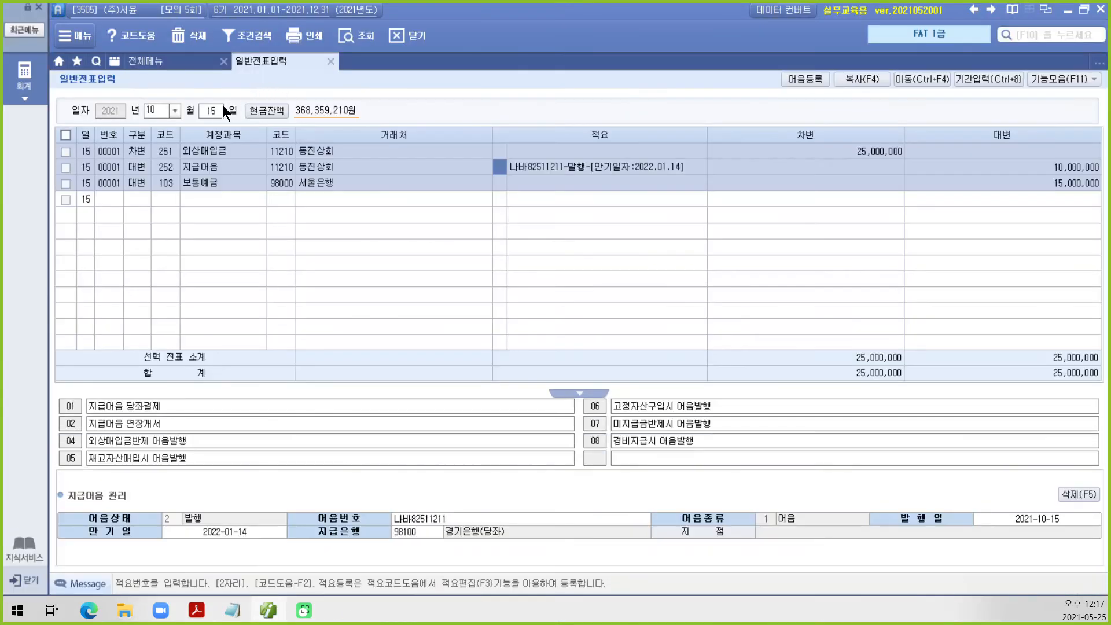
left_click(210, 109)
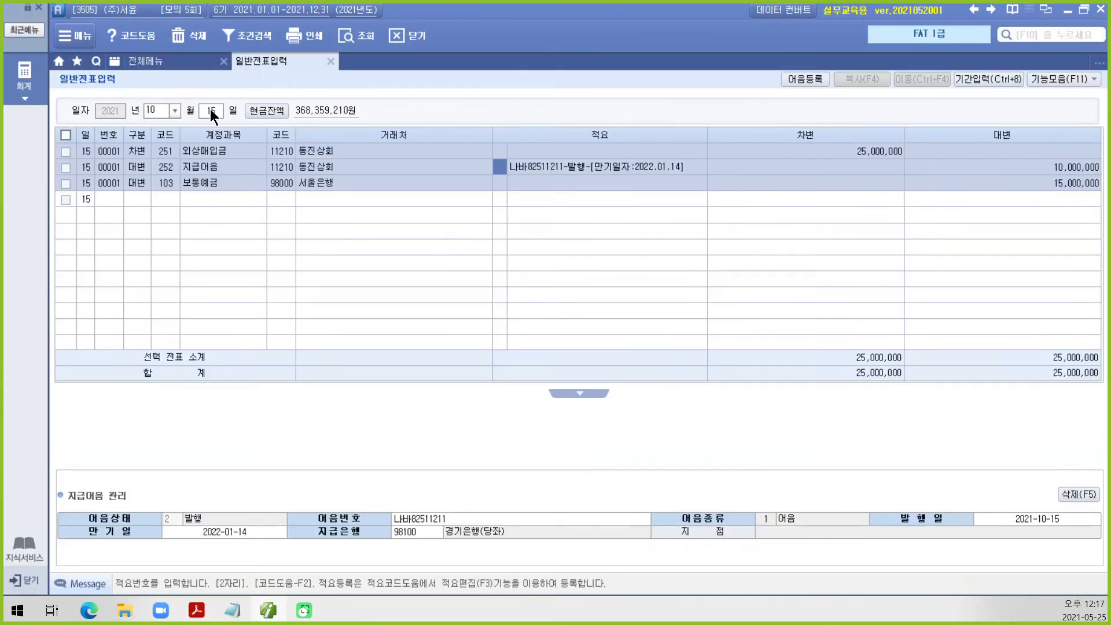
type("1530")
key("Return")
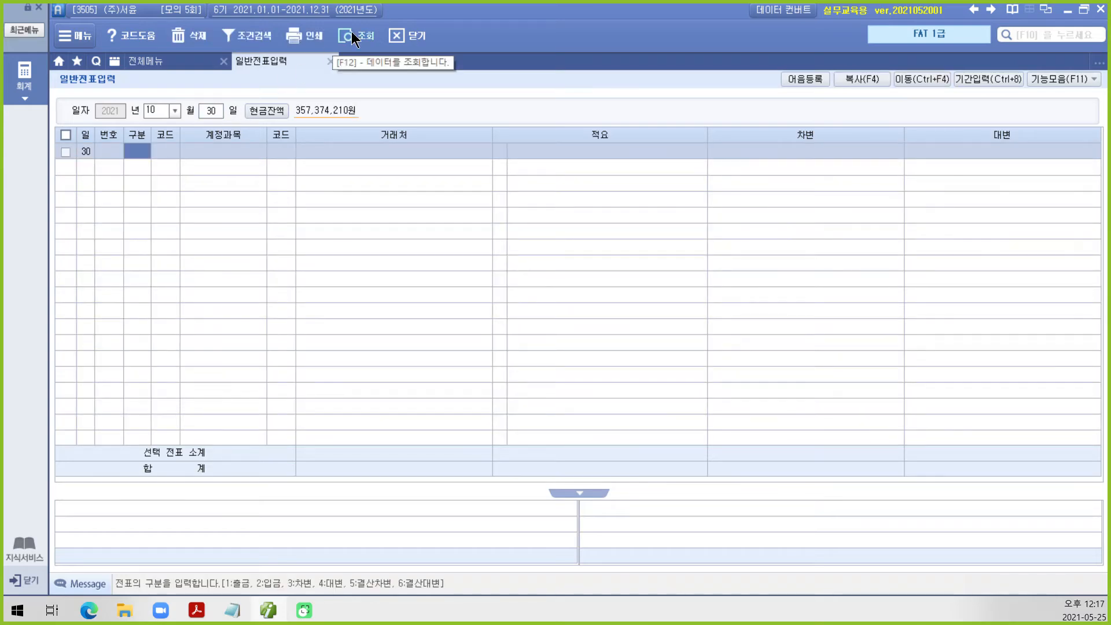
Start a debit line (차변) with account 817 세금과공과금, found by searching the accounts for "세금".
type("3")
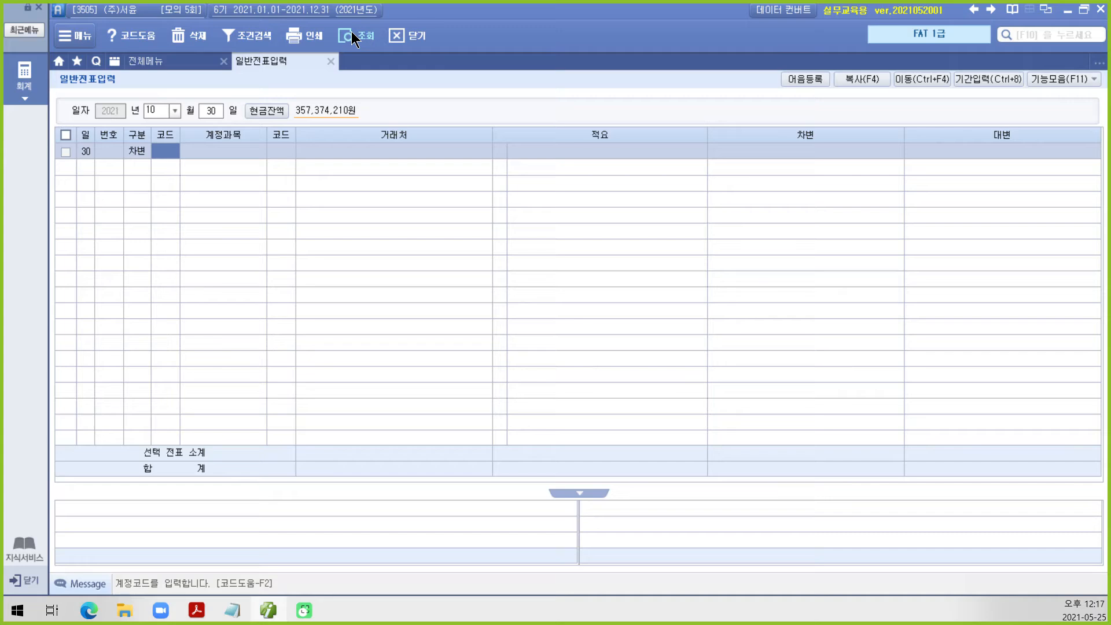
type("색ㅁ")
key("BackSpace")
key("BackSpace")
type("세금")
key("Return")
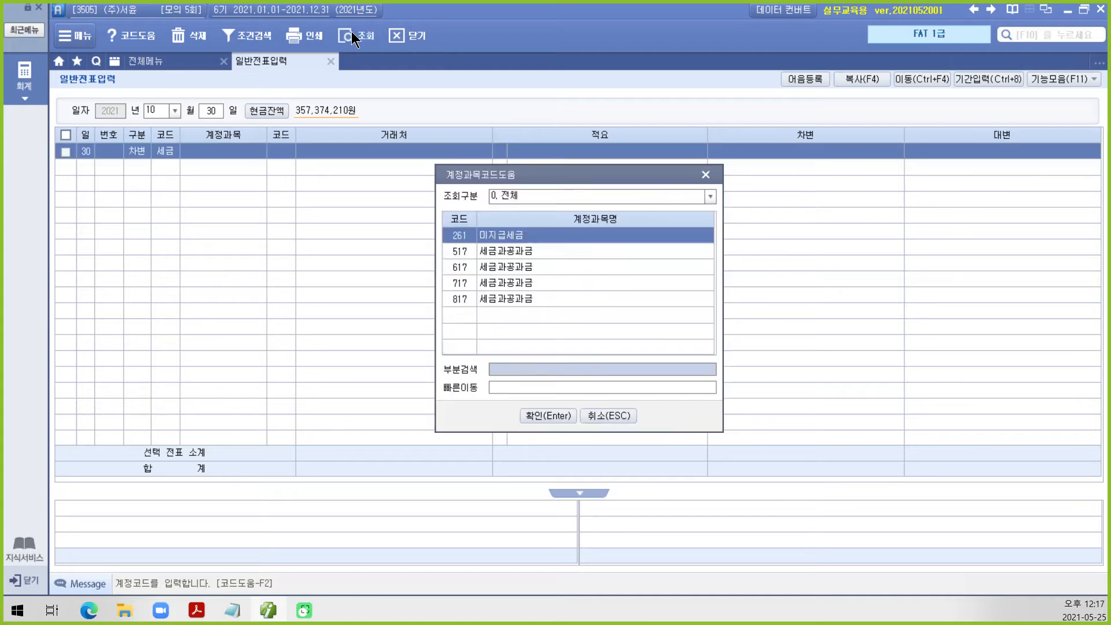
key("Down")
key("Down")
key("Down")
key("Down")
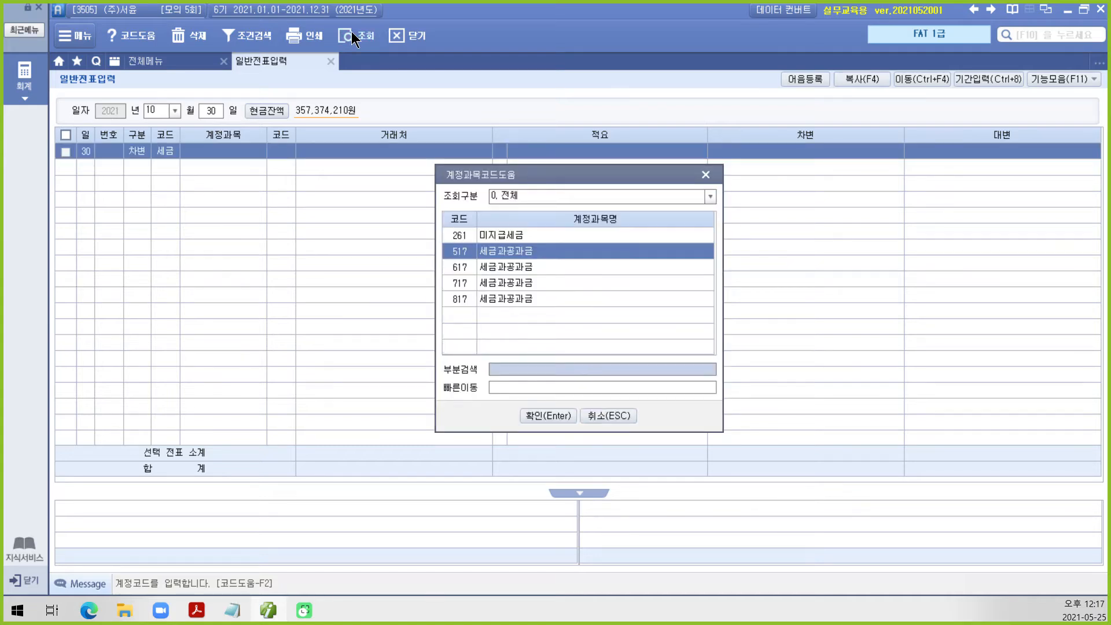
key("Return")
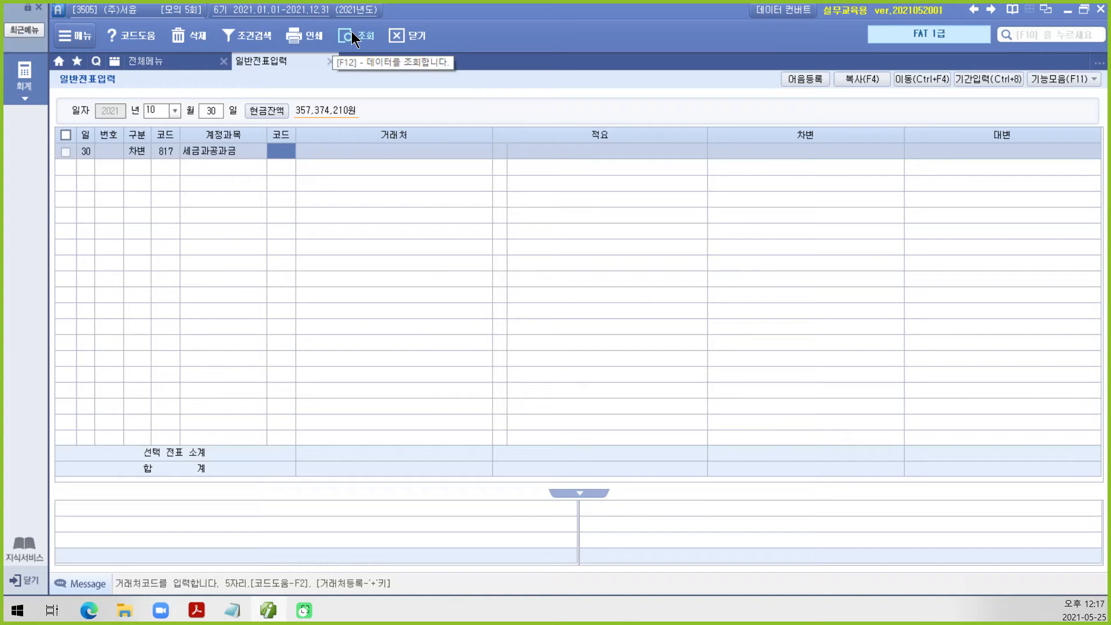
Leave the debit line's trading partner and description blank and set its amount to 55,000.
key("Return")
key("Return")
key("Return")
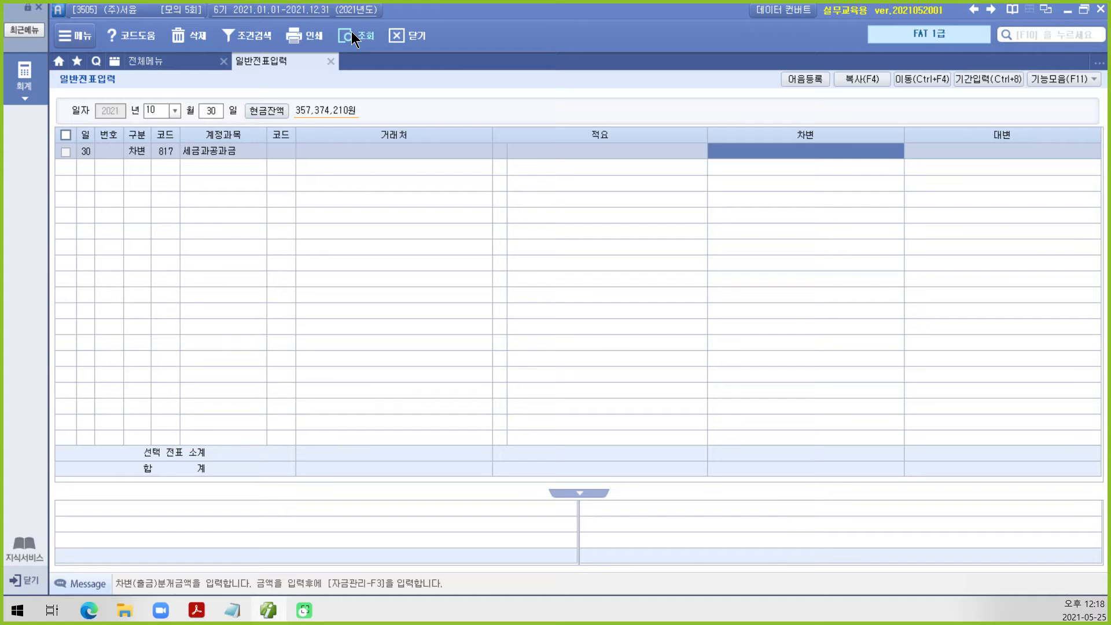
type("550000")
key("Return")
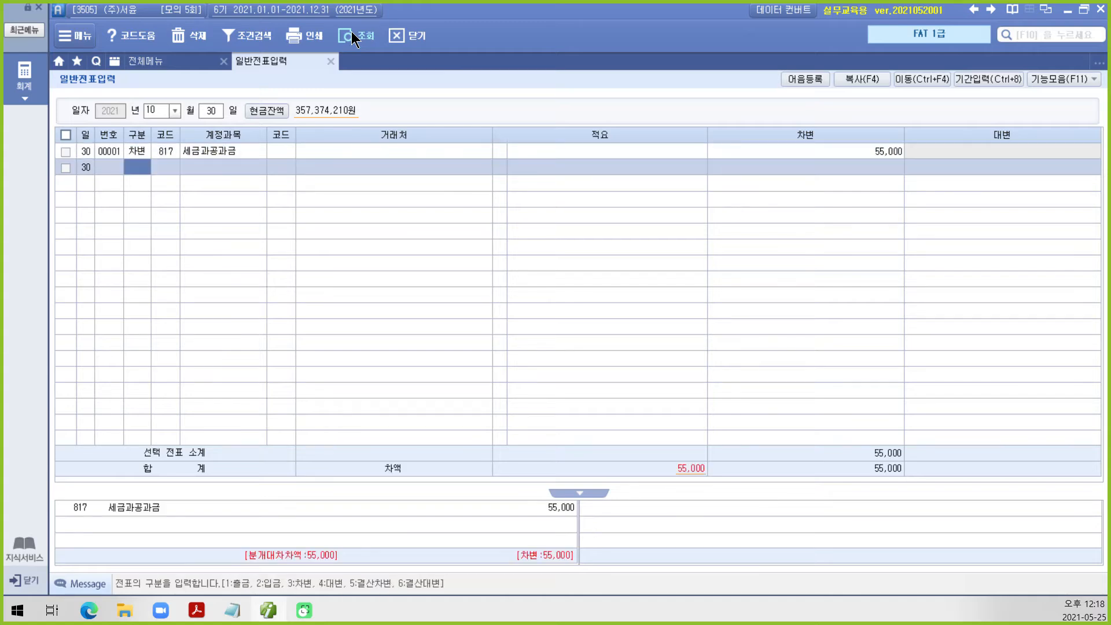
Add a credit line (대변) for account 103 보통예금 with trading partner 서울은행 and amount 55,000.
type("4103")
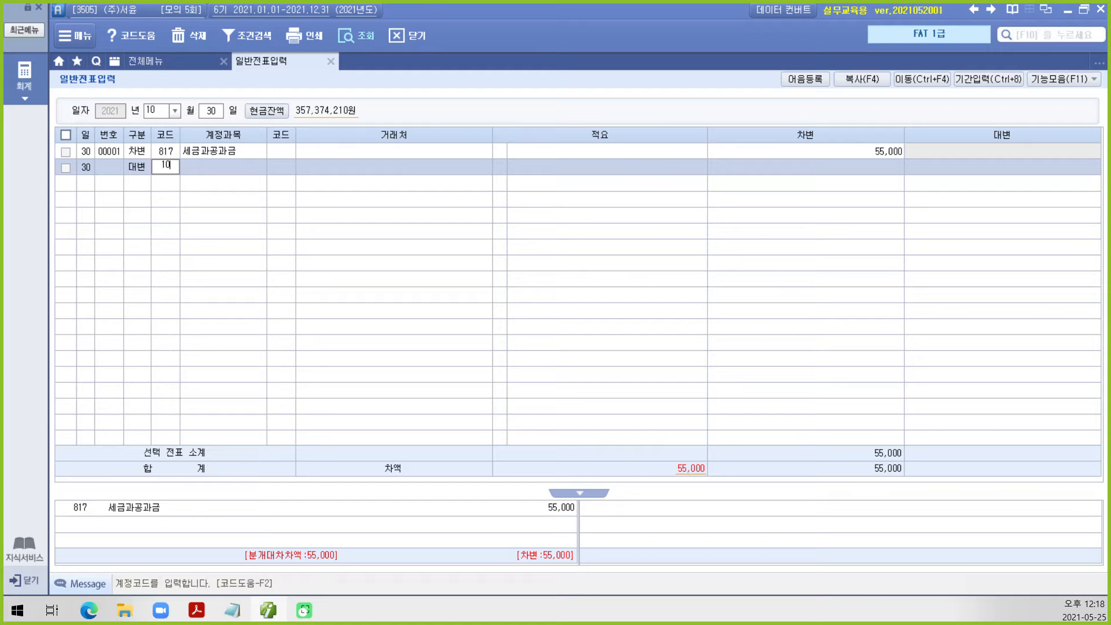
key("Return")
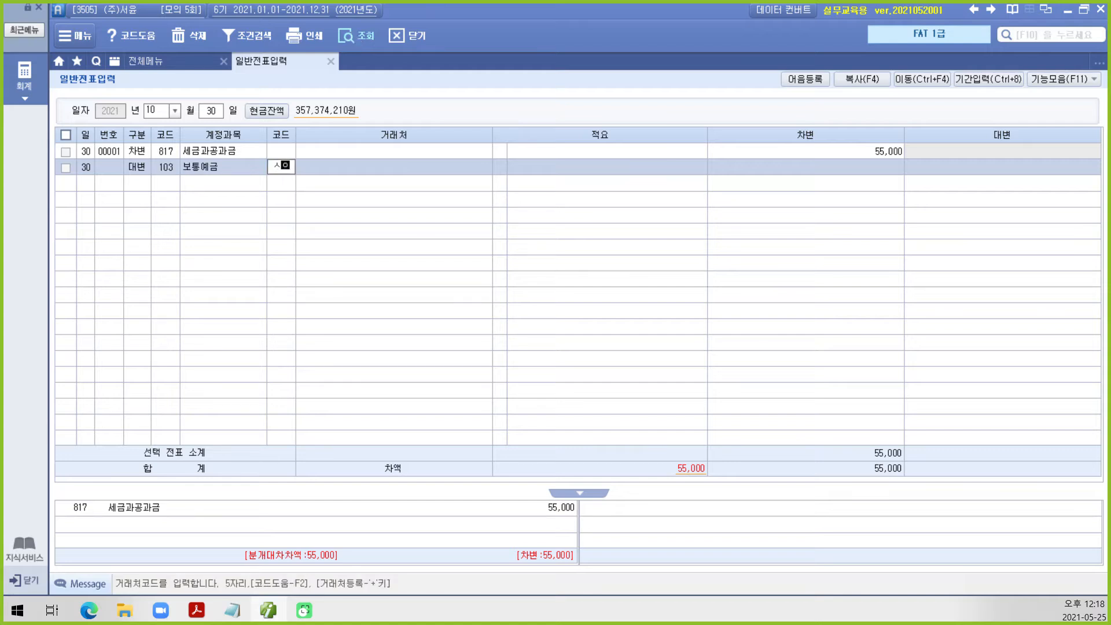
key("Return")
key("Left")
type("서울")
key("Return")
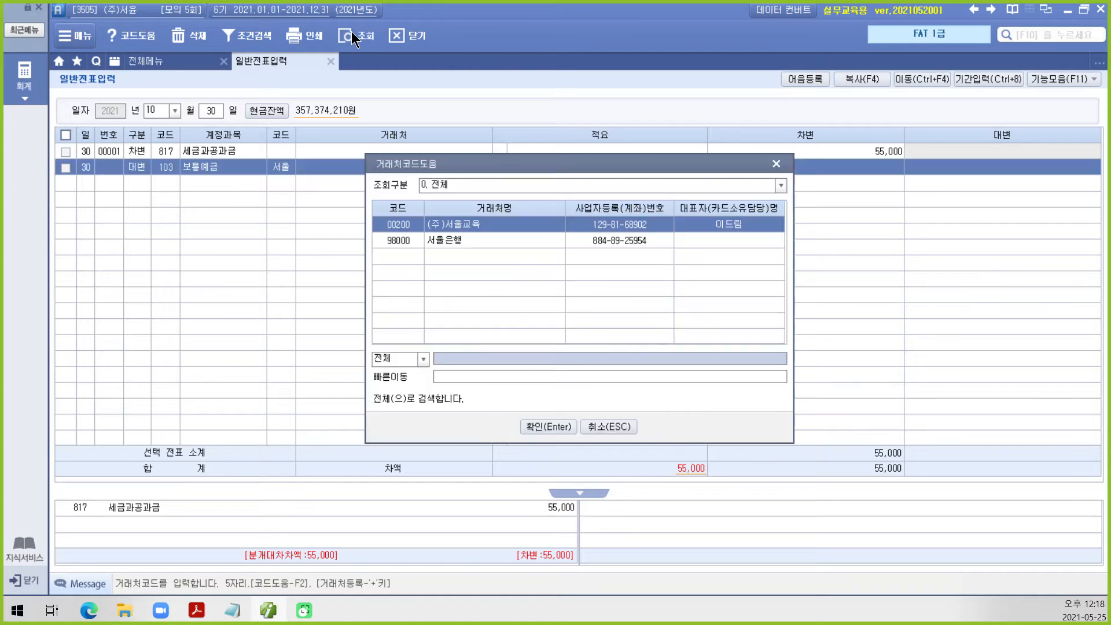
key("Down")
key("Return")
key("Return")
type("550000")
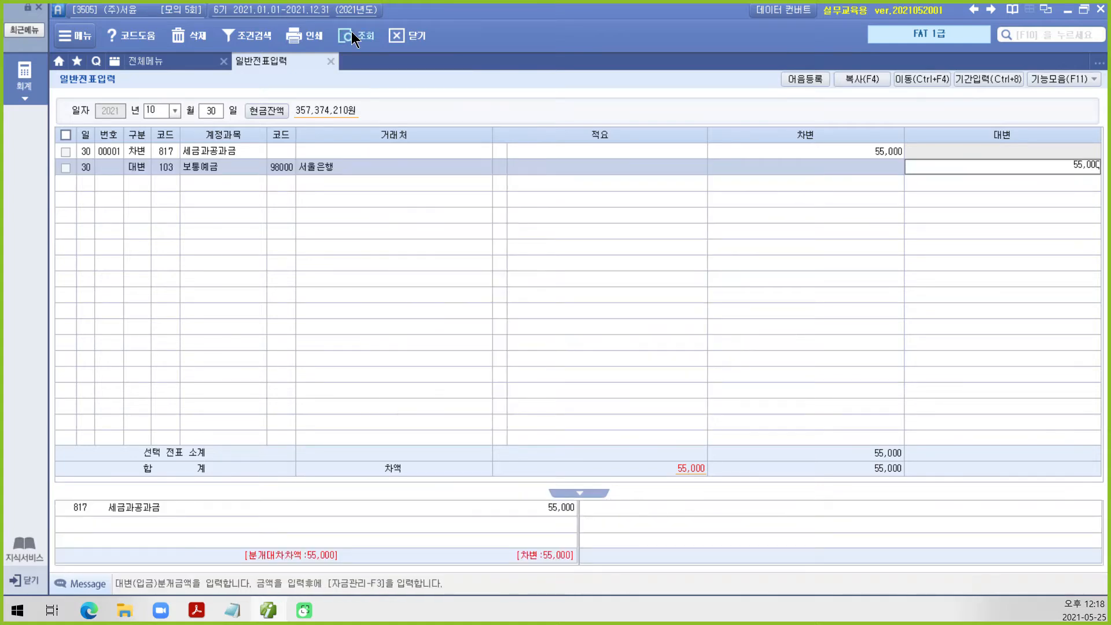
key("Return")
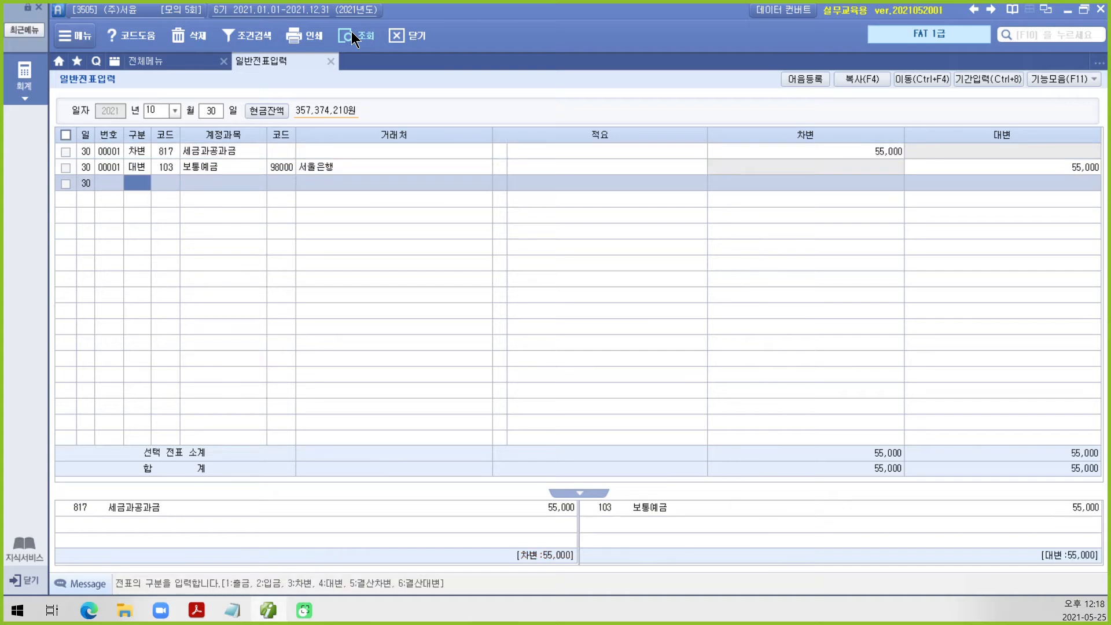
Switch to the Notepad notes and insert a ※ symbol on a new line below the 장부금액 formula.
left_click(232, 611)
left_click(945, 480)
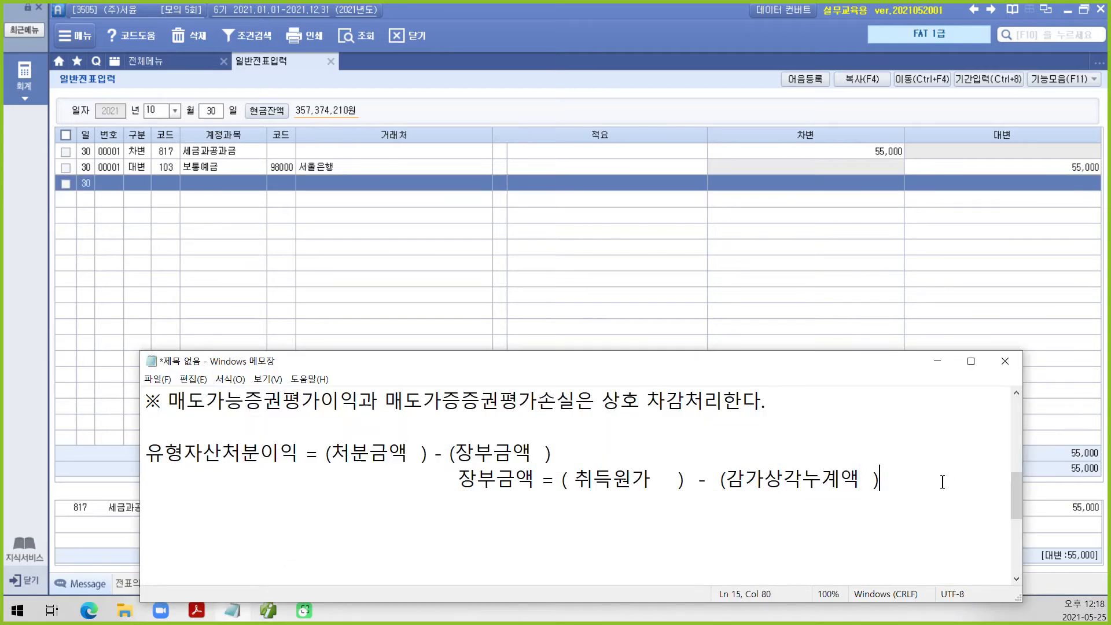
key("Return")
type("ㅁ")
key("Hangul_Hanja")
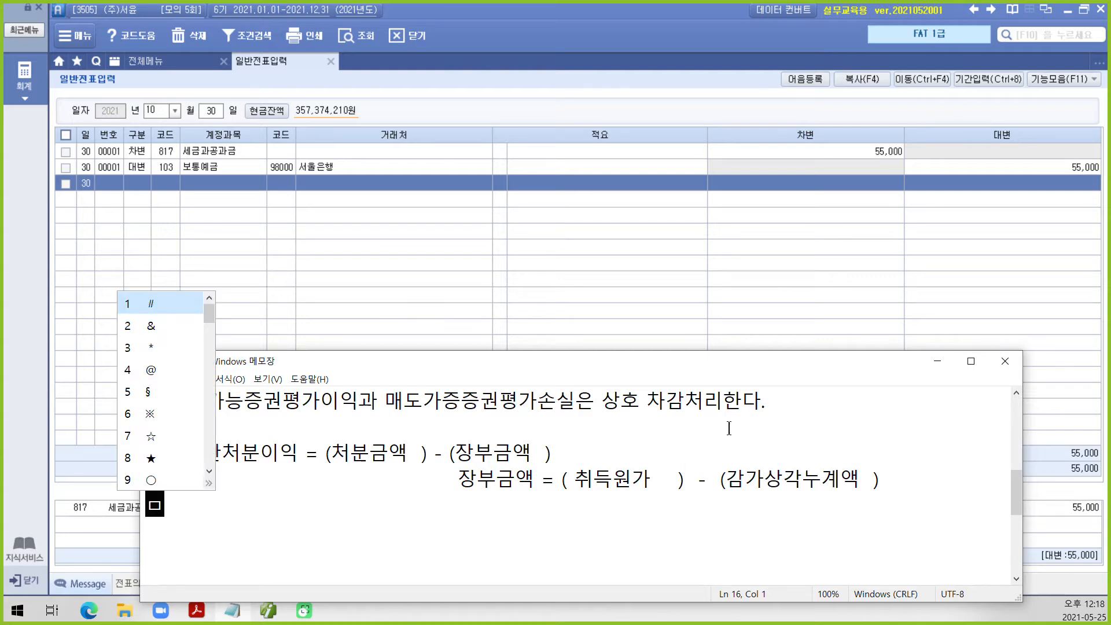
type("6")
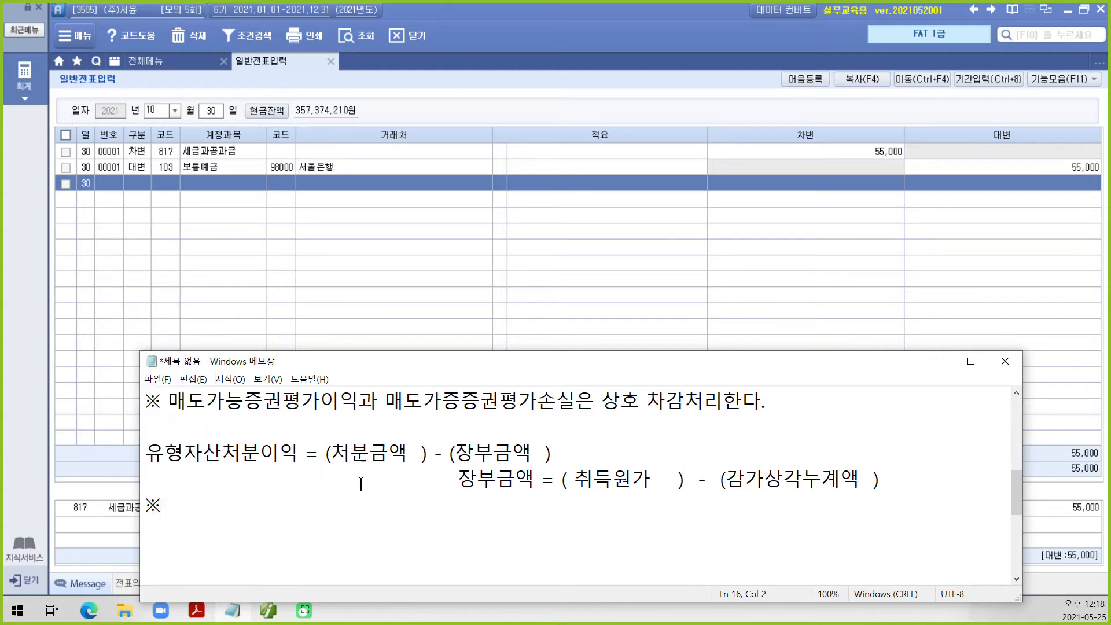
Write the question "왜? 선납세금이 아닐까요?" after the ※ symbol and insert a blank line above it.
type(" 왜")
type("? ")
type("선나")
type("납세금이 아닐")
type("까요?")
key("Home")
key("Return")
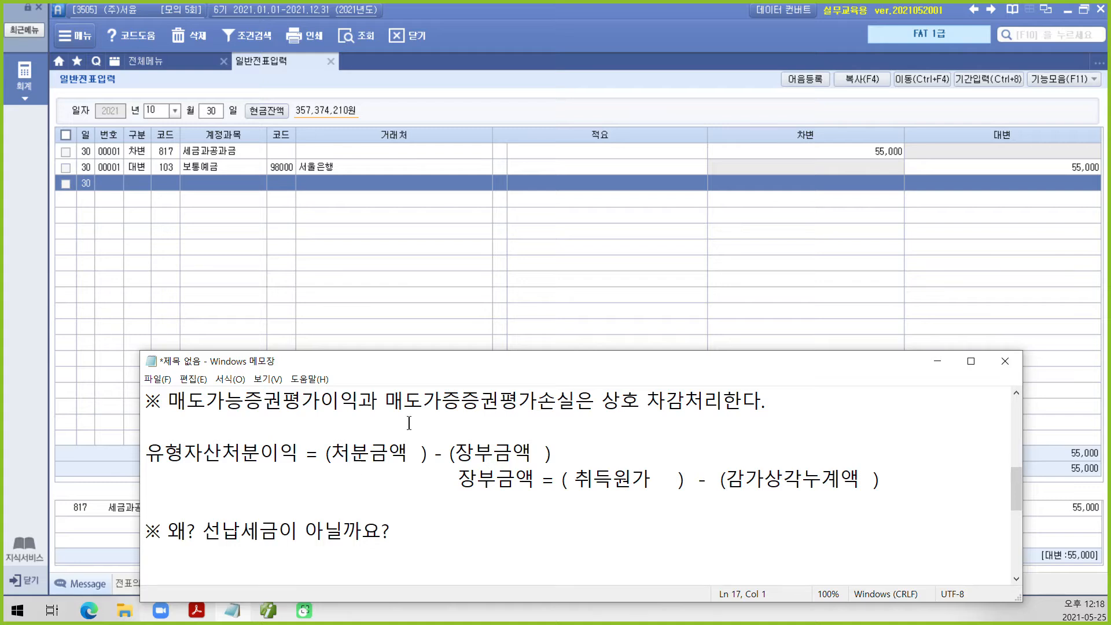
Move the Notepad window higher and add an indented line reading "선납세금" under the question.
left_click_drag(440, 360, 433, 213)
left_click(413, 377)
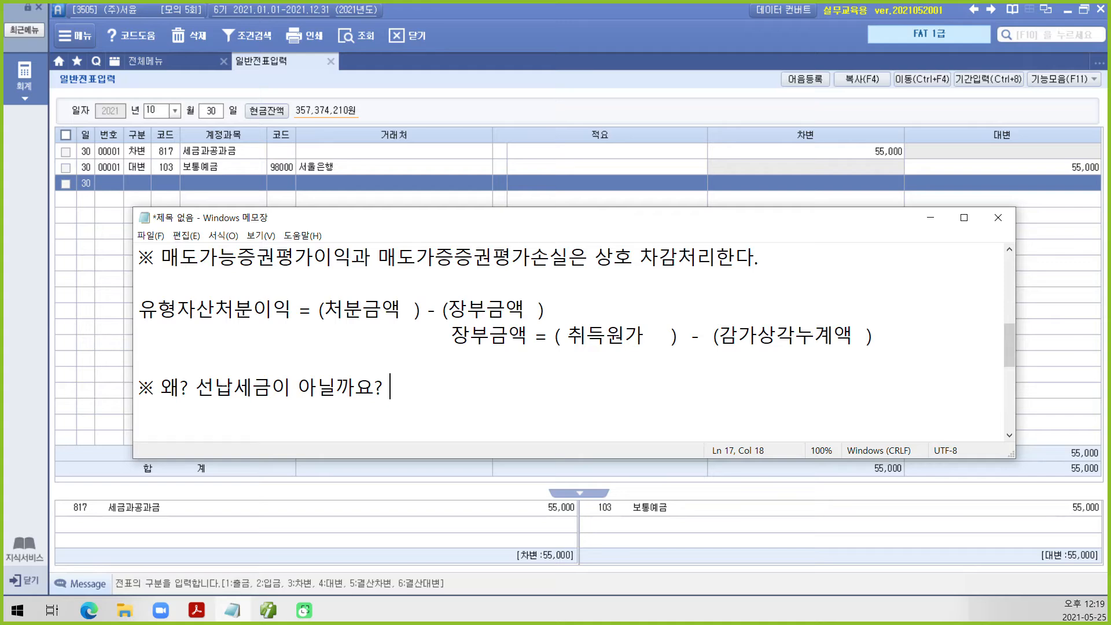
key("Return")
key("BackSpace")
type("선ㄴ납세금")
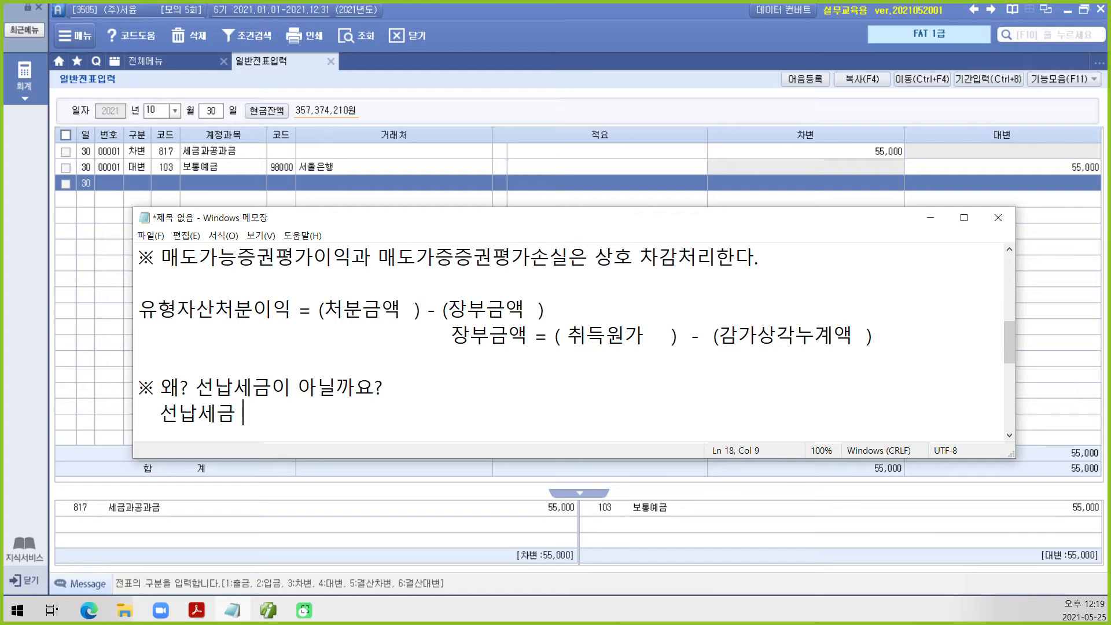
type("정의")
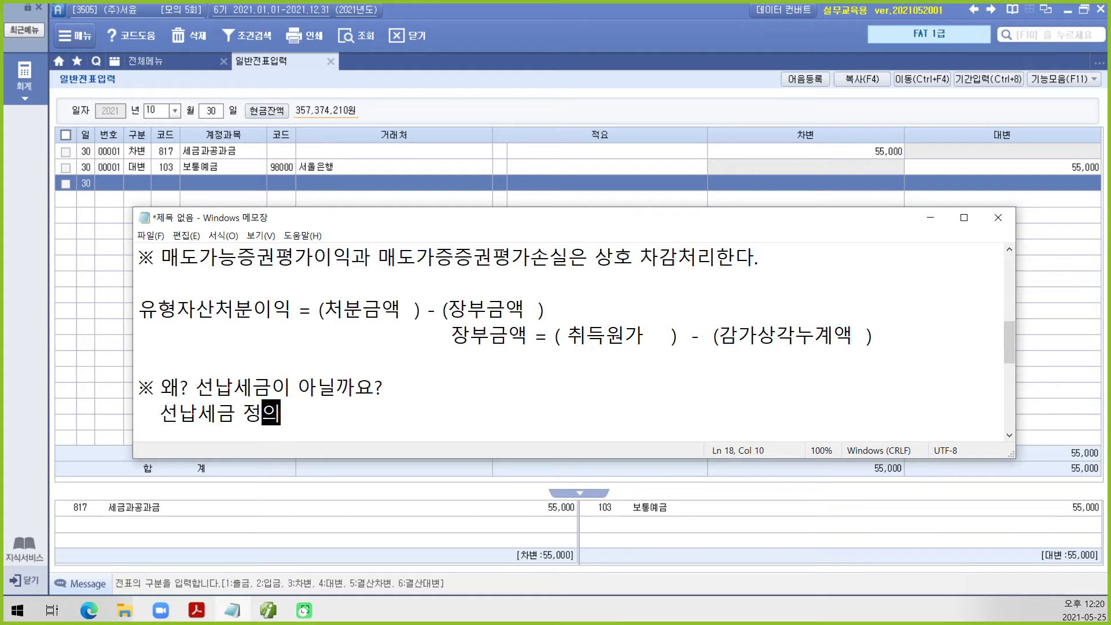
key("BackSpace")
key("BackSpace")
key("BackSpace")
key("BackSpace")
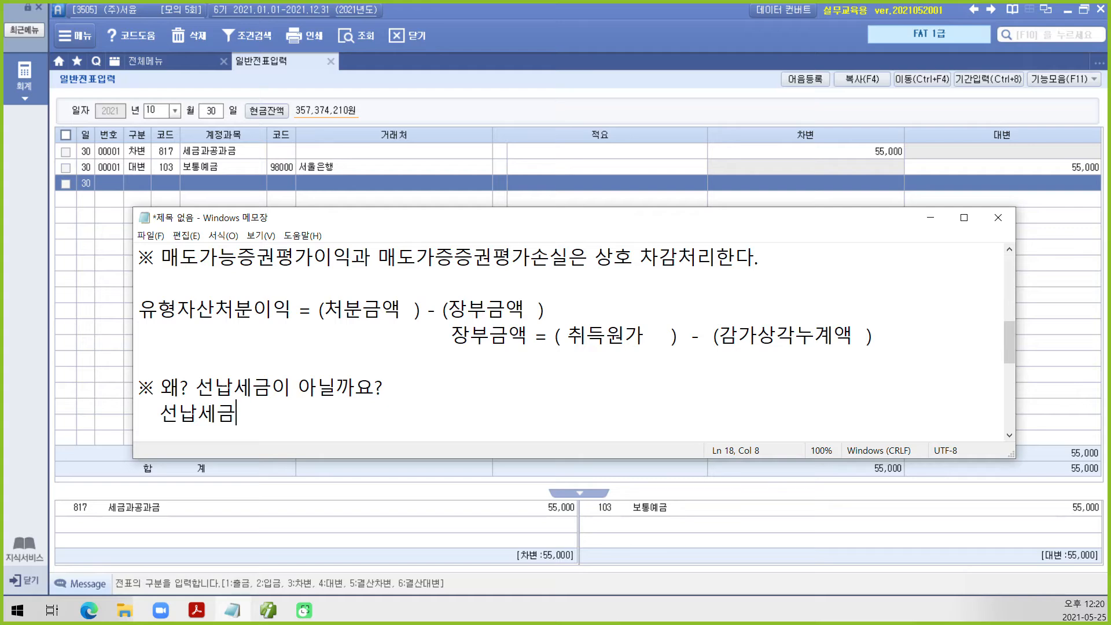
Continue the 선납세금 line with "으로 처리하는 세금 ==>".
type("으로 처리하")
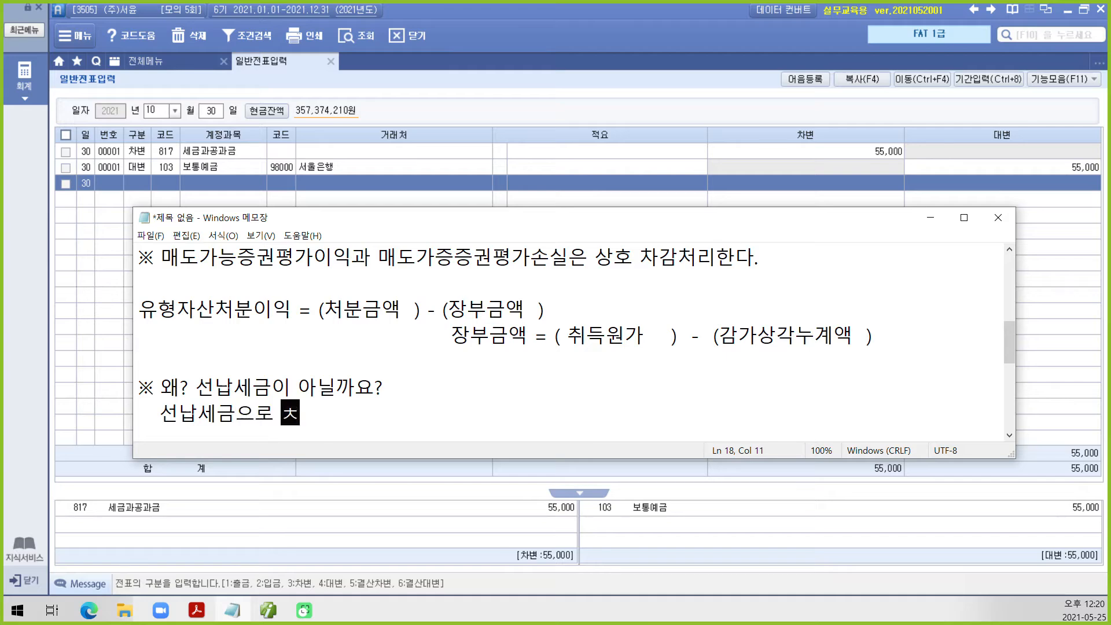
type("는 세금")
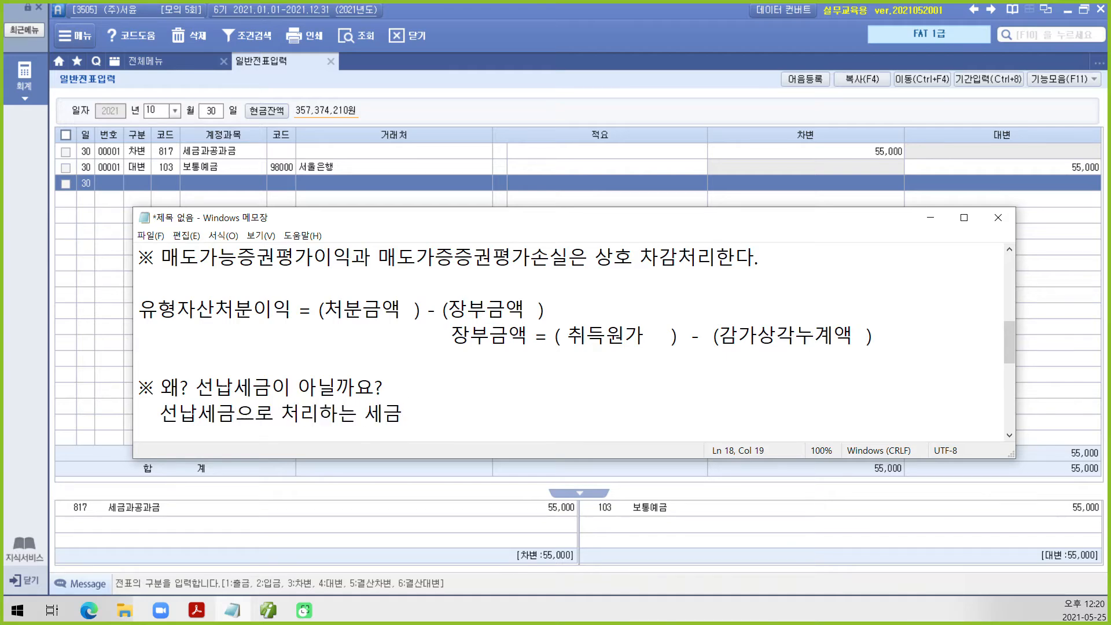
type(" ==>")
Extend the ※ question line with "판매관리비(세금공과금)로 처리했는가?".
key("Up")
type("판매관리비")
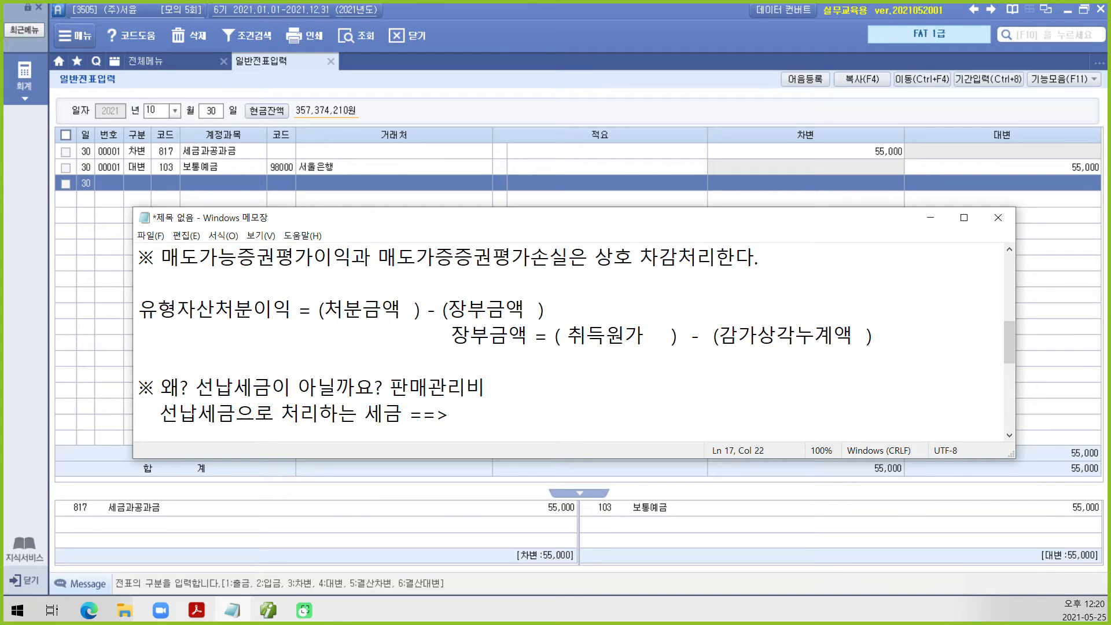
type("(세그금공과금")
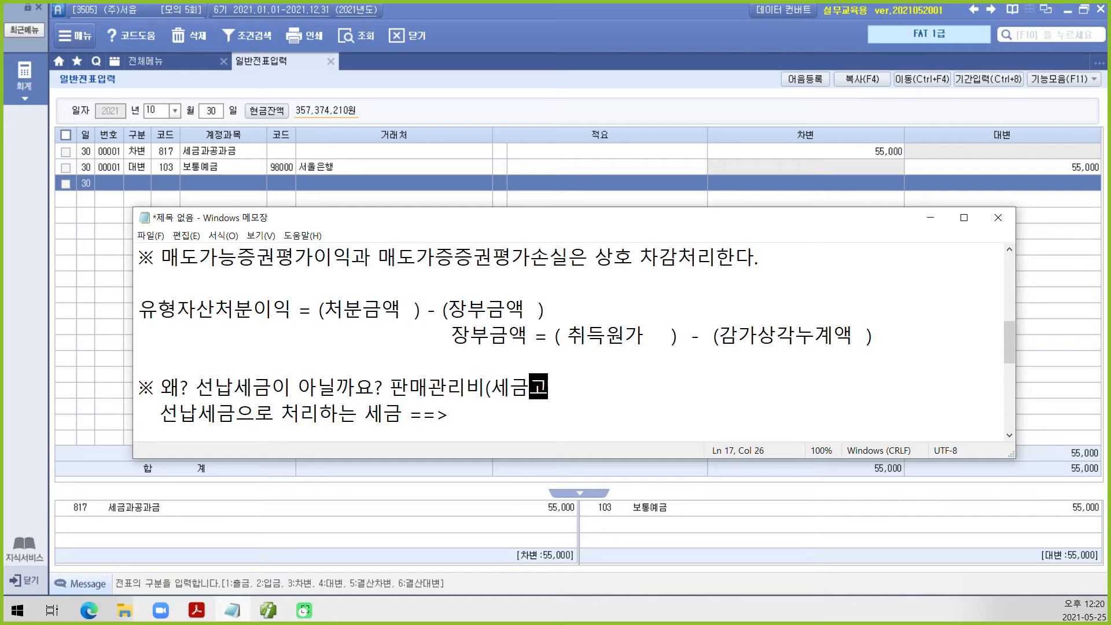
type(")")
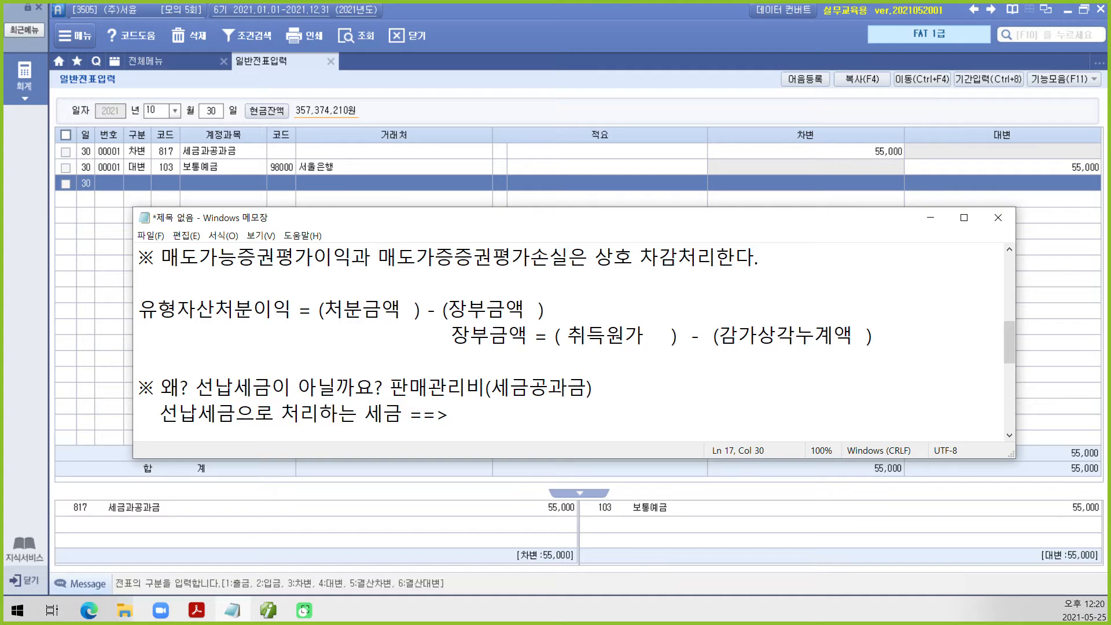
type("로 처리")
type("했느")
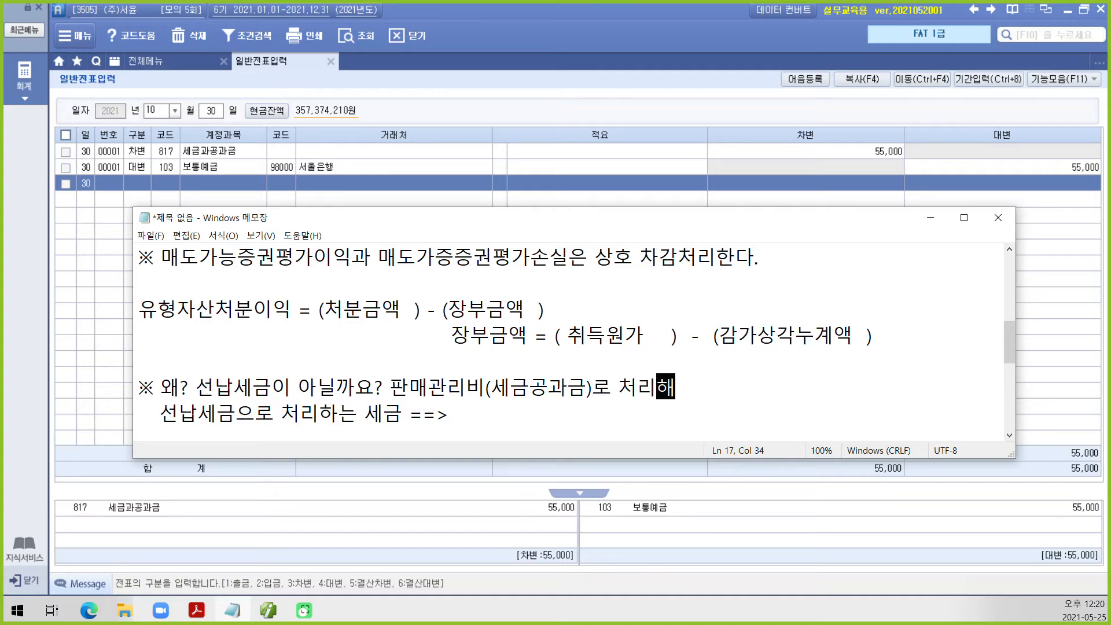
type("는가?")
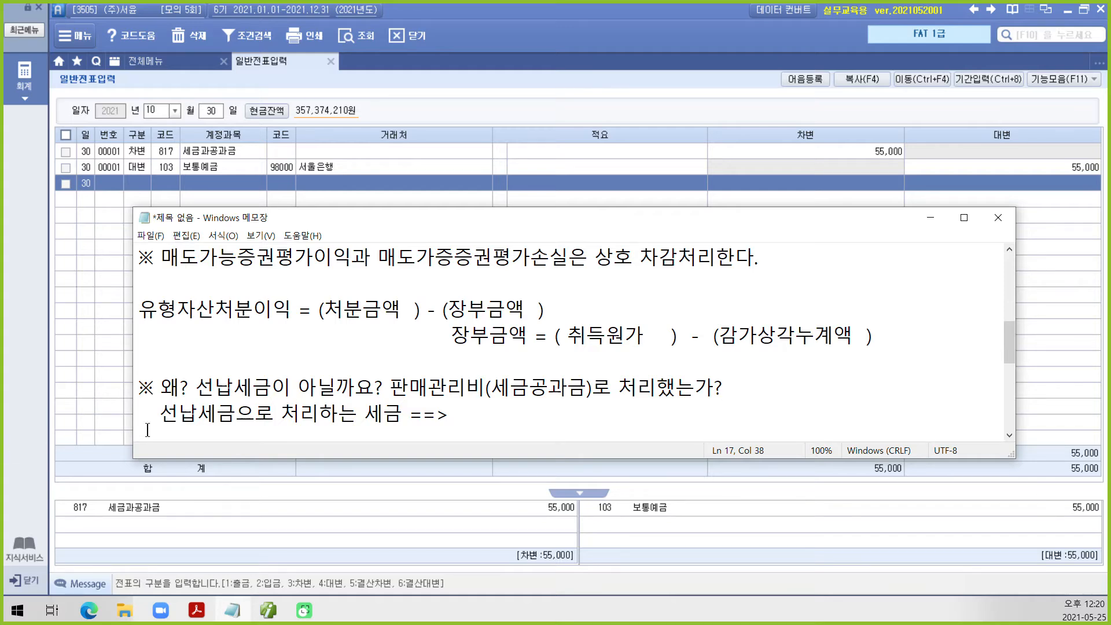
Insert "(법인세)" directly after 선납세금 in the line below the question.
left_click(235, 414)
type("(법ㅣㄴㅅ")
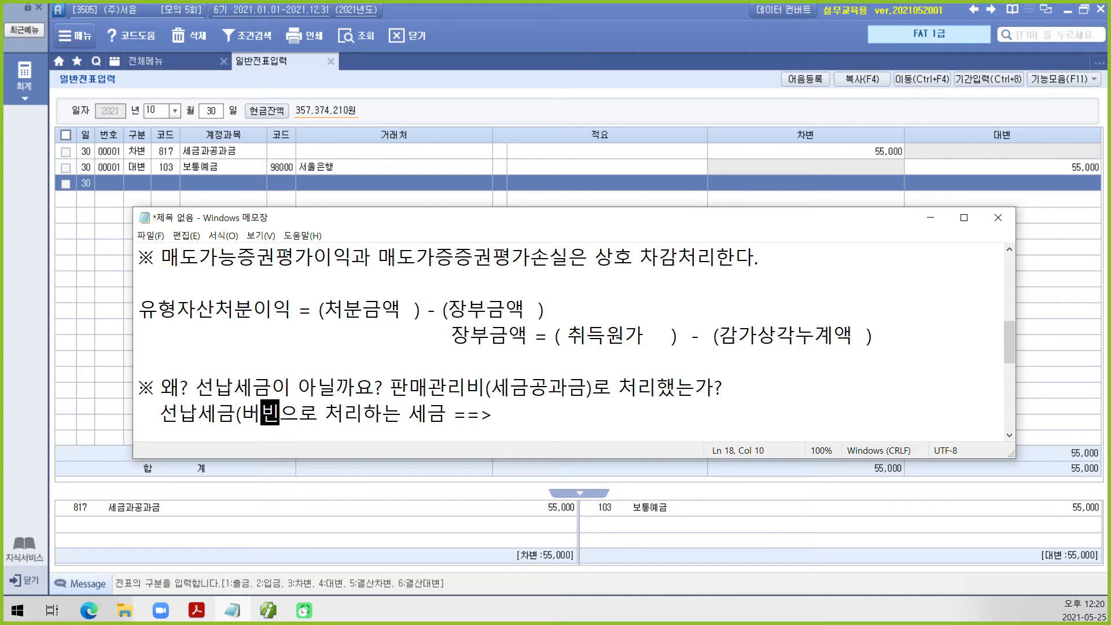
key("BackSpace")
key("BackSpace")
key("BackSpace")
type("버ㅓㅂ")
key("BackSpace")
key("BackSpace")
key("BackSpace")
type("법인세")
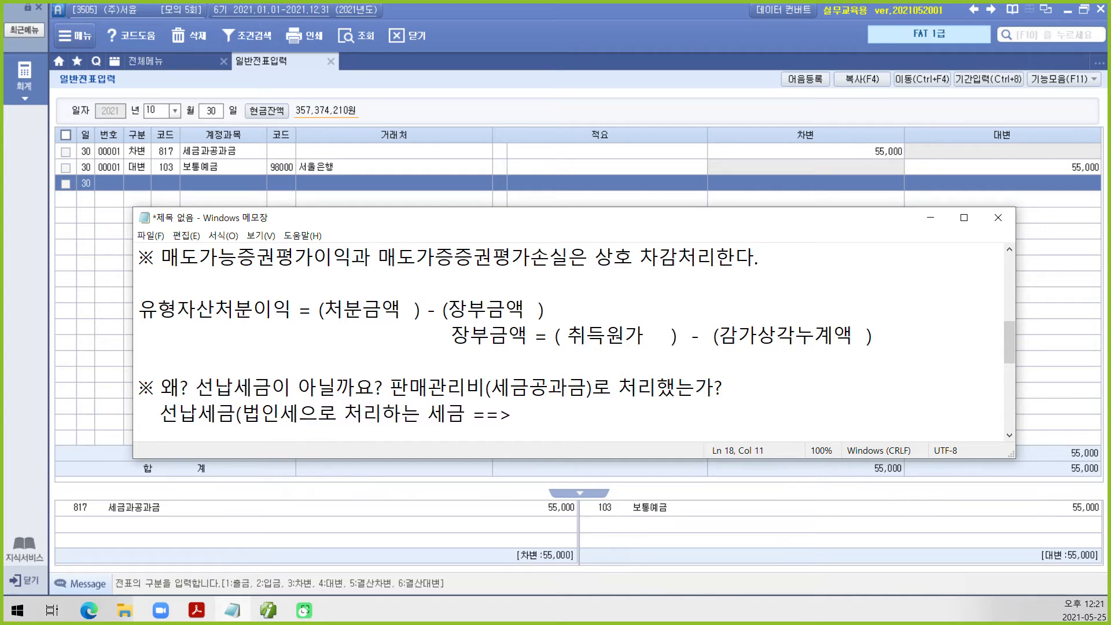
type(")")
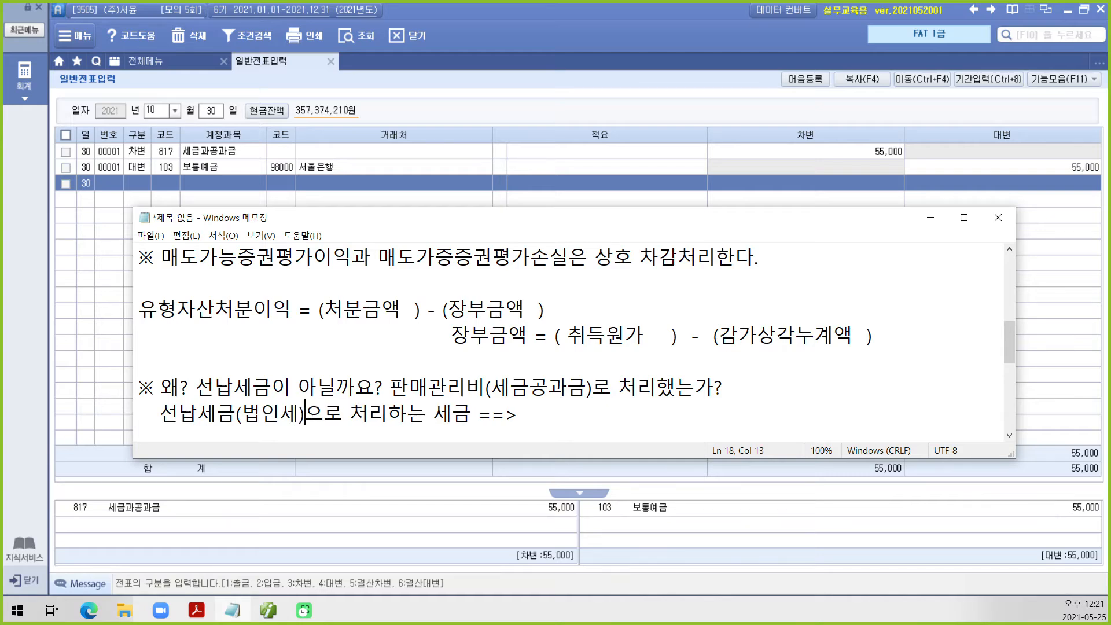
mouse_move(261, 430)
left_mouse_down()
mouse_move(281, 403)
mouse_move(290, 427)
left_mouse_up()
mouse_move(556, 399)
left_mouse_down()
mouse_move(520, 371)
mouse_move(554, 397)
left_mouse_up()
key("Escape")
Complete the 선납세금(법인세) line in the note with "법인의 소득에 대한 세금이다.".
left_click(560, 423)
mouse_move(214, 440)
left_mouse_down()
mouse_move(170, 446)
mouse_move(233, 452)
left_mouse_up()
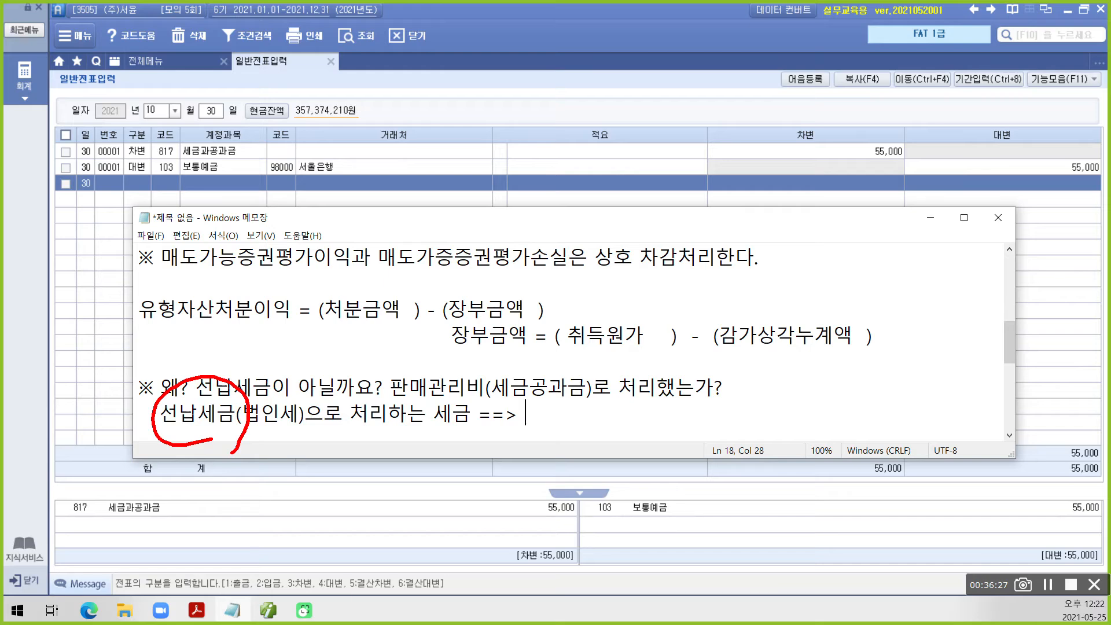
key("Escape")
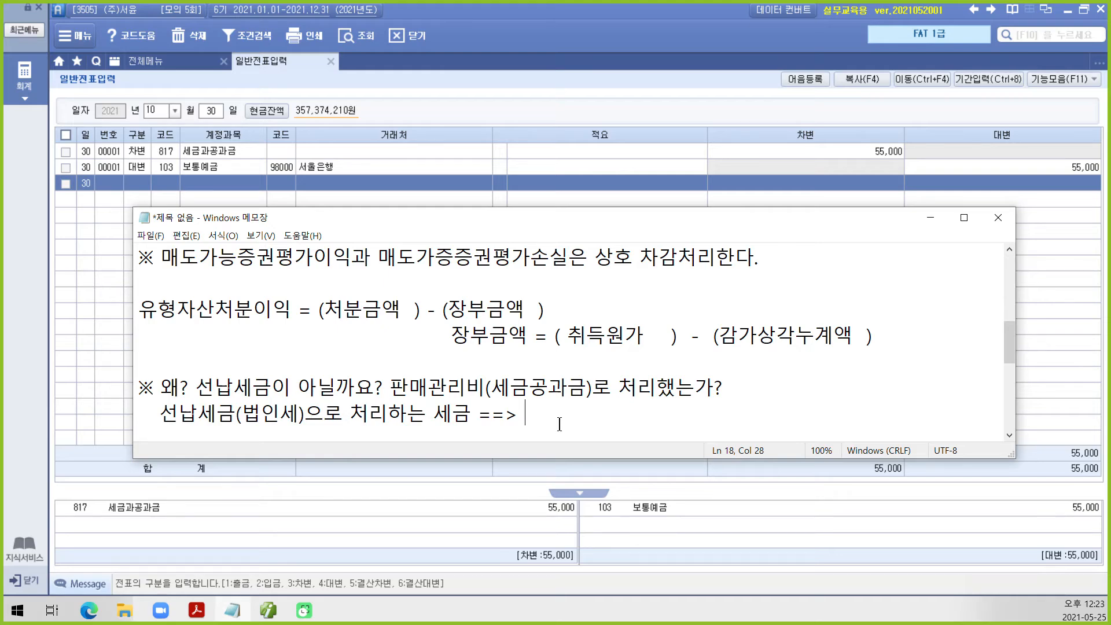
type("법인의 소")
type("득에 대하")
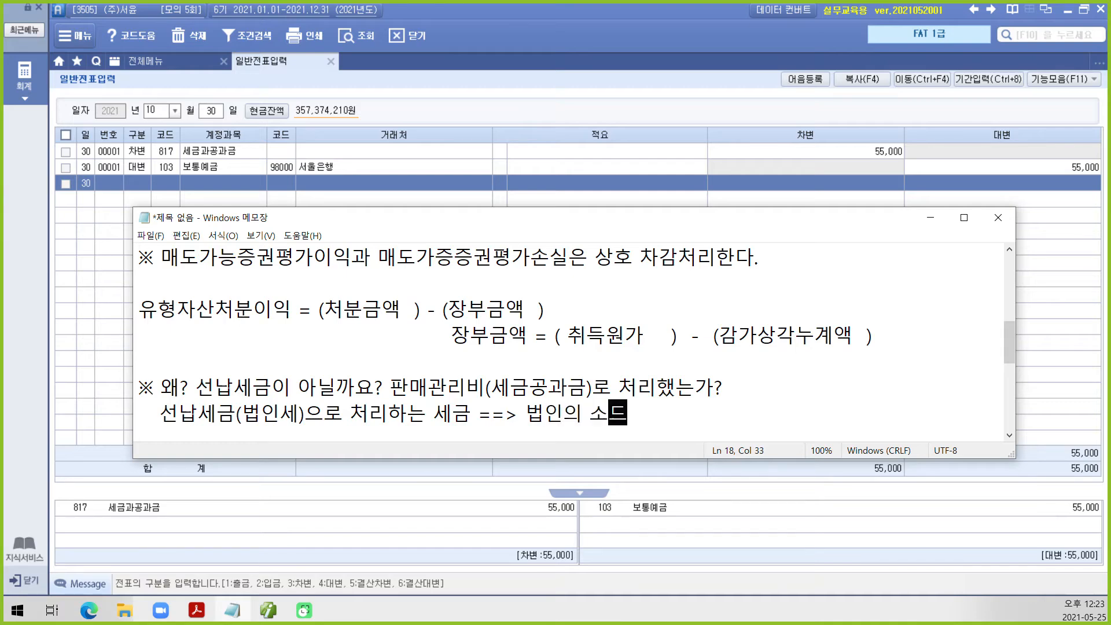
type("ㄴ 세금입")
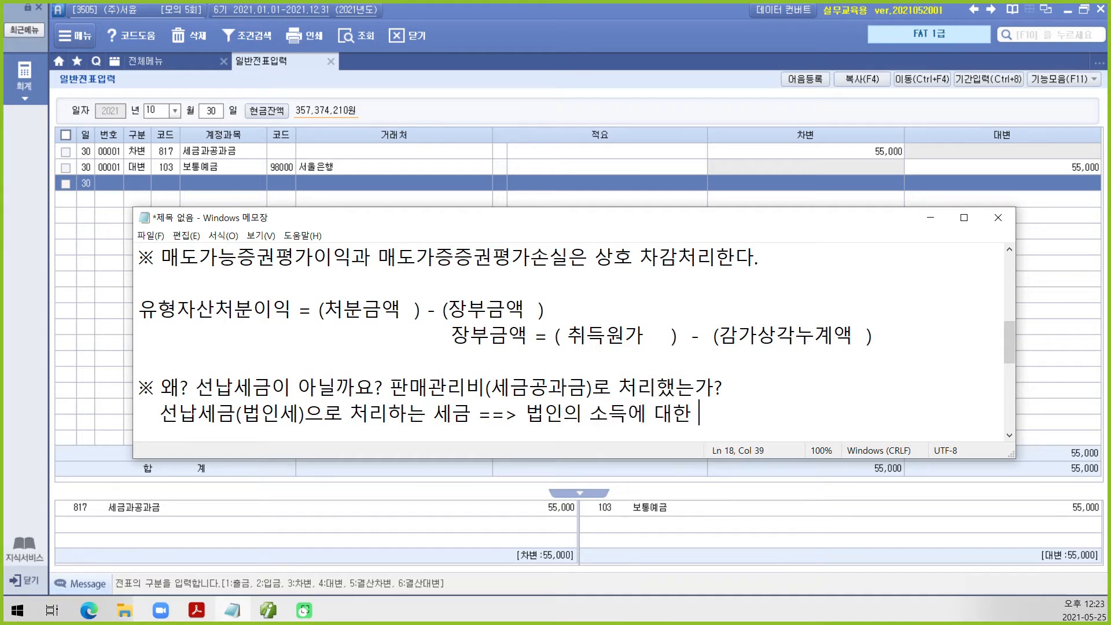
key("BackSpace")
key("BackSpace")
key("BackSpace")
type("이다.")
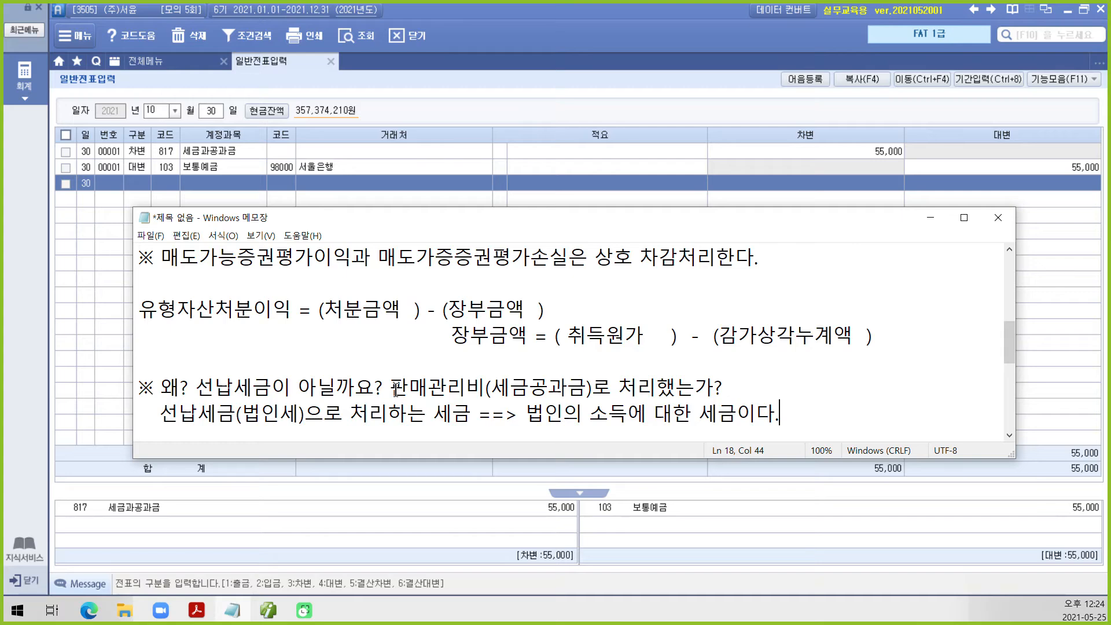
Minimize the Notepad window with the tax note.
left_click(512, 385)
left_click(484, 386)
left_click_drag(519, 393, 784, 429)
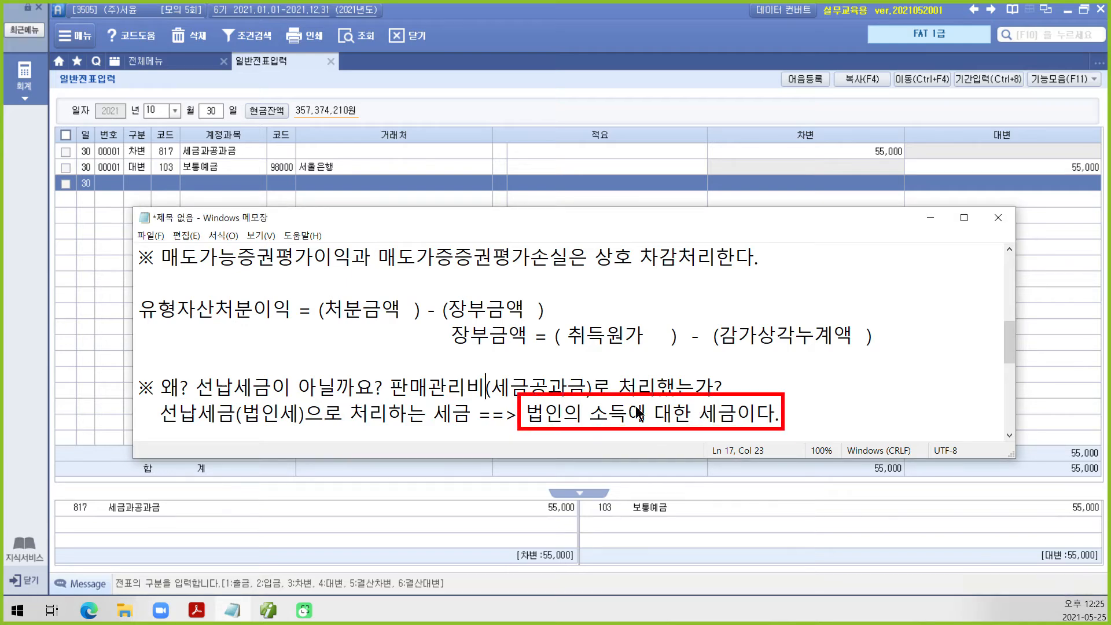
key("Escape")
left_click(931, 218)
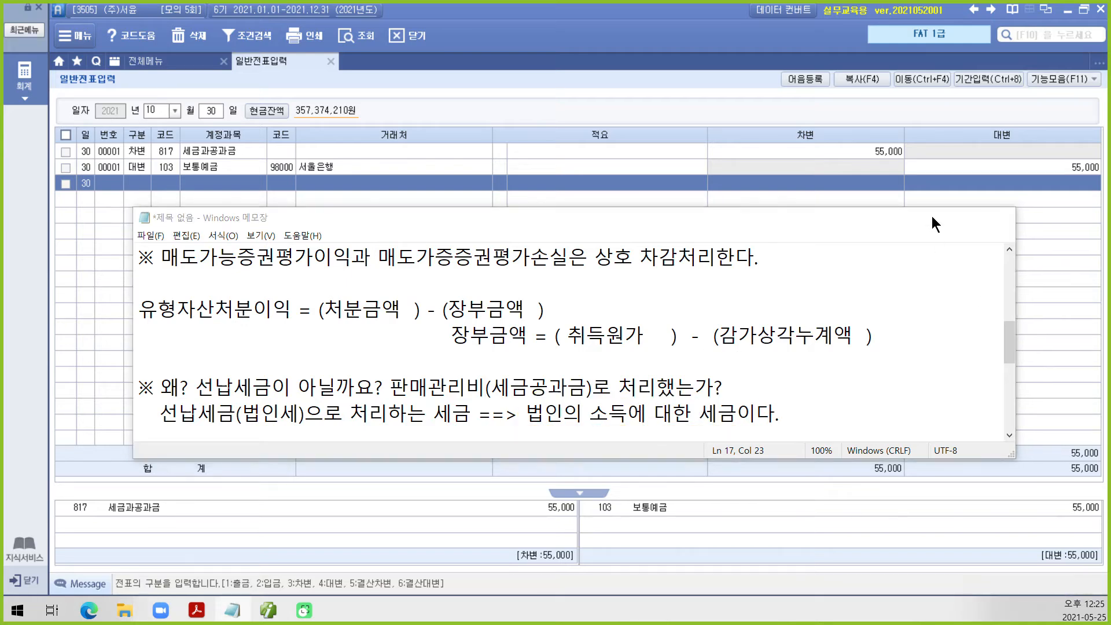
Switch to the exam PDF in Acrobat Reader and examine problem 6's payroll statement totals and its October 31 transaction description.
left_click(263, 611)
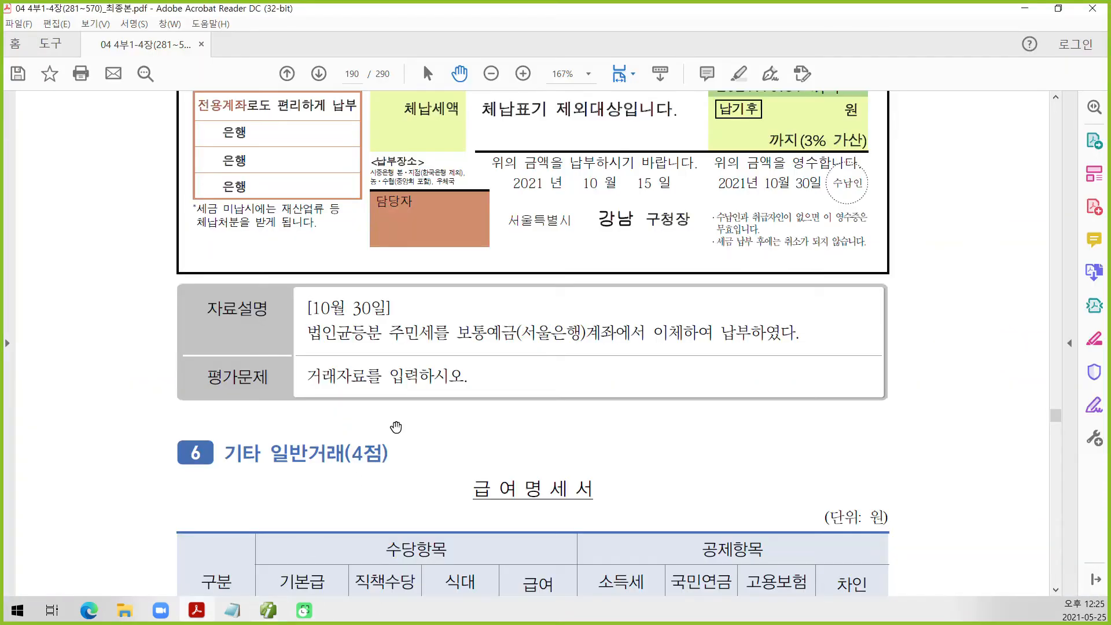
scroll(422, 408, "up", 5)
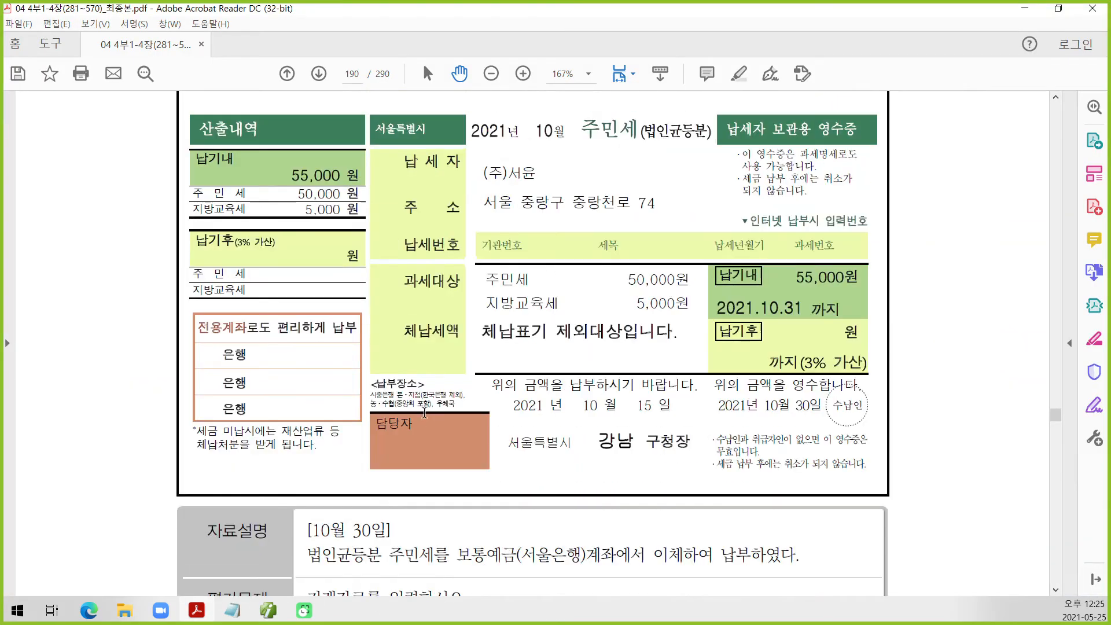
scroll(424, 412, "up", 1)
scroll(424, 412, "down", 3)
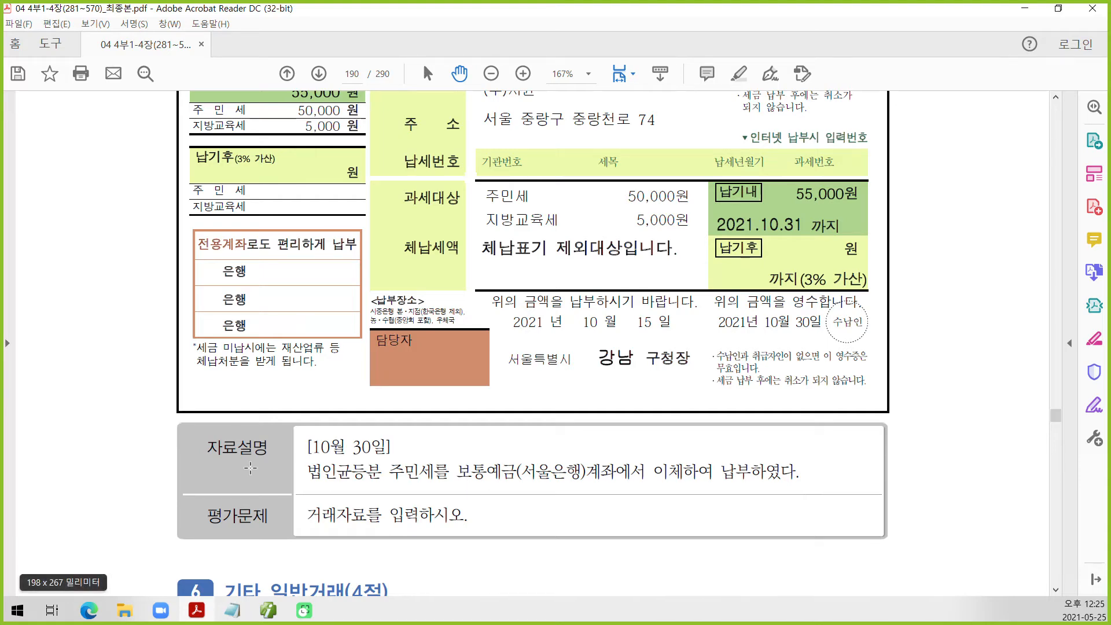
scroll(482, 491, "down", 5)
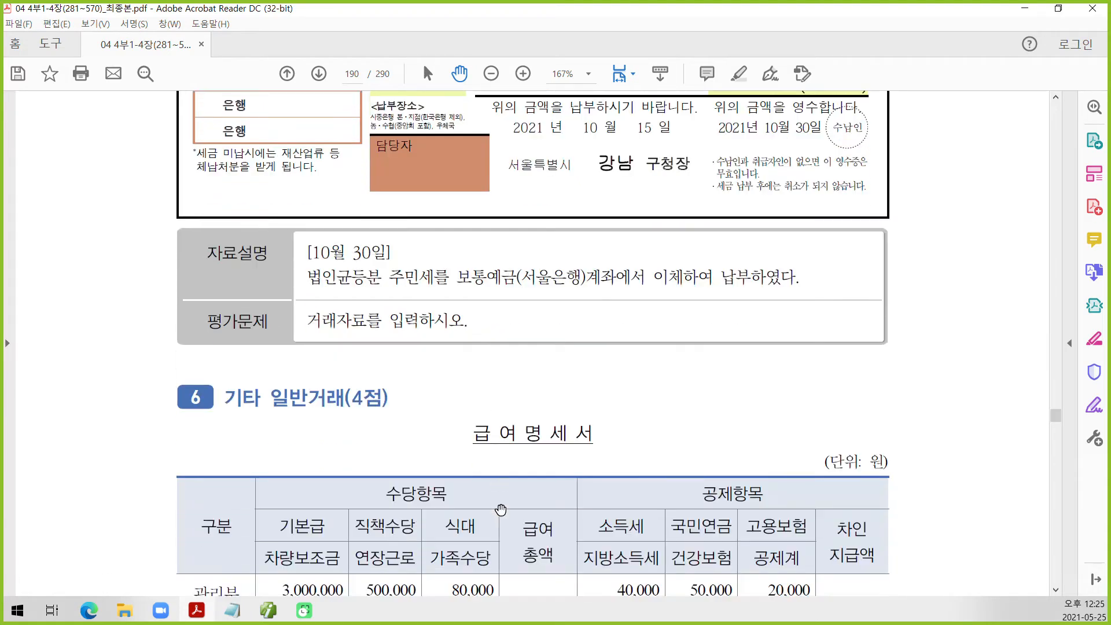
scroll(502, 510, "down", 2)
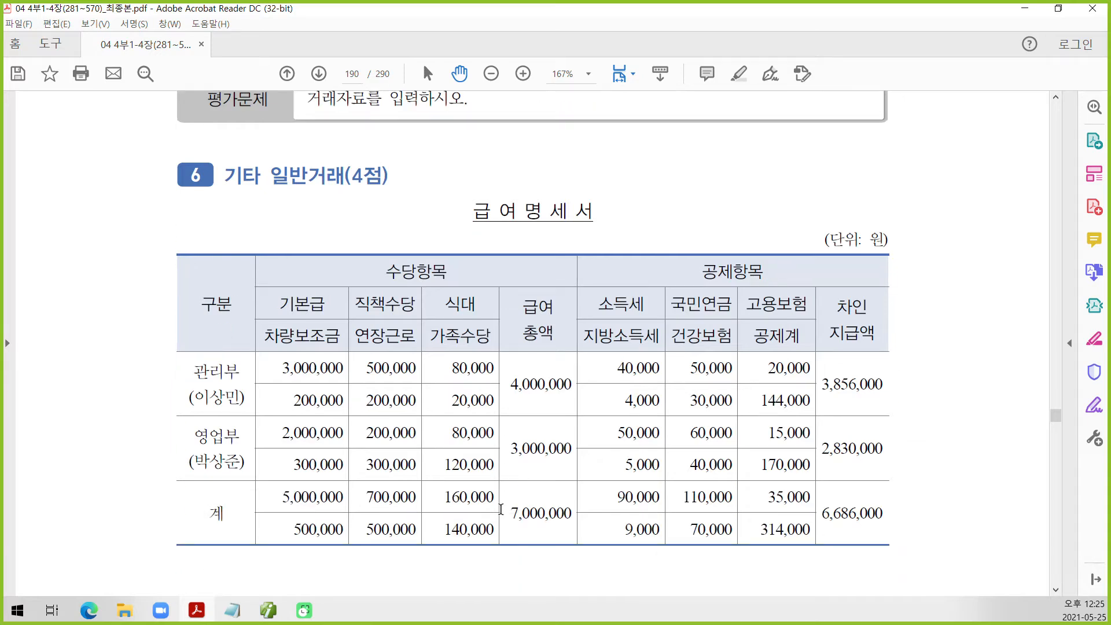
scroll(501, 510, "down", 2)
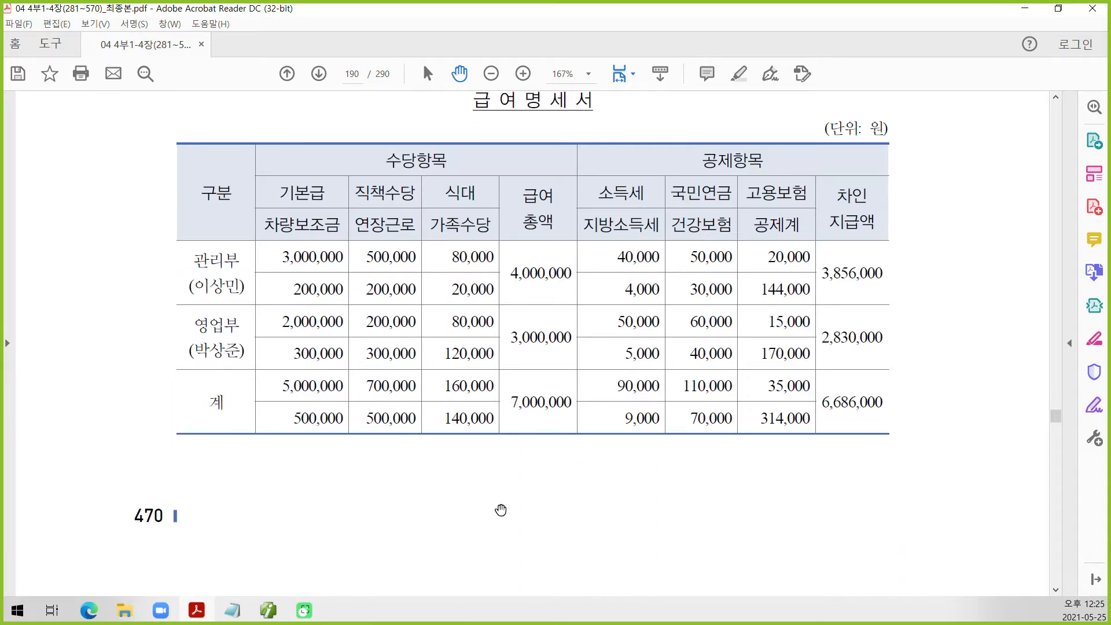
key("ctrl+2")
left_click_drag(505, 380, 582, 425)
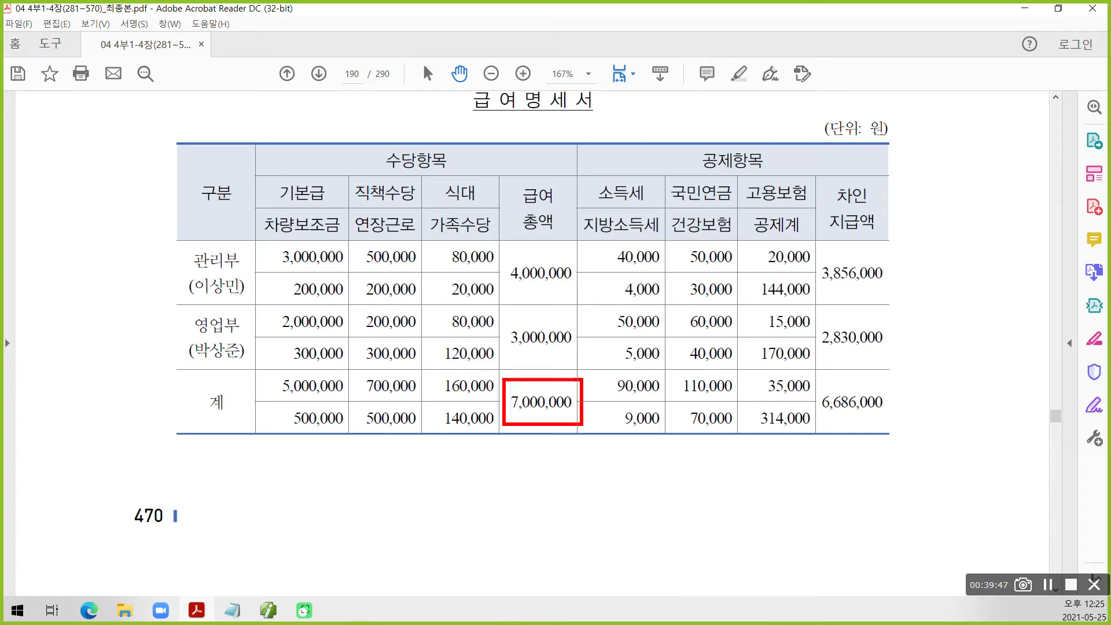
left_click_drag(747, 404, 808, 437)
left_click_drag(818, 387, 904, 424)
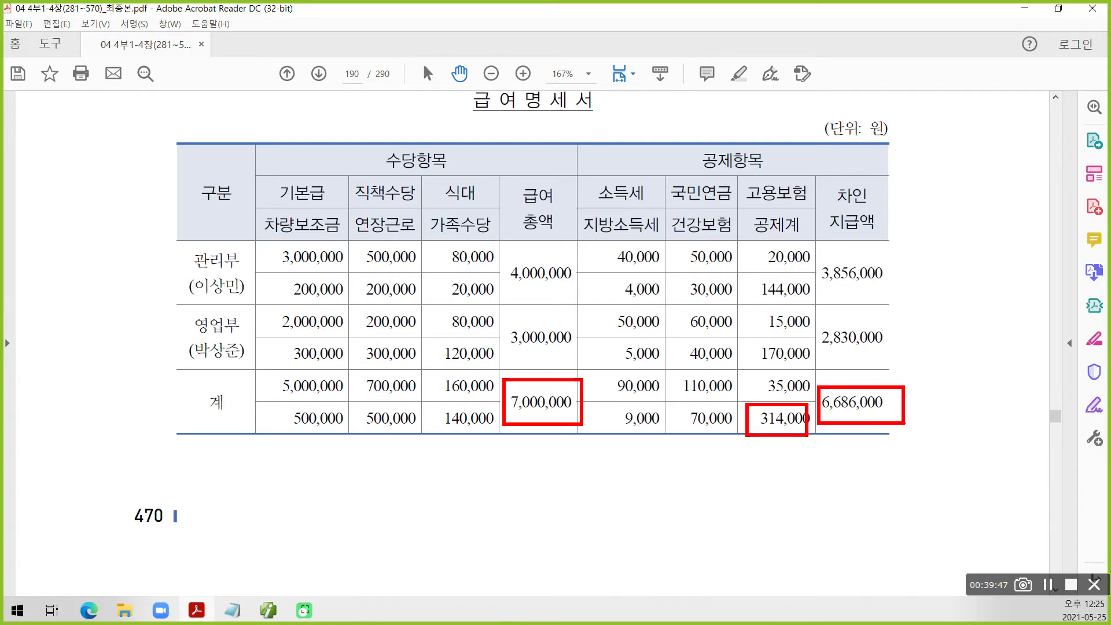
scroll(429, 570, "down", 10)
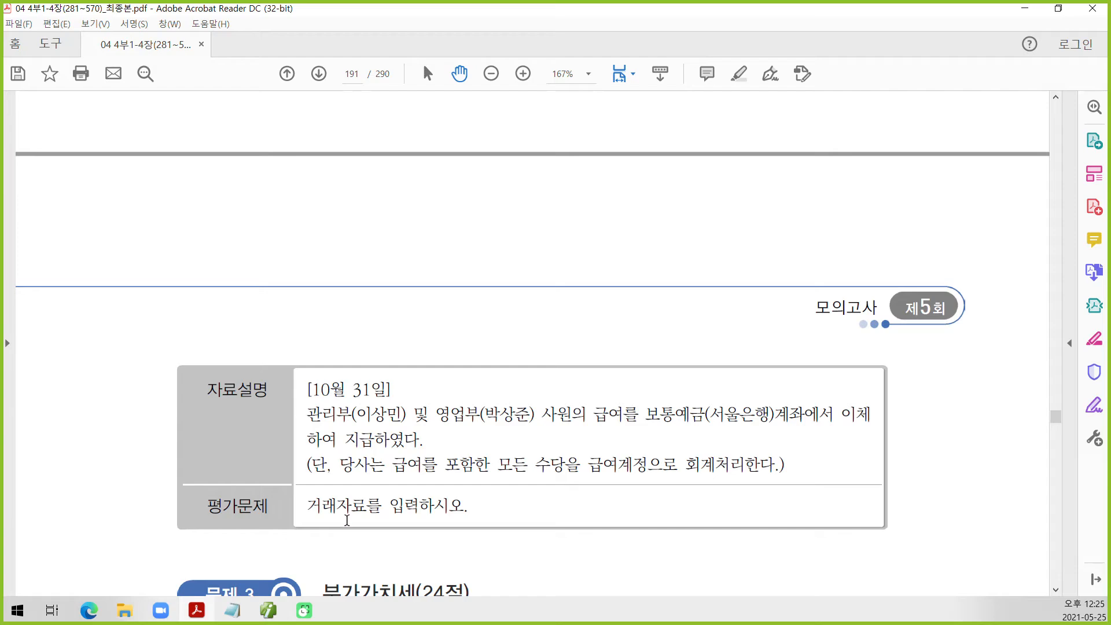
Switch back to the accounting program and set the general voucher date to October 31.
left_click(304, 610)
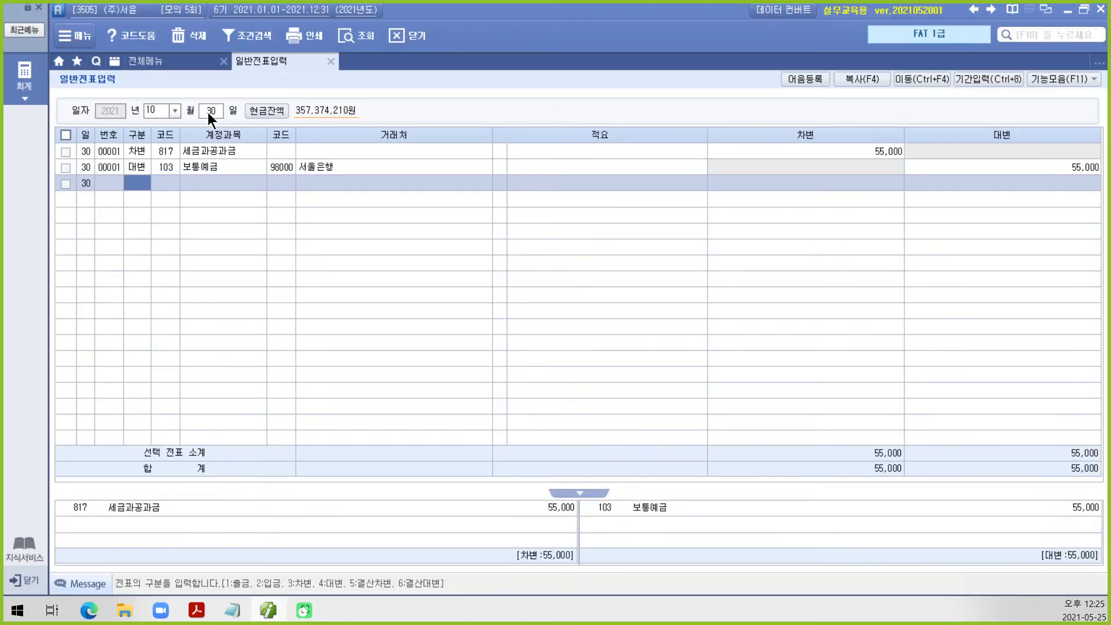
left_click(209, 110)
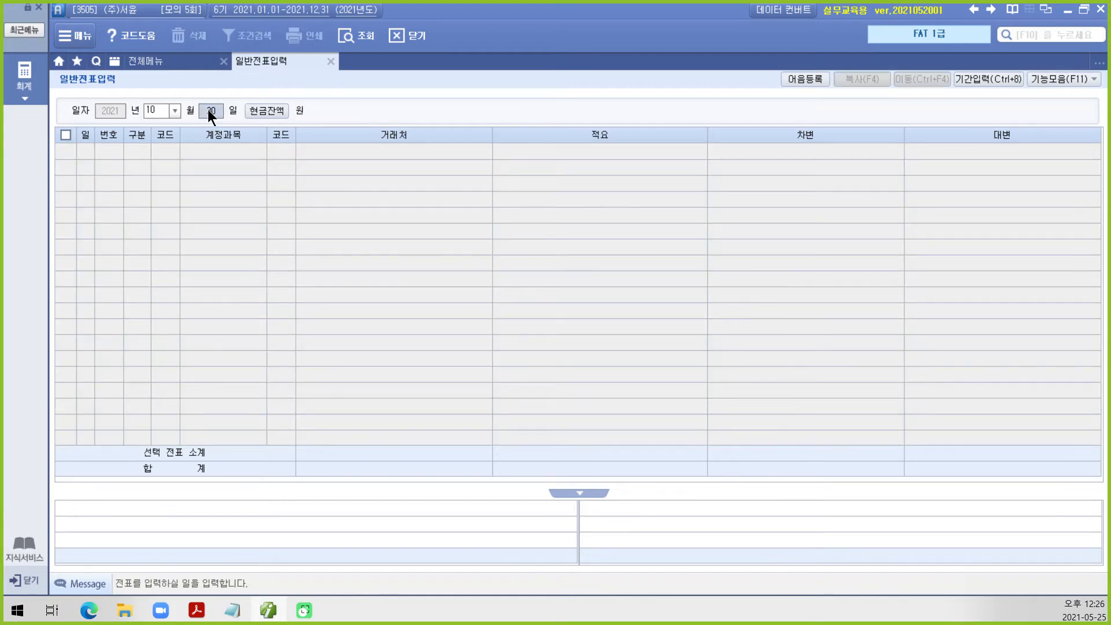
type("31")
key("Return")
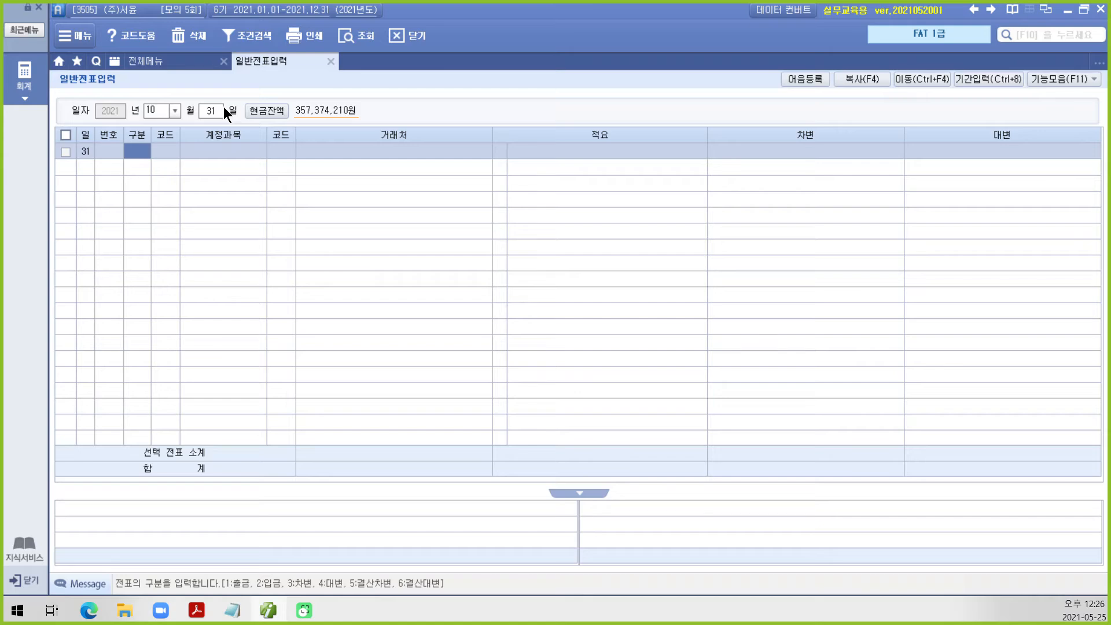
Enter a debit line for account 801 급여 with an amount of 7,000,000.
type("3")
key("Return")
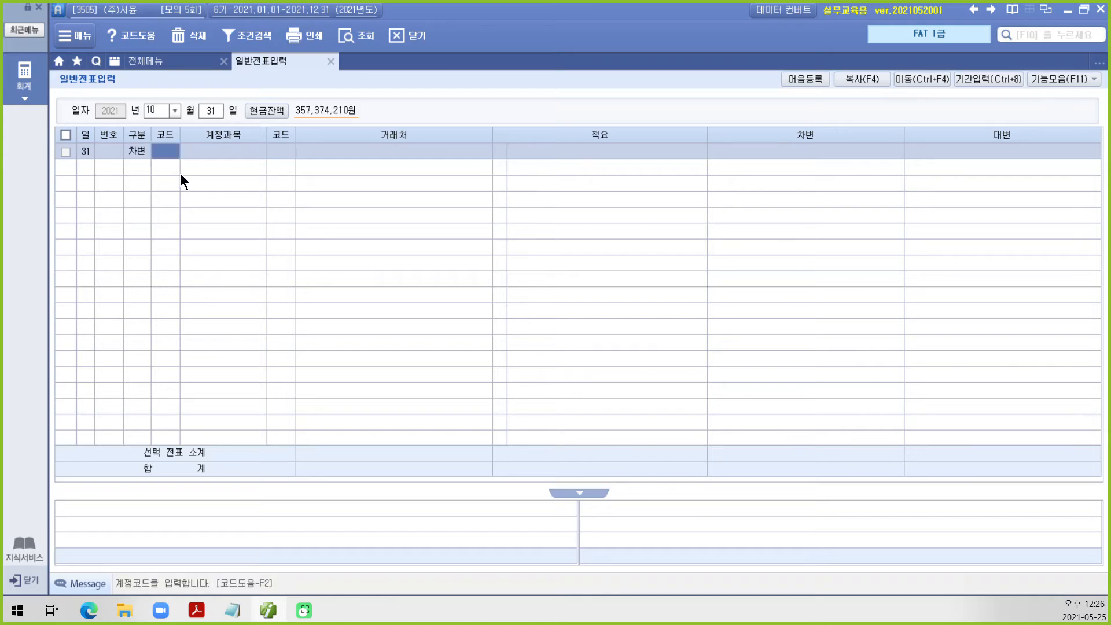
type("801")
key("Return")
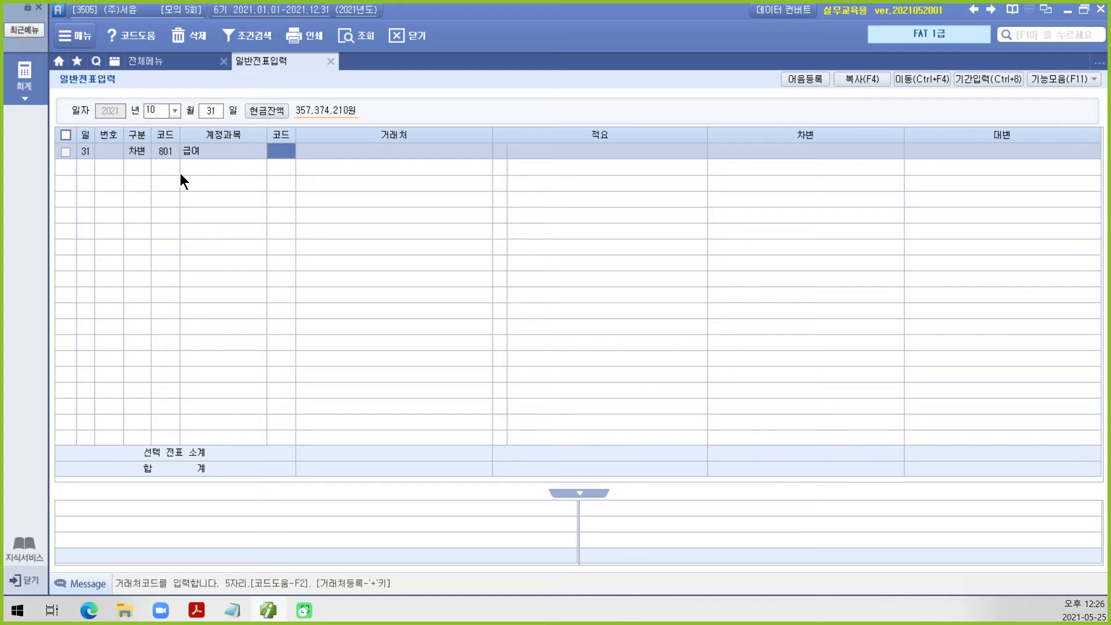
key("Left")
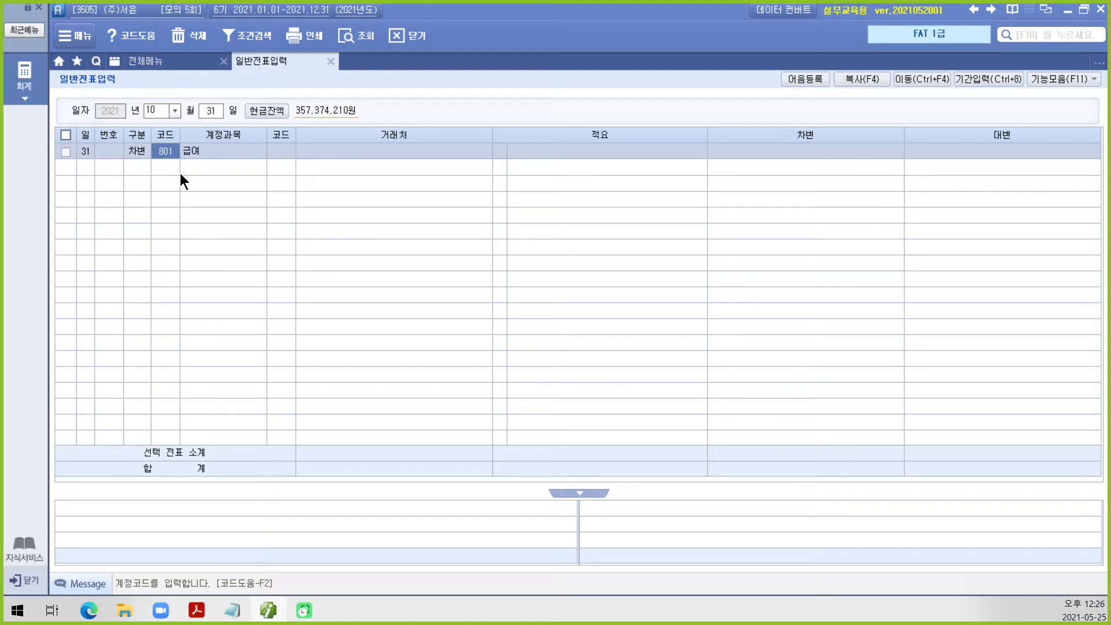
key("Right")
key("Return")
key("Return")
key("Return")
key("Return")
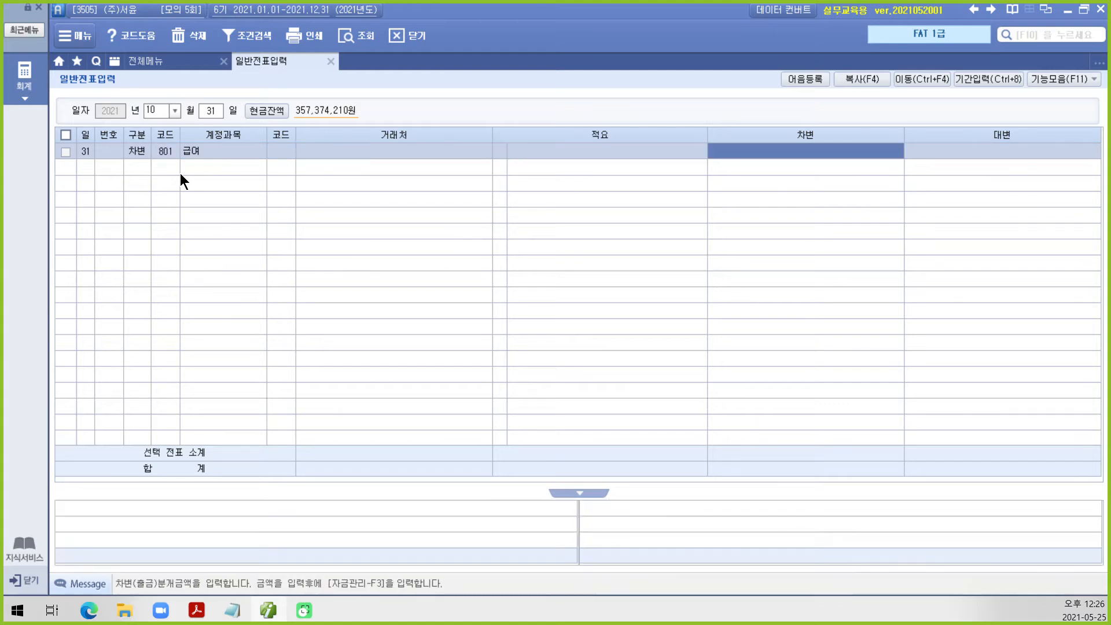
type("7000000")
key("Return")
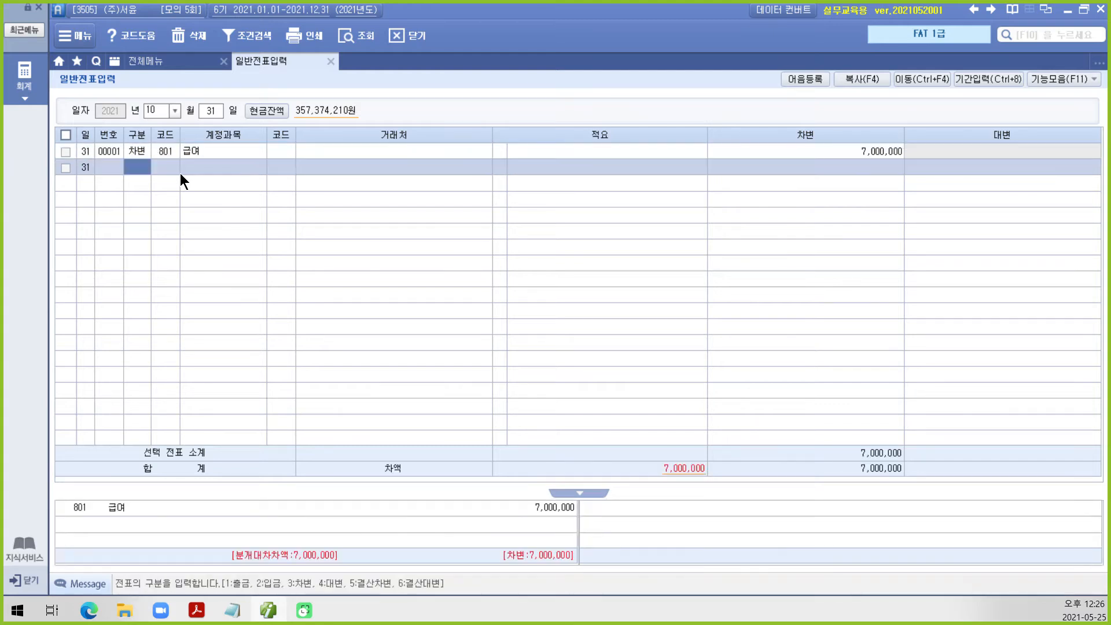
Add a credit line for account 103 보통예금 with 서울은행 as the counterparty and an amount of 6,686,000.
type("4")
key("Return")
type("1")
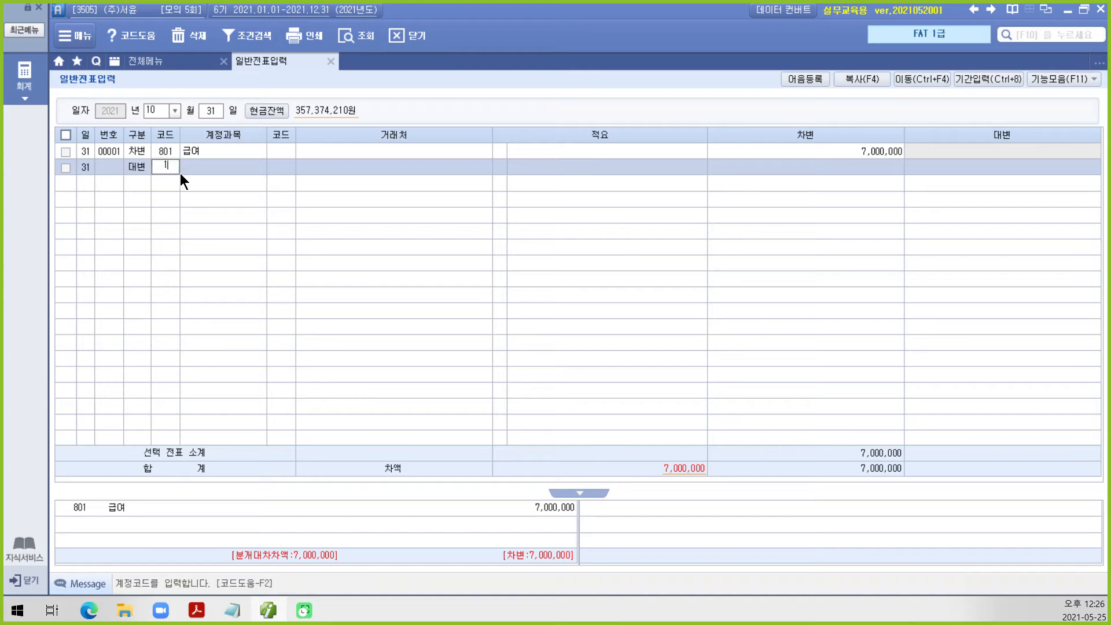
type("03")
key("Return")
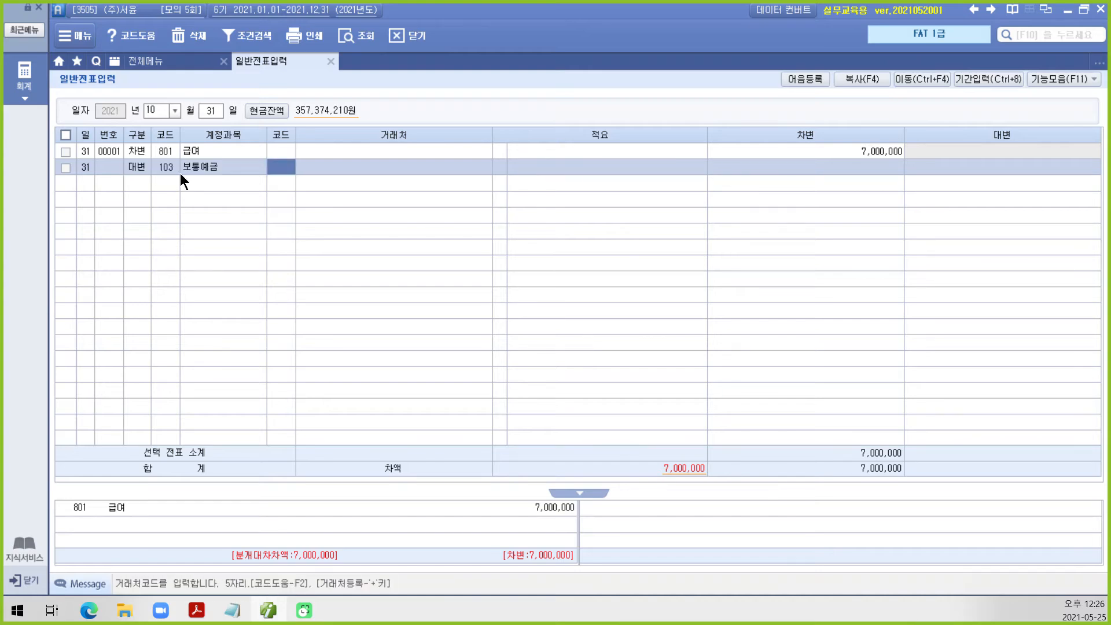
type("서울")
key("Return")
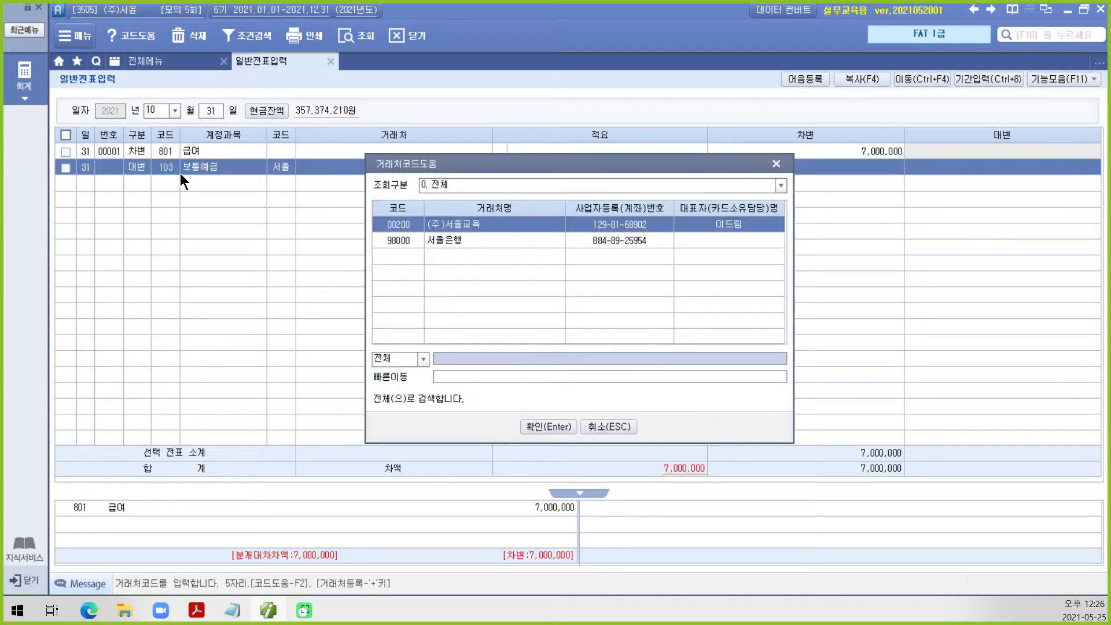
key("Down")
key("Return")
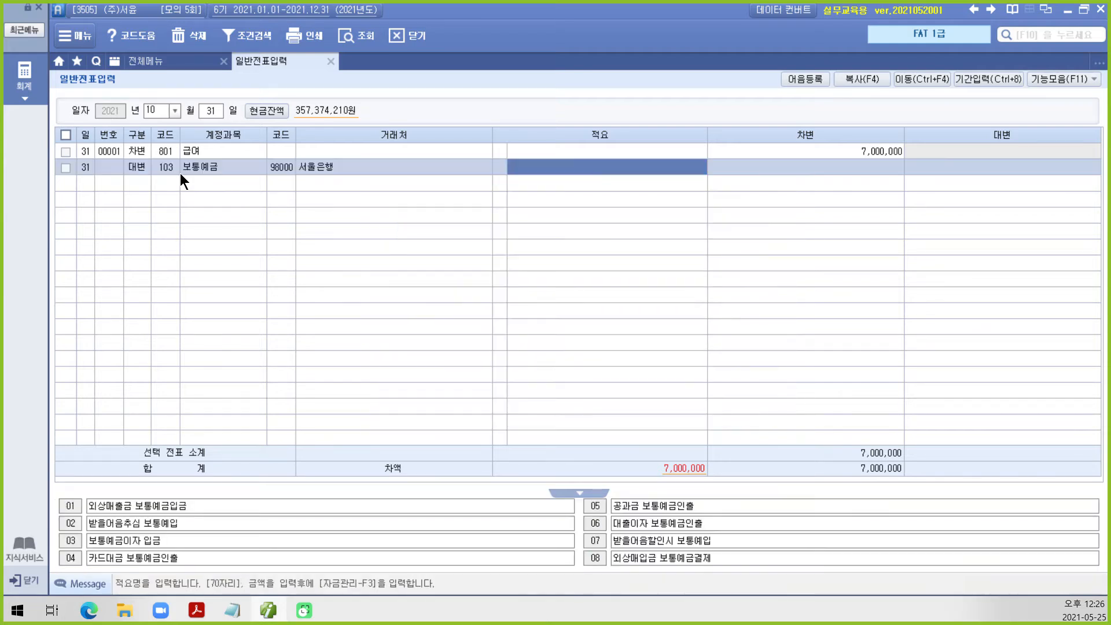
key("Return")
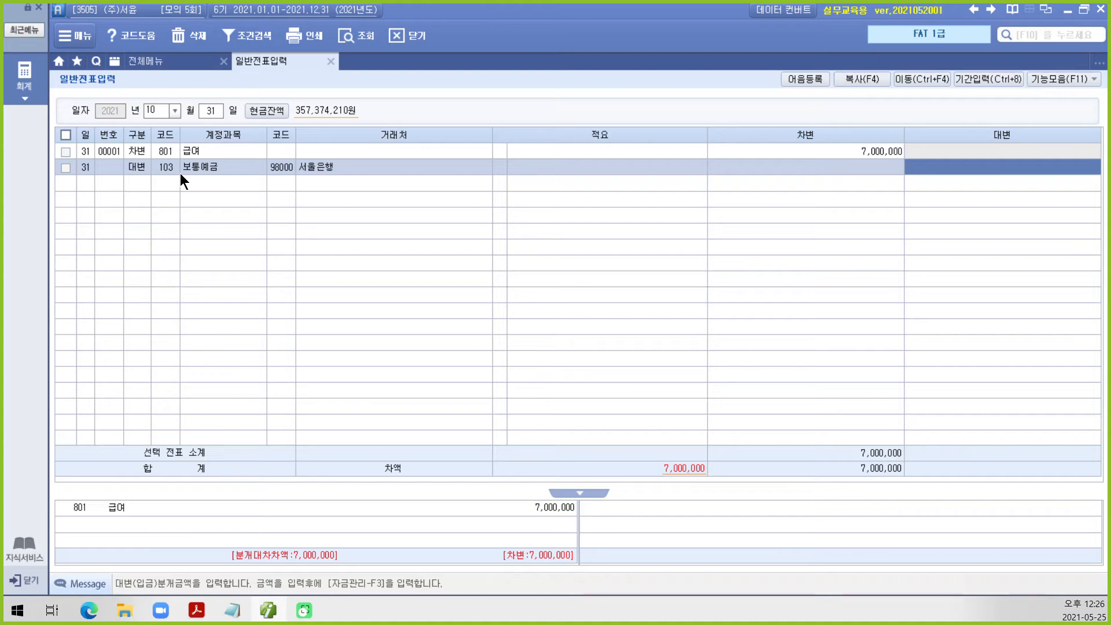
type("6,686,000")
key("Return")
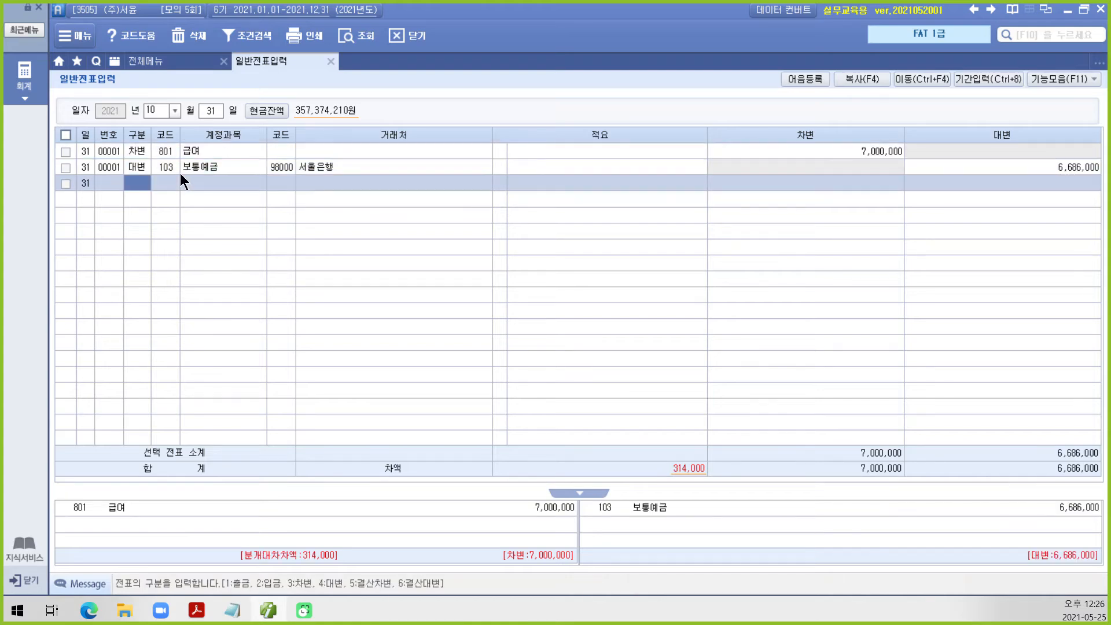
Start a third voucher line as 차변 with account 254 예수금, leaving its counterparty and description blank.
type("3")
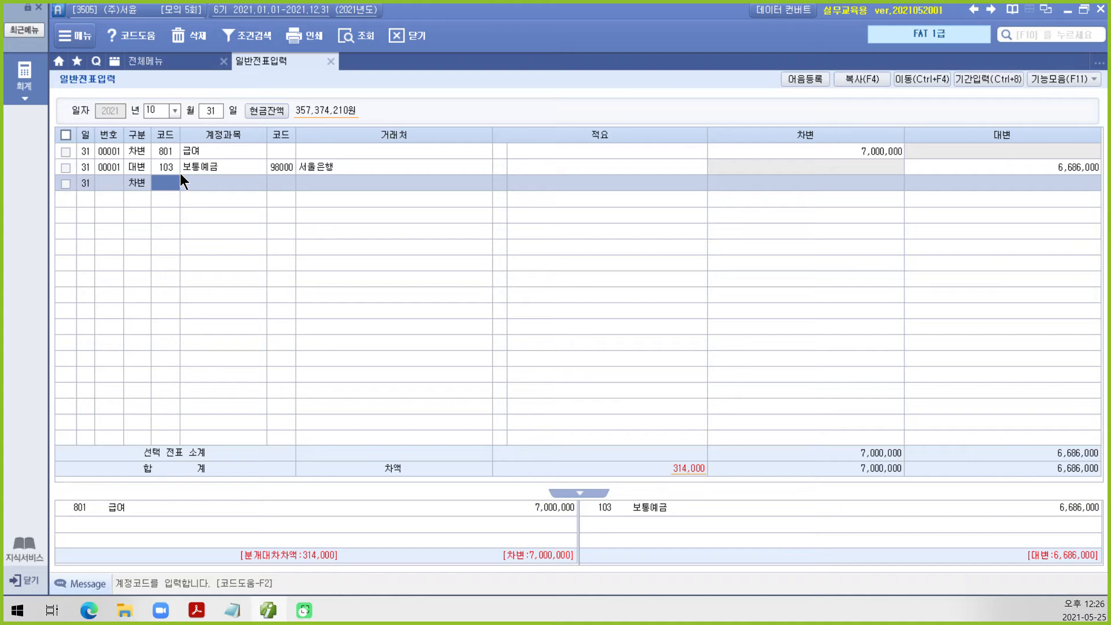
type("예수")
key("Return")
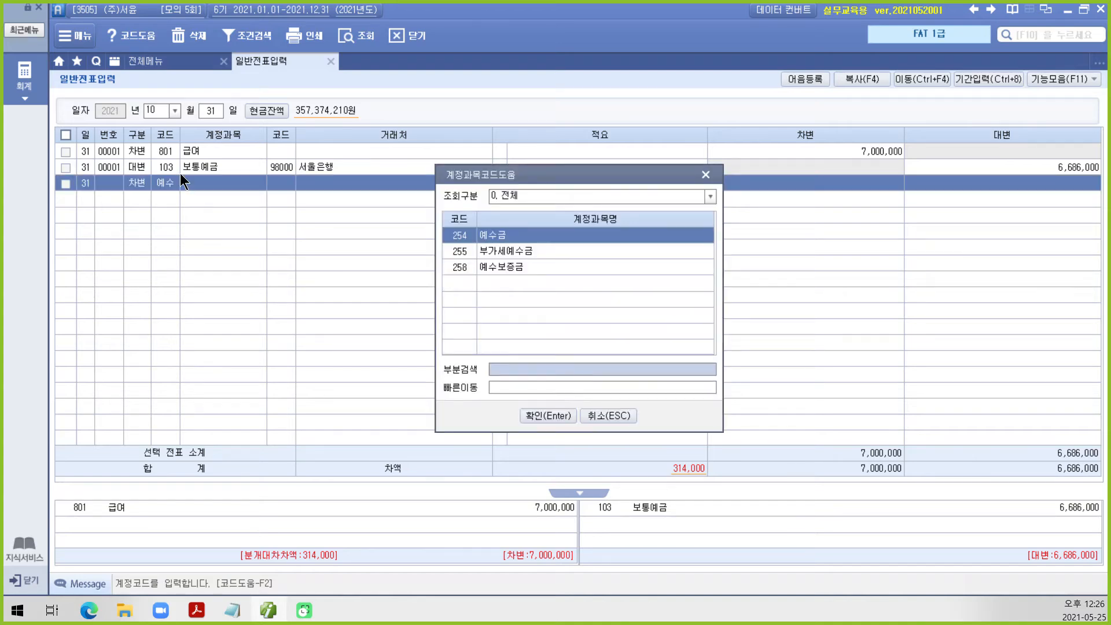
key("Return")
key("Return")
key("Return")
key("Return")
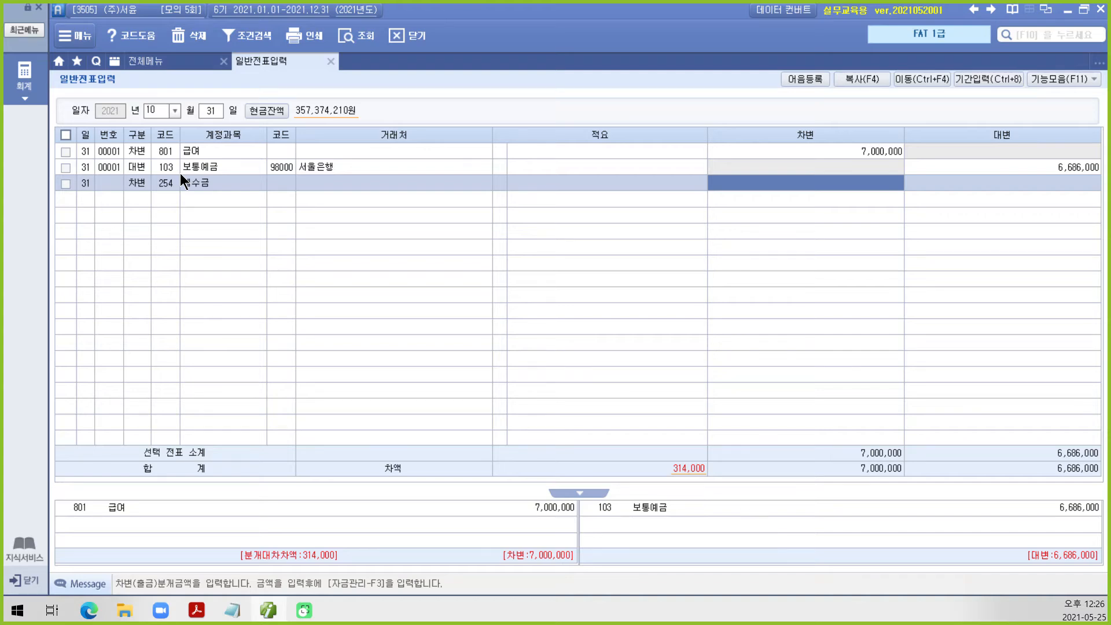
Change the 예수금 line's entry type to 대변, keeping its account.
key("Left")
key("Left")
key("Left")
key("Left")
key("Left")
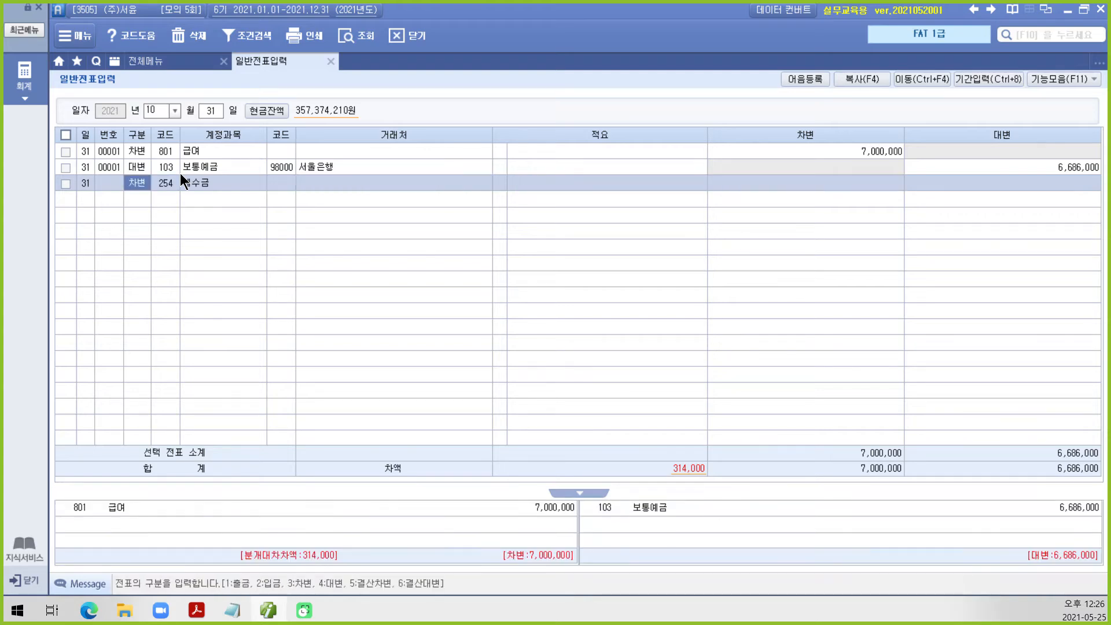
key("4")
key("Return")
key("Return")
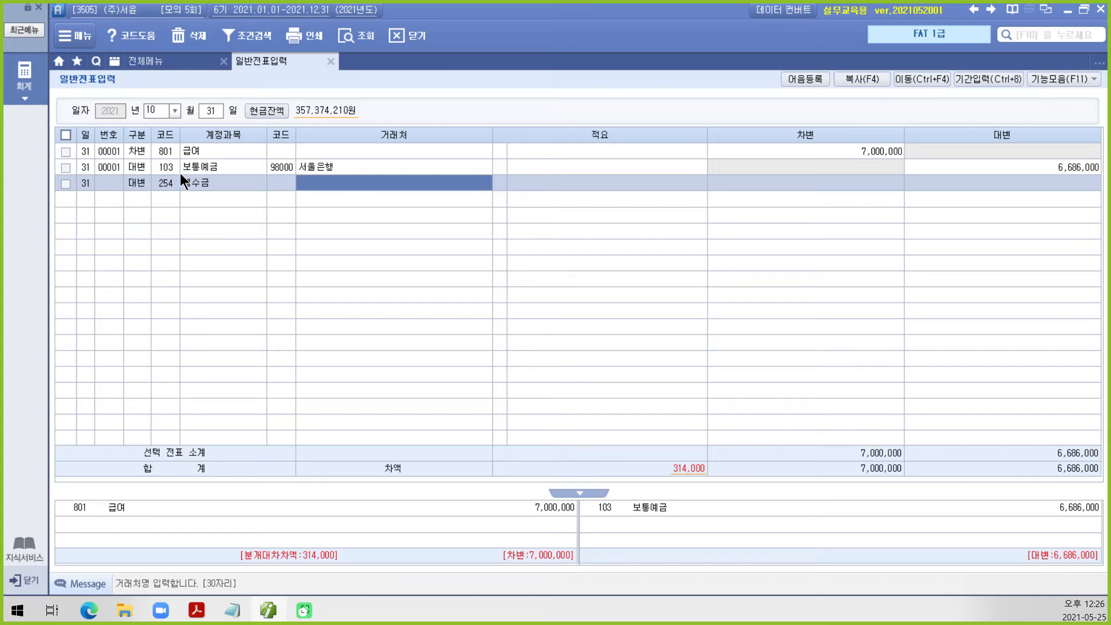
Complete the 예수금 credit line with an amount of 314,000, leaving its counterparty and description blank.
key("Return")
key("Return")
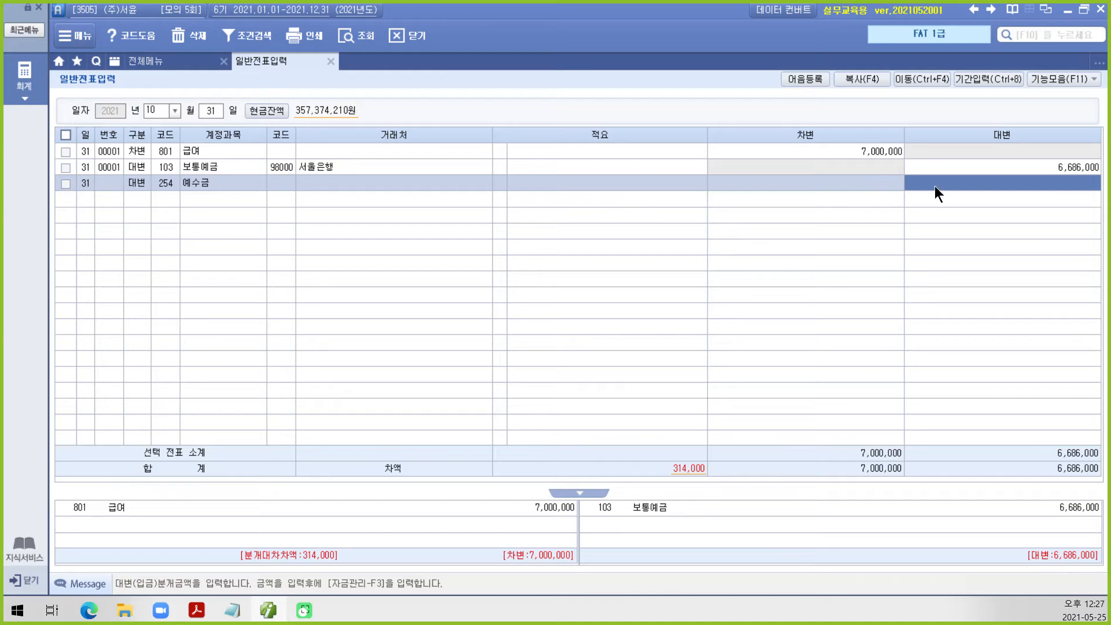
type("3140000")
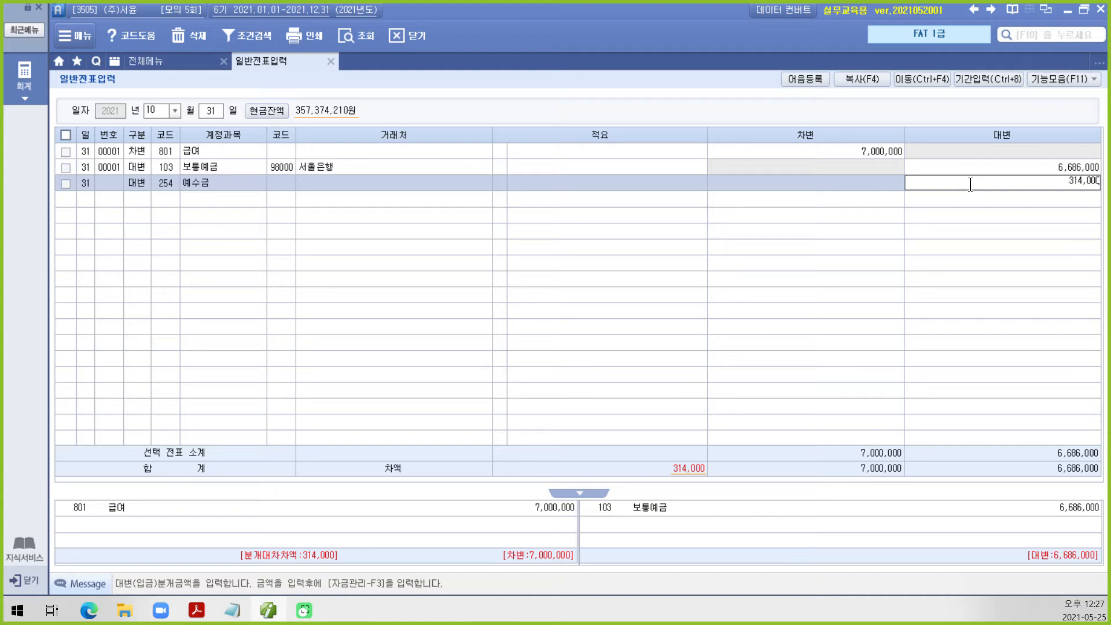
key("Return")
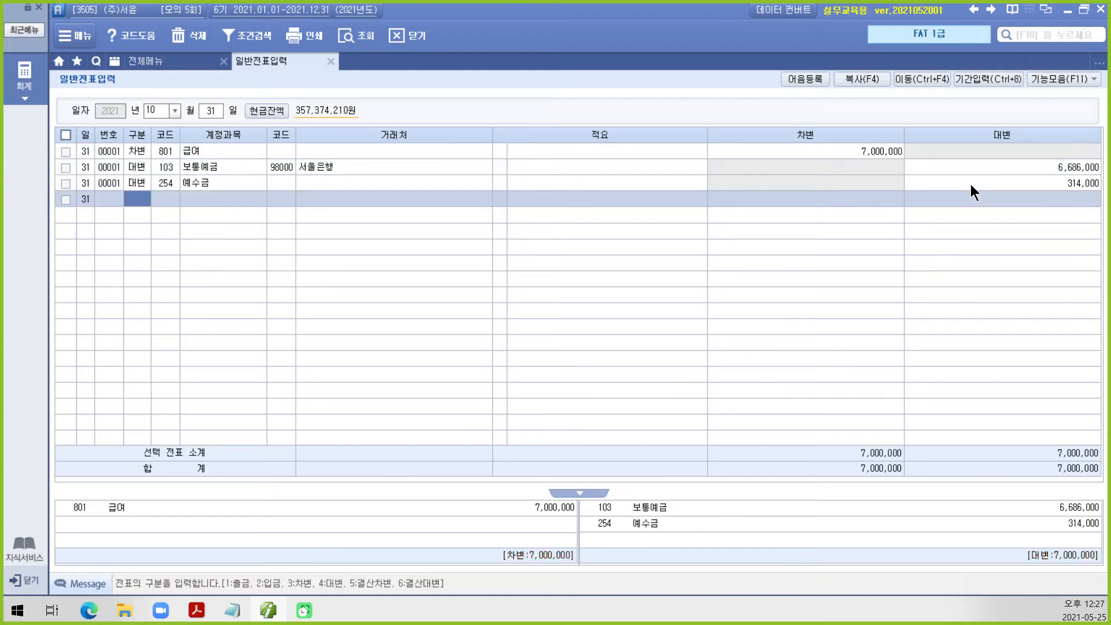
left_click(966, 183)
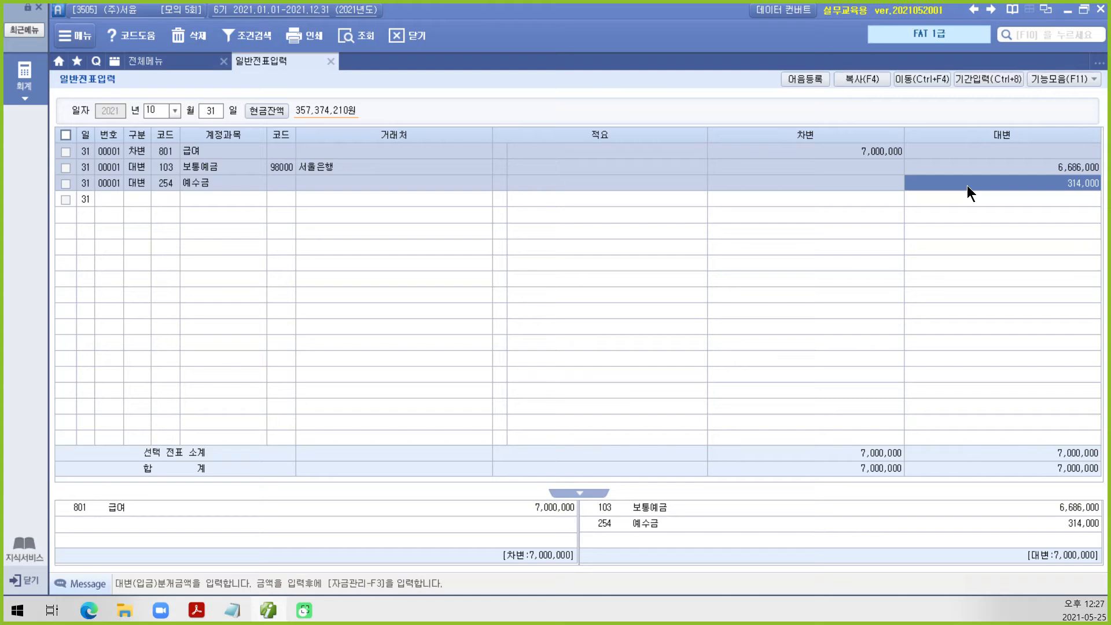
Switch to the exam PDF and highlight "9월 17일에" in the 자료설명 of the 과세매출자료의 전자세금계산서 발행 question.
left_click(197, 610)
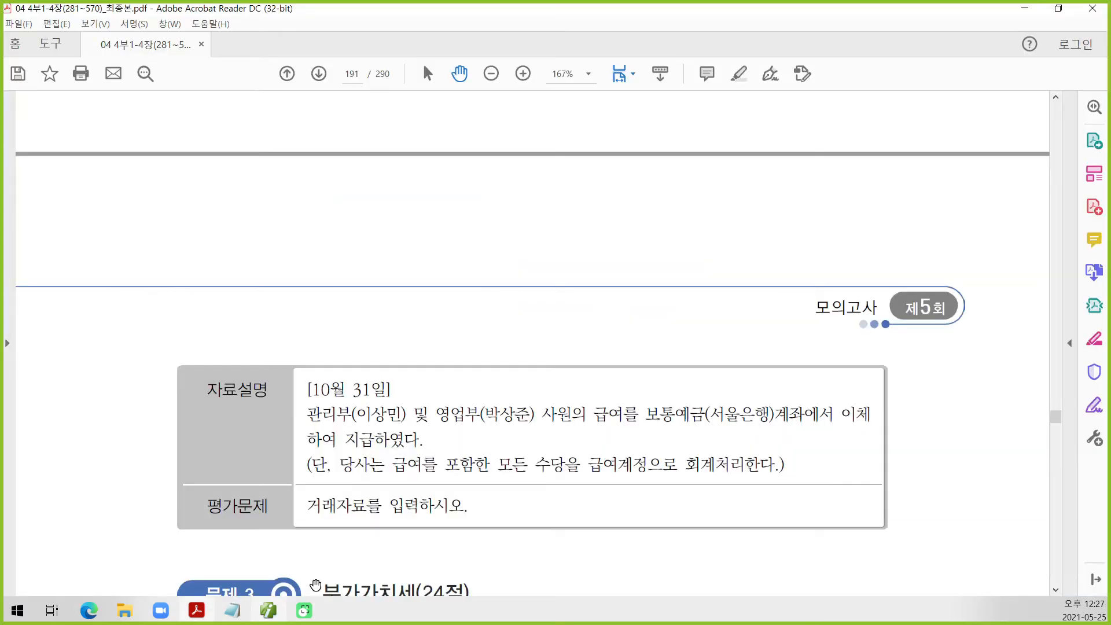
scroll(375, 558, "down", 5)
scroll(355, 558, "down", 2)
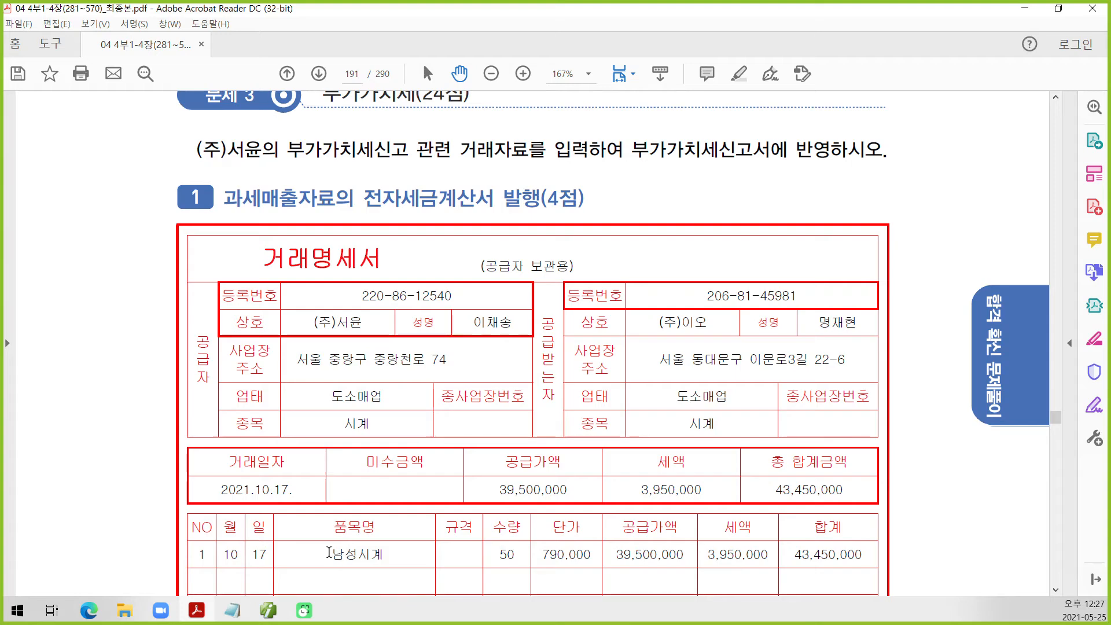
scroll(231, 533, "down", 3)
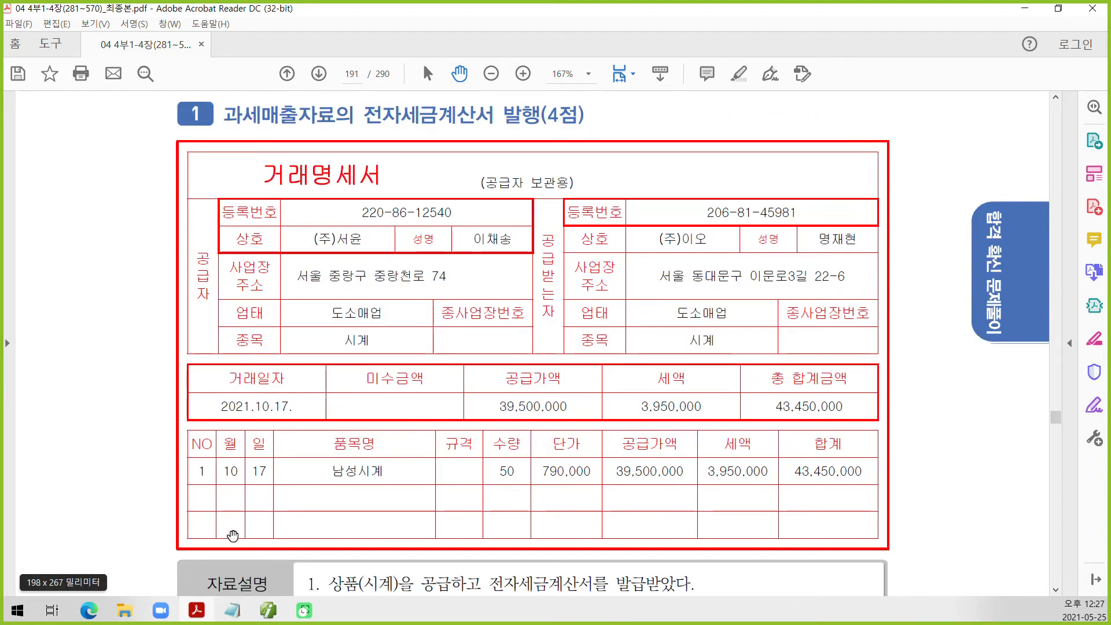
scroll(232, 533, "down", 1)
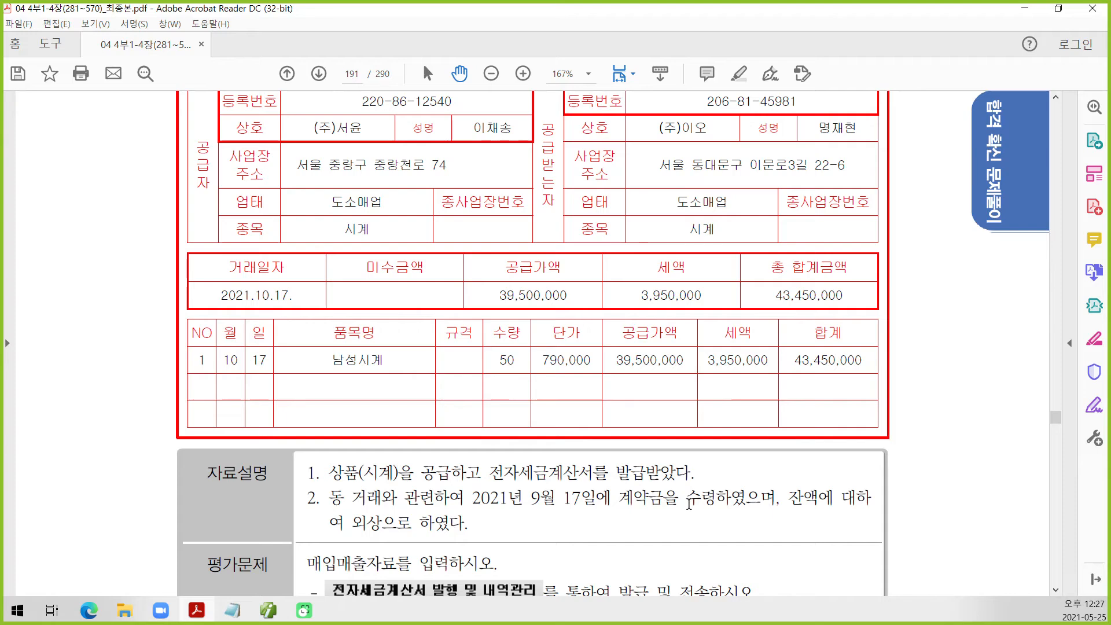
scroll(470, 513, "down", 1)
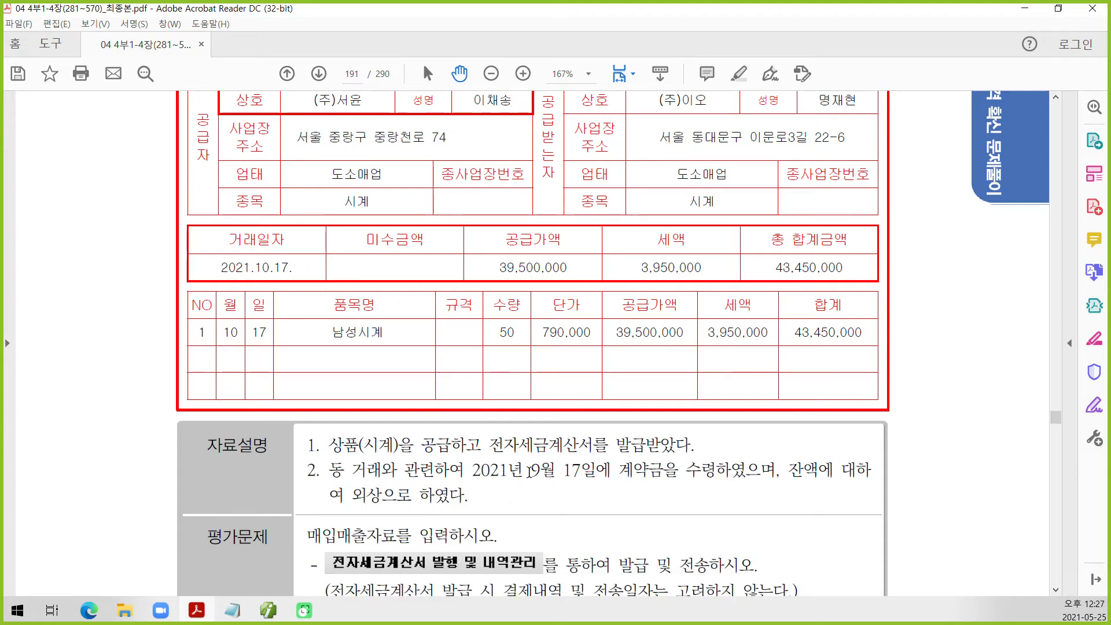
left_click_drag(530, 472, 592, 470)
right_click(591, 469)
left_click(630, 517)
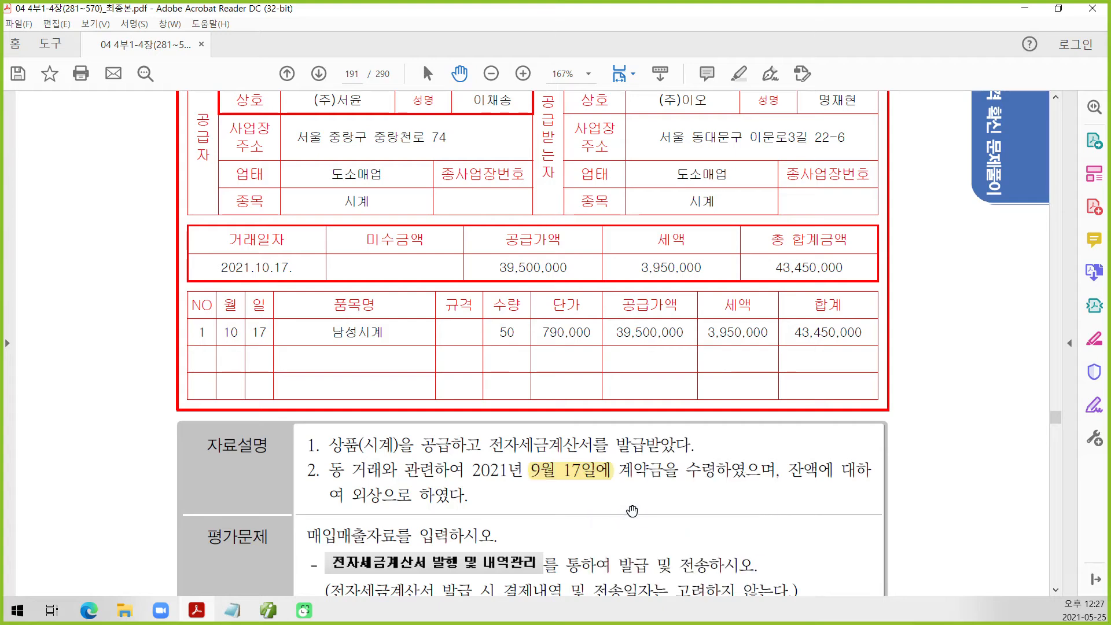
Return to the accounting program and look up the September 17 general voucher's 선수금 entry for (주)이오.
left_click(274, 612)
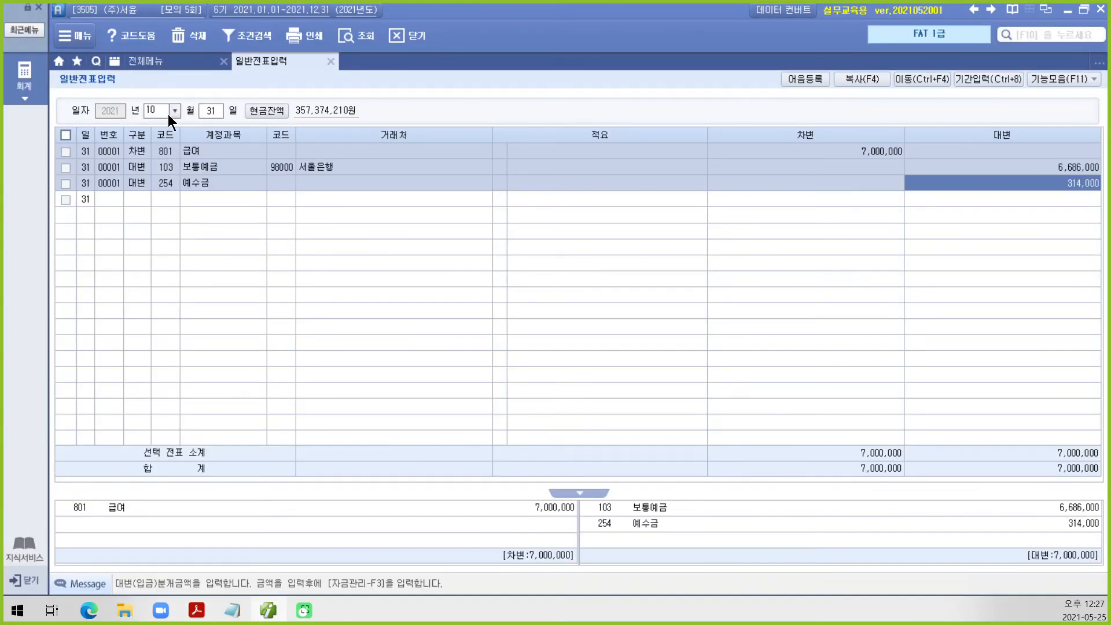
left_click(155, 110)
type("09 월 17")
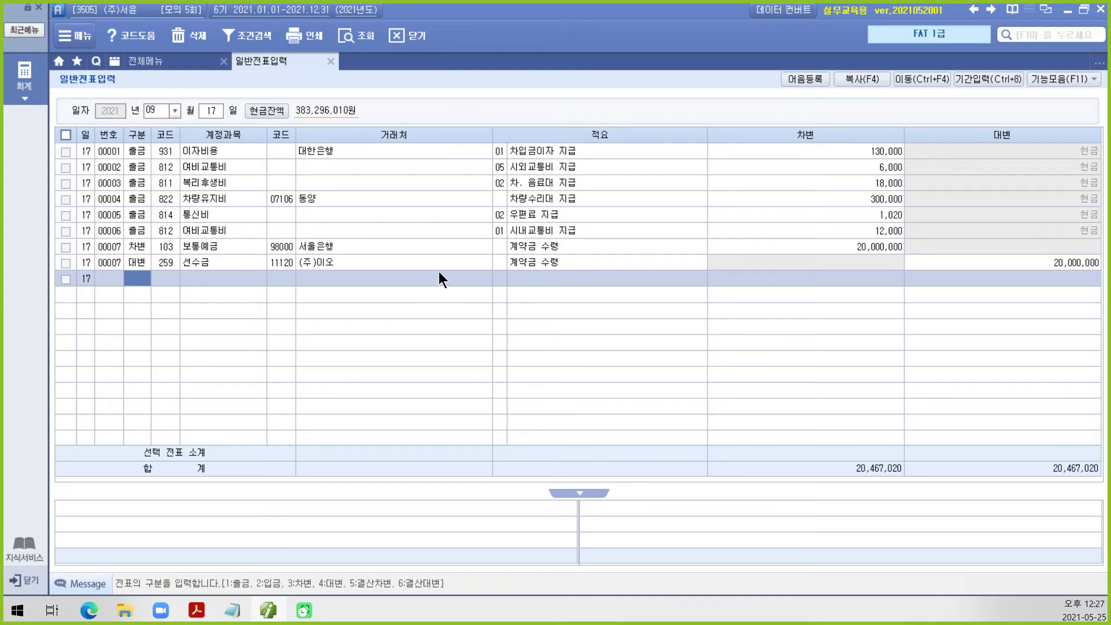
left_click(202, 261)
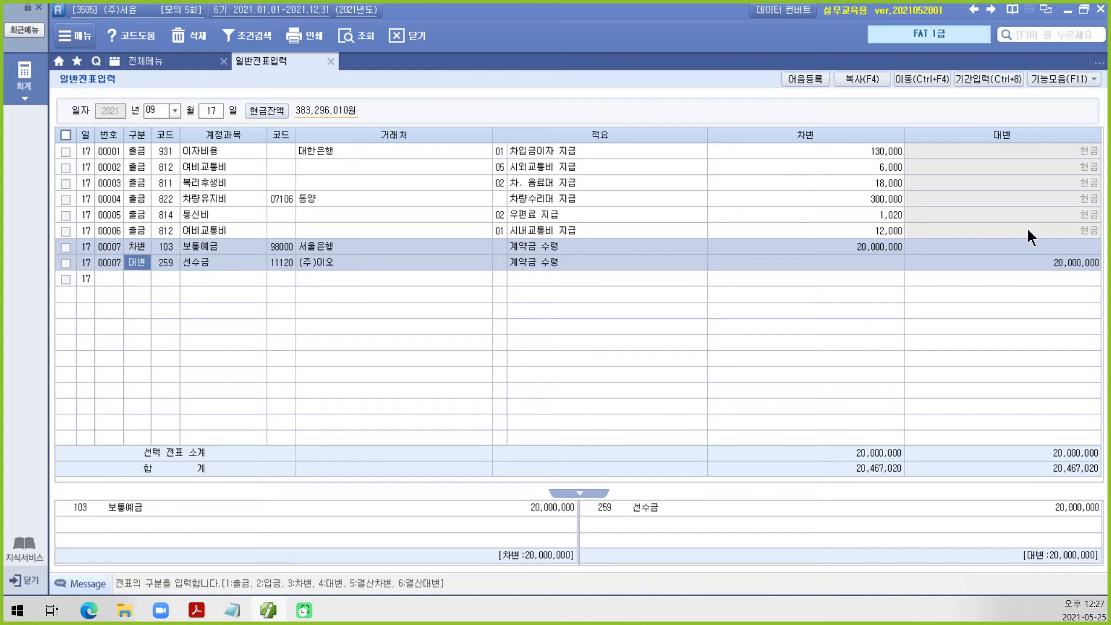
Start a 매입매출전표입력 entry dated October 17 with type 11 과세 and the item 남성시계.
left_click(166, 61)
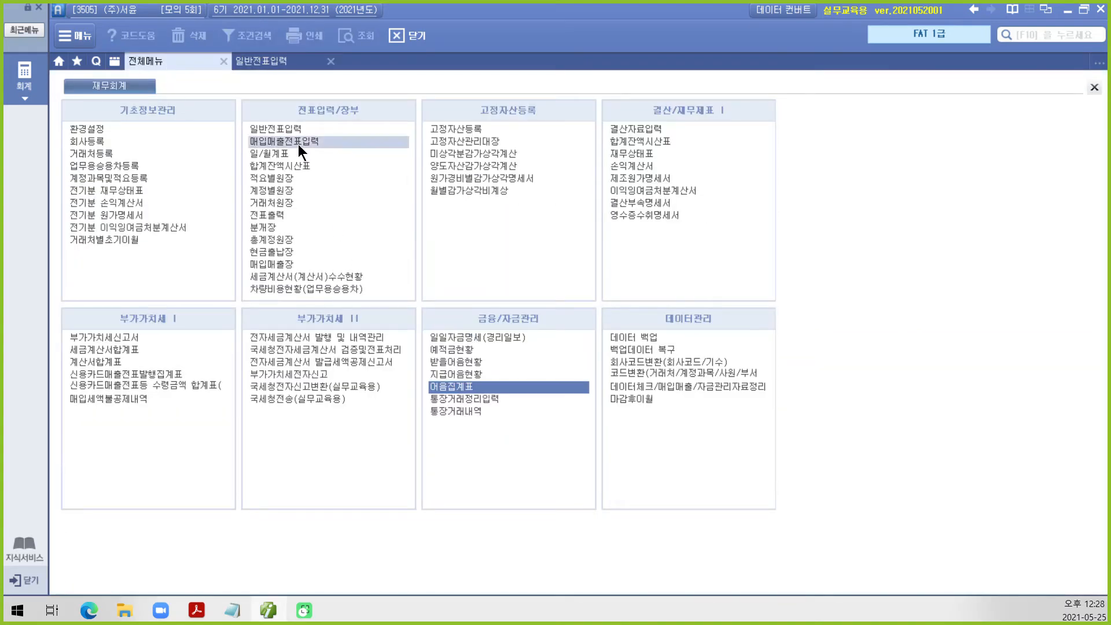
left_click(298, 142)
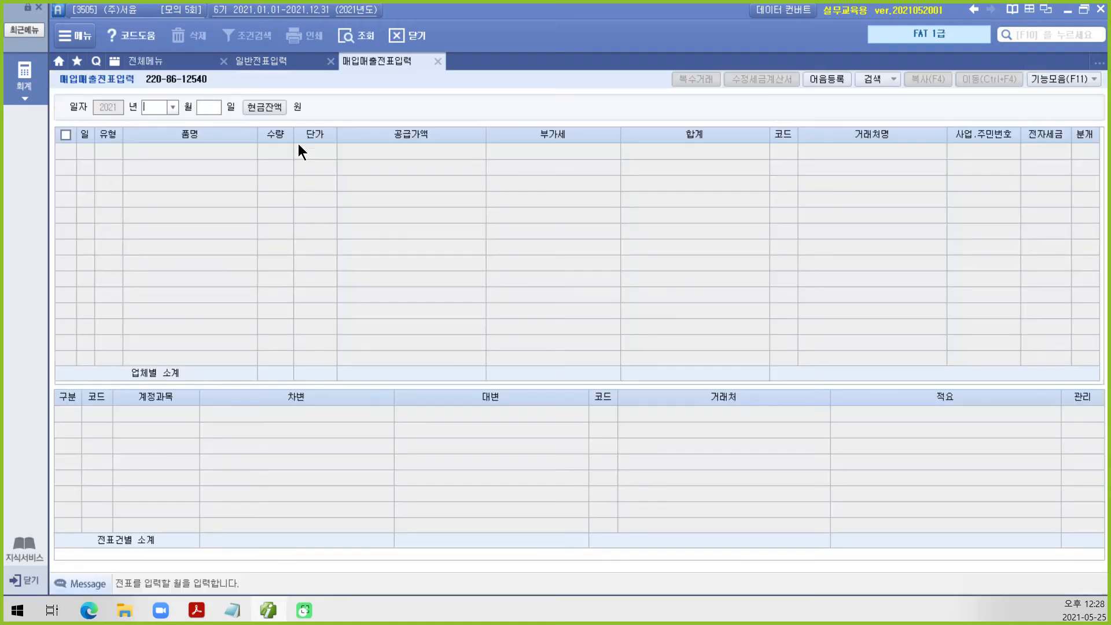
type("10")
type("17")
key("Return")
key("Return")
type("11")
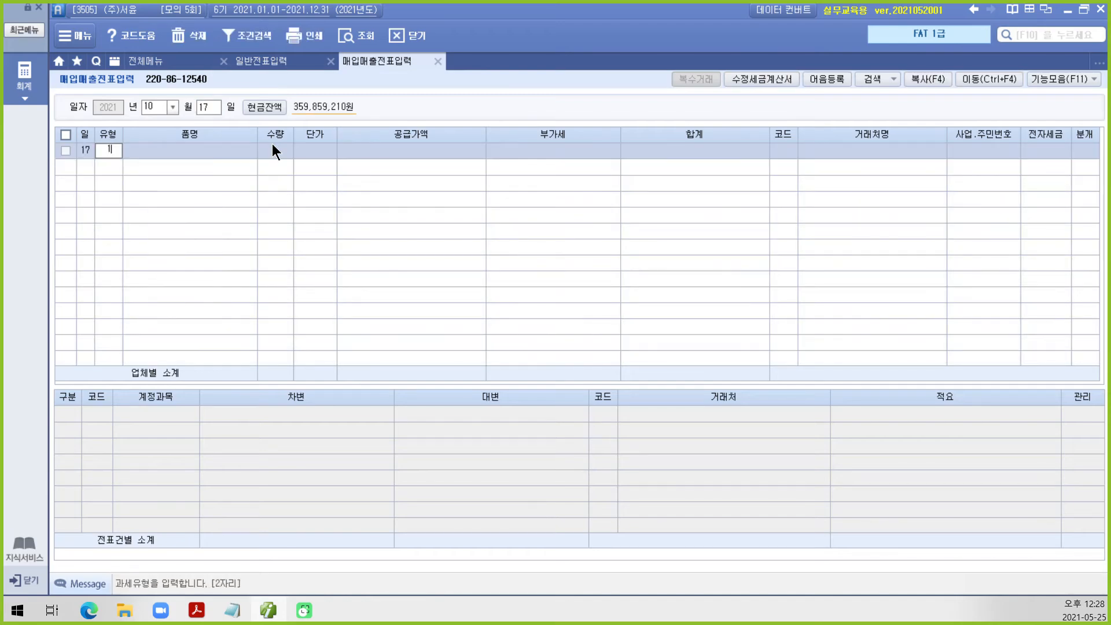
key("Return")
type("남성시계")
left_click(272, 145)
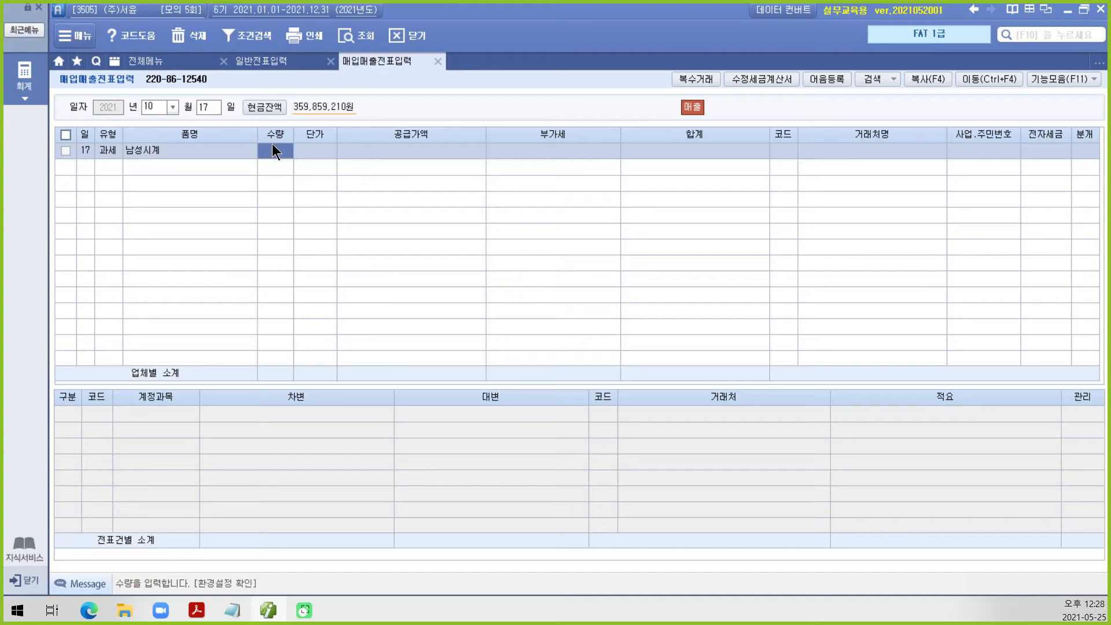
Set the 남성시계 sale's quantity to 50 and unit price to 790,000, accepting the calculated supply value and VAT.
type("50")
key("Return")
type("750000")
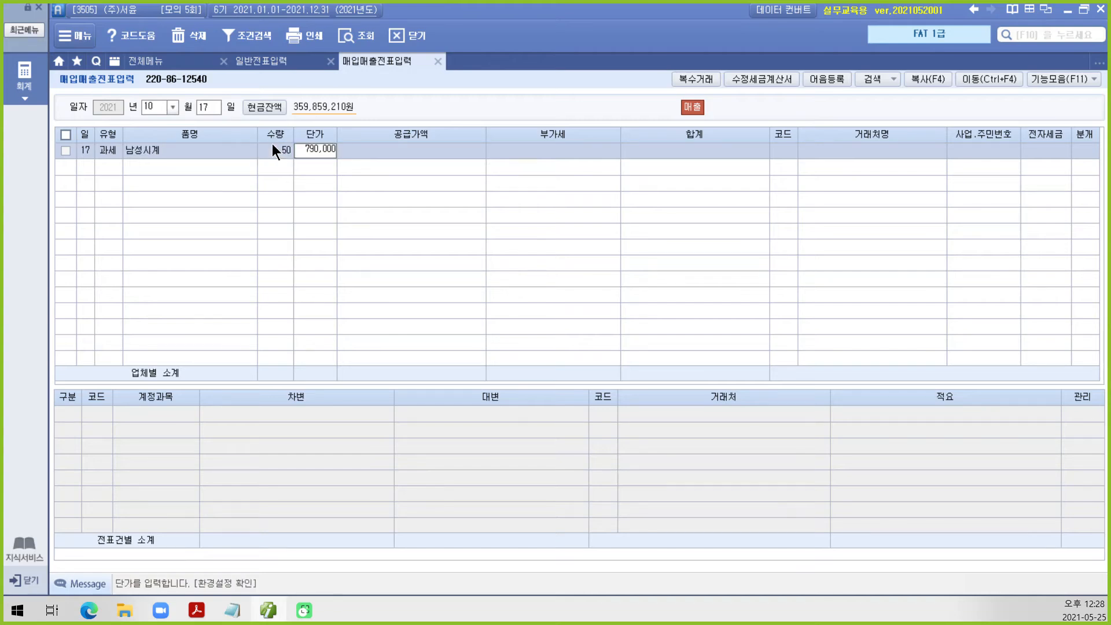
key("Return")
key("Return")
key("Return")
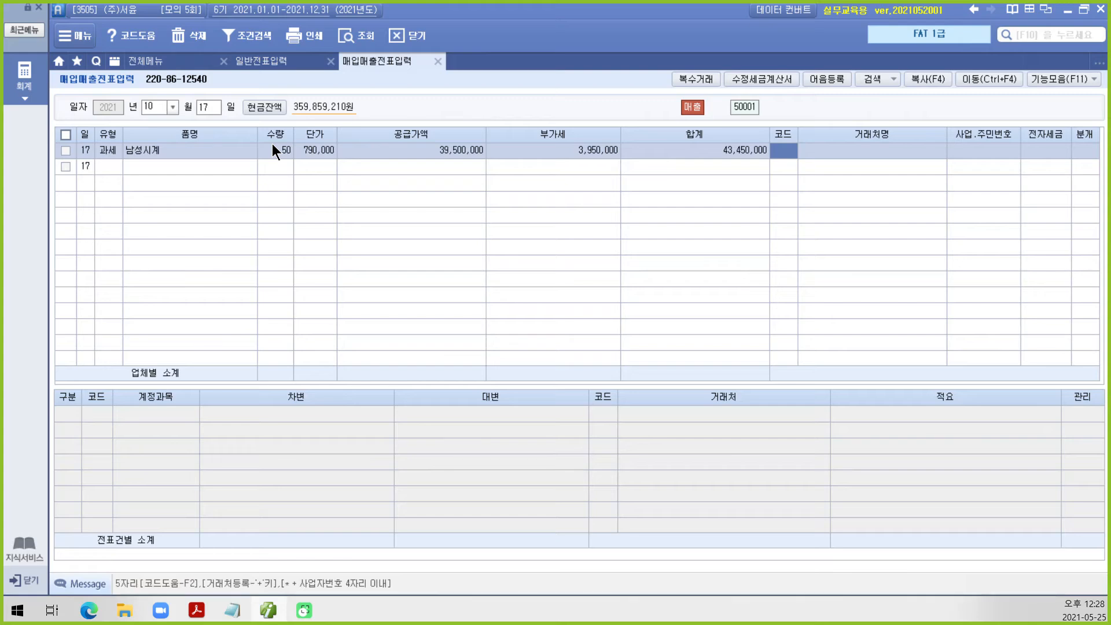
Set (주)이오 as the sale's counterparty, leave 전자세금 blank, and choose 혼합 as the journal type.
key("Return")
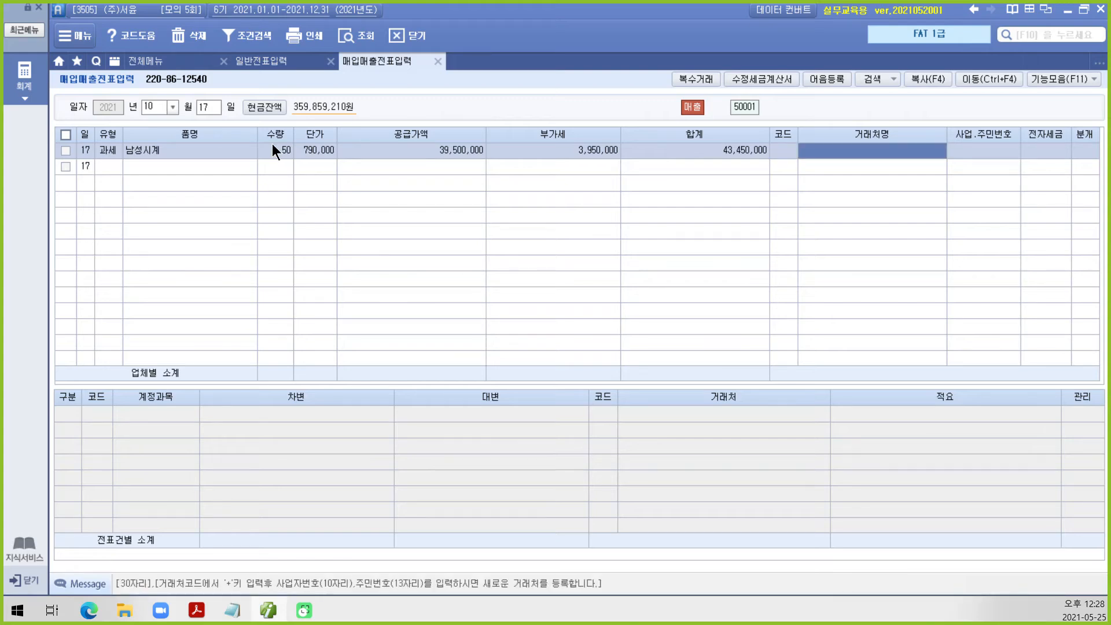
key("Left")
key("Return")
key("Left")
type("이오")
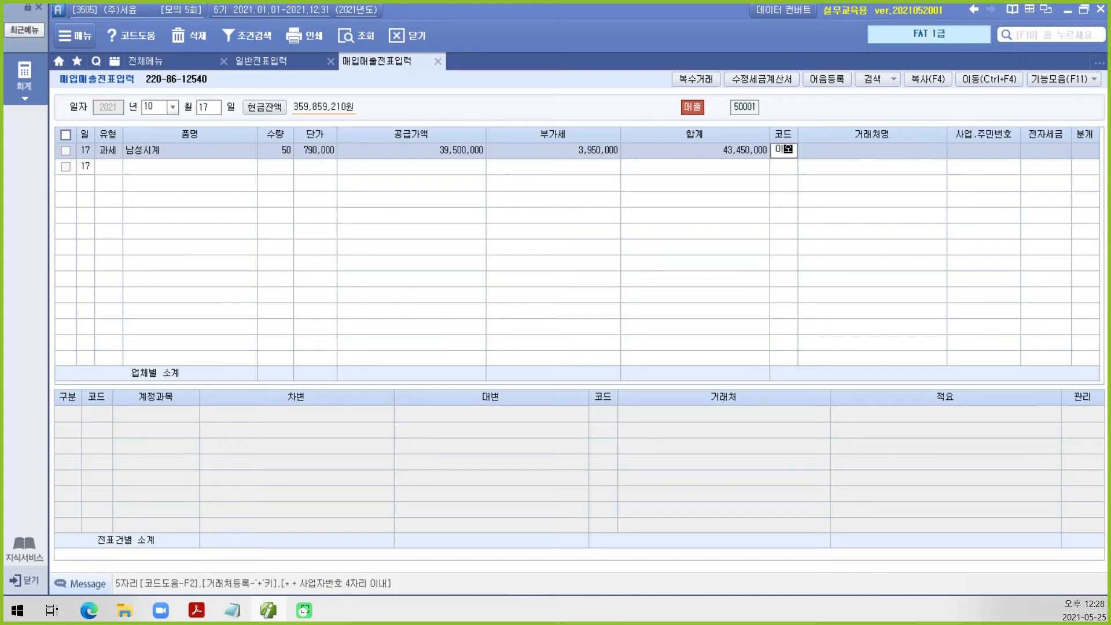
key("Return")
key("Return")
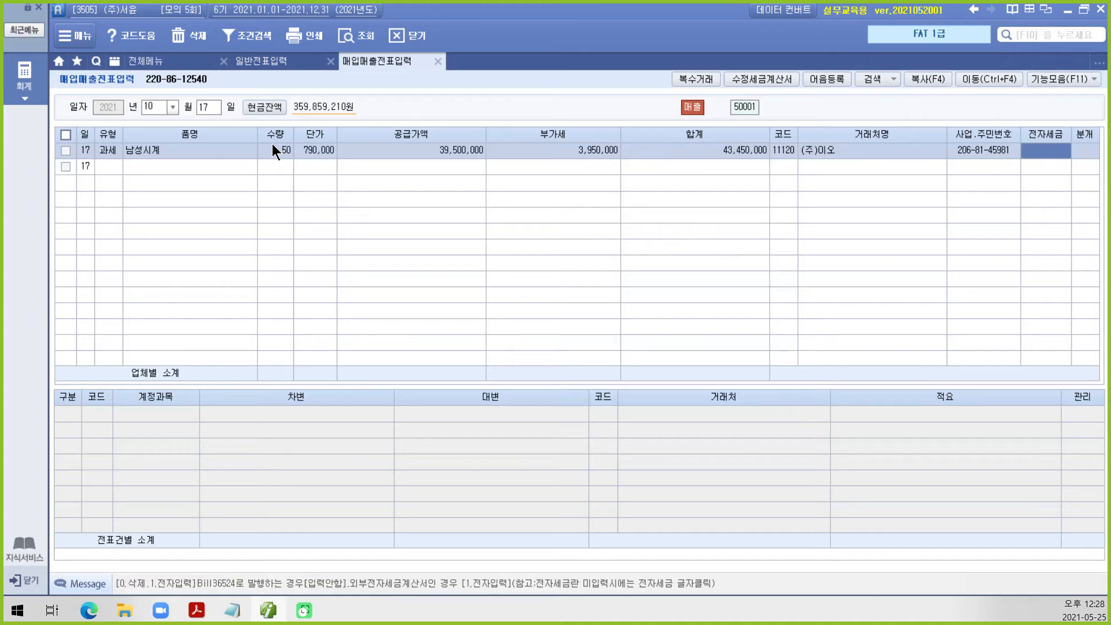
key("Return")
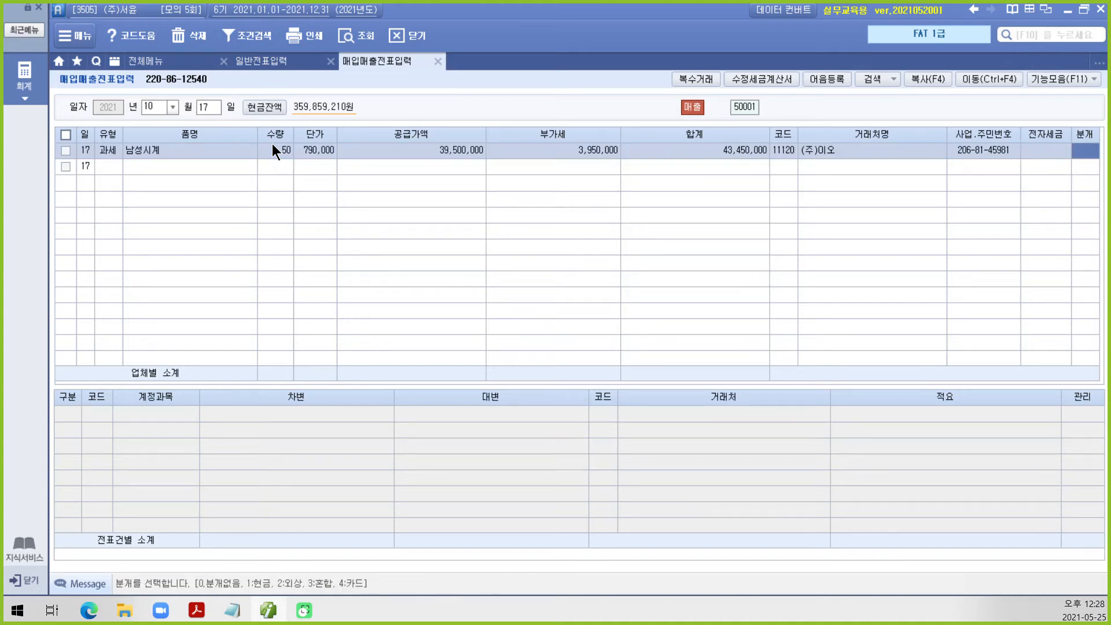
type("3")
key("Return")
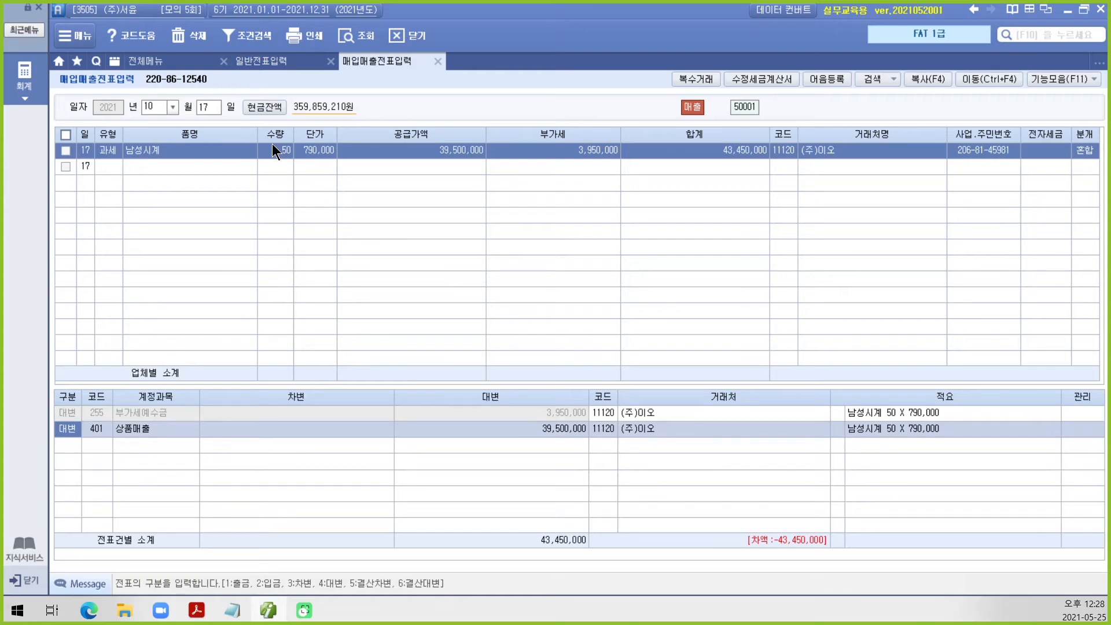
Add a debit line for account 259 선수금 with an amount of 20,000,000 to the sale's journal entry.
key("Down")
type("3")
key("Return")
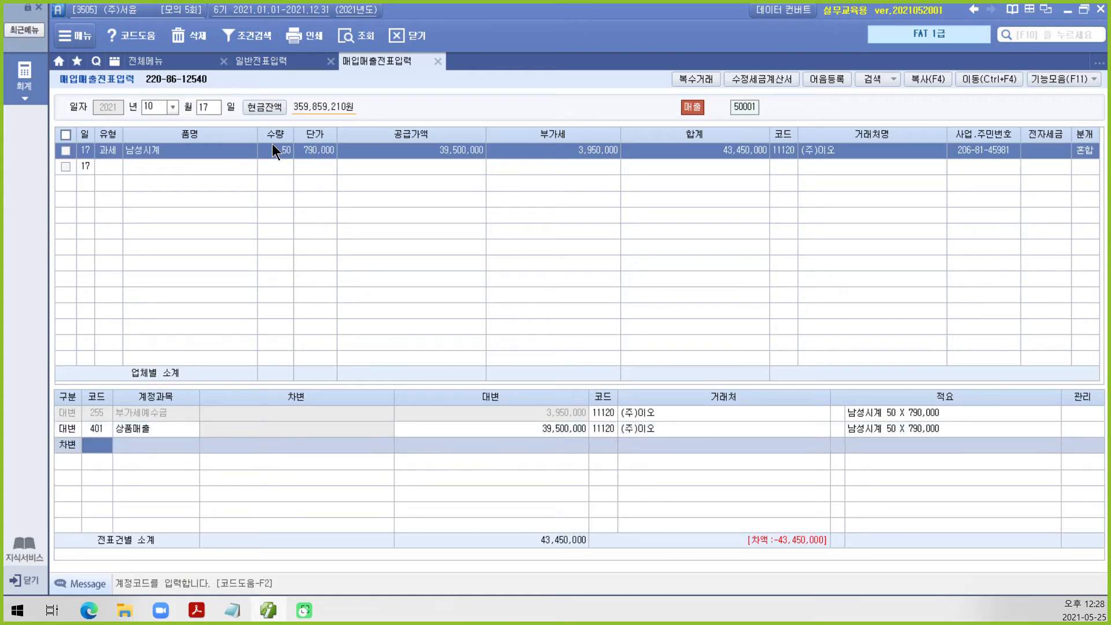
type("선수")
key("Return")
key("Return")
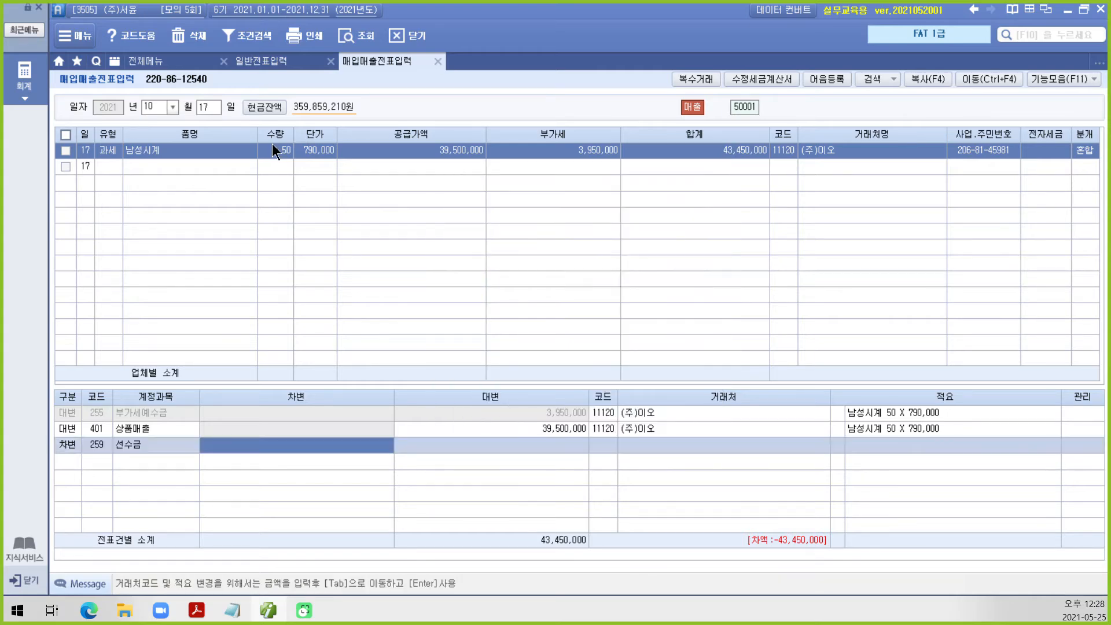
type("20000000")
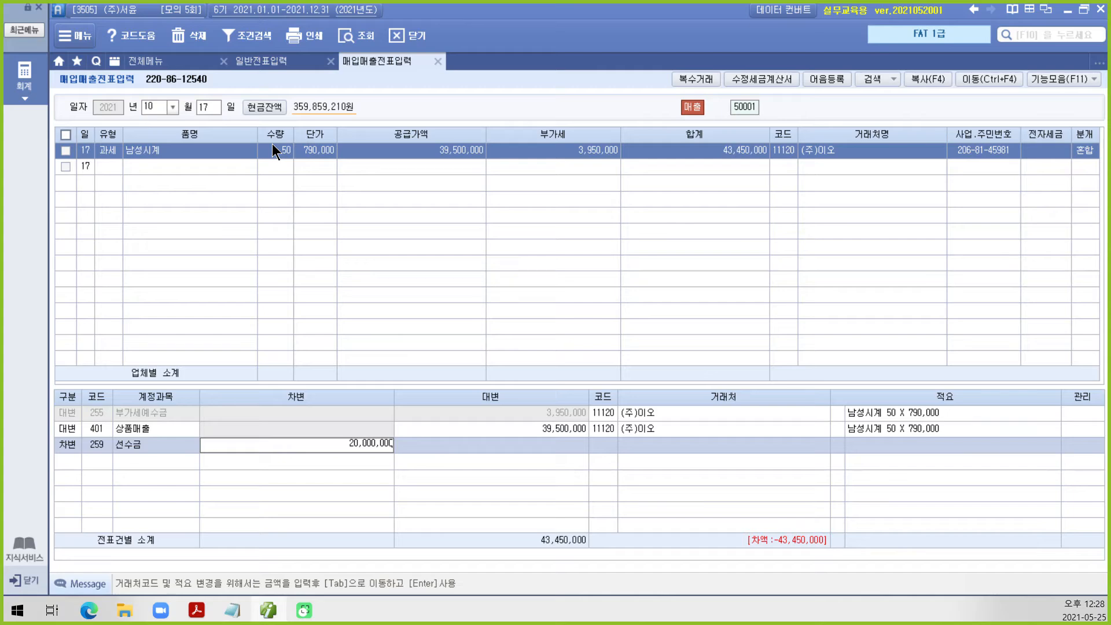
key("Return")
Add a debit line for account 108 외상매출금 with an amount of 23,450,000.
type("3")
key("Return")
type("108")
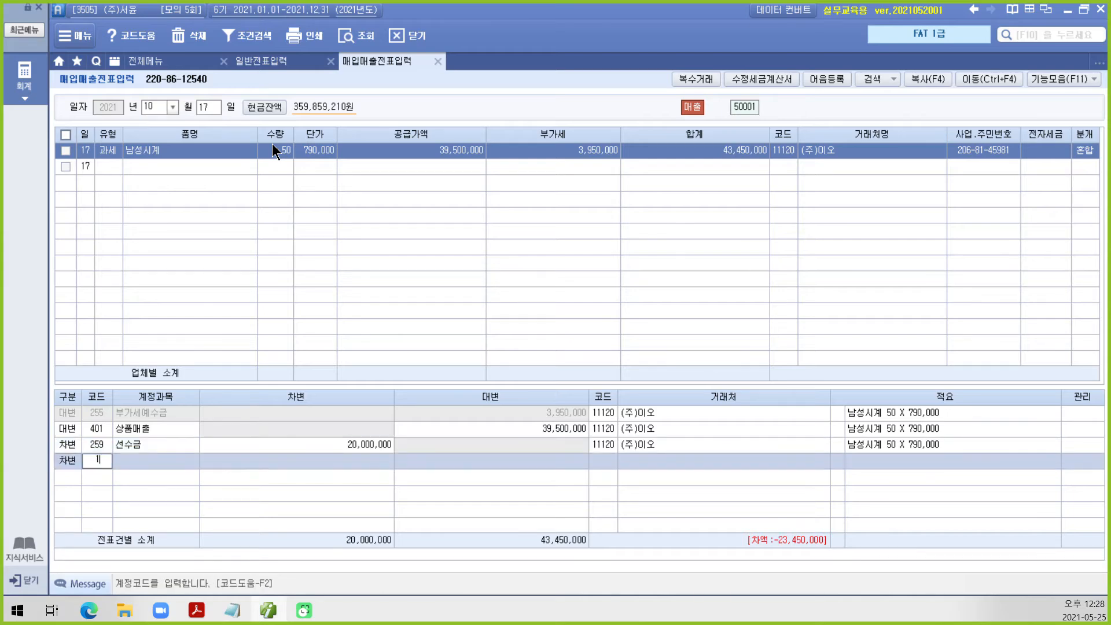
key("Return")
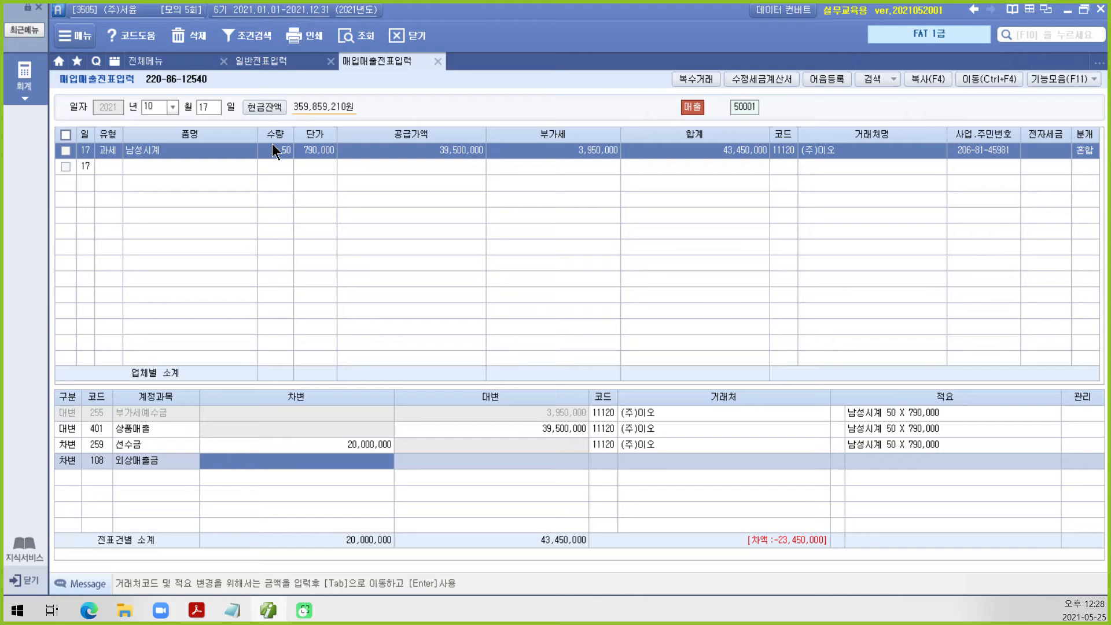
type("23450000")
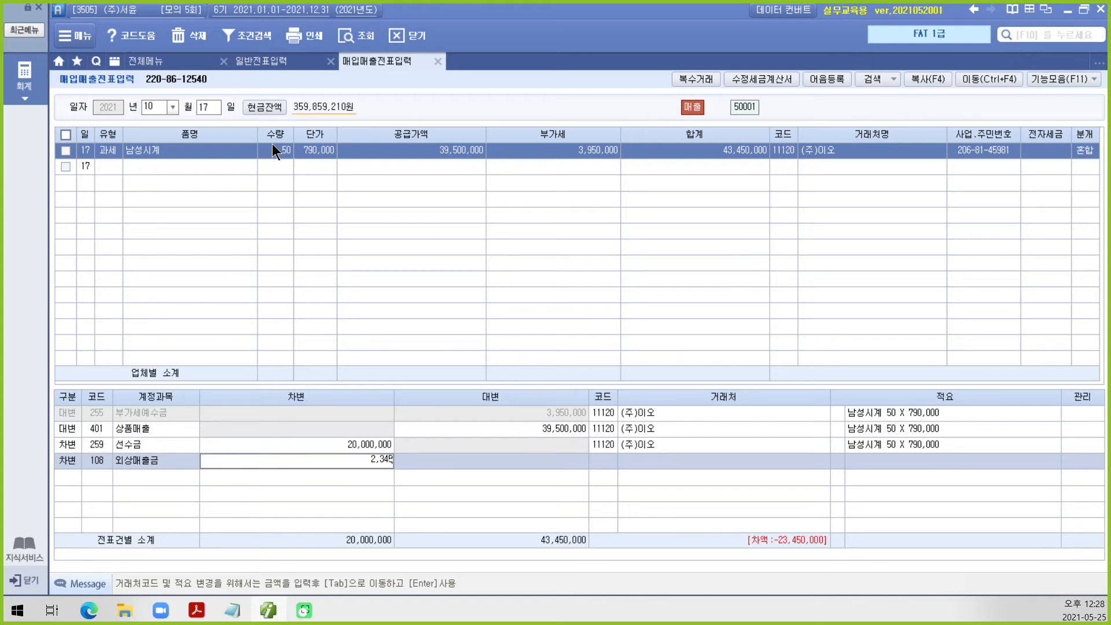
key("Return")
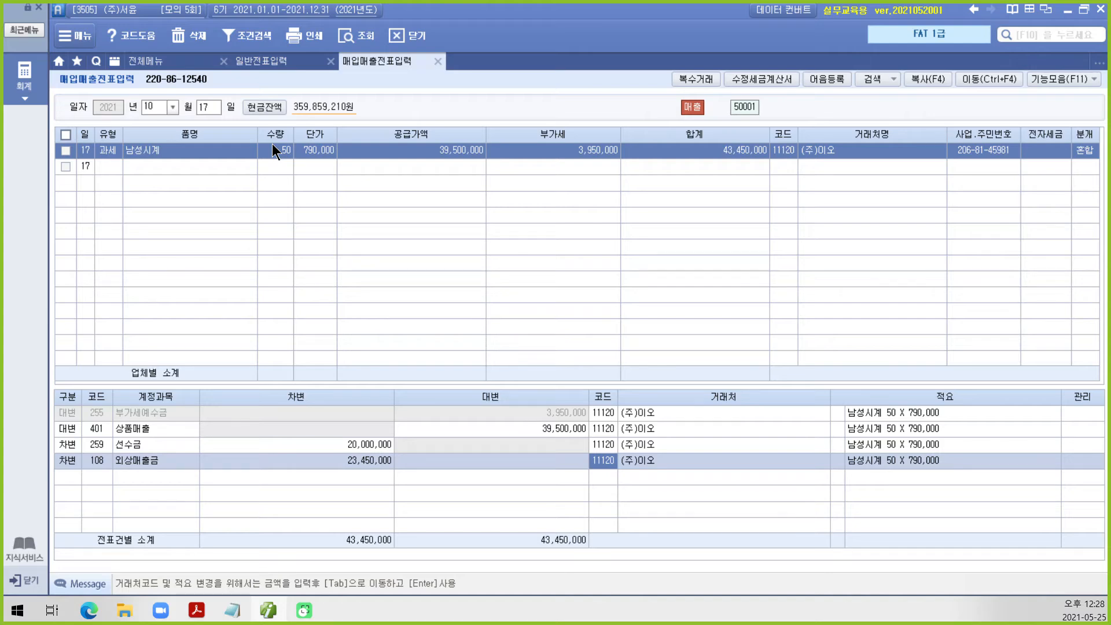
Open 전자세금계산서 발행 및 내역관리 and set the period to October 17 through October 17, 2021, for all counterparties.
left_click(29, 68)
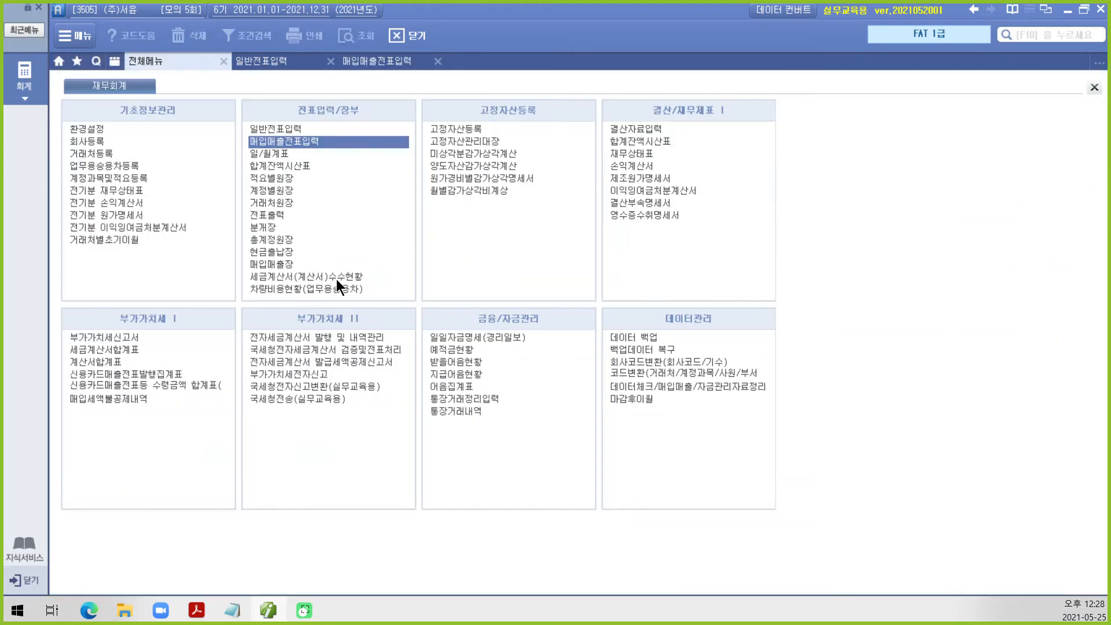
left_click(326, 339)
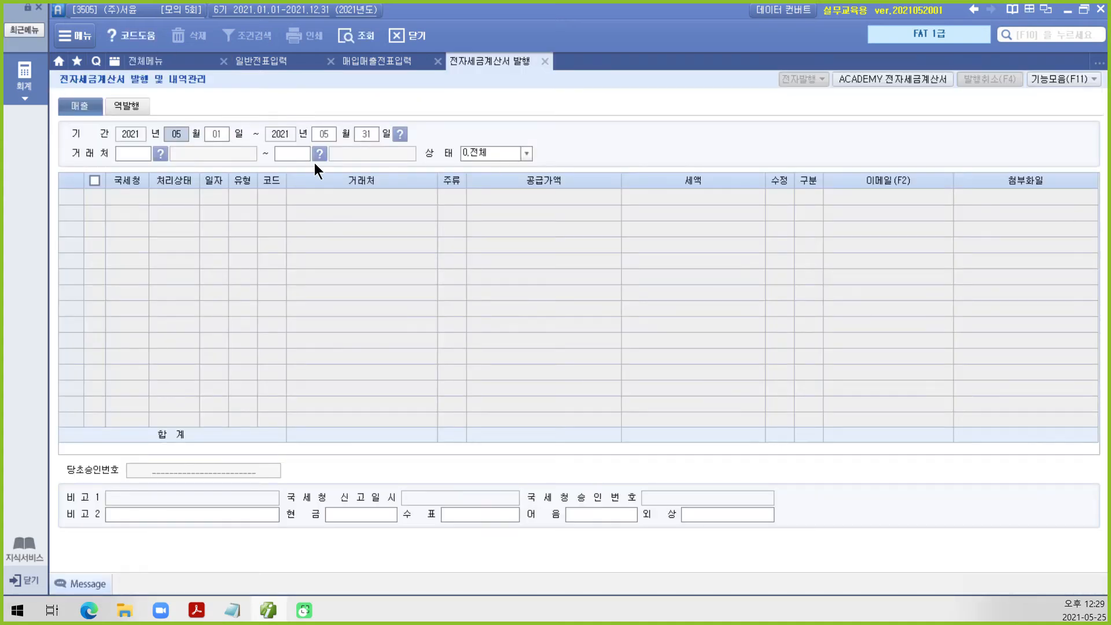
type("10")
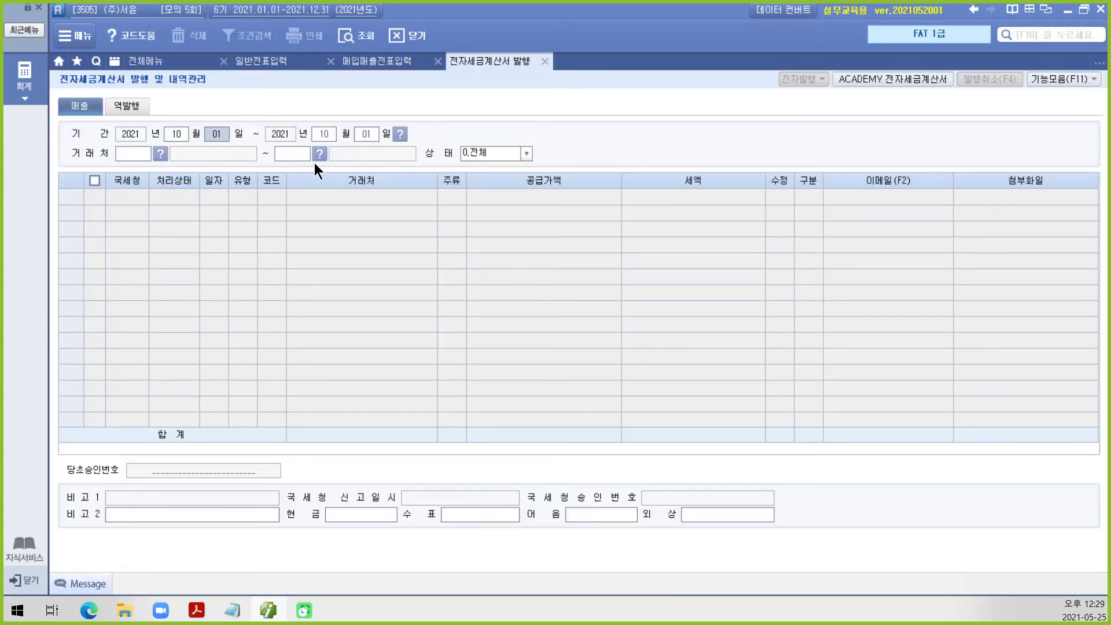
type("1717")
key("Return")
key("Return")
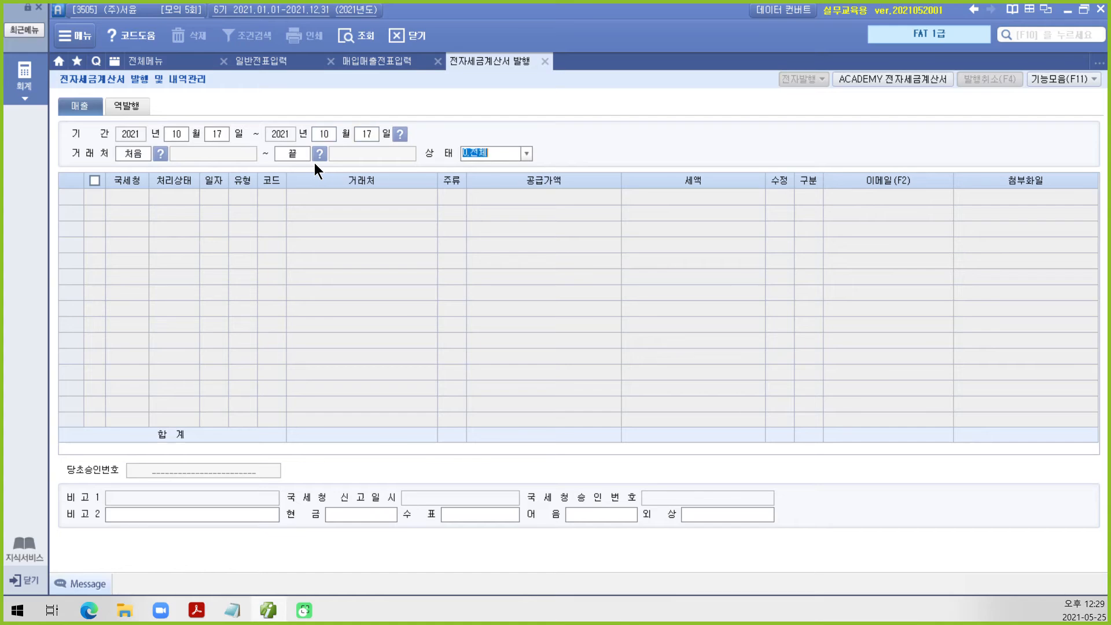
List the October 17 sales and issue the electronic tax invoice for (주)이오.
key("Return")
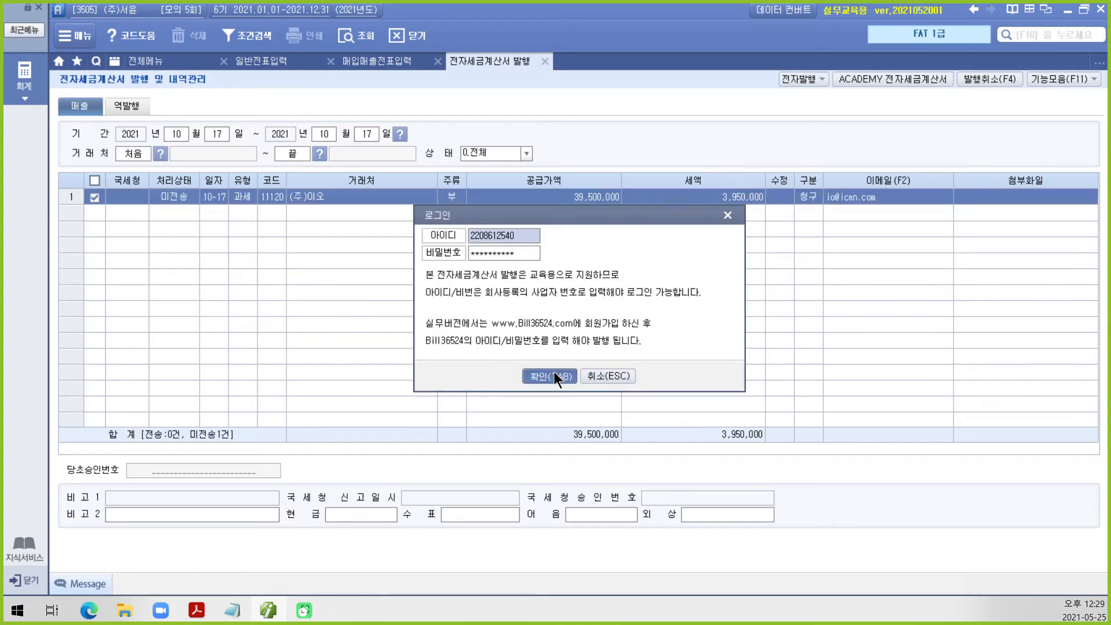
left_click(554, 375)
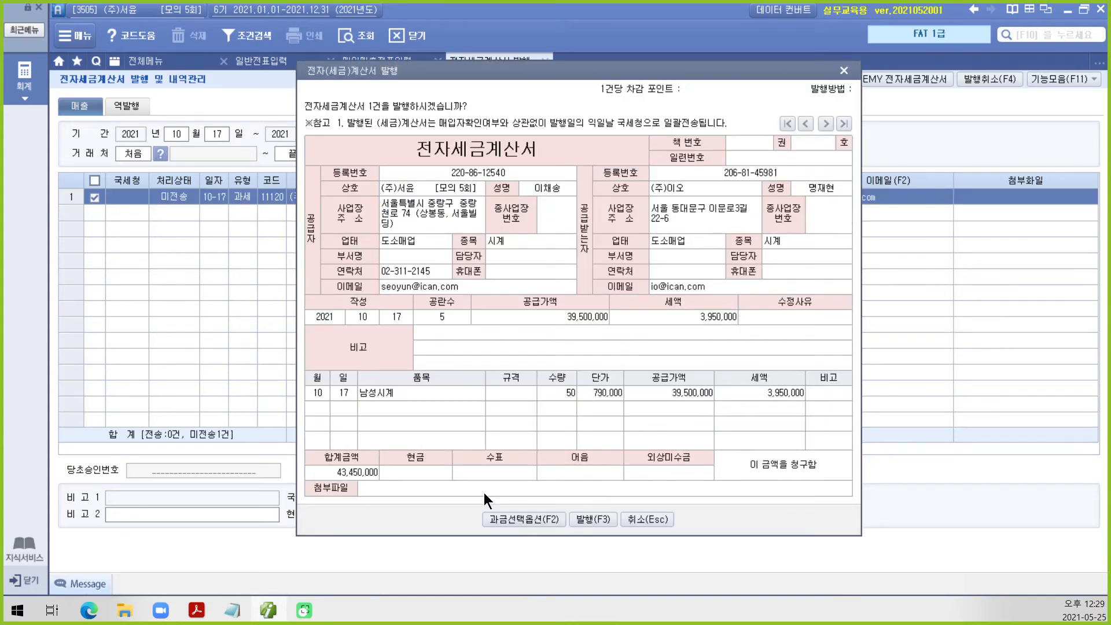
left_click(583, 516)
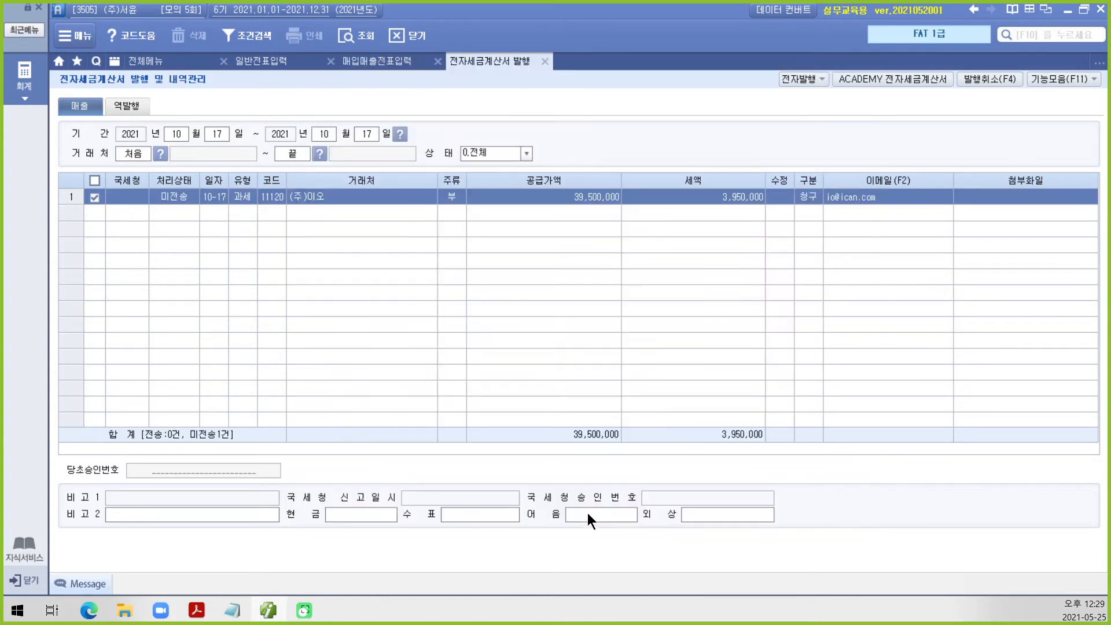
left_click(568, 335)
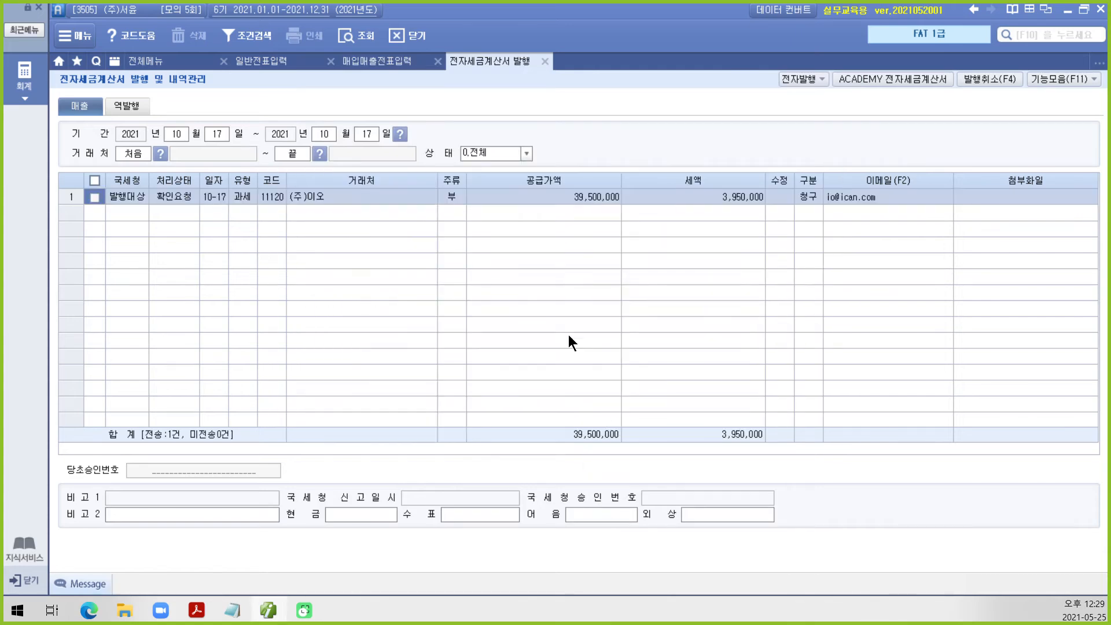
Log in to ACADEMY 전자세금계산서, retrieve the untransmitted (미전송) sales invoice for (주)이오, and issue it for transmission.
left_click(908, 84)
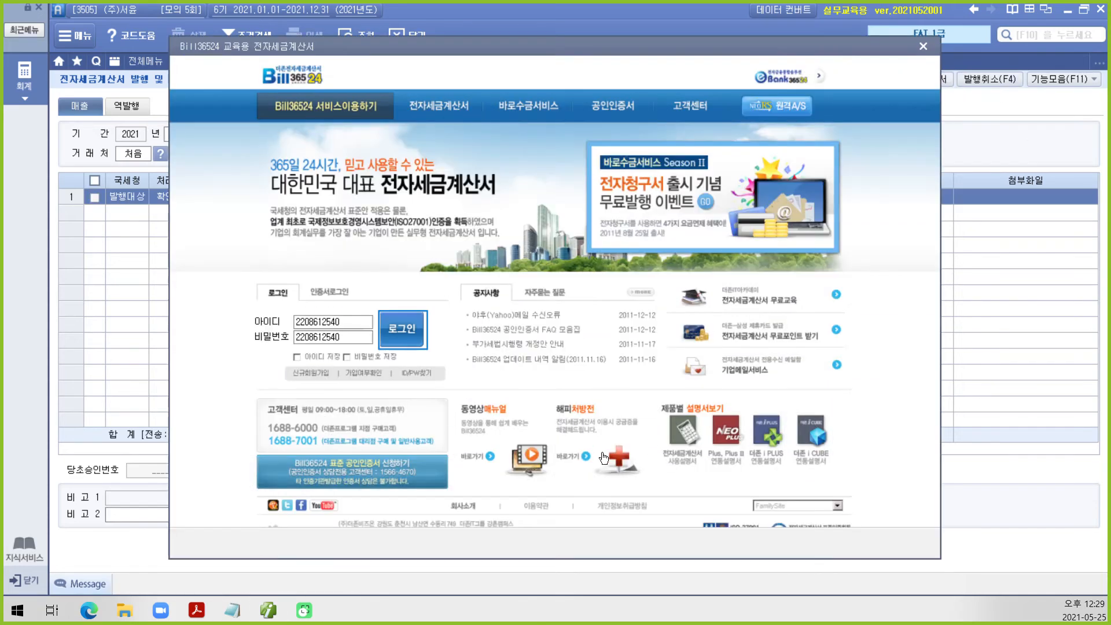
left_click(404, 333)
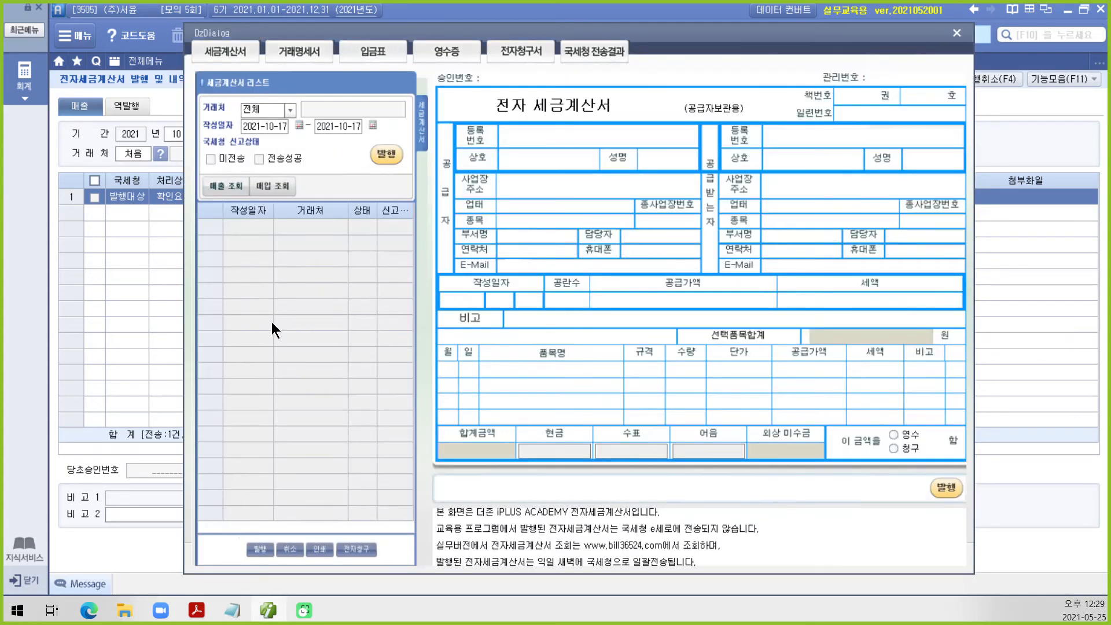
left_click(214, 182)
left_click(387, 158)
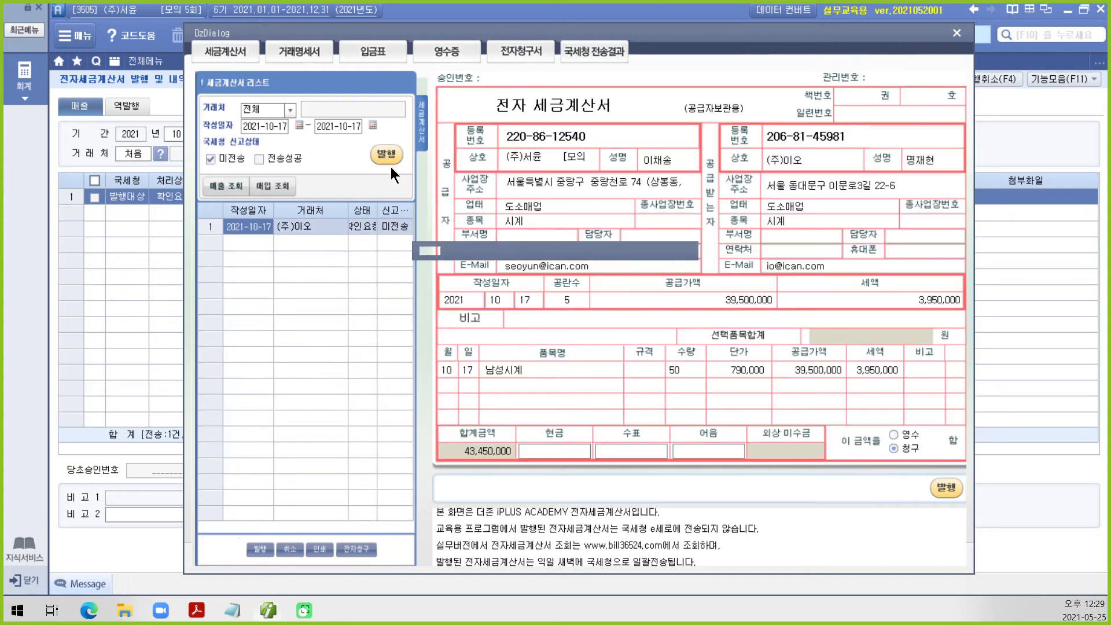
left_click(572, 340)
left_click(569, 336)
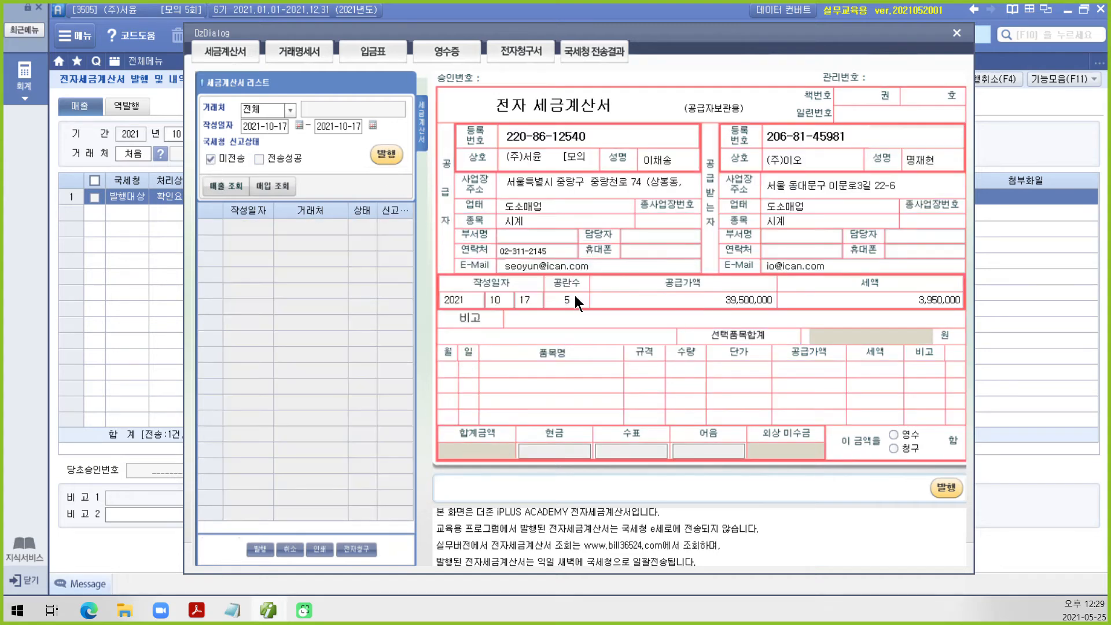
Close the ACADEMY 전자세금계산서 window and 전자세금계산서 발행 및 내역관리, and reload the October 17 entries in 매입매출전표입력.
left_click(956, 34)
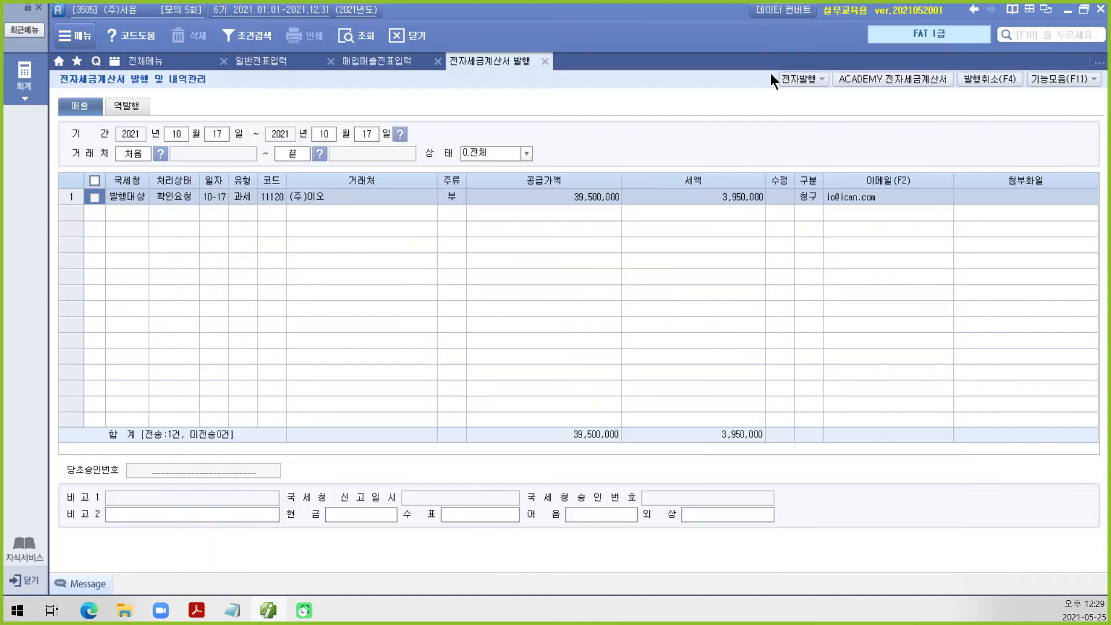
left_click(545, 62)
key("Return")
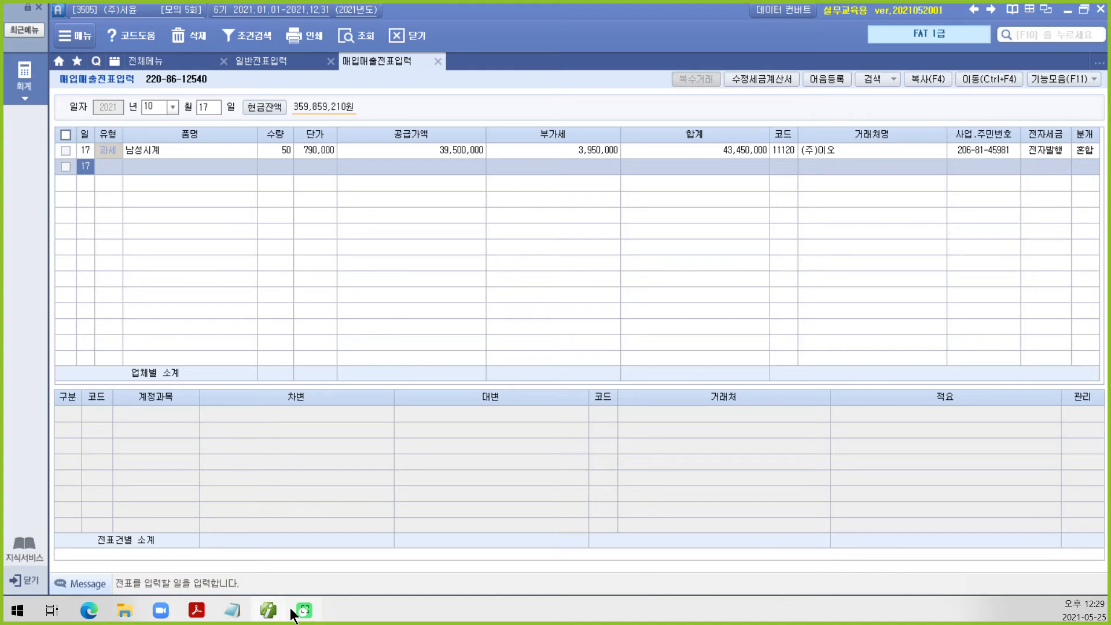
Switch to the exam PDF in Acrobat Reader and highlight "매입매출자료를 입력하시오." under purchase transaction 2.
left_click(250, 608)
left_click(272, 607)
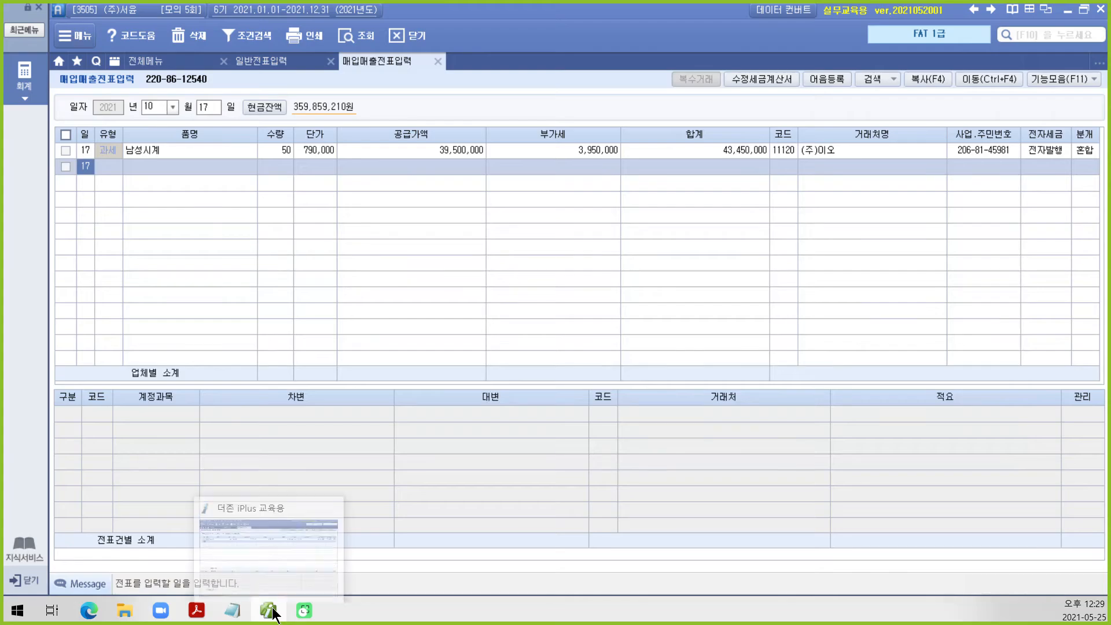
left_click(197, 610)
scroll(395, 431, "down", 2)
scroll(423, 440, "down", 10)
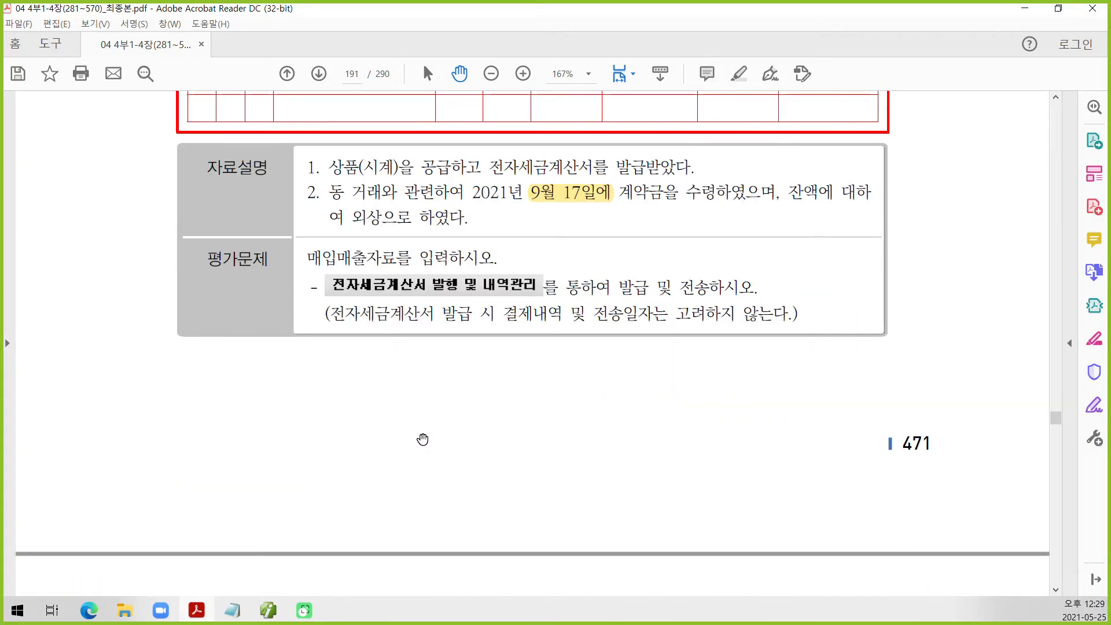
scroll(423, 441, "down", 10)
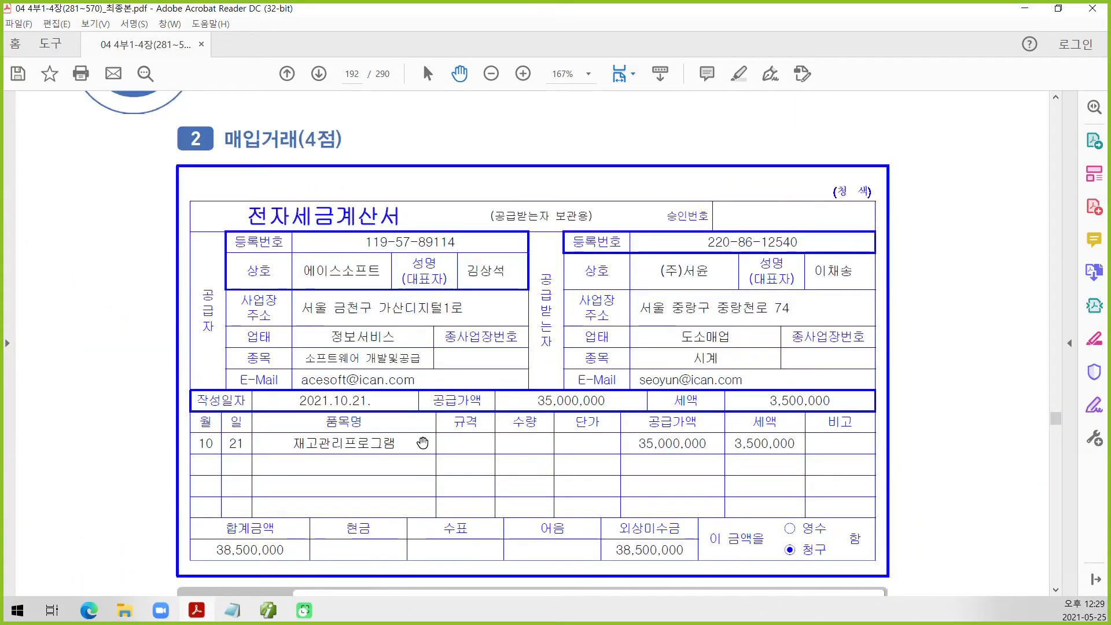
scroll(423, 443, "down", 3)
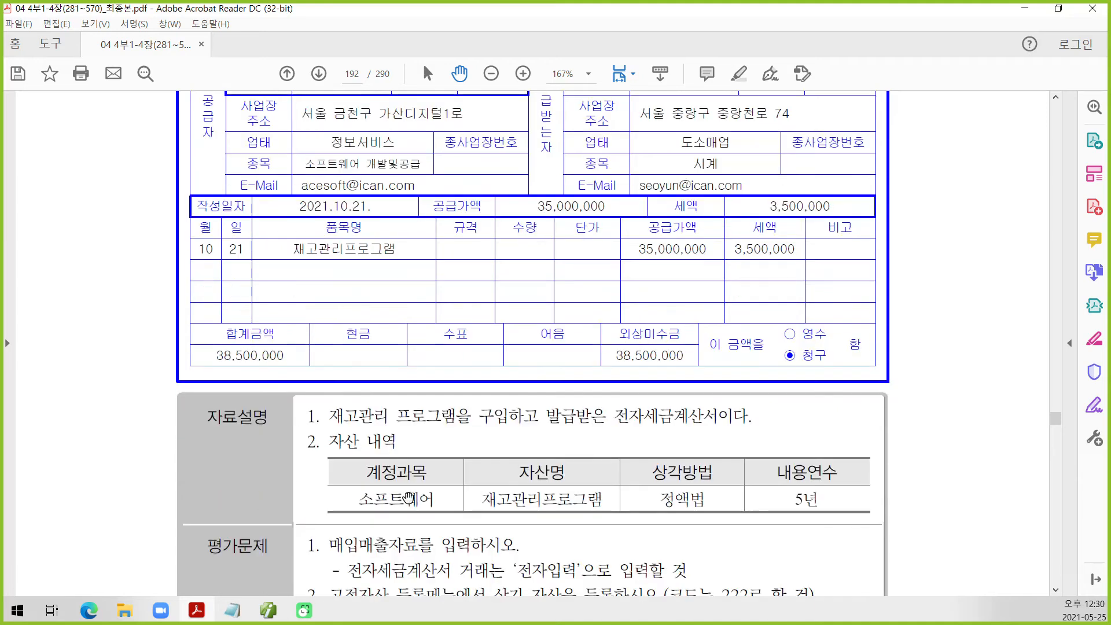
scroll(486, 370, "down", 2)
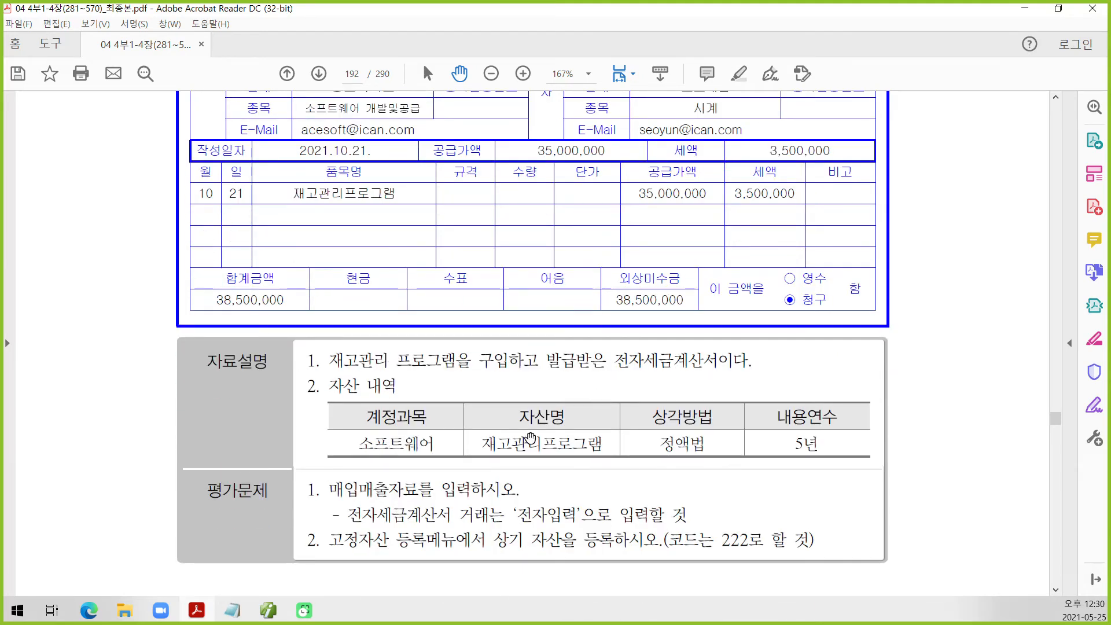
left_click_drag(329, 491, 480, 492)
right_click(480, 492)
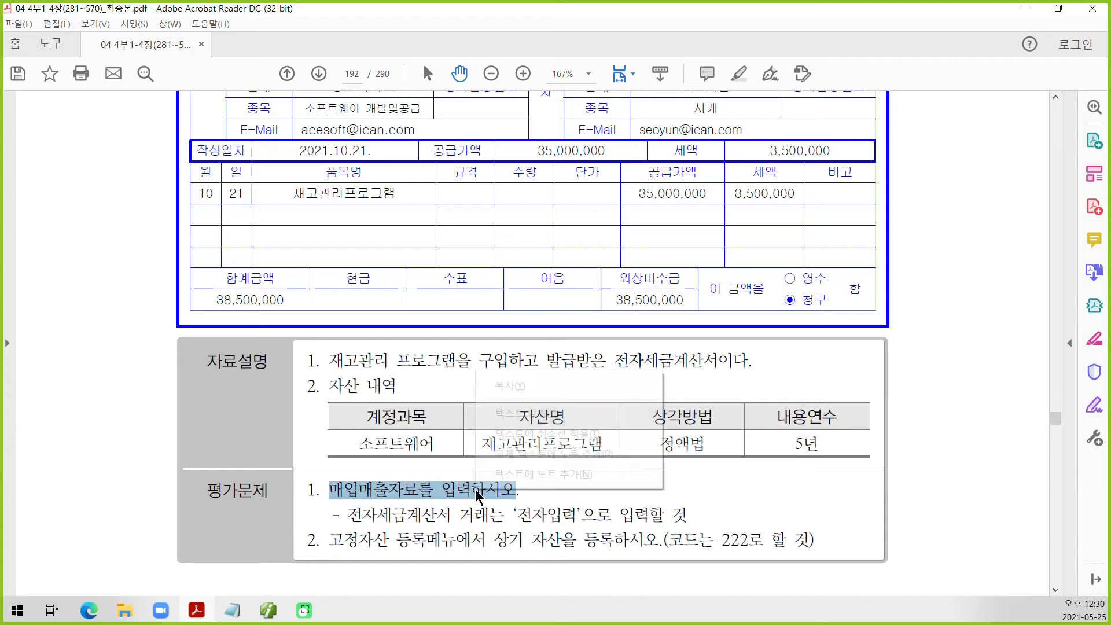
left_click(538, 418)
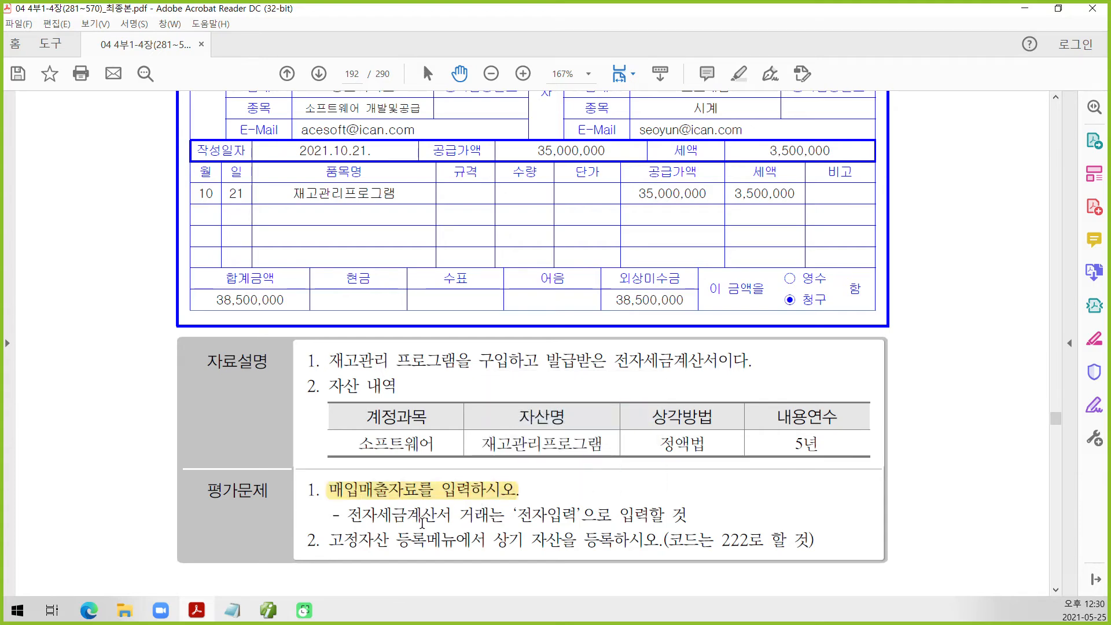
Highlight "고정자산 등록메뉴에서" in the second task of the purchase transaction.
left_click_drag(329, 542, 444, 544)
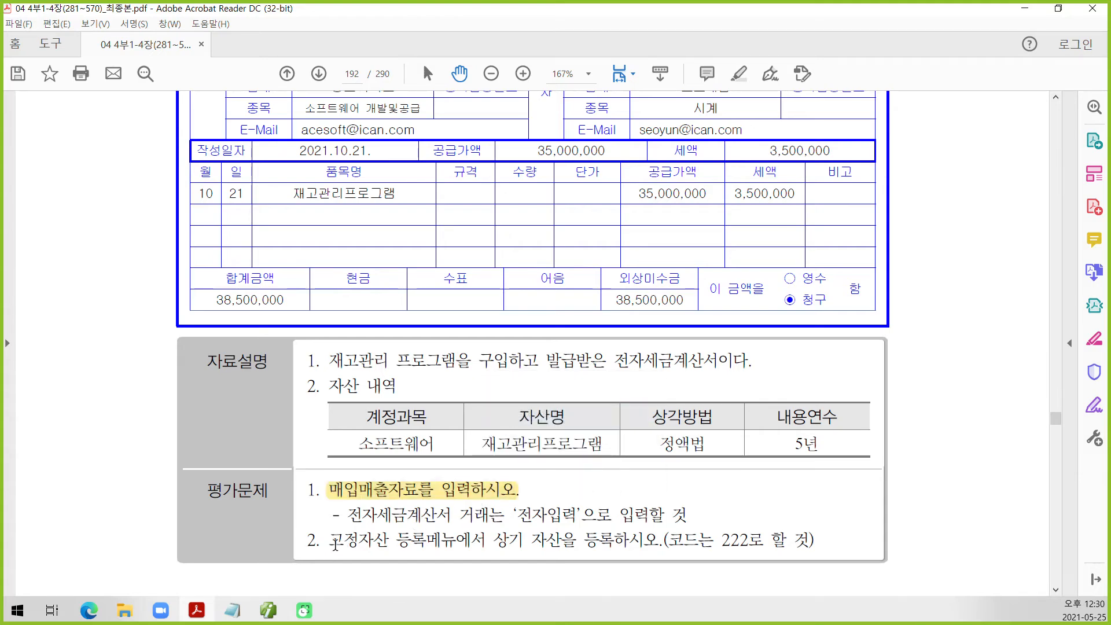
right_click(444, 544)
left_click(511, 478)
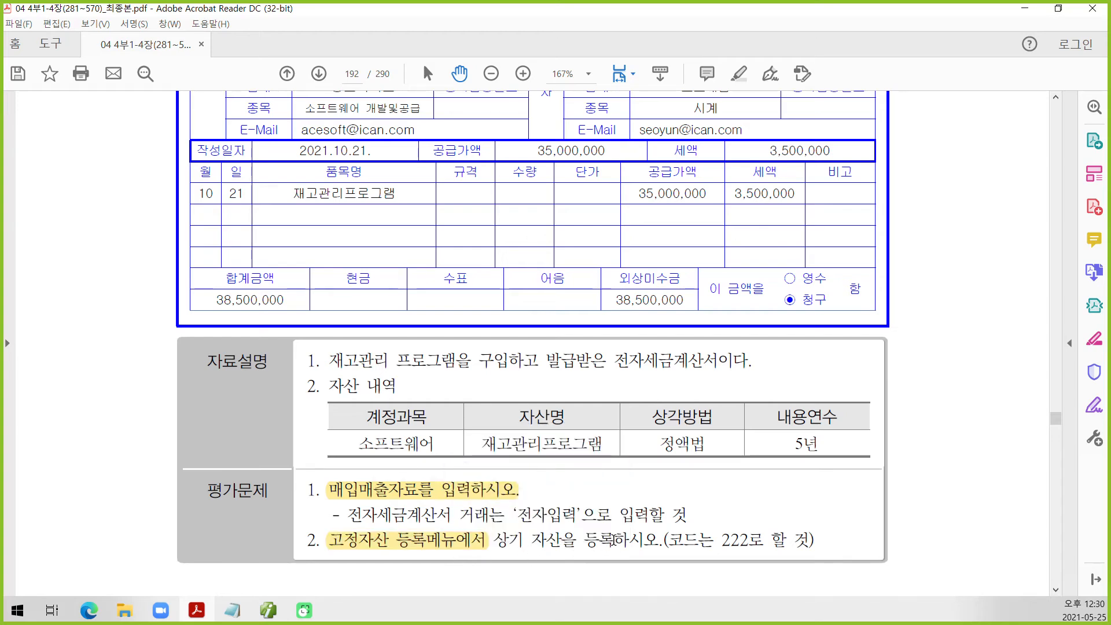
scroll(610, 545, "up", 2)
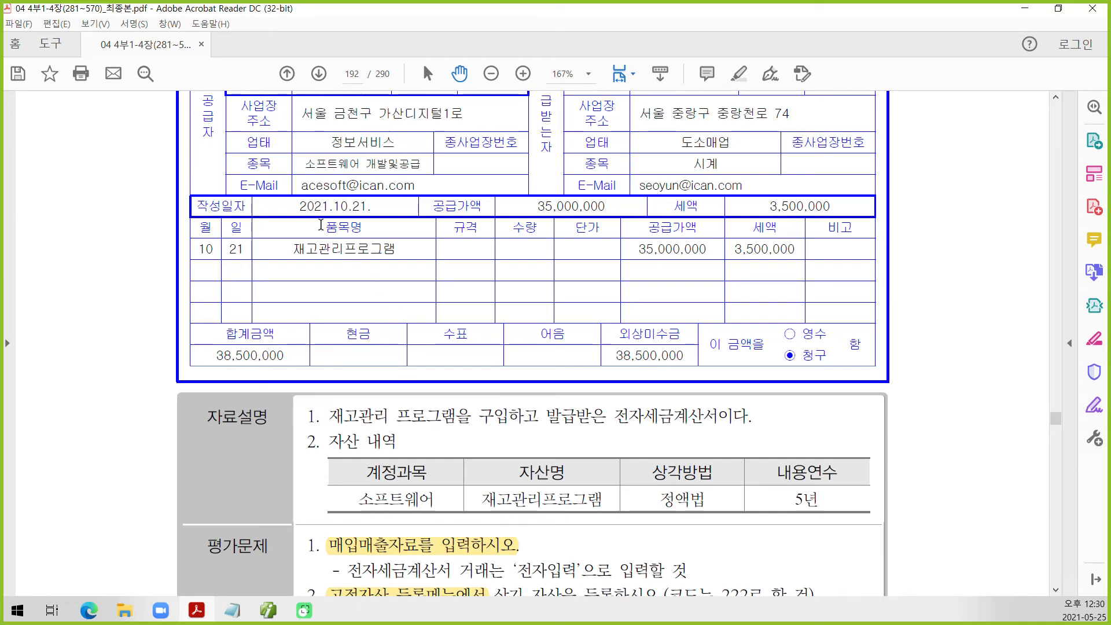
Switch back to 더존 iPlus, set the voucher date to October 21, and start a purchase entry of type 51 과세.
left_click(268, 610)
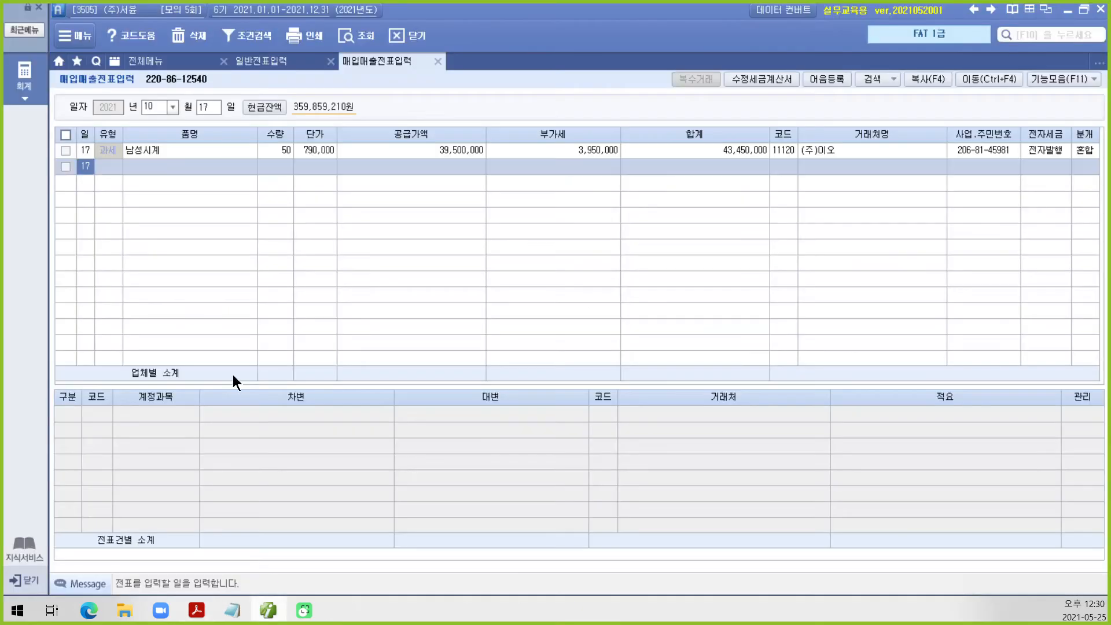
left_click(199, 106)
type("21")
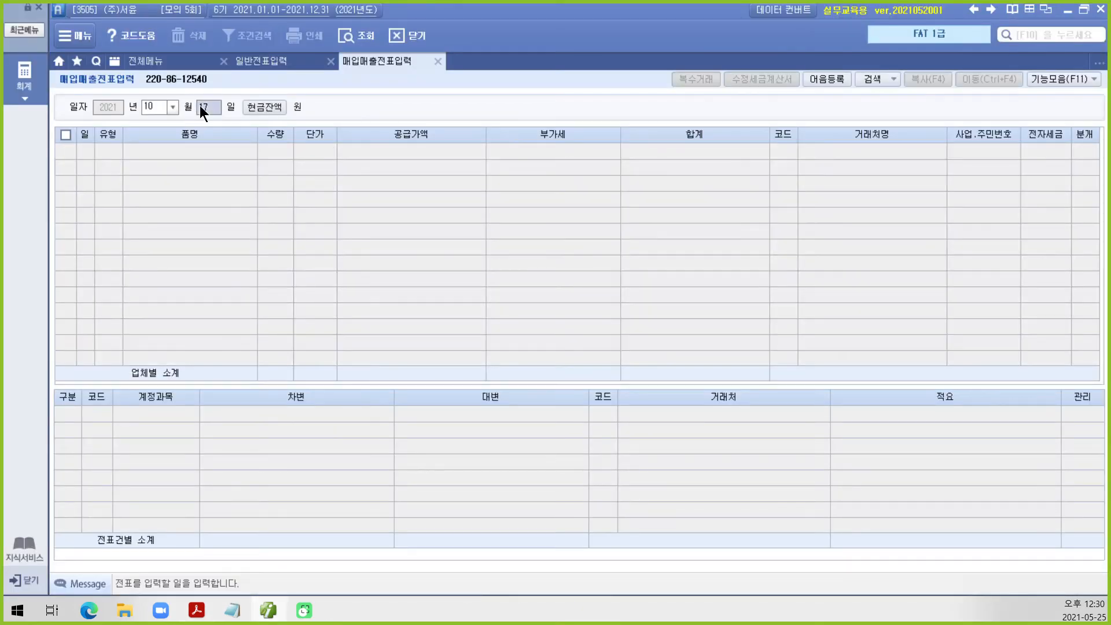
key("Return")
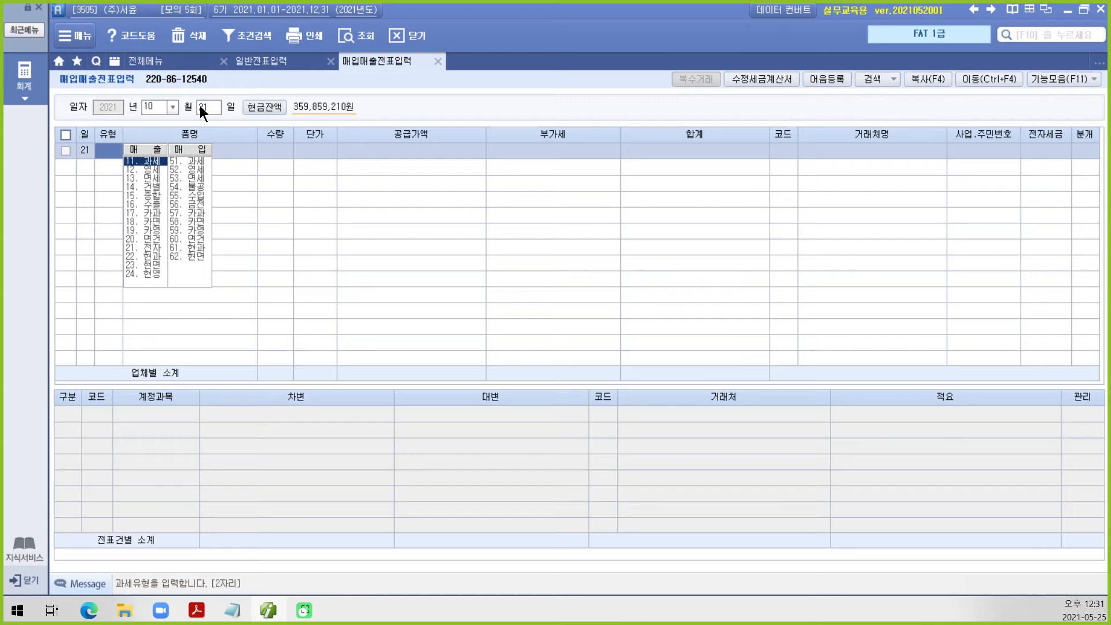
type("11")
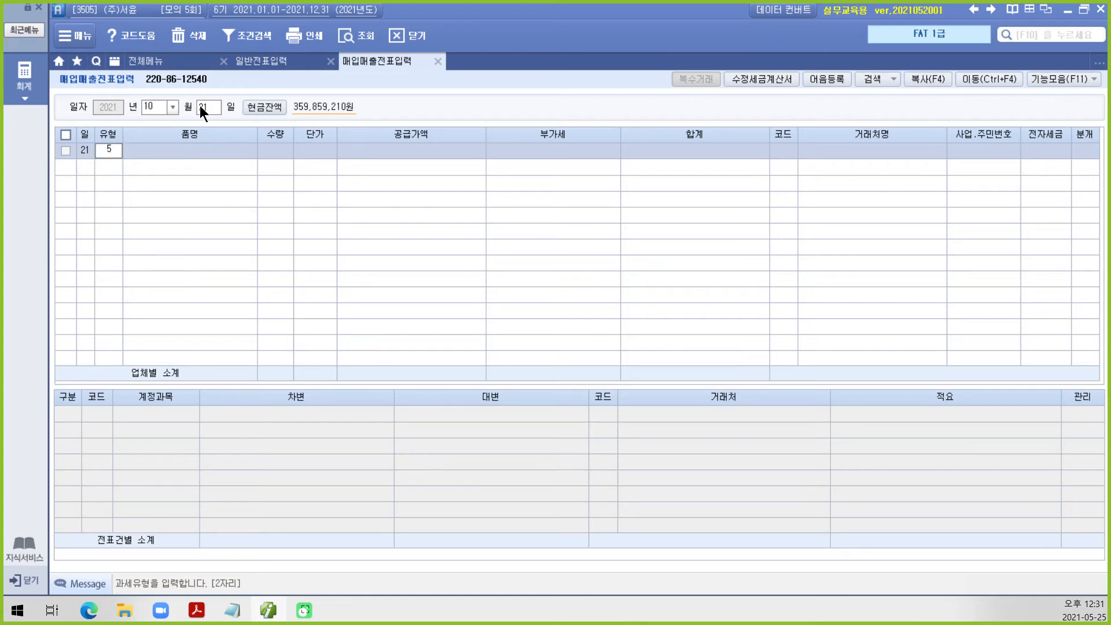
key("Return")
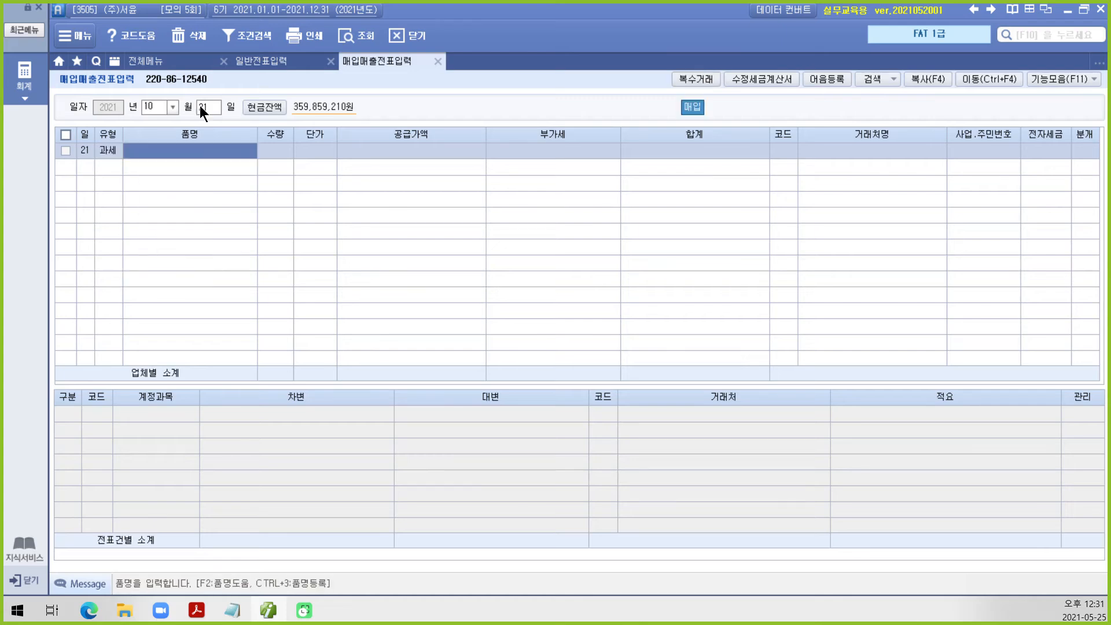
Enter 재고관리프로그램 as the item name of the October 21 purchase.
type("ㅈ고뻴")
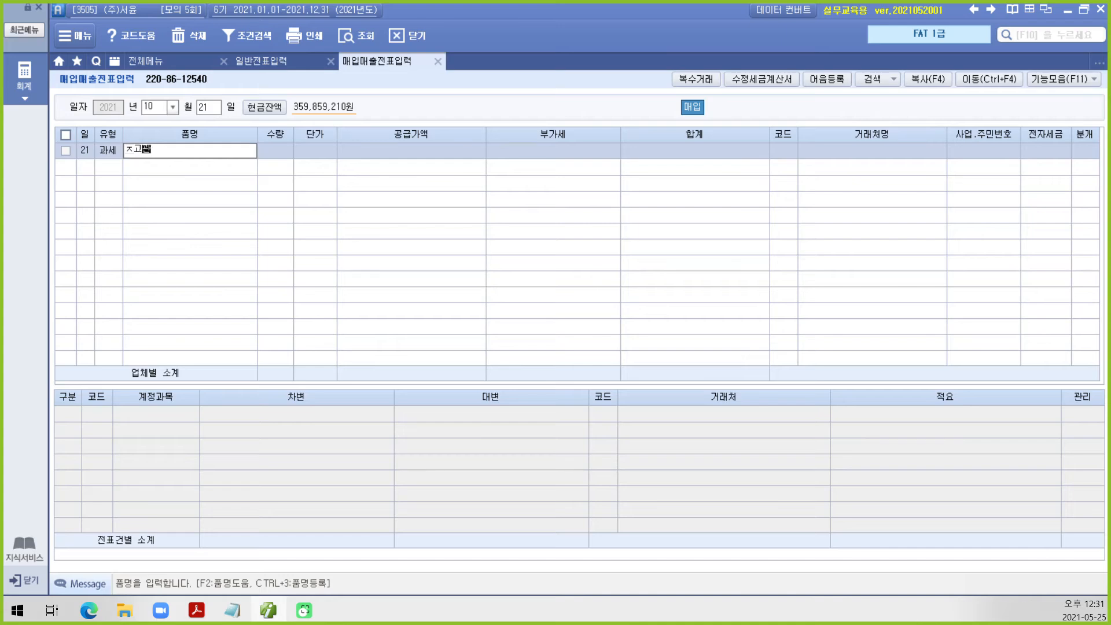
key("BackSpace")
key("BackSpace")
key("BackSpace")
key("BackSpace")
key("BackSpace")
type("재고고")
type("관리프로그램")
key("Return")
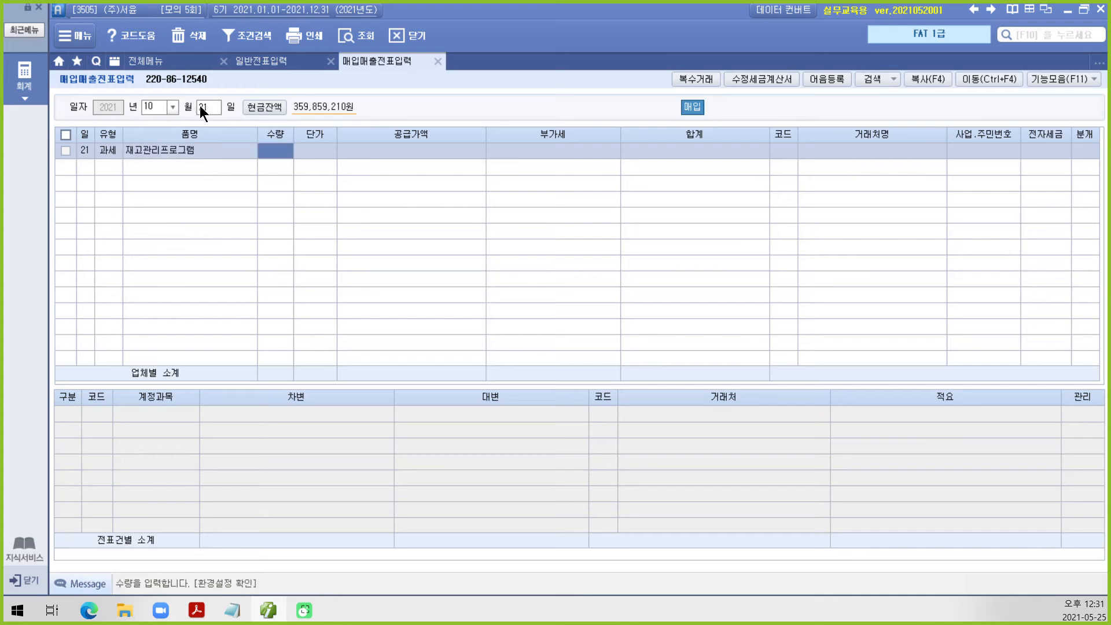
Leave quantity and unit price blank, set the supply amount to 35,000,000, and accept the calculated VAT.
key("Return")
key("Return")
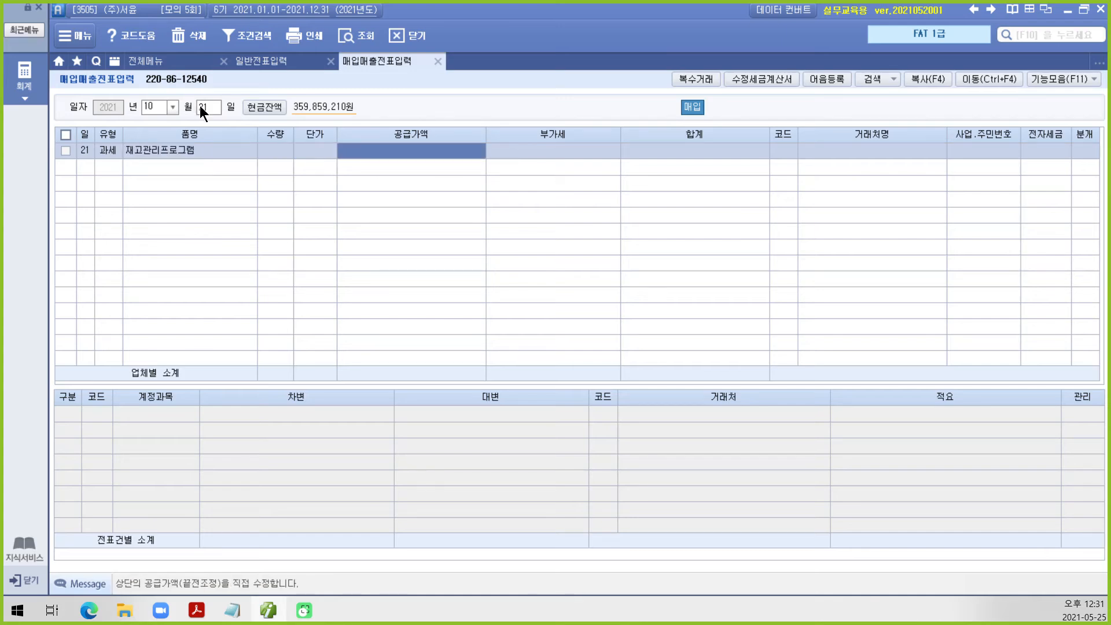
type("35000000")
key("Return")
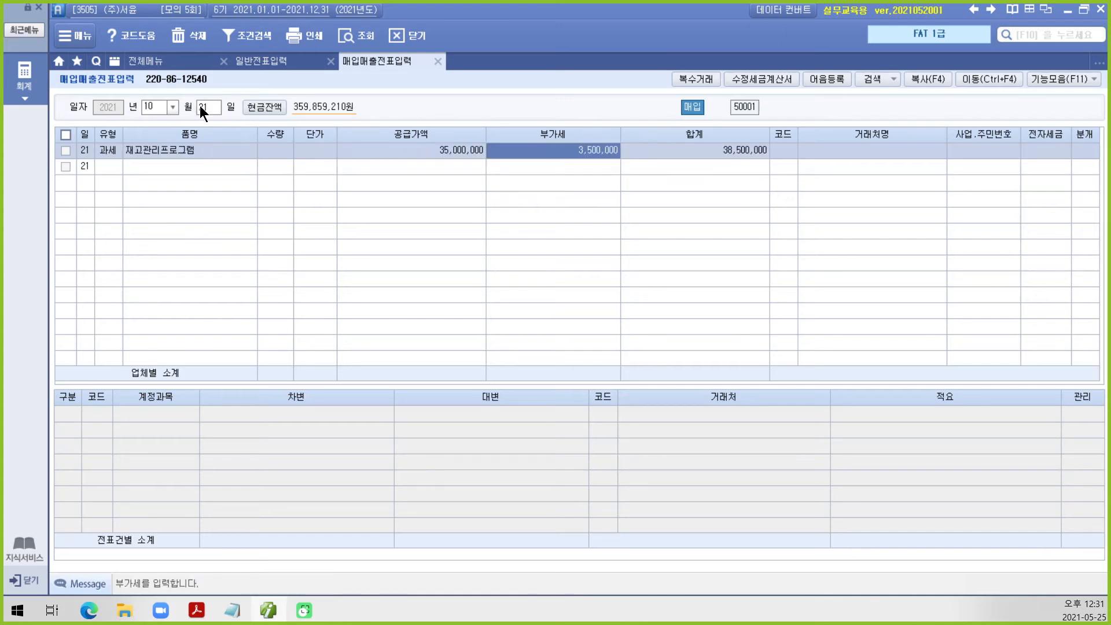
key("Return")
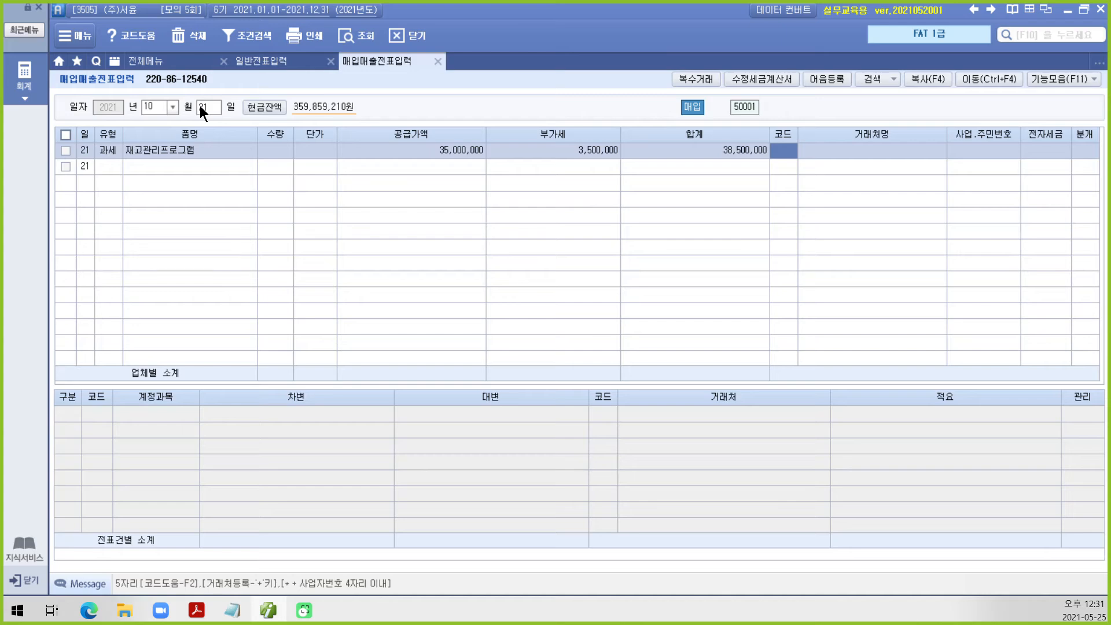
Set 에이스소프트 as the purchase's counterparty and mark 전자세금 as 전자입력.
type("에이")
key("Return")
key("Return")
key("Return")
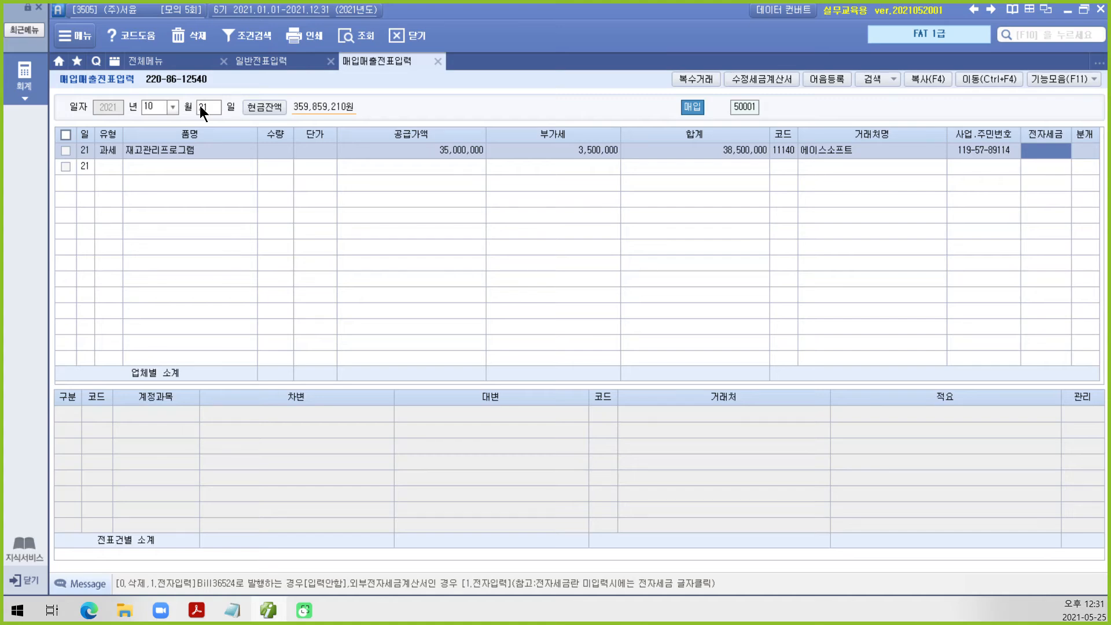
type("1")
key("Return")
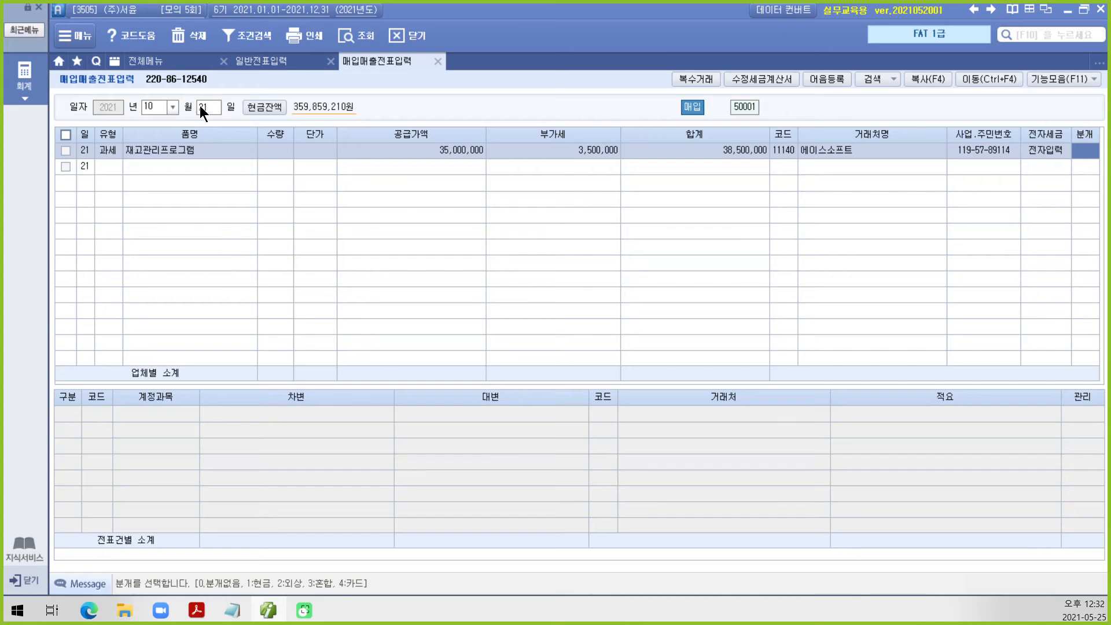
Set the purchase's journal type to 혼합 and change the 35,000,000 debit account to 240 소프트웨어.
type("3")
key("Return")
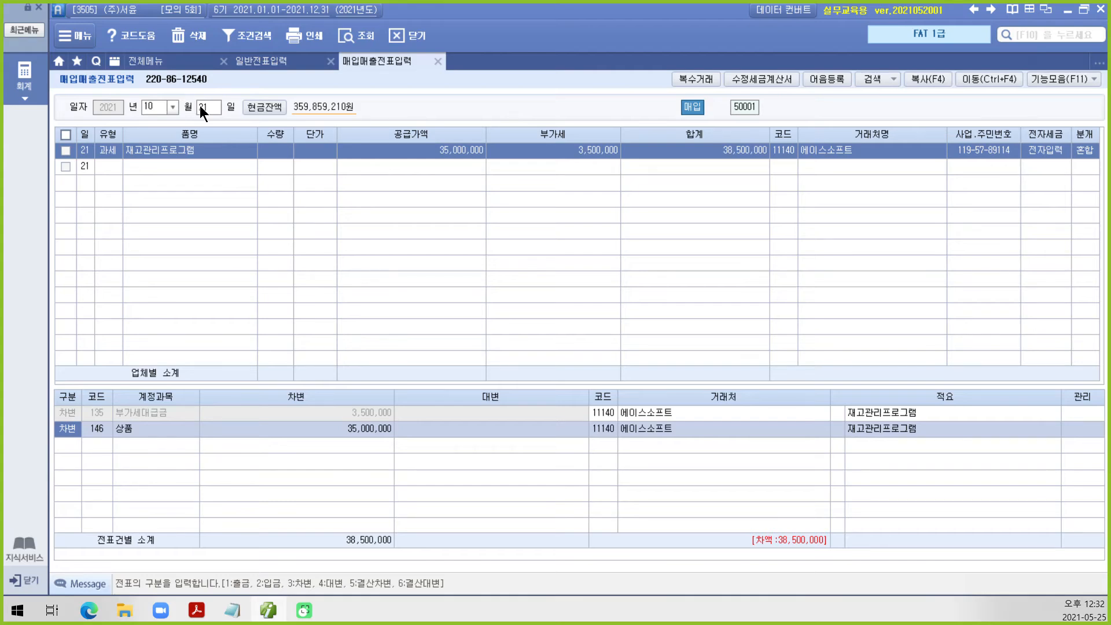
key("Return")
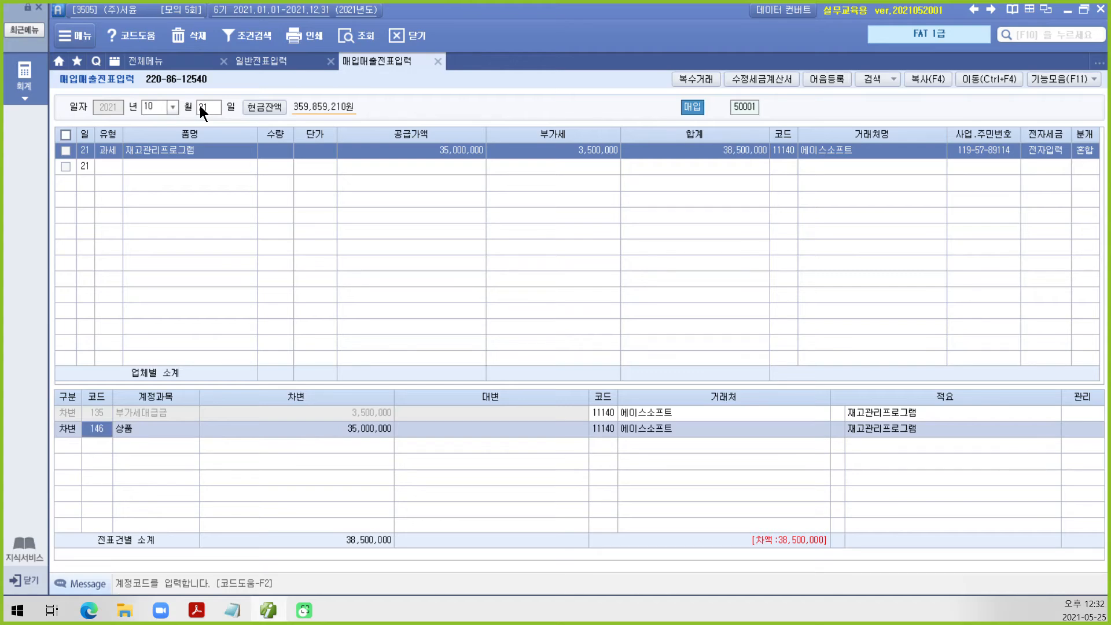
mouse_move(105, 170)
left_mouse_down()
mouse_move(145, 155)
mouse_move(124, 412)
mouse_move(110, 434)
left_mouse_up()
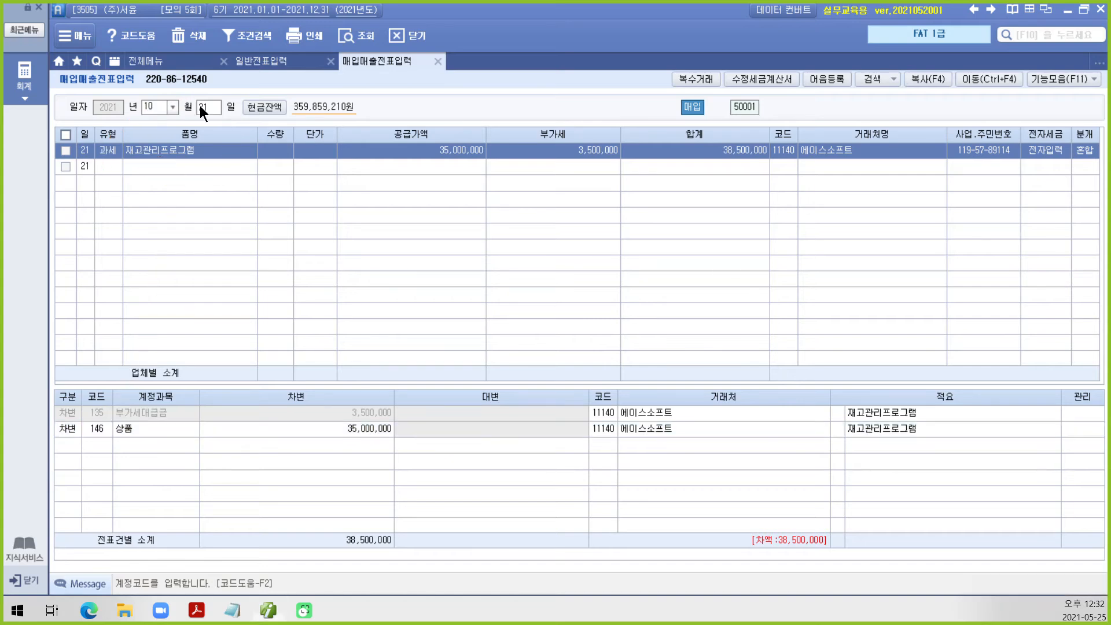
key("BackSpace")
type("240")
key("Return")
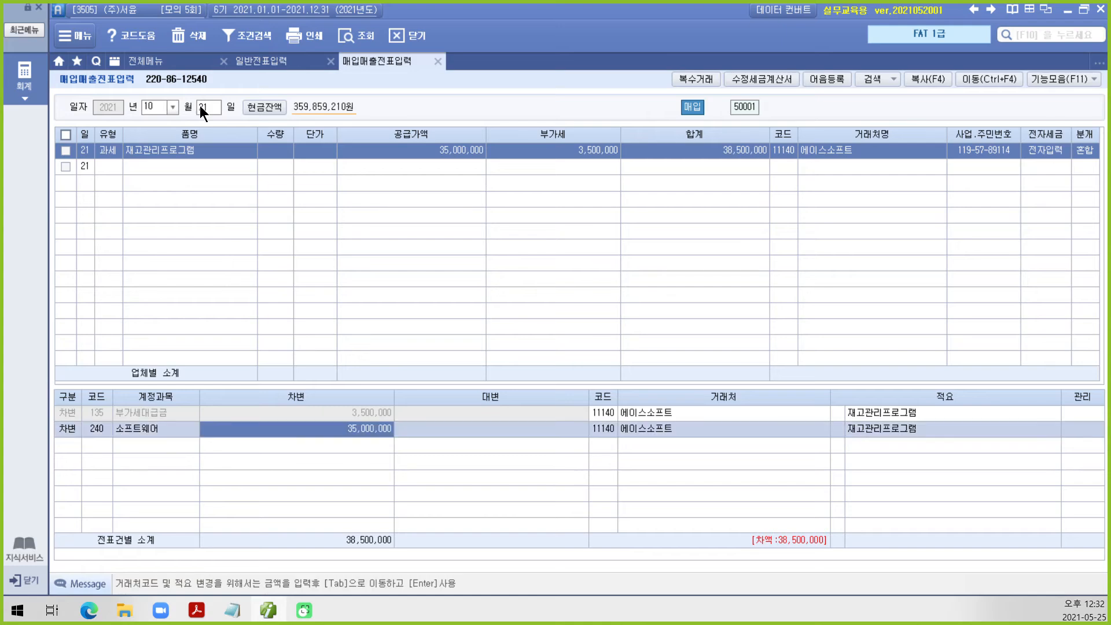
key("Return")
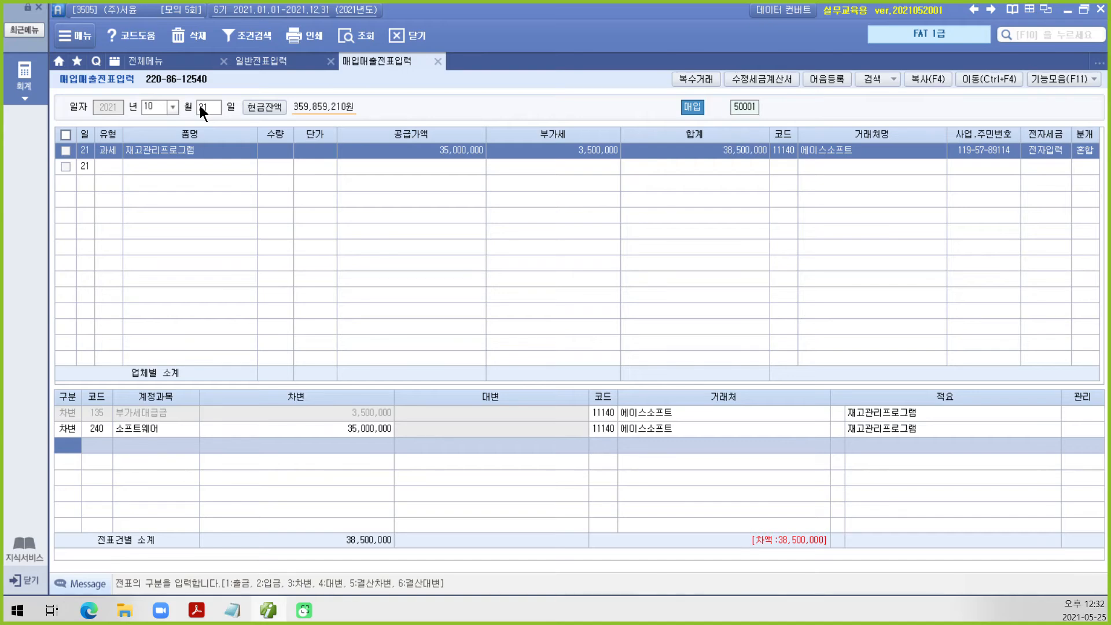
Add a credit line for account 253 미지급금 with 38,500,000 to the purchase's journal entry.
type("4")
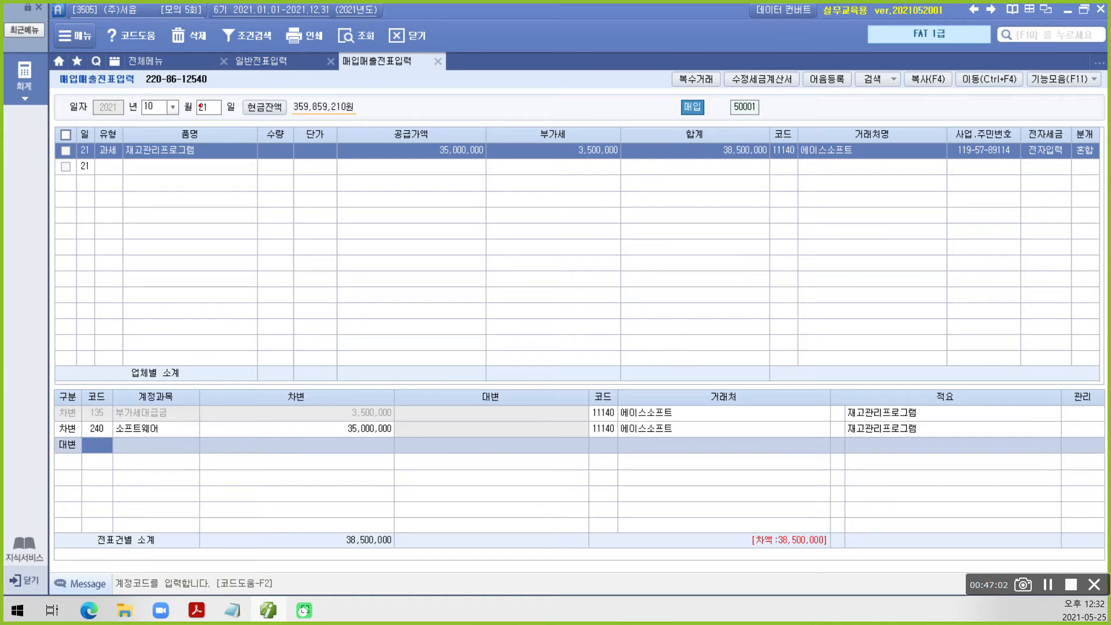
mouse_move(112, 238)
left_mouse_down()
mouse_move(176, 123)
mouse_move(152, 230)
left_mouse_up()
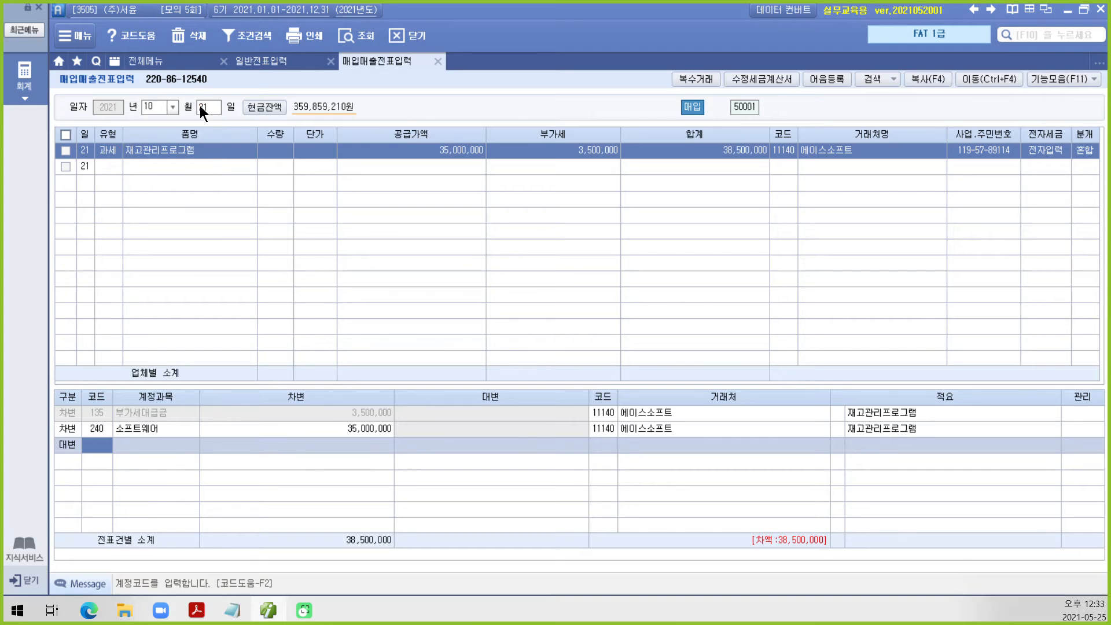
type("253")
key("Return")
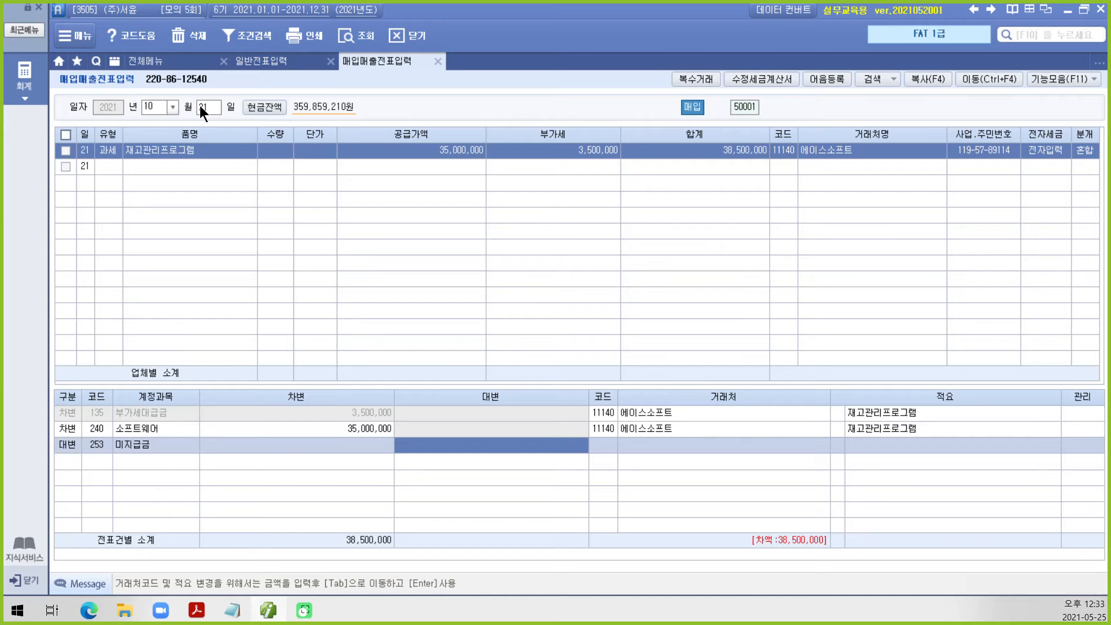
type("3")
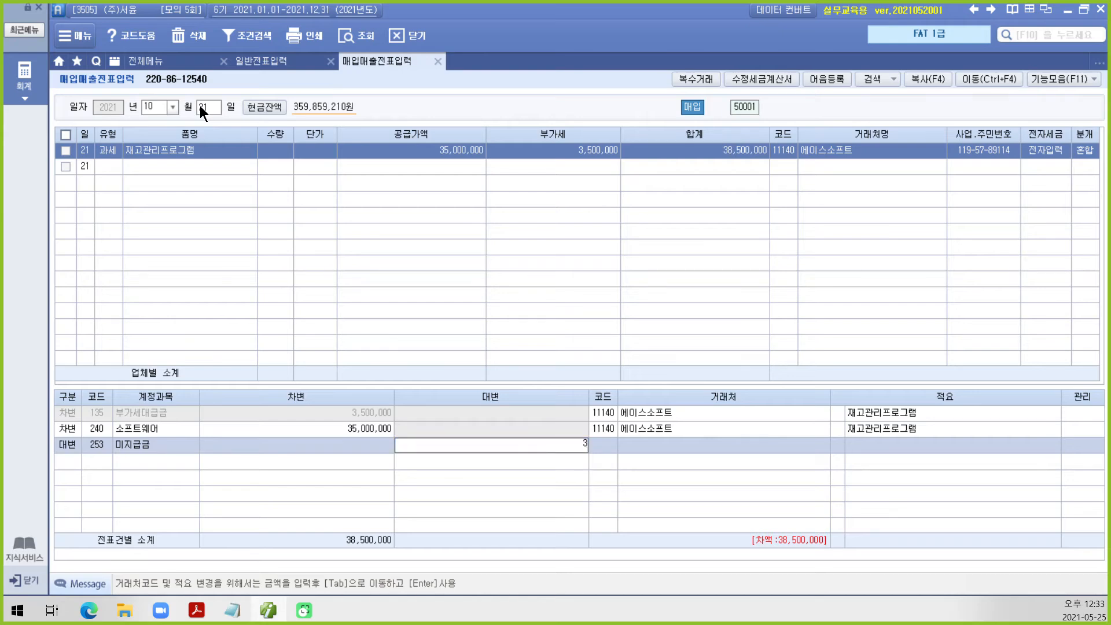
type("8,500,000")
key("Tab")
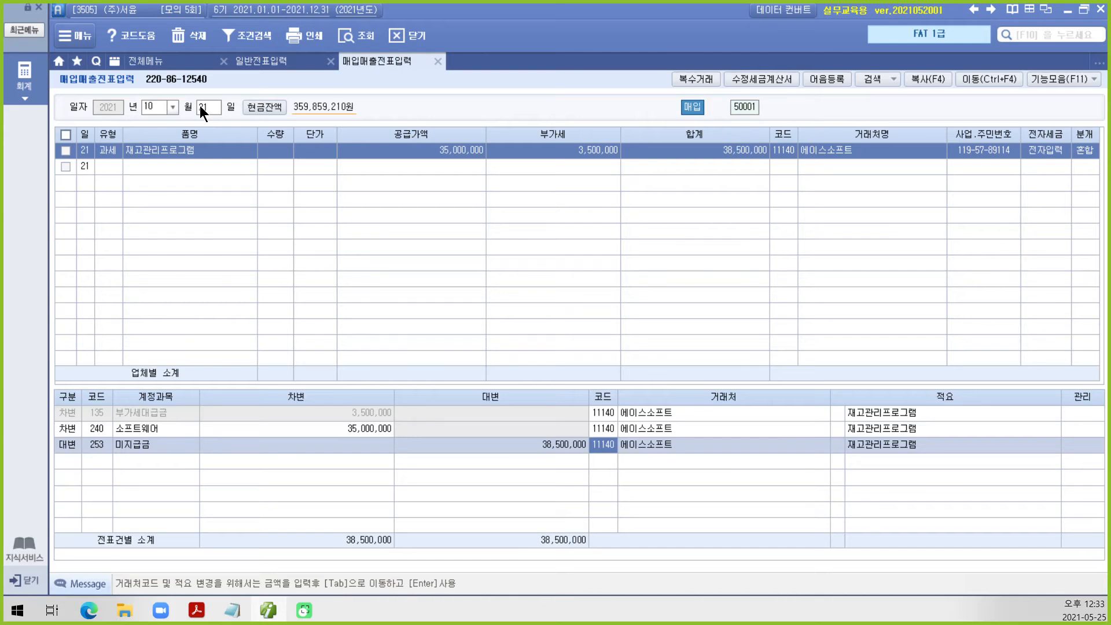
Open 고정자산등록 for all asset accounts and start a new asset under account 240 소프트웨어.
left_click(17, 92)
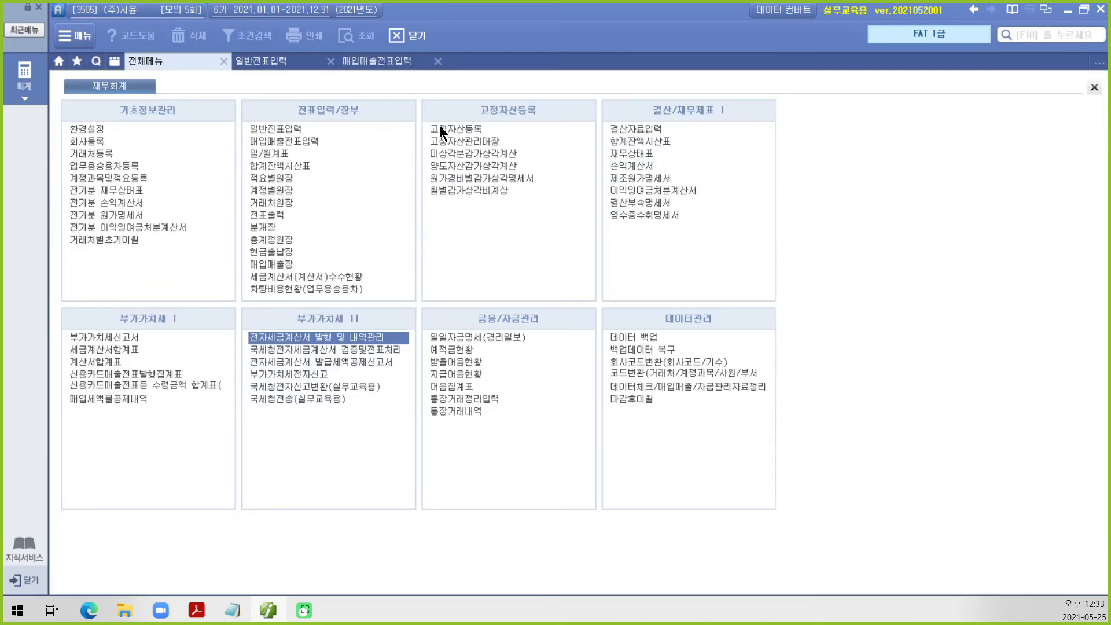
left_click(440, 125)
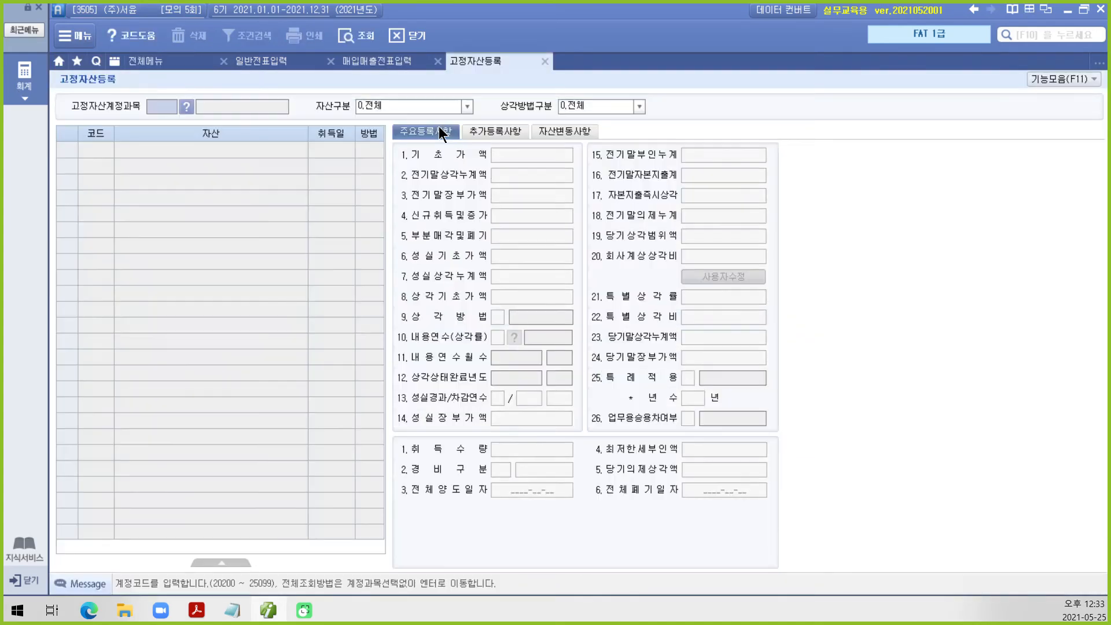
key("Return")
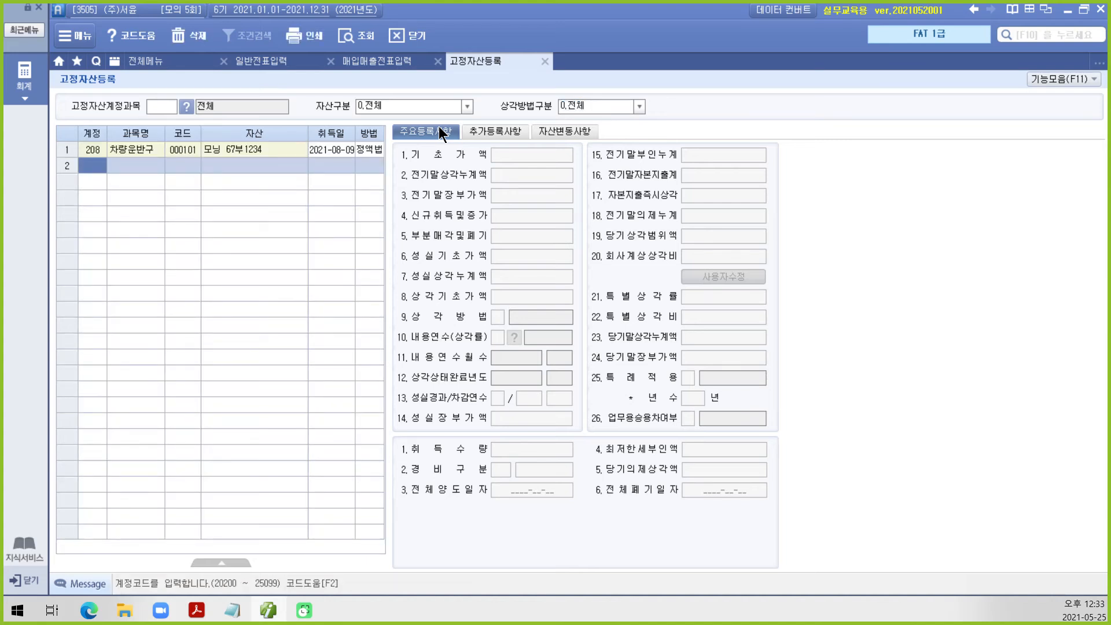
key("F2")
left_click_drag(710, 238, 705, 343)
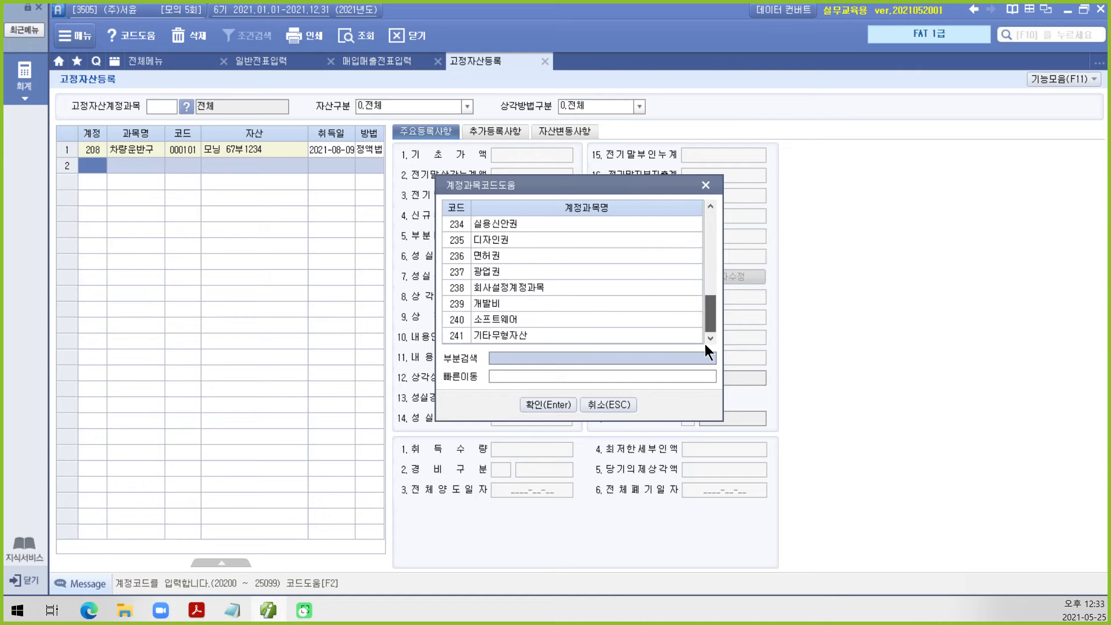
left_click(505, 322)
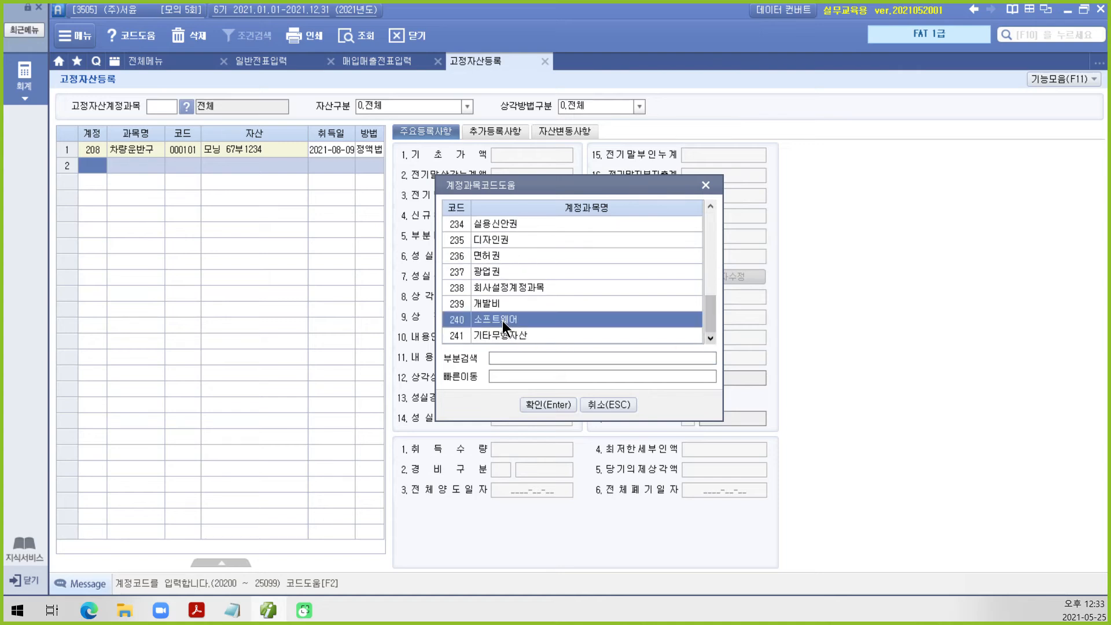
left_click(533, 408)
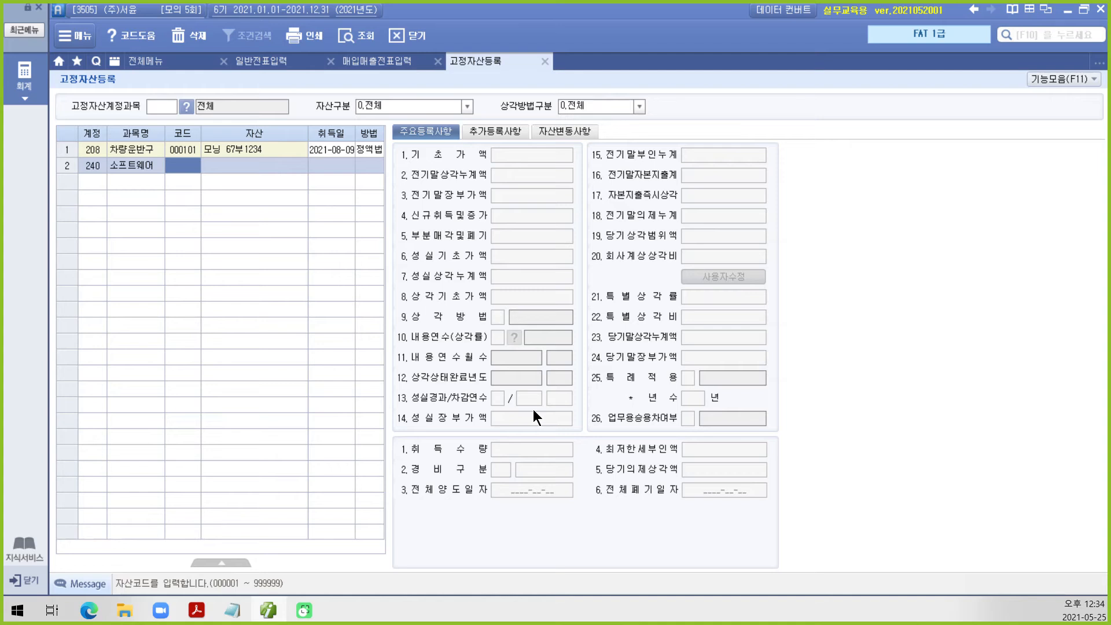
Give the new asset code 222, the name 재고관리프로그램, and the acquisition date 2021-10-21.
type("222")
key("Return")
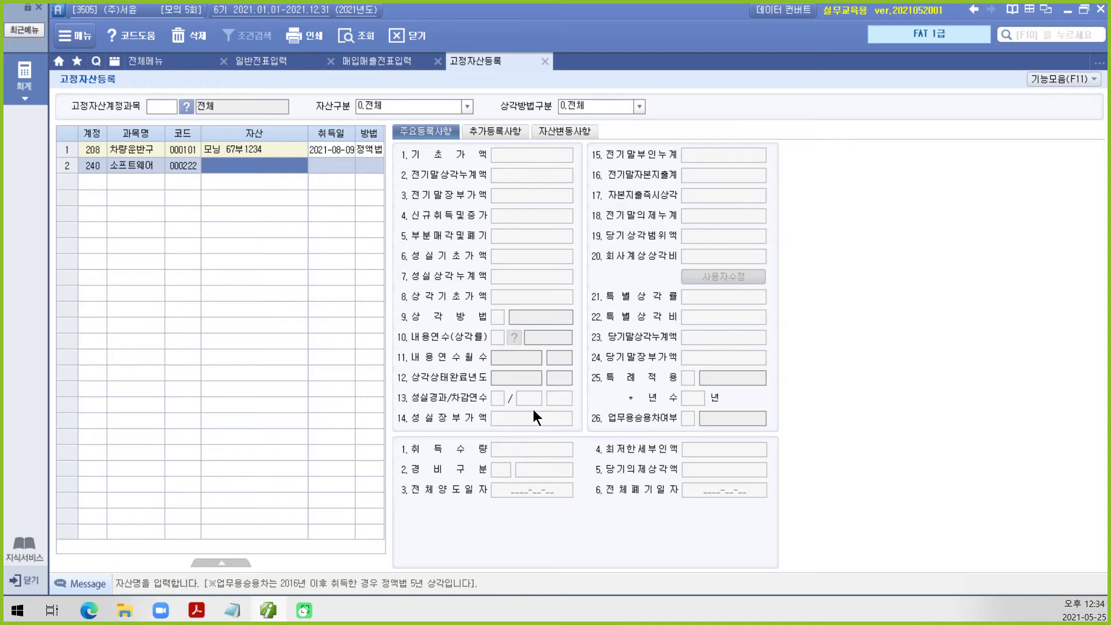
type("재고관리프")
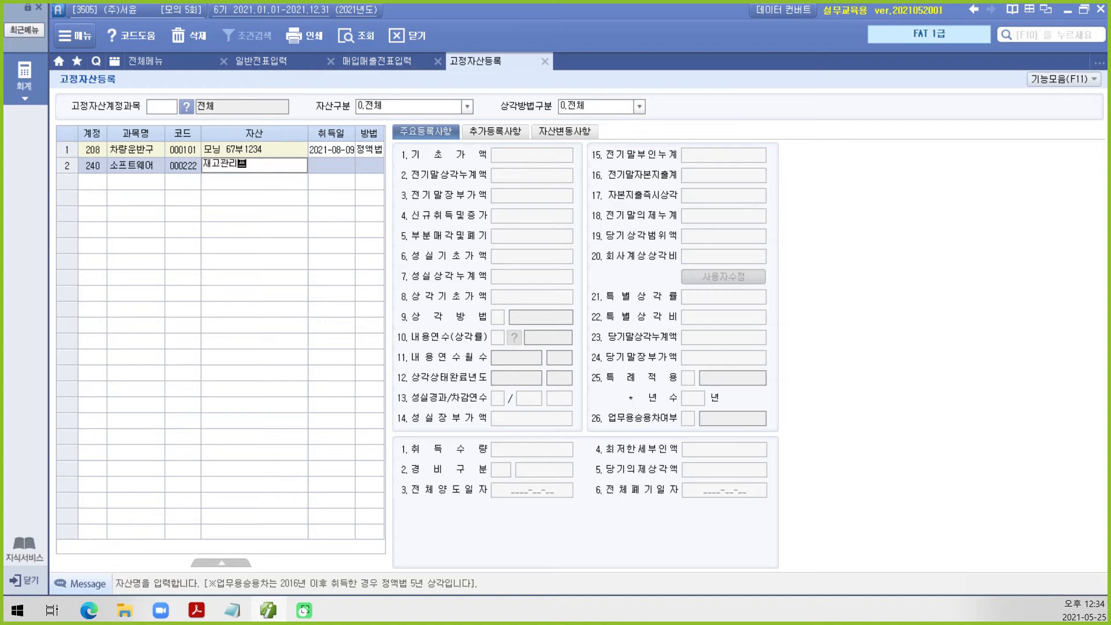
type("로그램")
key("Return")
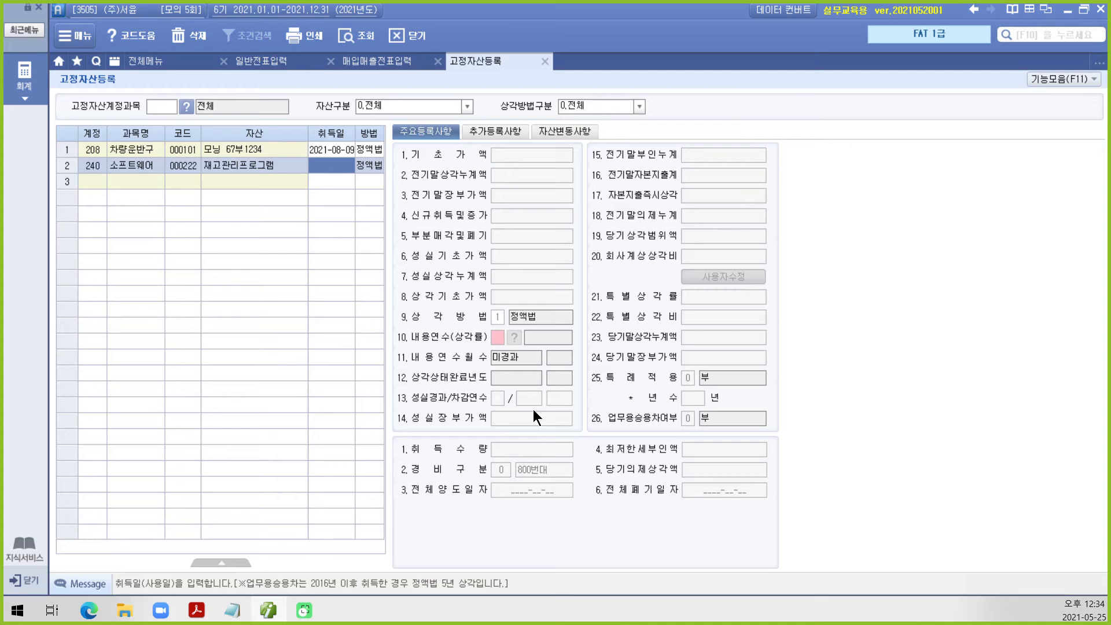
type("20")
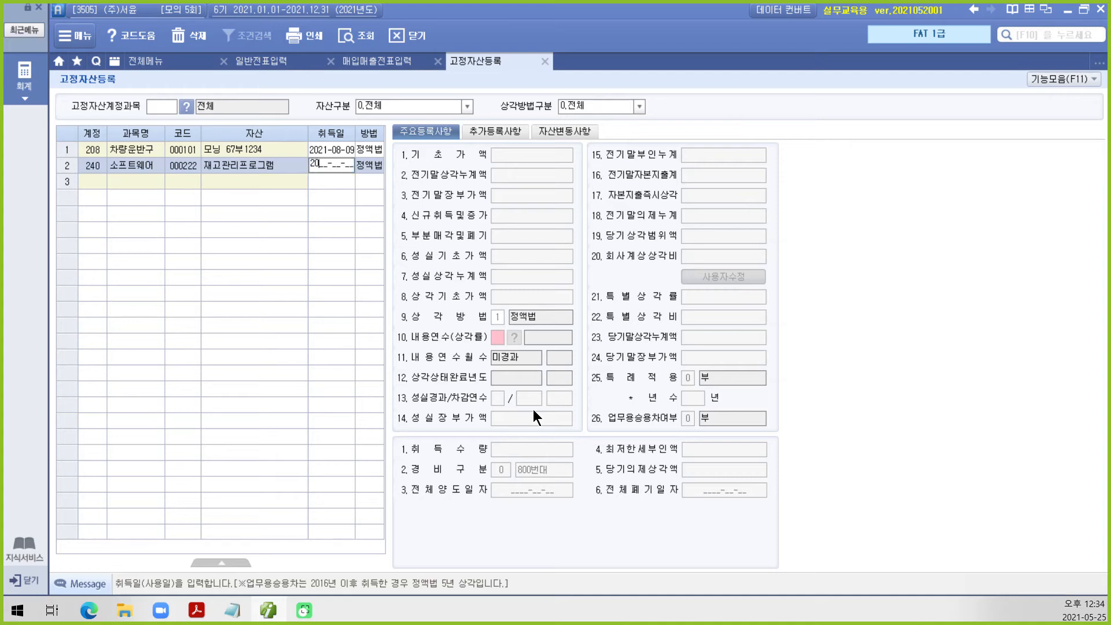
type("21-10-21")
key("Return")
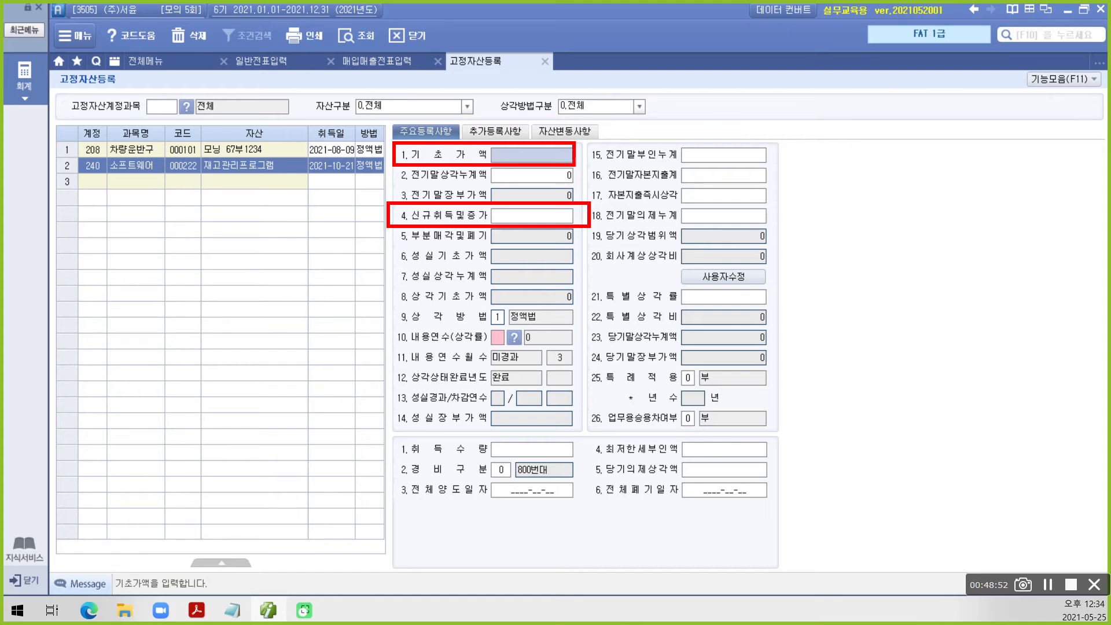
Look up the 소프트웨어 debit amount in the October 21 purchase voucher's journal entry.
left_click(524, 219)
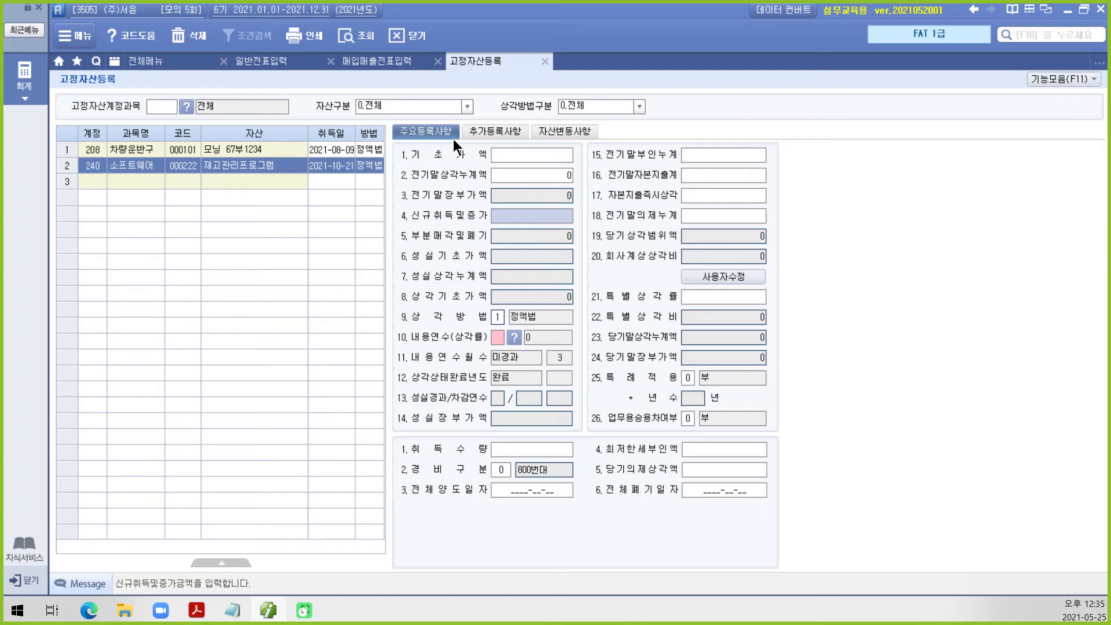
left_click(370, 62)
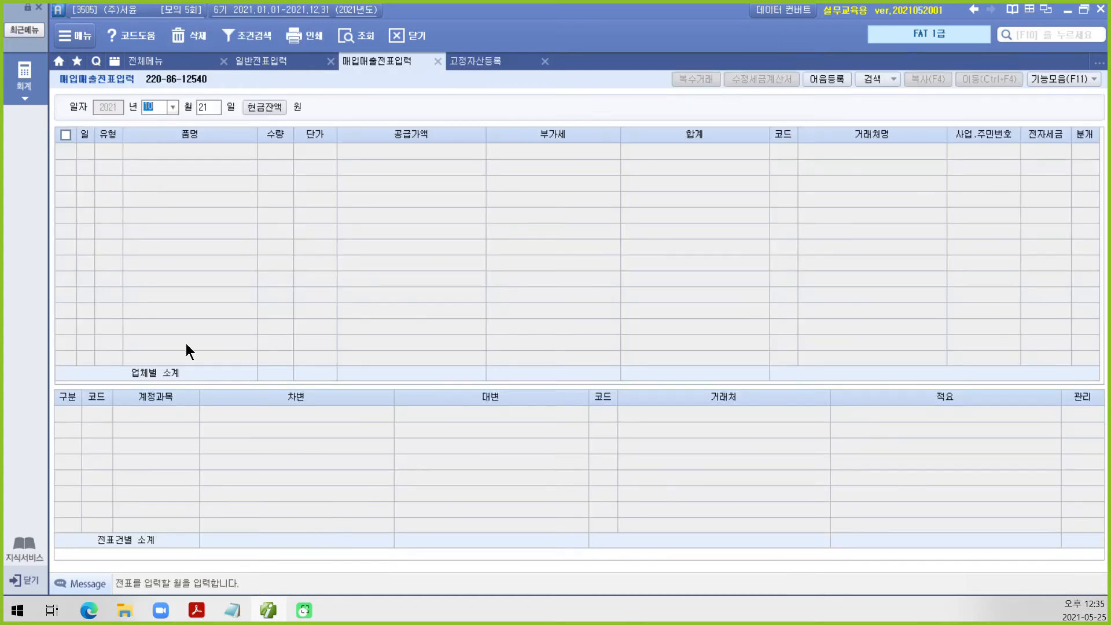
left_click(210, 113)
key("Return")
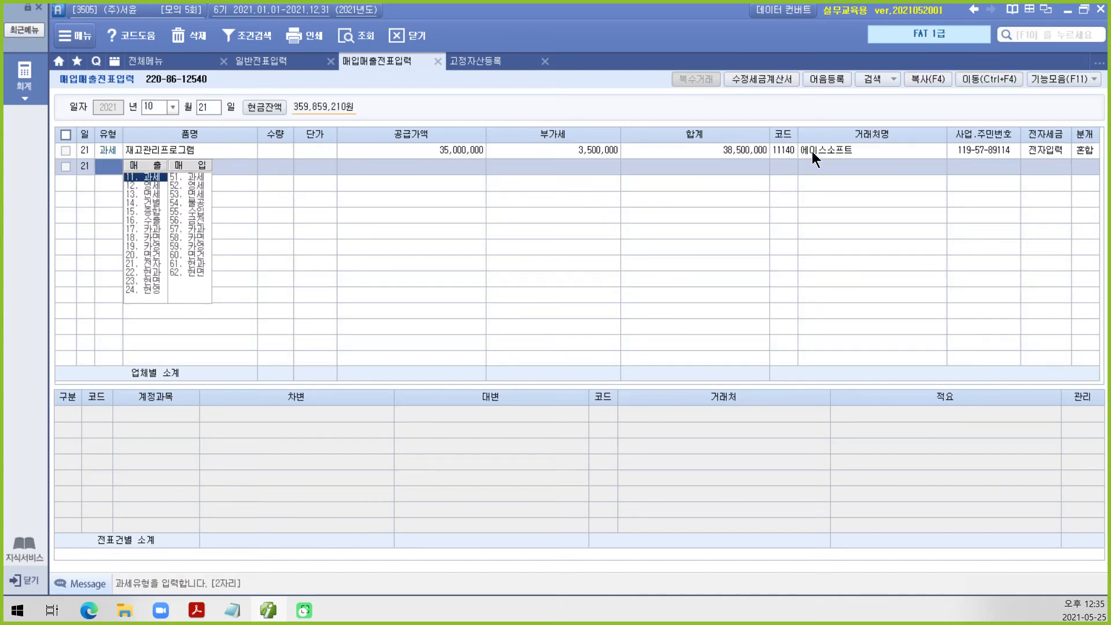
left_click(1086, 151)
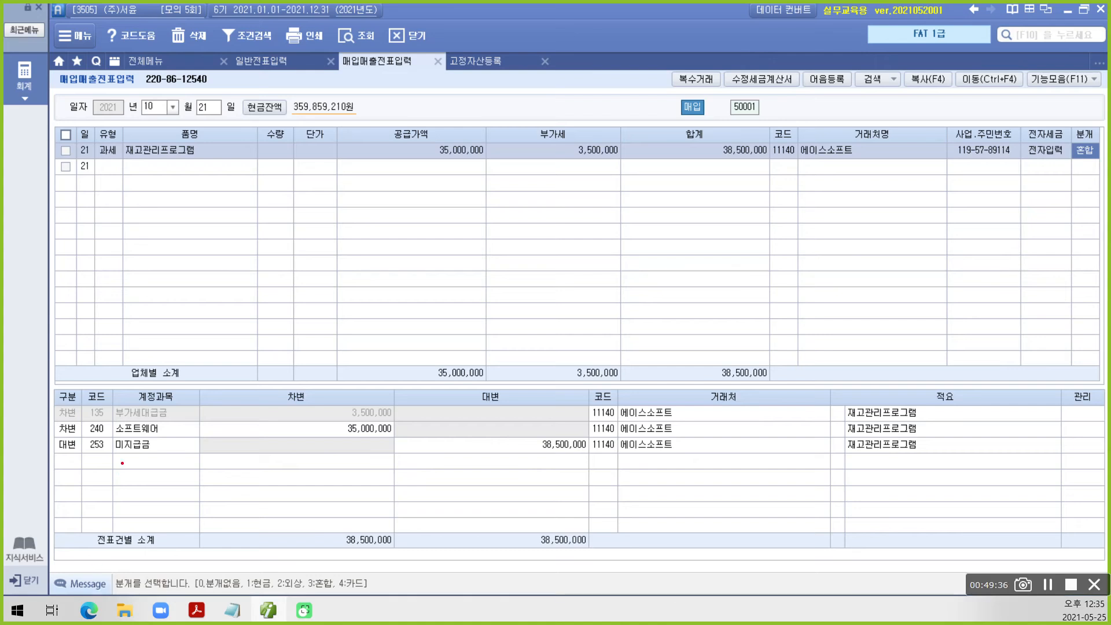
mouse_move(85, 417)
left_mouse_down()
mouse_move(202, 440)
mouse_move(412, 445)
left_mouse_up()
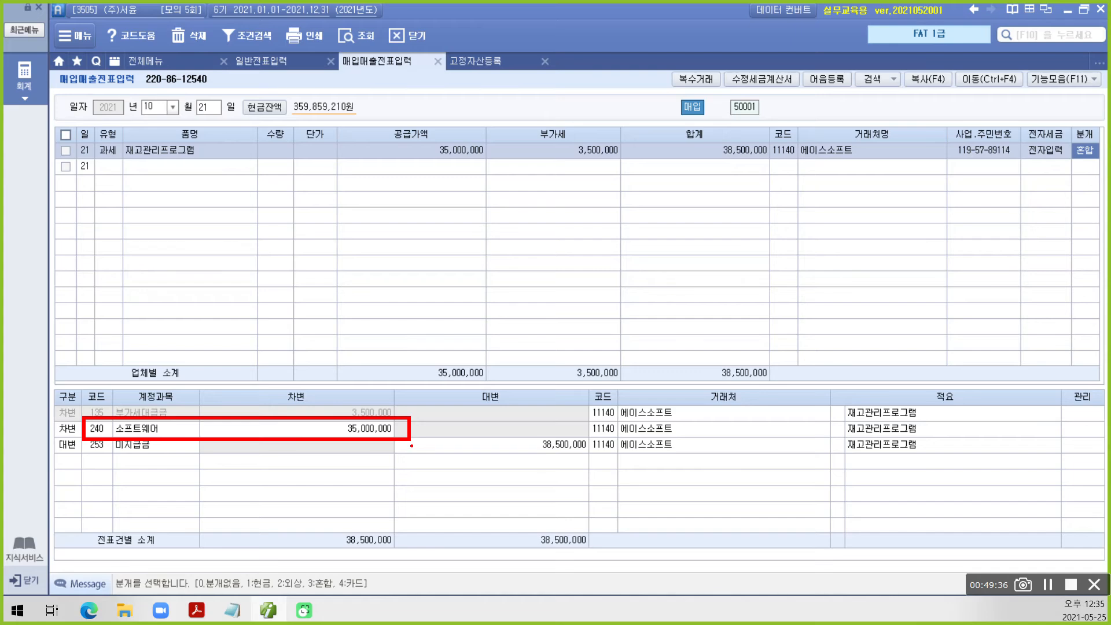
key("Escape")
left_click(303, 427)
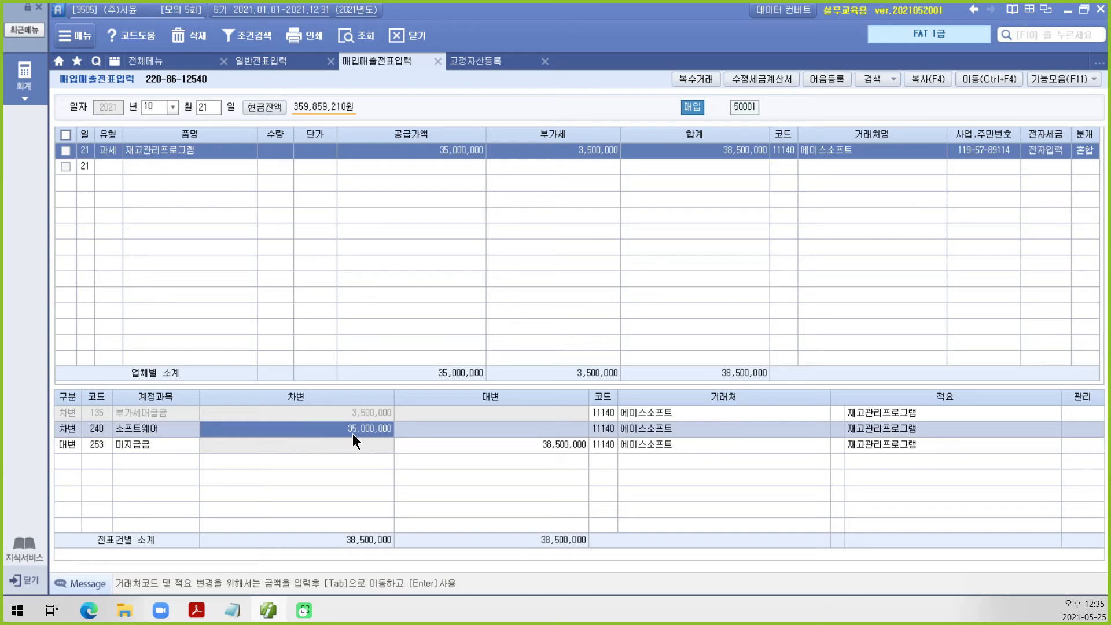
Return to 고정자산등록 and enter 35,000,000 as the 신규취득및증가 amount of 재고관리프로그램.
left_click(482, 61)
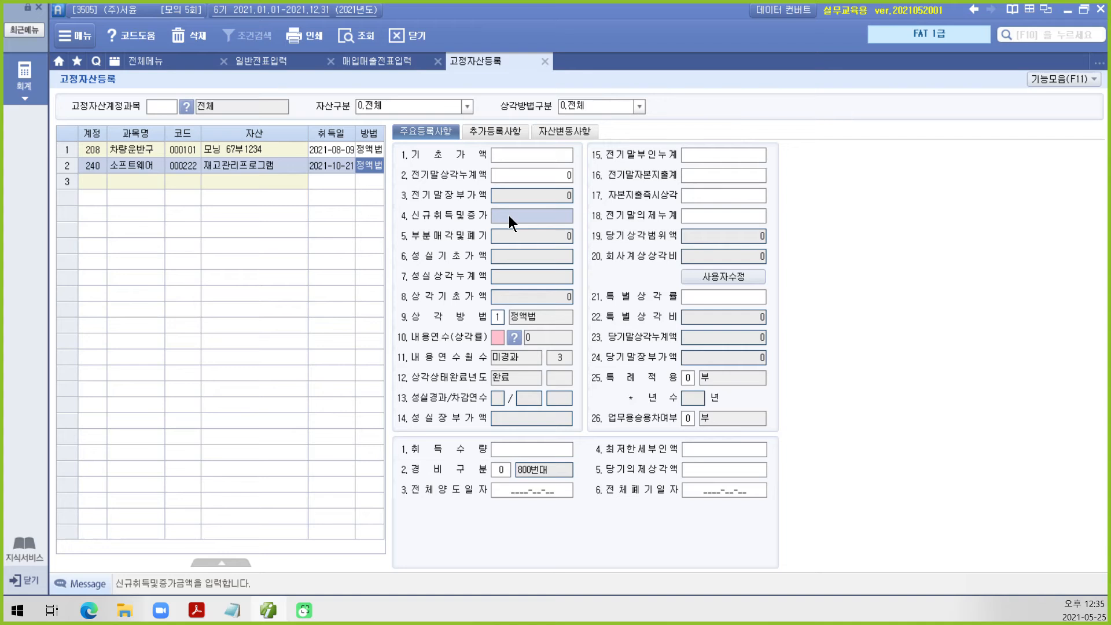
type("3")
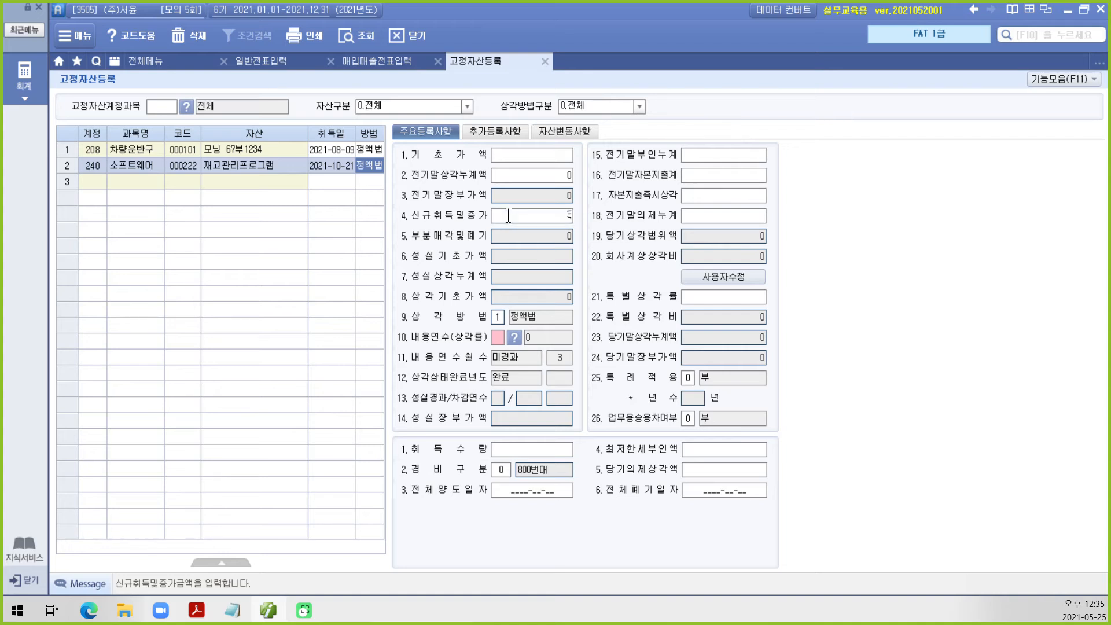
type("5,000,000")
key("Return")
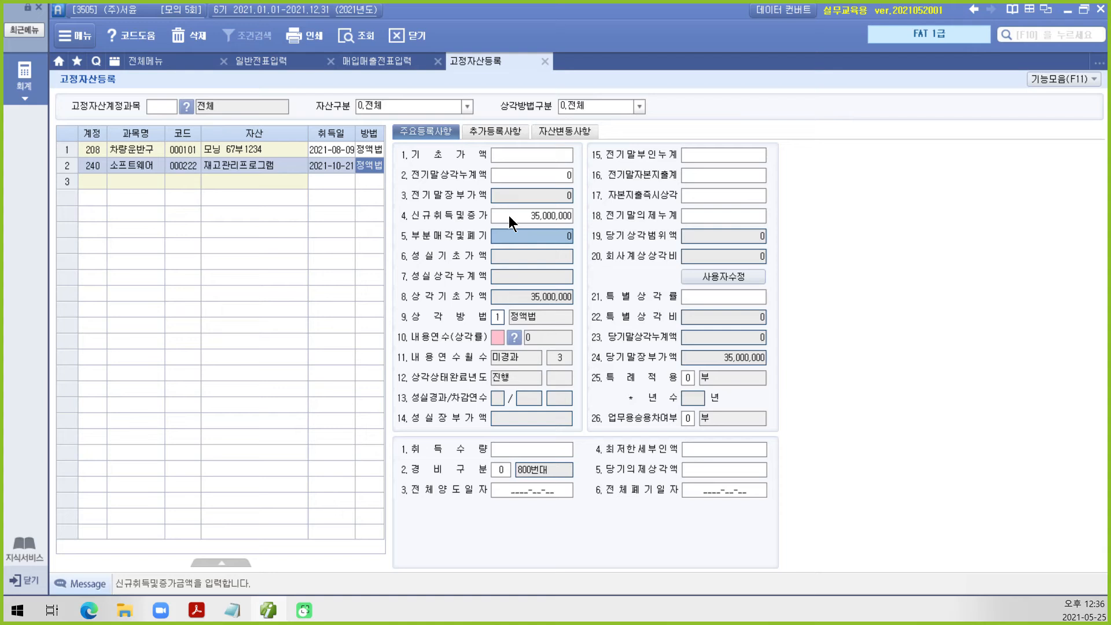
Compare the registration details of the existing 차량운반구 asset with those of 재고관리프로그램, including 신규취득및증가.
left_click(252, 145)
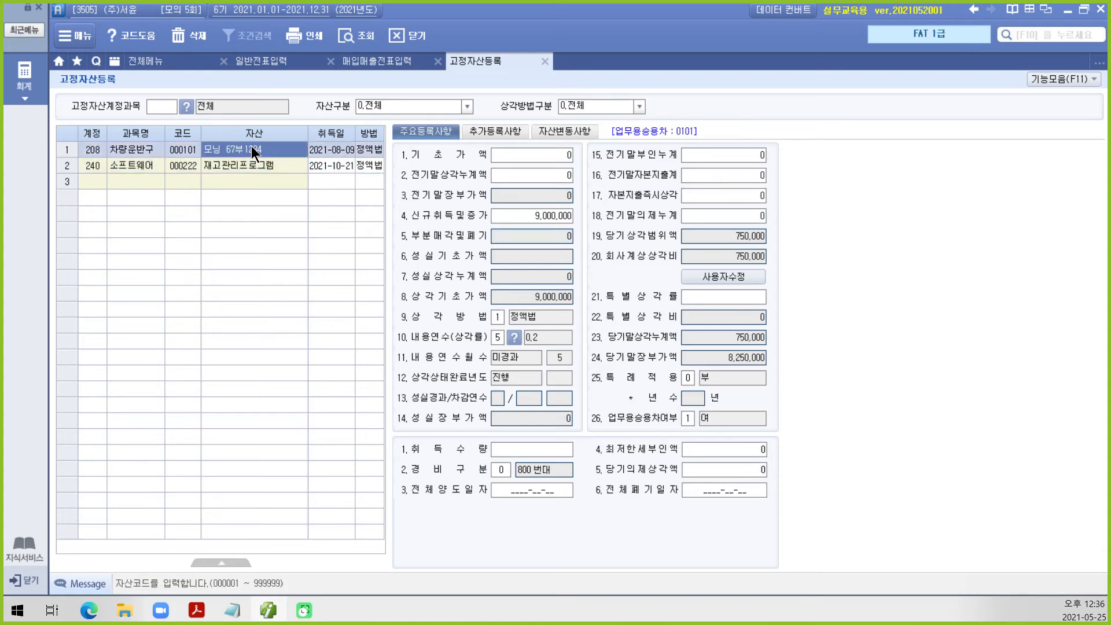
left_click(224, 164)
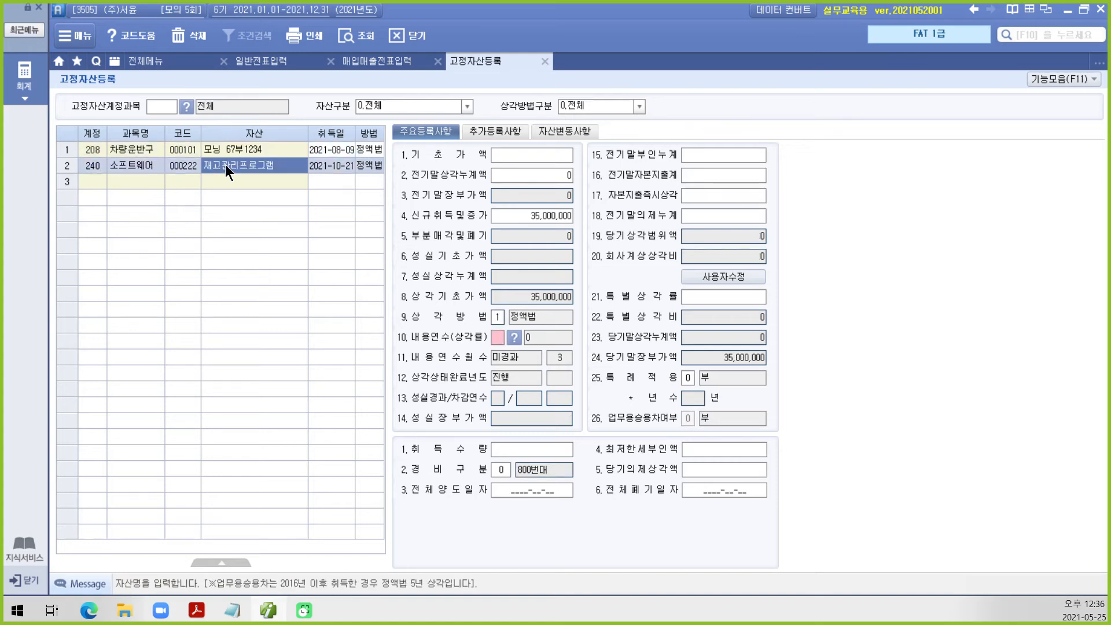
left_click(231, 152)
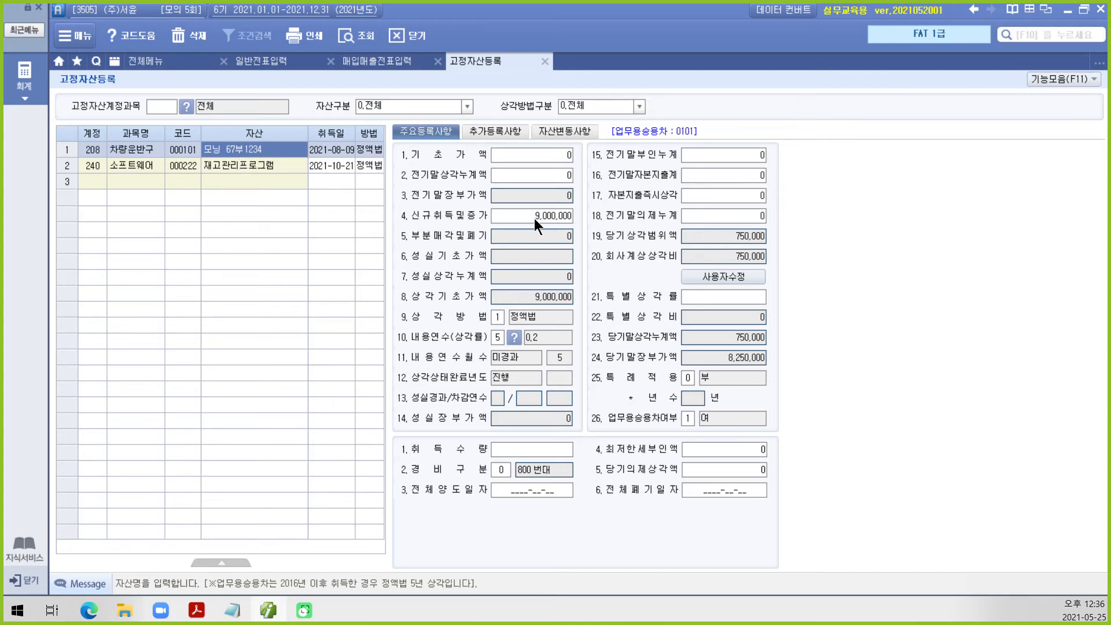
left_click(283, 167)
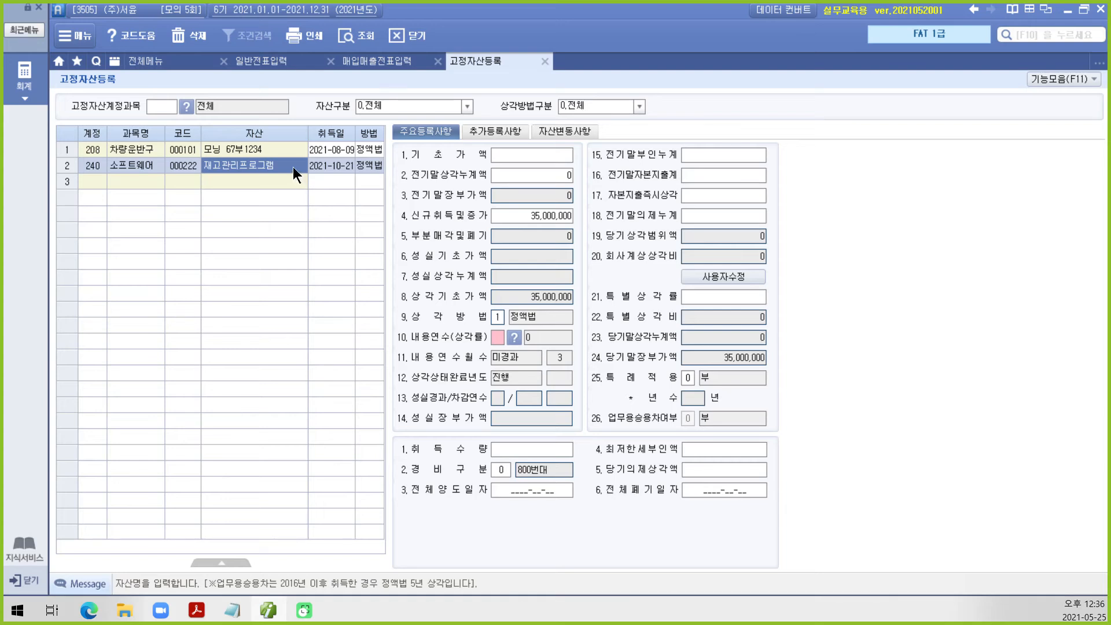
left_click(515, 218)
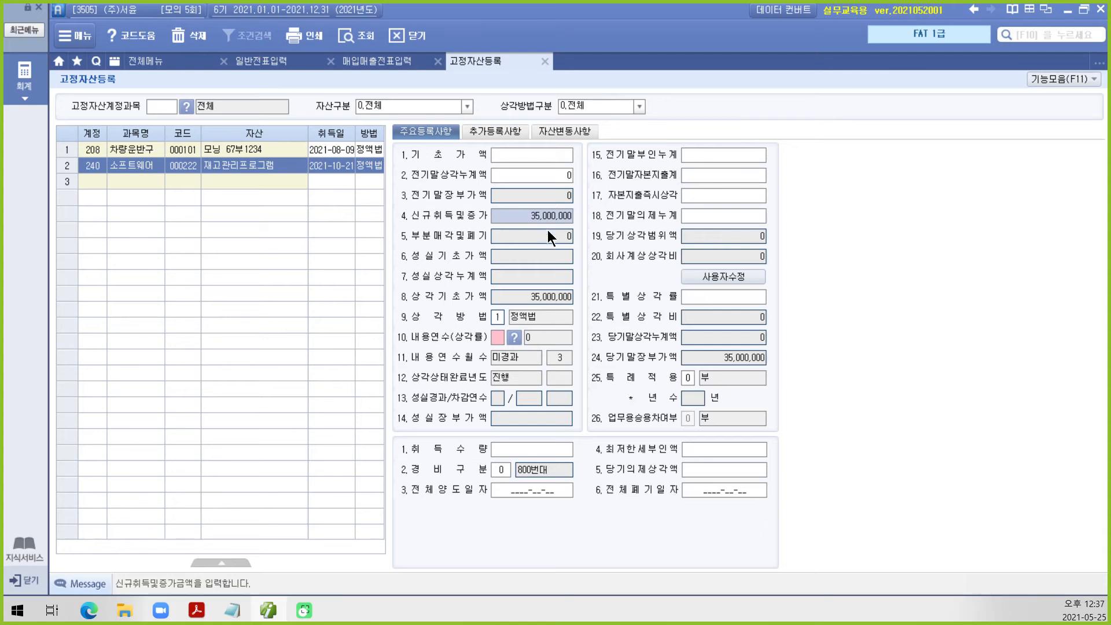
Set the 내용연수 of 재고관리프로그램 to 5 years and close 고정자산등록.
left_click(499, 336)
type("5")
key("Return")
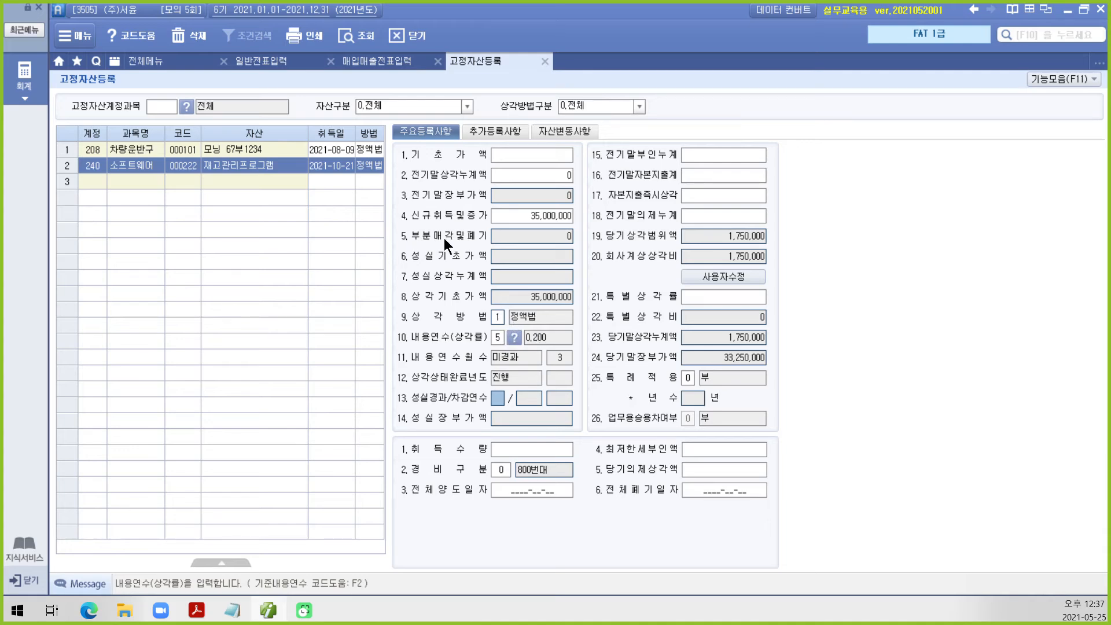
left_click(546, 60)
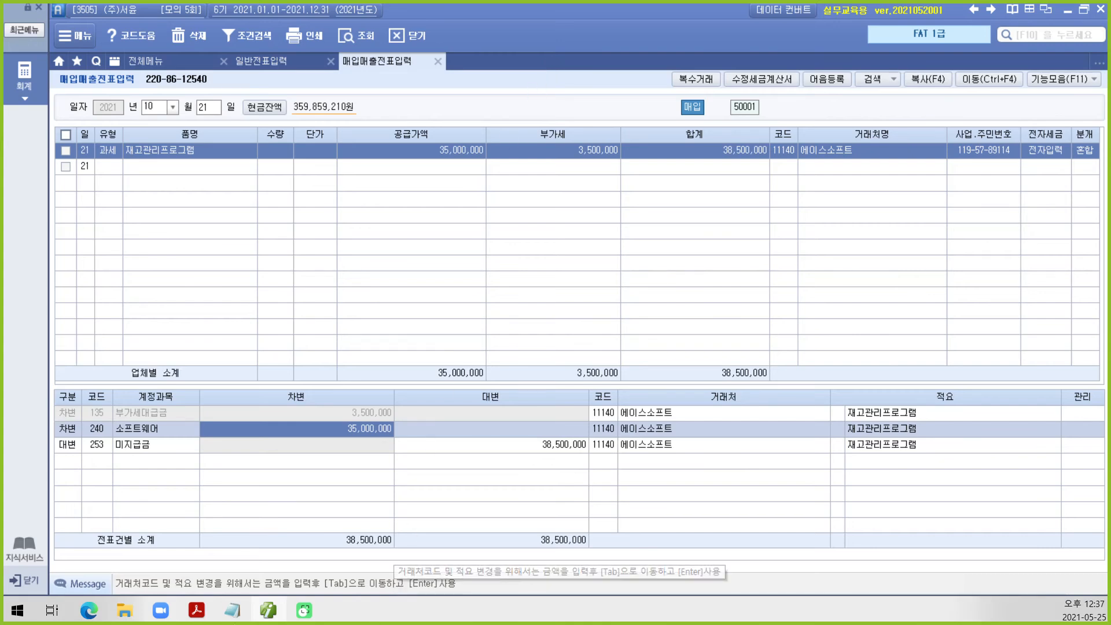
Switch to the workbook PDF in Acrobat Reader and go to the city gas bill of purchase problem 3.
left_click(196, 610)
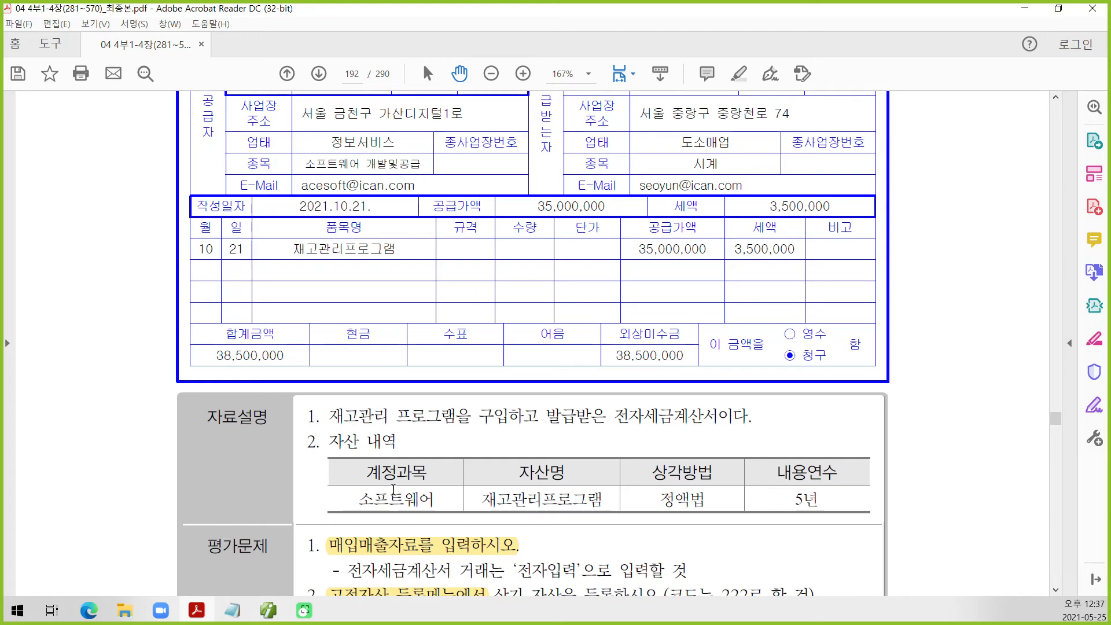
scroll(392, 492, "down", 2)
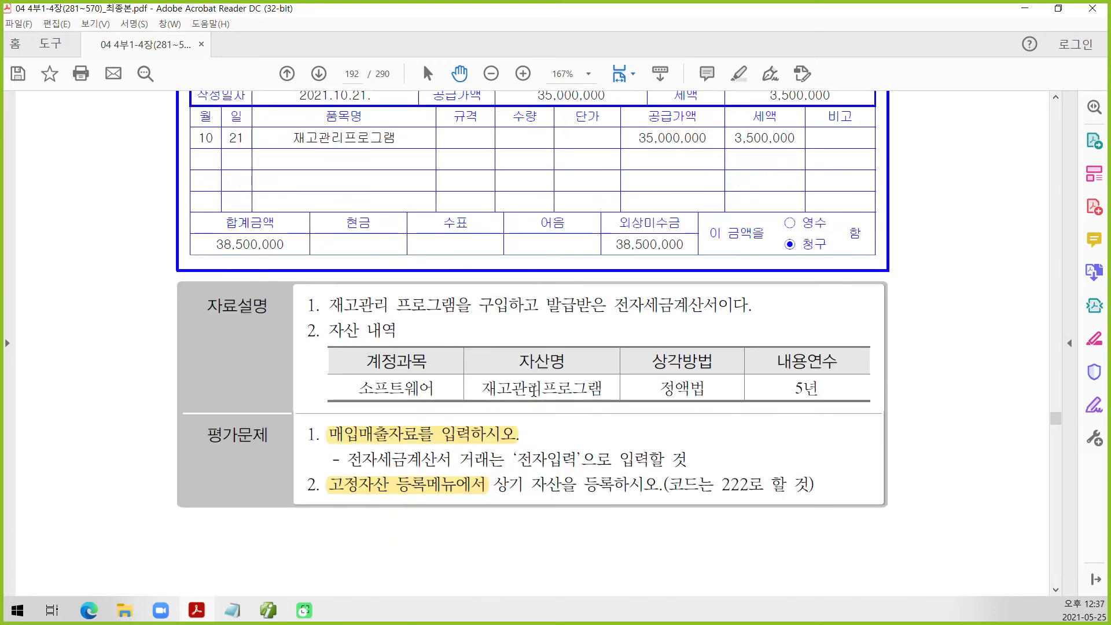
scroll(537, 389, "down", 4)
scroll(537, 389, "down", 12)
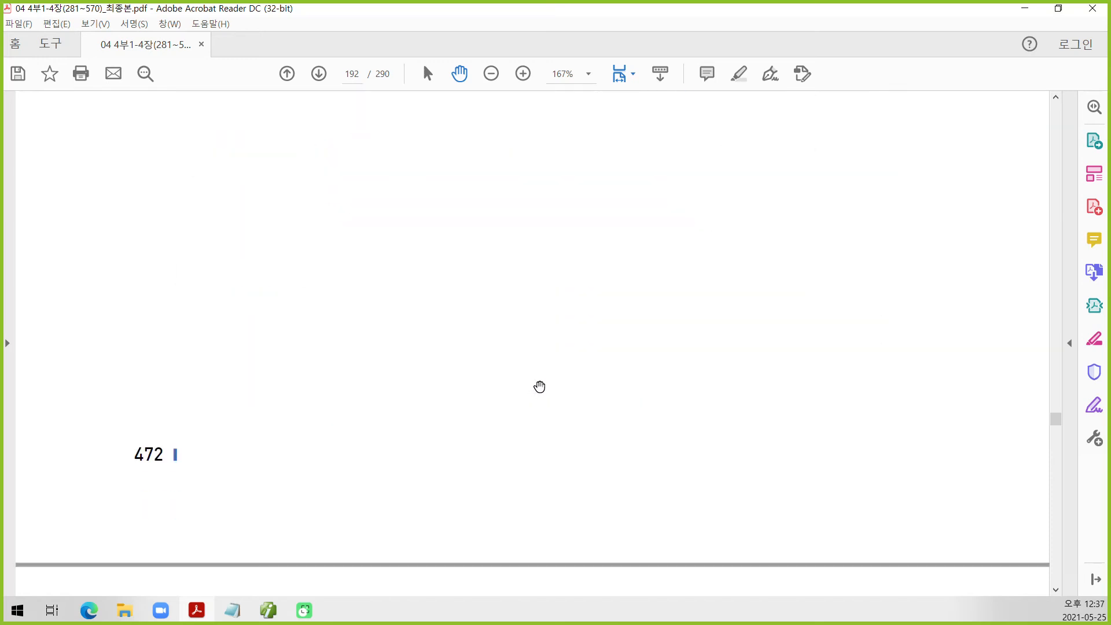
scroll(543, 383, "down", 5)
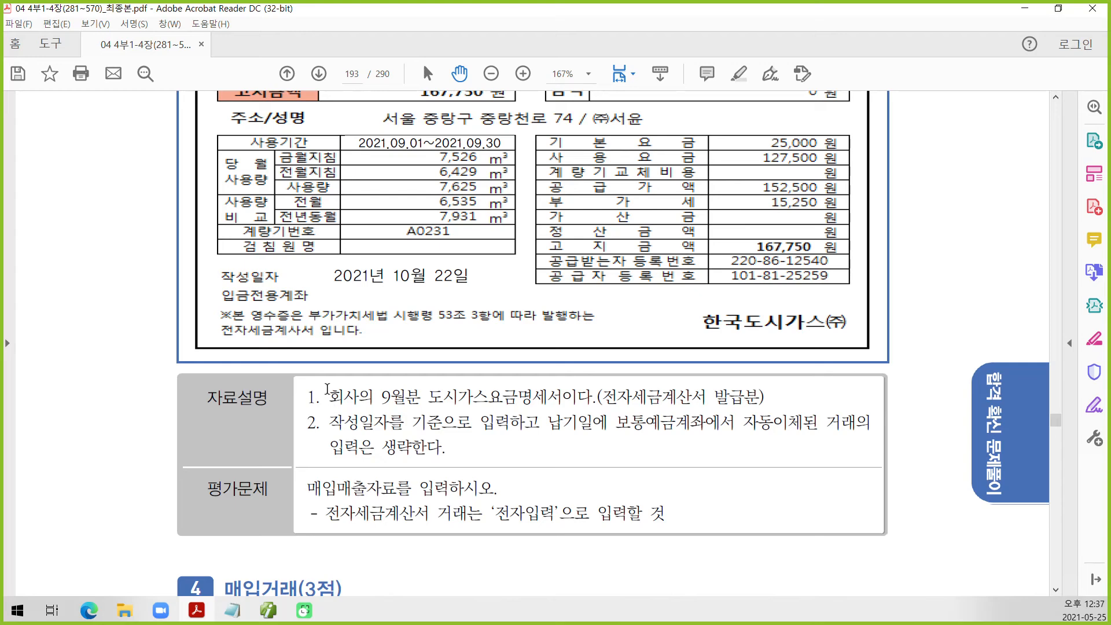
Examine the gas bill's tax invoice note, 작성일자, amounts, 자료설명 conditions and 전자입력 instruction, temporarily marking the key phrases in red.
key("ctrl+2")
mouse_move(207, 311)
left_mouse_down()
mouse_move(241, 337)
mouse_move(376, 349)
left_mouse_up()
left_click_drag(219, 339, 316, 340)
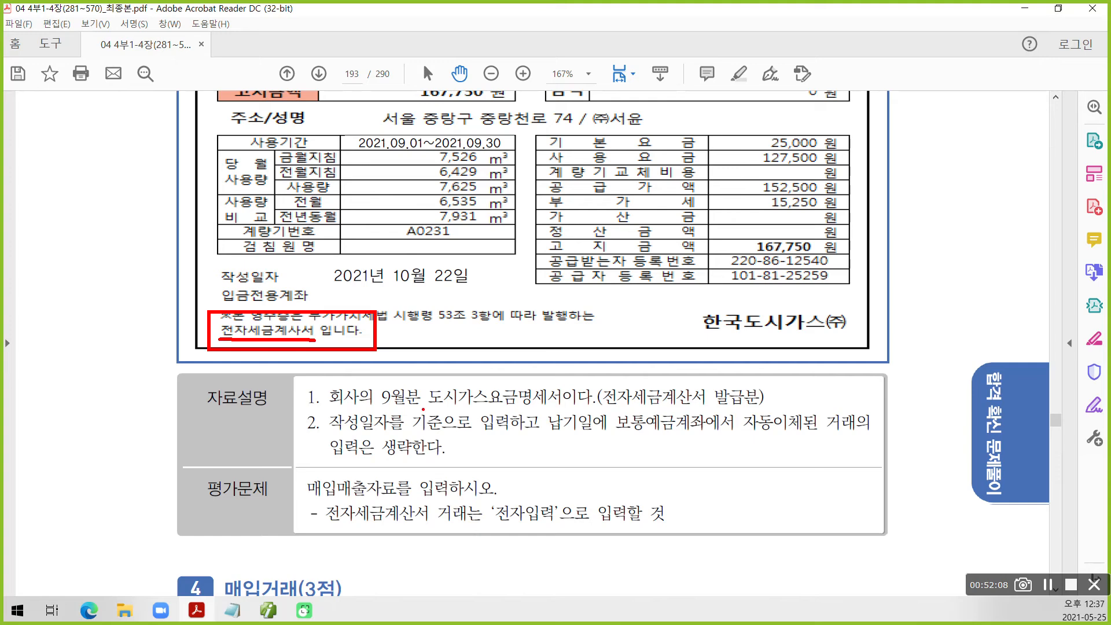
left_click_drag(335, 407, 402, 408)
left_click_drag(403, 408, 436, 407)
left_click_drag(599, 410, 746, 409)
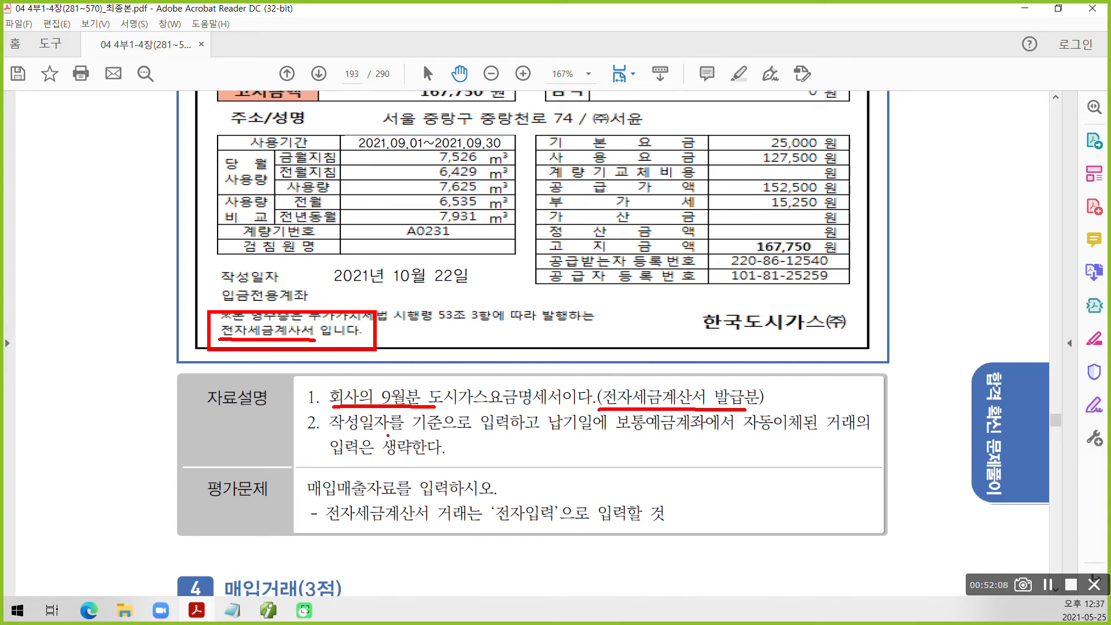
left_click_drag(324, 426, 861, 438)
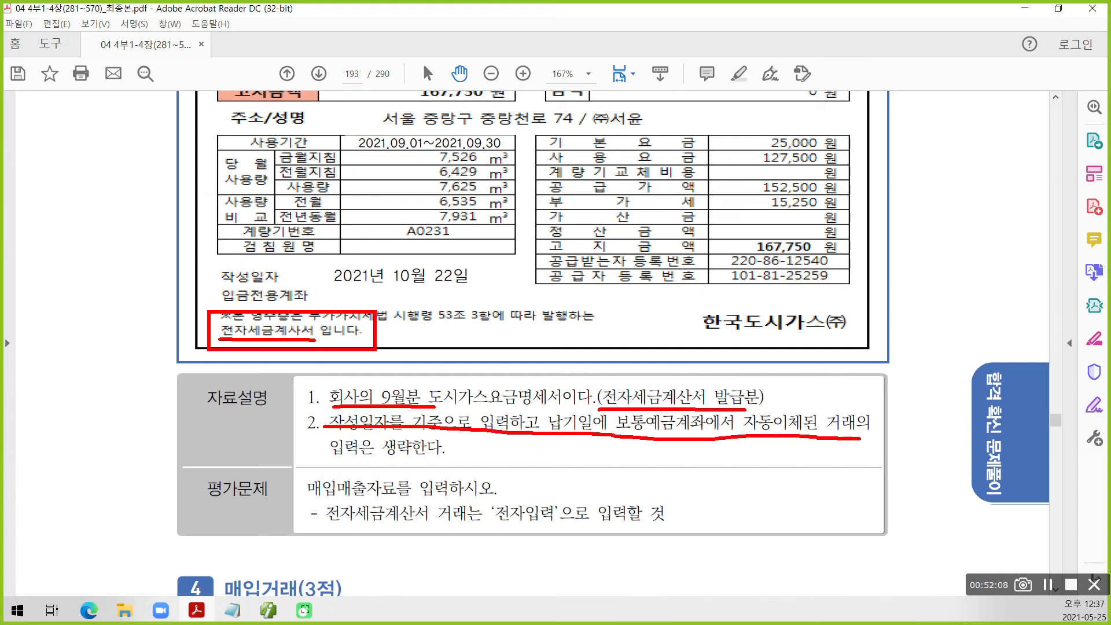
left_click_drag(334, 458, 456, 458)
left_click_drag(310, 505, 496, 499)
mouse_move(335, 528)
left_mouse_down()
mouse_move(537, 527)
mouse_move(496, 492)
mouse_move(582, 532)
mouse_move(694, 533)
left_mouse_up()
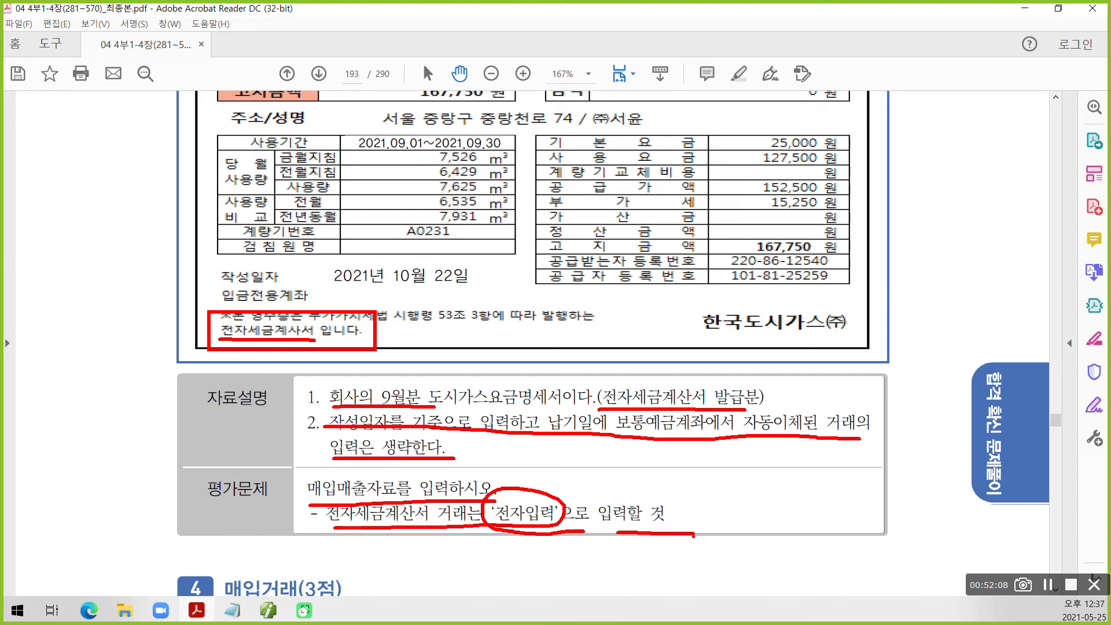
key("Escape")
scroll(369, 450, "up", 3)
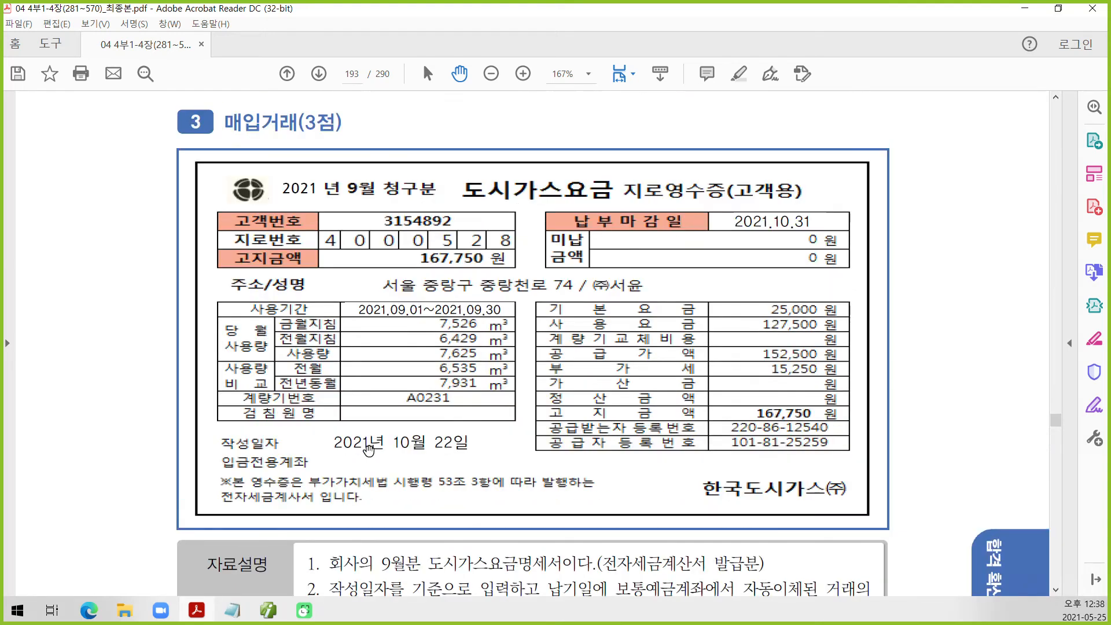
scroll(368, 450, "down", 3)
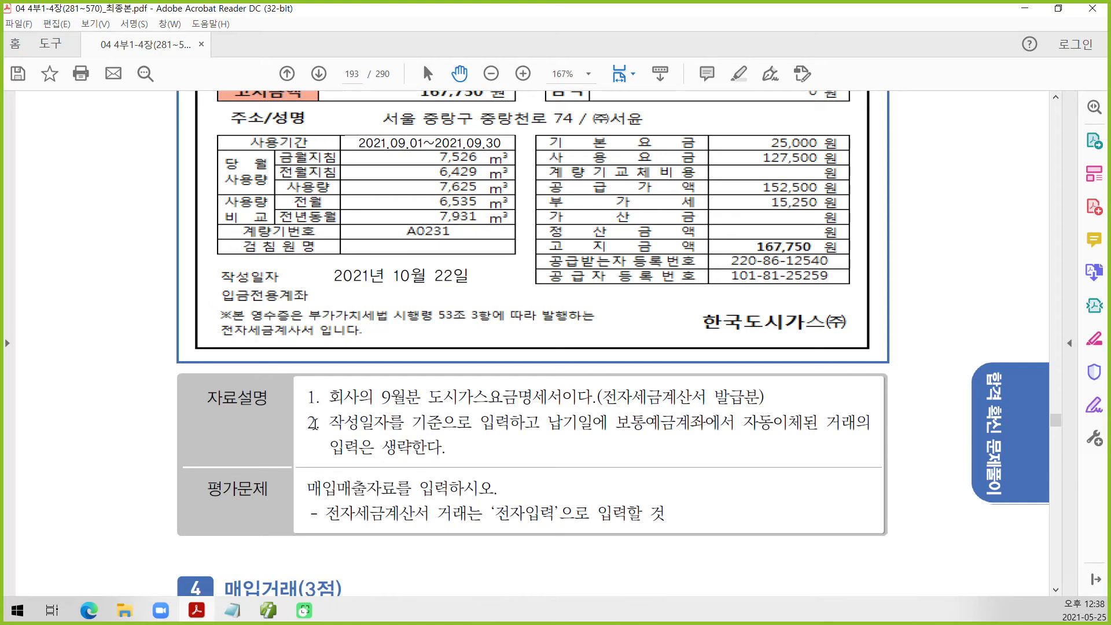
left_click_drag(207, 258, 489, 300)
Switch back to the accounting program and start a 51 과세 purchase entry for October 22 in 매입매출전표입력.
left_click(268, 610)
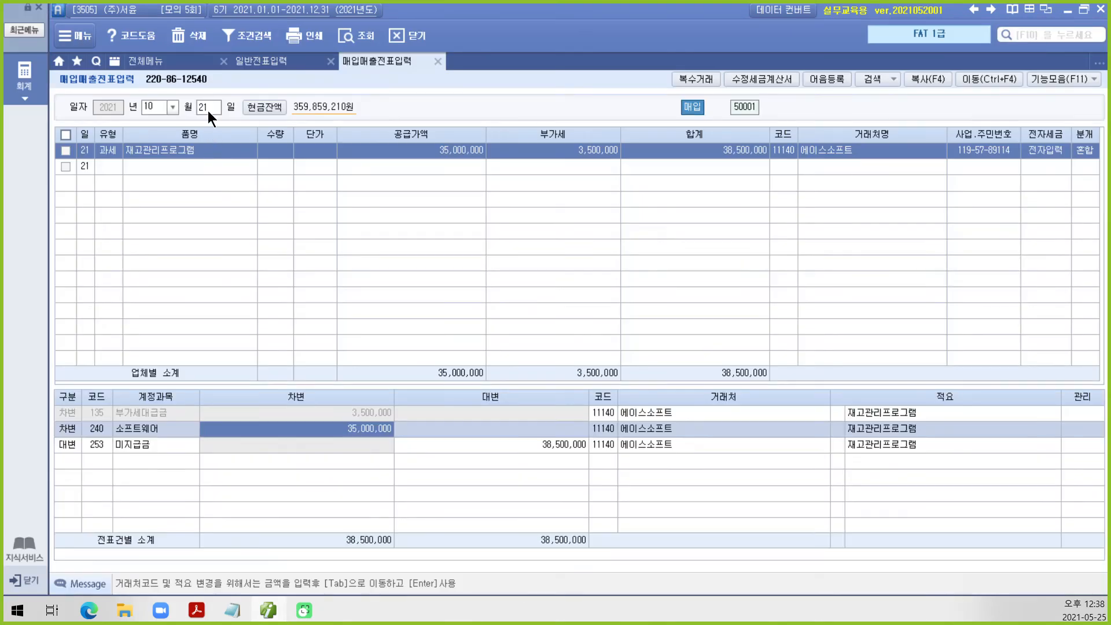
left_click(207, 110)
type("22")
key("Return")
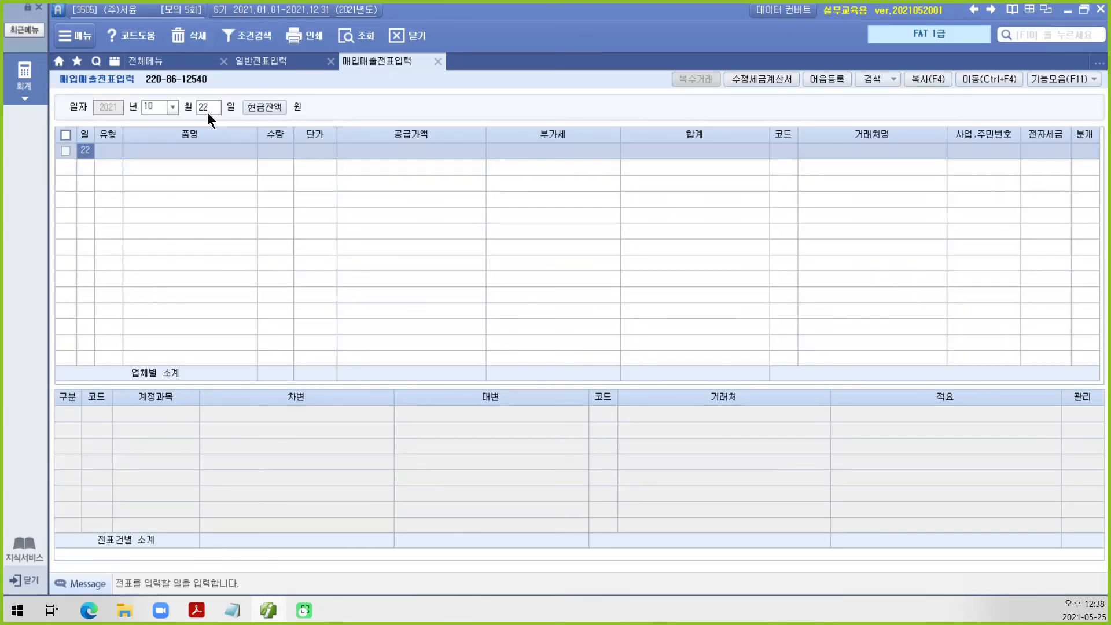
key("Return")
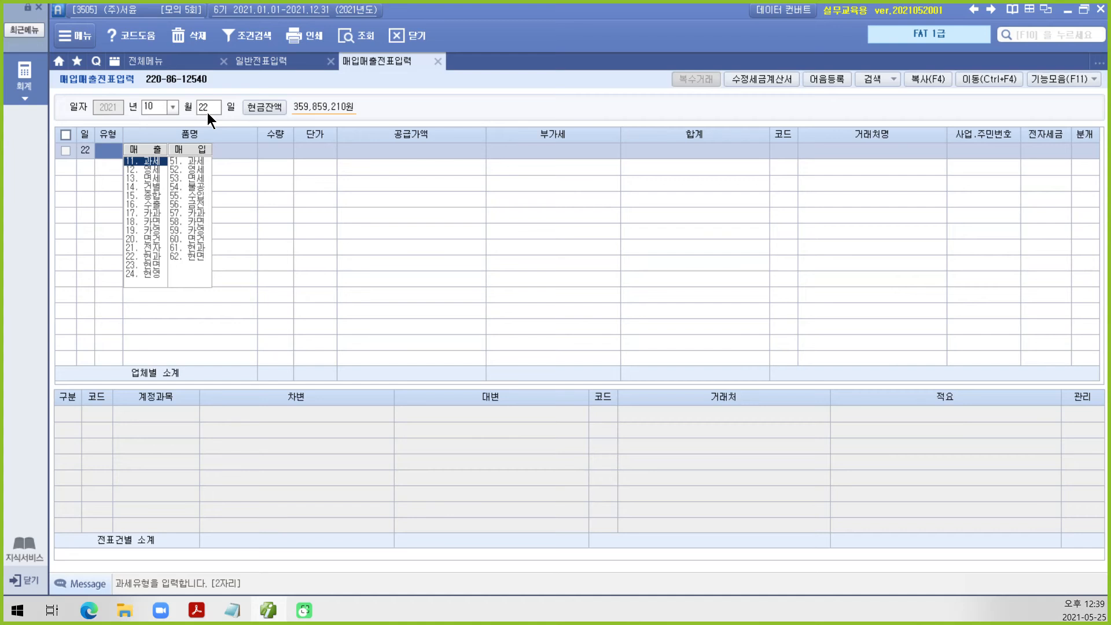
type("5")
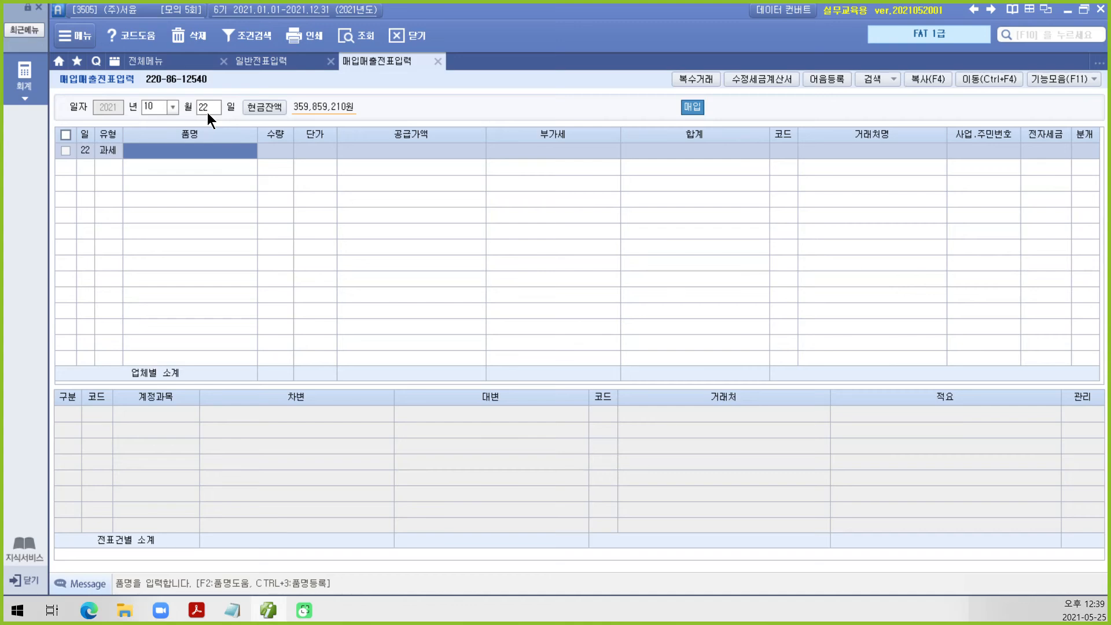
Enter 도시가스 as the 품명 and 152,500 as the 공급가액 of the October 22 purchase, leaving quantity and unit price blank.
type("도시가스")
key("Return")
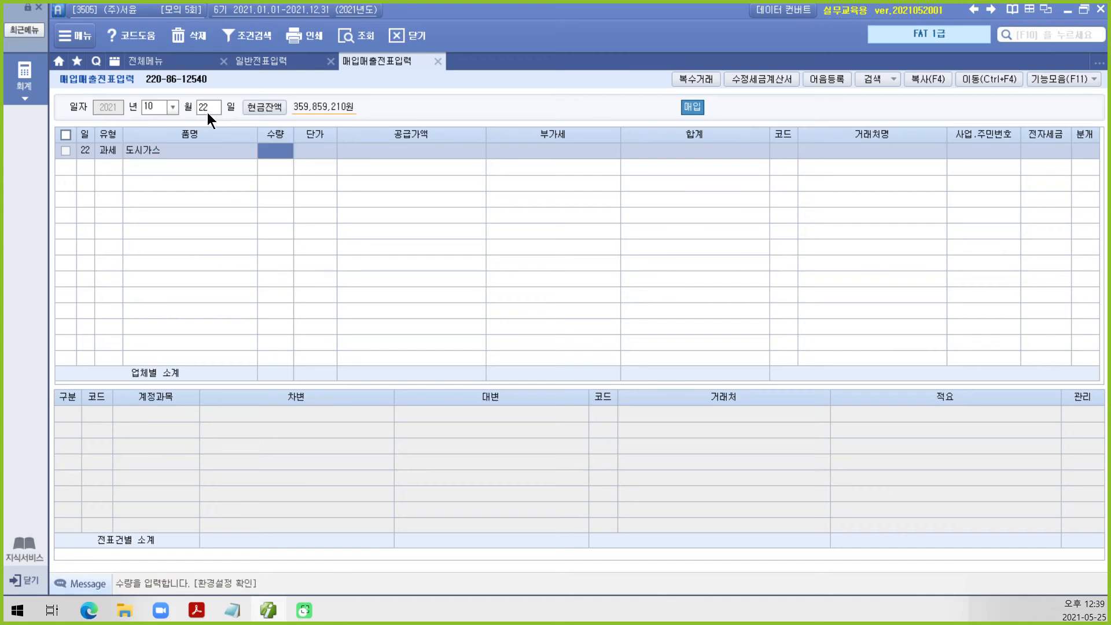
key("Return")
key("Return")
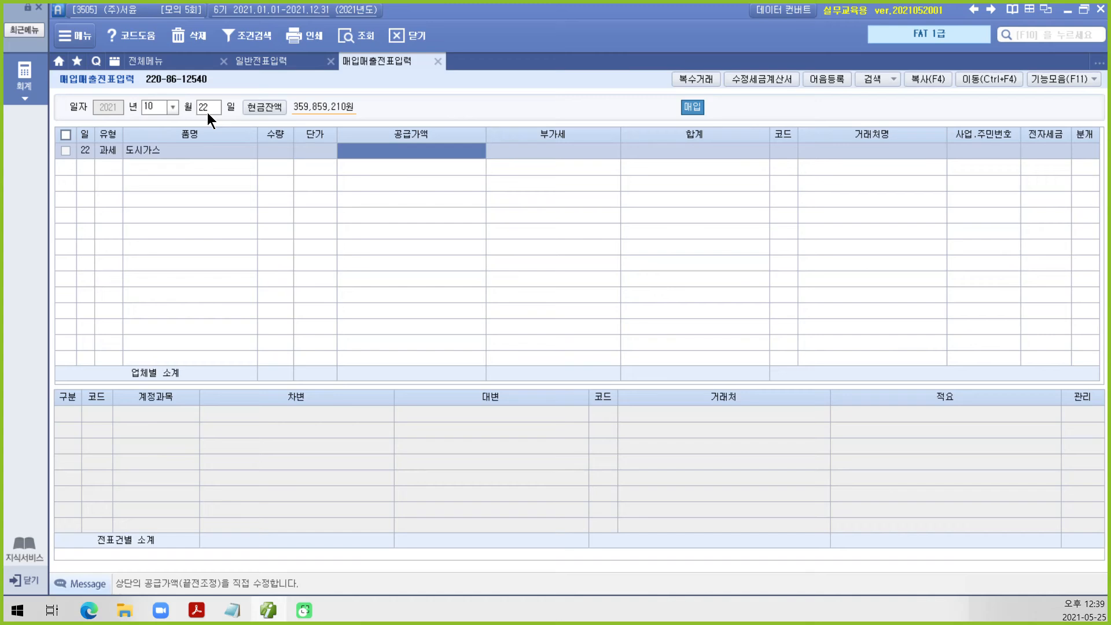
type("15")
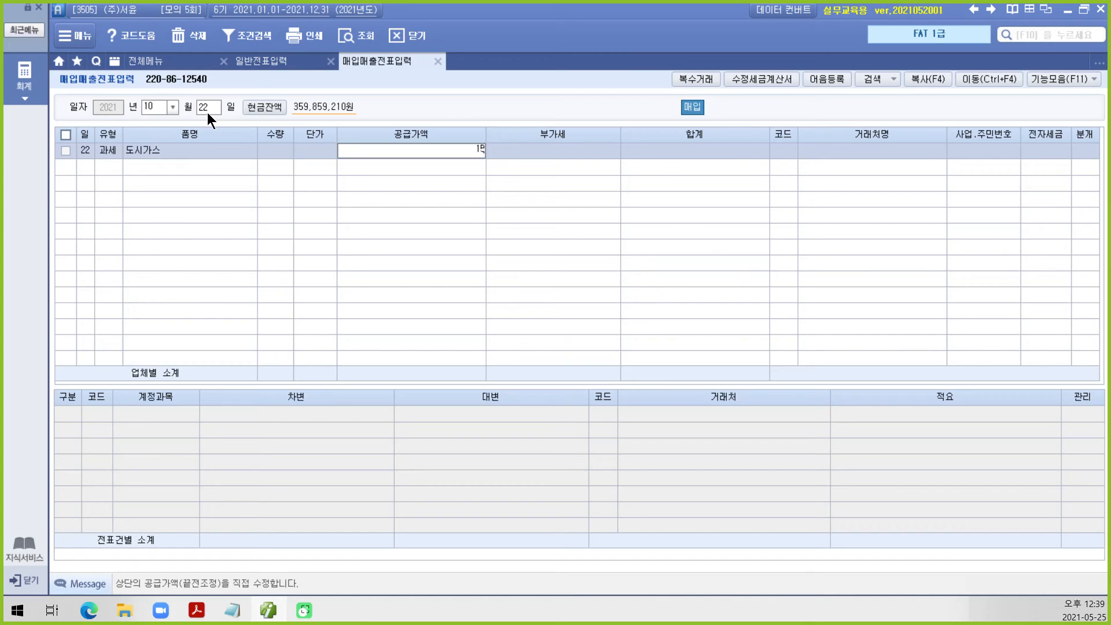
type("0500")
key("Return")
key("Return")
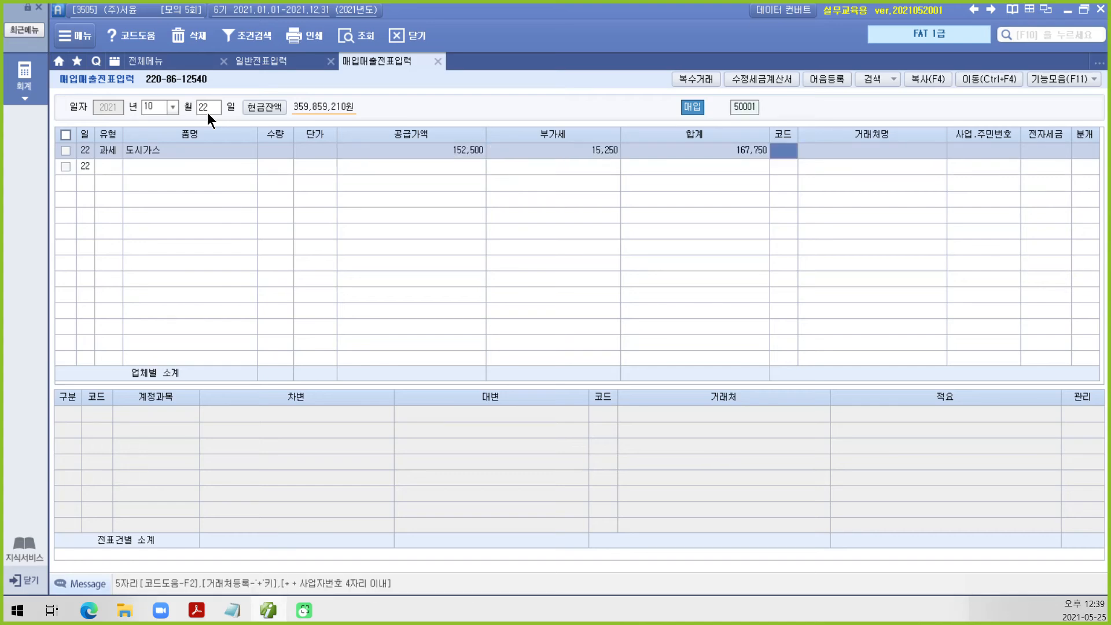
Look up suppliers starting with 한국 and assign 한국도시가스(주) as the 거래처 of the purchase.
type("한국")
key("Return")
key("Down")
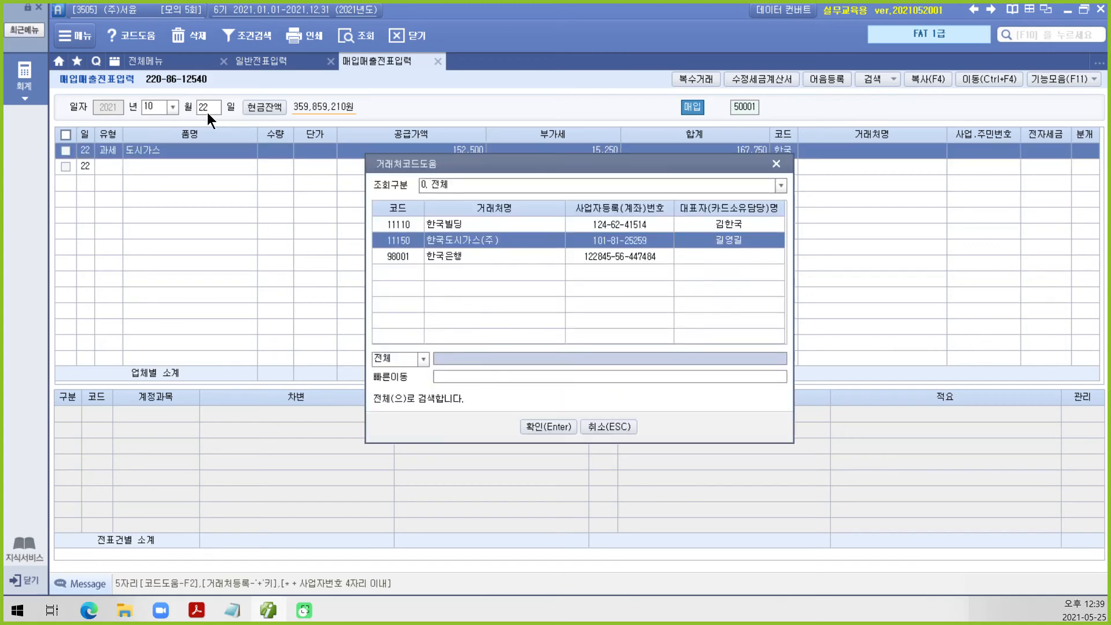
key("Return")
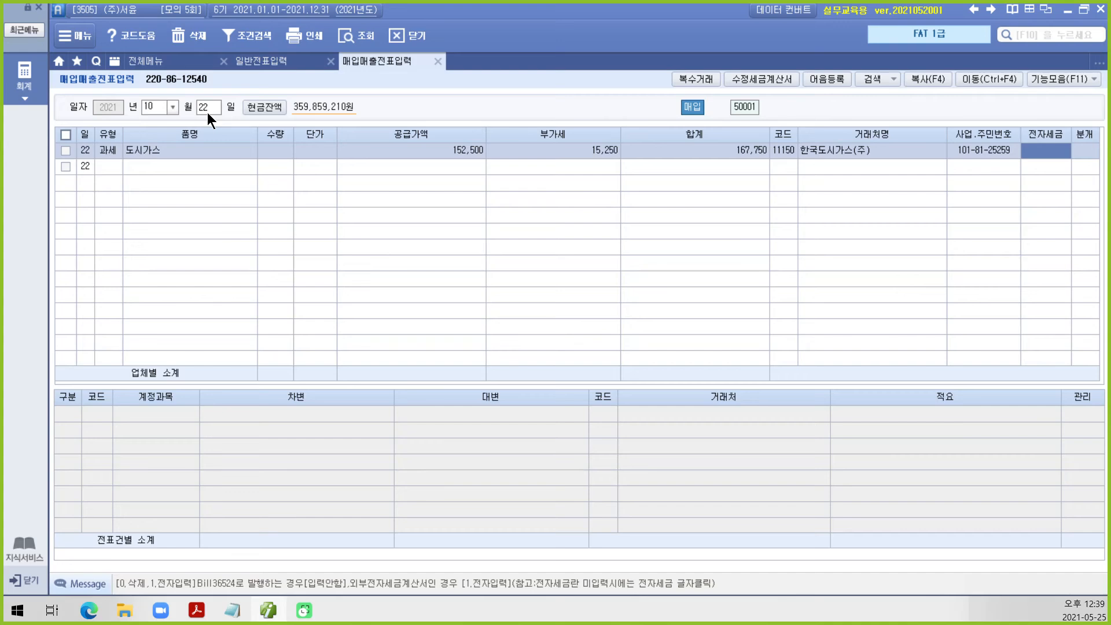
Set the purchase's 전자세금 to 전자입력 and its 분개 type to 혼합.
type("1")
key("Return")
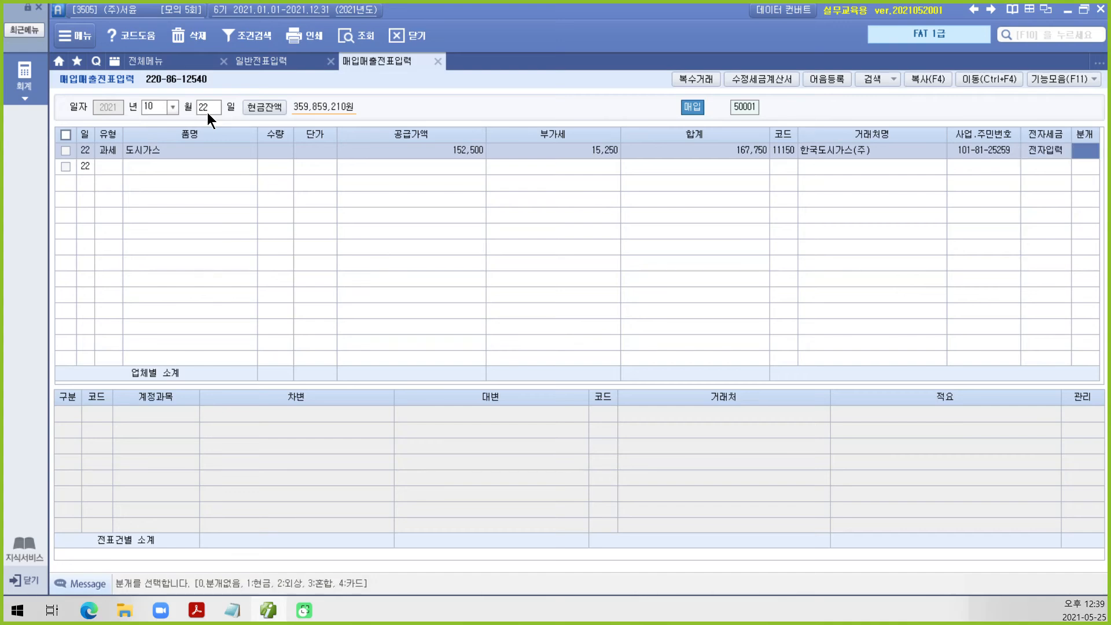
type("3")
key("Return")
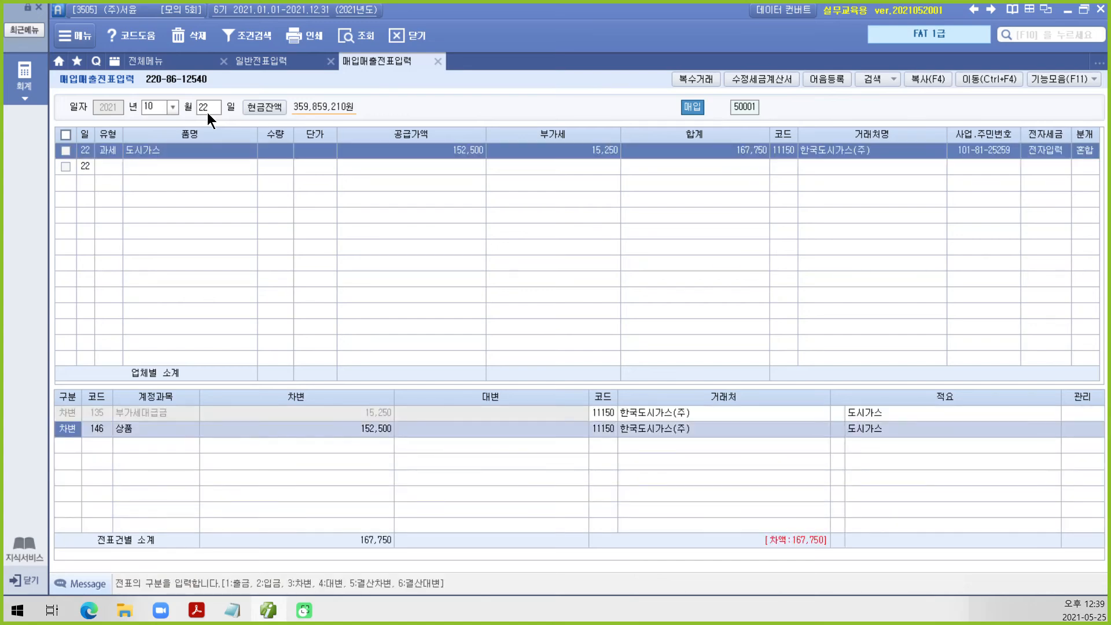
Change the account of the 상품 debit line to 815 수도광열비, found by searching for 수도.
key("Return")
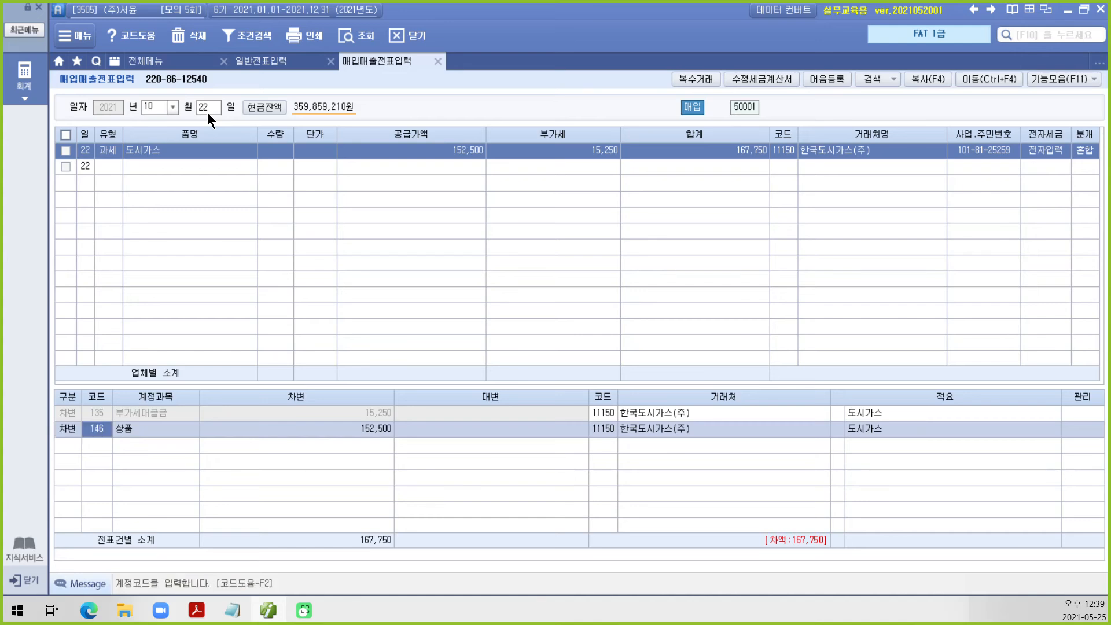
type("수도")
key("Return")
key("Down")
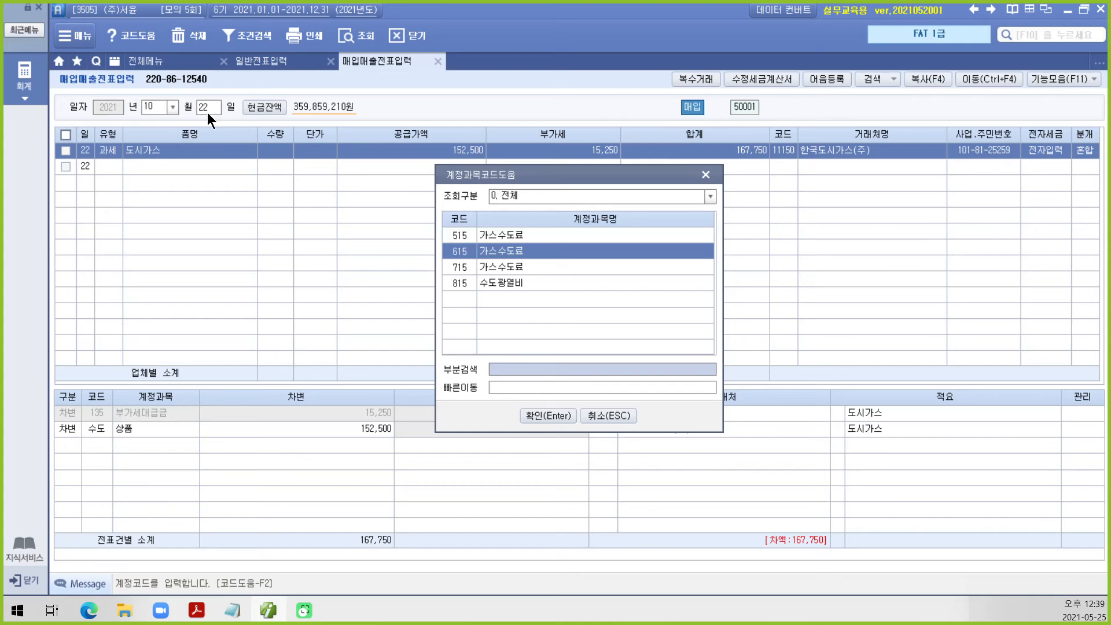
key("Down")
key("Down")
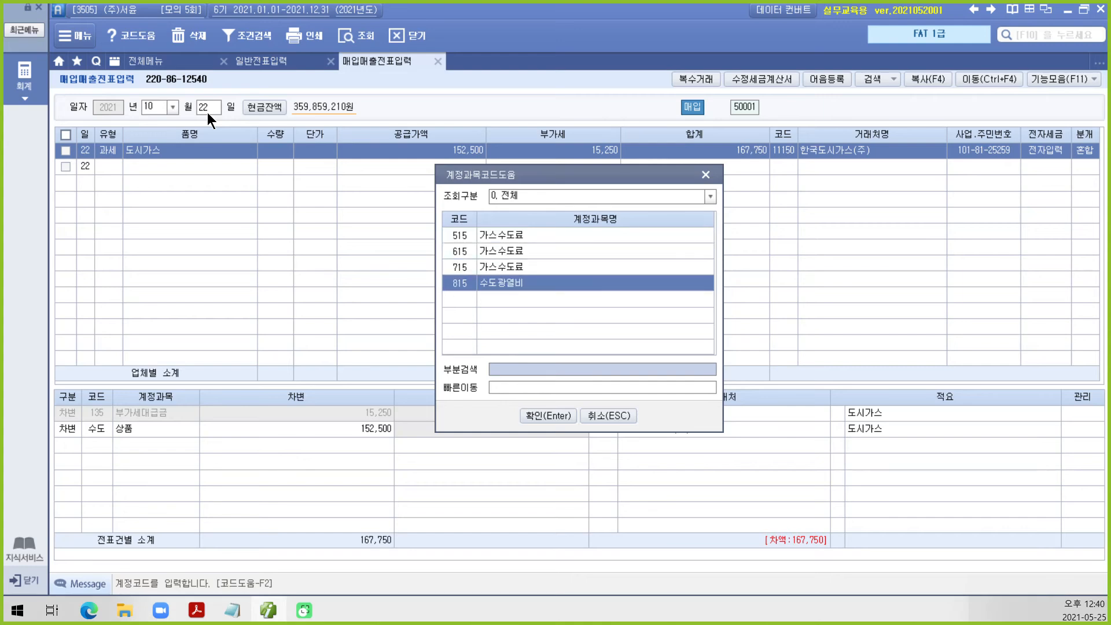
key("Return")
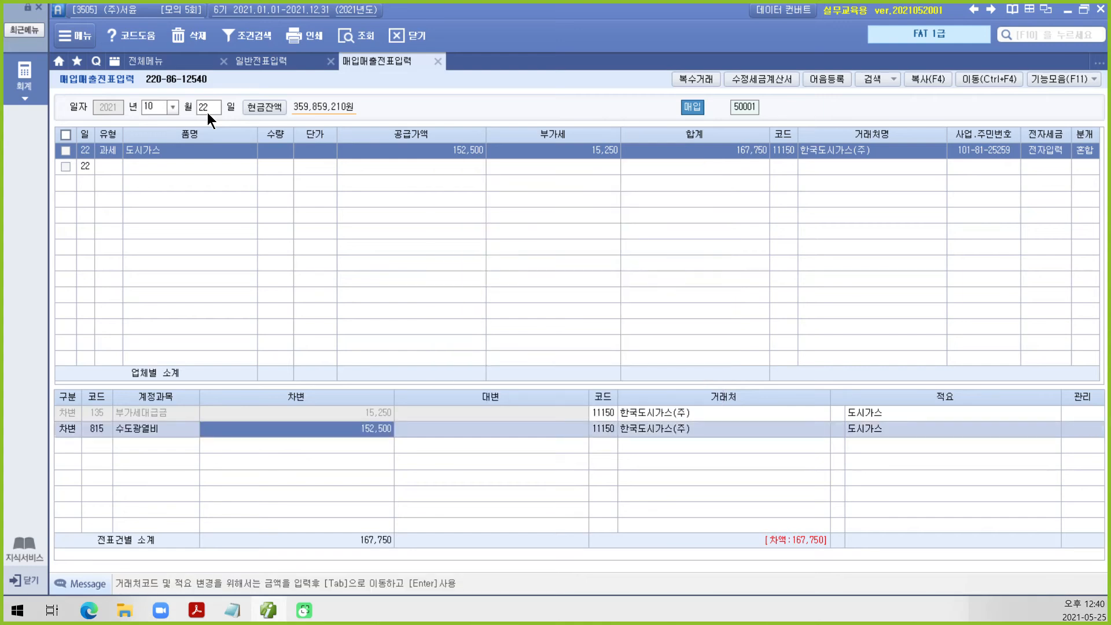
key("Return")
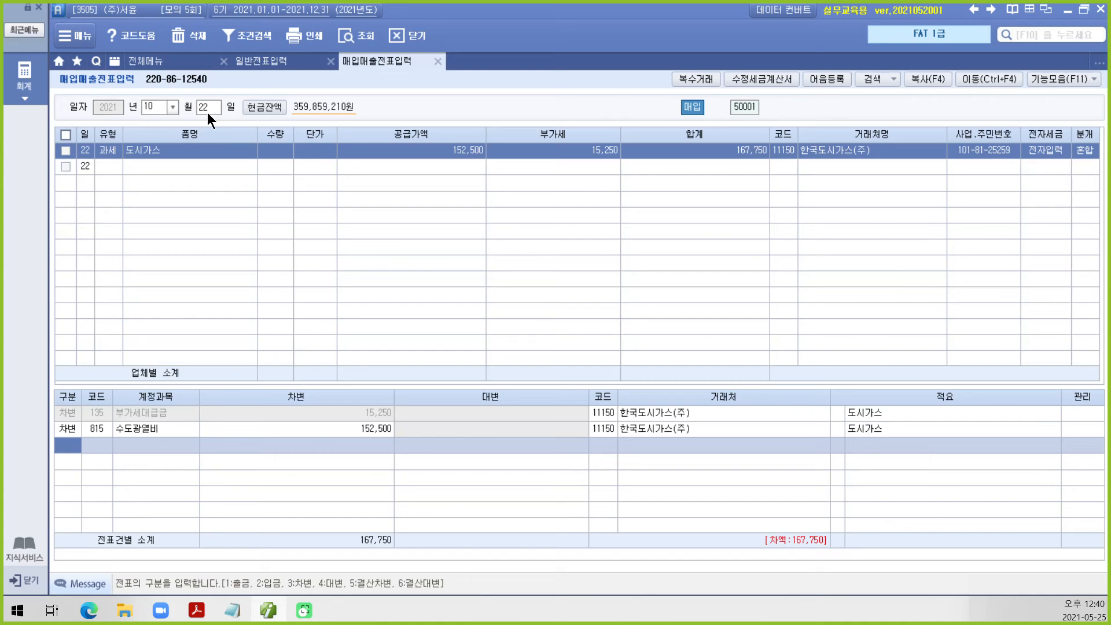
Add a 대변 line for 253 미지급금 with the amount 167,750 to the journal entry.
type("4")
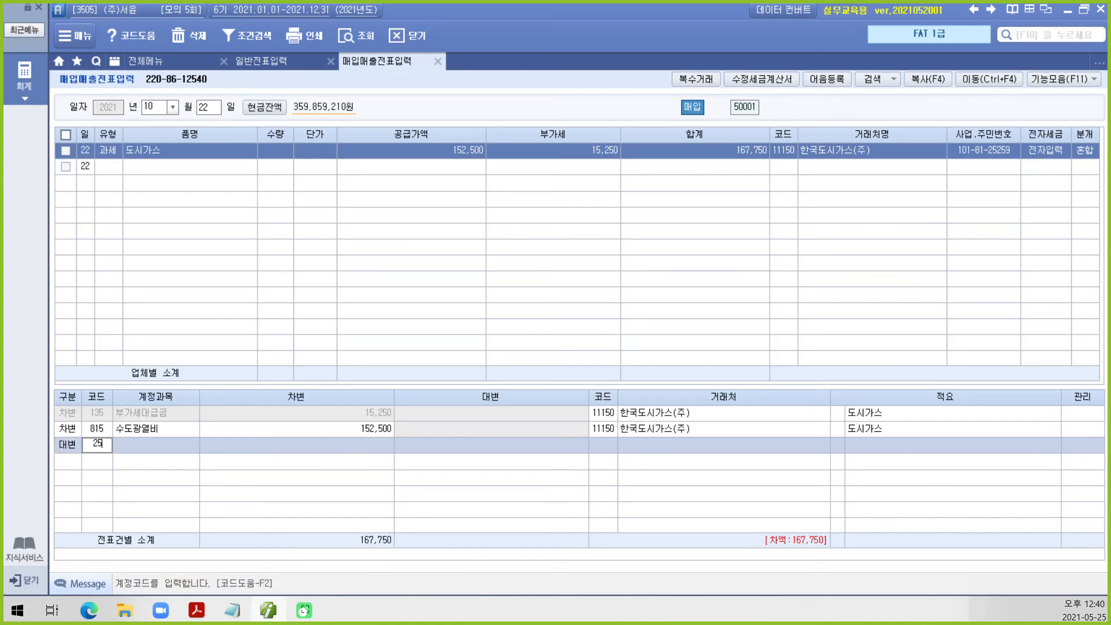
type("253")
key("Return")
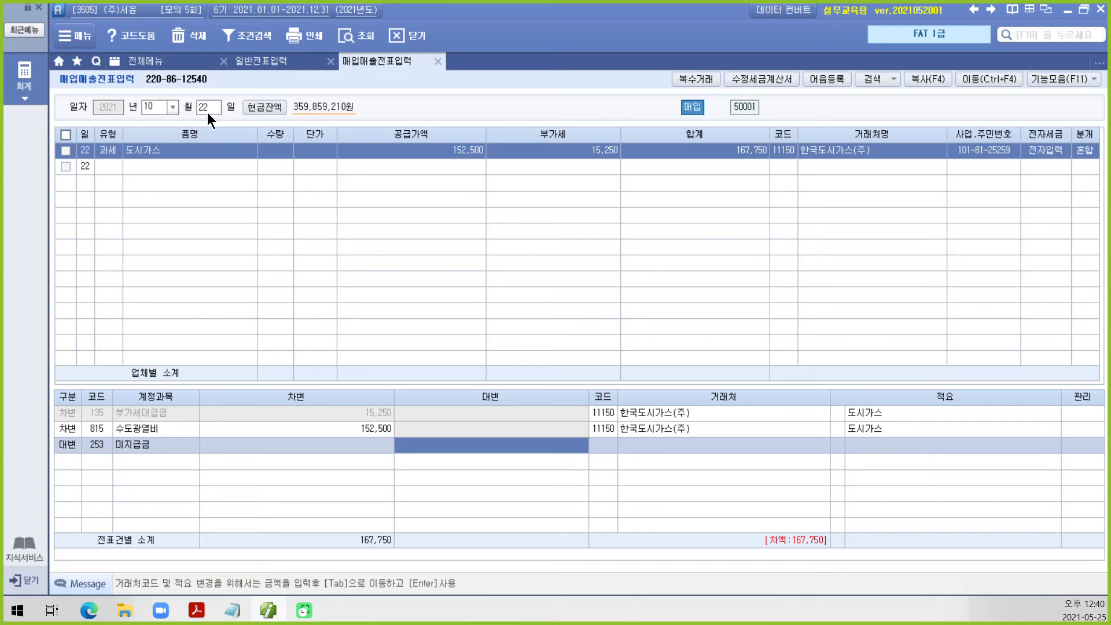
type("167750")
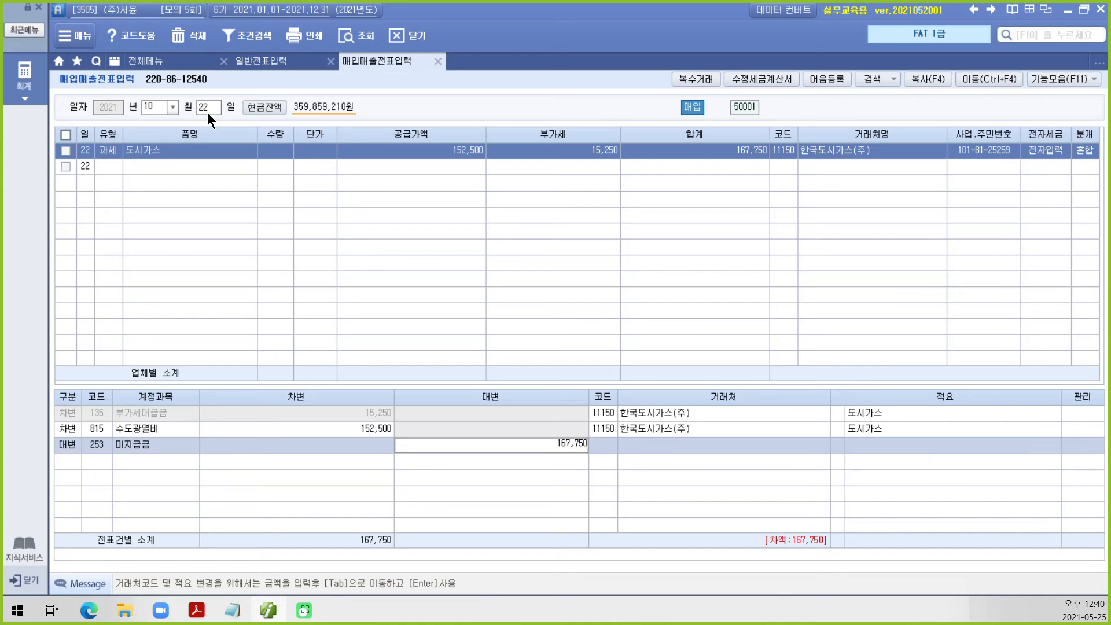
key("Tab")
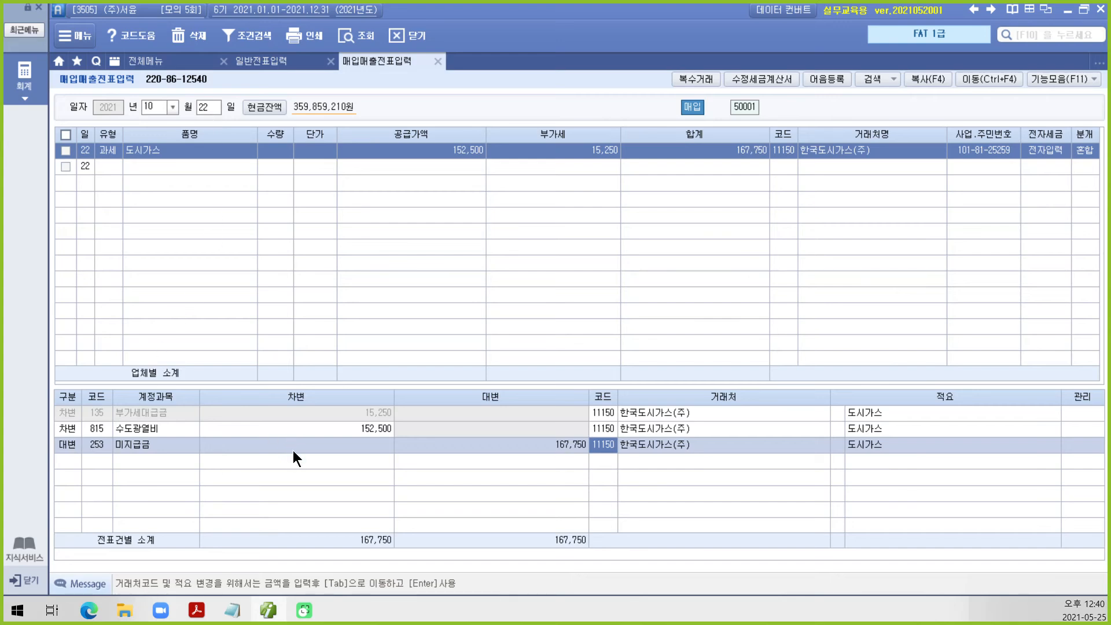
Switch to the workbook PDF and look at the 전자계산서 of purchase problem 4.
key("alt+Tab")
scroll(507, 487, "down", 5)
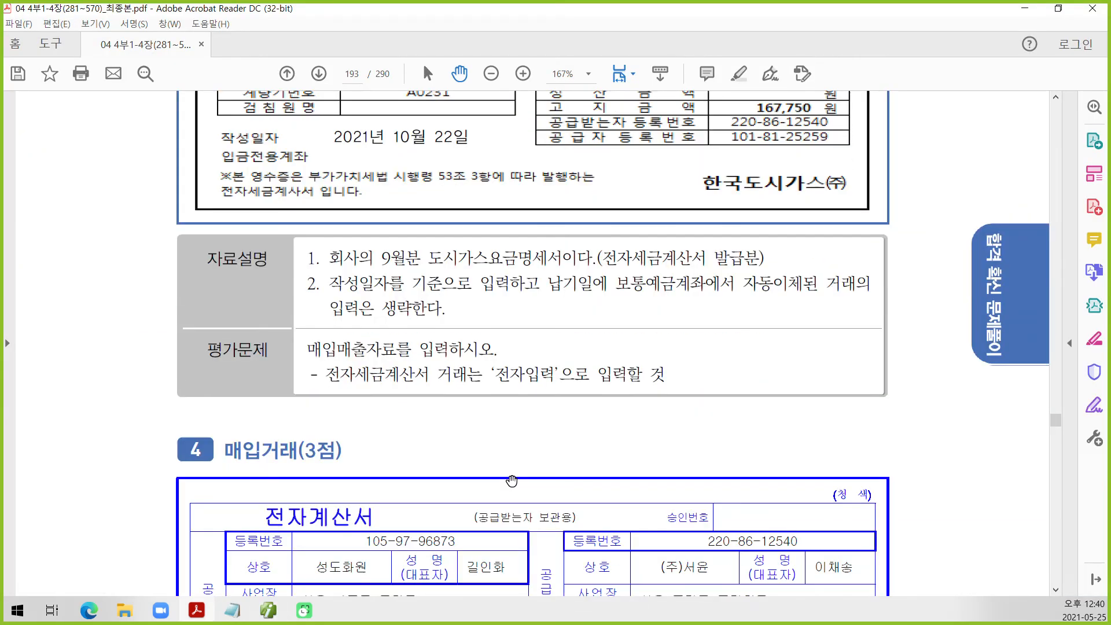
scroll(507, 487, "down", 3)
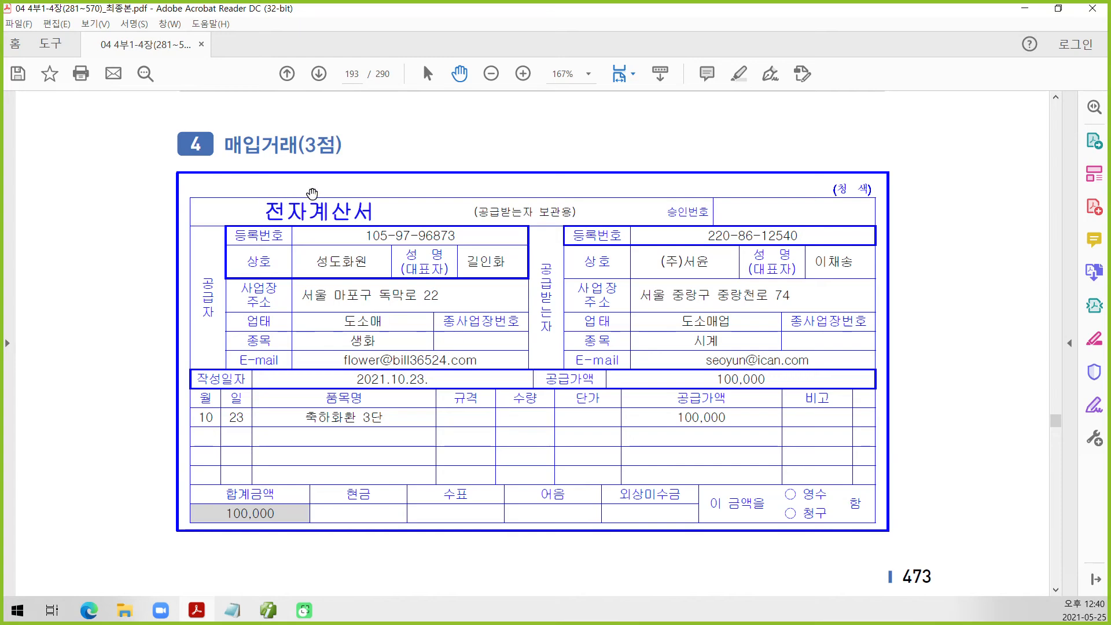
Highlight the phrases 매출거래처 직원의 결혼식에 and 전자계산 in the 자료설명 of purchase problem 4.
scroll(383, 502, "down", 8)
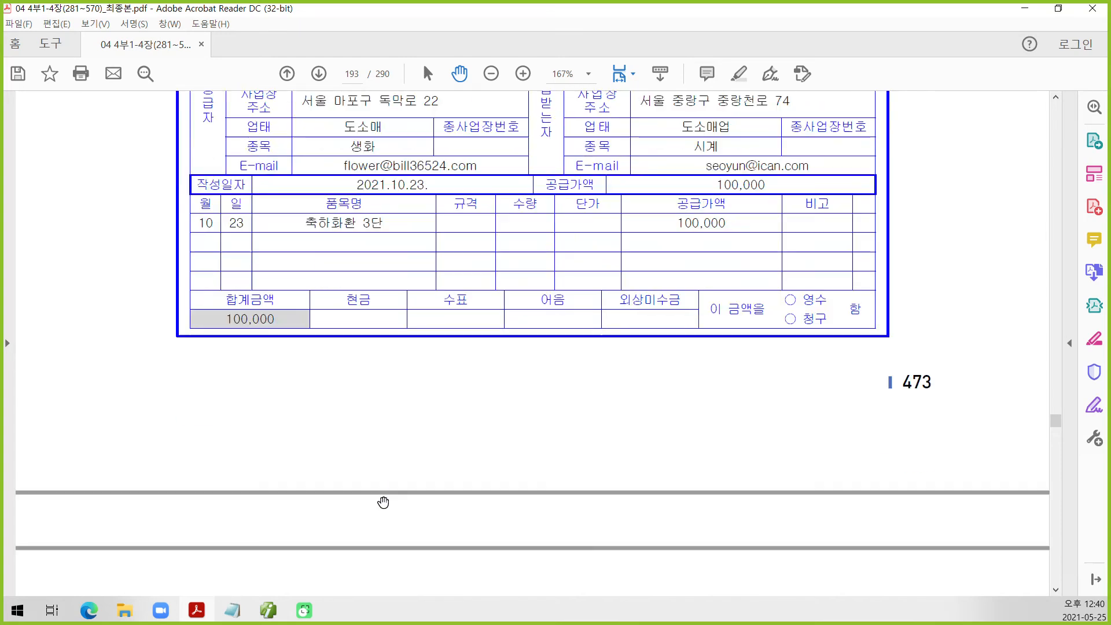
scroll(383, 501, "down", 6)
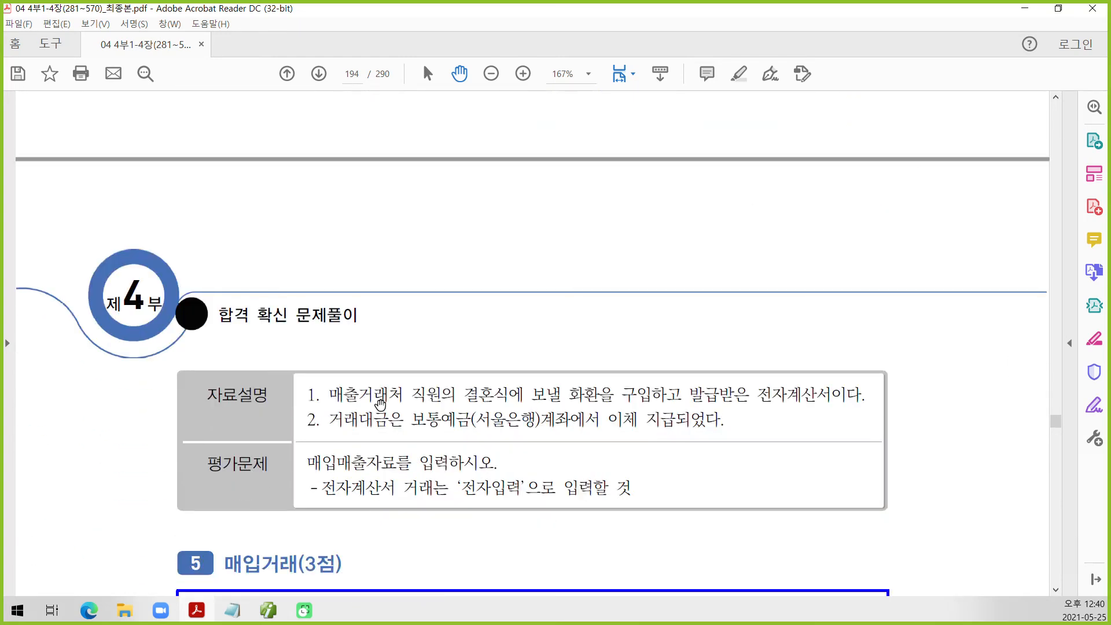
left_click_drag(328, 396, 471, 389)
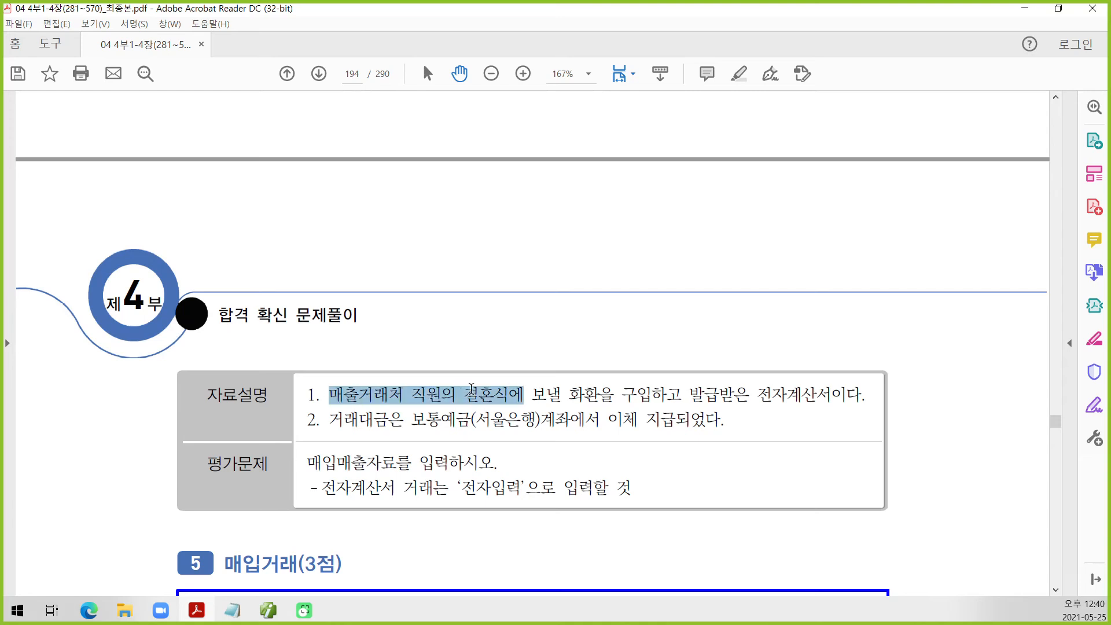
right_click(474, 392)
left_click(512, 434)
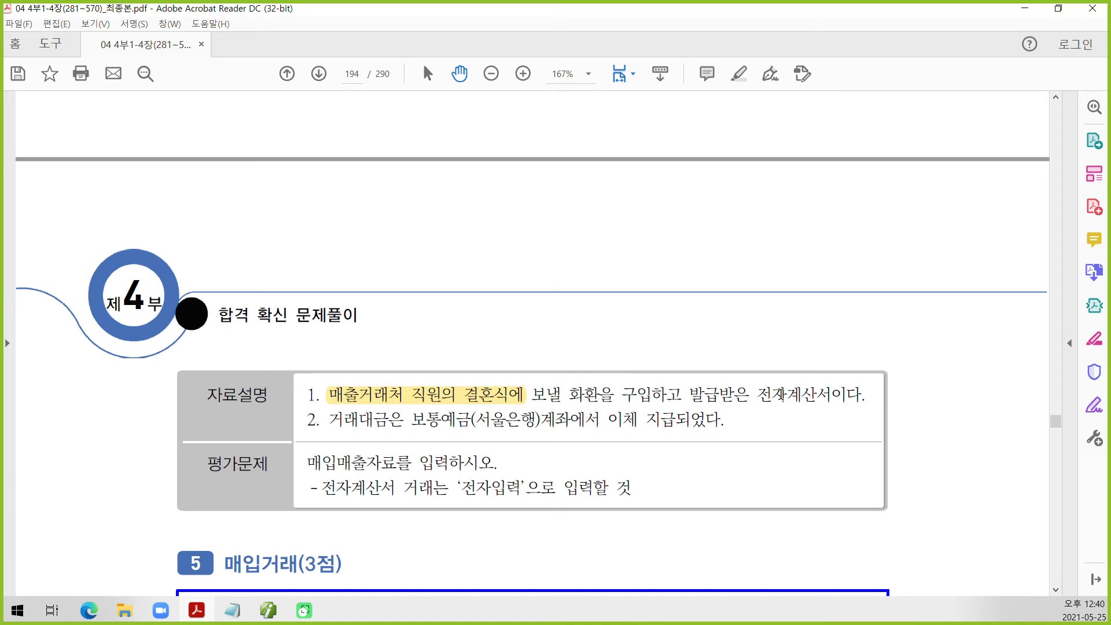
left_click_drag(756, 394, 818, 396)
right_click(816, 395)
left_click(839, 438)
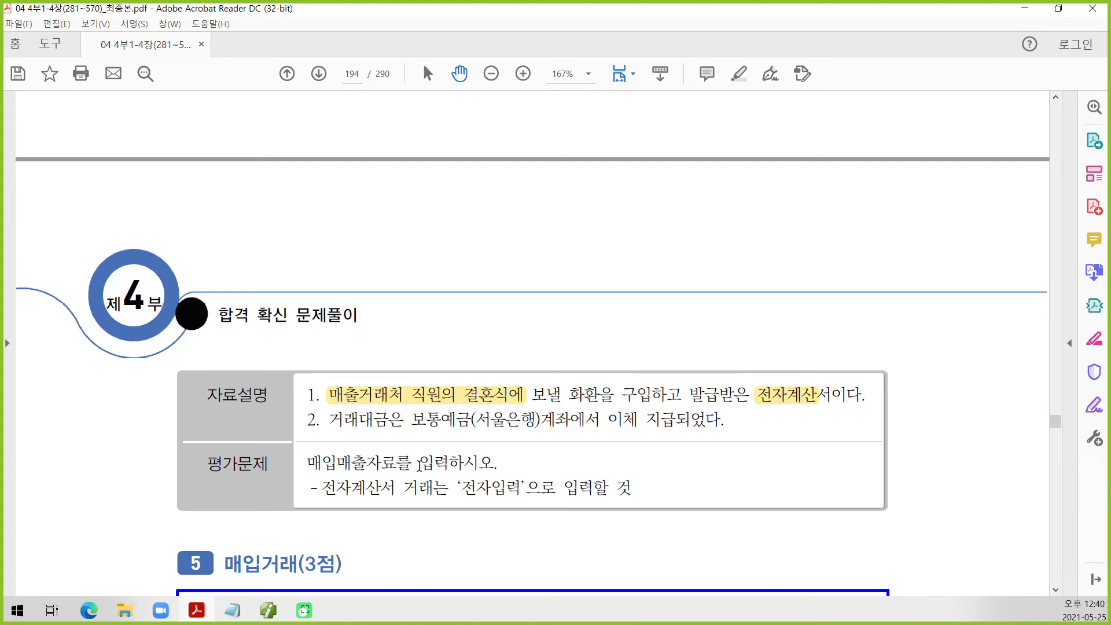
Switch to the accounting program and start a 매입매출전표 entry dated October 23 with the purchase type 53 면세.
left_click(267, 611)
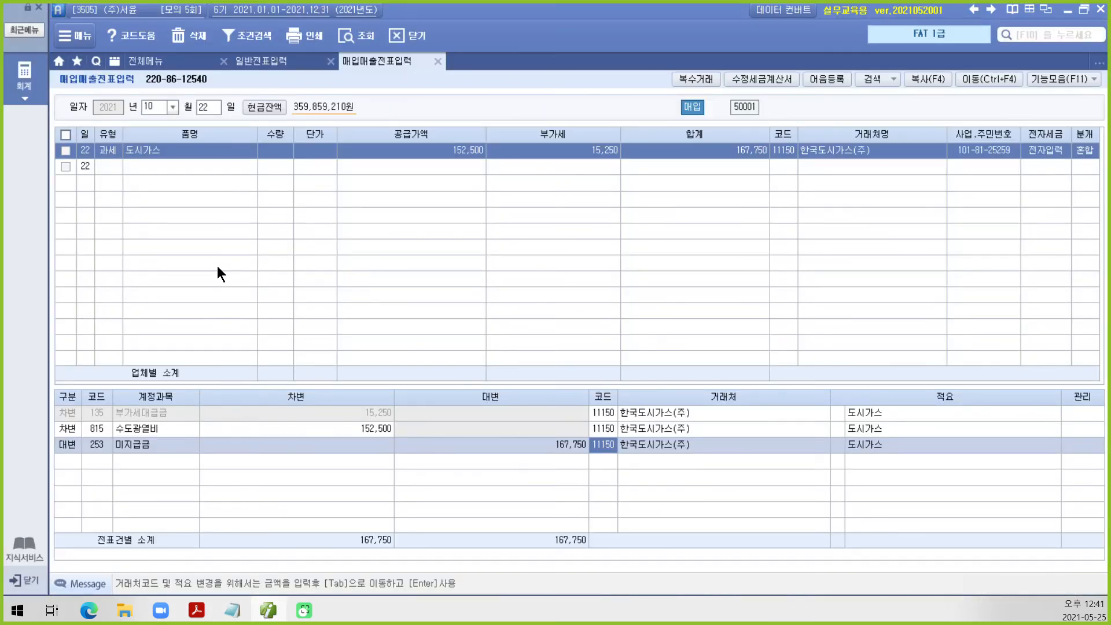
left_click(206, 110)
type("23")
key("Return")
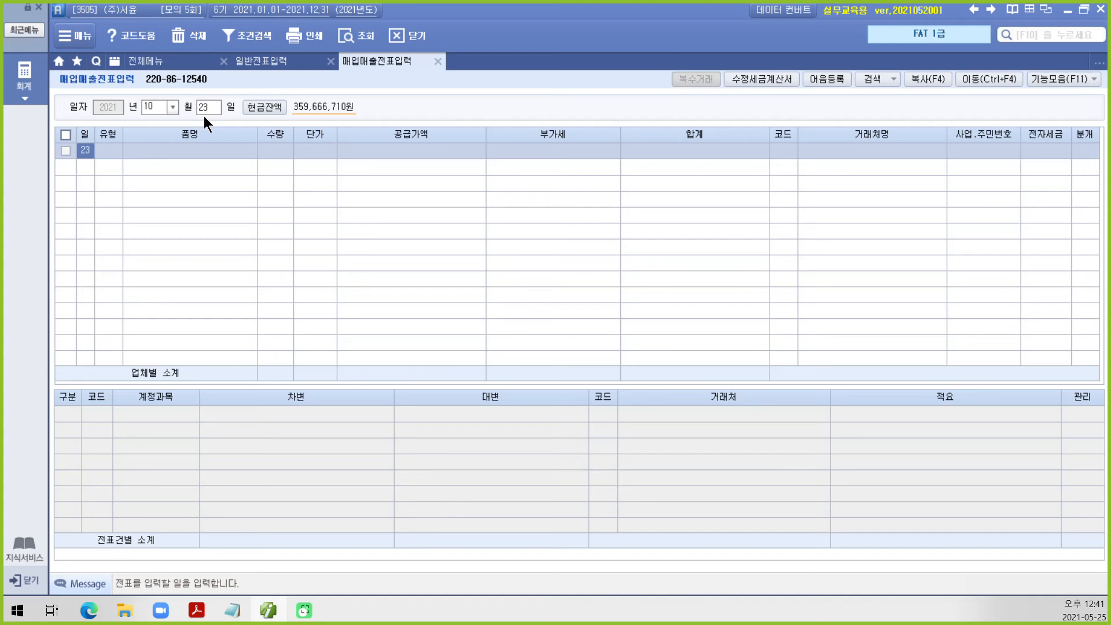
key("Return")
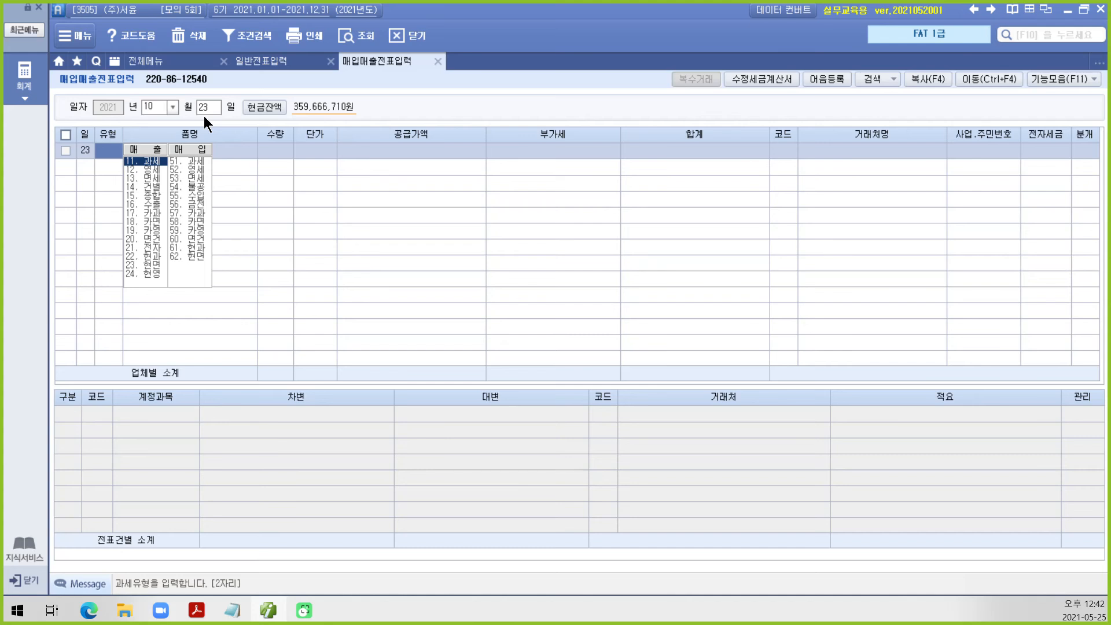
type("5")
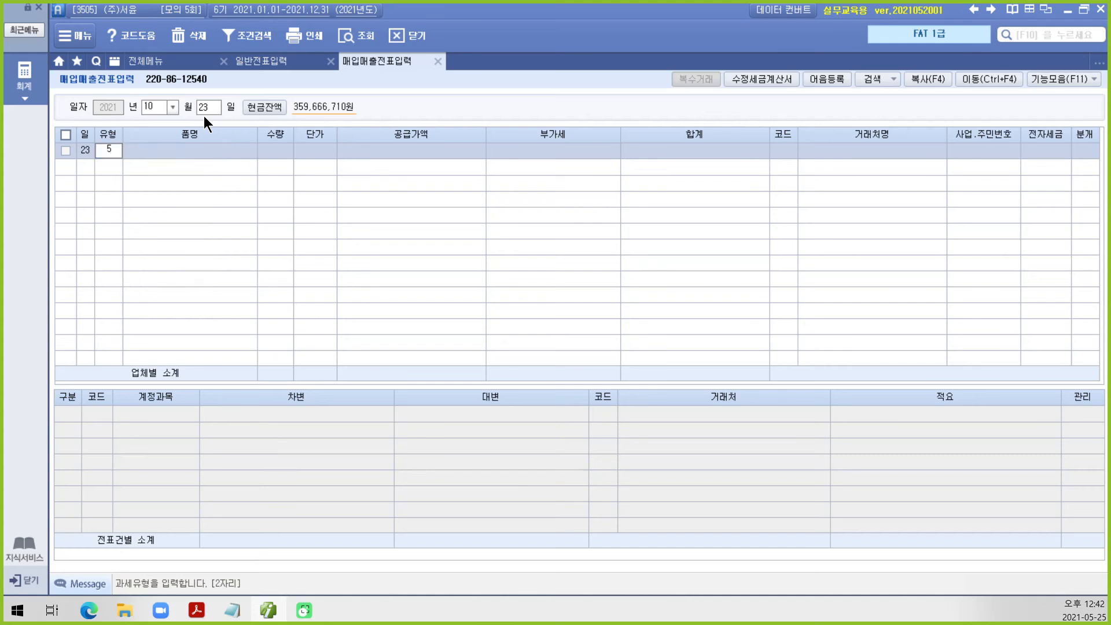
type("3")
key("Return")
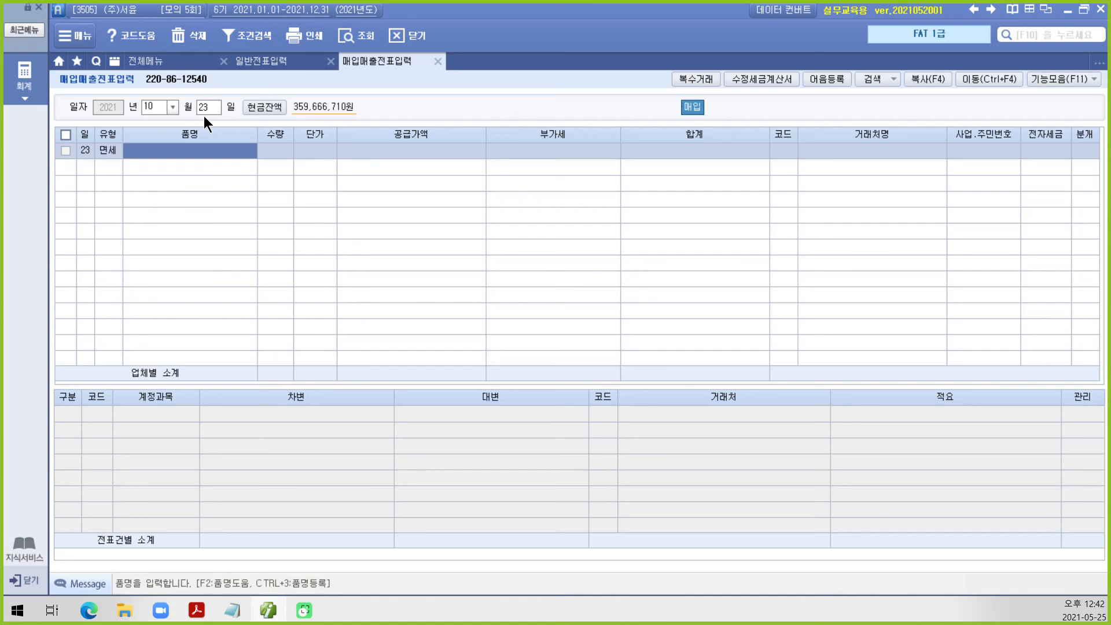
Enter 축하화환 3단 as the purchase's 품명 and 100,000 as its 공급가액, leaving 수량 and 단가 empty.
type("축하")
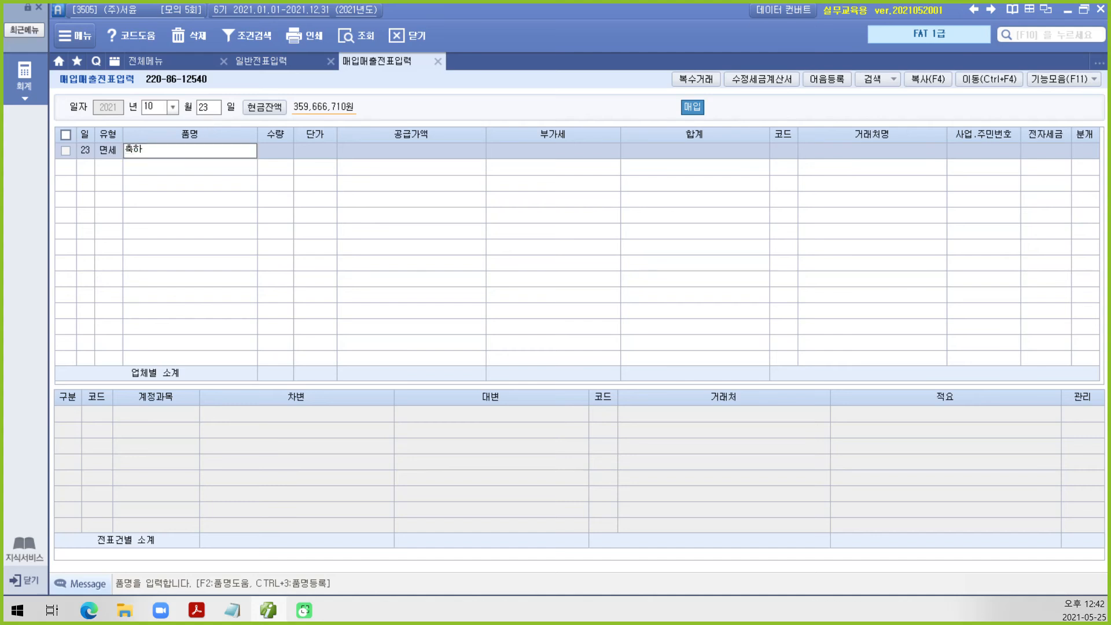
type("화환 3단")
key("Return")
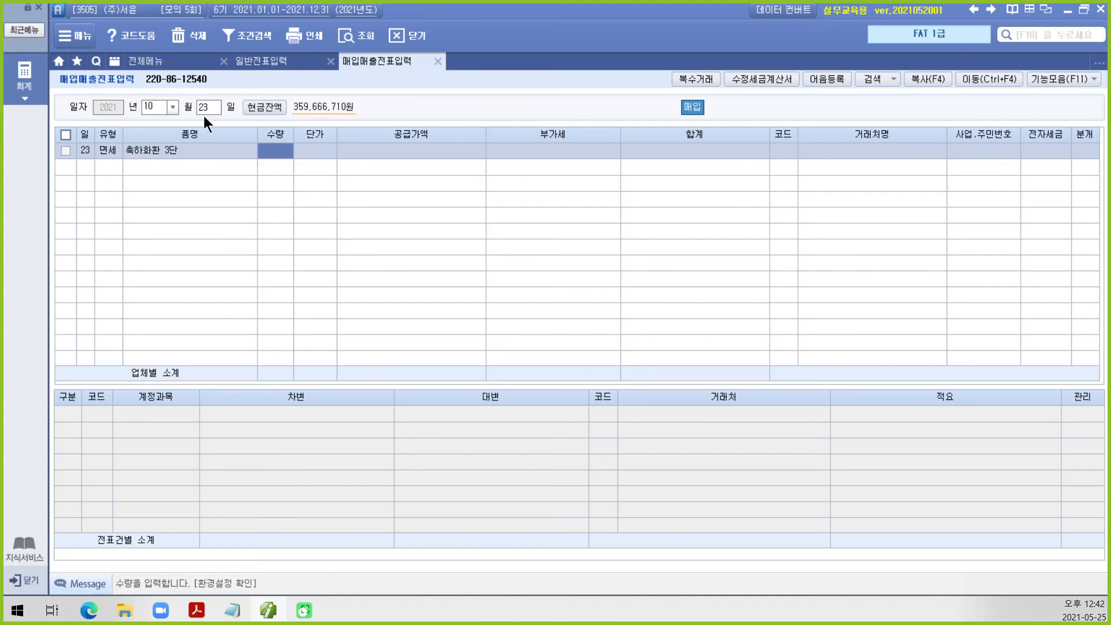
key("Return")
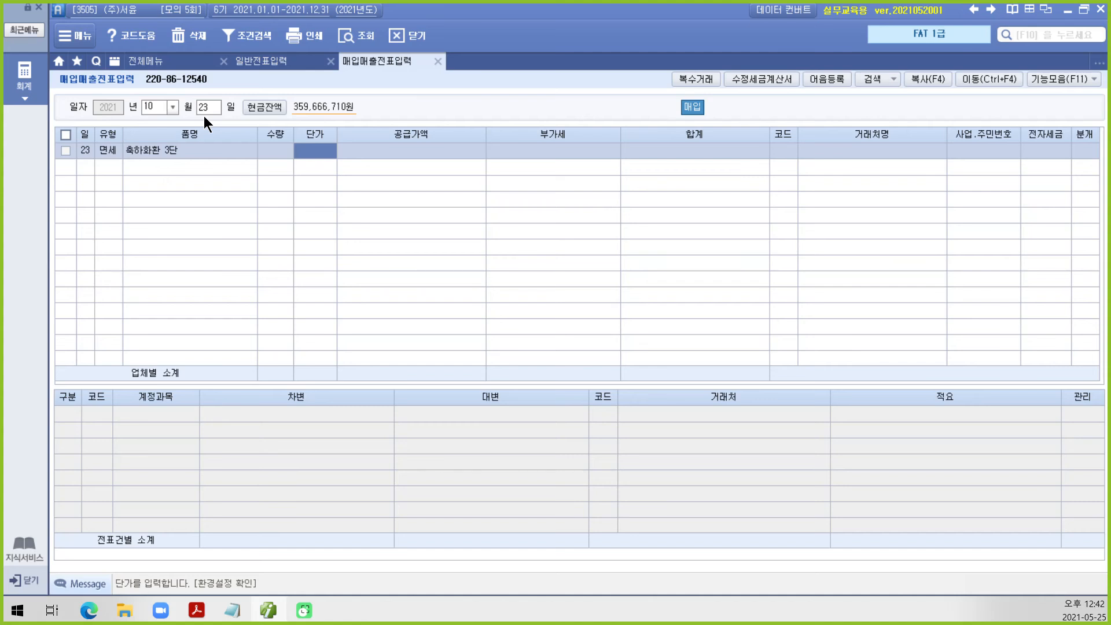
key("Return")
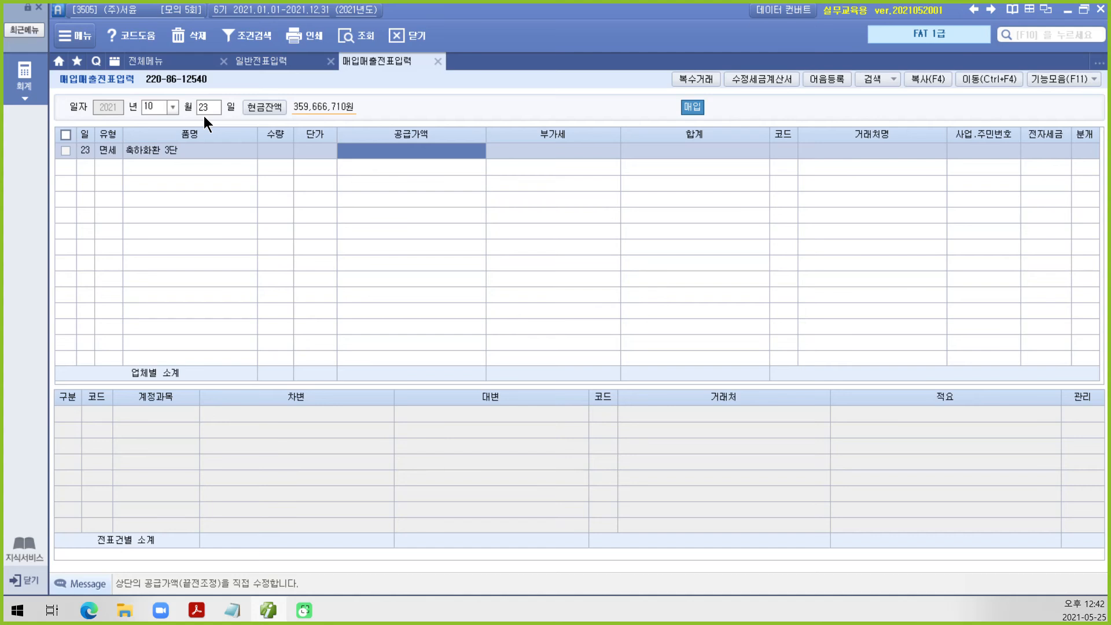
type("1000000")
key("Return")
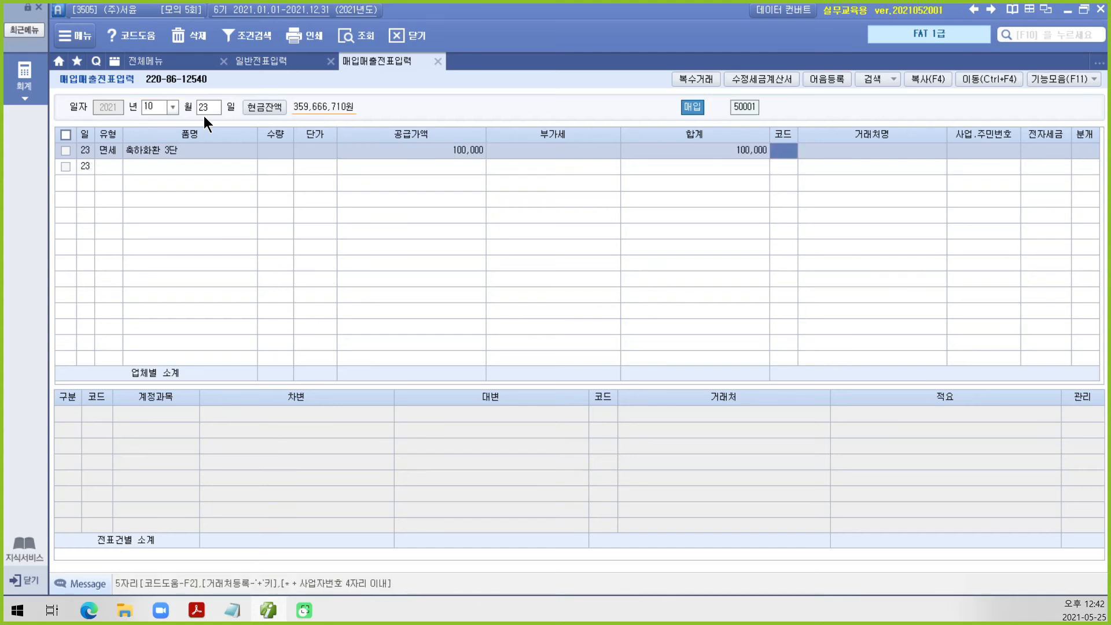
Set the purchase's 거래처 to 성도화원, found by searching for 성도.
type("성도")
key("Return")
key("Return")
key("Return")
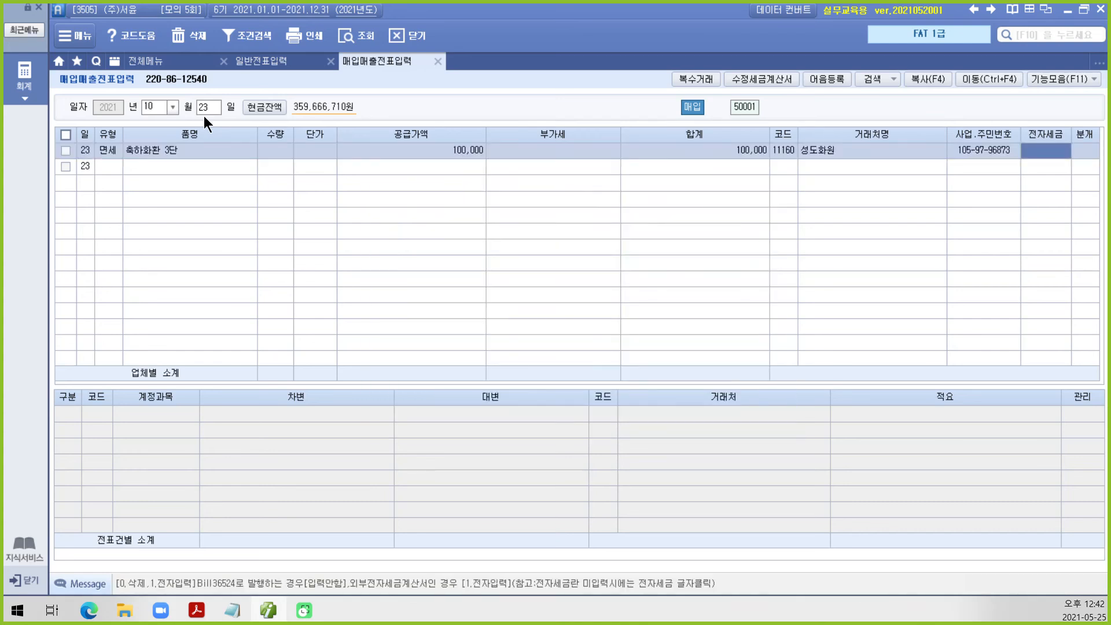
Mark the 축하화환 3단 purchase as 전자입력 and set its 분개 type to 혼합.
type("1")
key("Return")
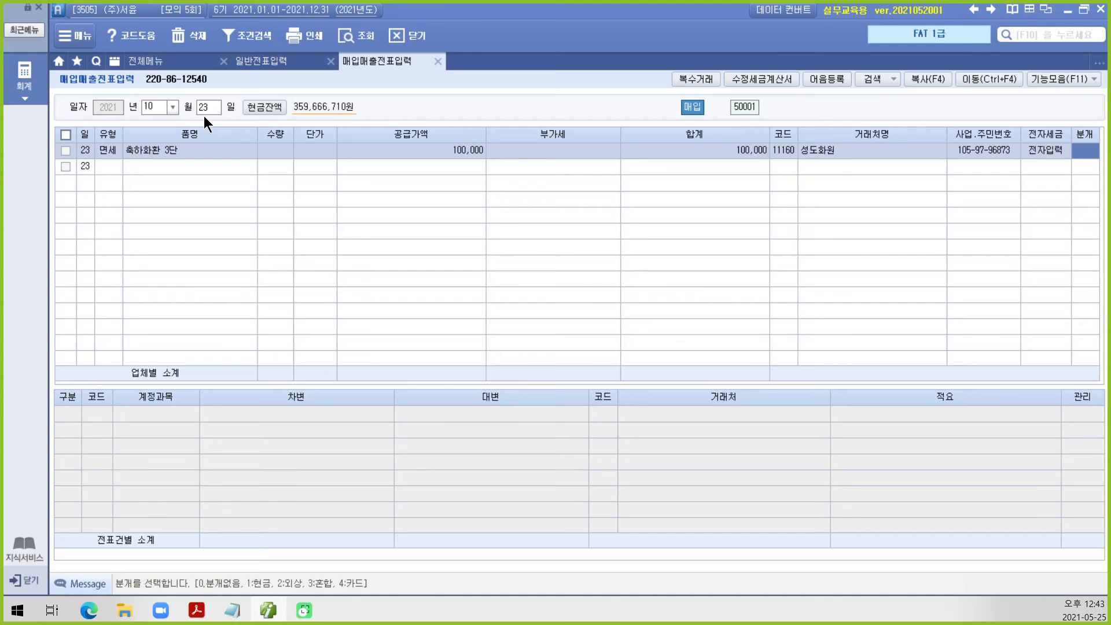
type("3")
key("Return")
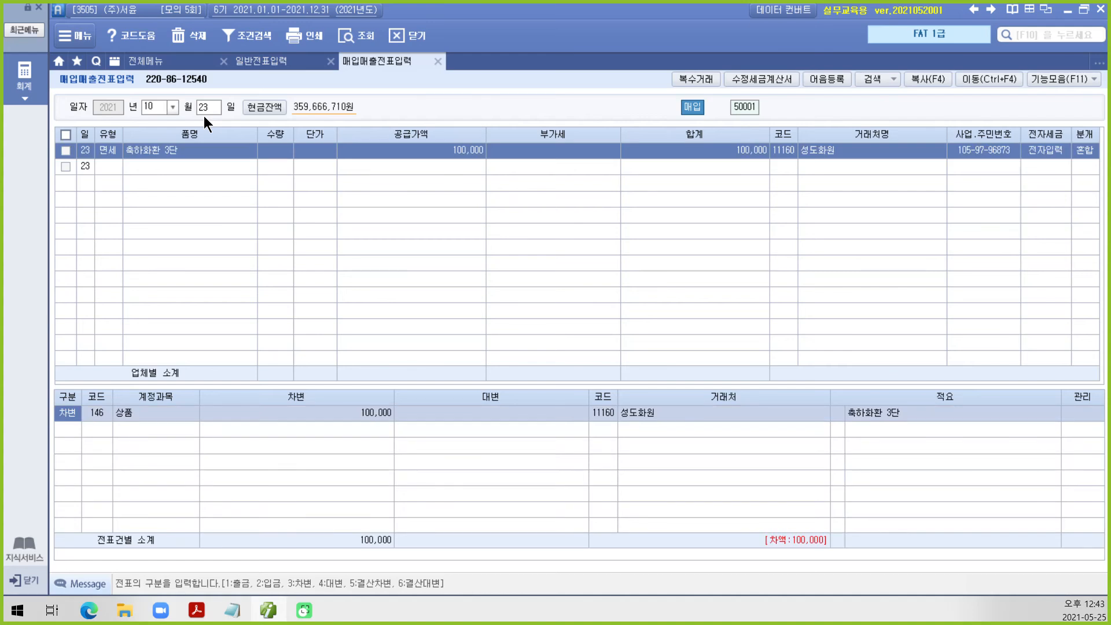
Change the account of the 상품 debit line to 813 접대비, keeping its amount.
key("Return")
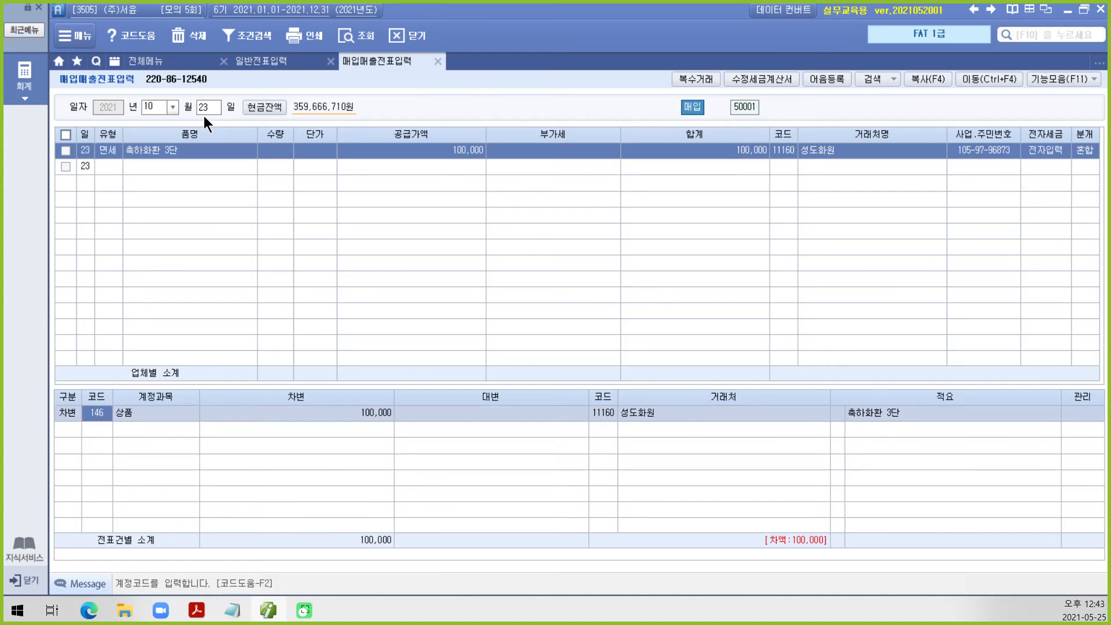
type("813")
key("Return")
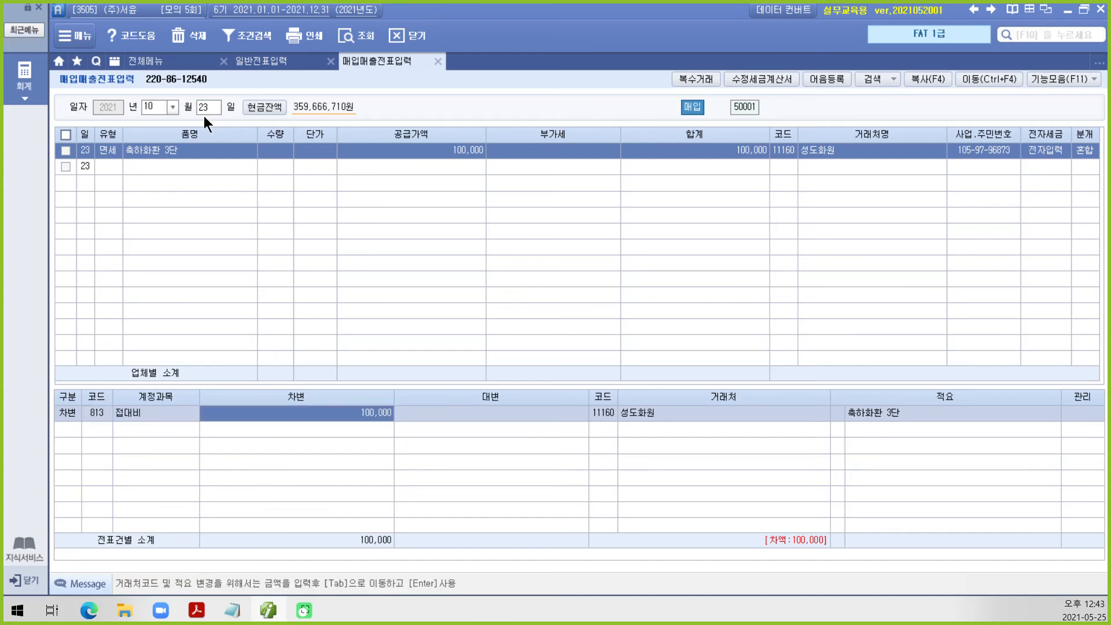
key("Return")
Add a 대변 line for 103 보통예금 with the amount 100,000 to the journal entry.
type("4")
key("Return")
type("103")
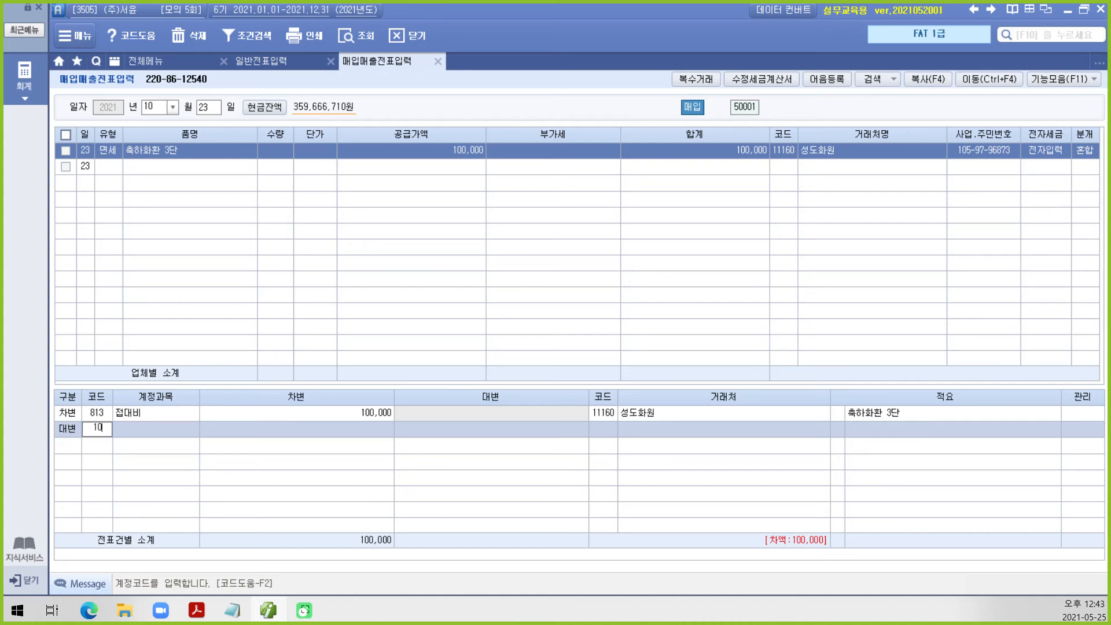
key("Return")
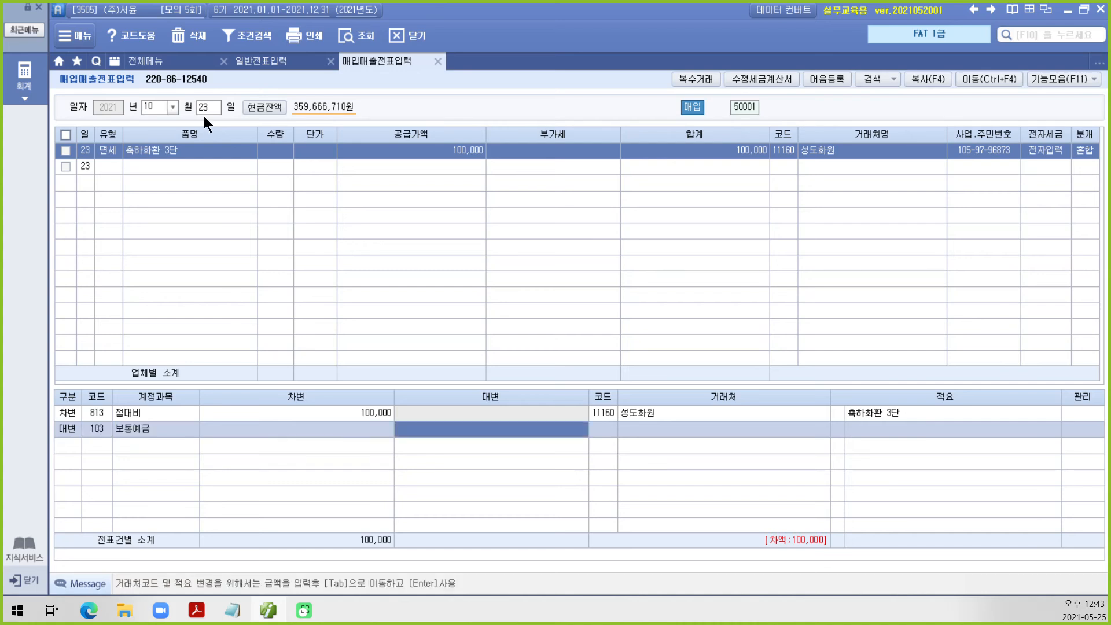
type("1000000")
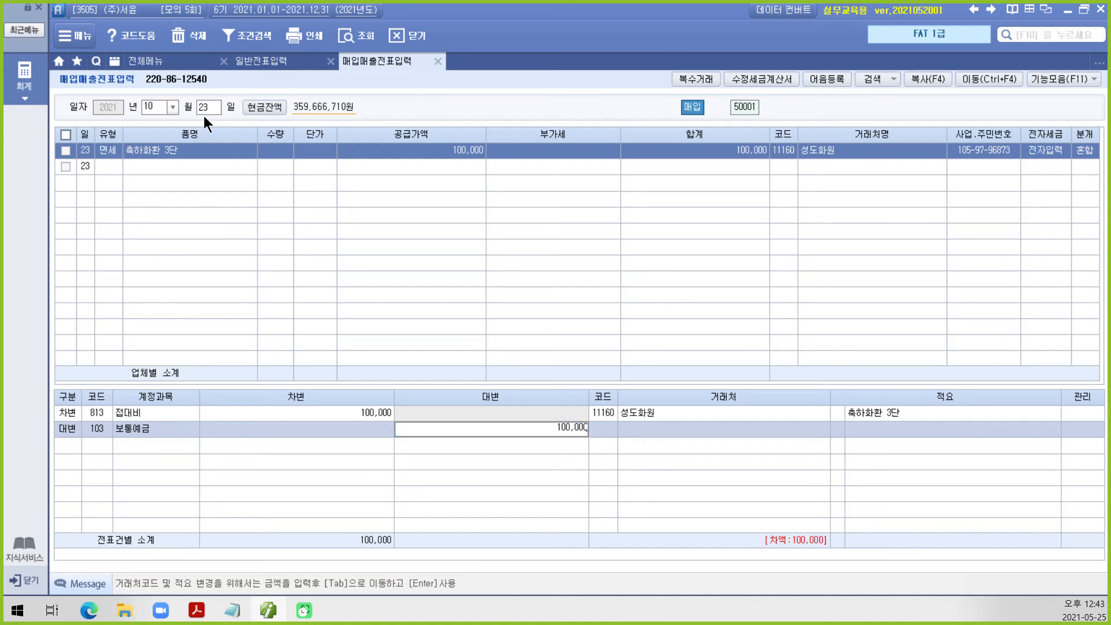
key("Return")
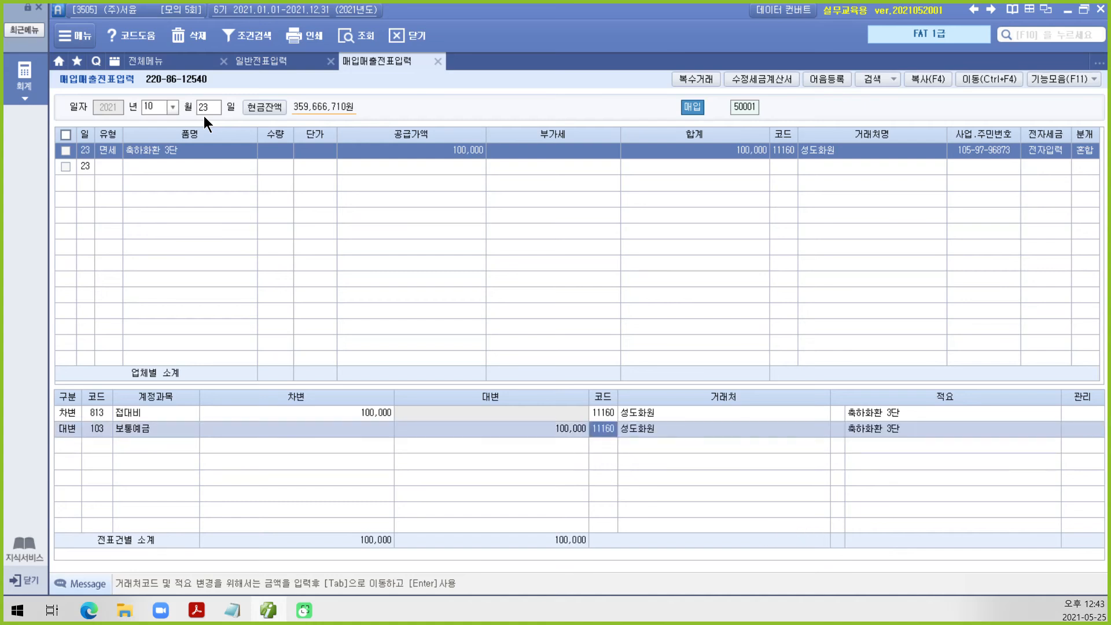
Change the 거래처 of the 보통예금 line to 서울은행, found by searching for 서울.
type("서울")
key("Return")
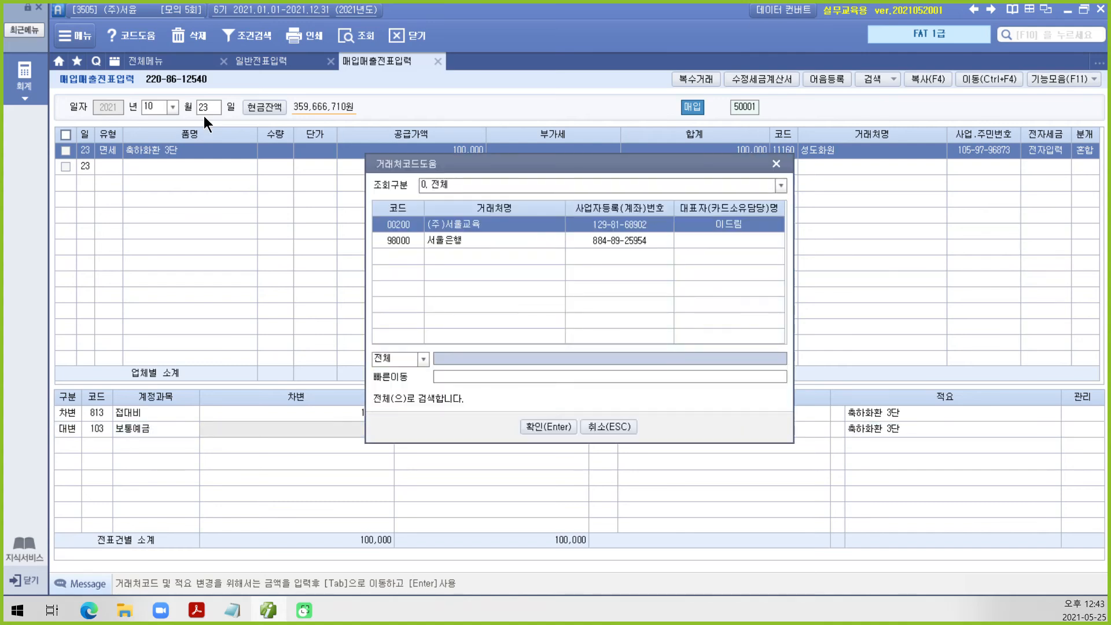
key("Down")
key("Return")
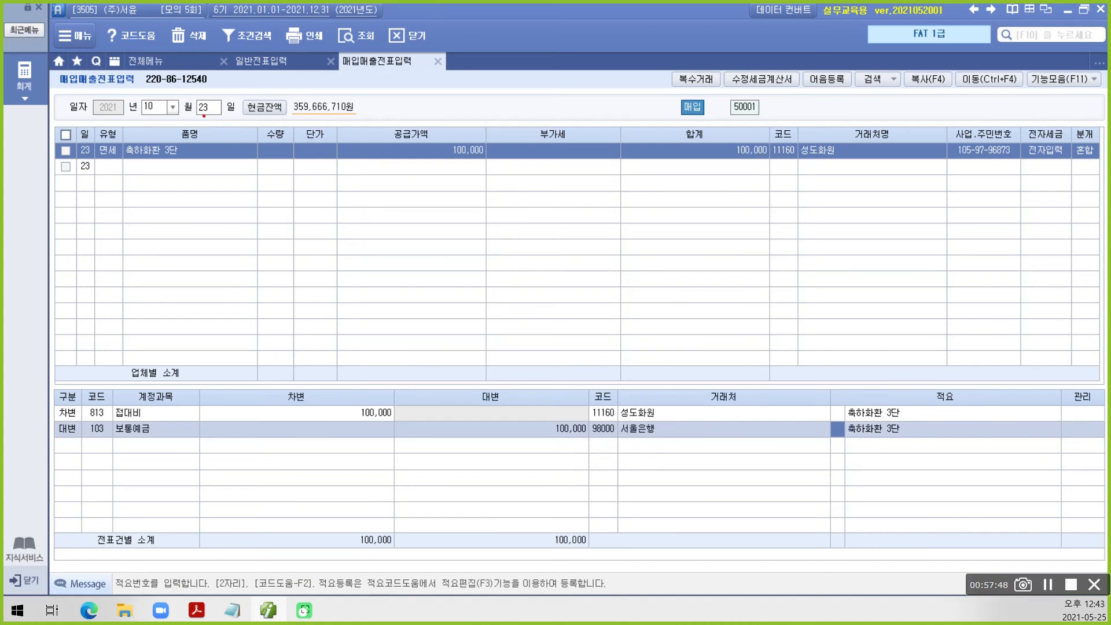
mouse_move(146, 443)
left_mouse_down()
mouse_move(123, 390)
mouse_move(153, 461)
left_mouse_up()
mouse_move(666, 461)
left_mouse_down()
mouse_move(608, 421)
mouse_move(638, 475)
left_mouse_up()
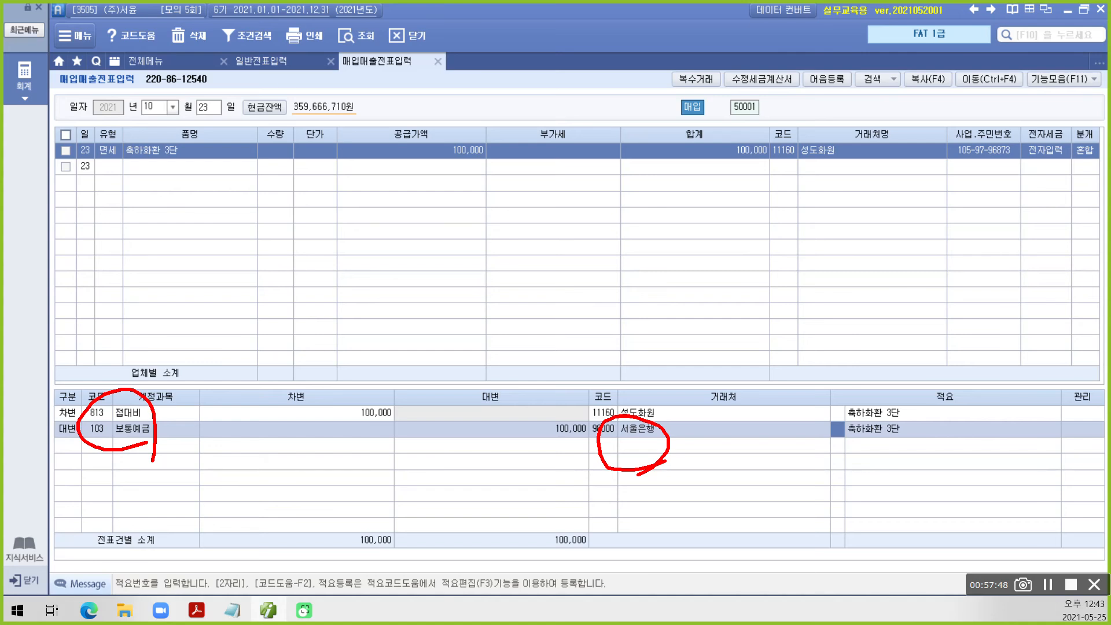
key("Escape")
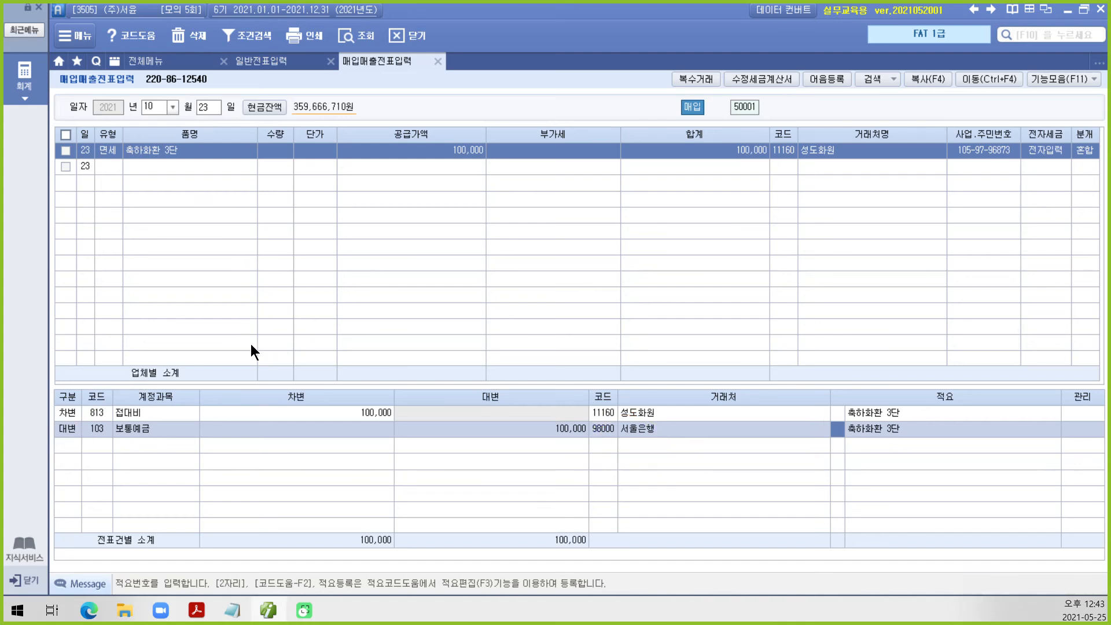
Check problem 4's explanation in the workbook PDF again and return to the 축하화환 3단 purchase row in the accounting program.
left_click(278, 615)
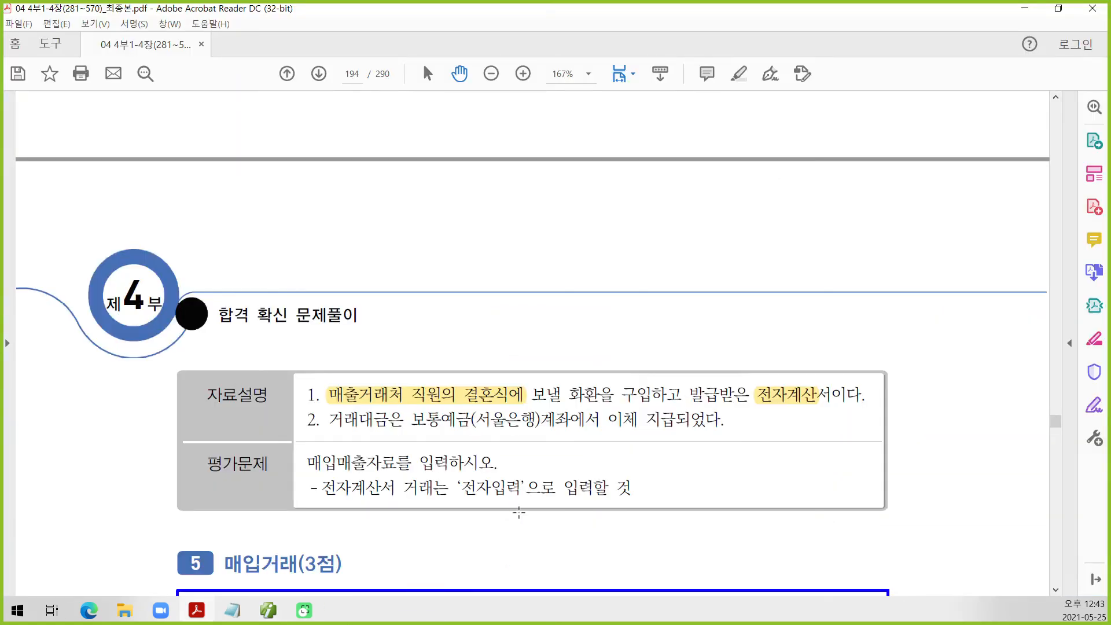
left_click(279, 616)
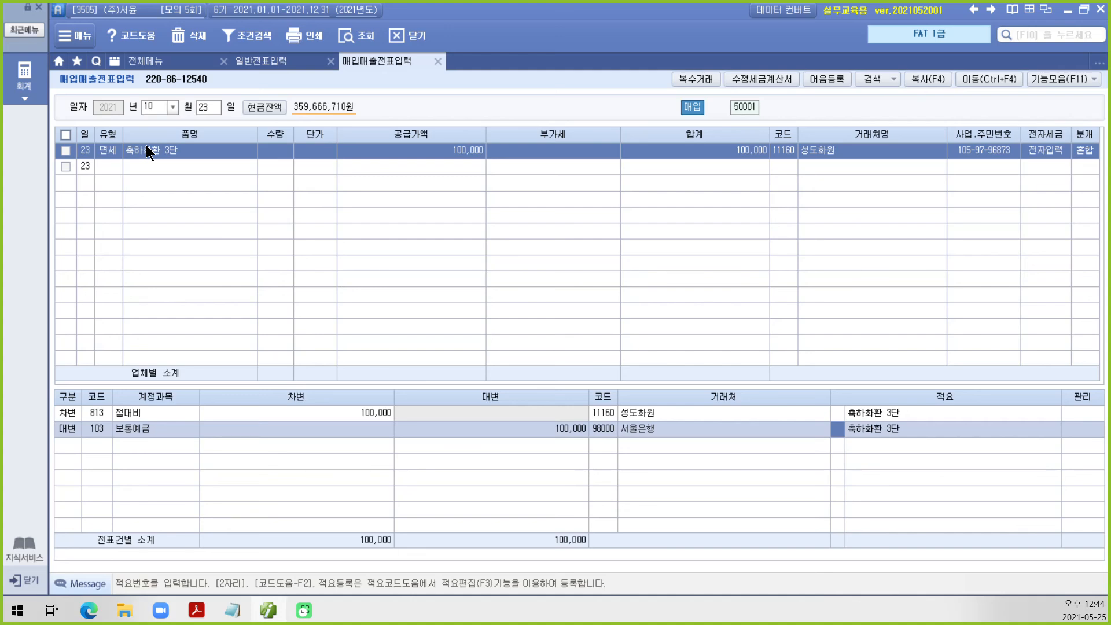
left_click(155, 171)
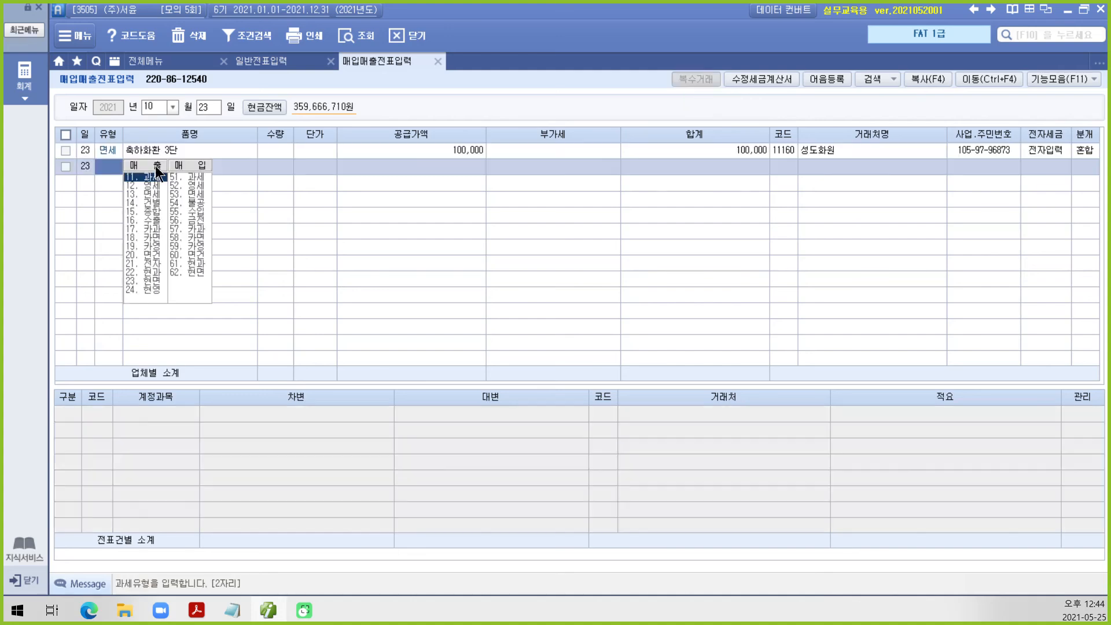
left_click(144, 146)
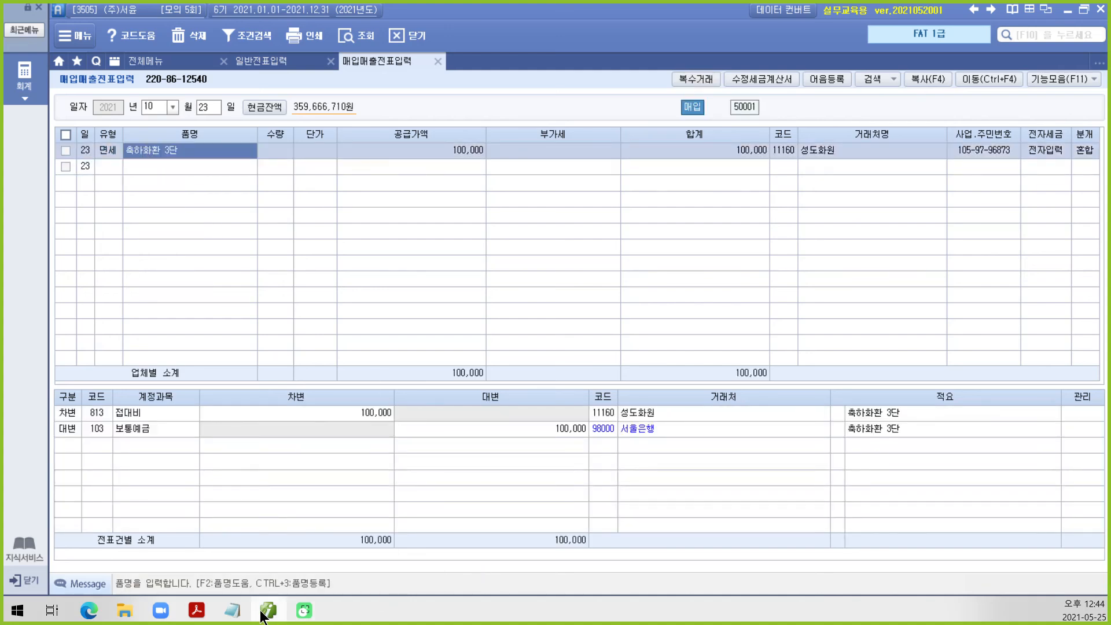
Switch to the workbook PDF and look at the 전자세금계산서 and 자료설명 of purchase problem 5.
key("alt+Tab")
scroll(354, 539, "down", 8)
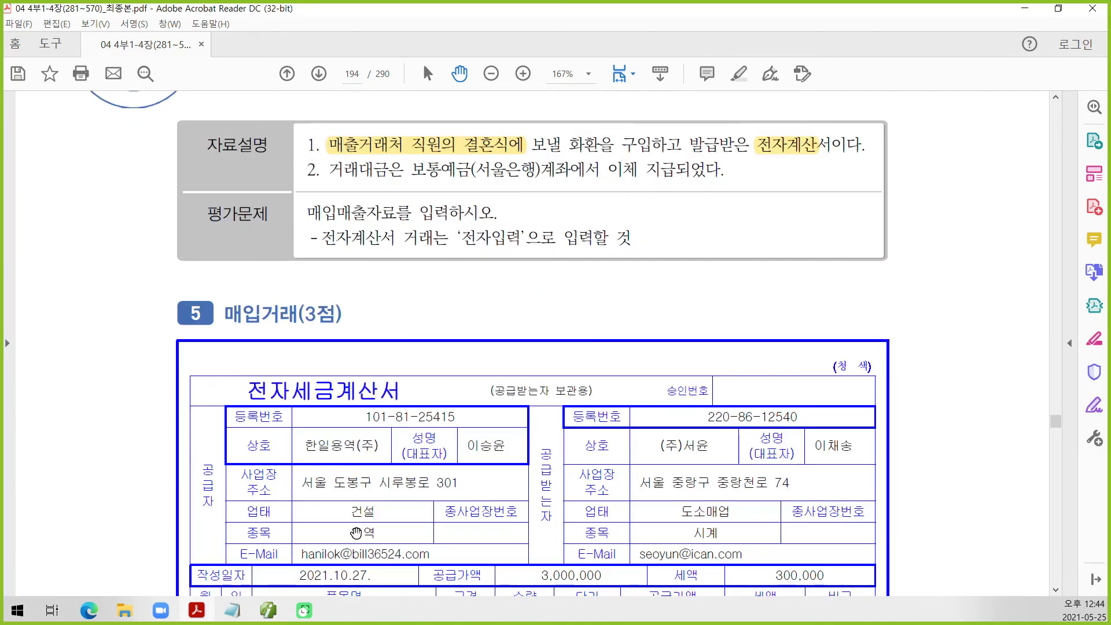
scroll(356, 537, "down", 1)
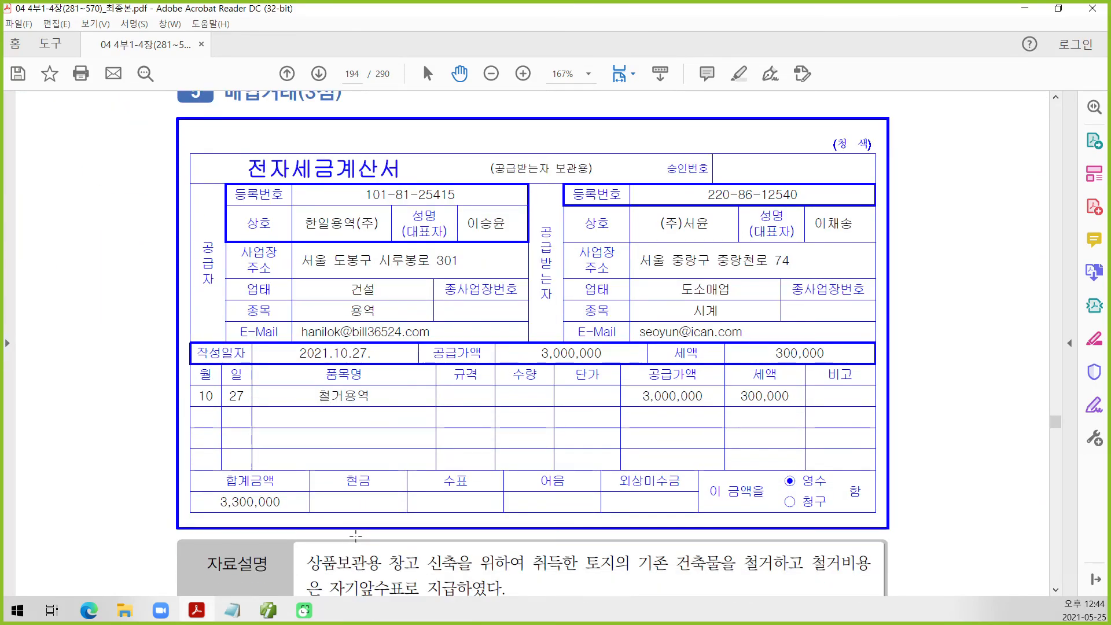
scroll(356, 537, "down", 2)
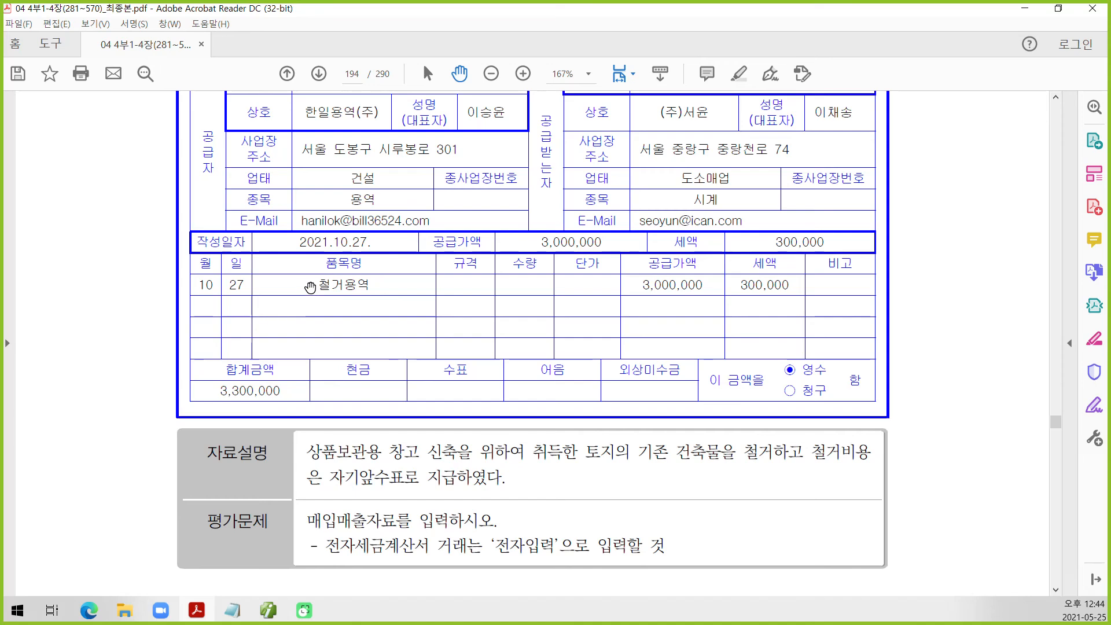
Highlight the item name 철거용역 and the word 자기앞수표 in purchase problem 5 of the workbook PDF.
left_click_drag(316, 285, 364, 286)
right_click(364, 286)
left_click(397, 330)
scroll(353, 478, "down", 1)
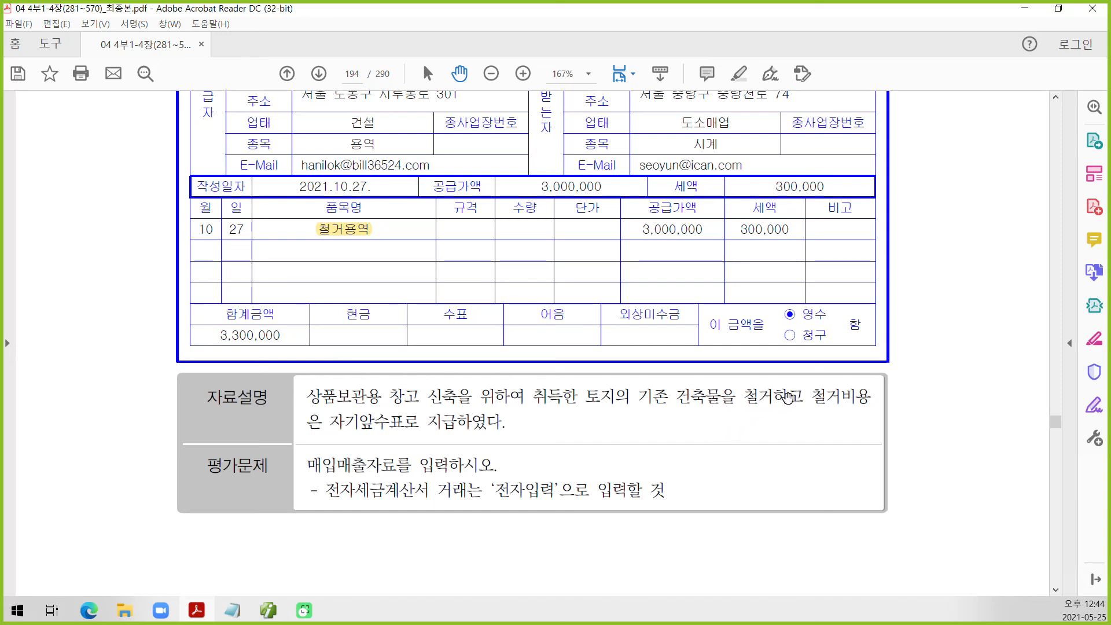
left_click_drag(329, 422, 405, 423)
right_click(399, 423)
left_click(445, 463)
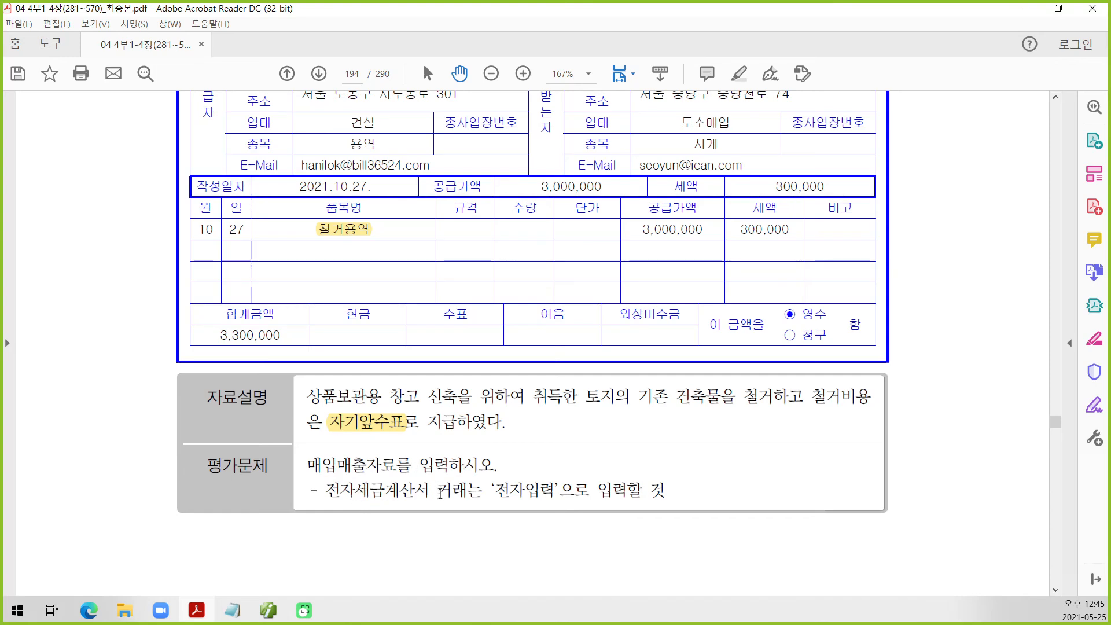
scroll(558, 498, "up", 3)
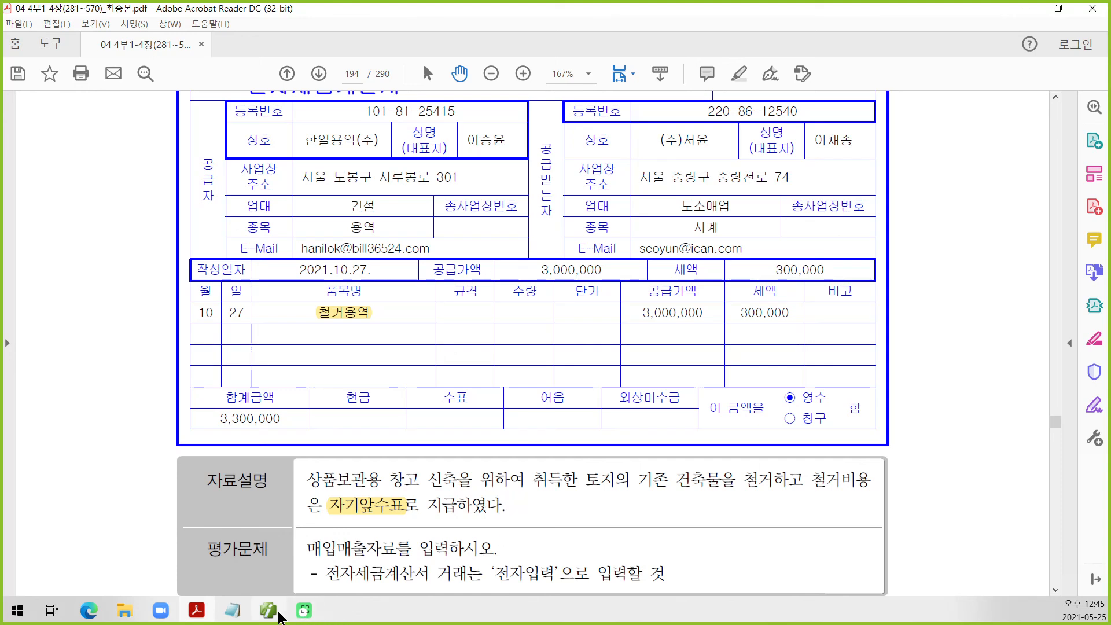
Switch to the accounting program and set the 매입매출전표입력 date to October 27.
left_click(277, 612)
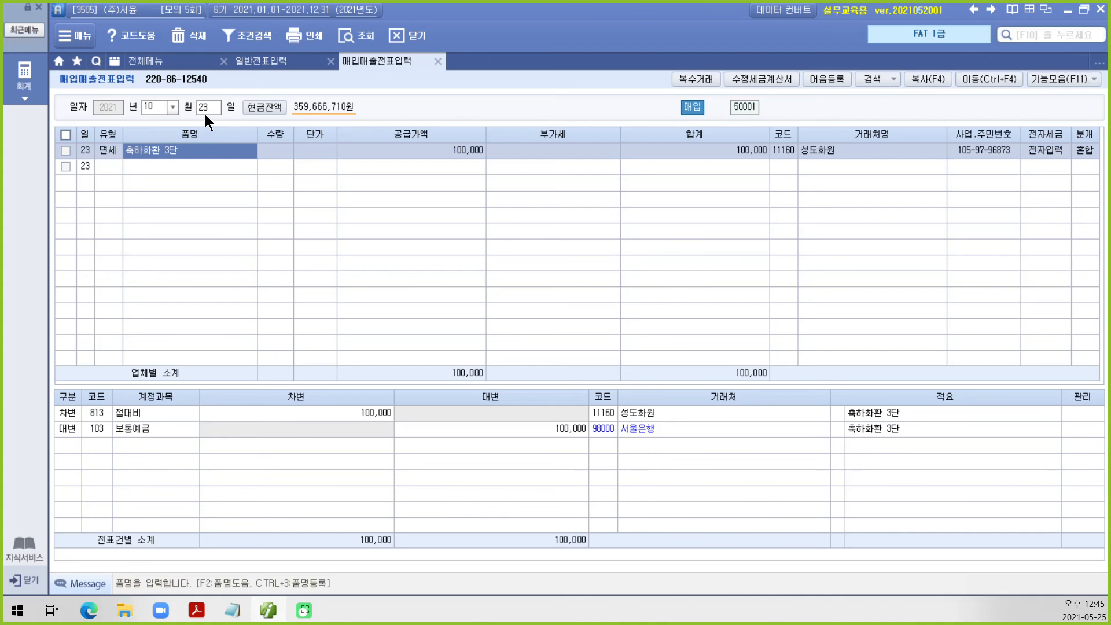
left_click(206, 114)
type("27")
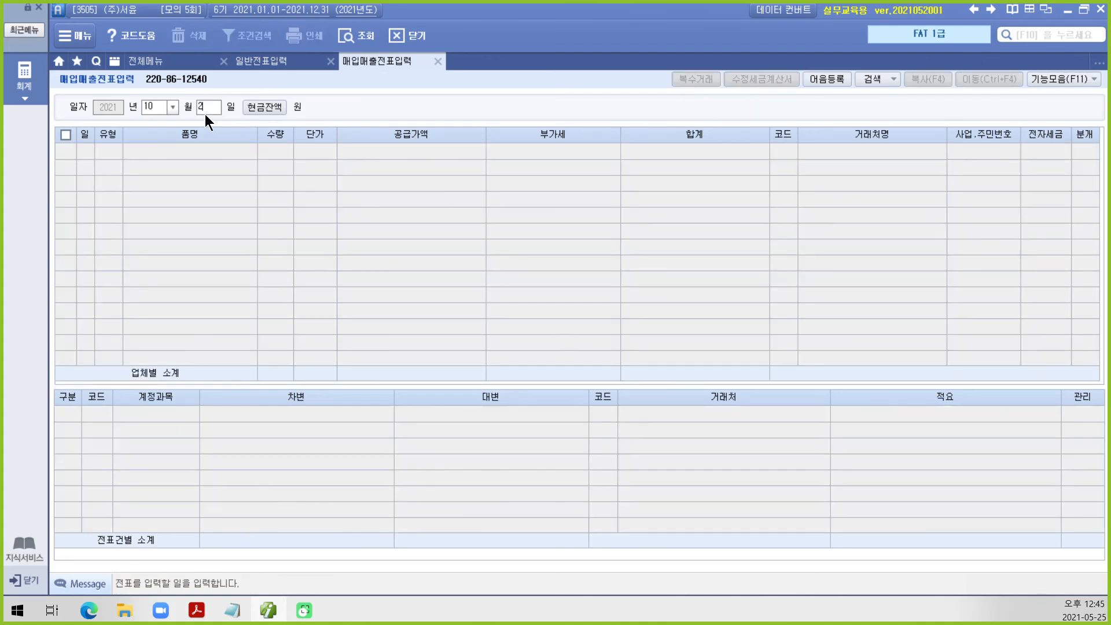
key("Return")
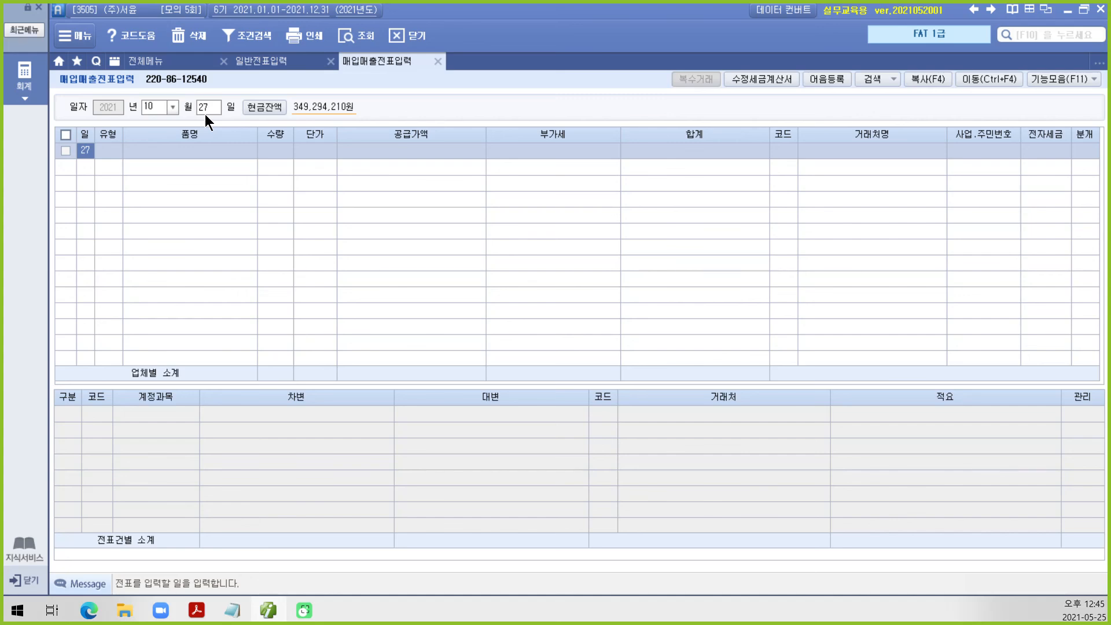
Set the new row's 유형 to 54 불공 with the 불공제사유 0. 토지의 자본적 지출관련.
key("Return")
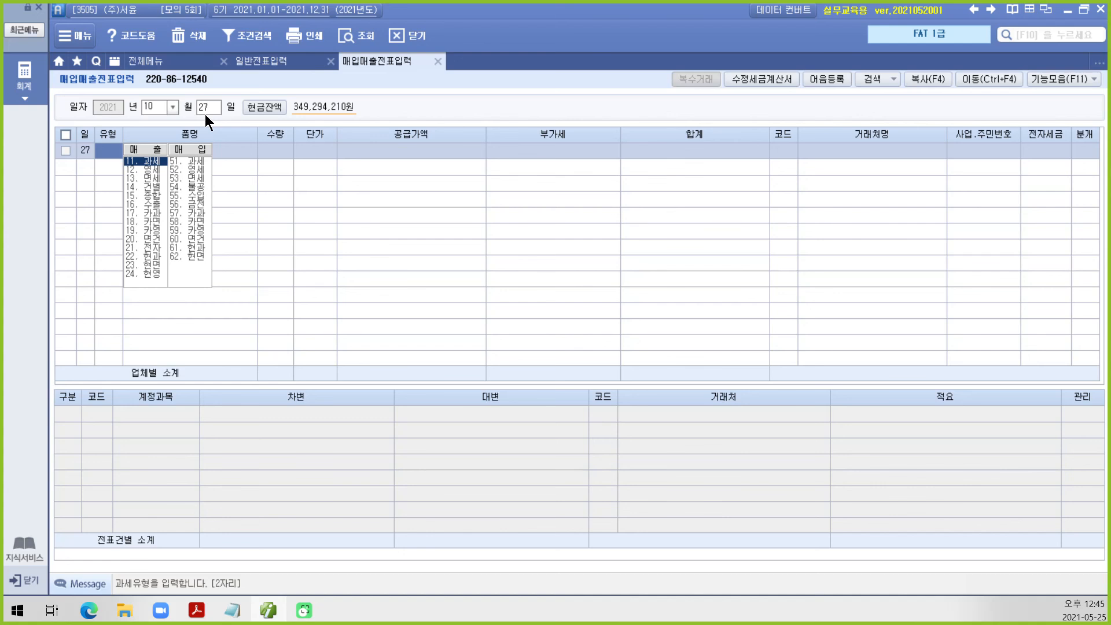
type("54")
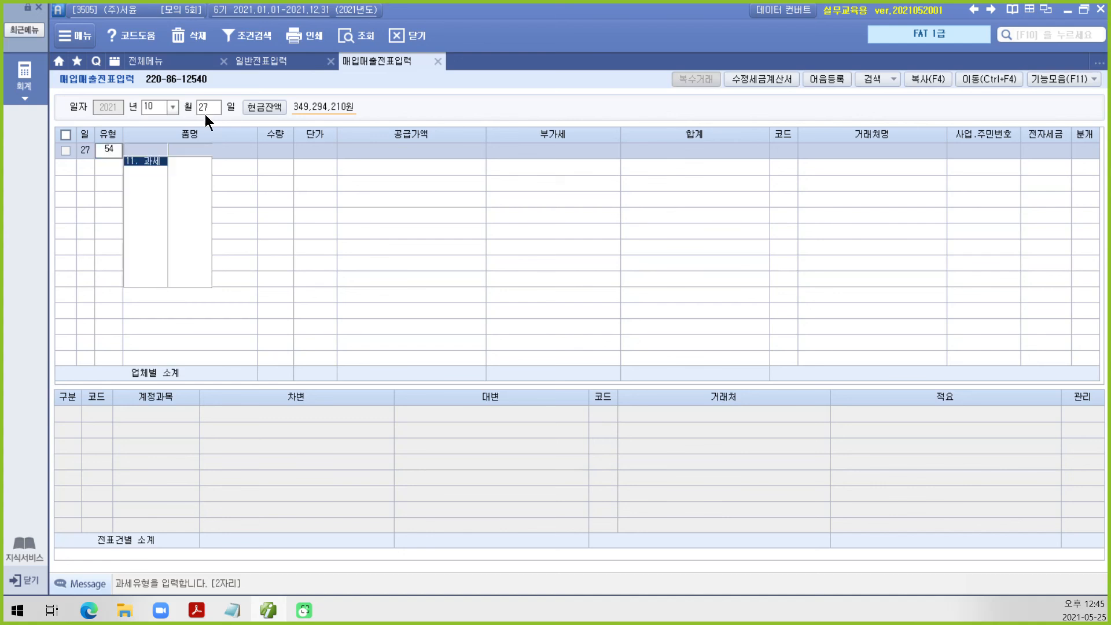
key("Return")
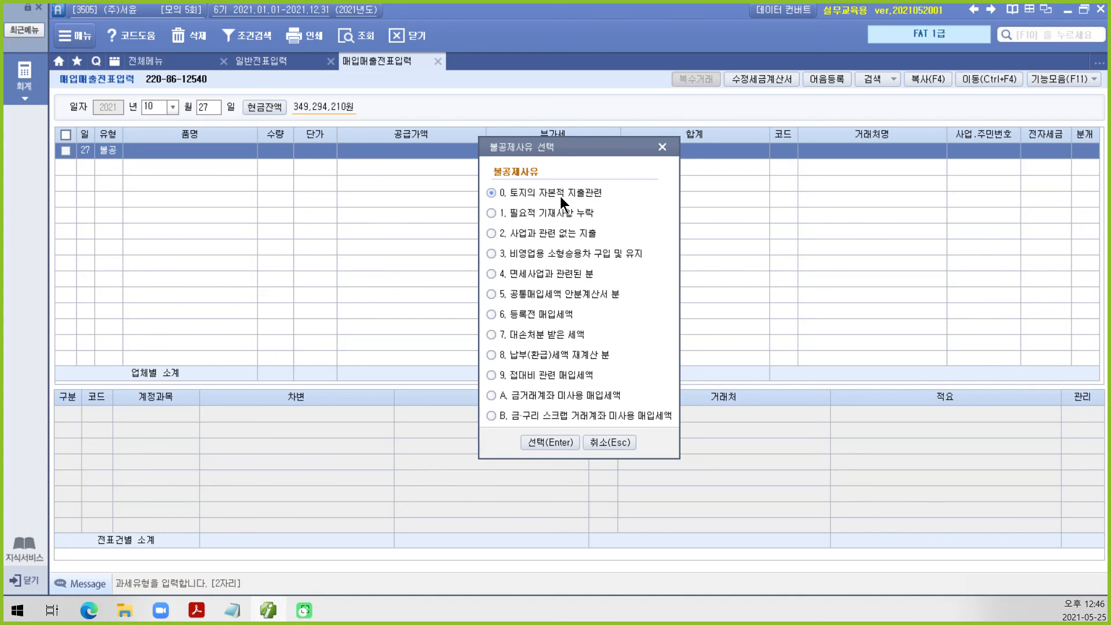
left_click(538, 444)
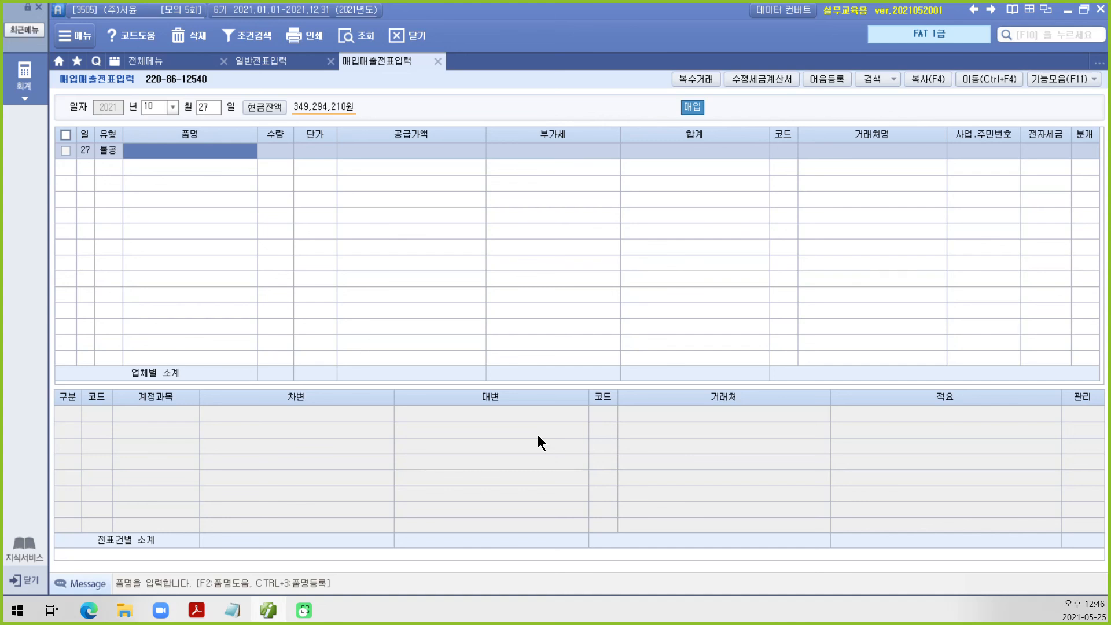
Enter 철거용역 as the 품명 of the October 27 row and leave the 수량 empty.
type("처ㅓㄹ거용ㅁ")
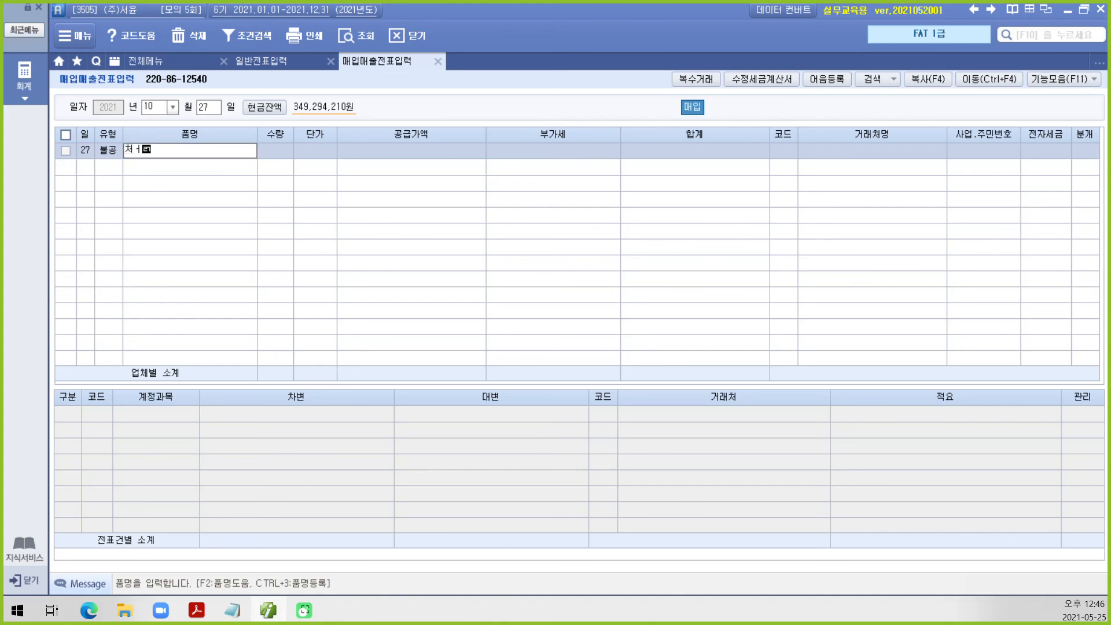
key("BackSpace")
key("BackSpace")
key("BackSpace")
key("BackSpace")
key("BackSpace")
key("BackSpace")
type("철제")
type("용역")
key("Return")
key("Return")
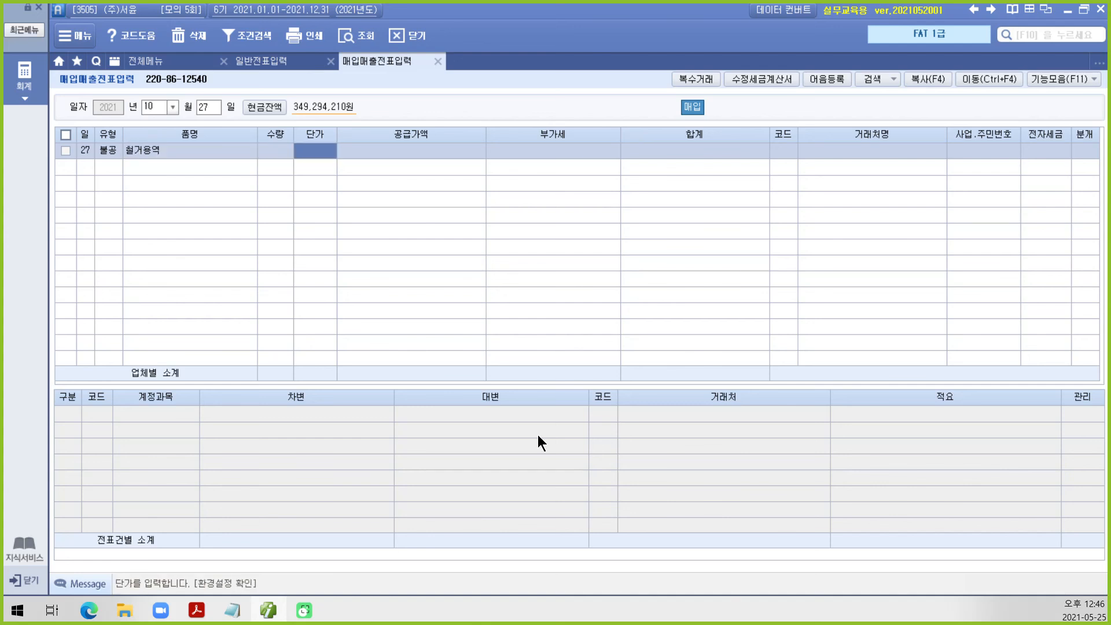
Leave the 단가 empty and enter a 공급가액 of 3,000,000, accepting the automatically calculated 부가세.
key("Return")
type("3000000")
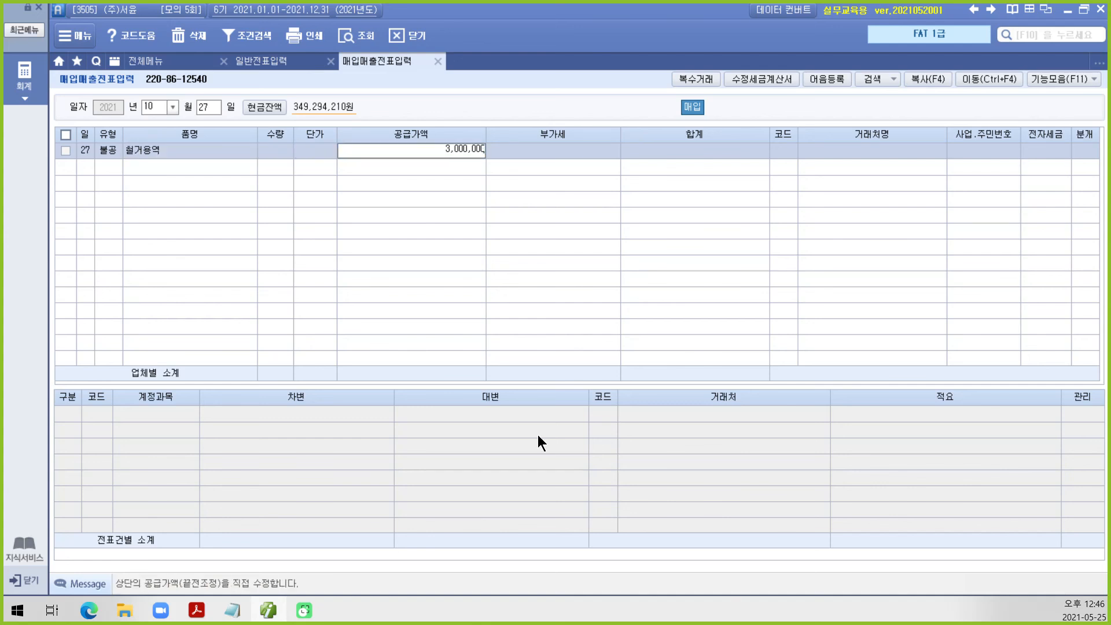
key("Return")
key("Return")
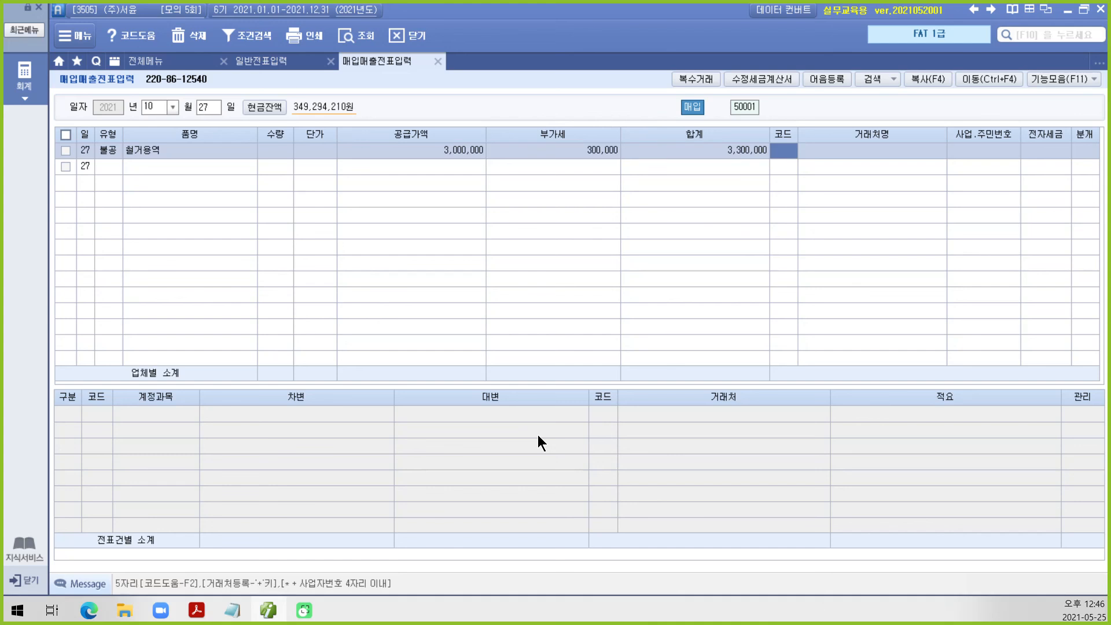
Set the 거래처 to 한일용역(주), found by searching for 한일, and mark the 전자세금 field as 전자입력.
type("한일")
key("Return")
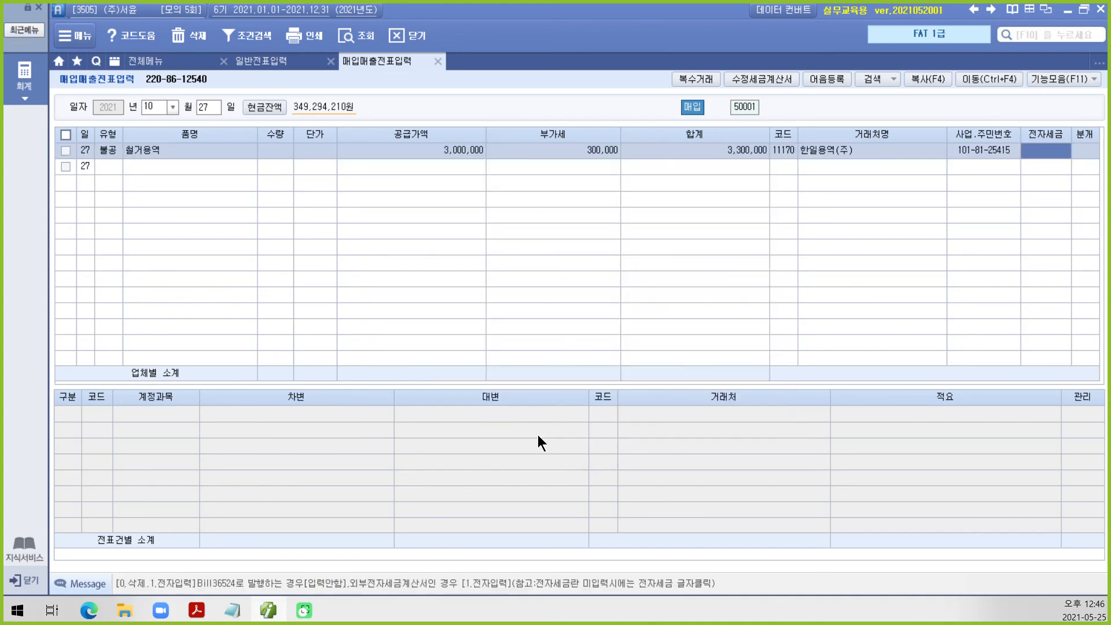
type("1")
key("Return")
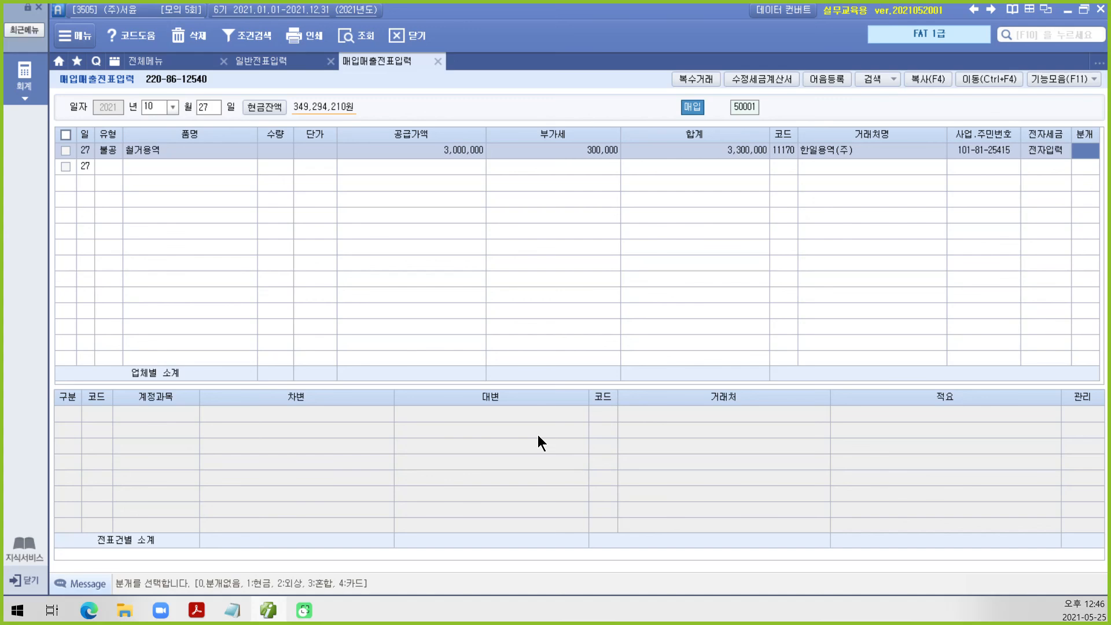
Set the row's 분개 to 3 혼합 and change the 차변 account to 201 토지.
key("3")
key("Return")
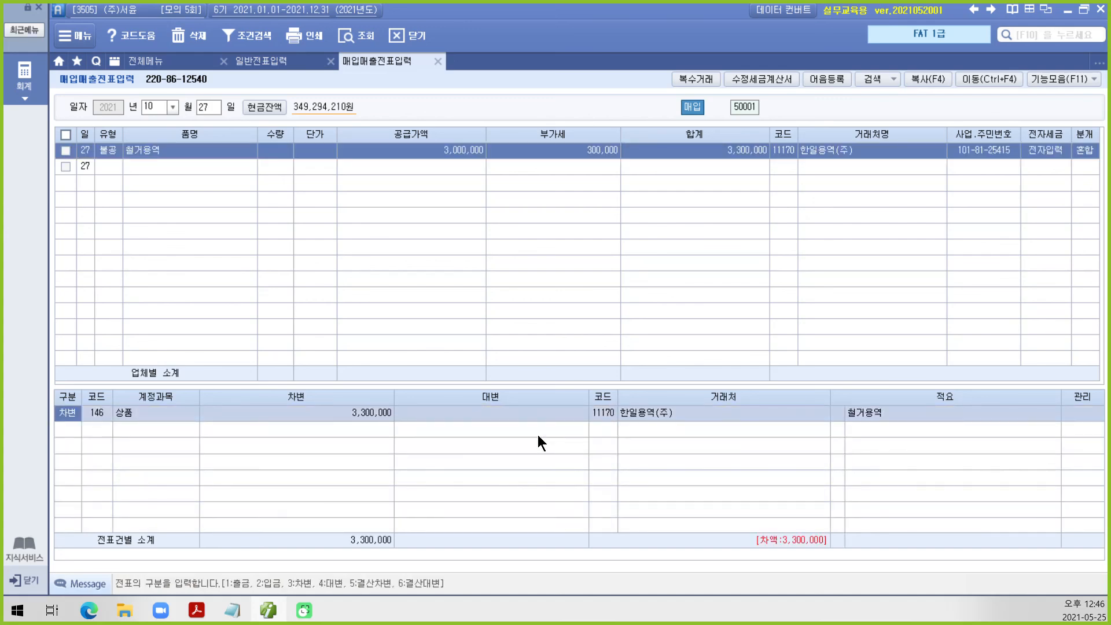
key("Return")
type("201")
key("Return")
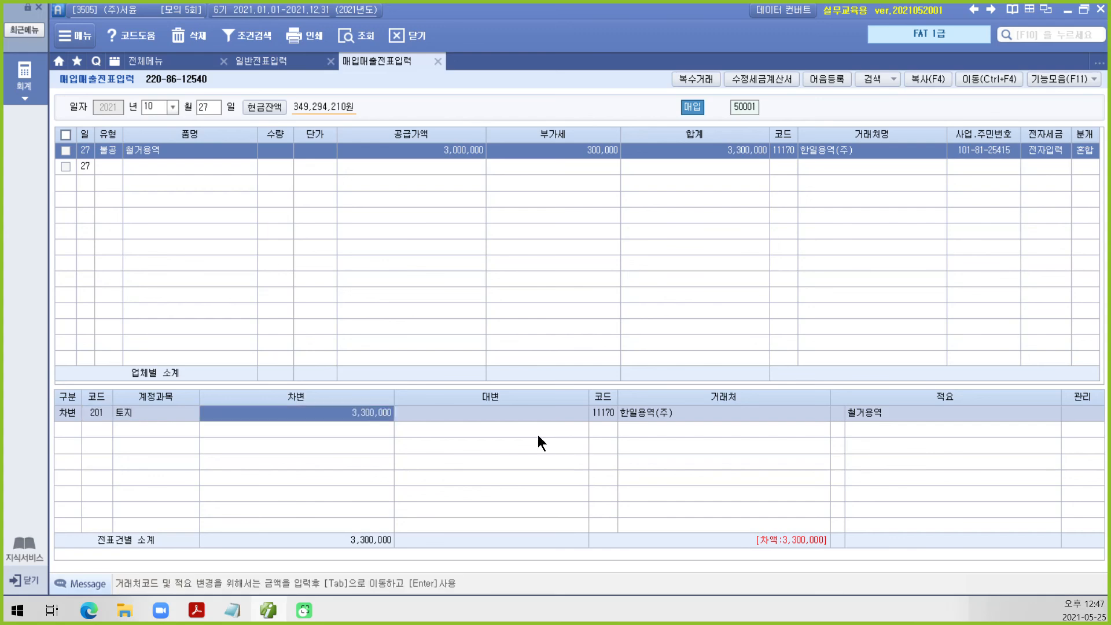
Add a 대변 line for 101 현금 with the amount 3,300,000 to the 철거용역 journal entry.
key("Return")
type("4")
key("Return")
type("101")
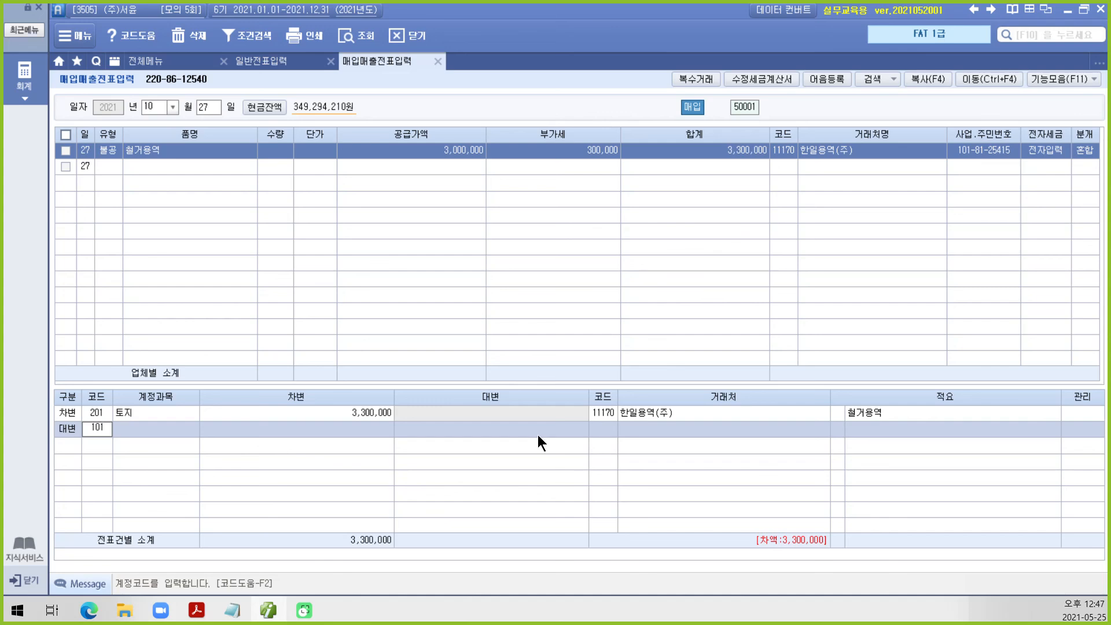
key("Return")
type("3,300,")
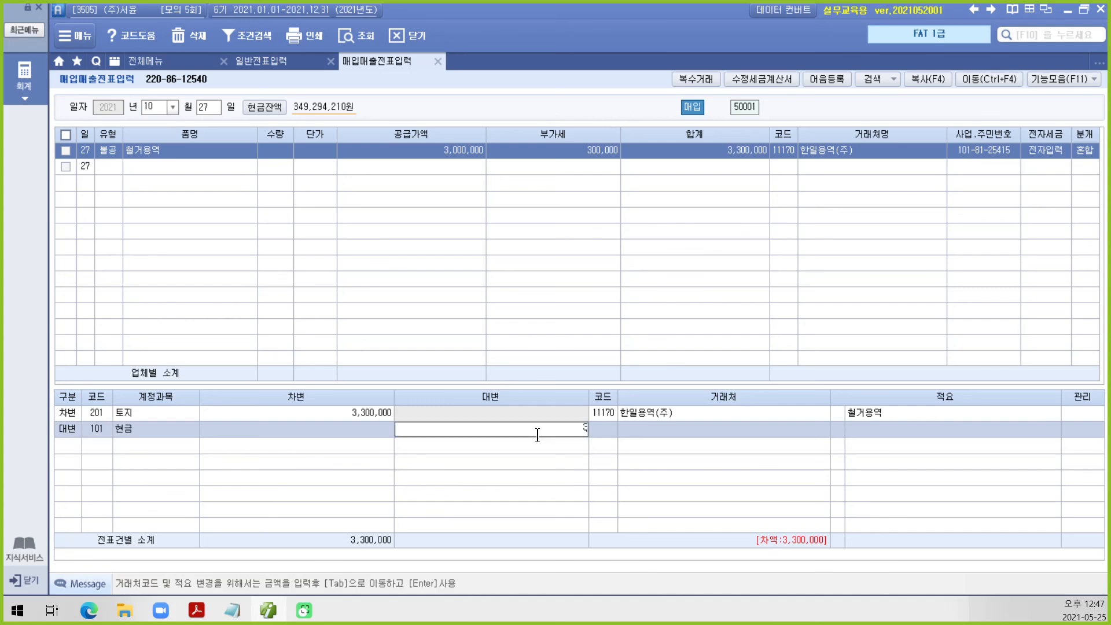
type("000")
key("Return")
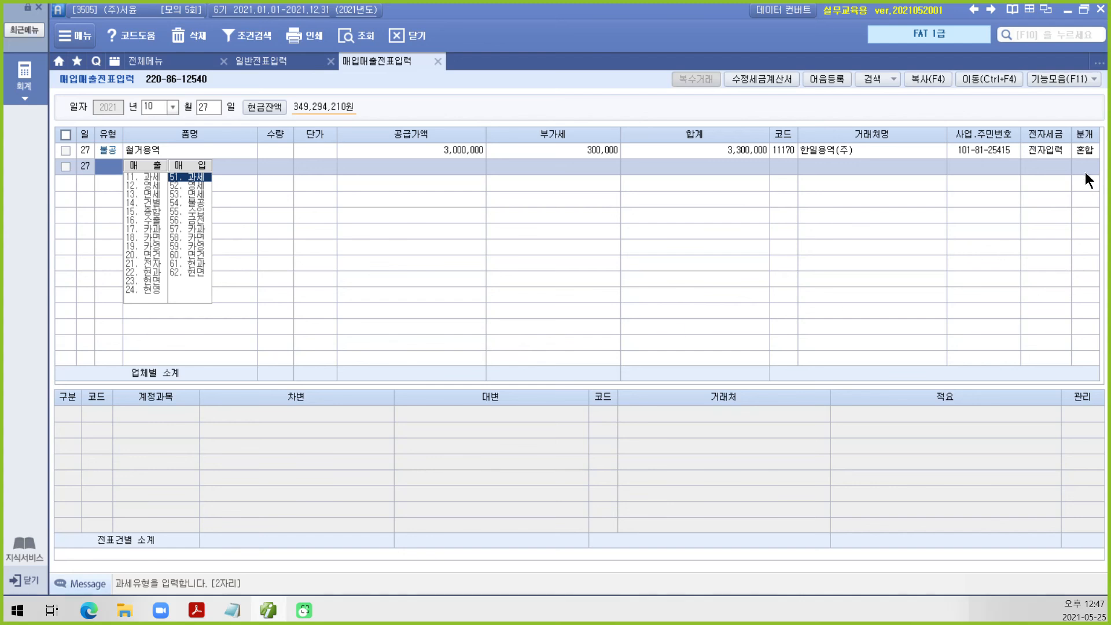
Change the 철거용역 row's 분개 to 1 현금 and set the 출금 line's account to 201 토지.
left_click(1088, 149)
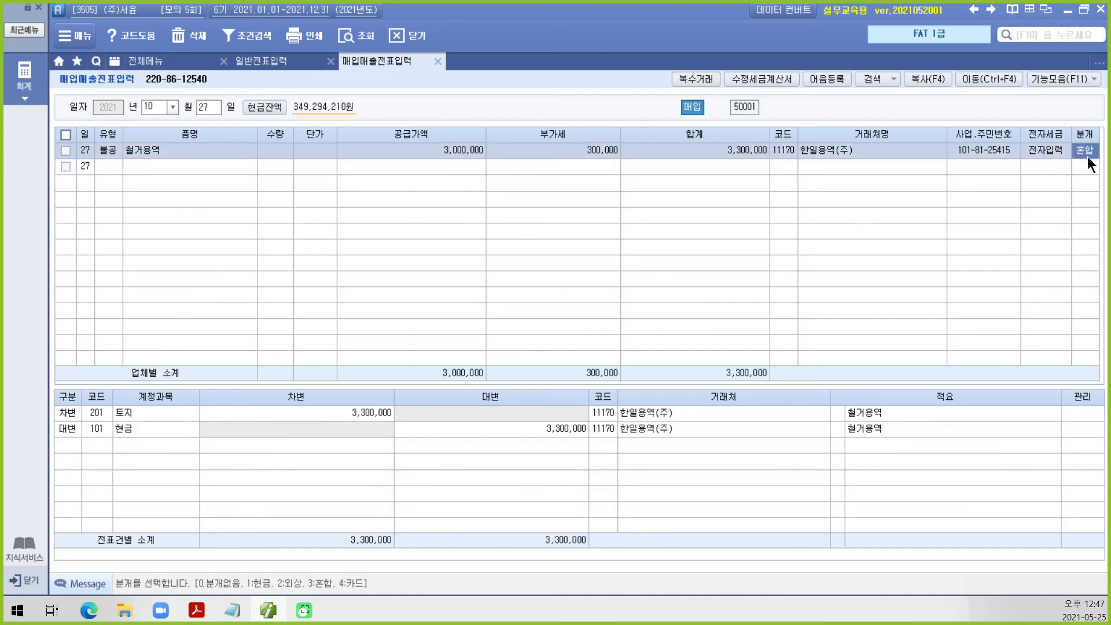
type("1")
key("Return")
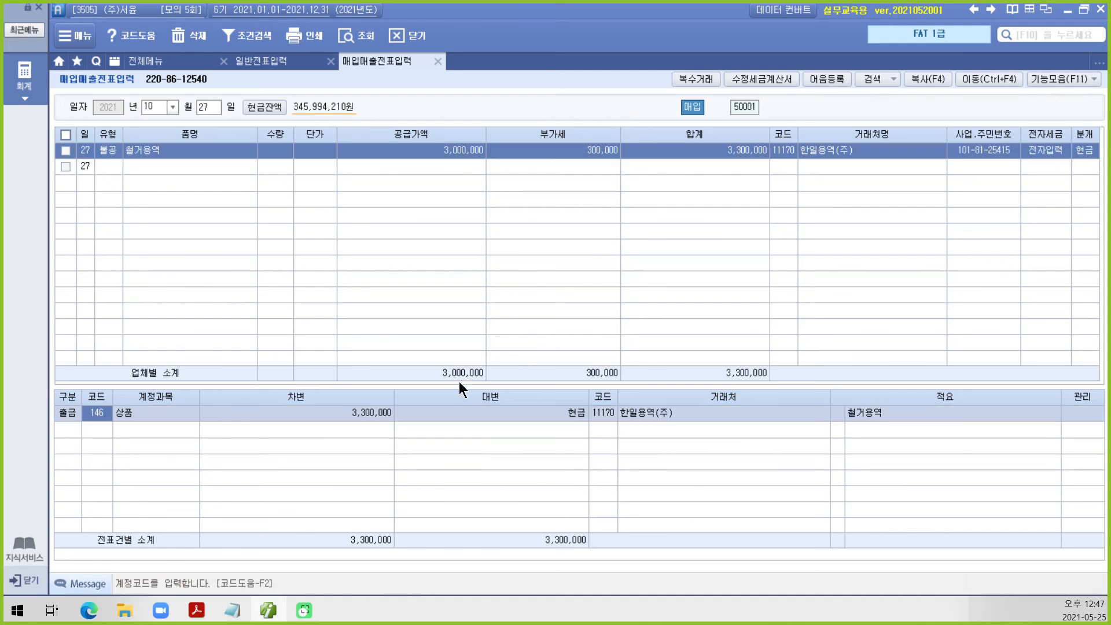
type("토지")
key("Return")
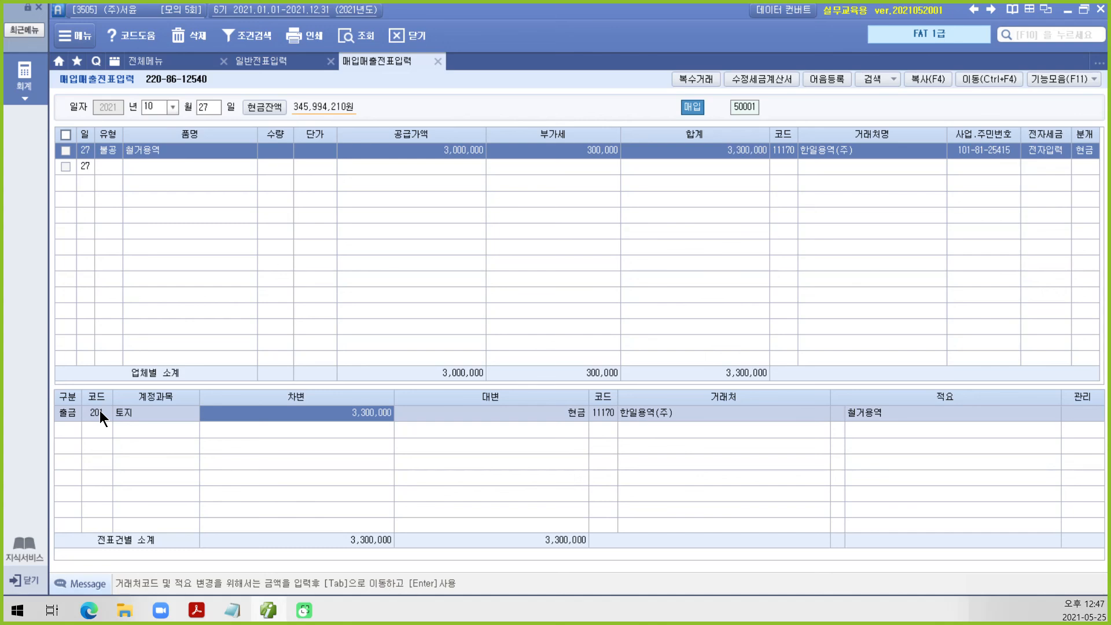
left_click(93, 412)
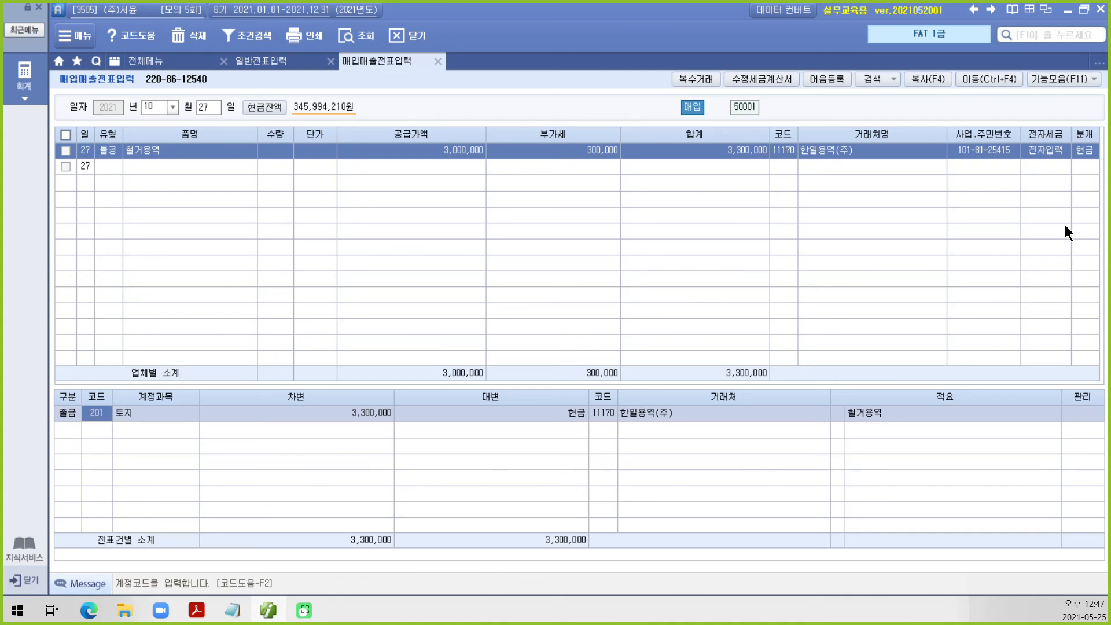
Switch to the workbook PDF and examine the 매출전표, its VAT row and the 자료설명 of purchase problem 6.
left_click(268, 614)
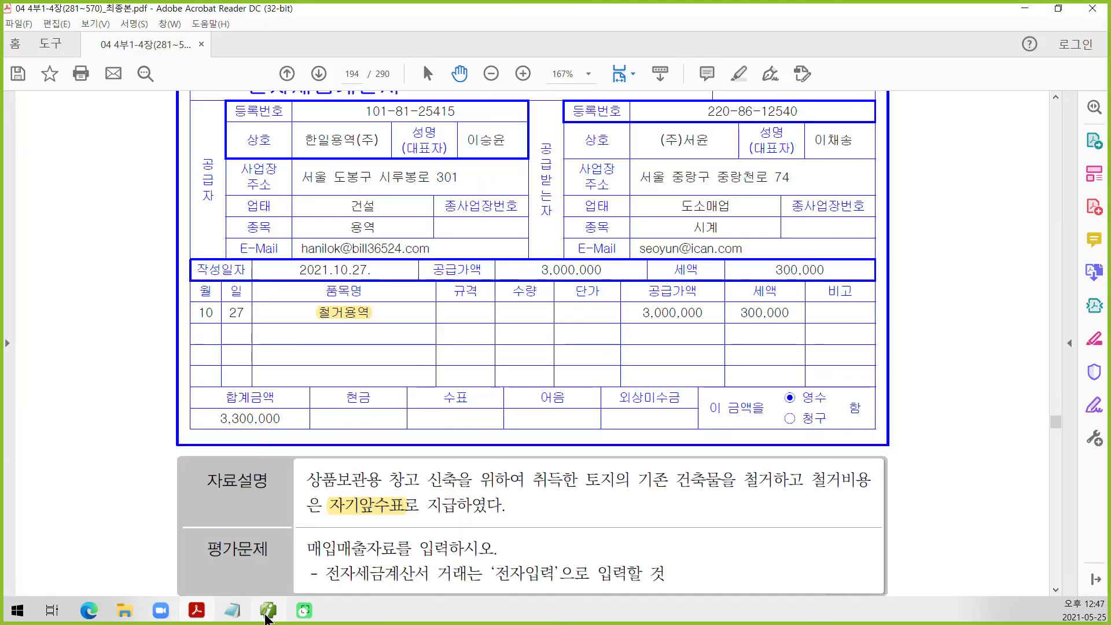
scroll(324, 490, "down", 5)
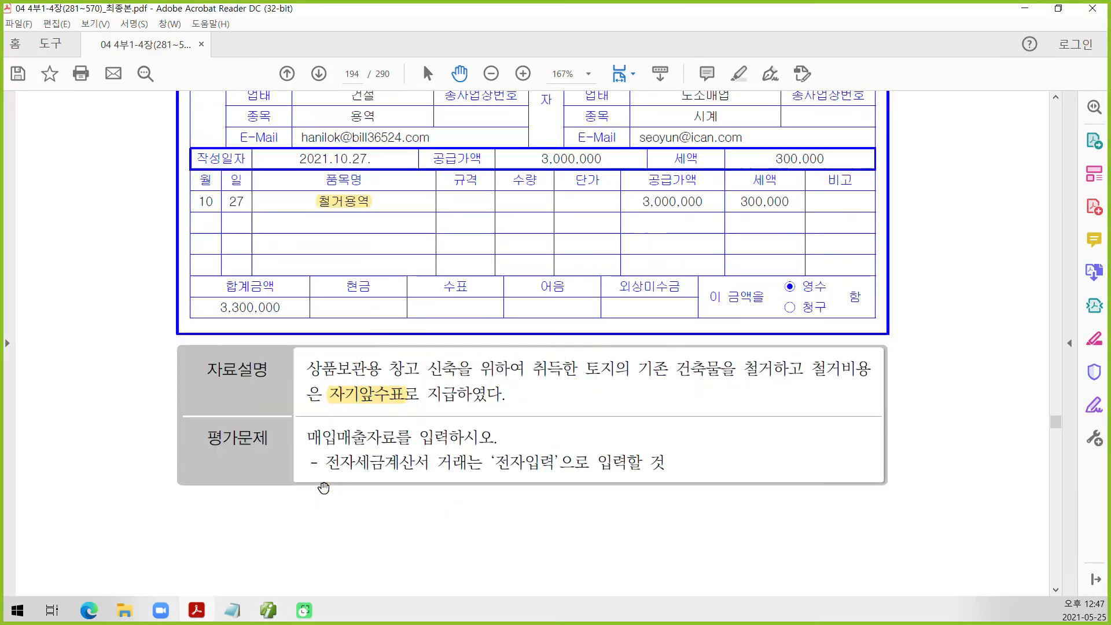
scroll(324, 490, "down", 15)
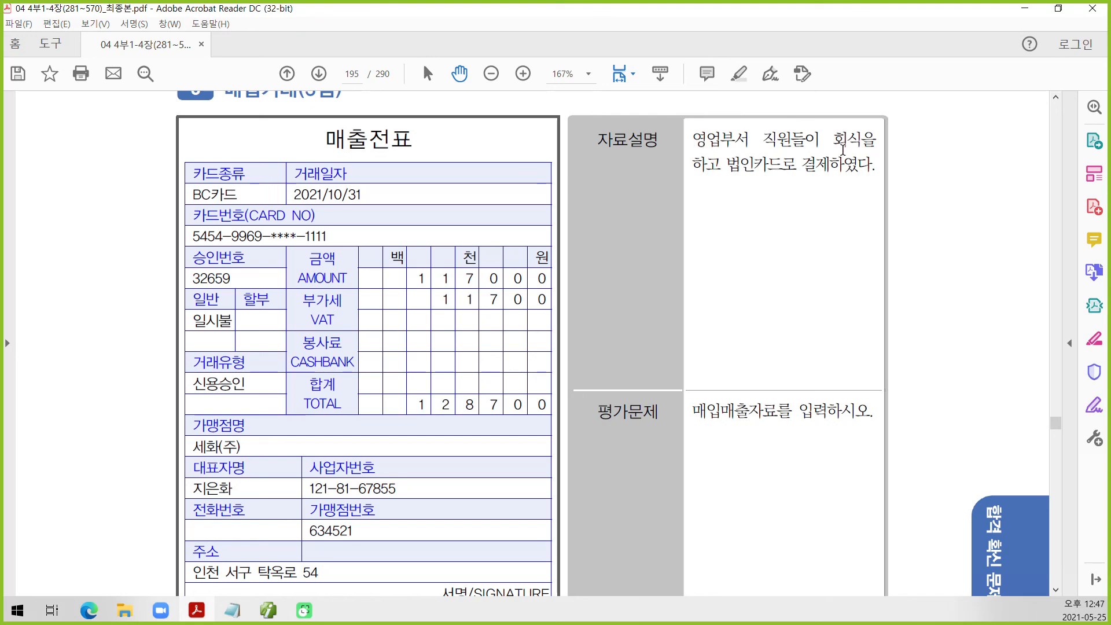
scroll(718, 347, "down", 2)
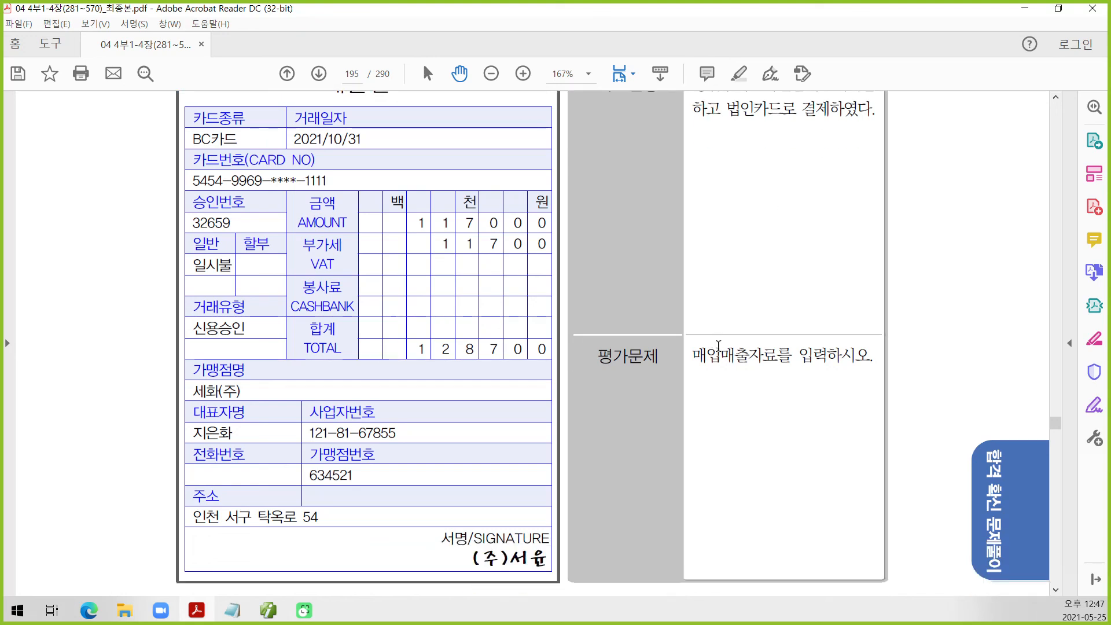
scroll(718, 347, "up", 2)
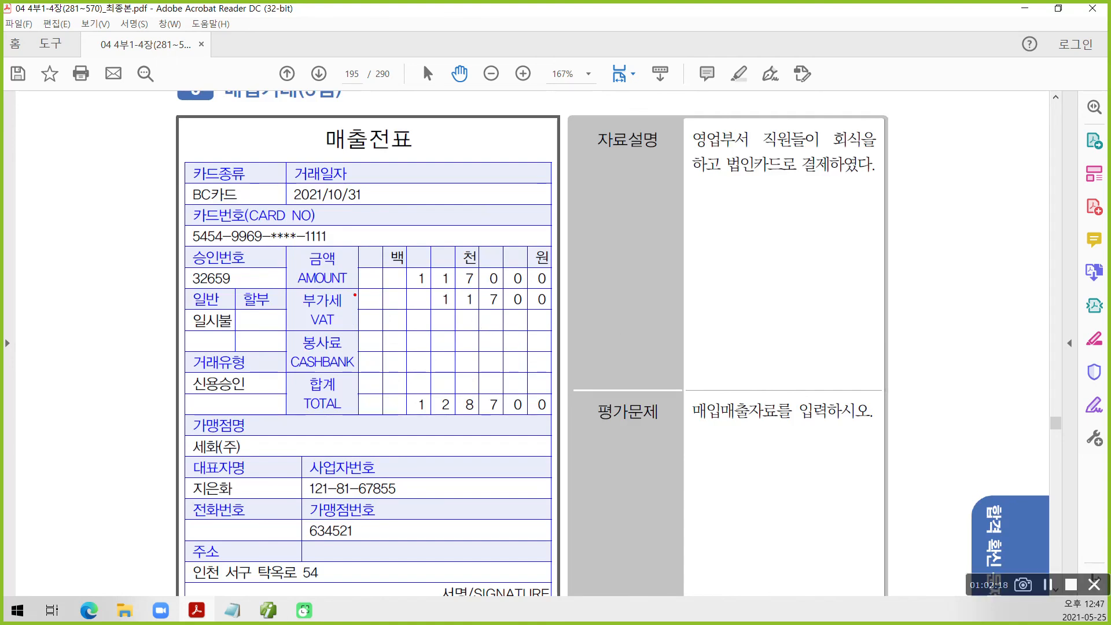
left_click_drag(323, 286, 604, 327)
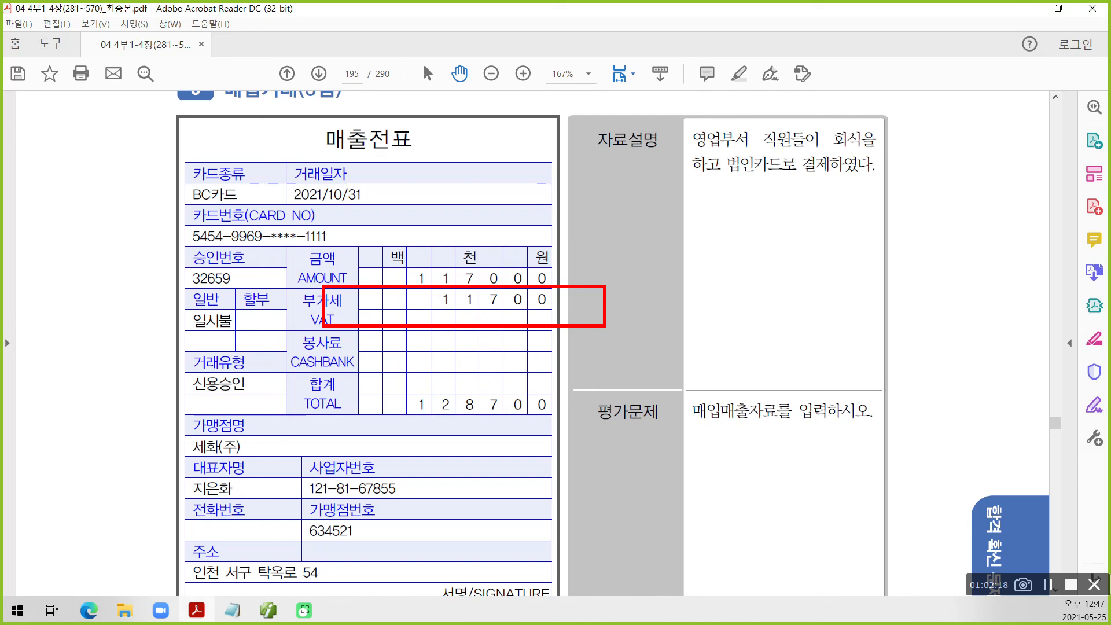
mouse_move(719, 116)
left_mouse_down()
mouse_move(690, 133)
mouse_move(886, 151)
mouse_move(724, 115)
left_mouse_up()
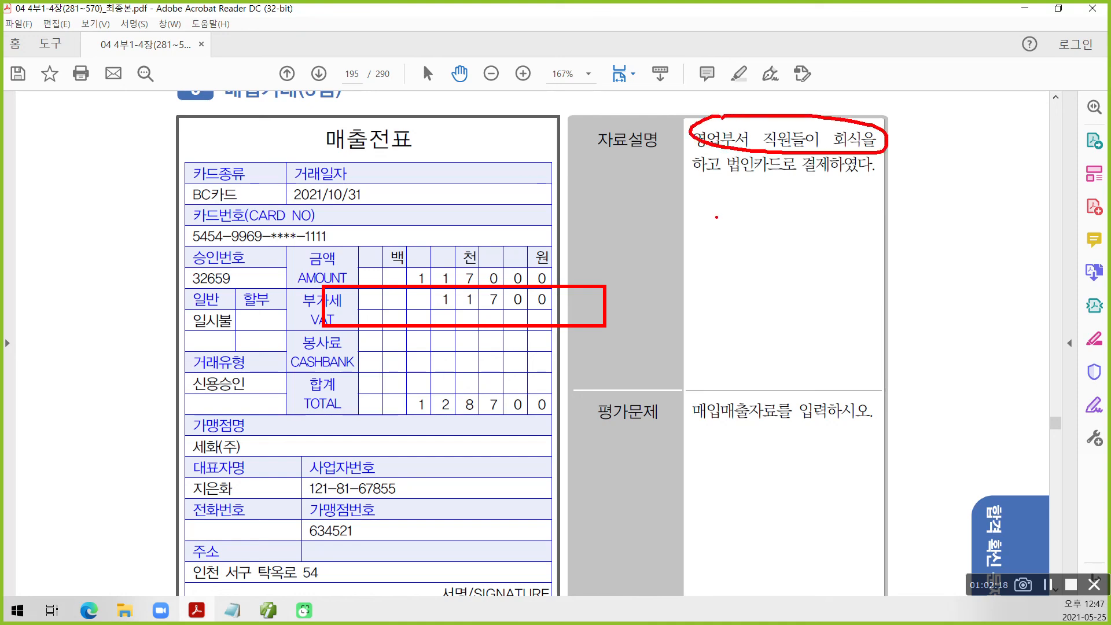
key("Escape")
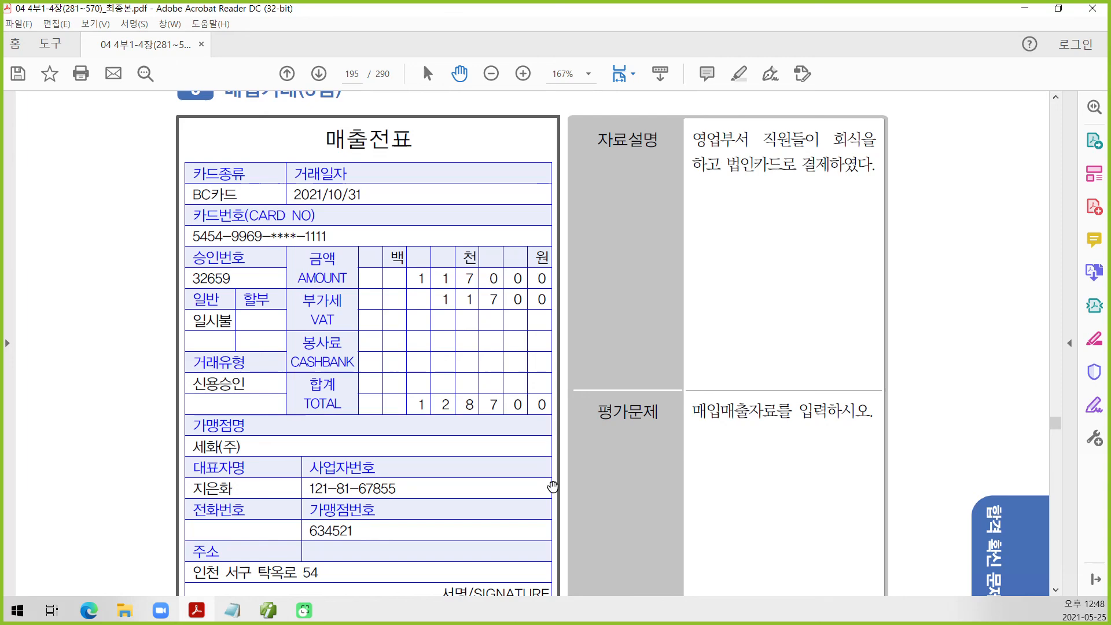
scroll(519, 524, "down", 3)
scroll(520, 518, "up", 4)
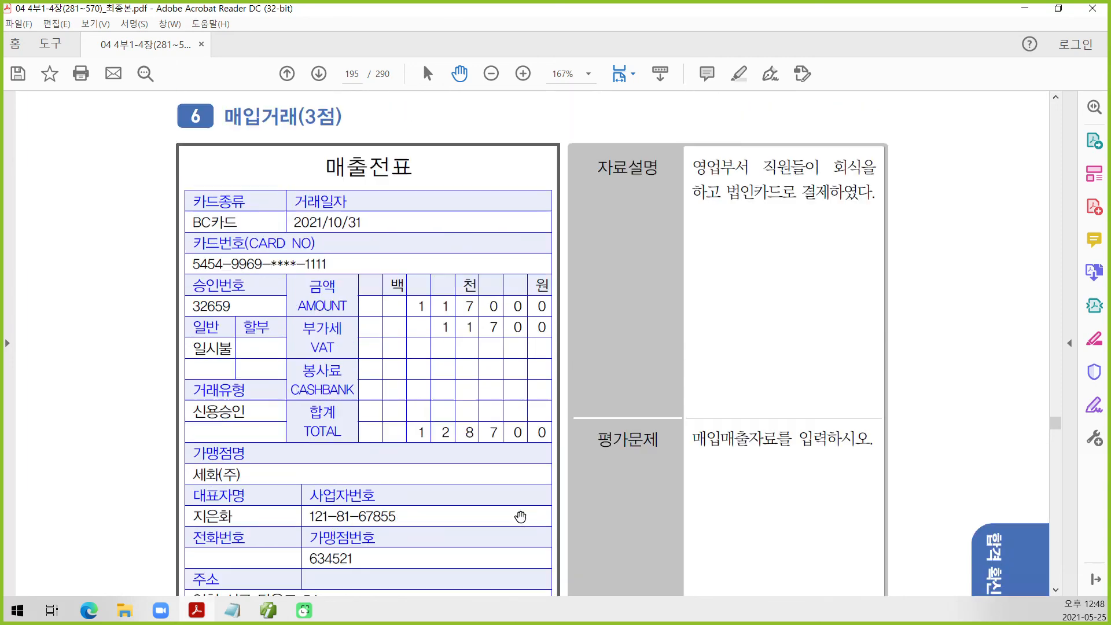
left_click_drag(520, 516, 441, 434)
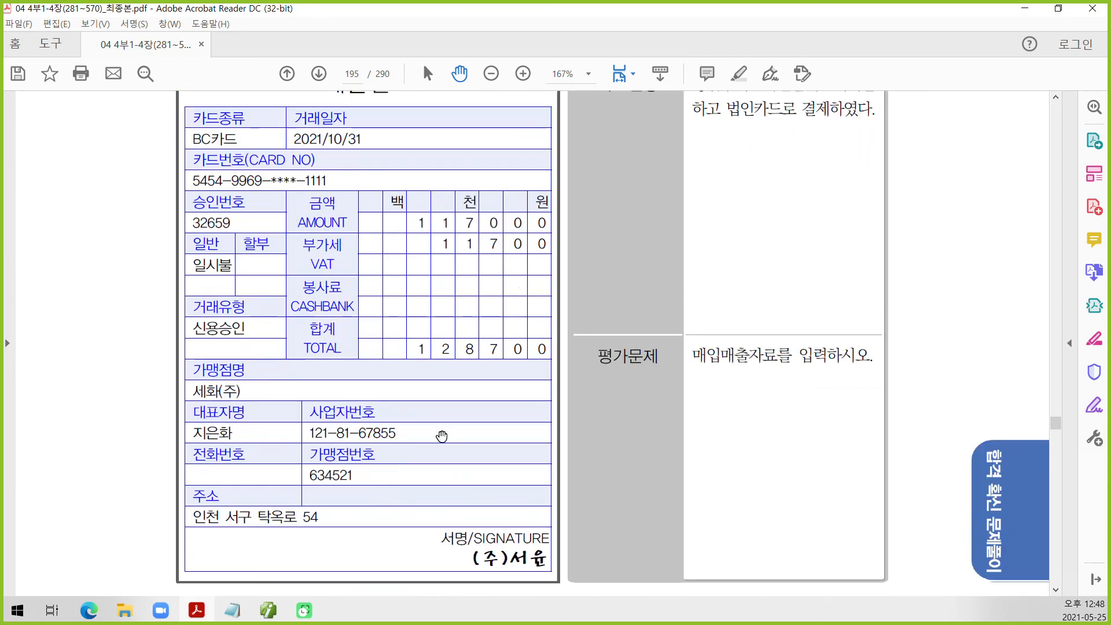
Switch back to 매입매출전표입력 in Smart A and start an October 31 row with 유형 57 카과.
left_click(279, 611)
left_click(203, 107)
type("31")
key("Return")
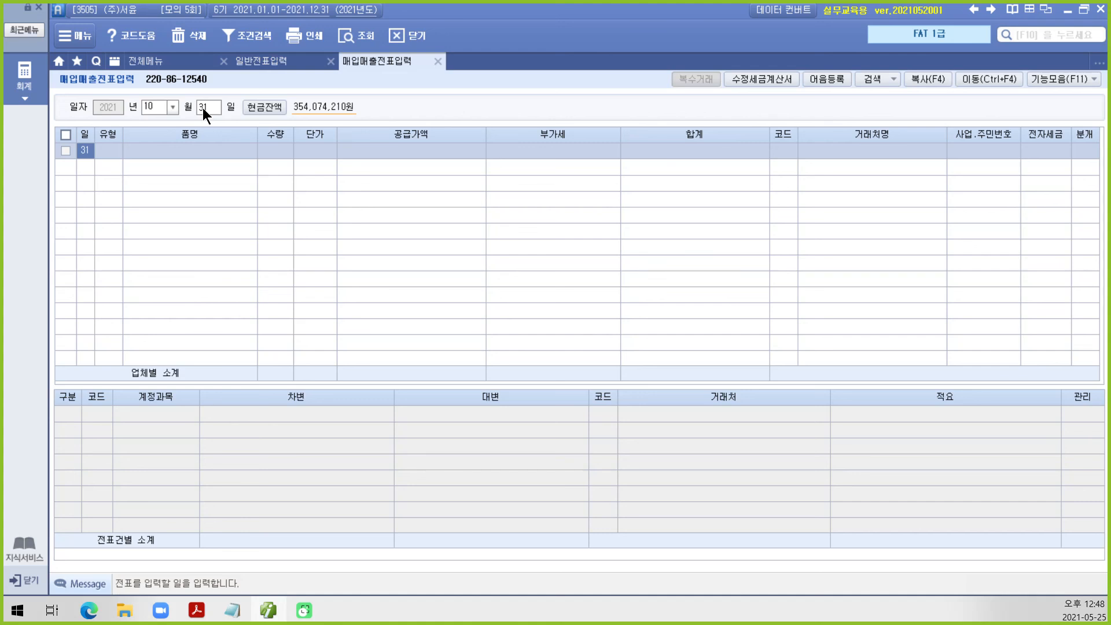
key("Return")
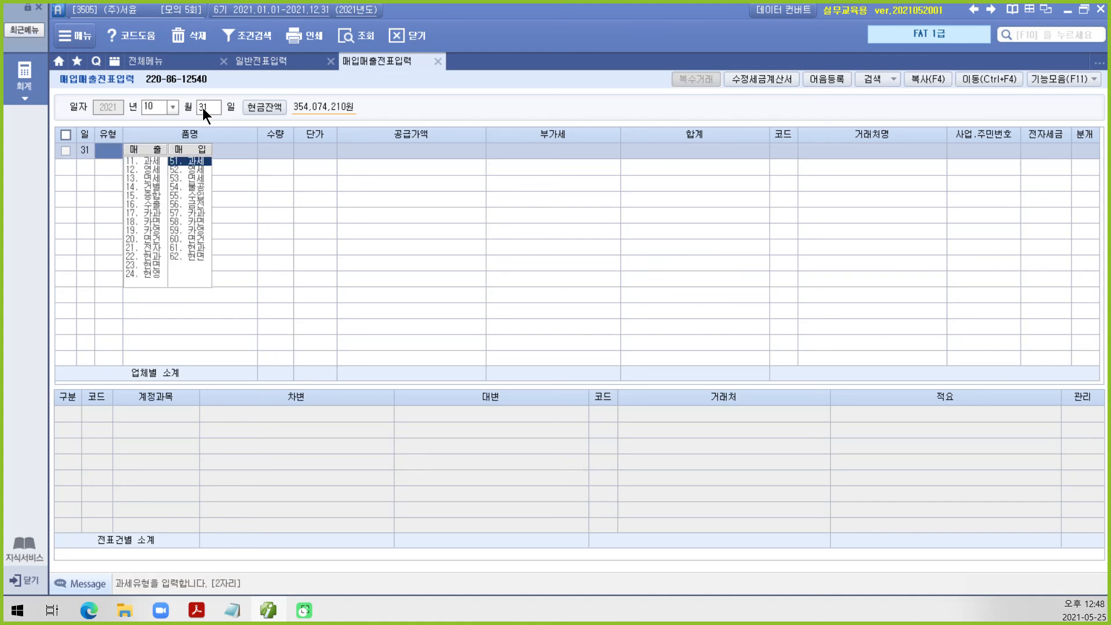
type("57")
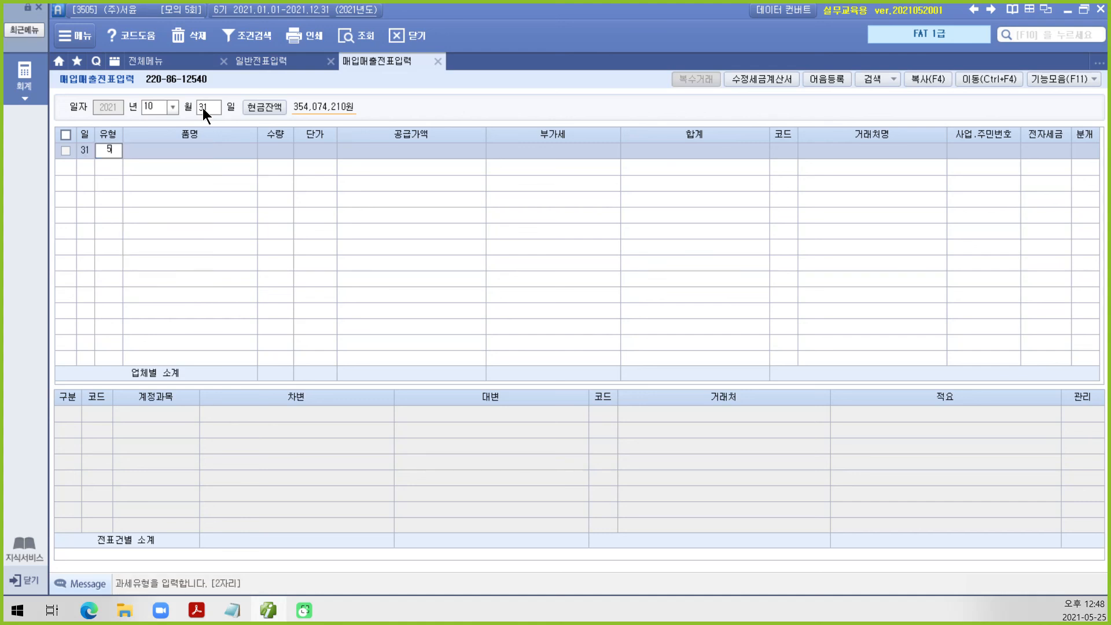
key("Return")
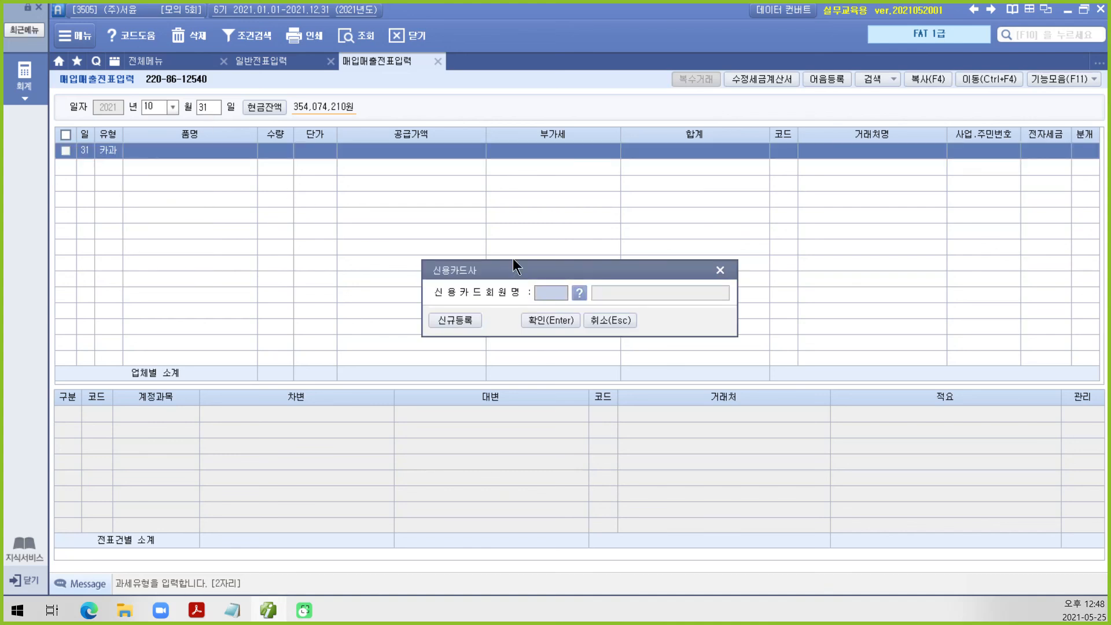
Choose 99700 BC카드 from the purchase card list as the row's 신용카드사.
left_click(584, 293)
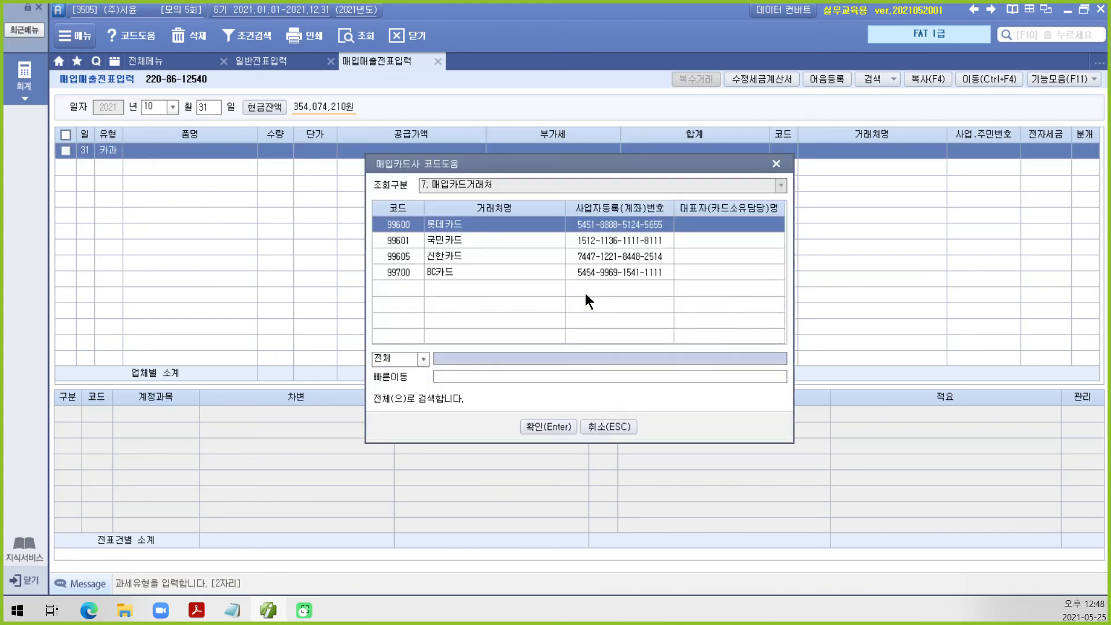
left_click(447, 272)
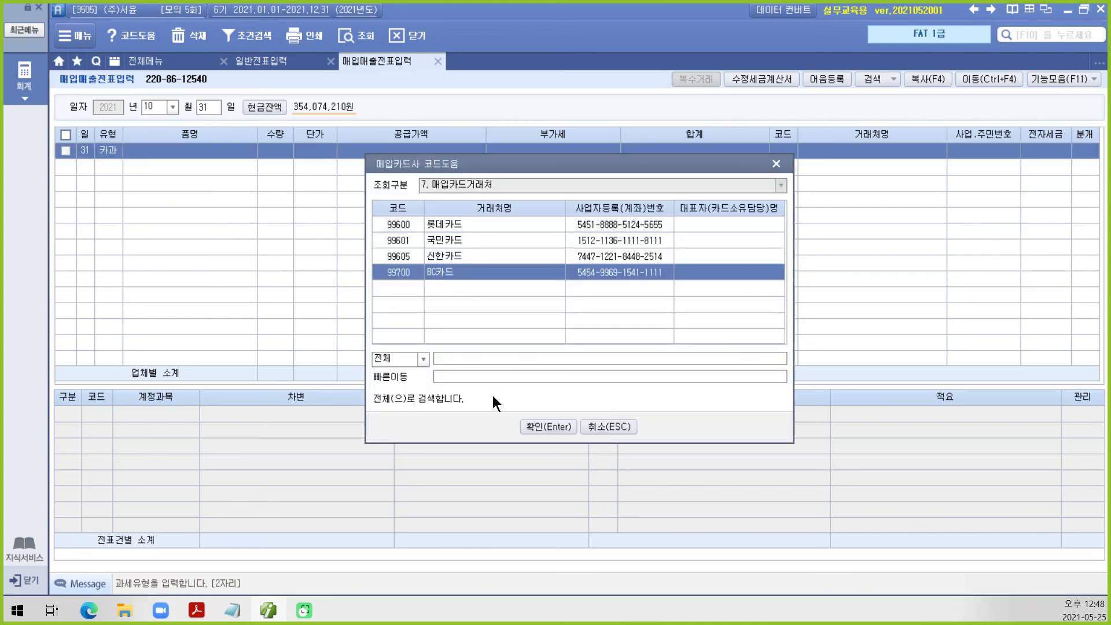
left_click(549, 428)
left_click(556, 322)
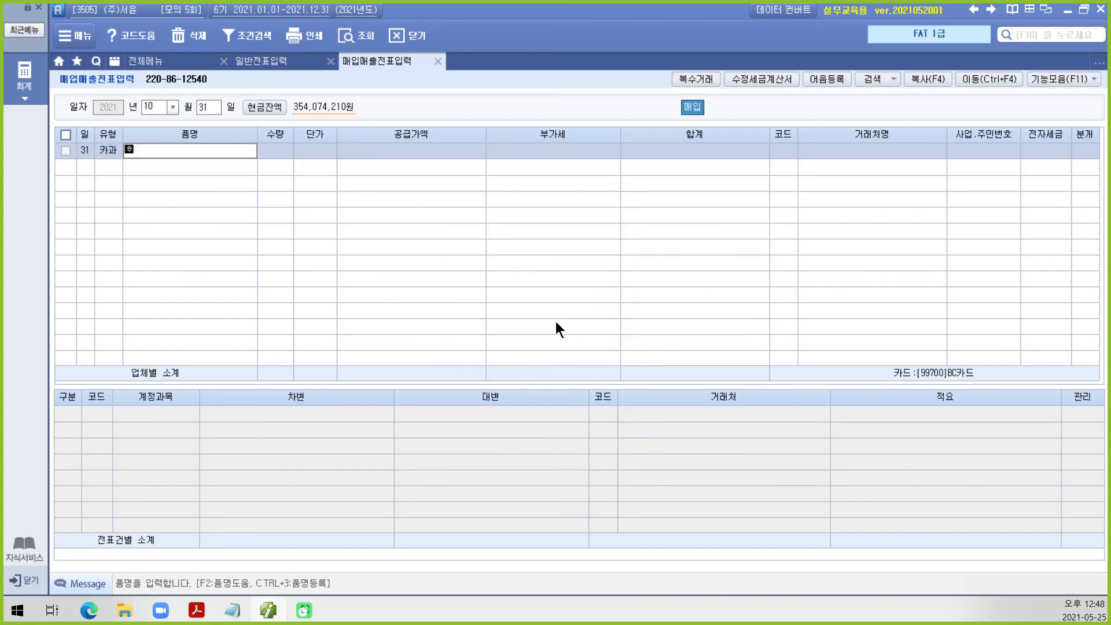
Enter 회식 as the row's 품명 and 128,700 in 공급가액, accepting the calculated VAT.
type("회식")
key("Return")
key("Return")
key("Return")
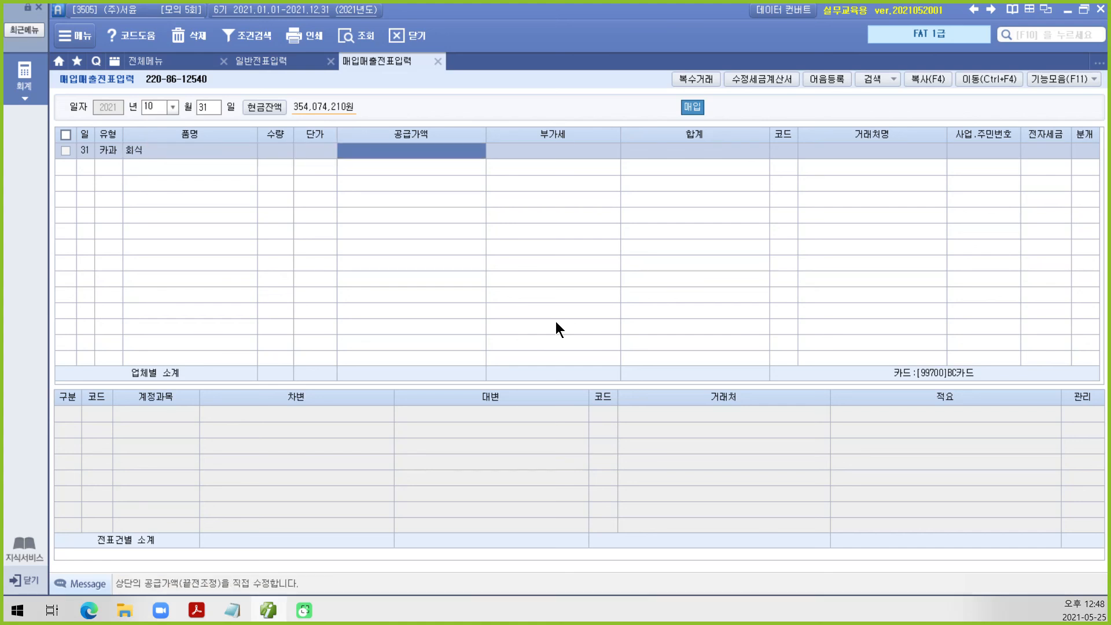
type("126")
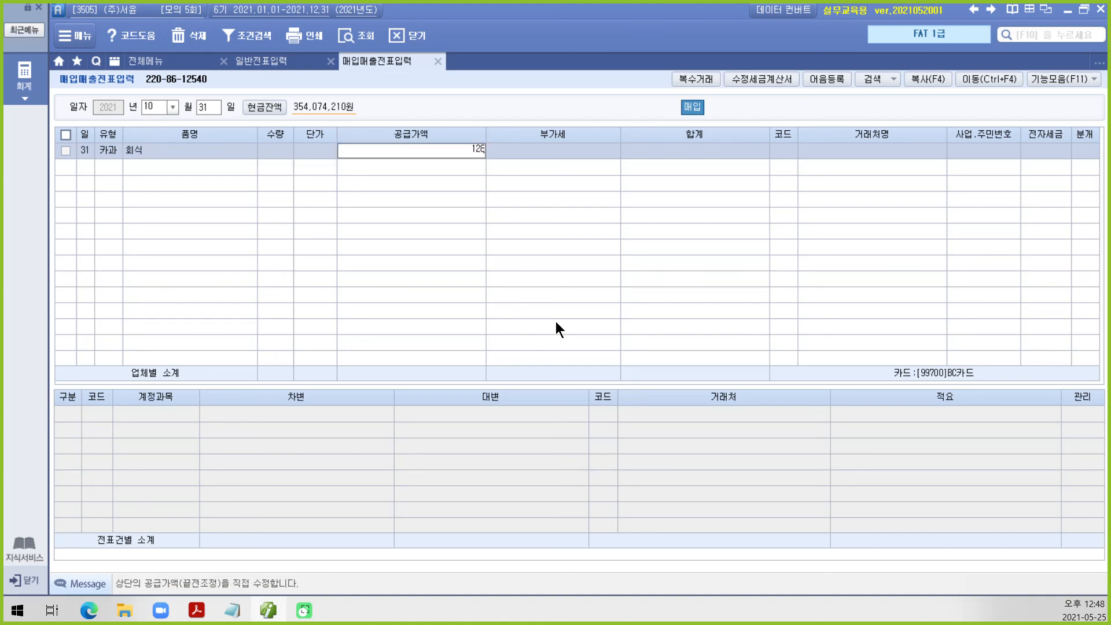
type("700")
key("Return")
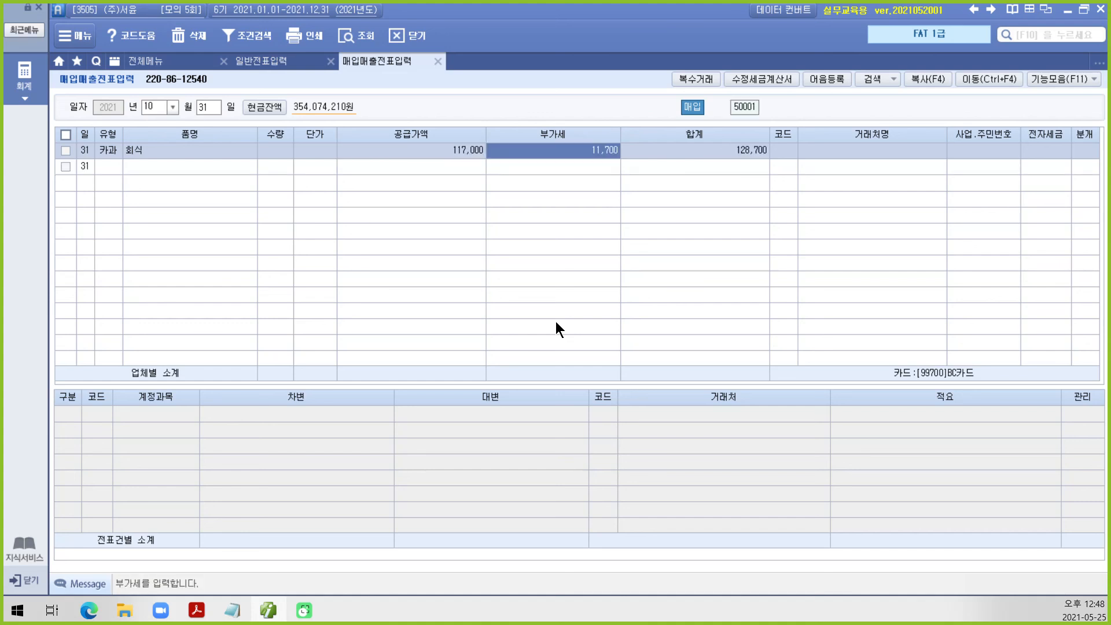
key("Return")
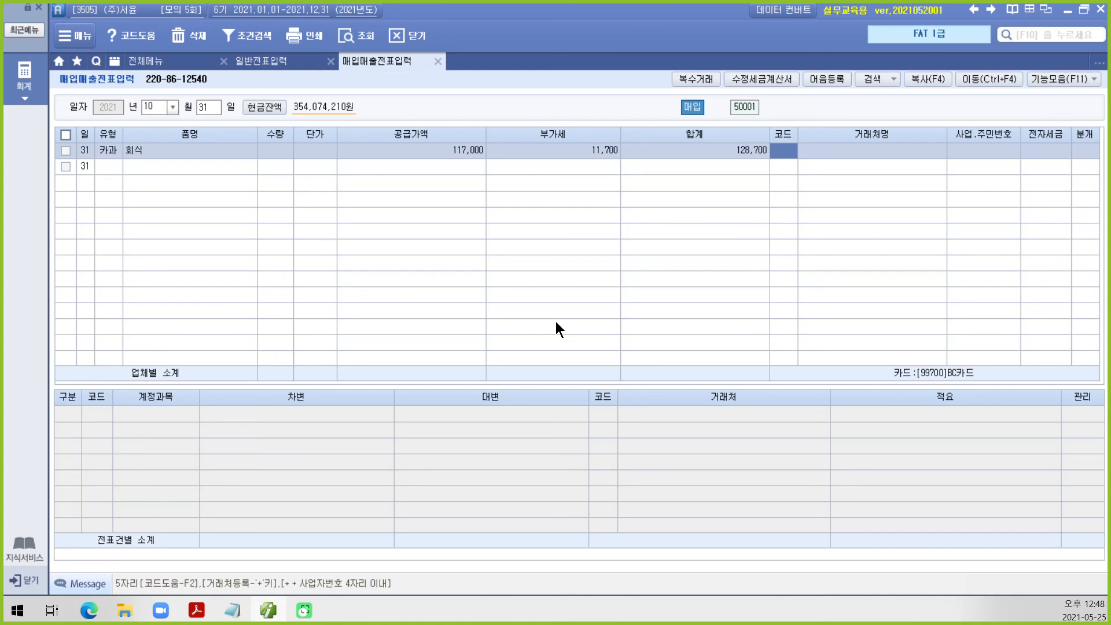
Set the 회식 row's 거래처 to 세화(주) and its 분개 to 4 카드.
type("세화")
key("Return")
key("Return")
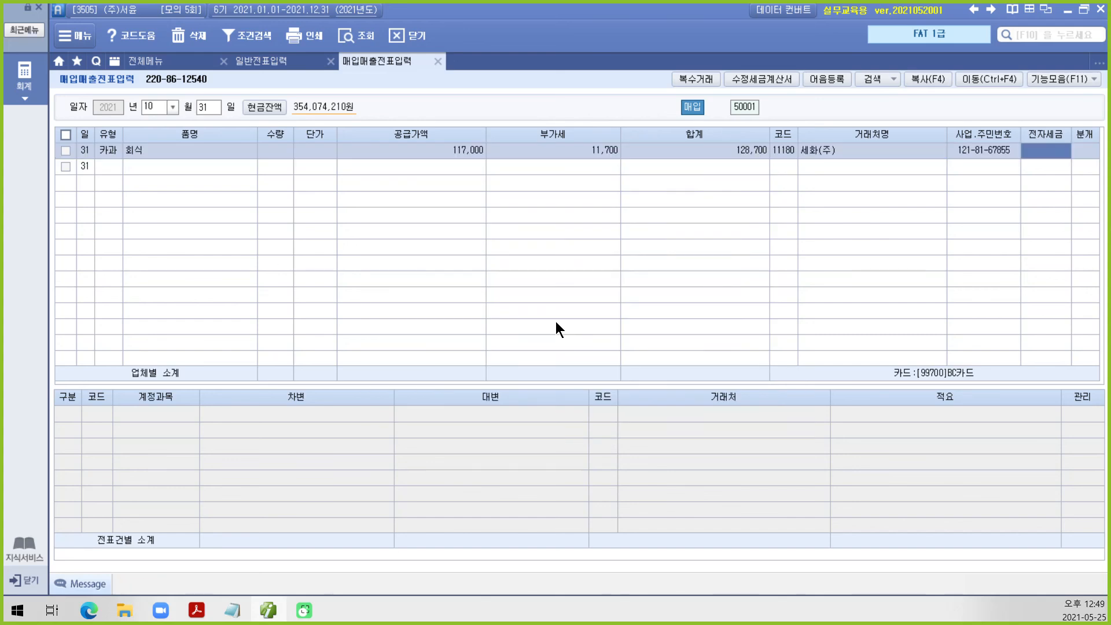
key("Return")
type("4")
key("Return")
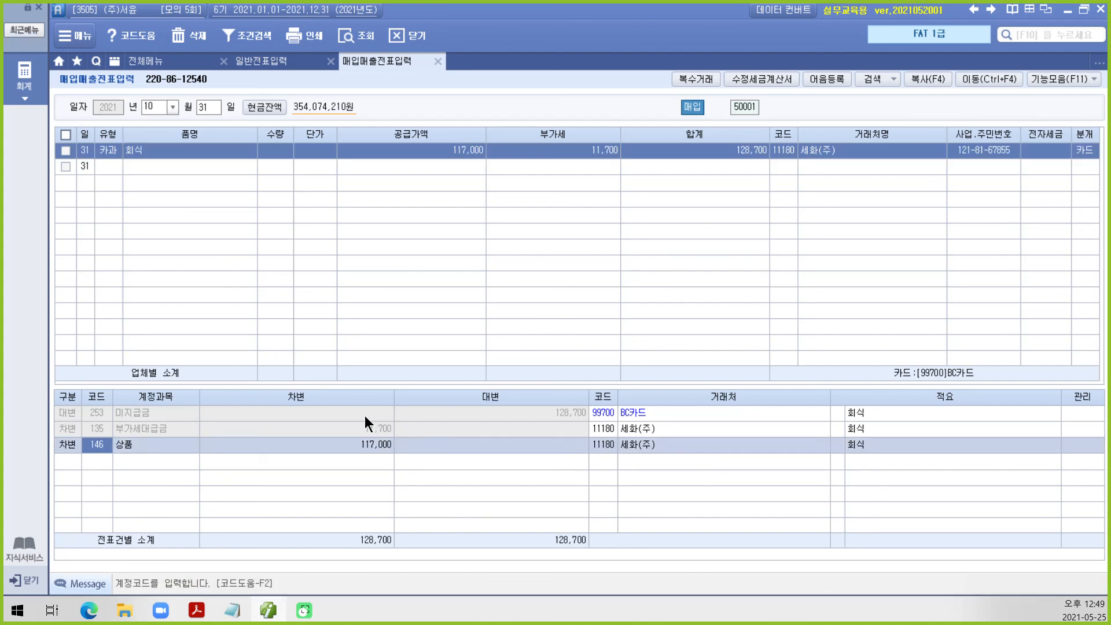
Check the 미지급금 and 부가세대급금 lines, and change the 상품 line's account to 811 복리후생비.
left_click(109, 412)
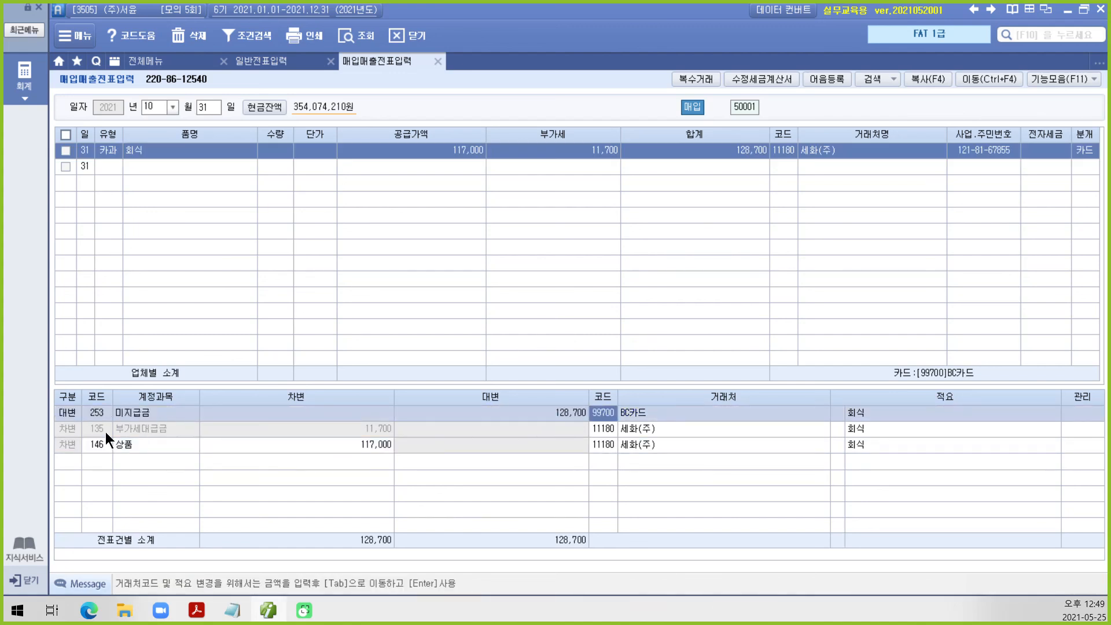
left_click(105, 432)
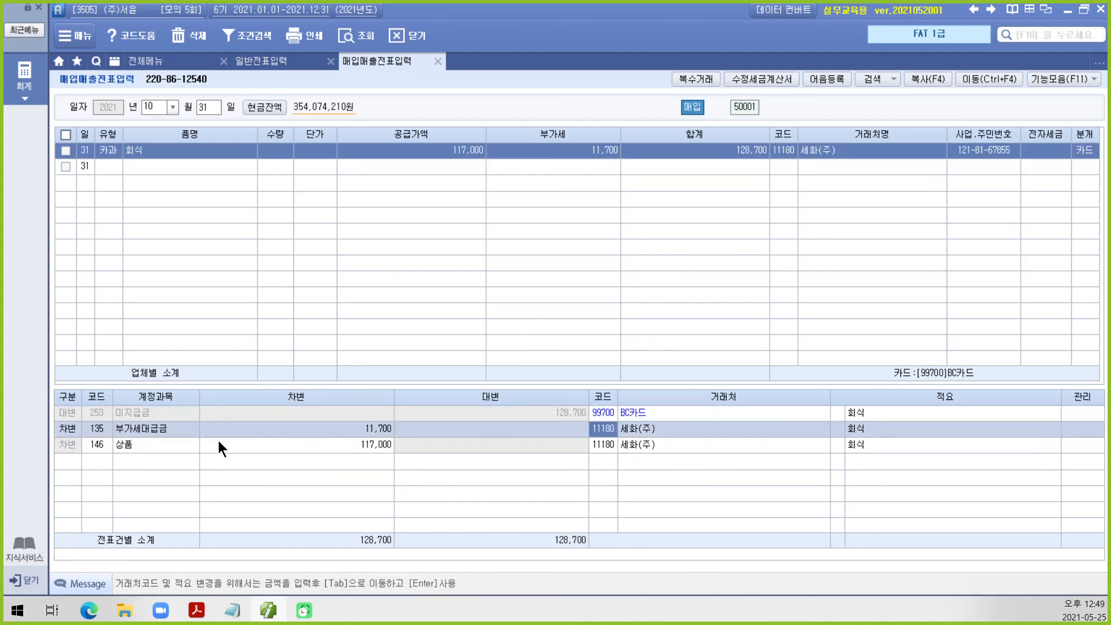
left_click(102, 441)
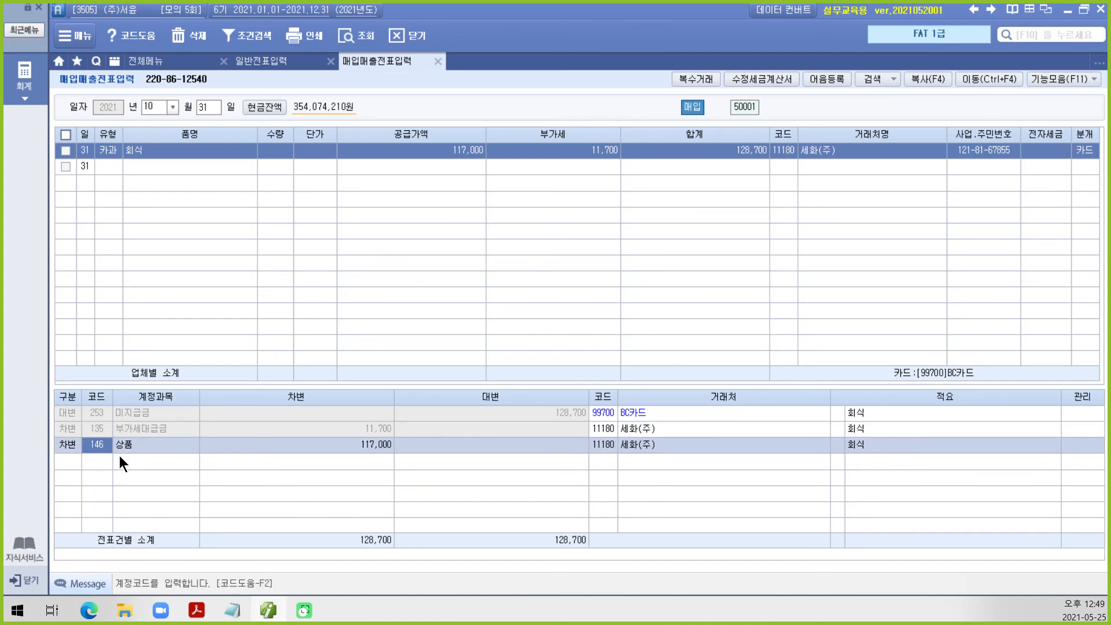
type("11")
key("Return")
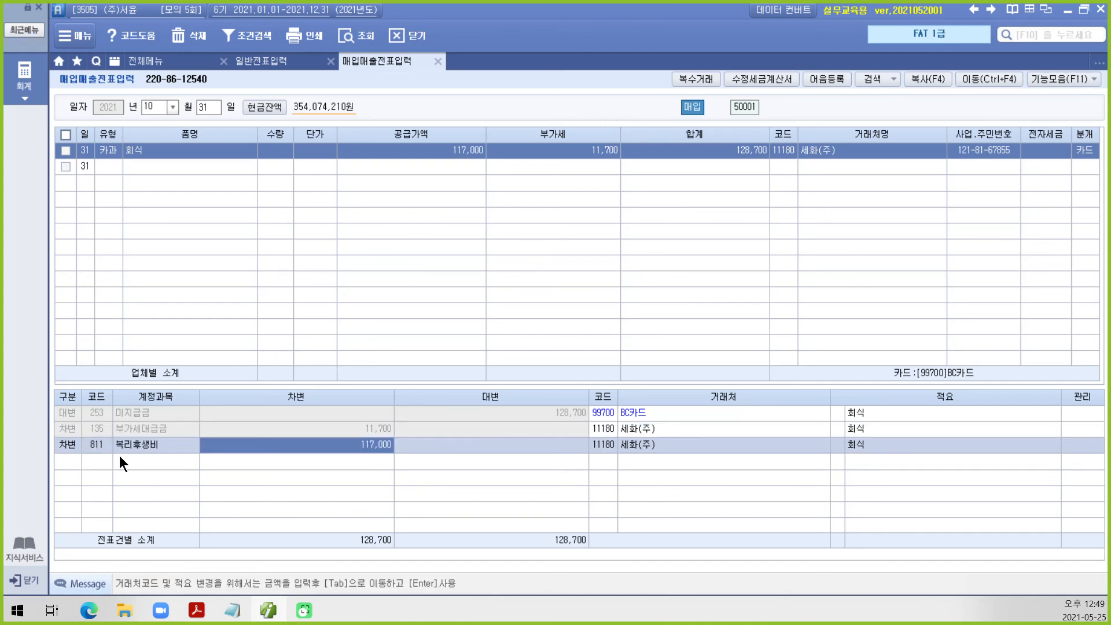
left_click(101, 443)
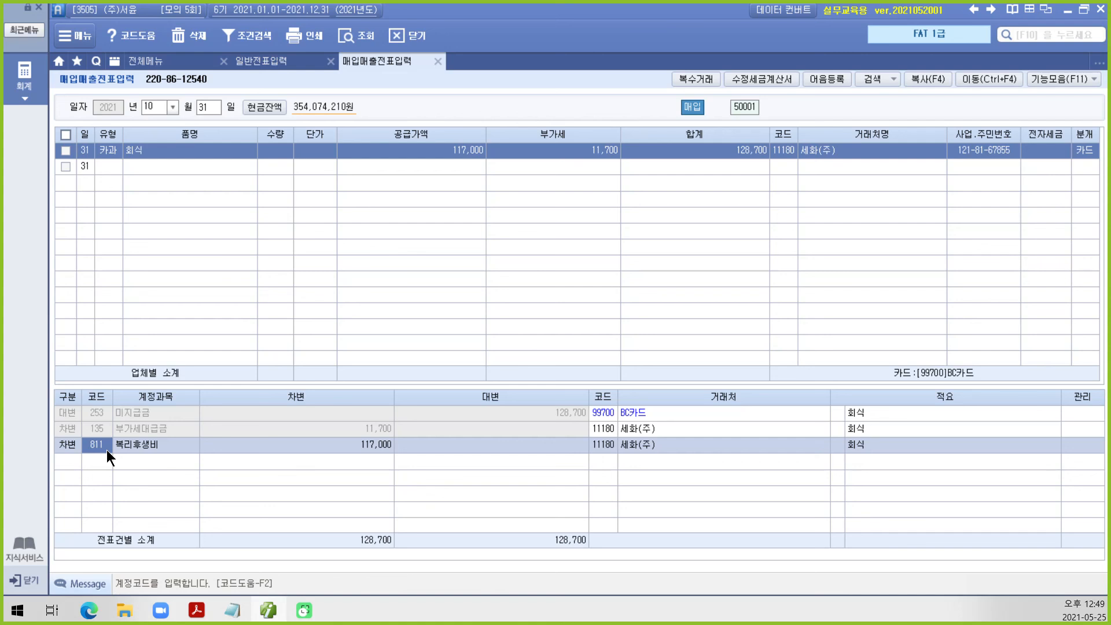
key("Return")
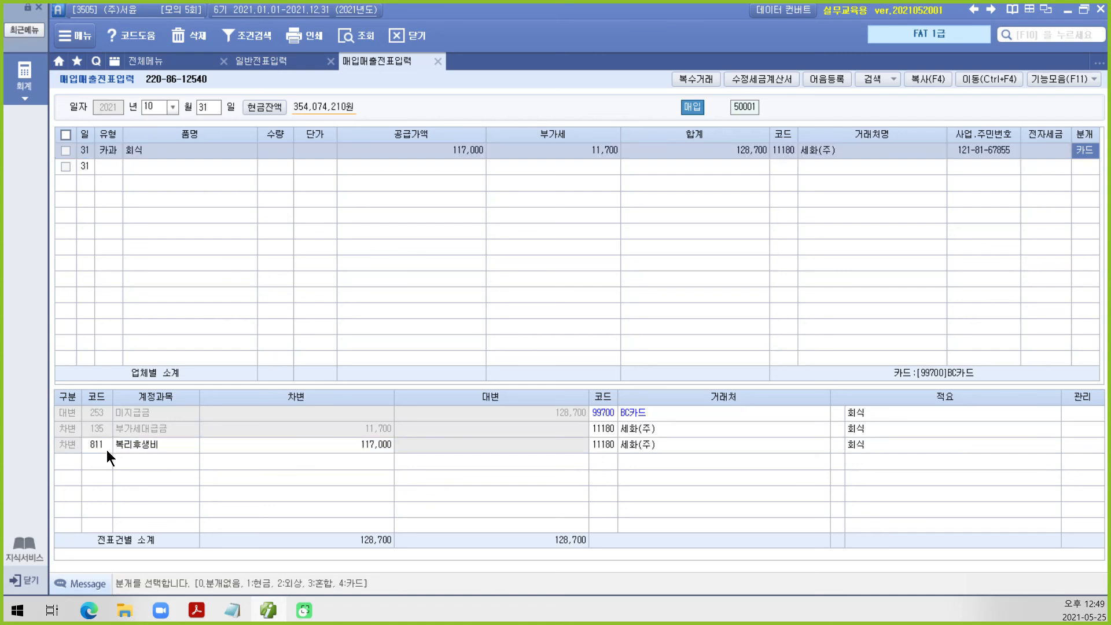
left_click(103, 445)
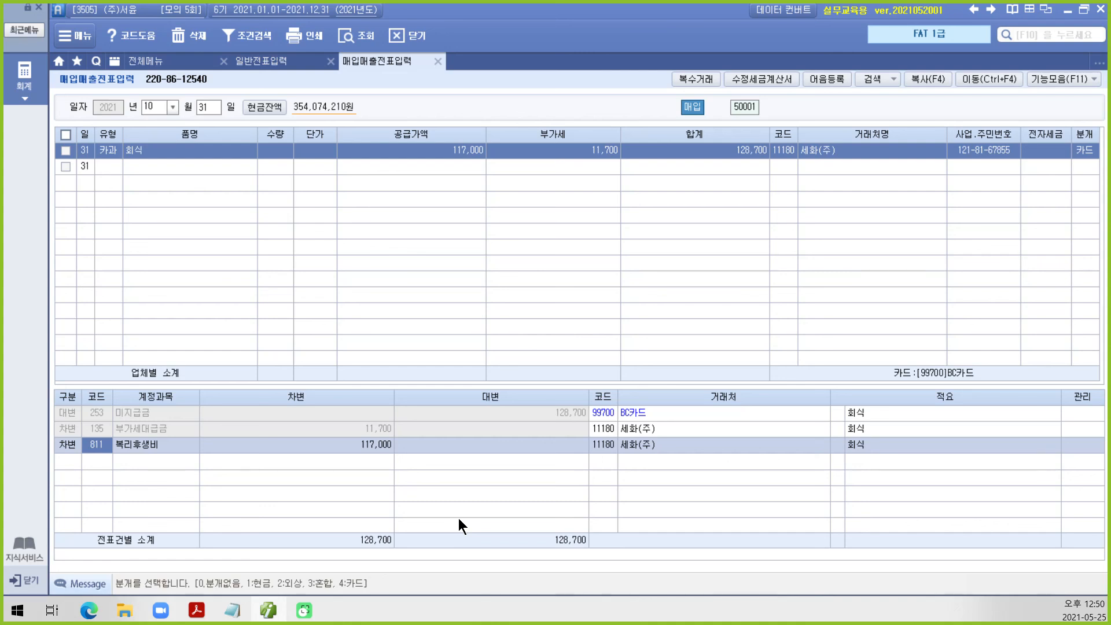
mouse_move(295, 379)
left_mouse_down()
mouse_move(256, 136)
mouse_move(651, 317)
mouse_move(430, 398)
left_mouse_up()
key("Escape")
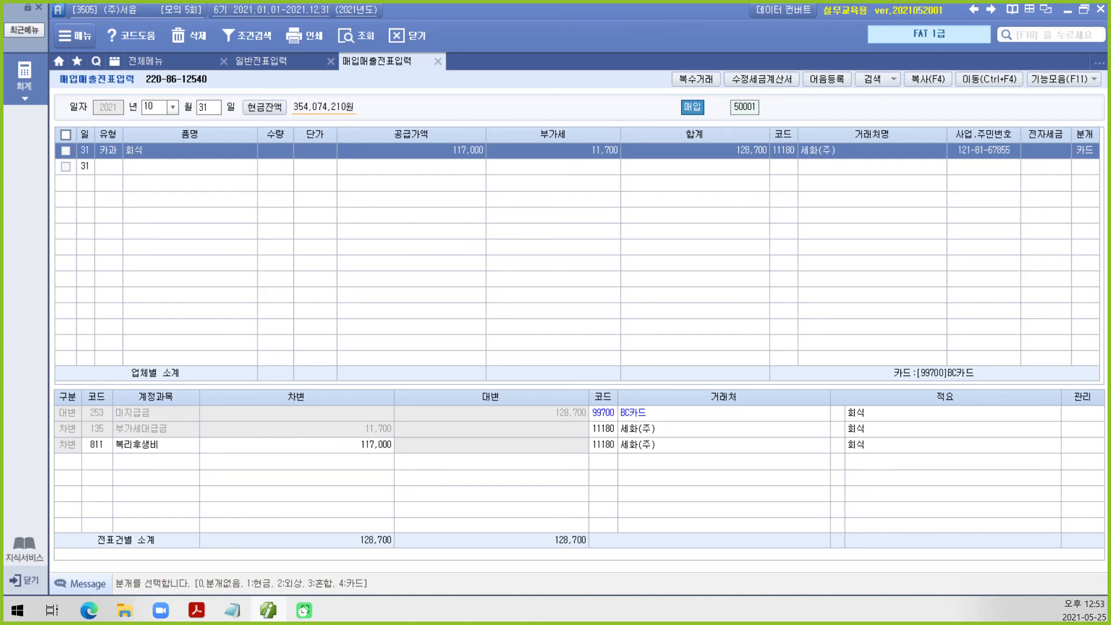